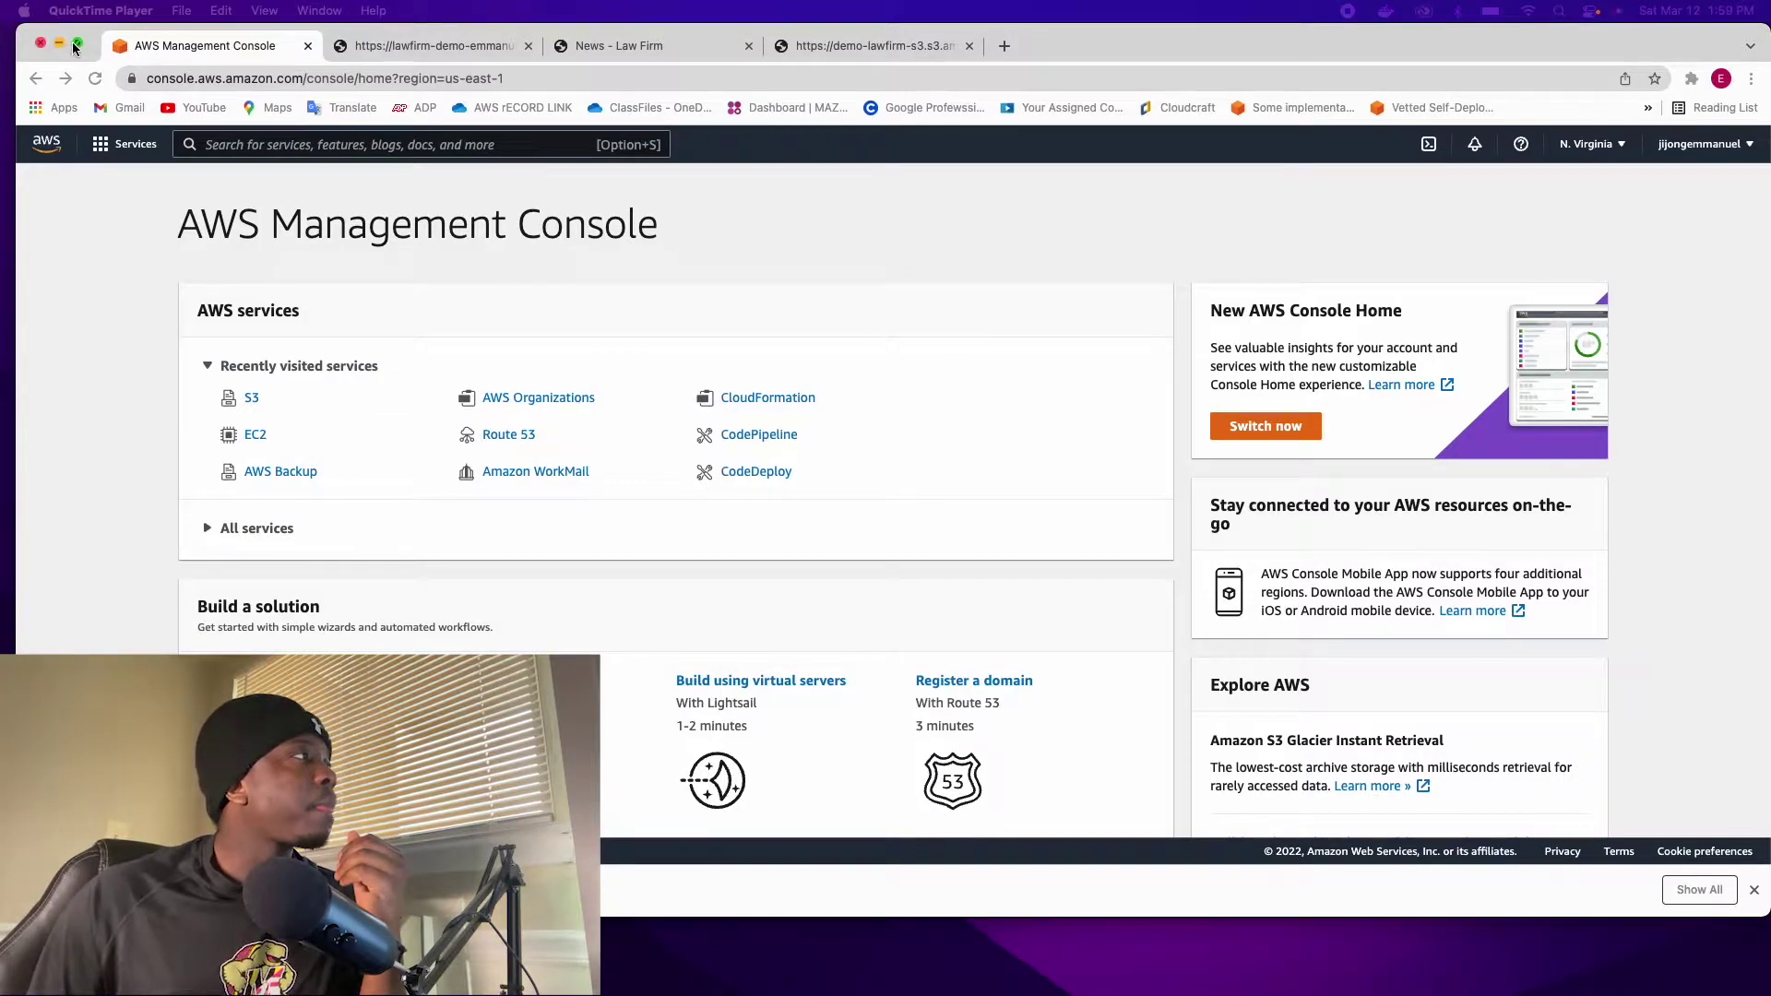
Step: Open index.html from the desktop's lawfirm folder in a full-screen browser window
click(60, 42)
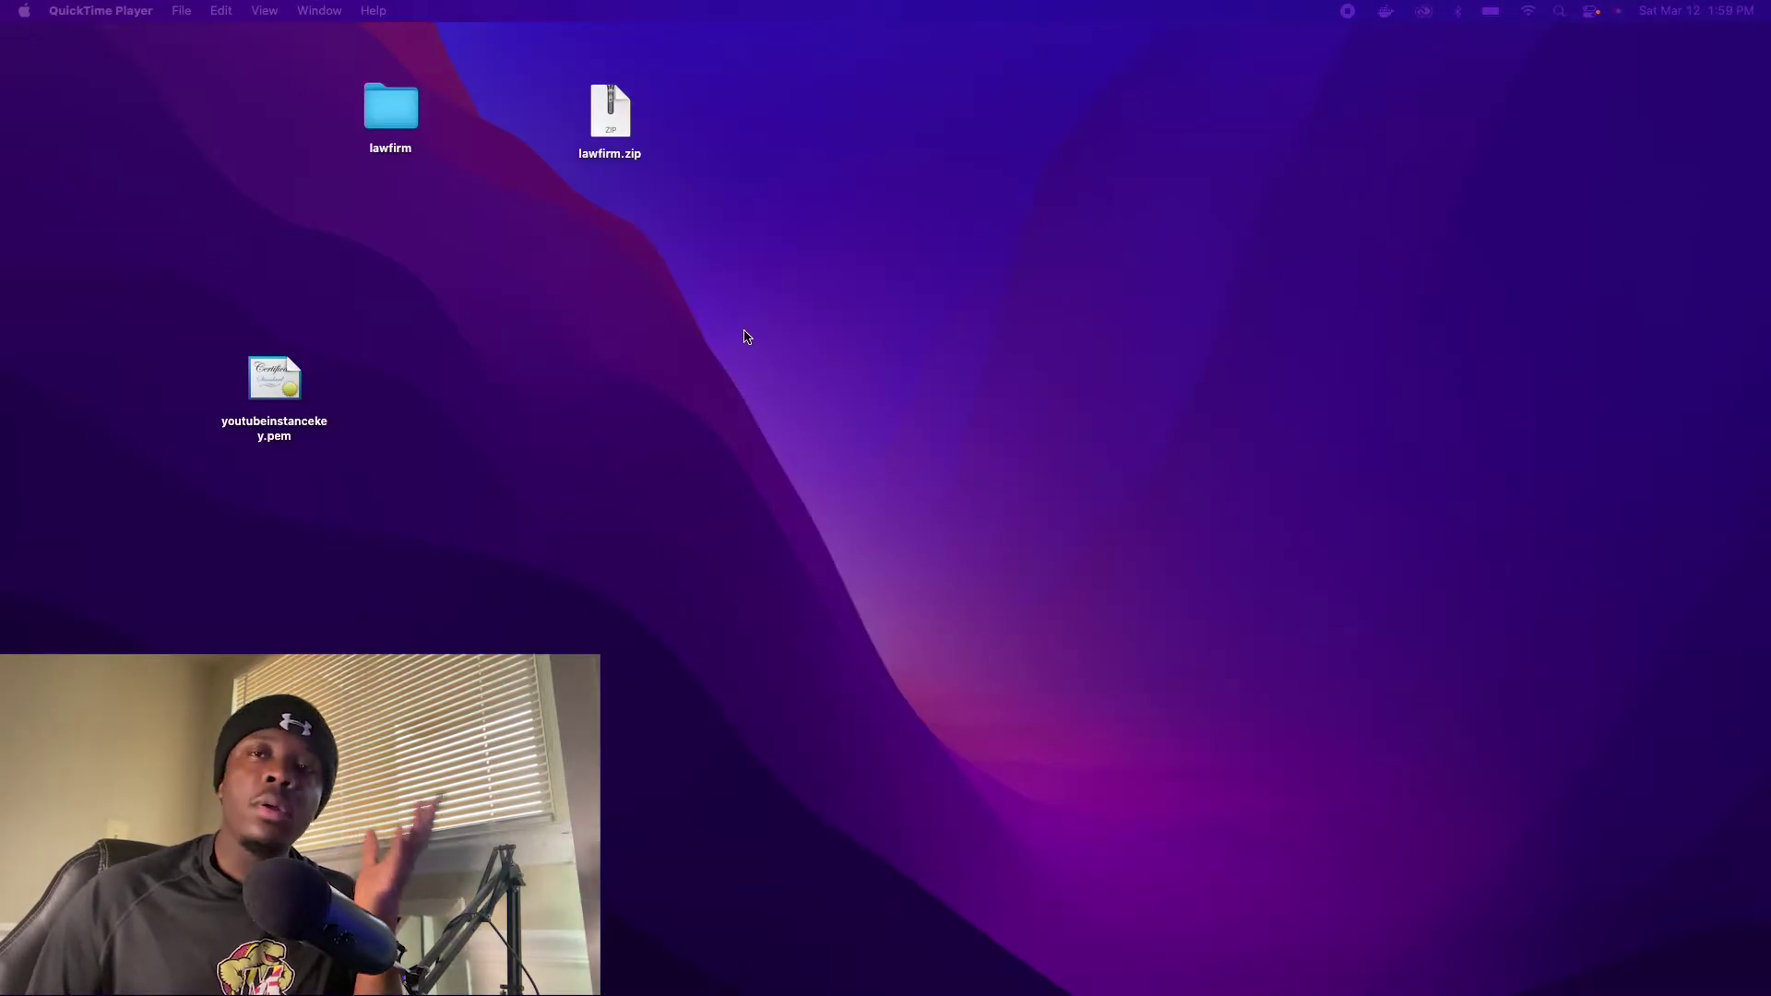
double_click(394, 103)
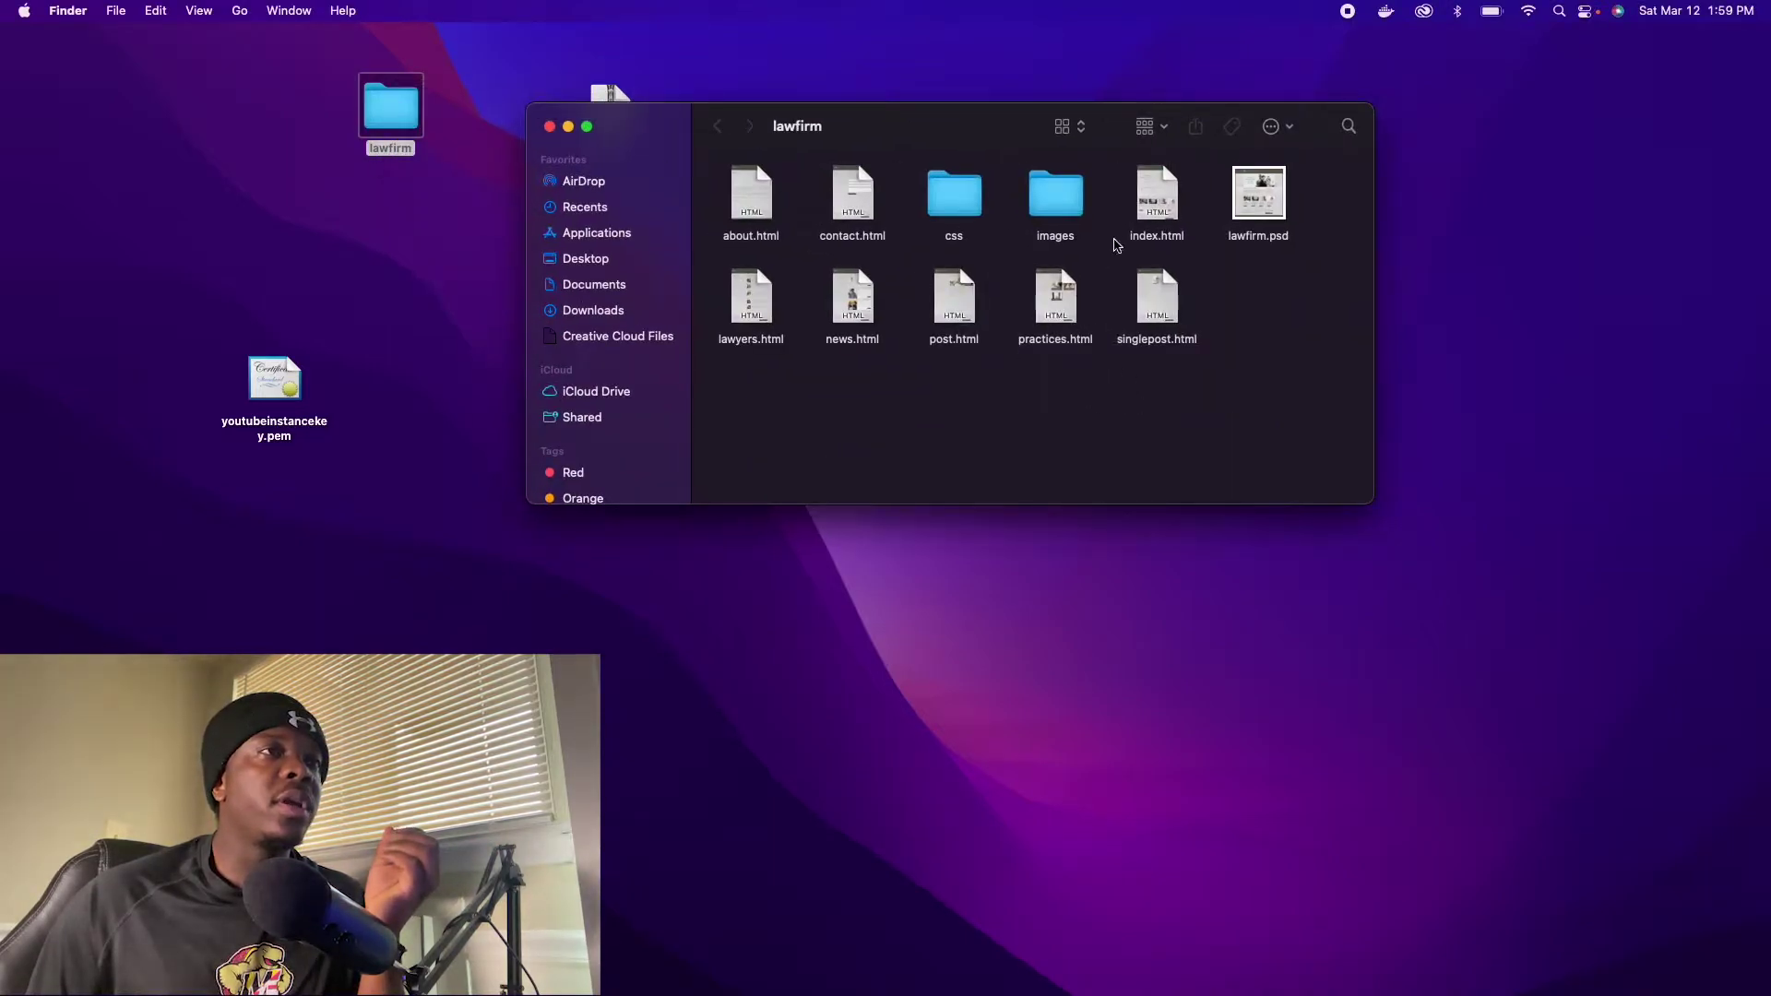
double_click(1160, 210)
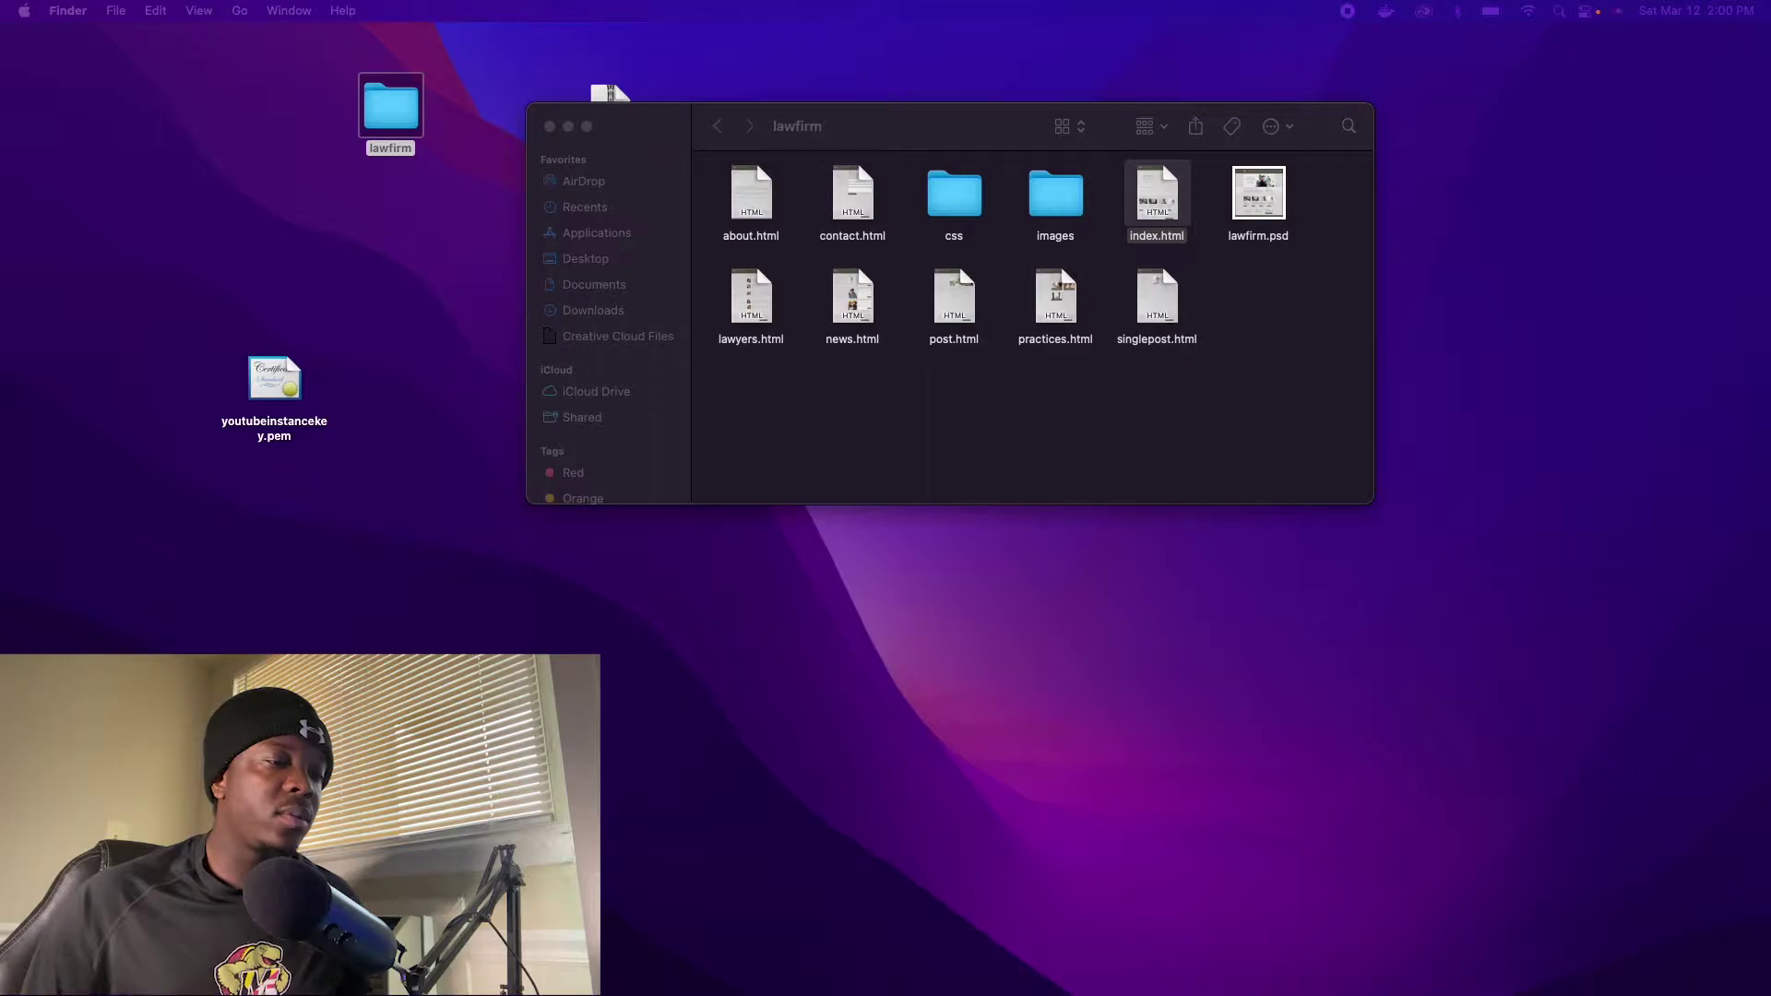
drag(0, 129, 778, 35)
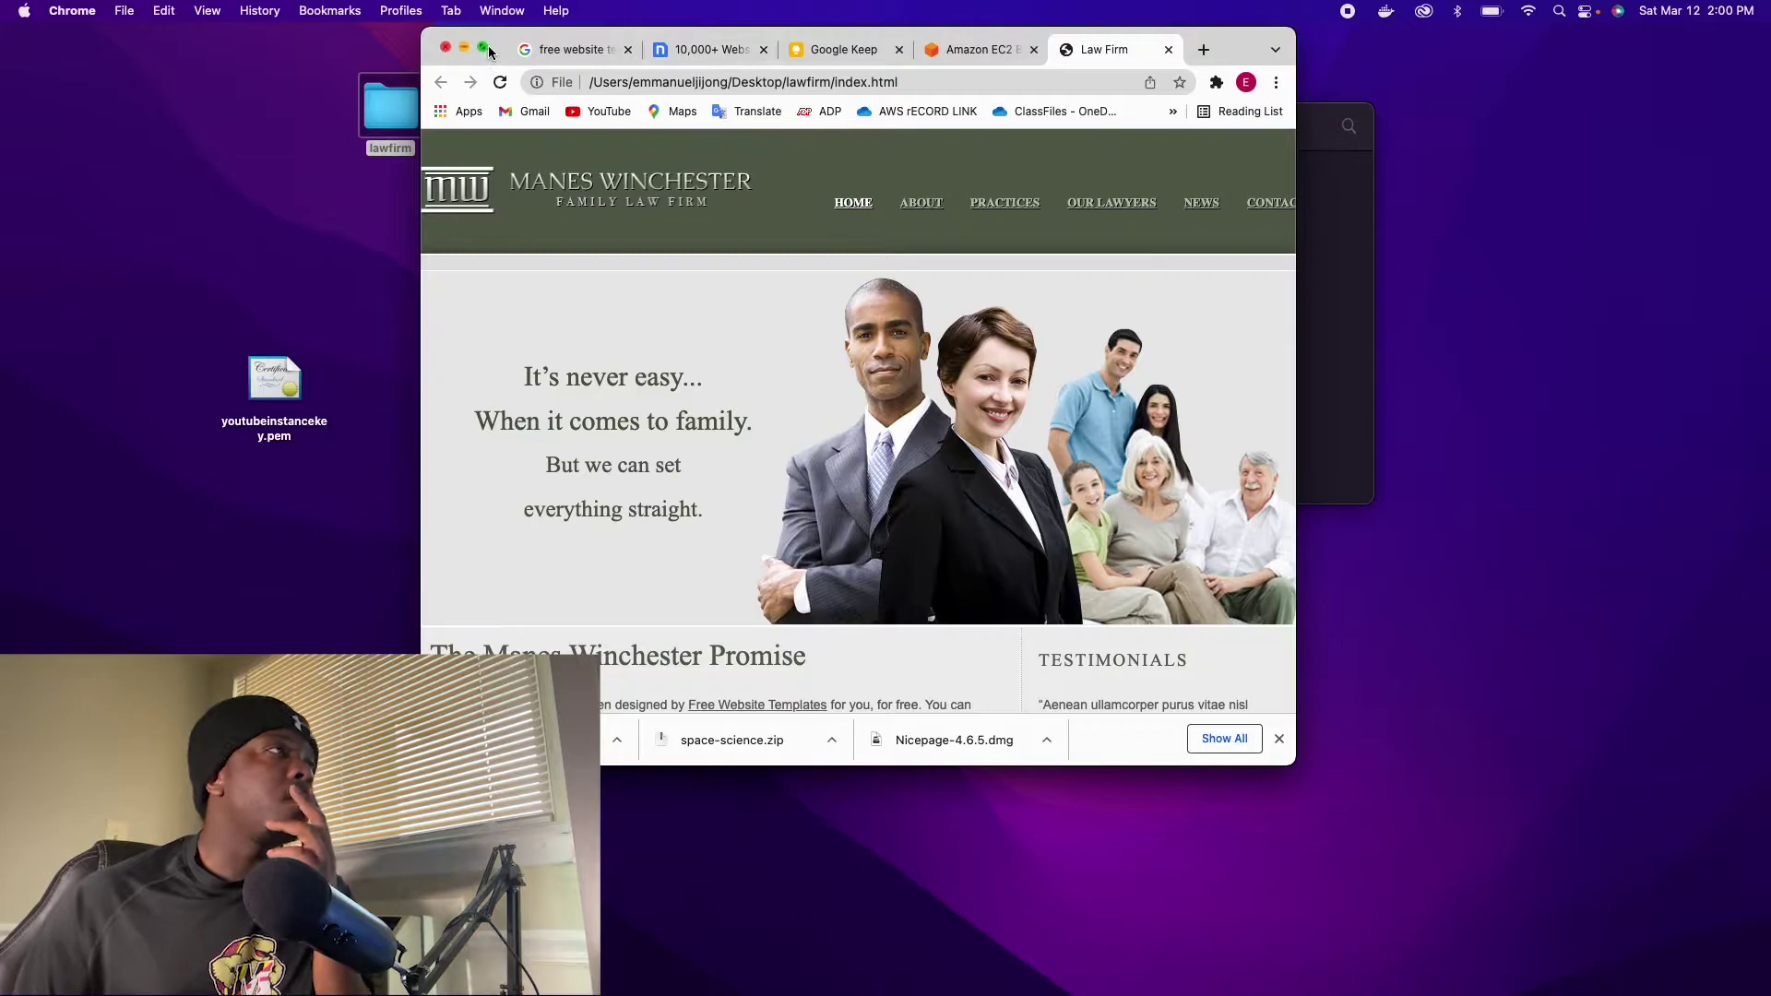
click(485, 48)
Step: Browse the law firm site's home page and its About, Practices, Our Lawyers, News and Contact pages
scroll(993, 566, down, 6)
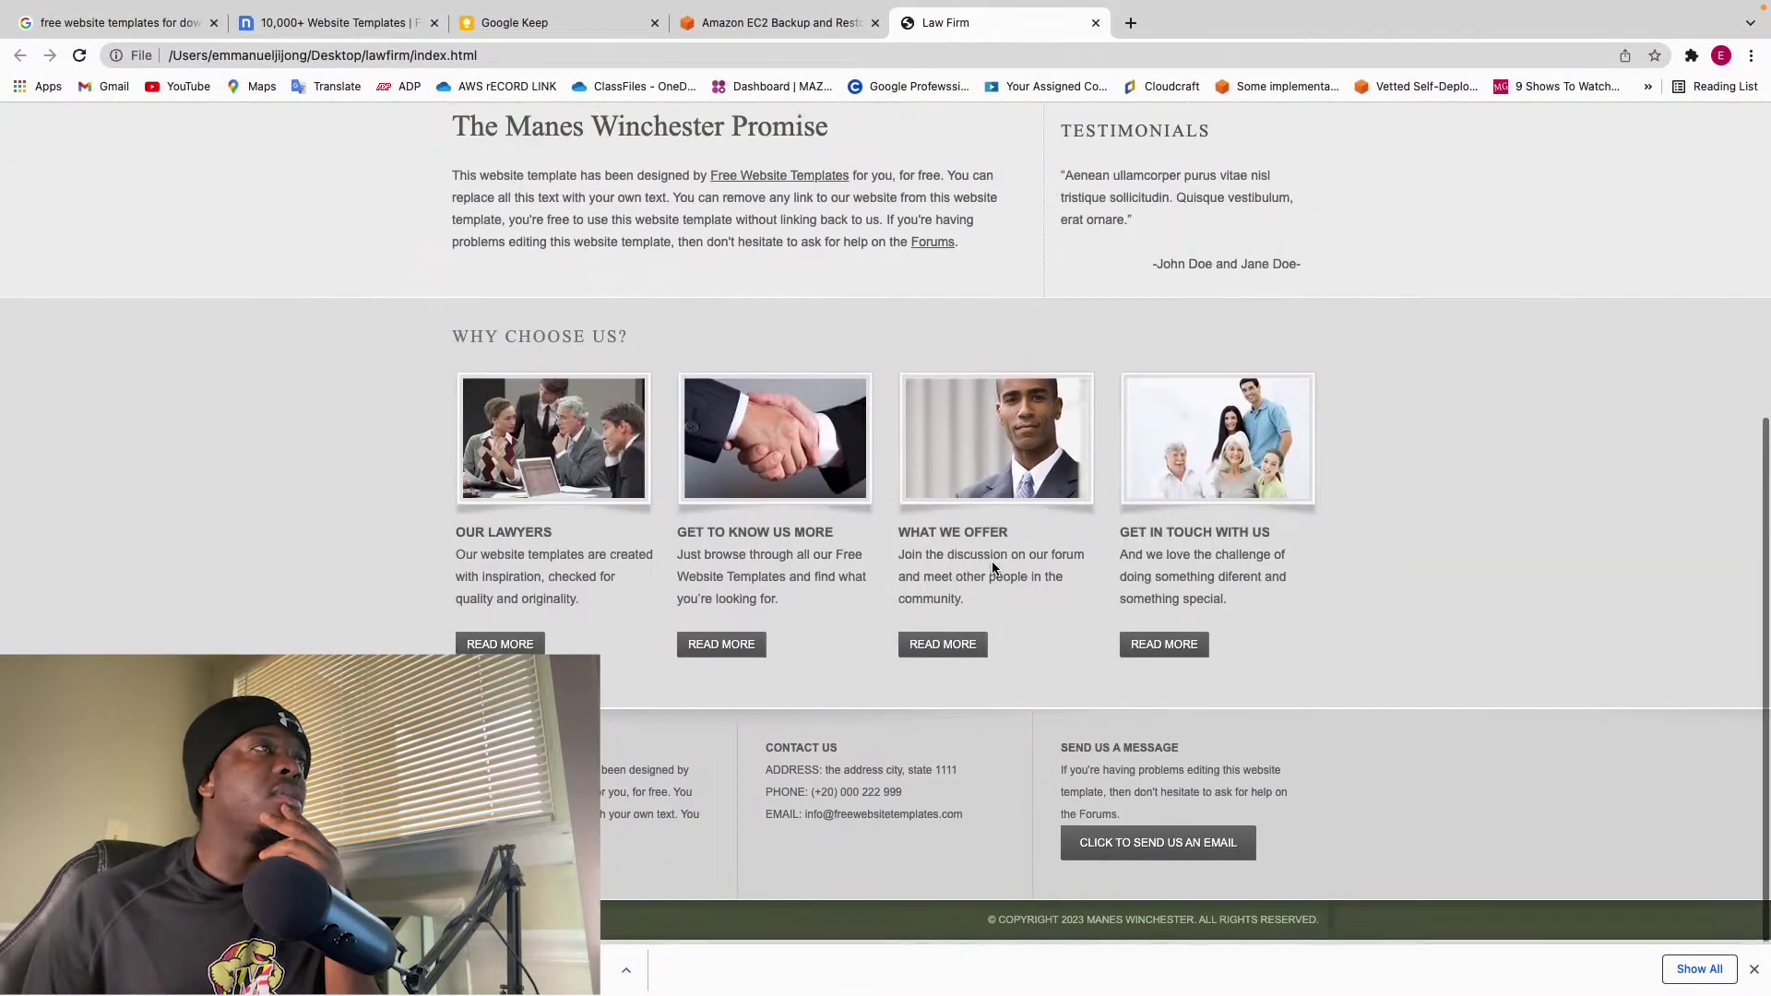
scroll(993, 566, up, 6)
click(945, 176)
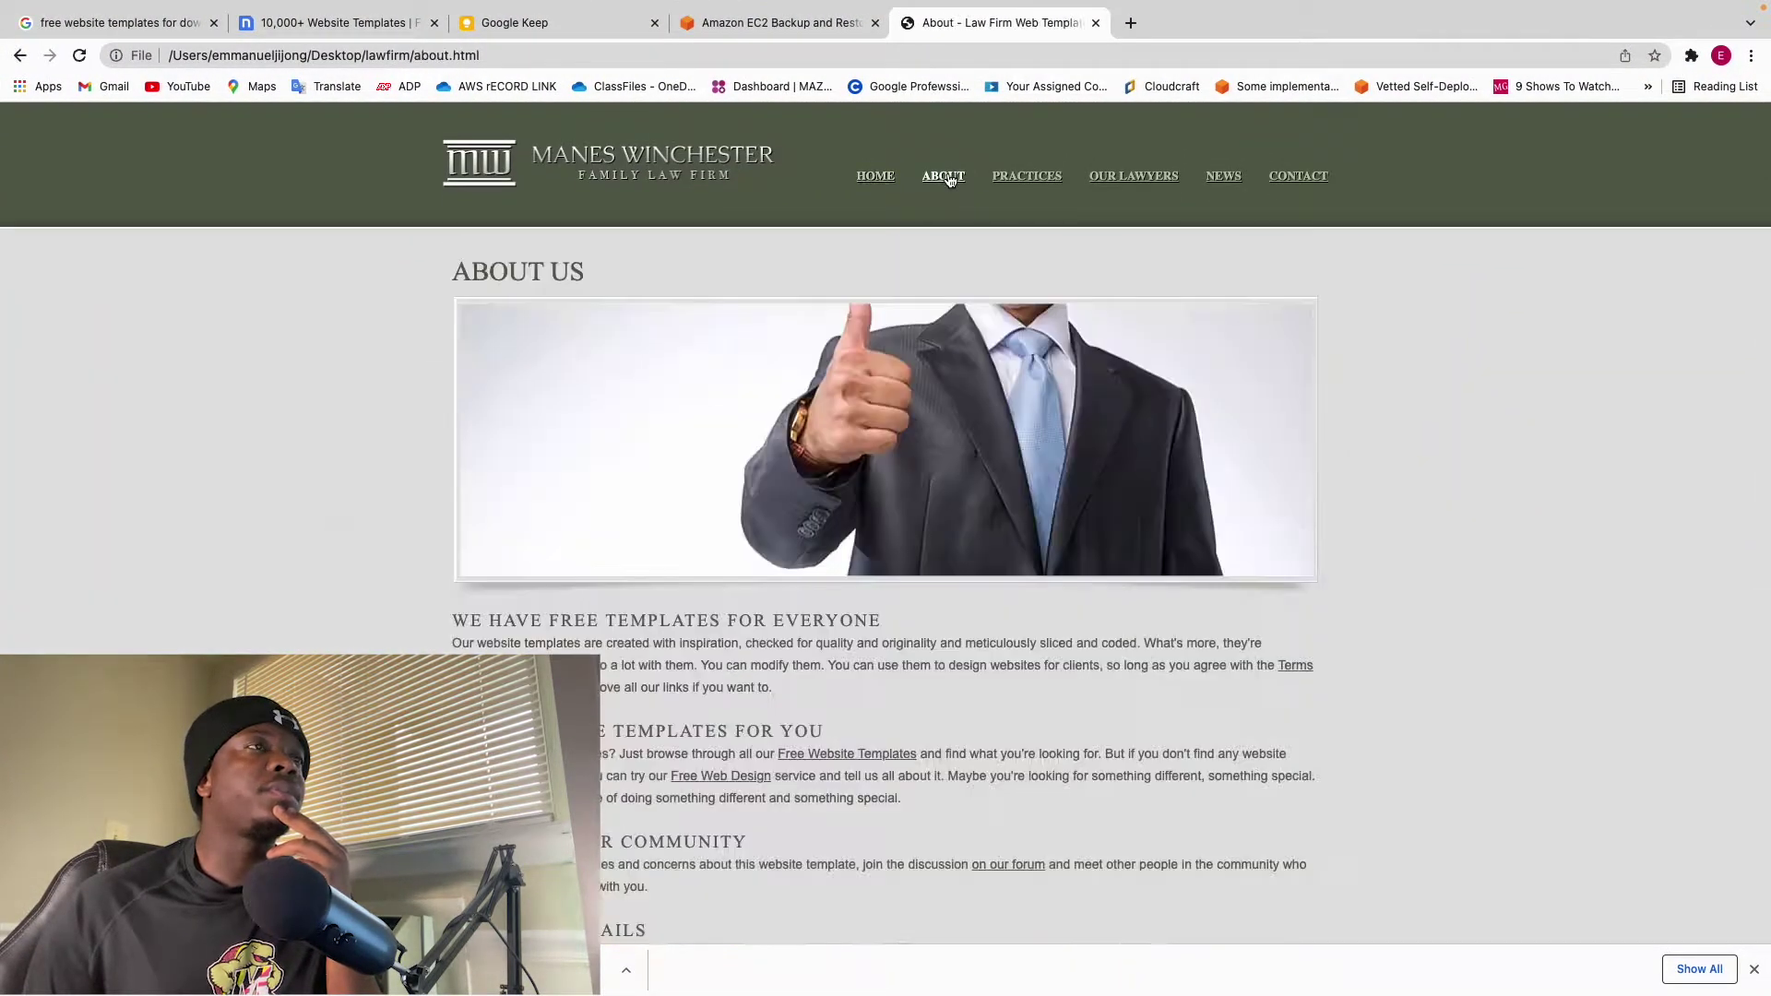
click(1027, 176)
click(1129, 178)
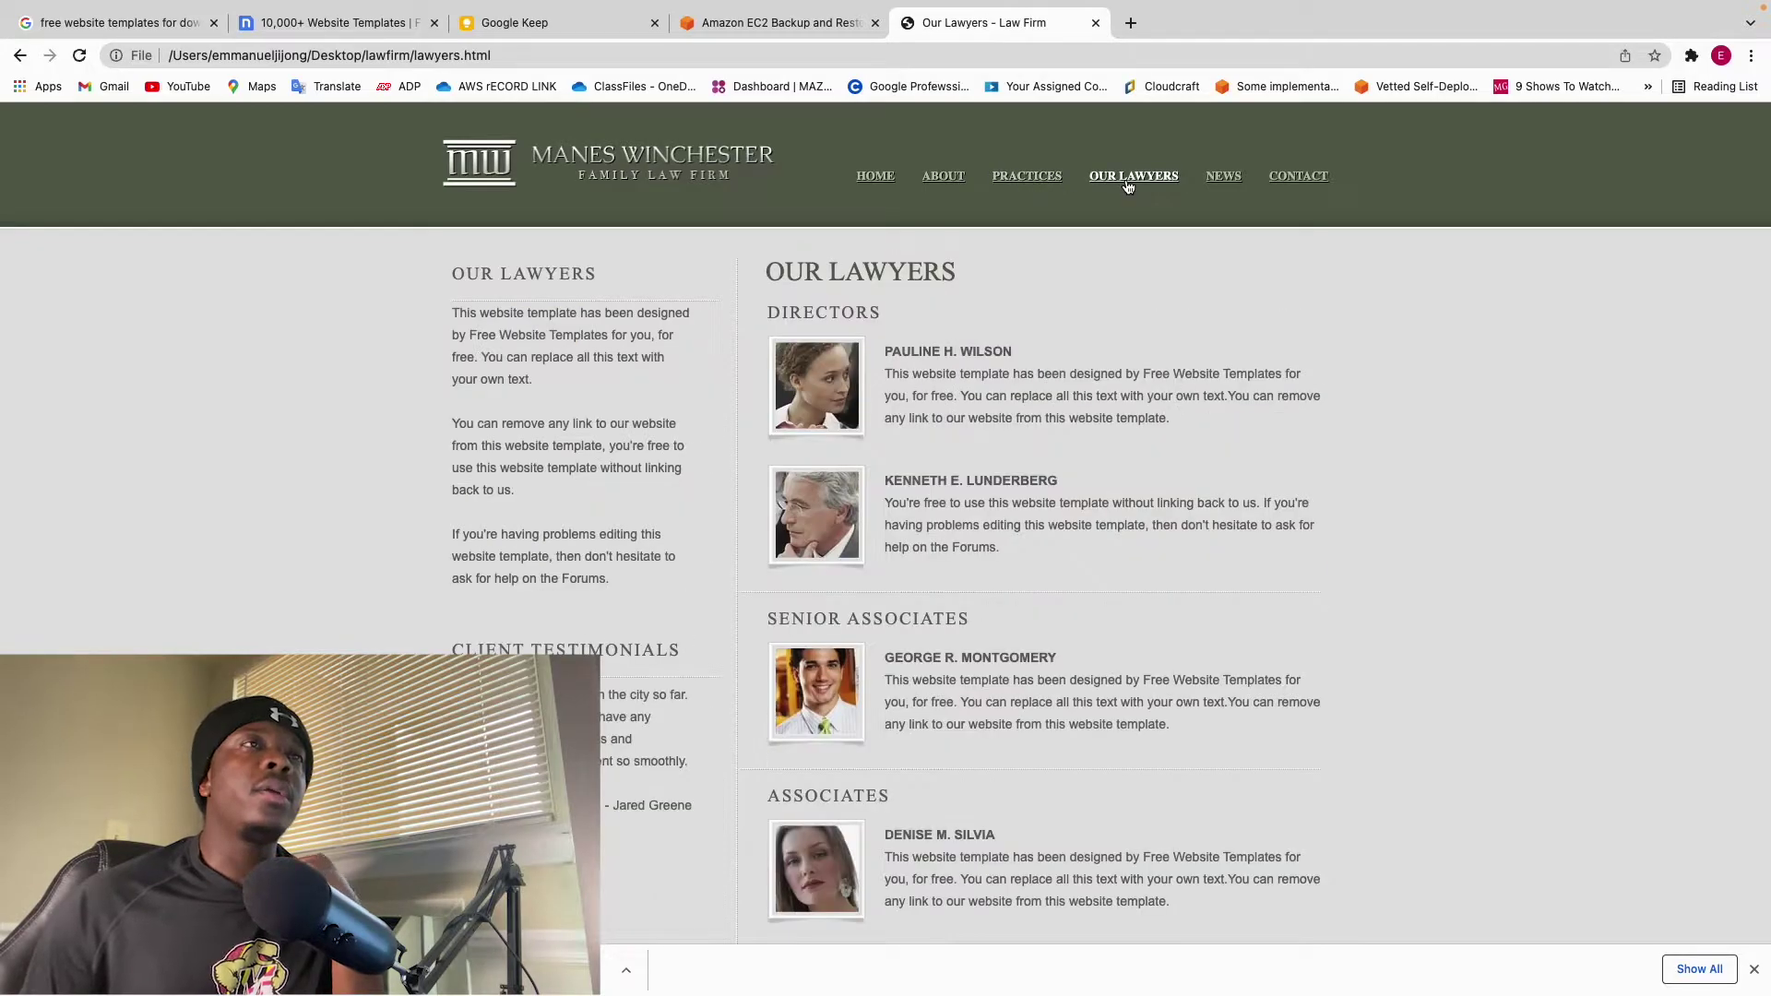
click(1223, 177)
click(1296, 177)
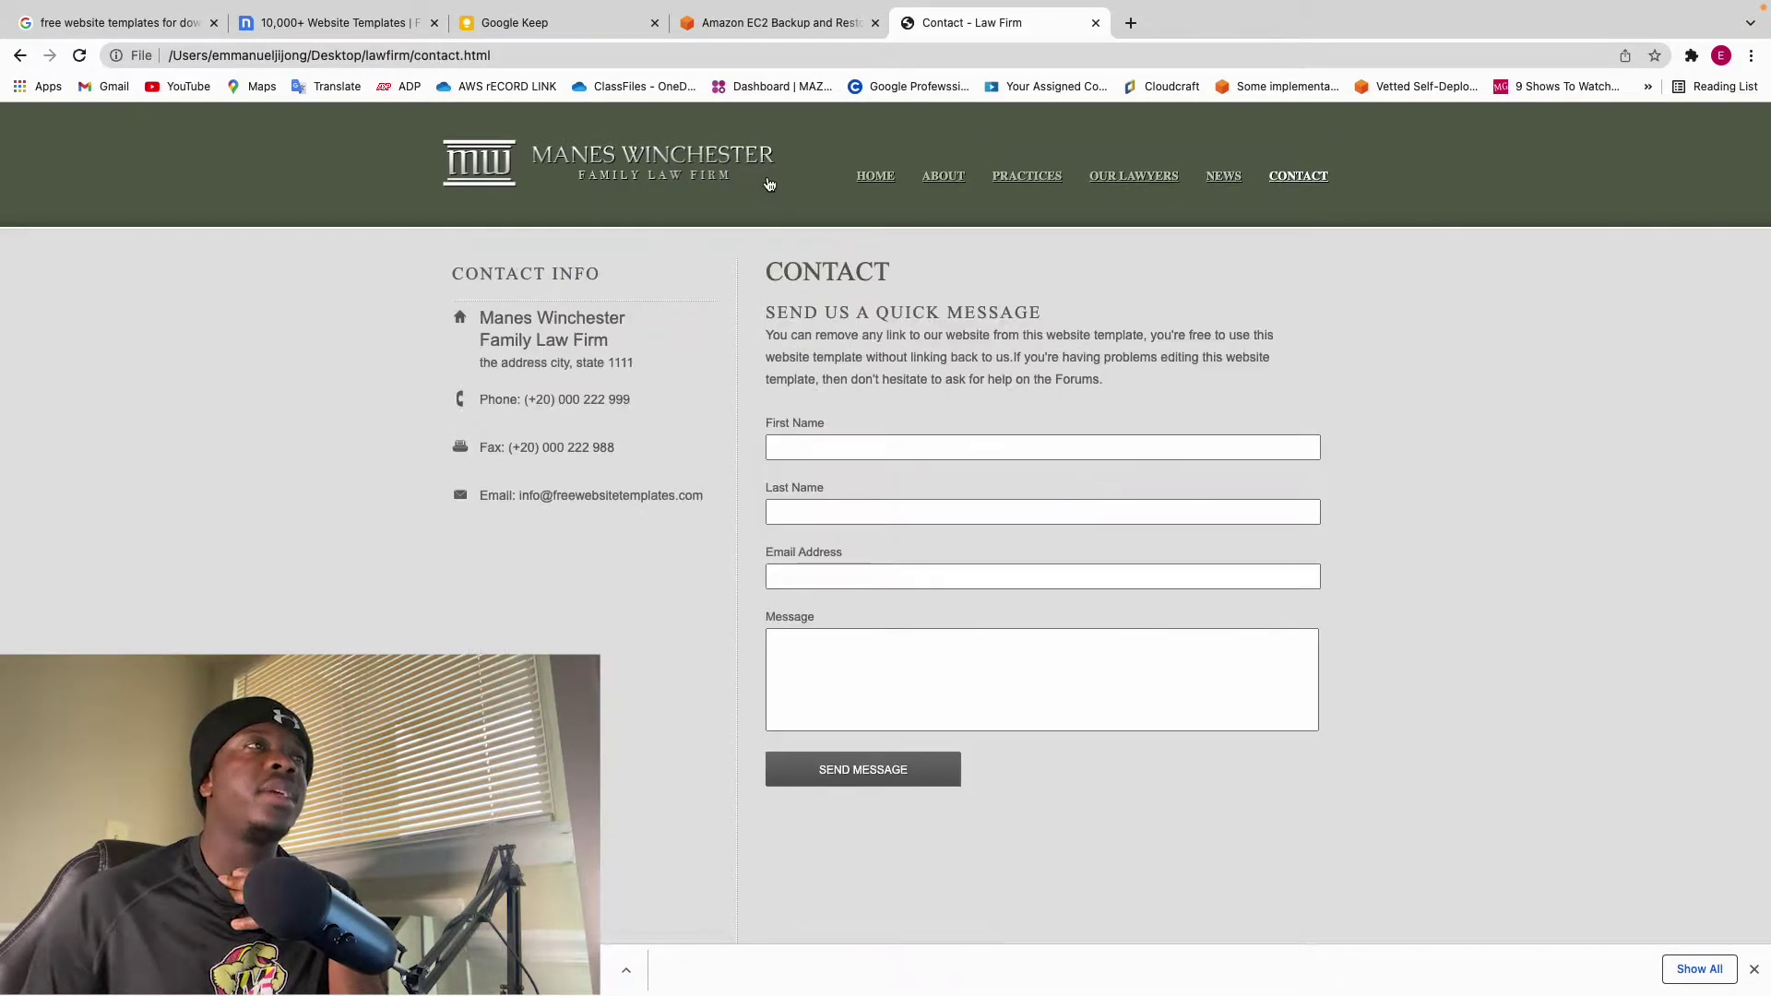
click(874, 176)
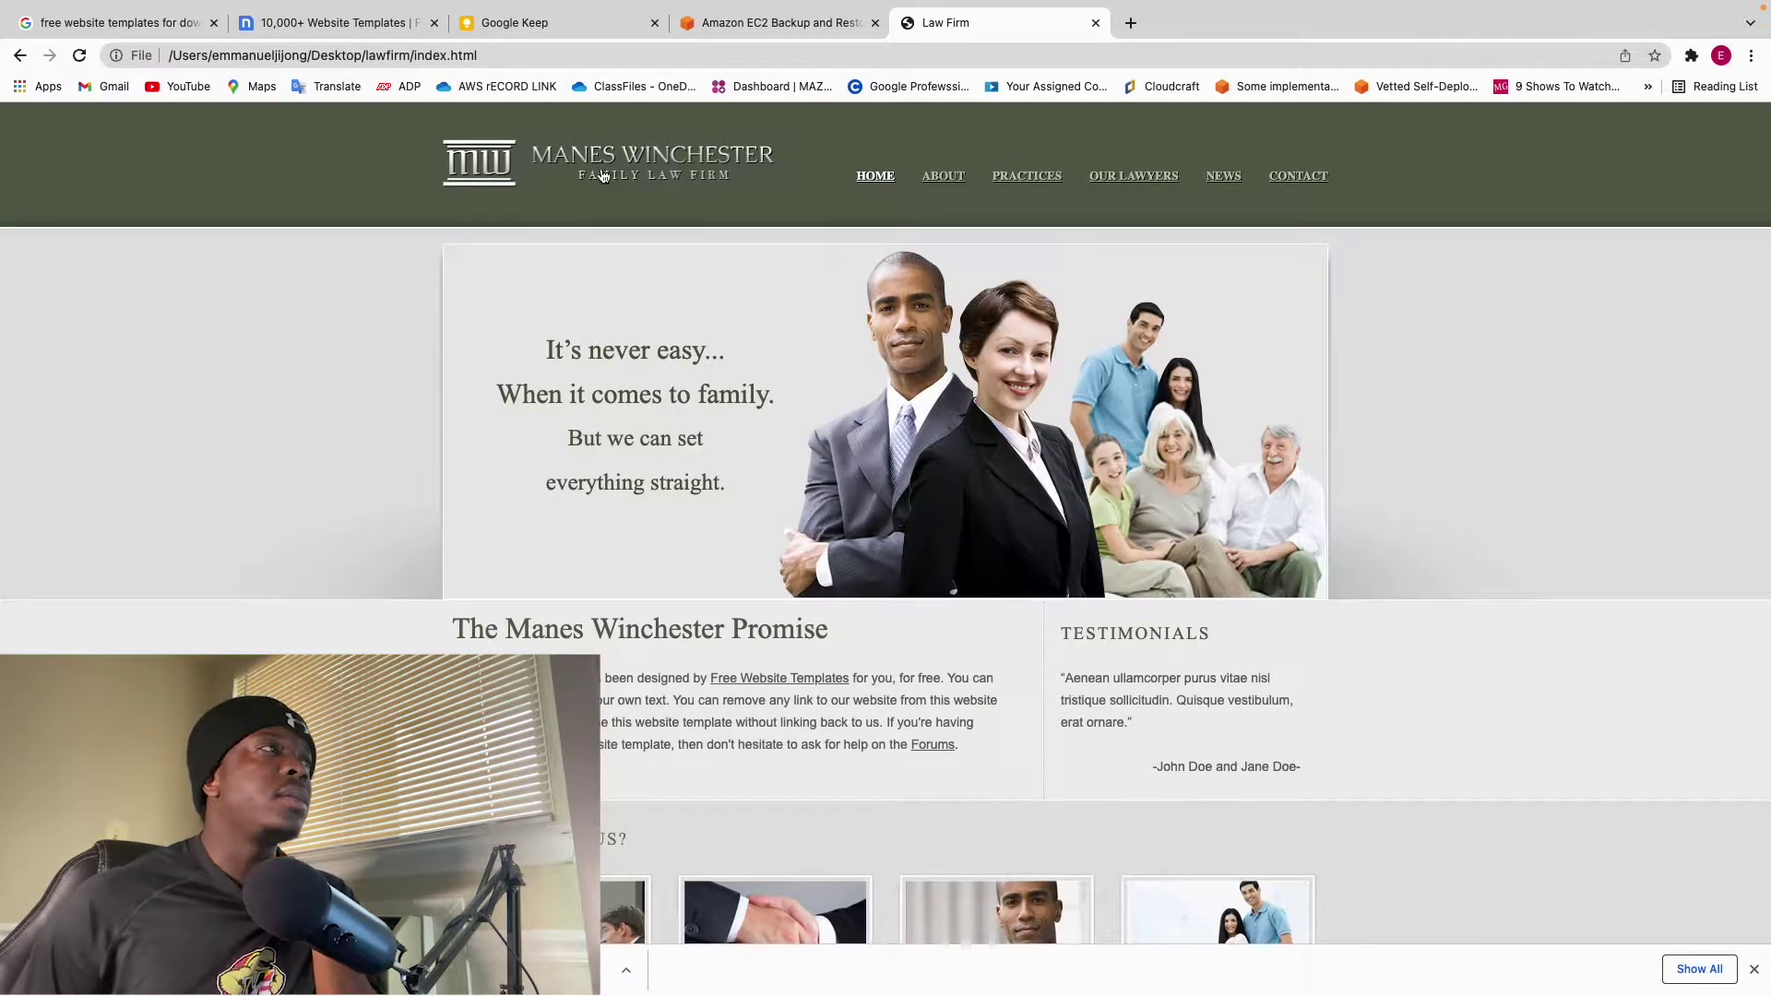
Step: Read through the full content of the law firm site's home page and About page
scroll(849, 364, down, 5)
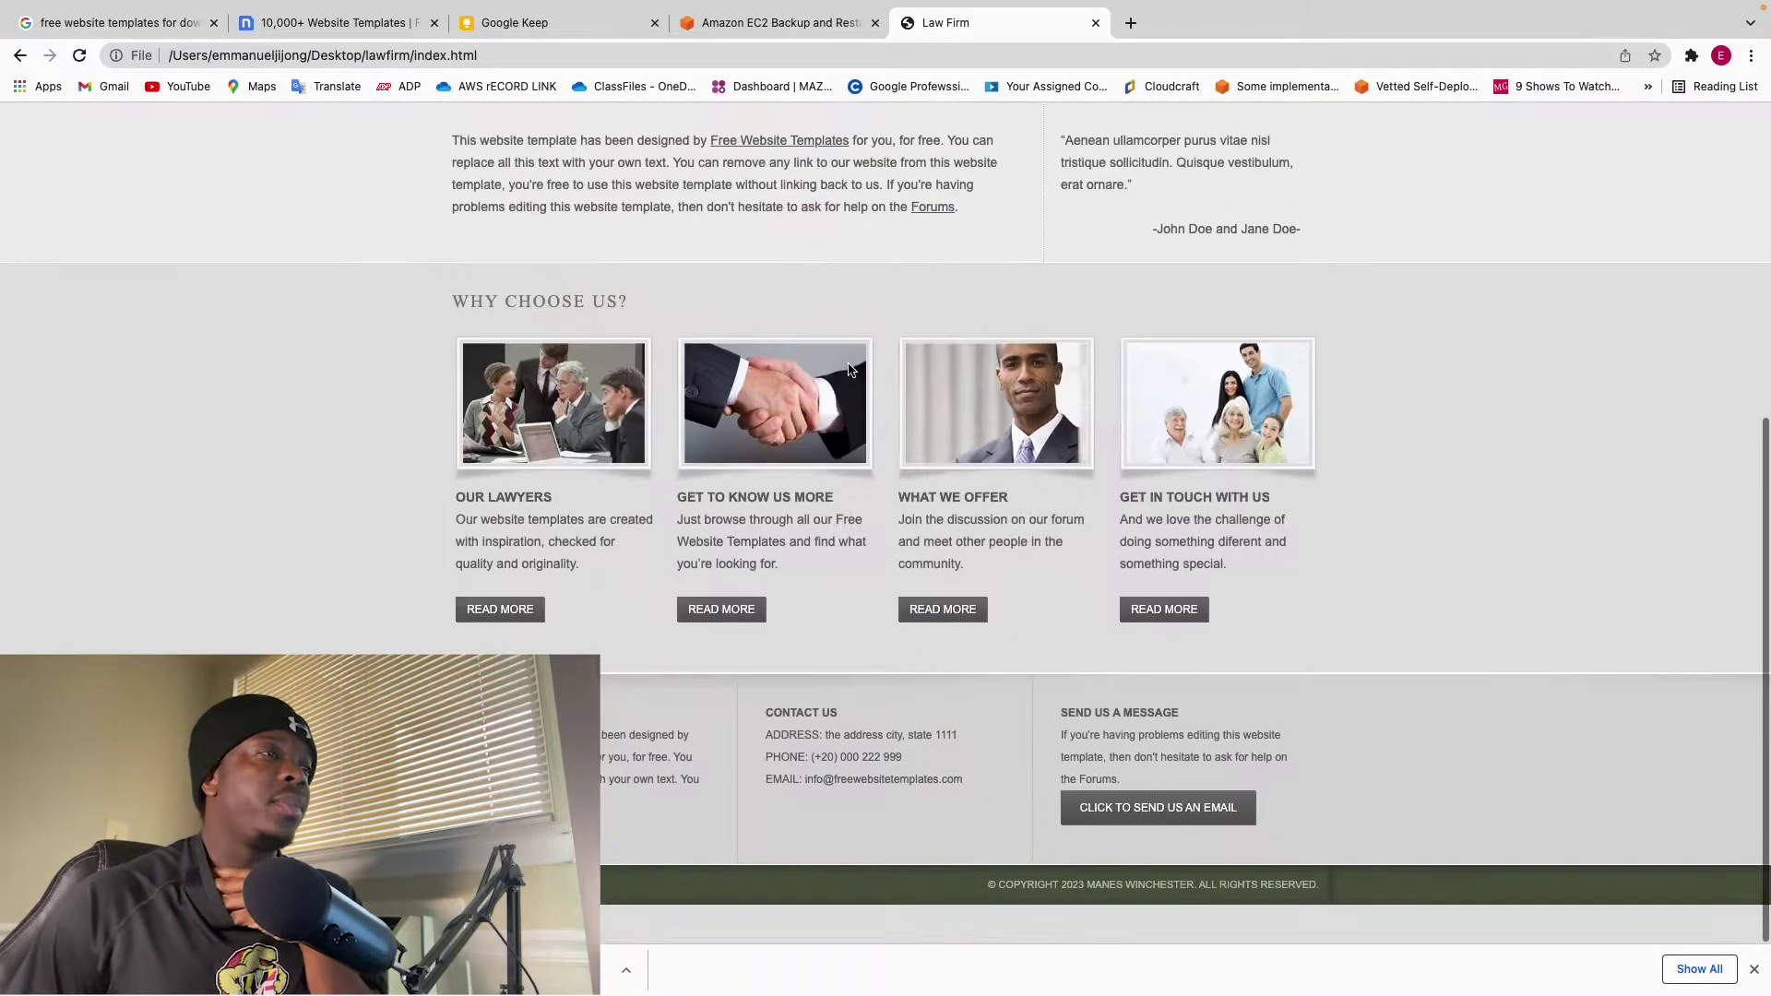
scroll(848, 369, up, 5)
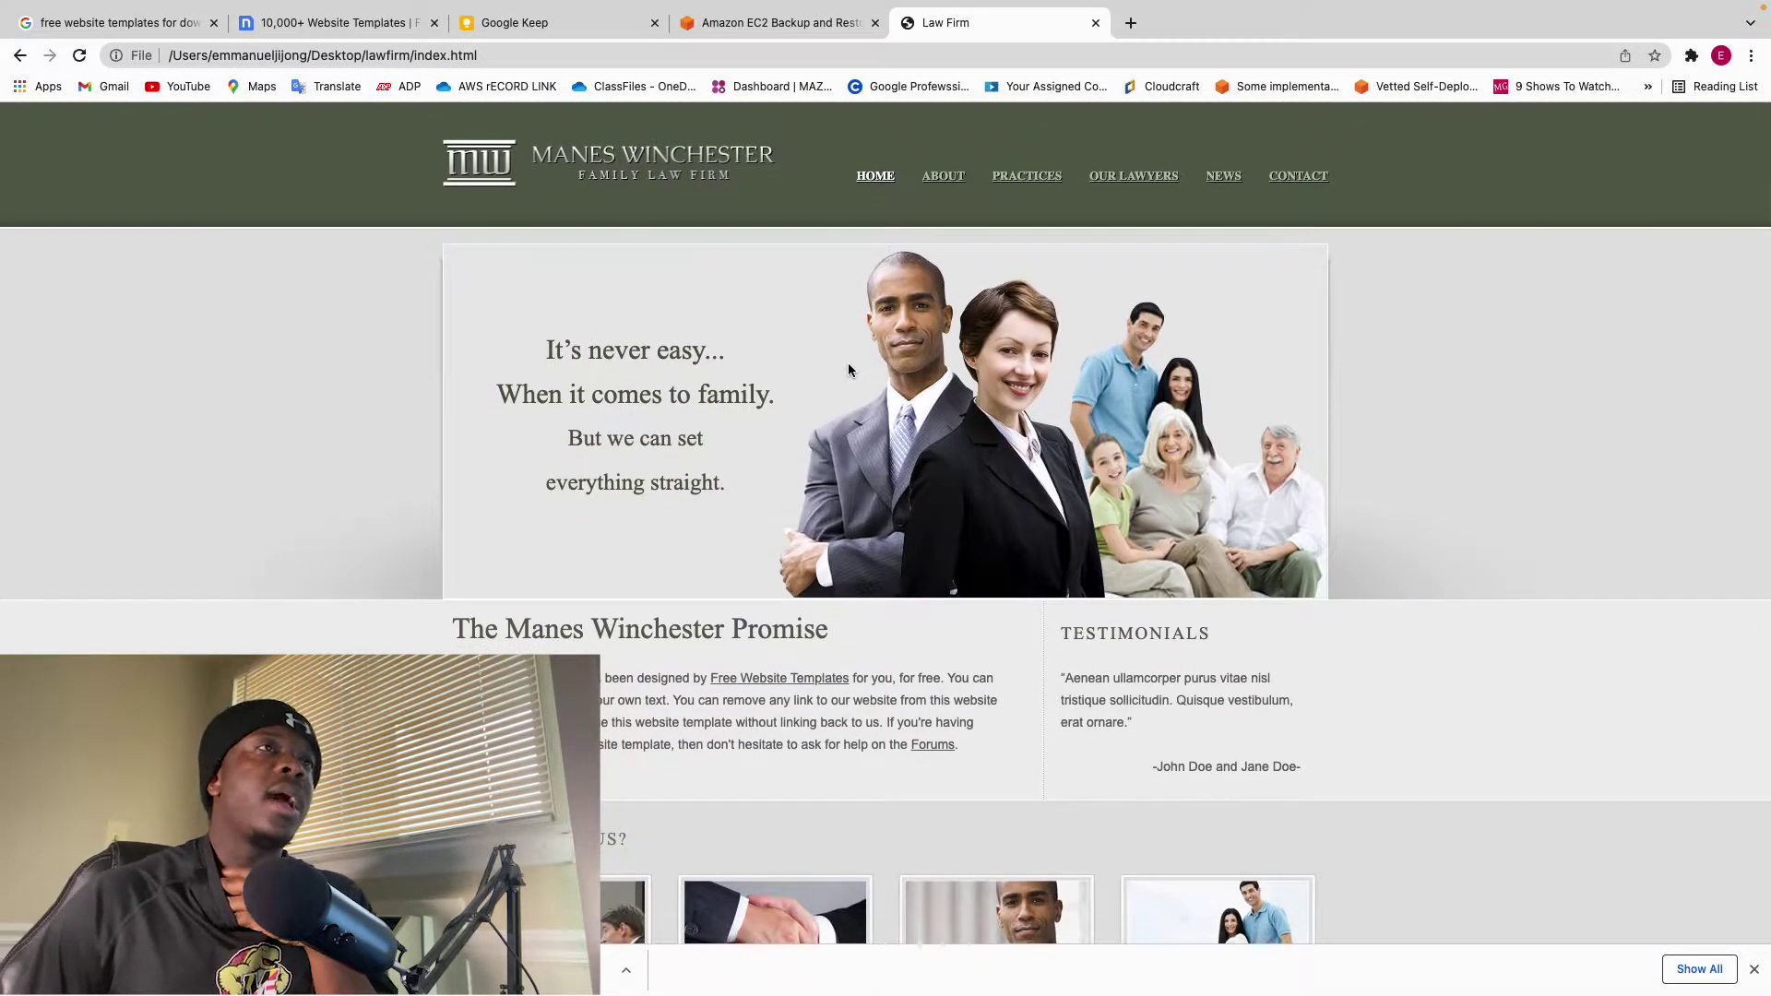
click(944, 178)
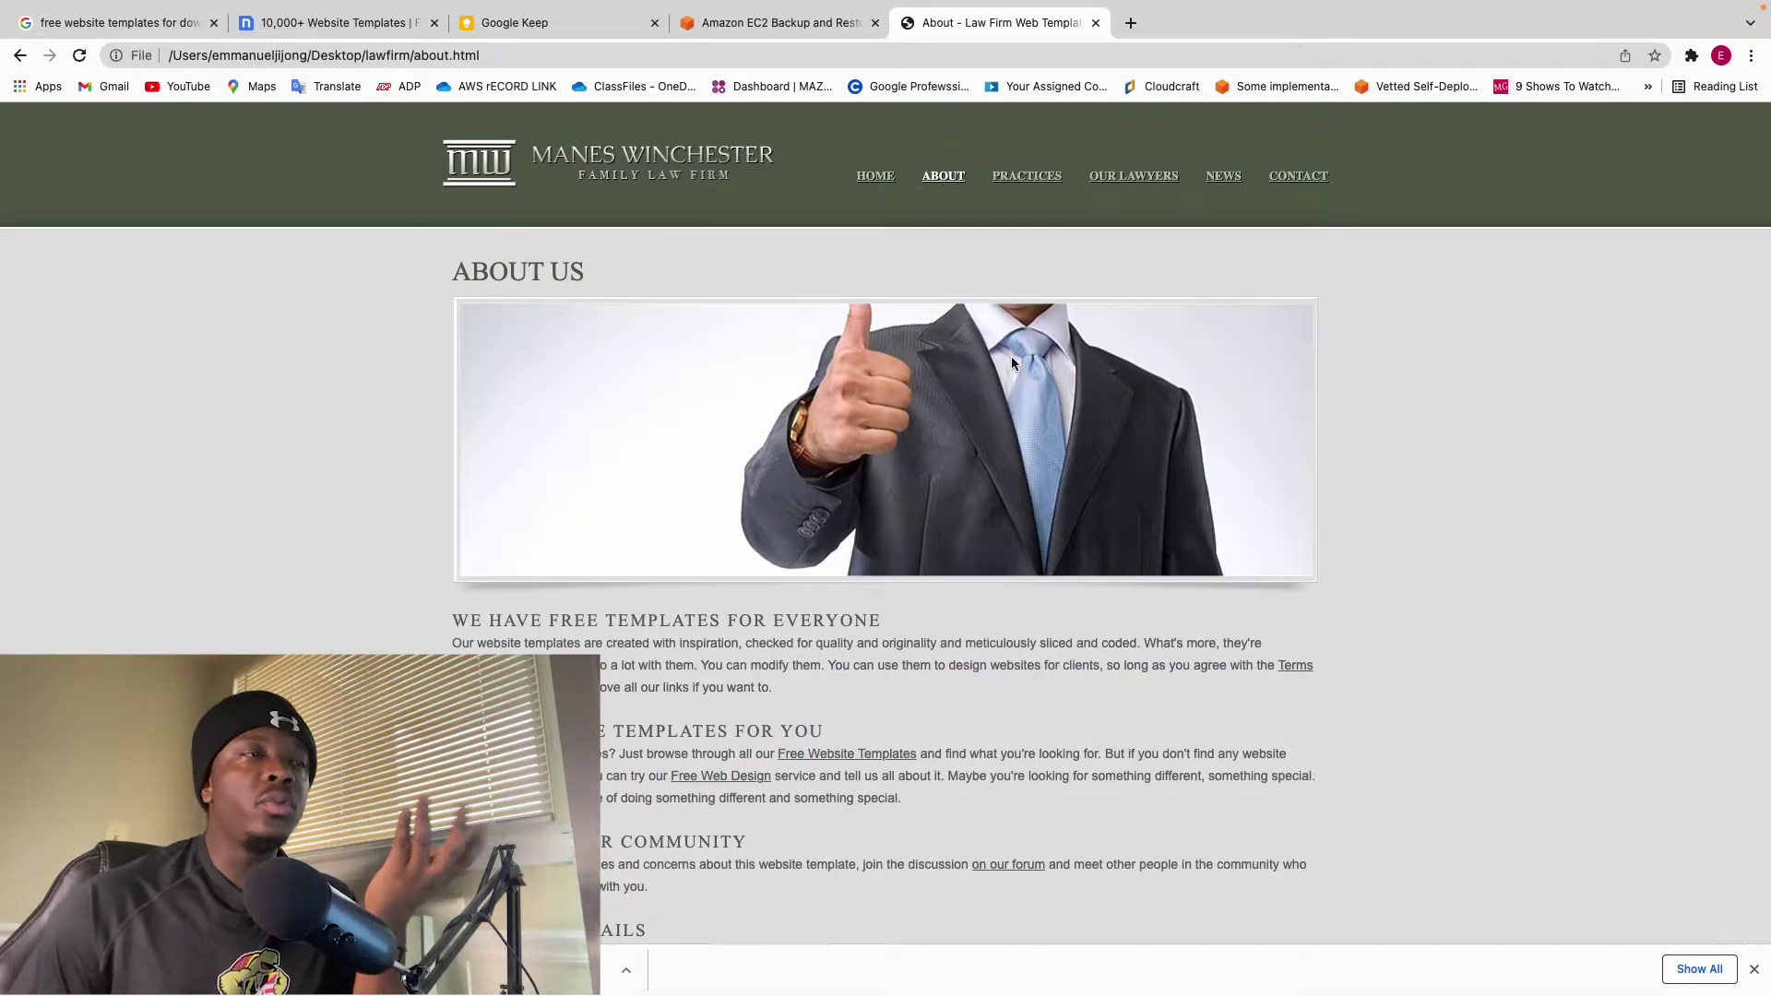
scroll(937, 554, down, 5)
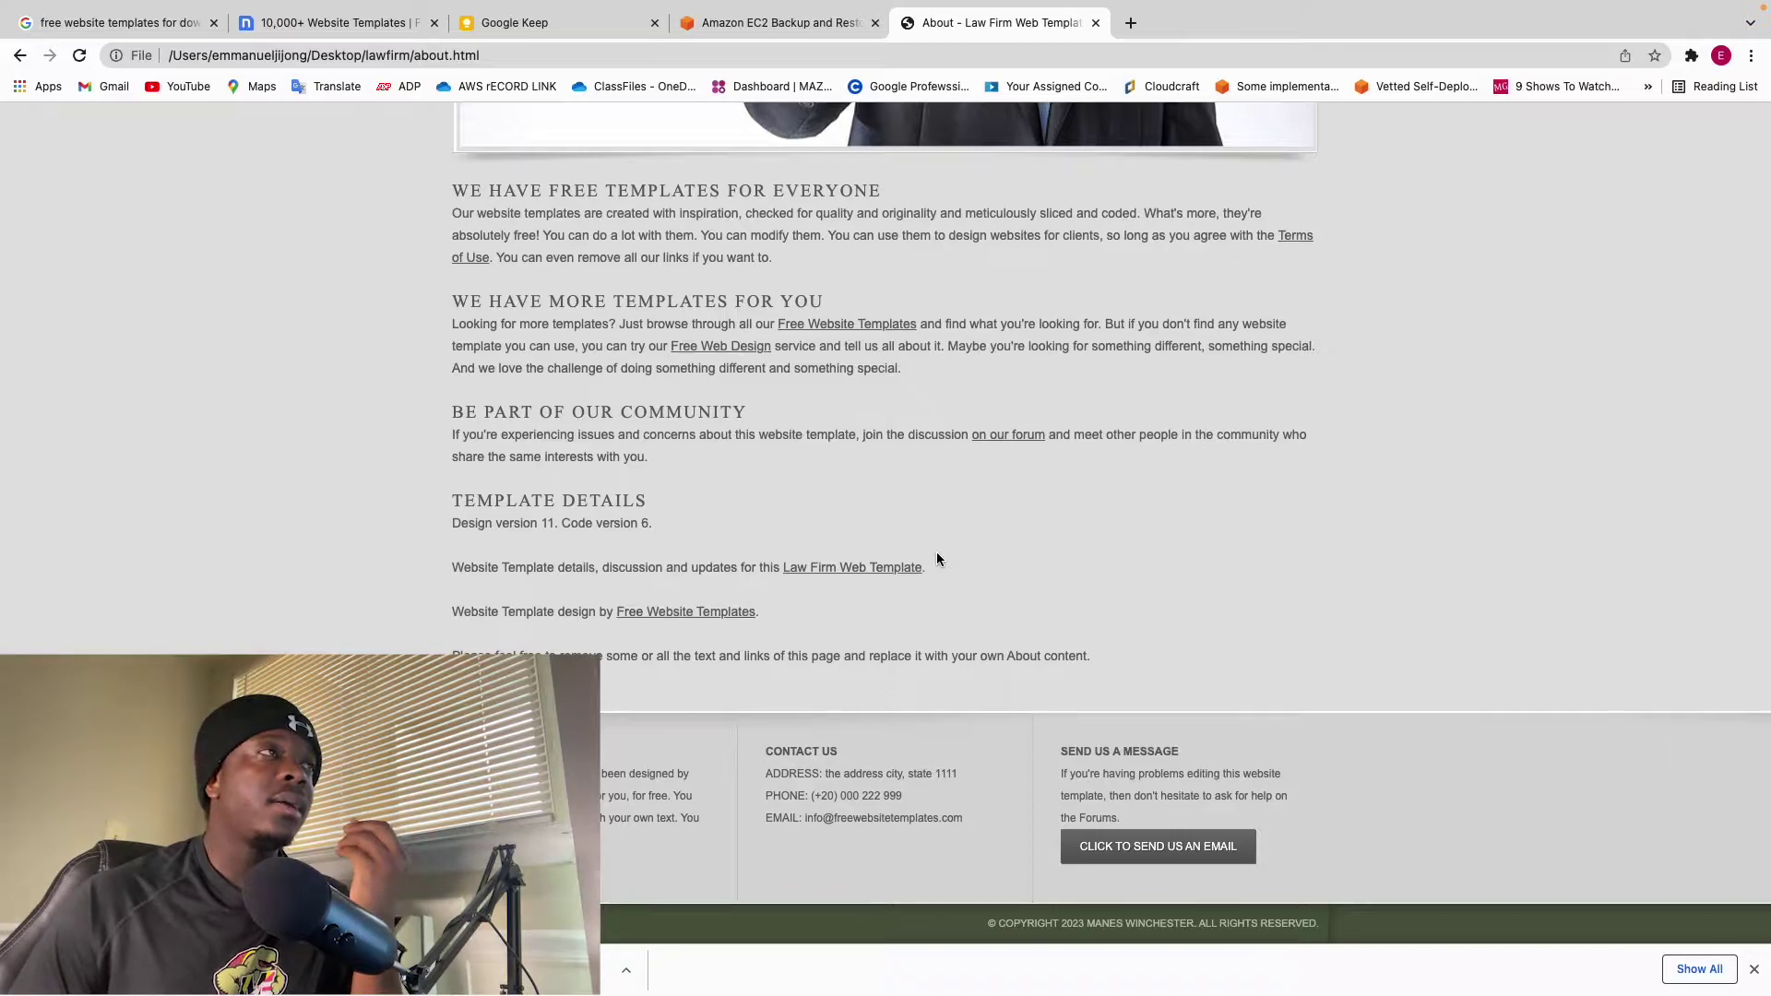
key(Home)
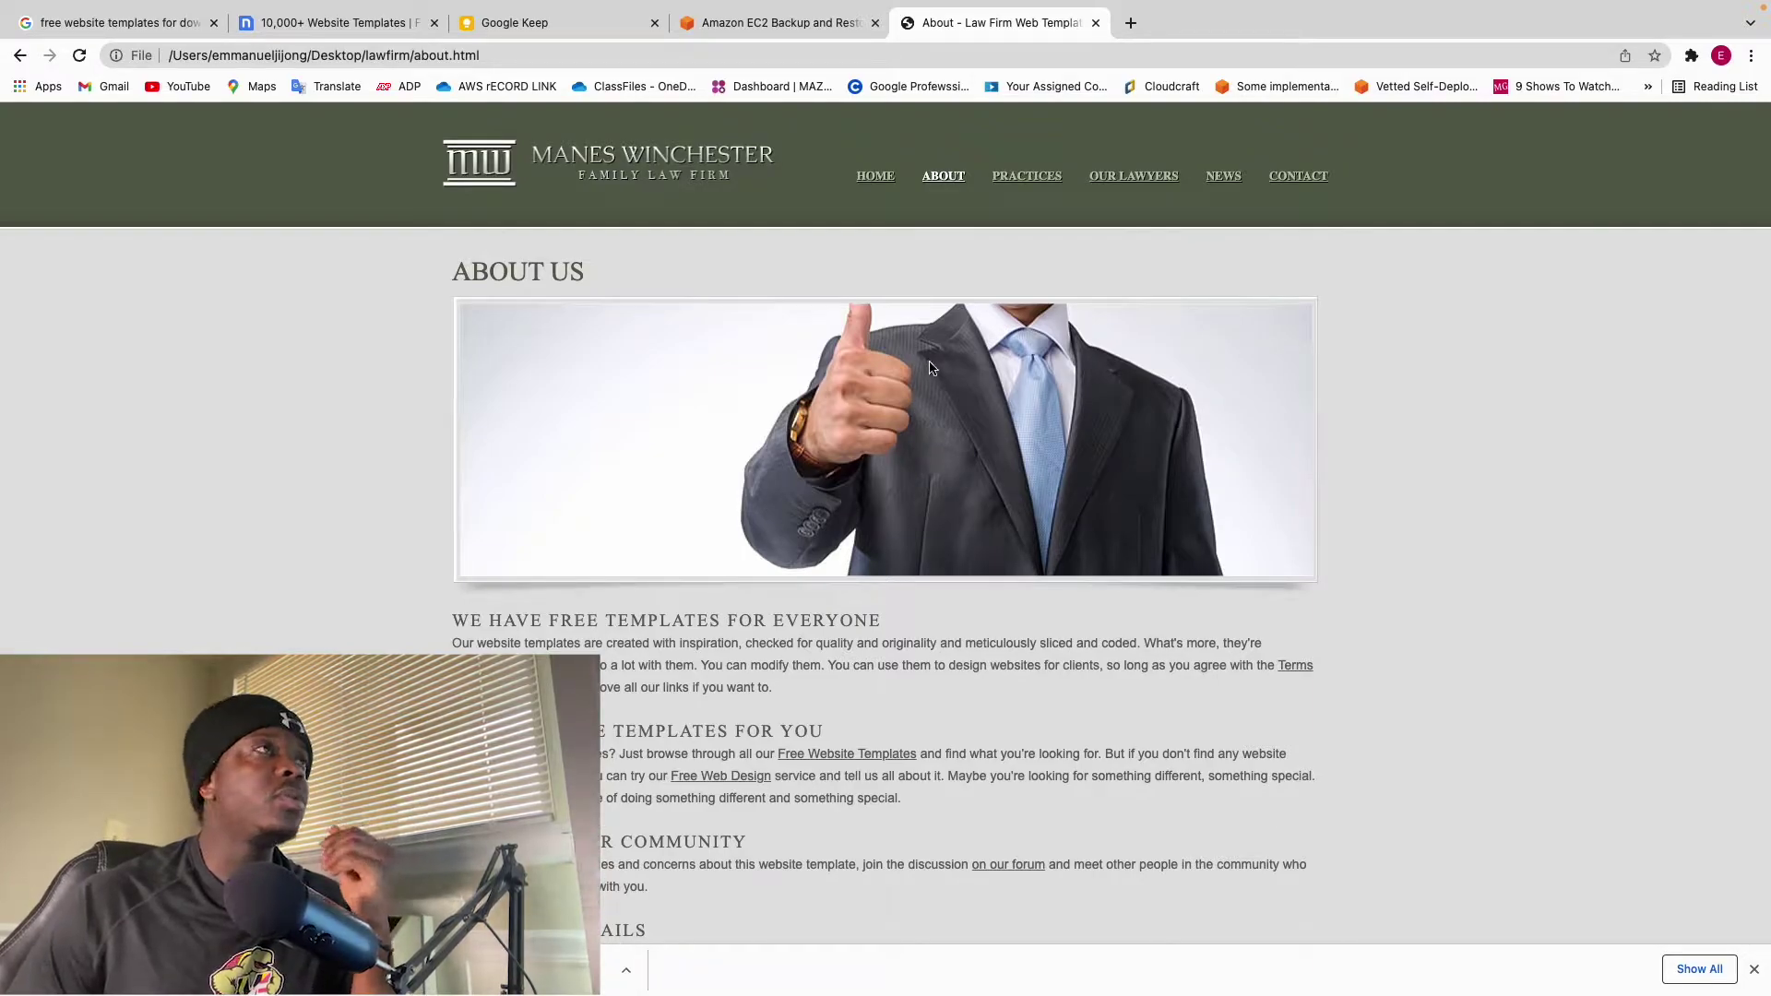
Step: Take the site's browser window out of full screen, minimize it and close the lawfirm folder window
mouse_move(1679, 978)
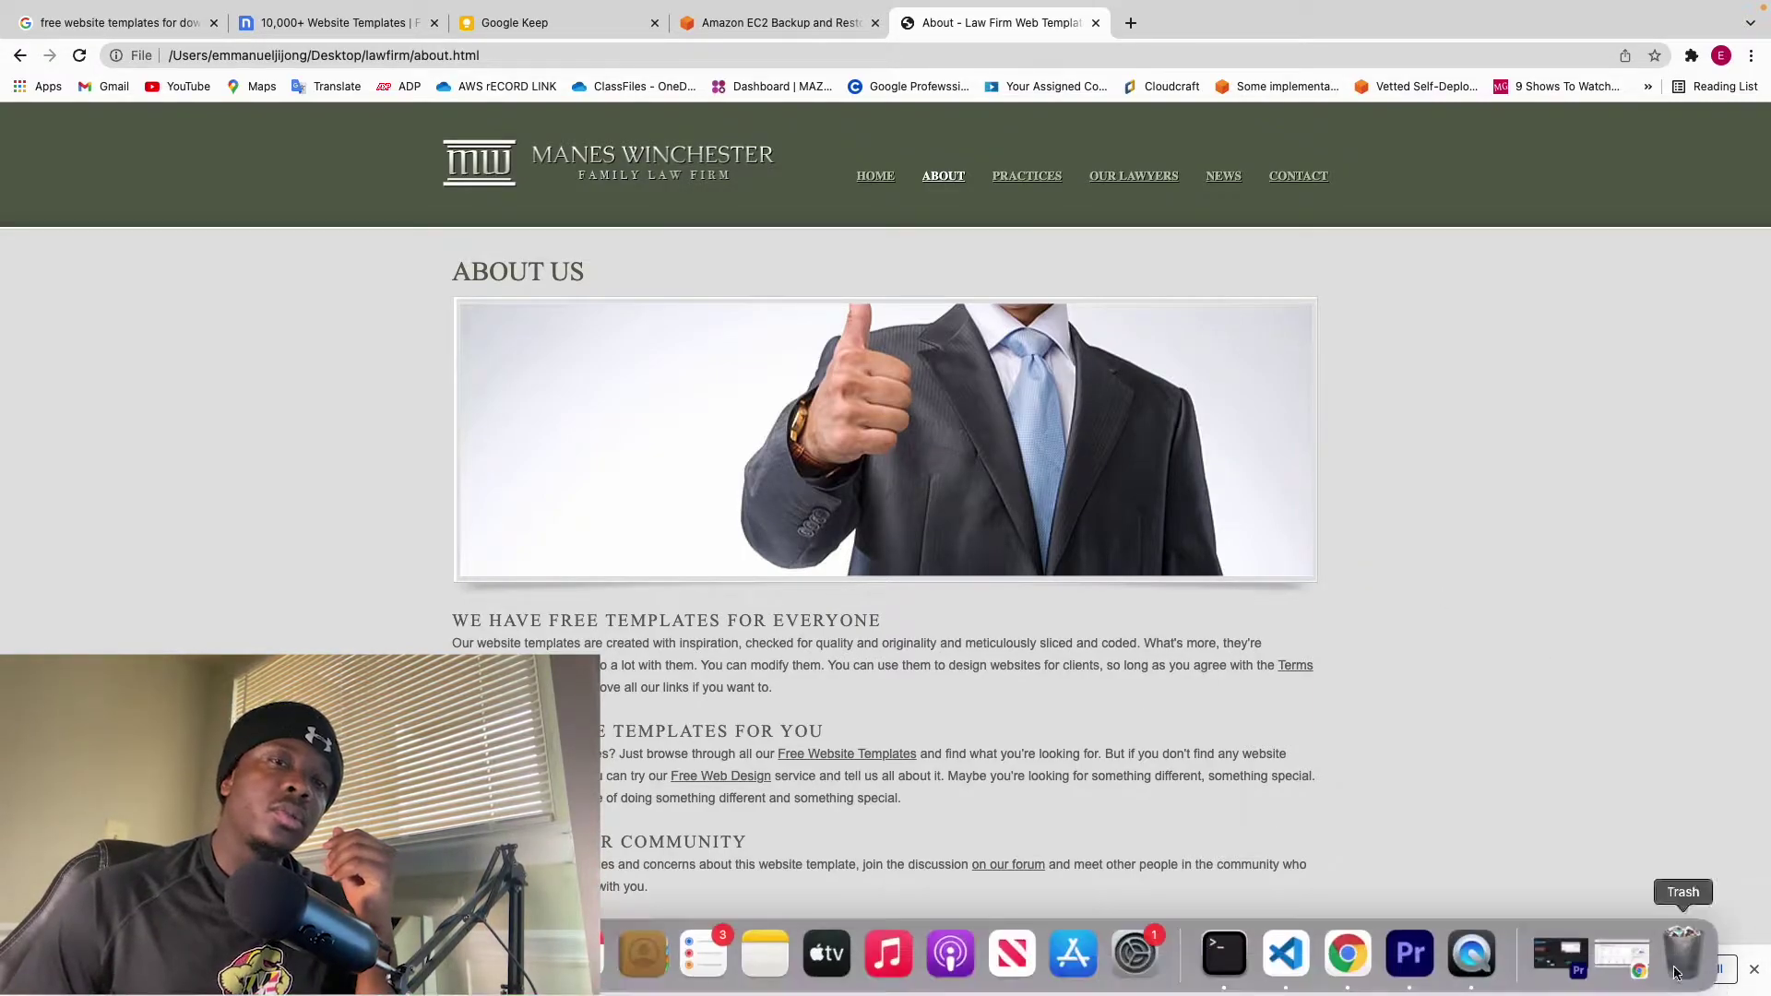
mouse_move(92, 5)
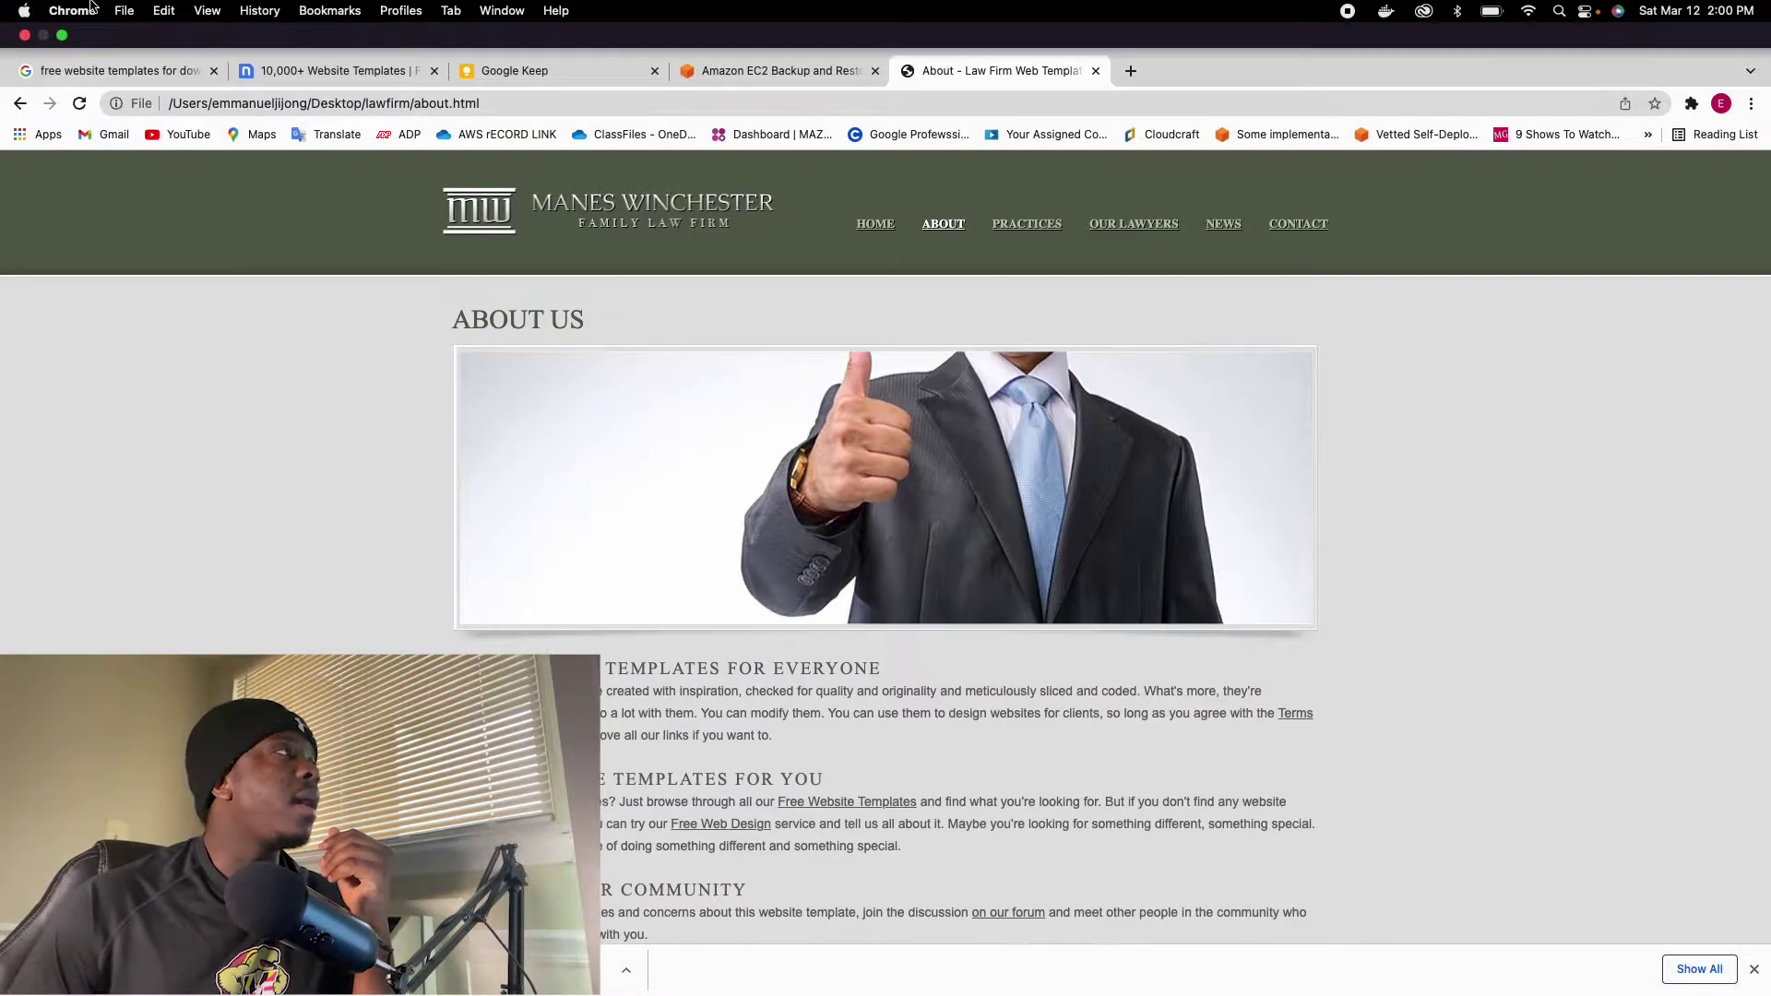
click(62, 39)
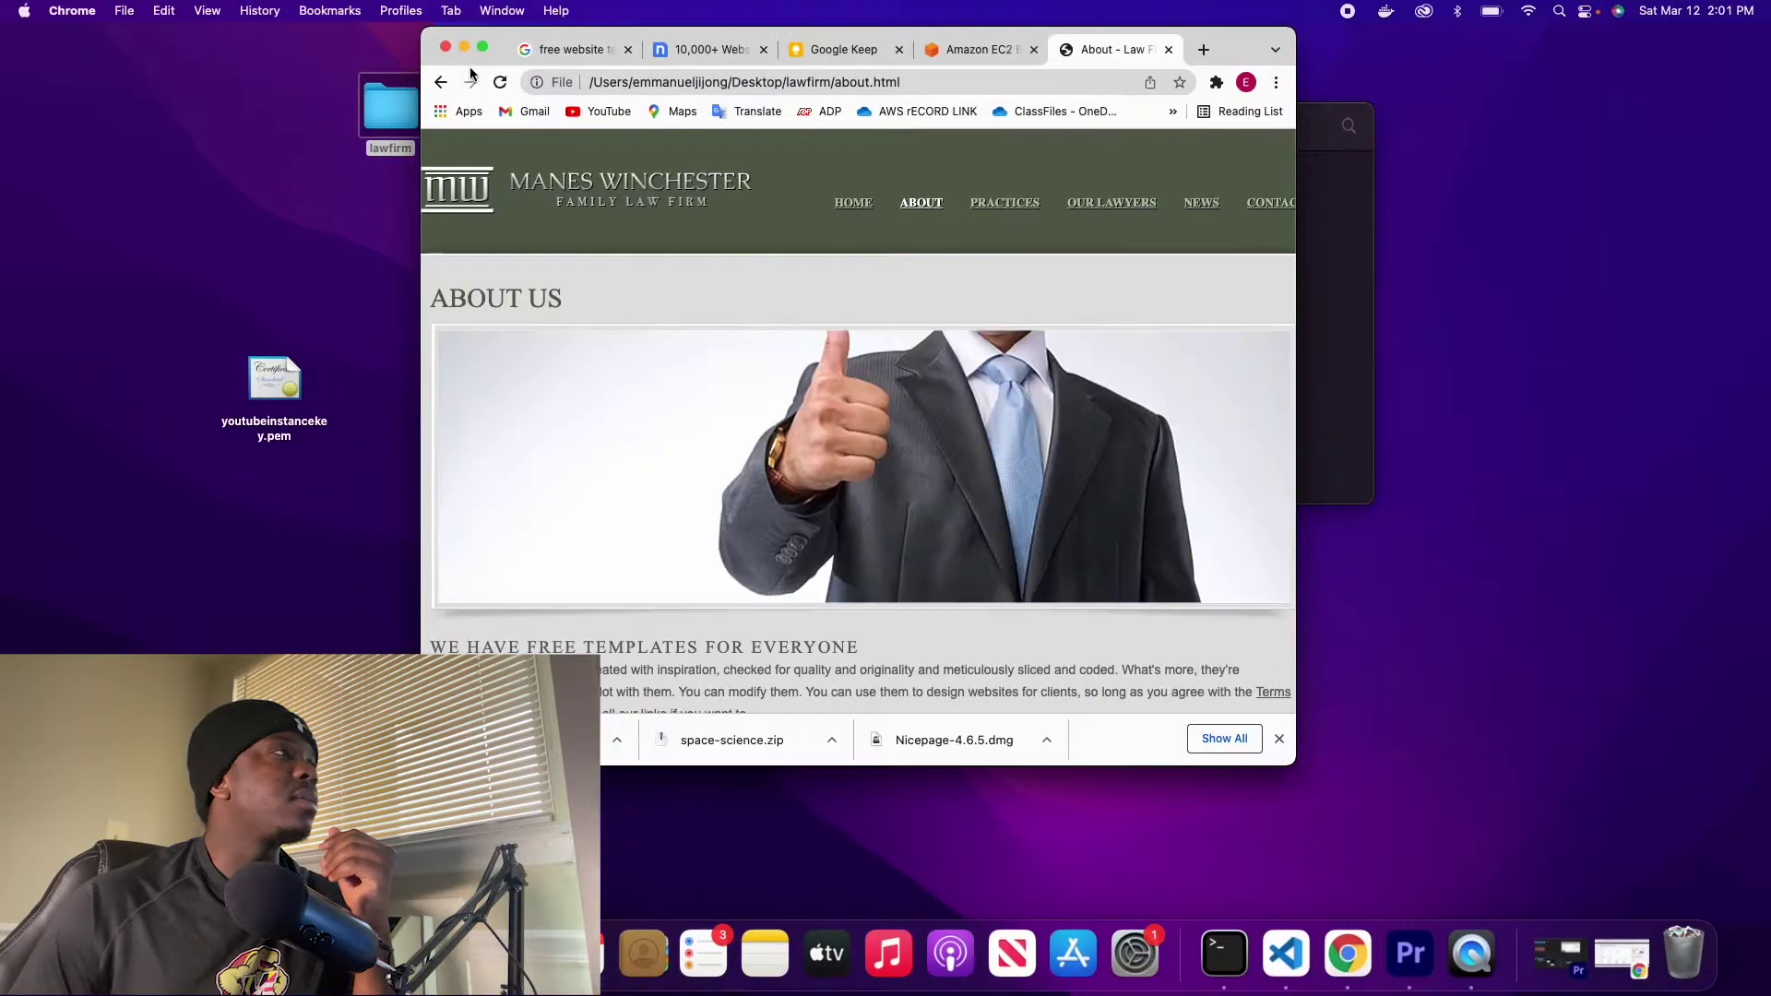
click(463, 50)
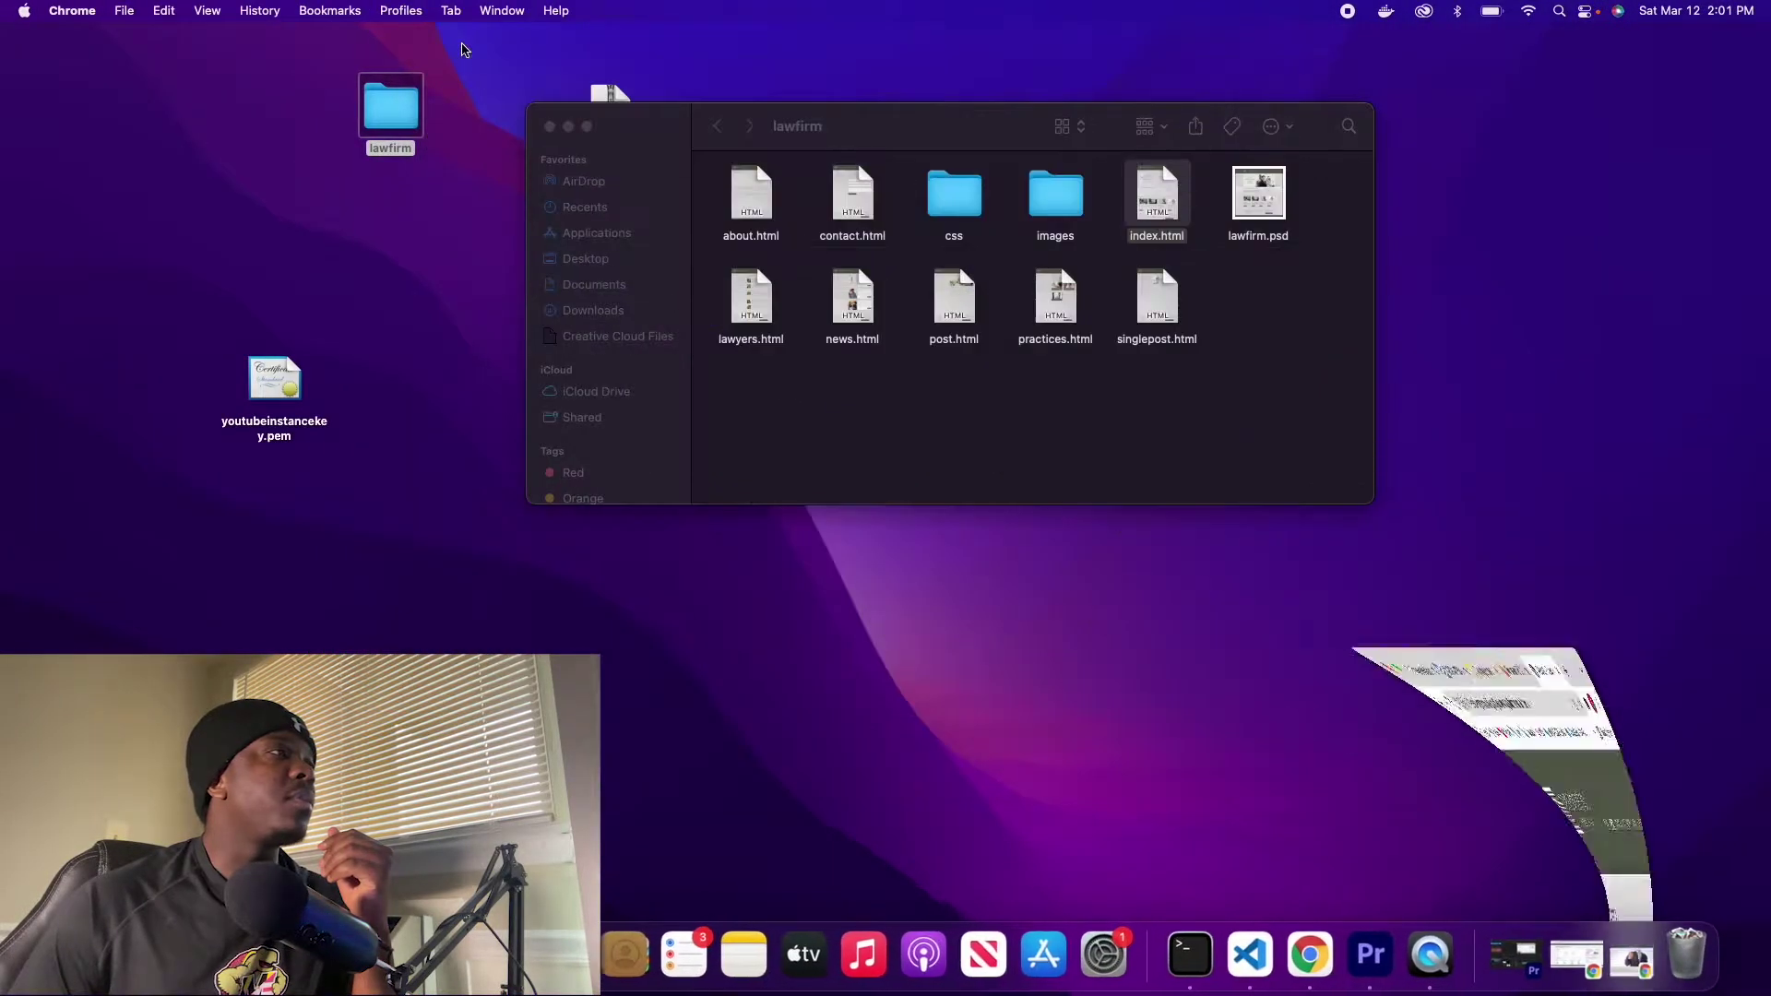
click(550, 127)
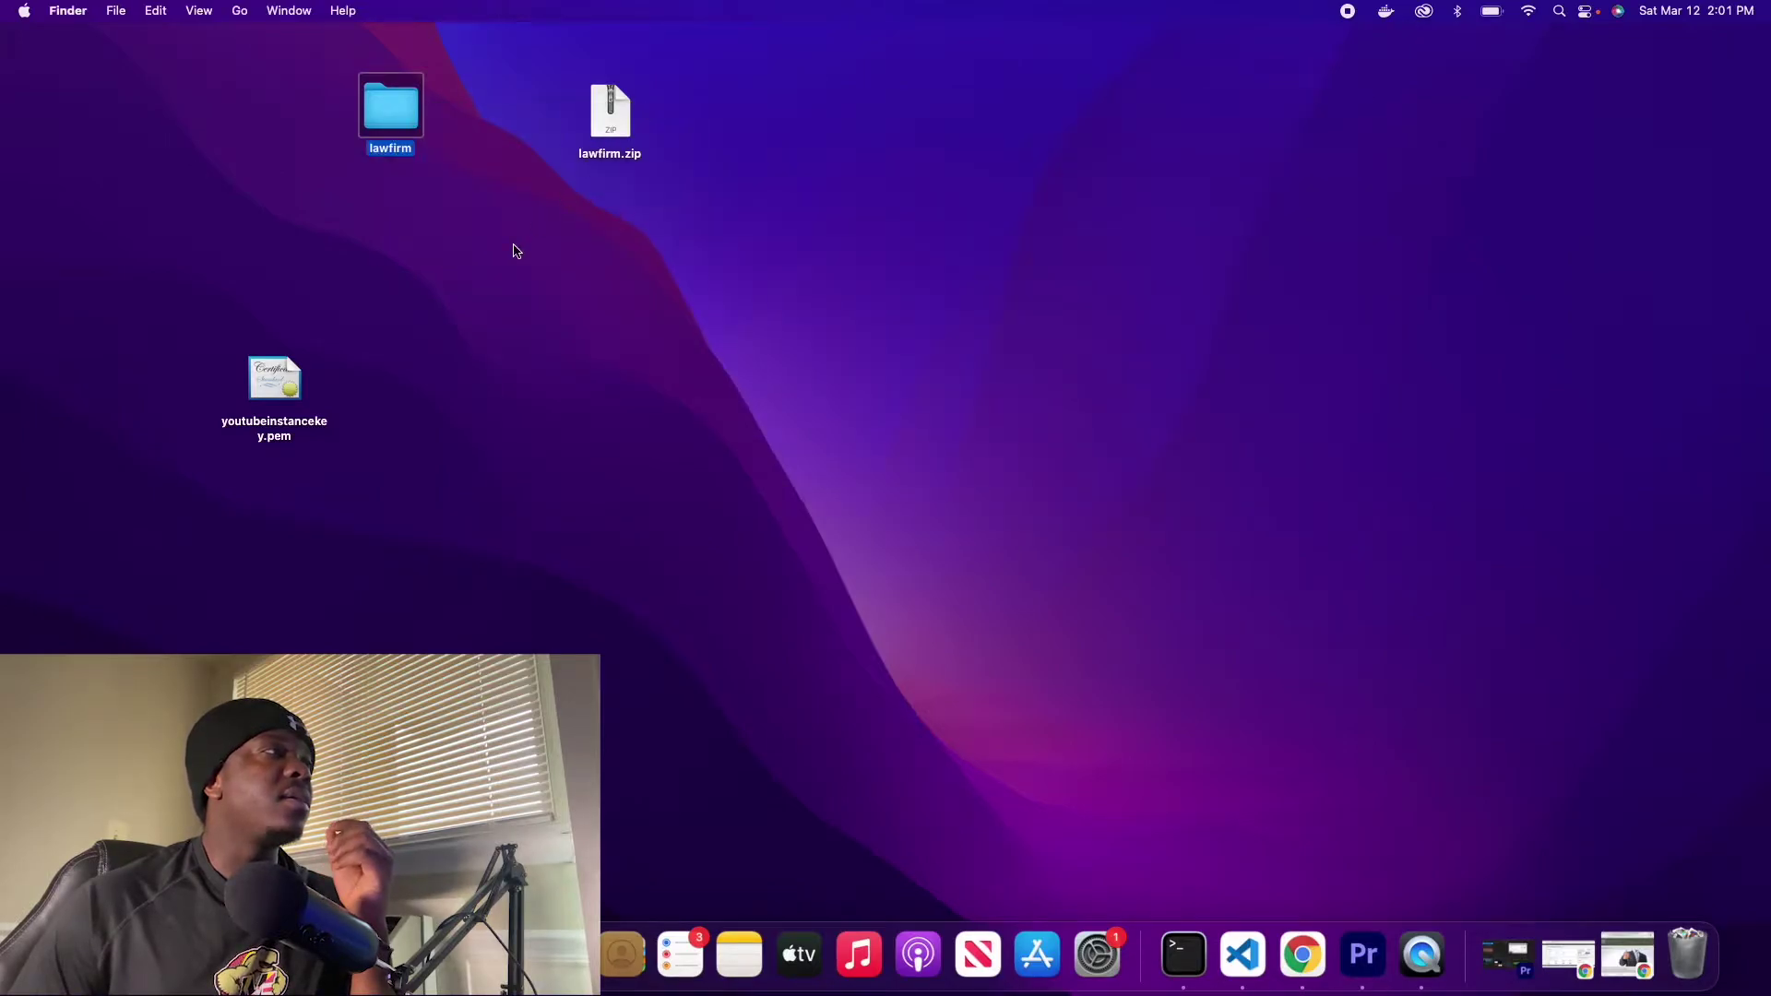
Step: Check the website files inside the lawfirm folder, close it and select the folder on the desktop
double_click(397, 123)
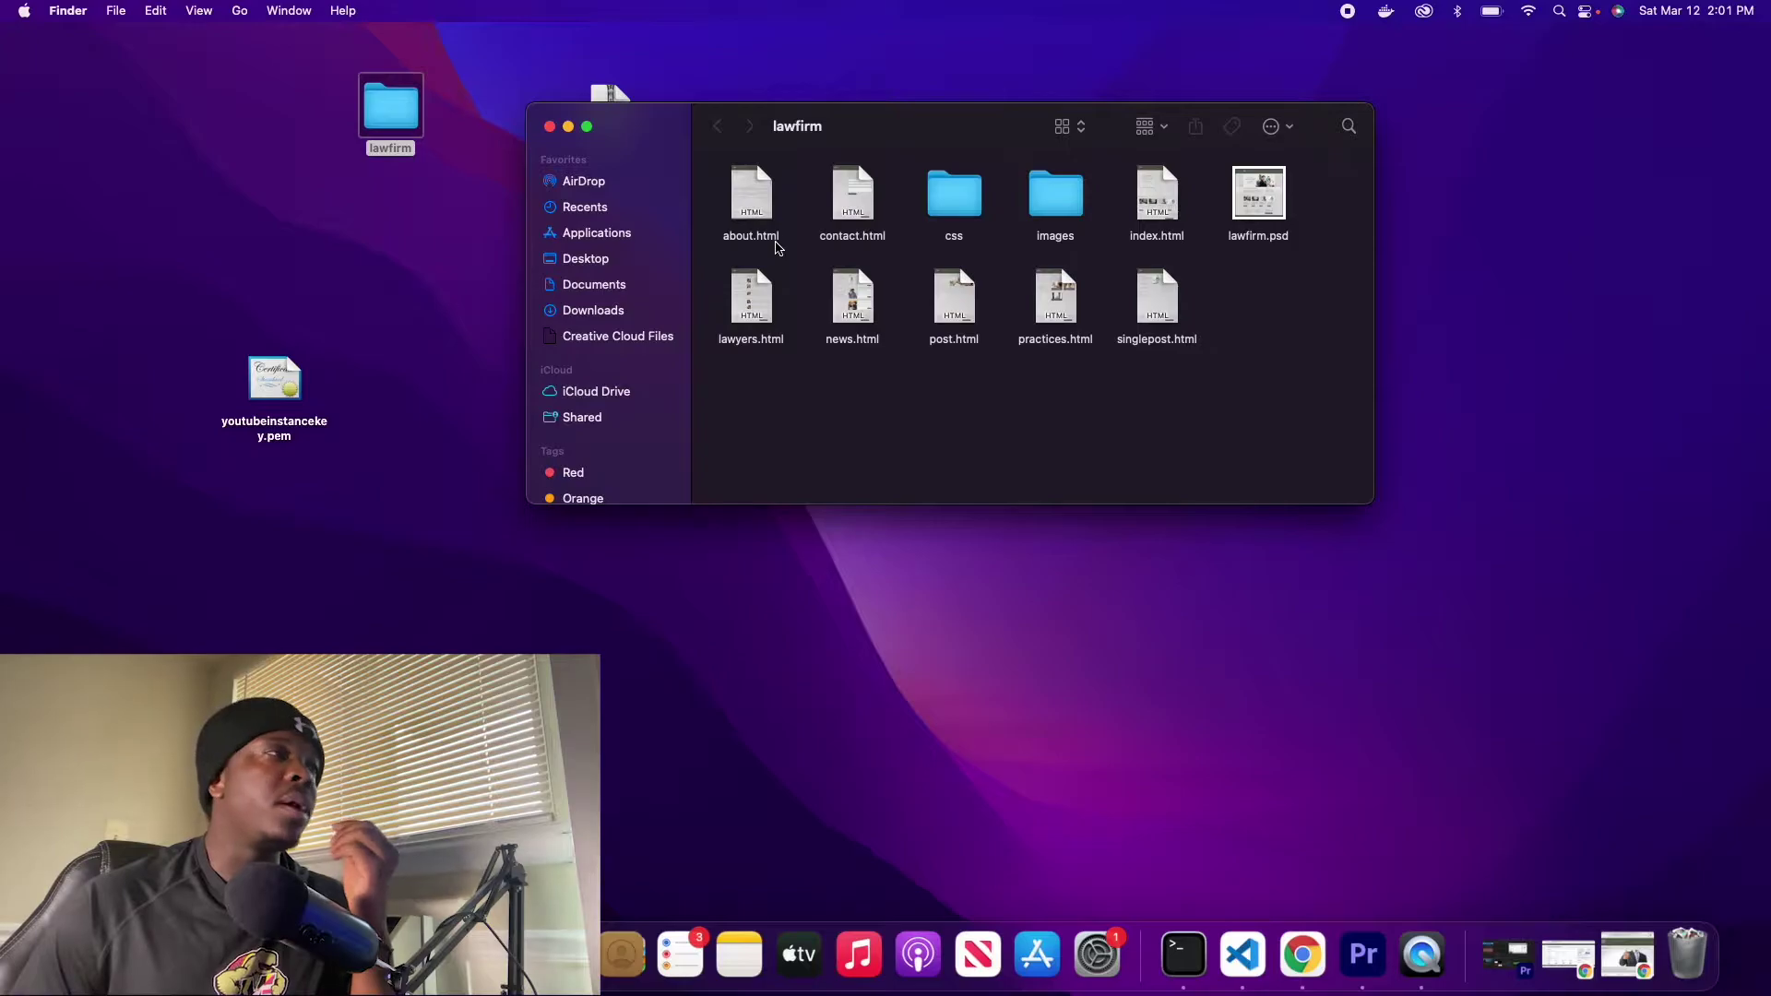
click(550, 128)
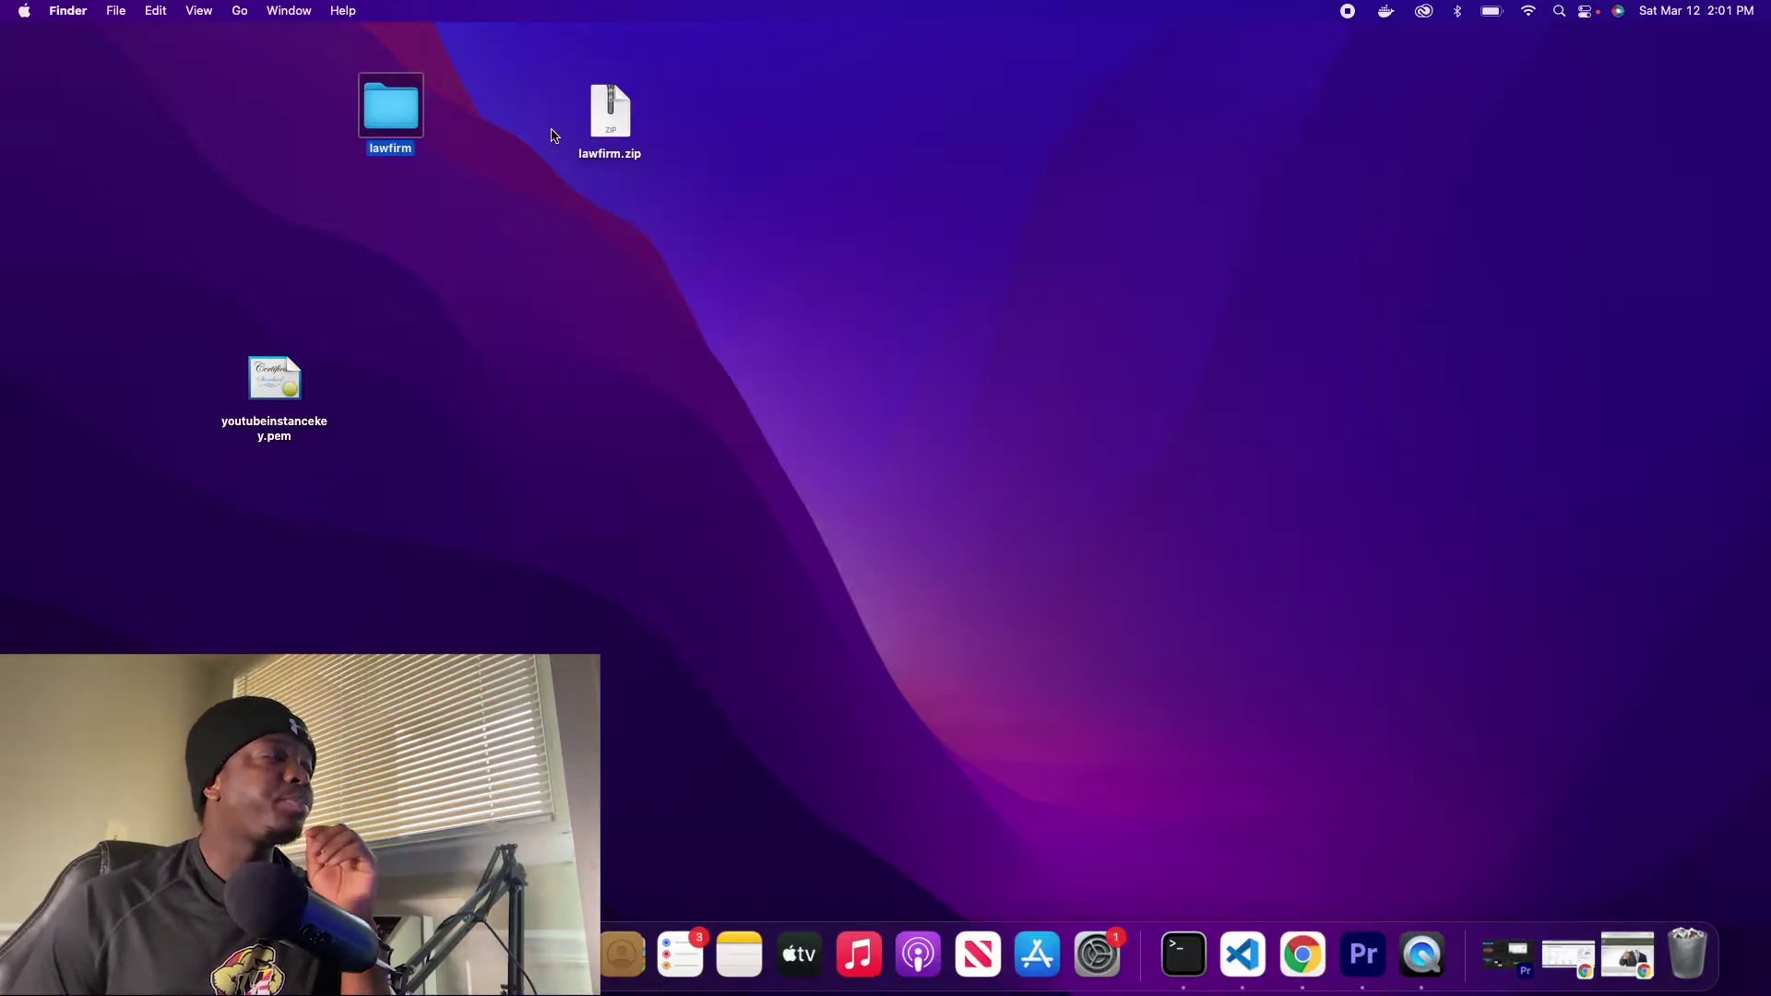
click(478, 155)
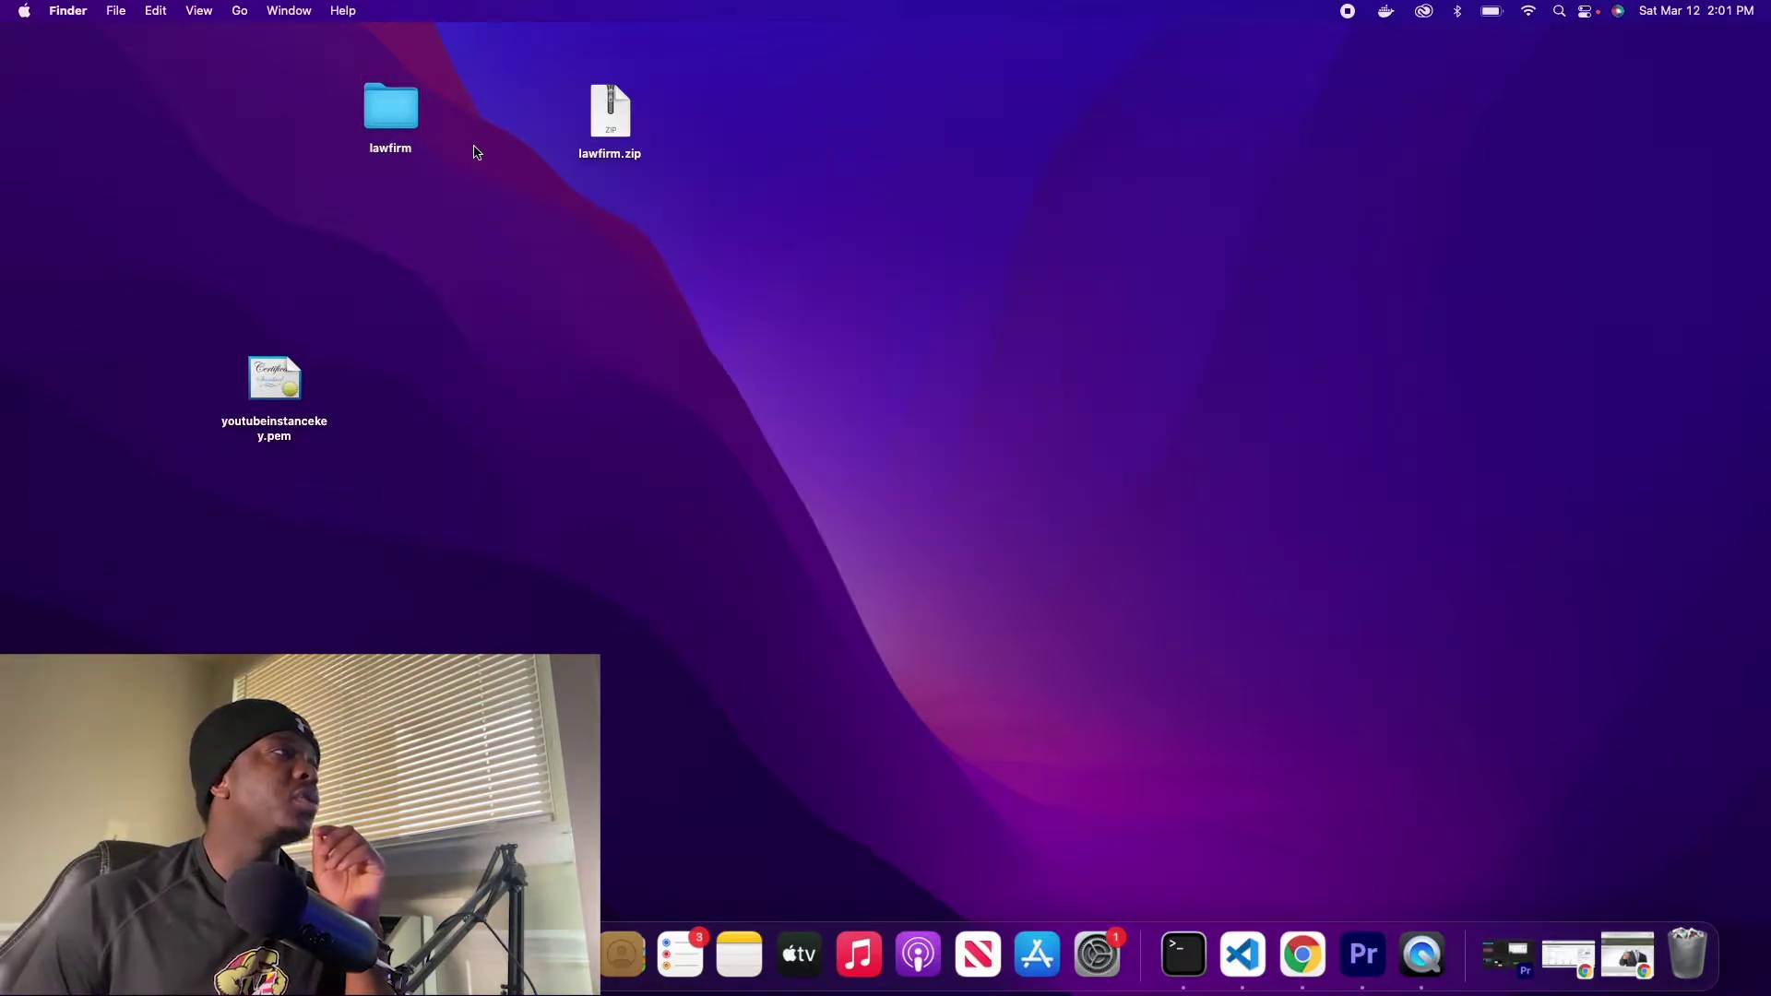
drag(433, 157, 347, 92)
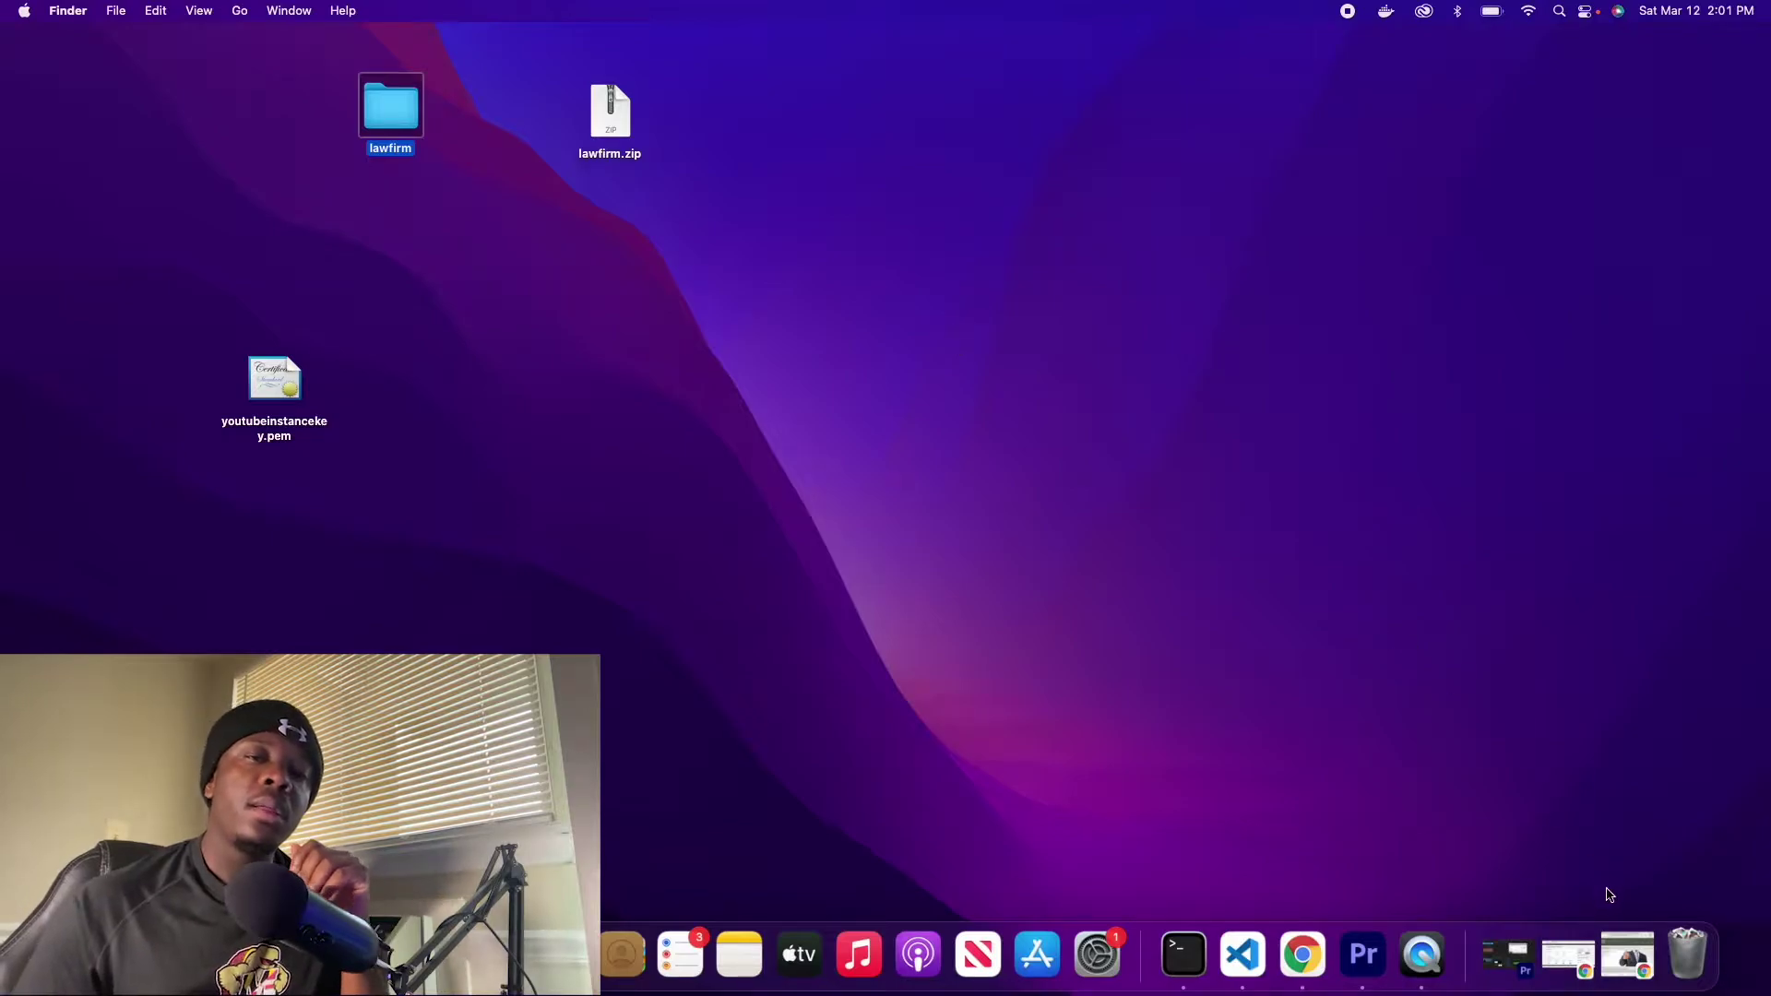
Step: Switch to the AWS Management Console in Chrome and open S3 from the Storage services
click(1565, 959)
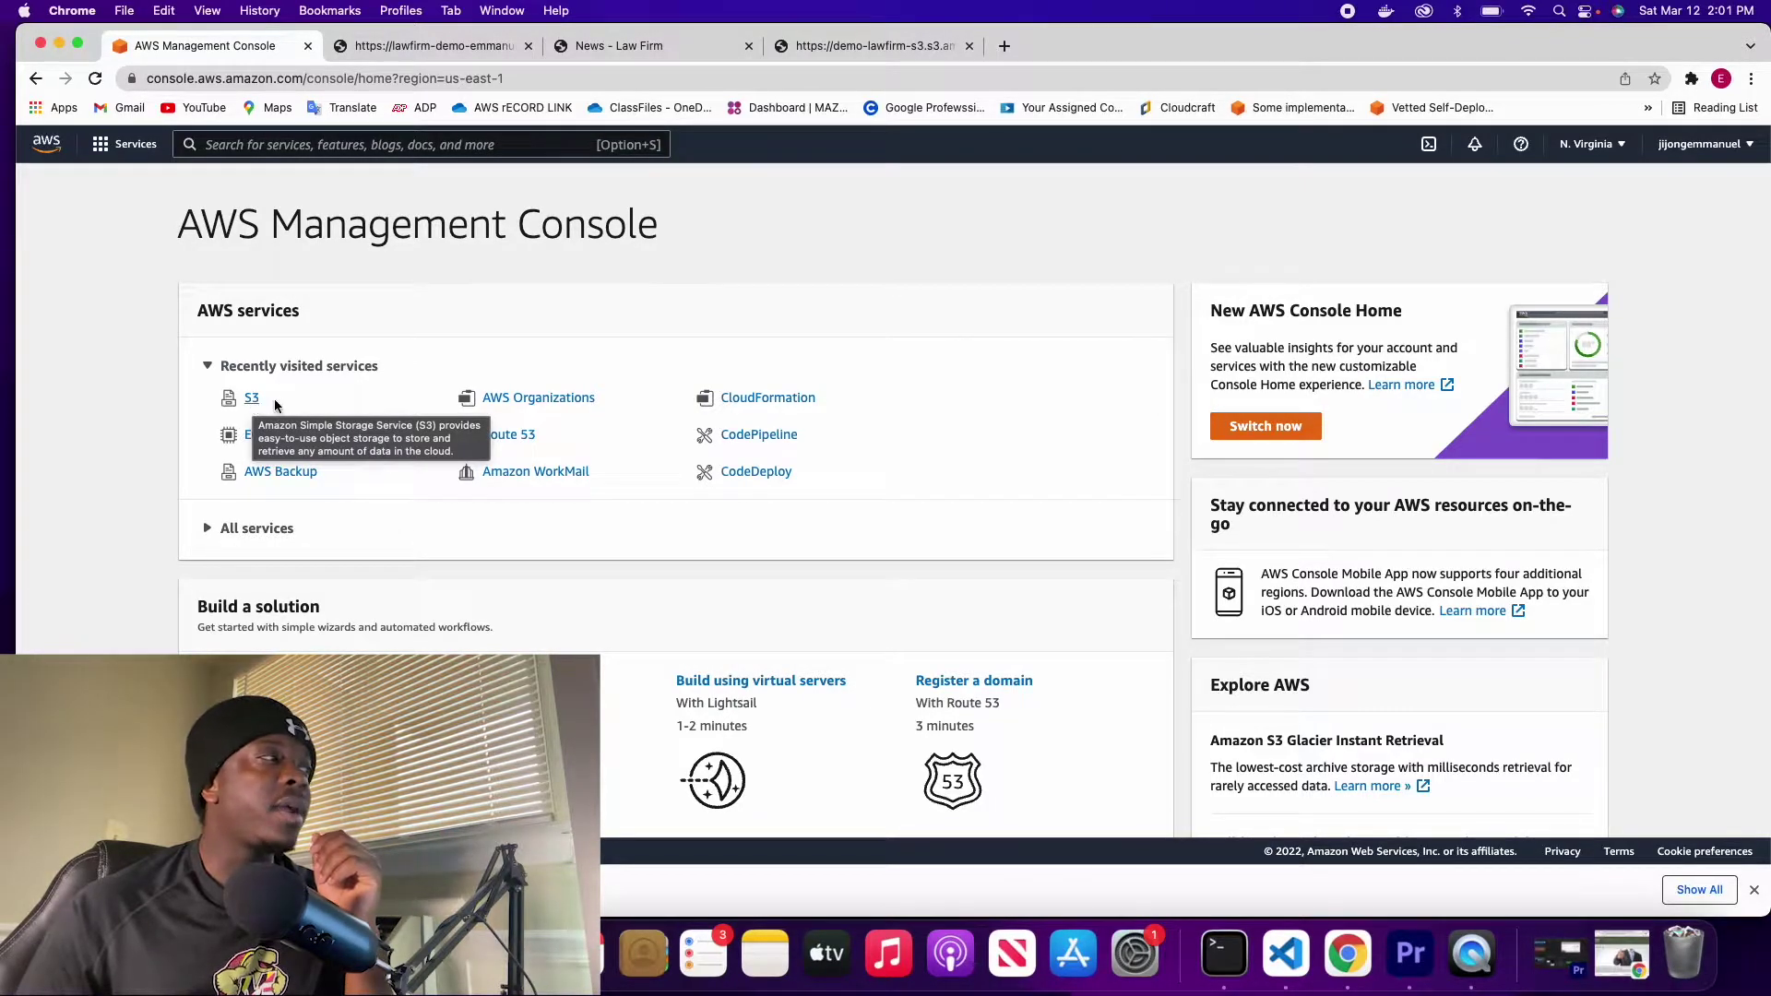
click(100, 146)
scroll(212, 406, down, 5)
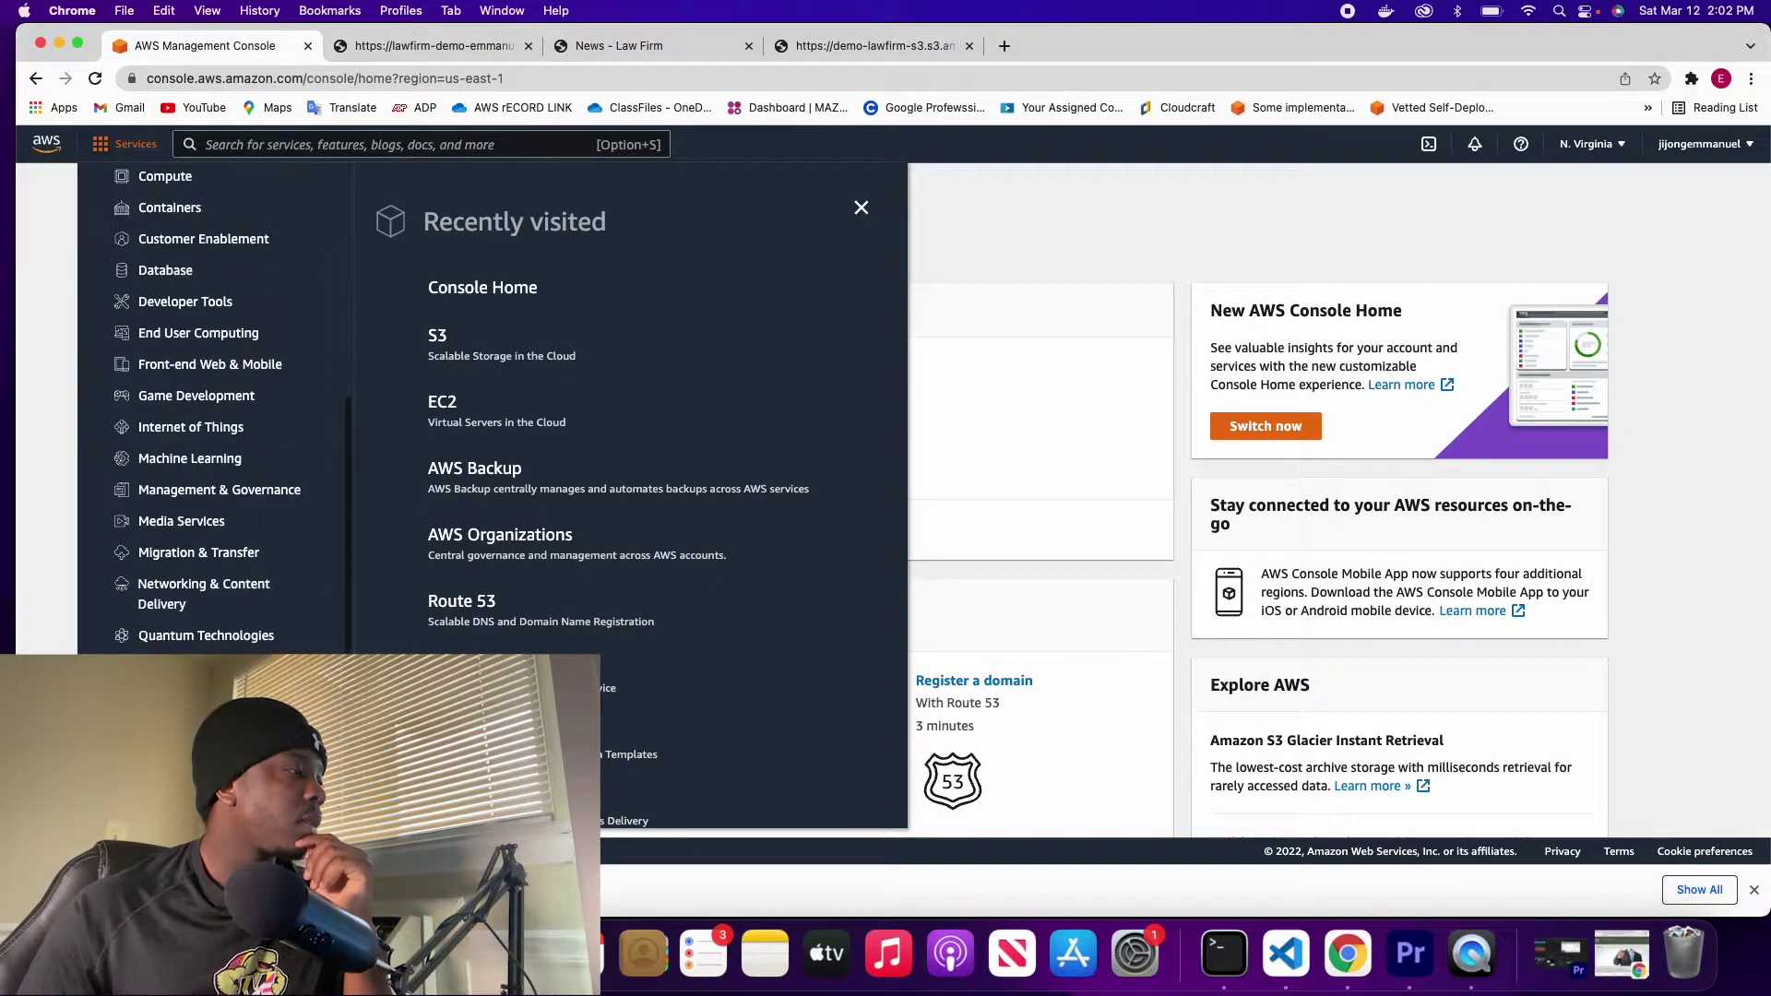
click(161, 780)
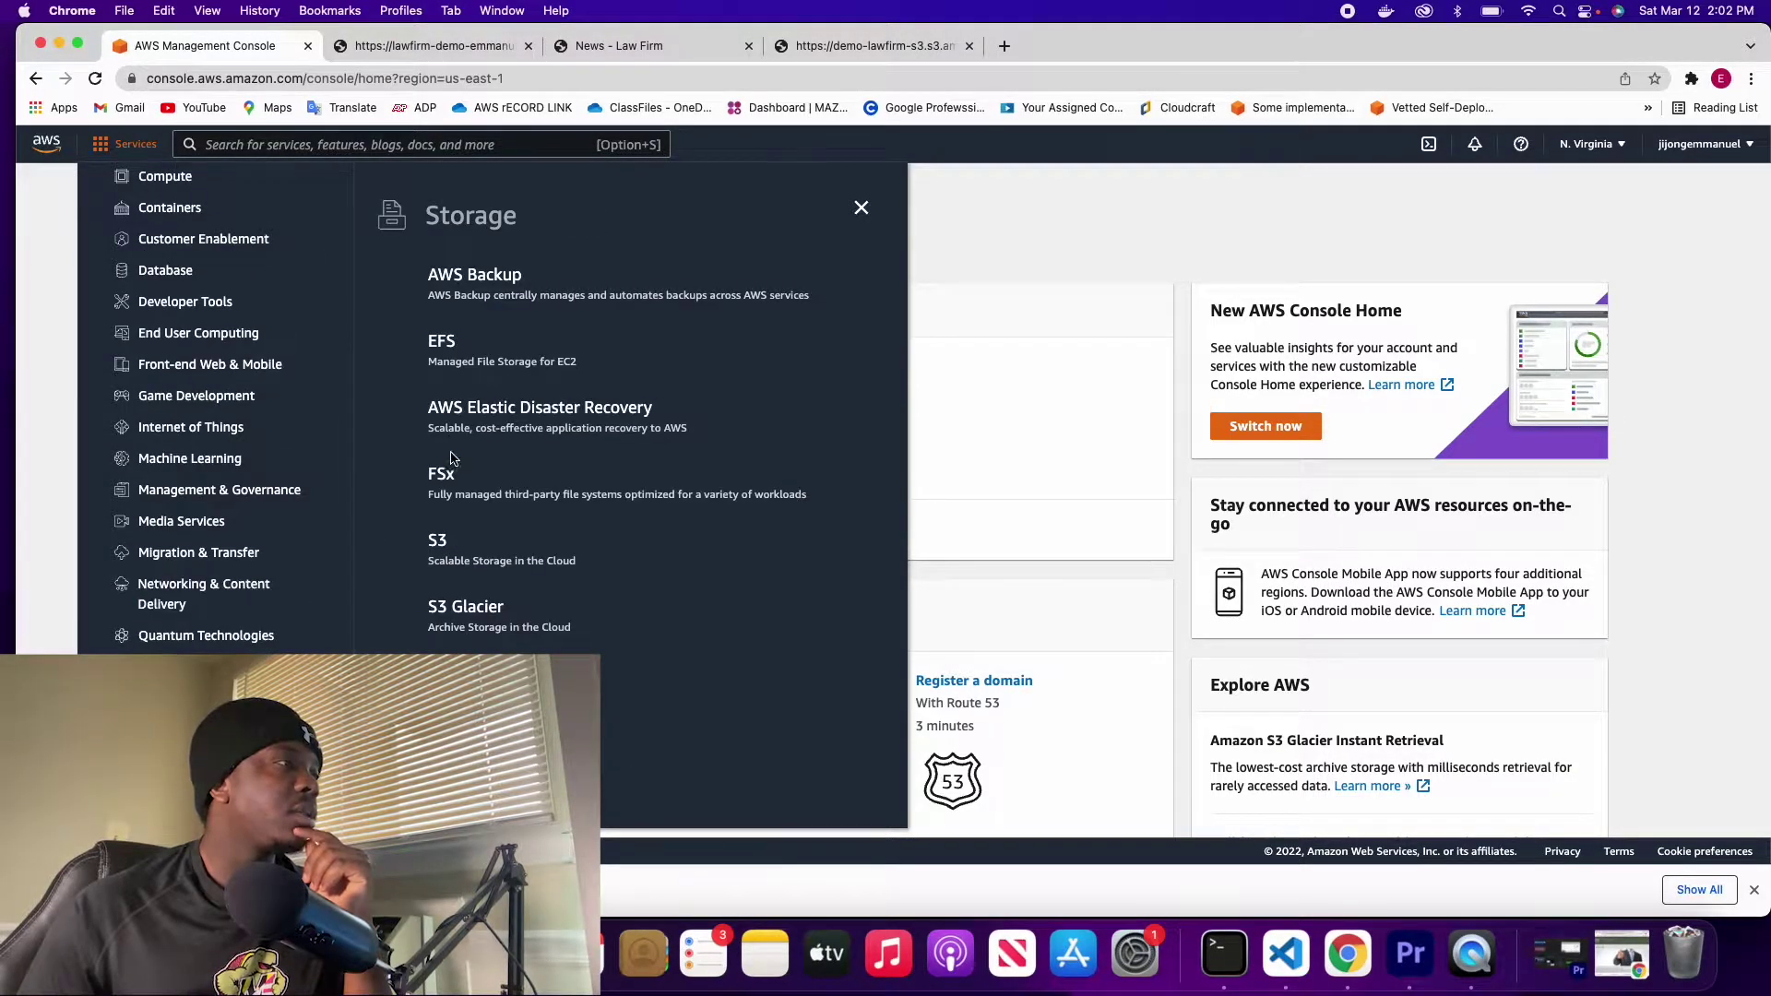
click(439, 541)
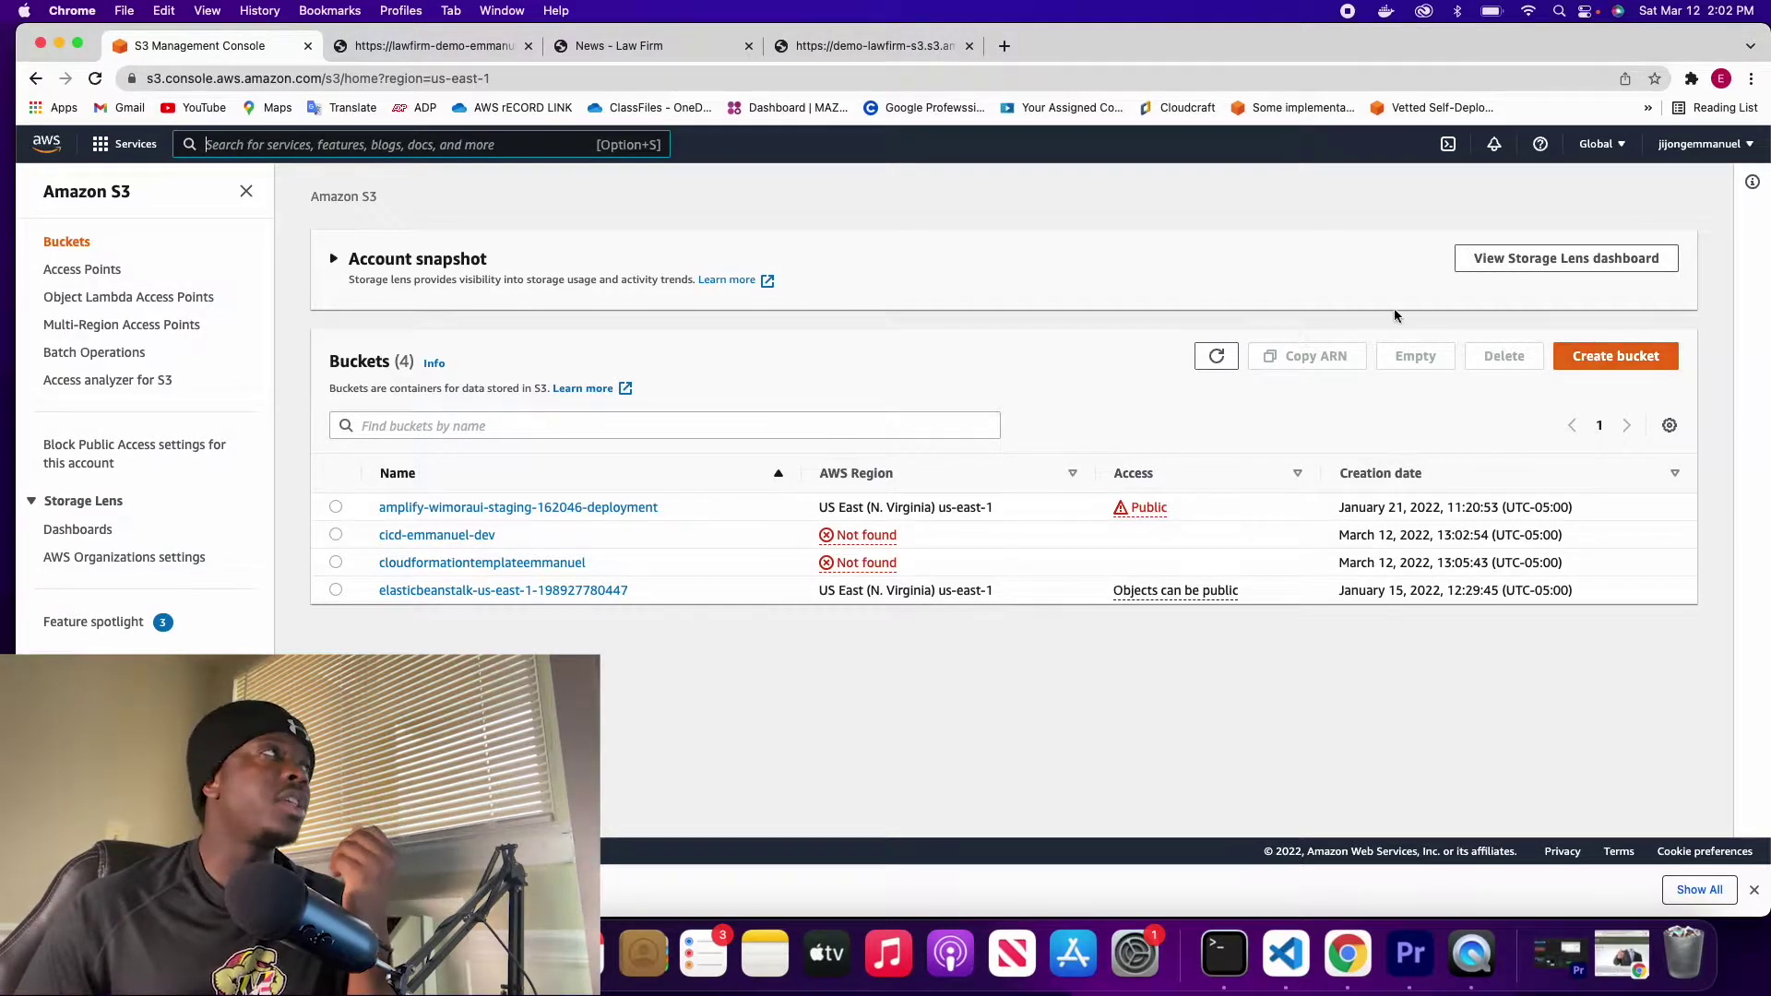
click(59, 44)
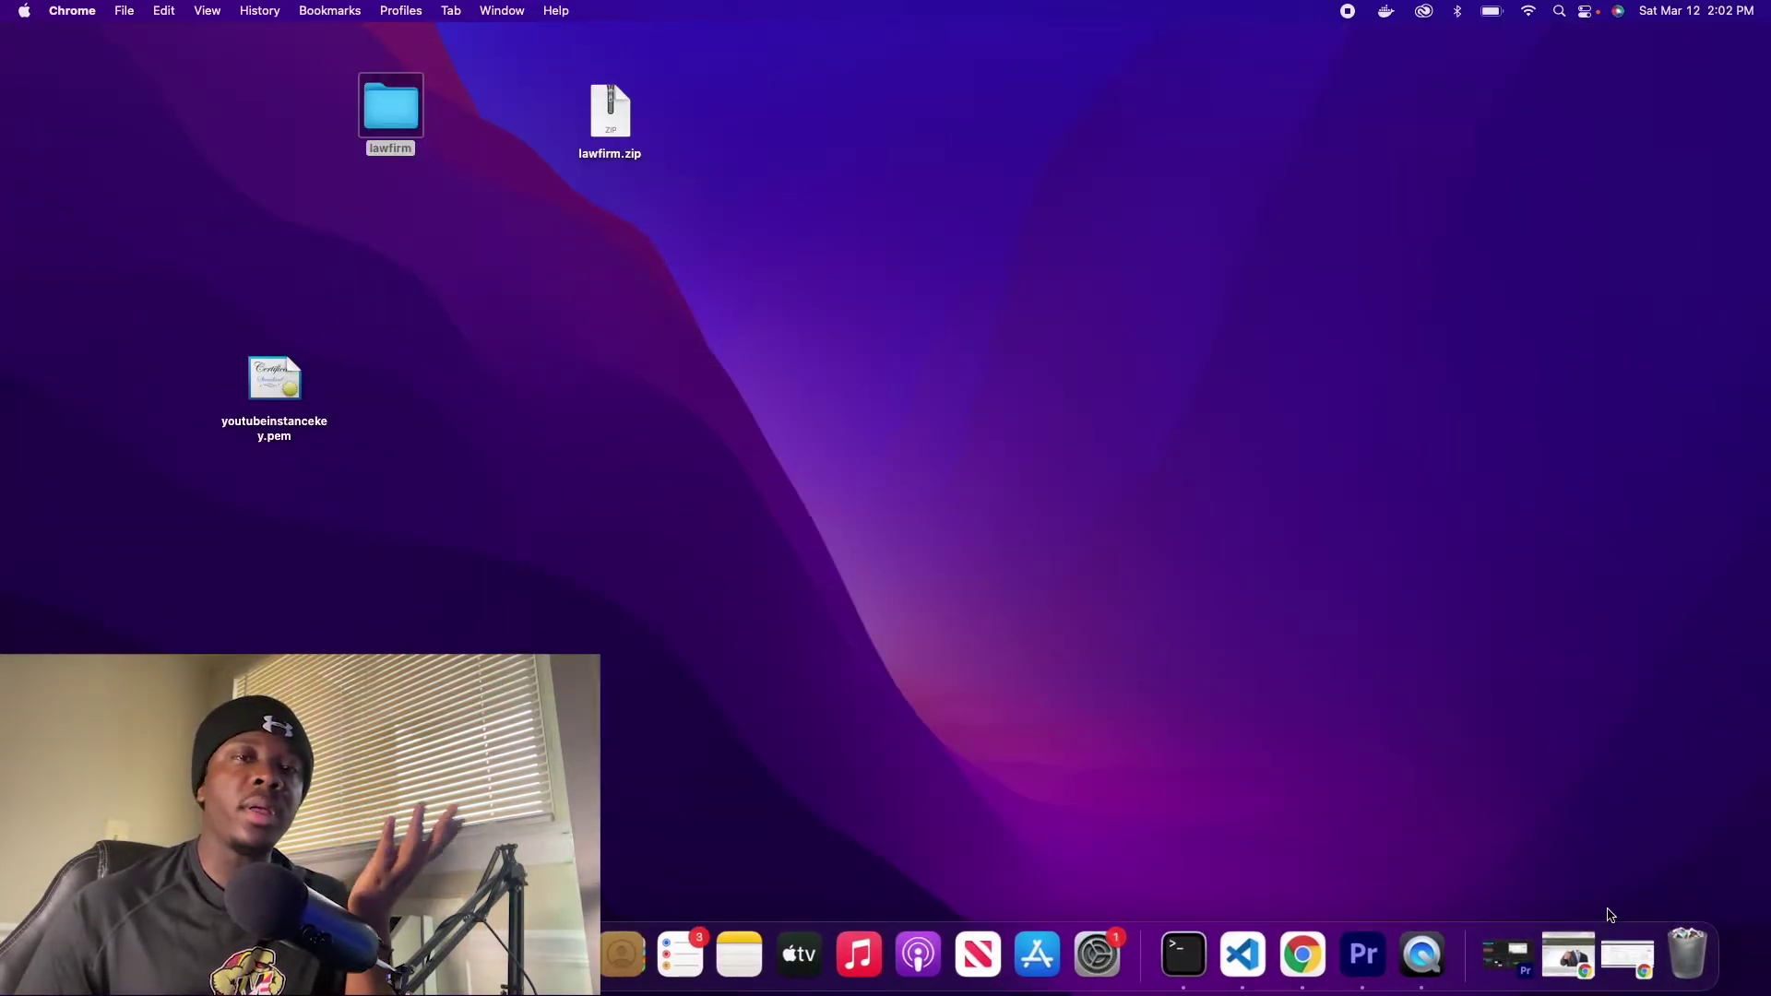
click(1298, 960)
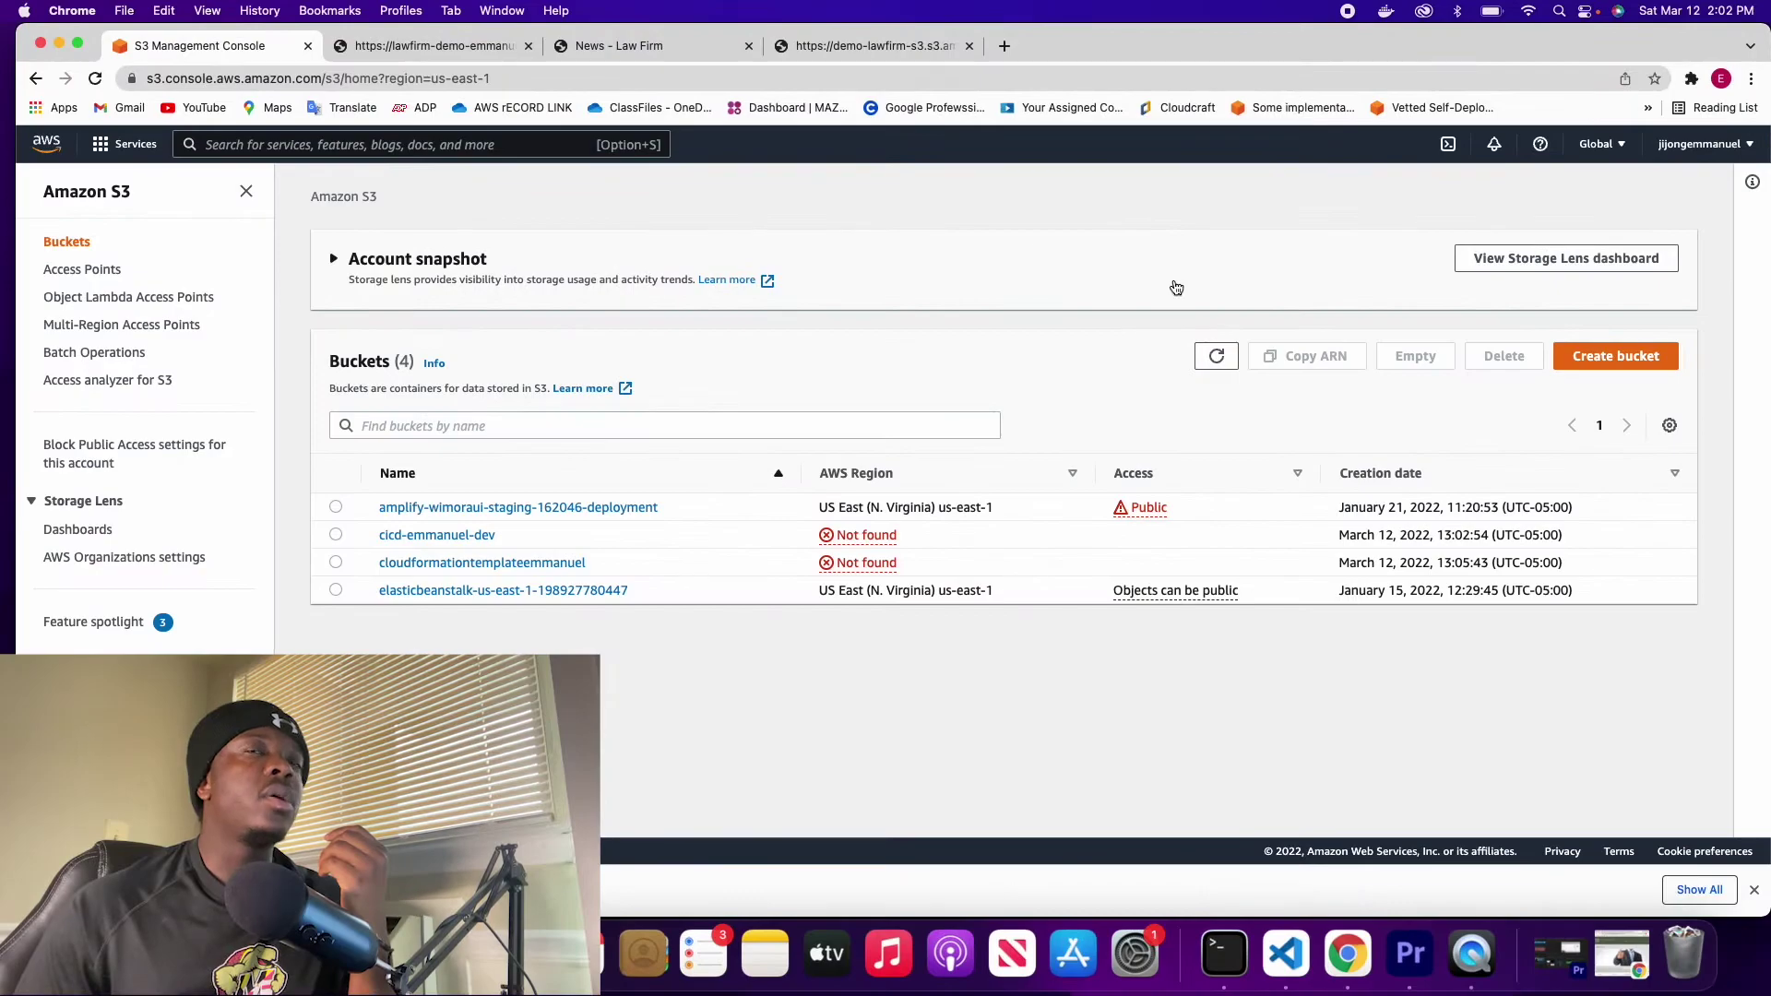
Step: Start creating an S3 bucket and name it "demo-lawfirm-" followed by the owner's first name
click(1609, 360)
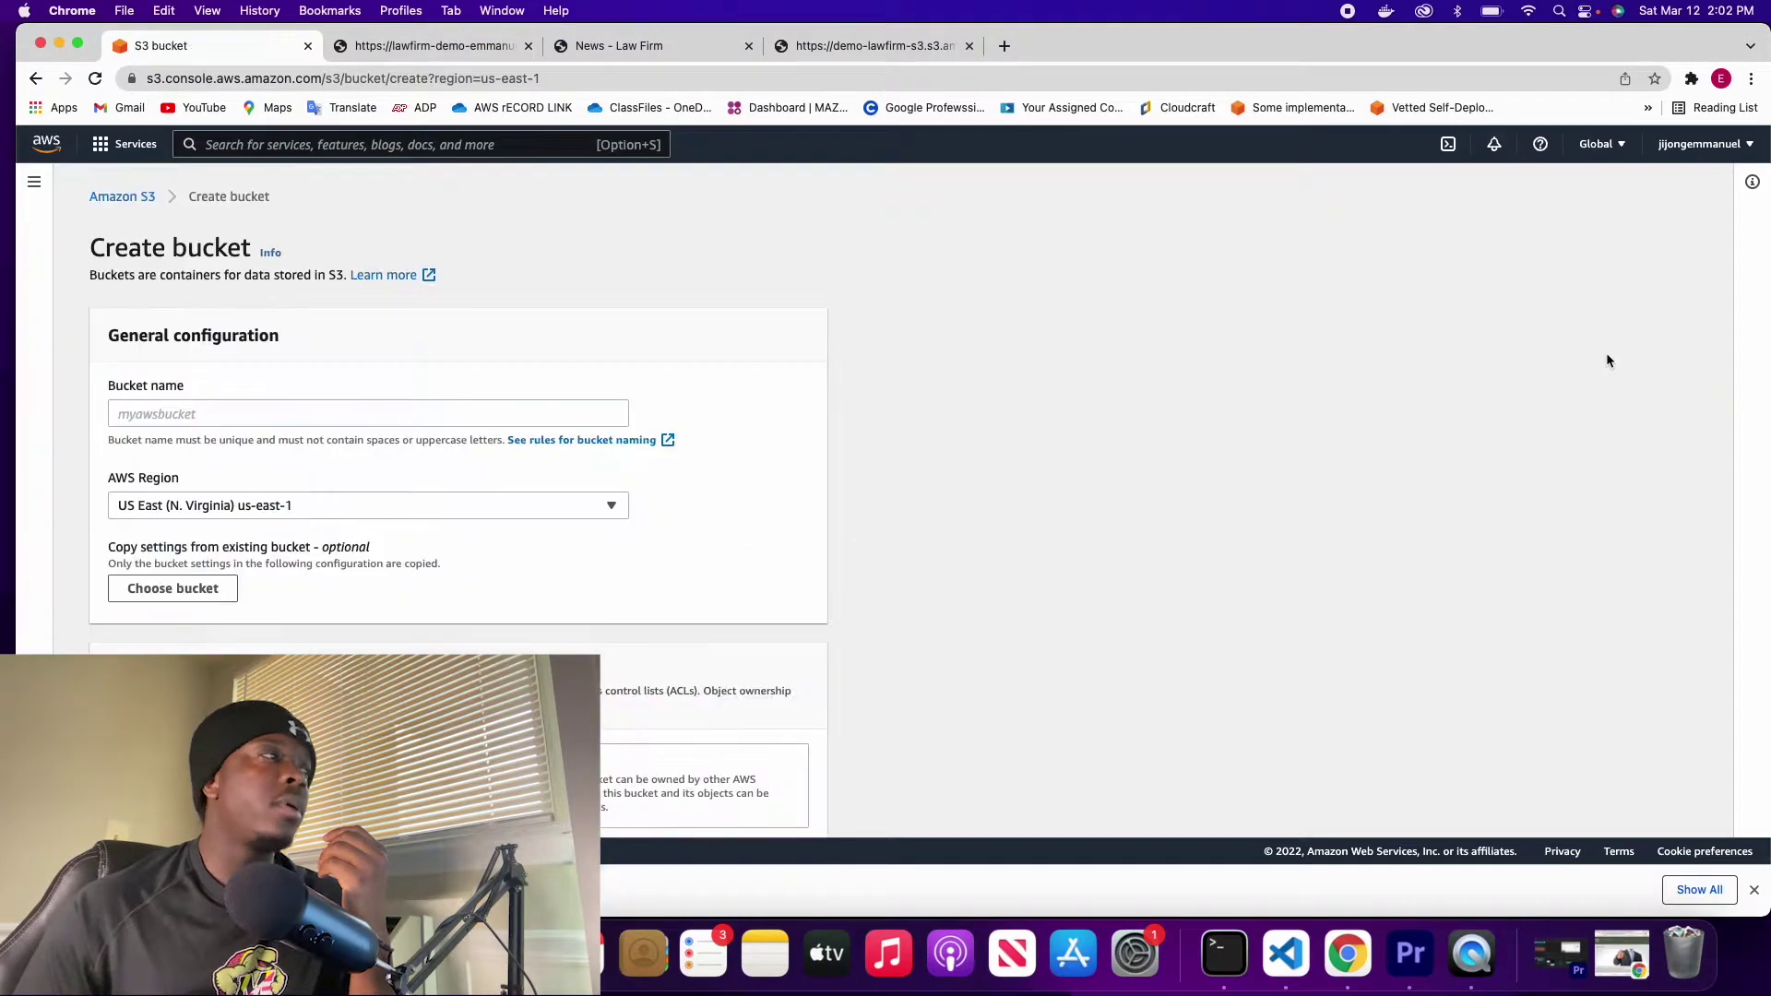
click(317, 411)
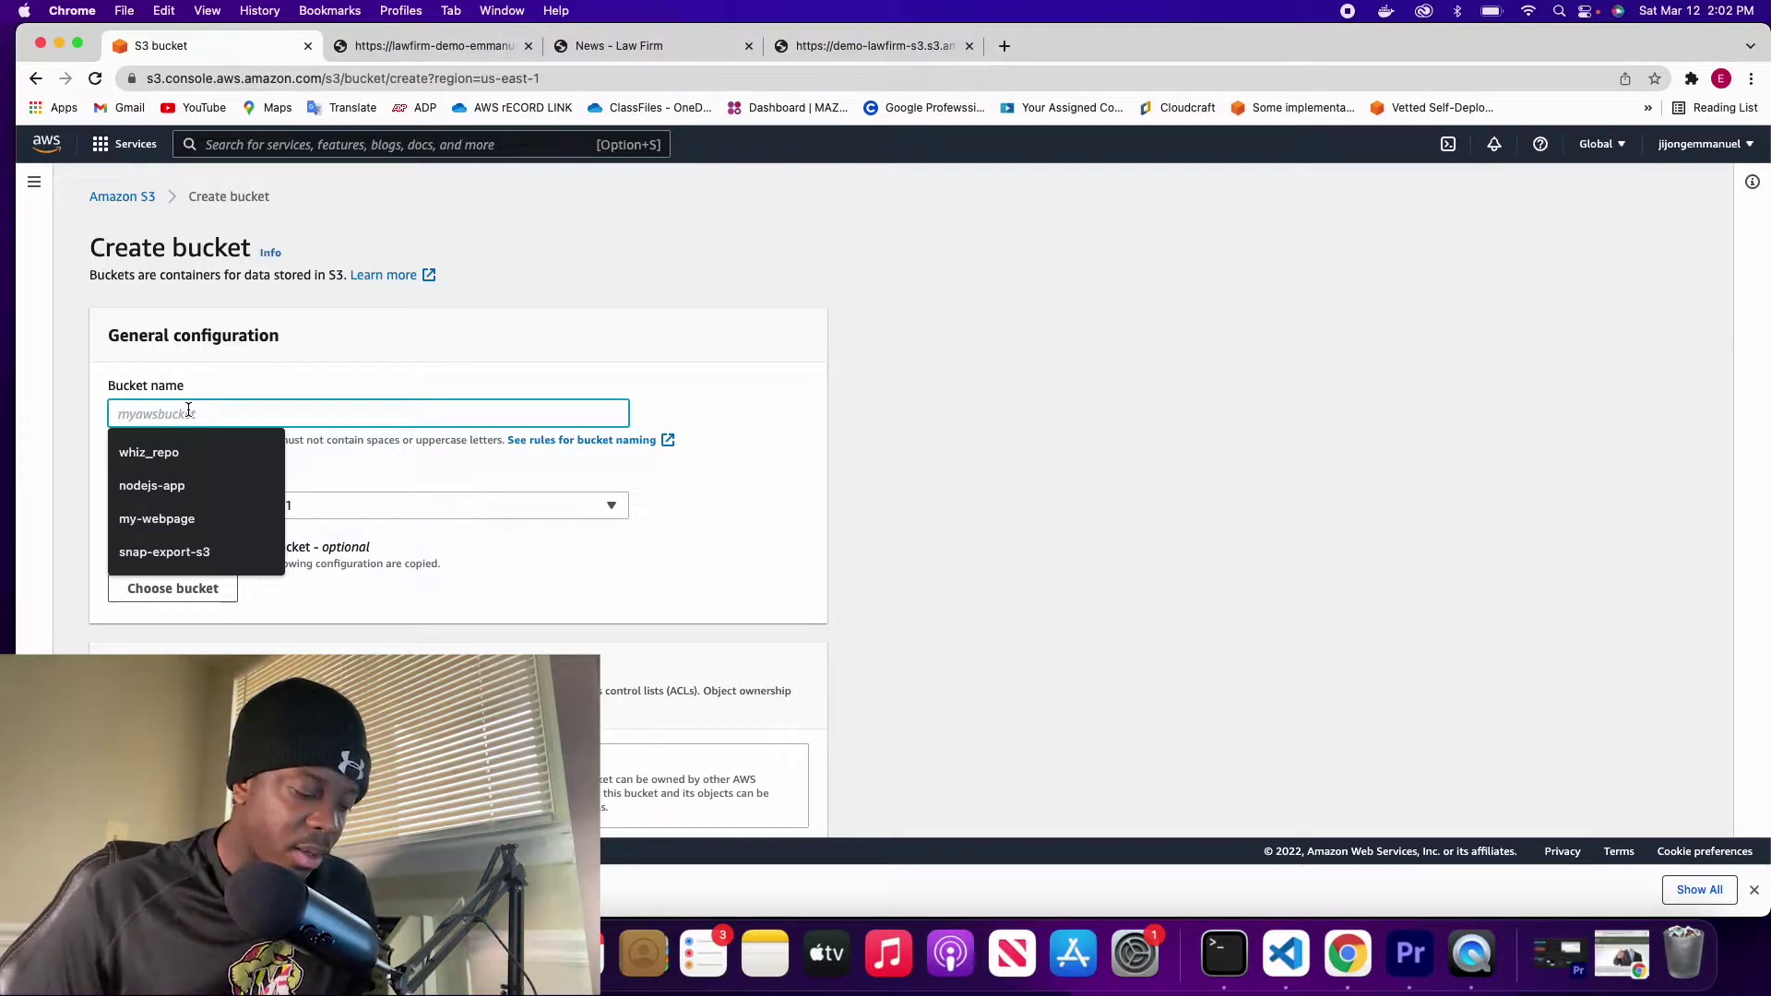
text(demo-lawfirm-)
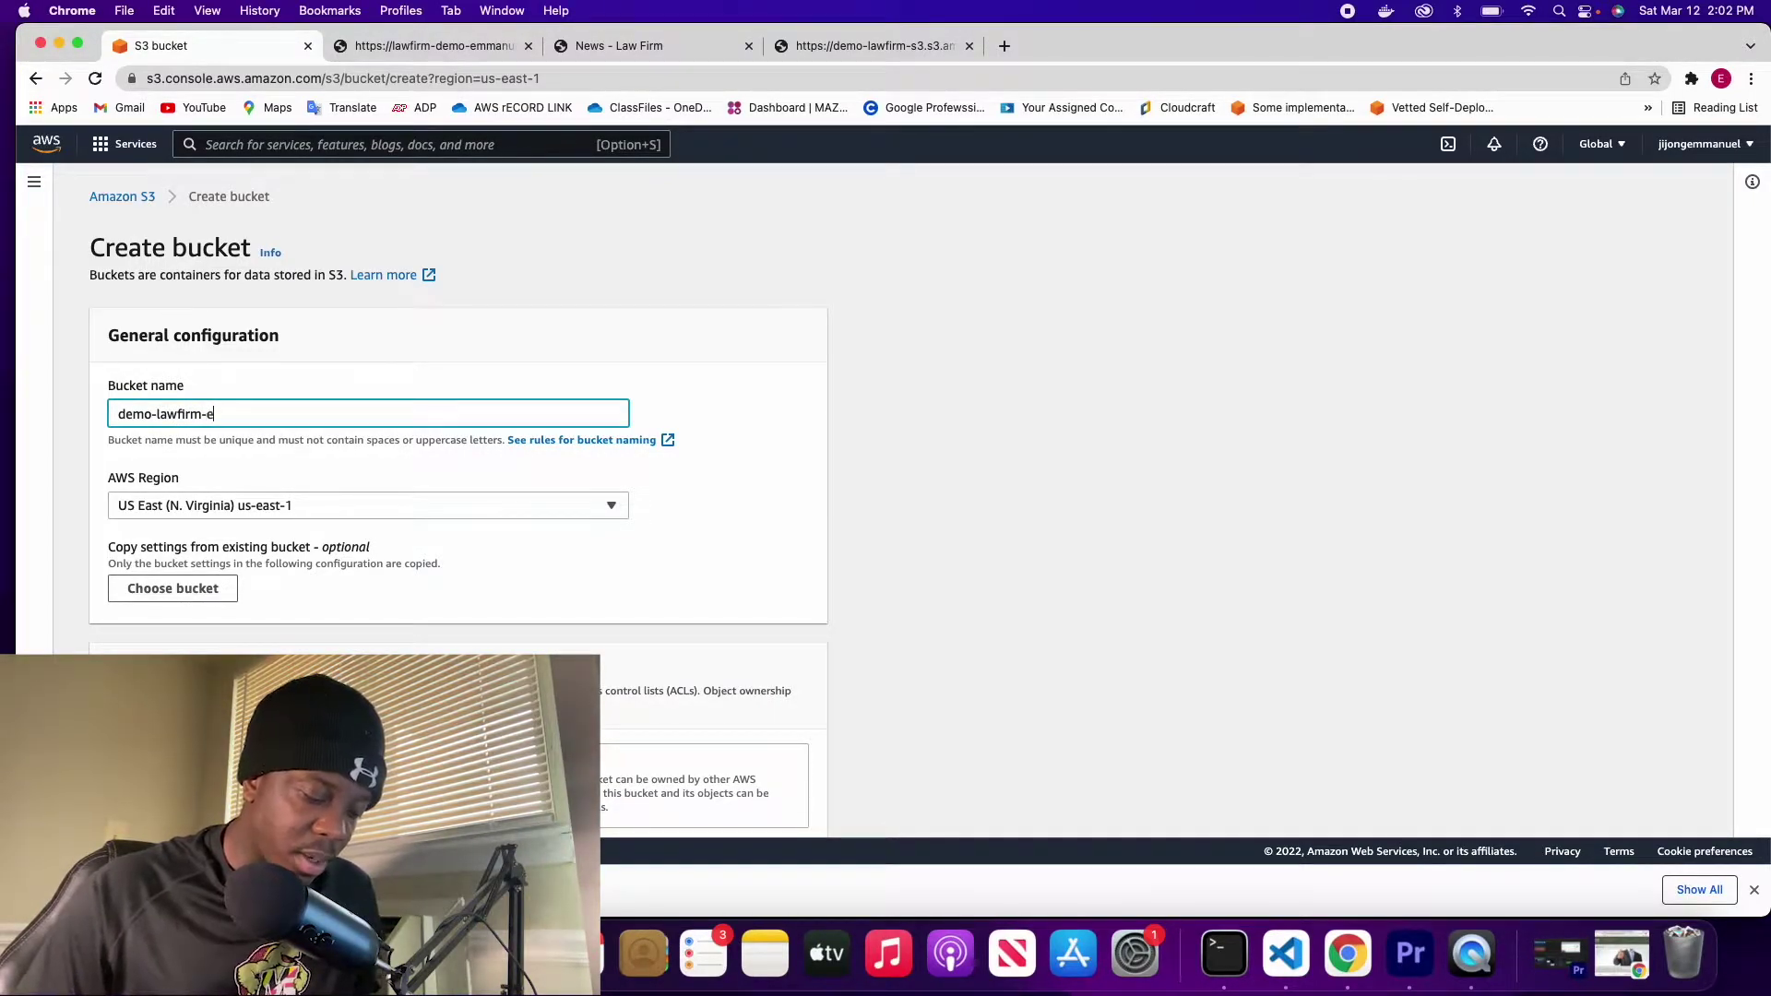
text(el)
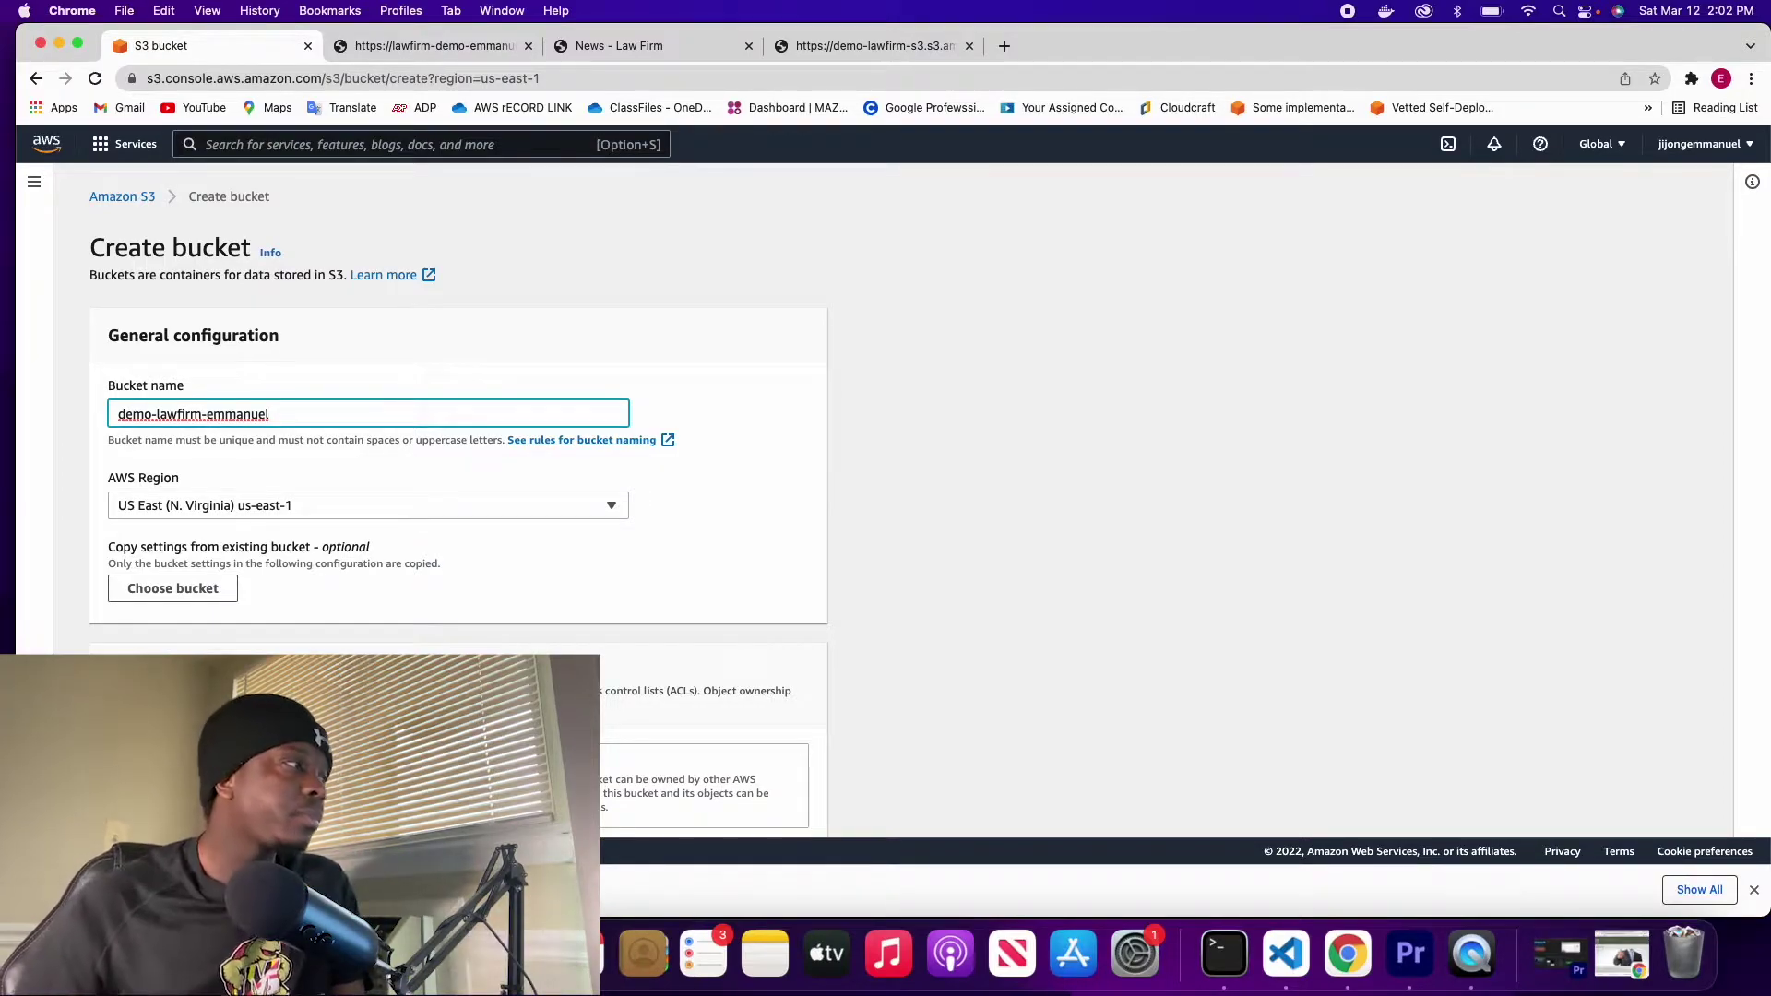
Step: Check the bucket's AWS Region and Object Ownership settings, and turn off Block all public access
scroll(357, 494, down, 1)
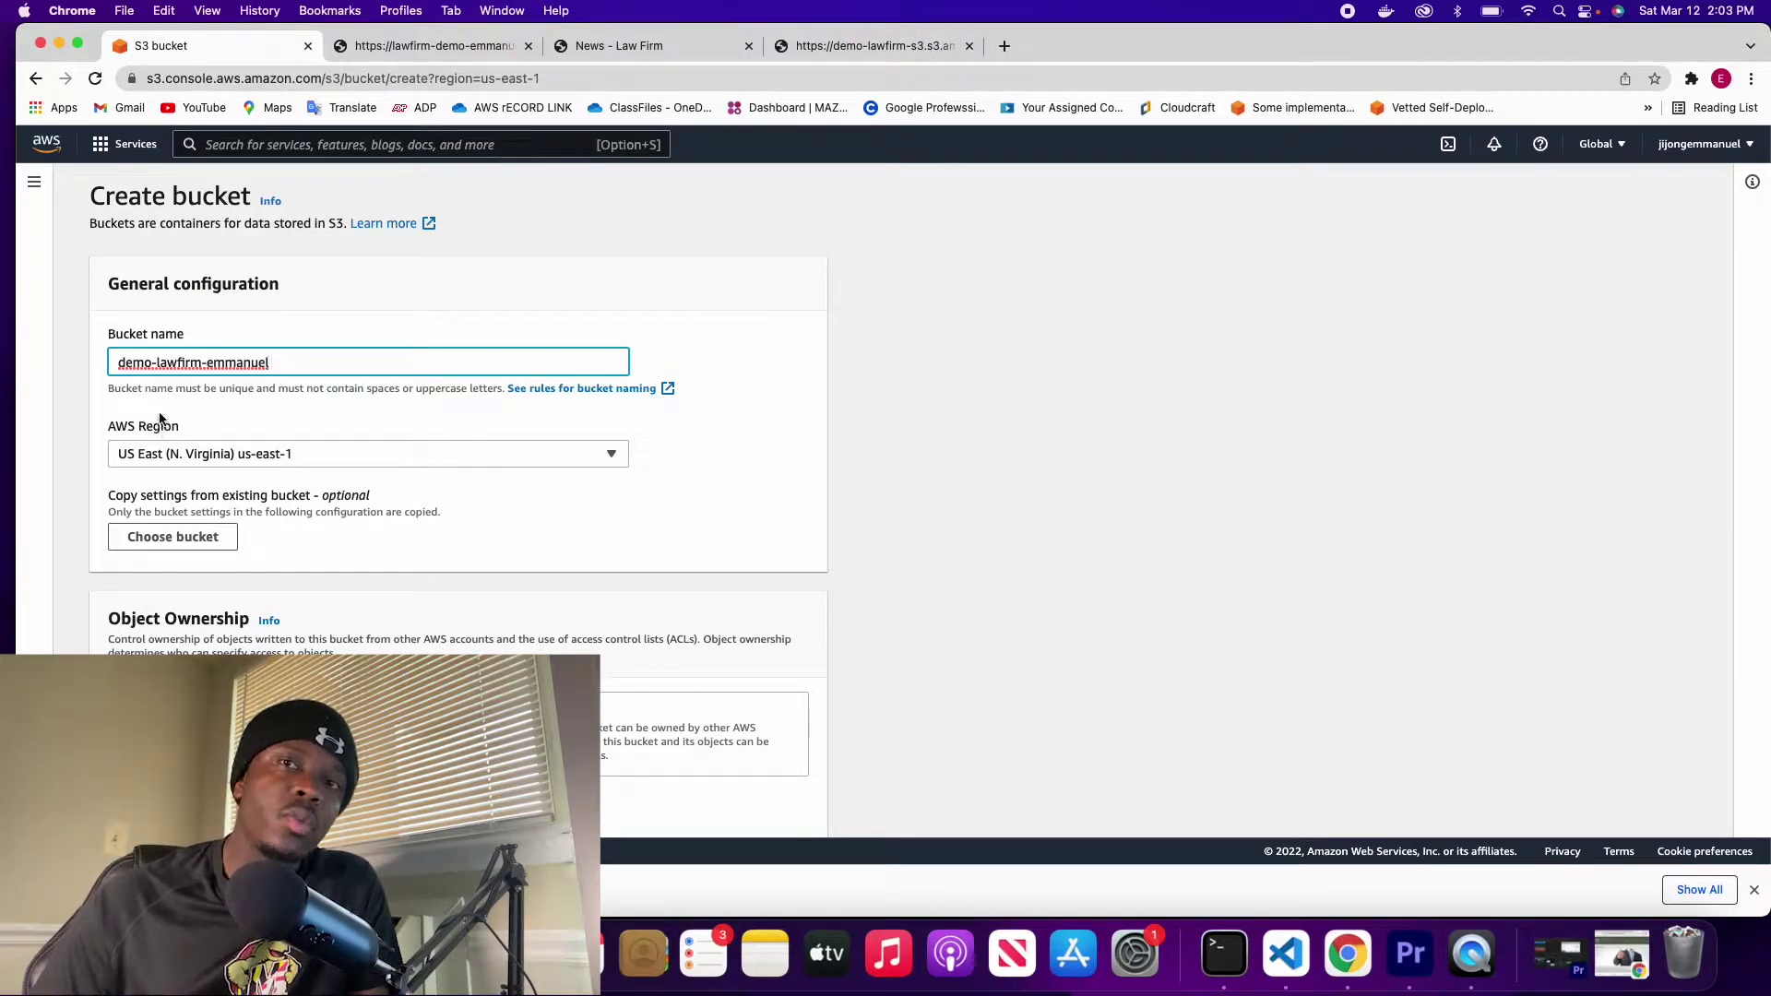
click(1598, 145)
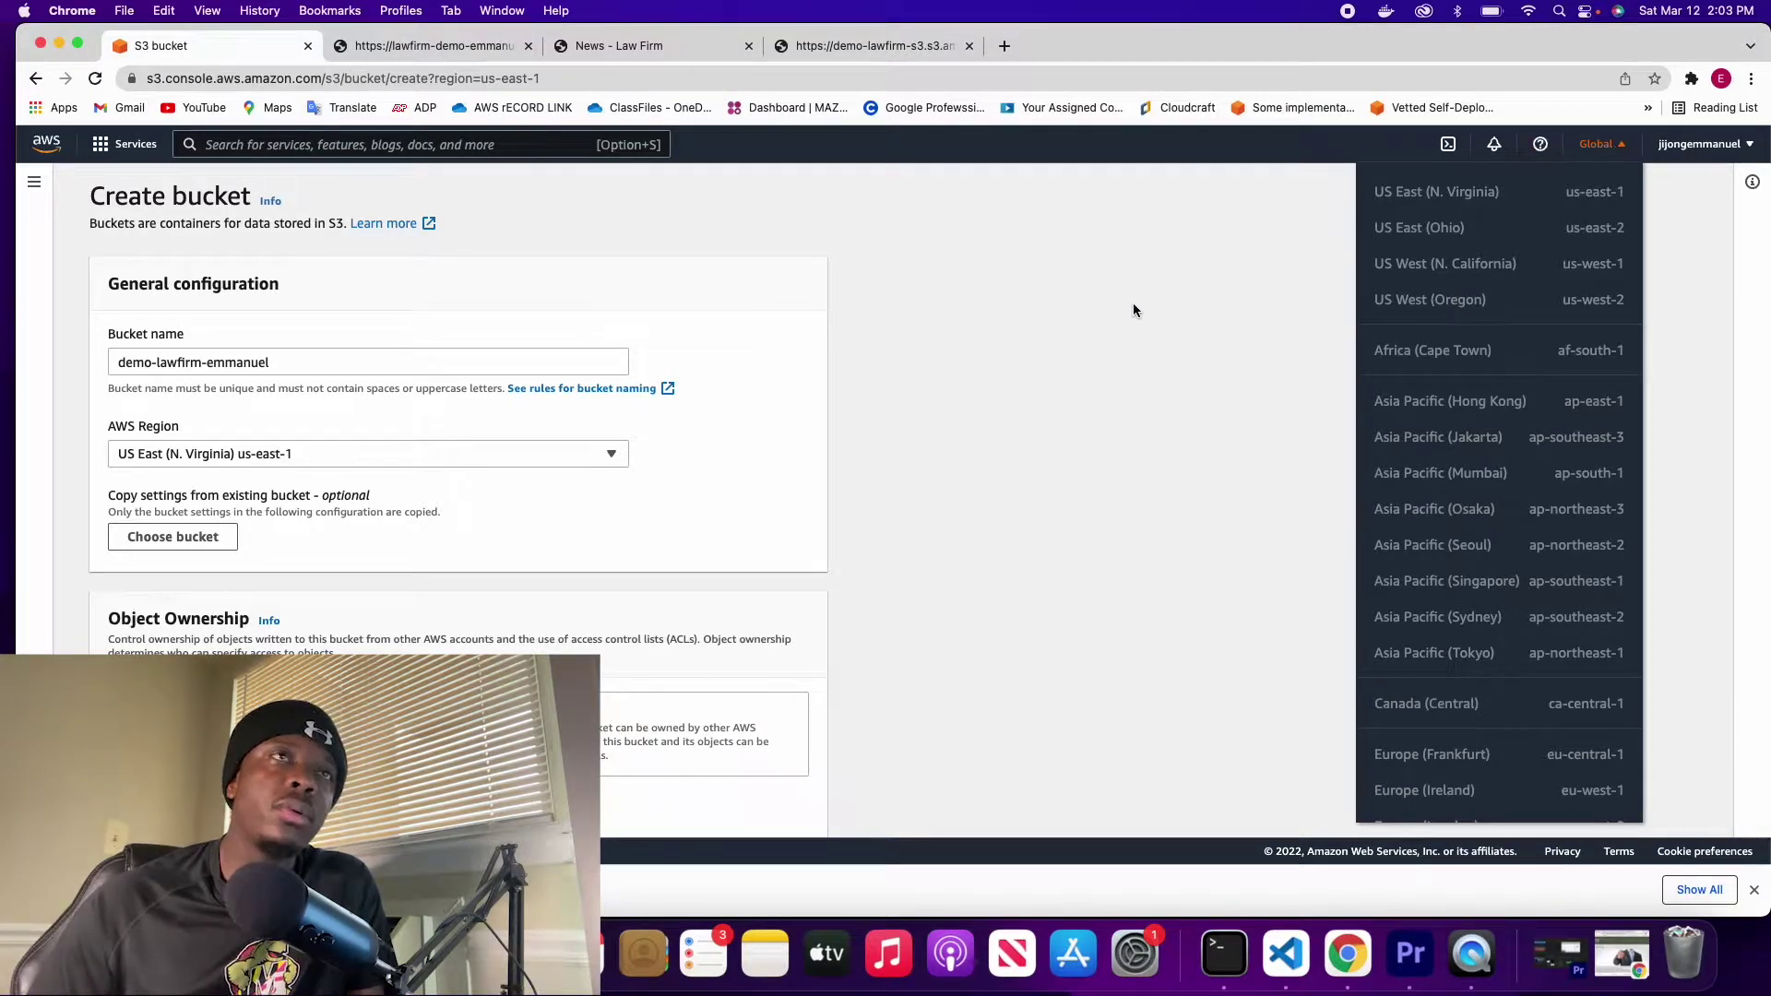
click(965, 335)
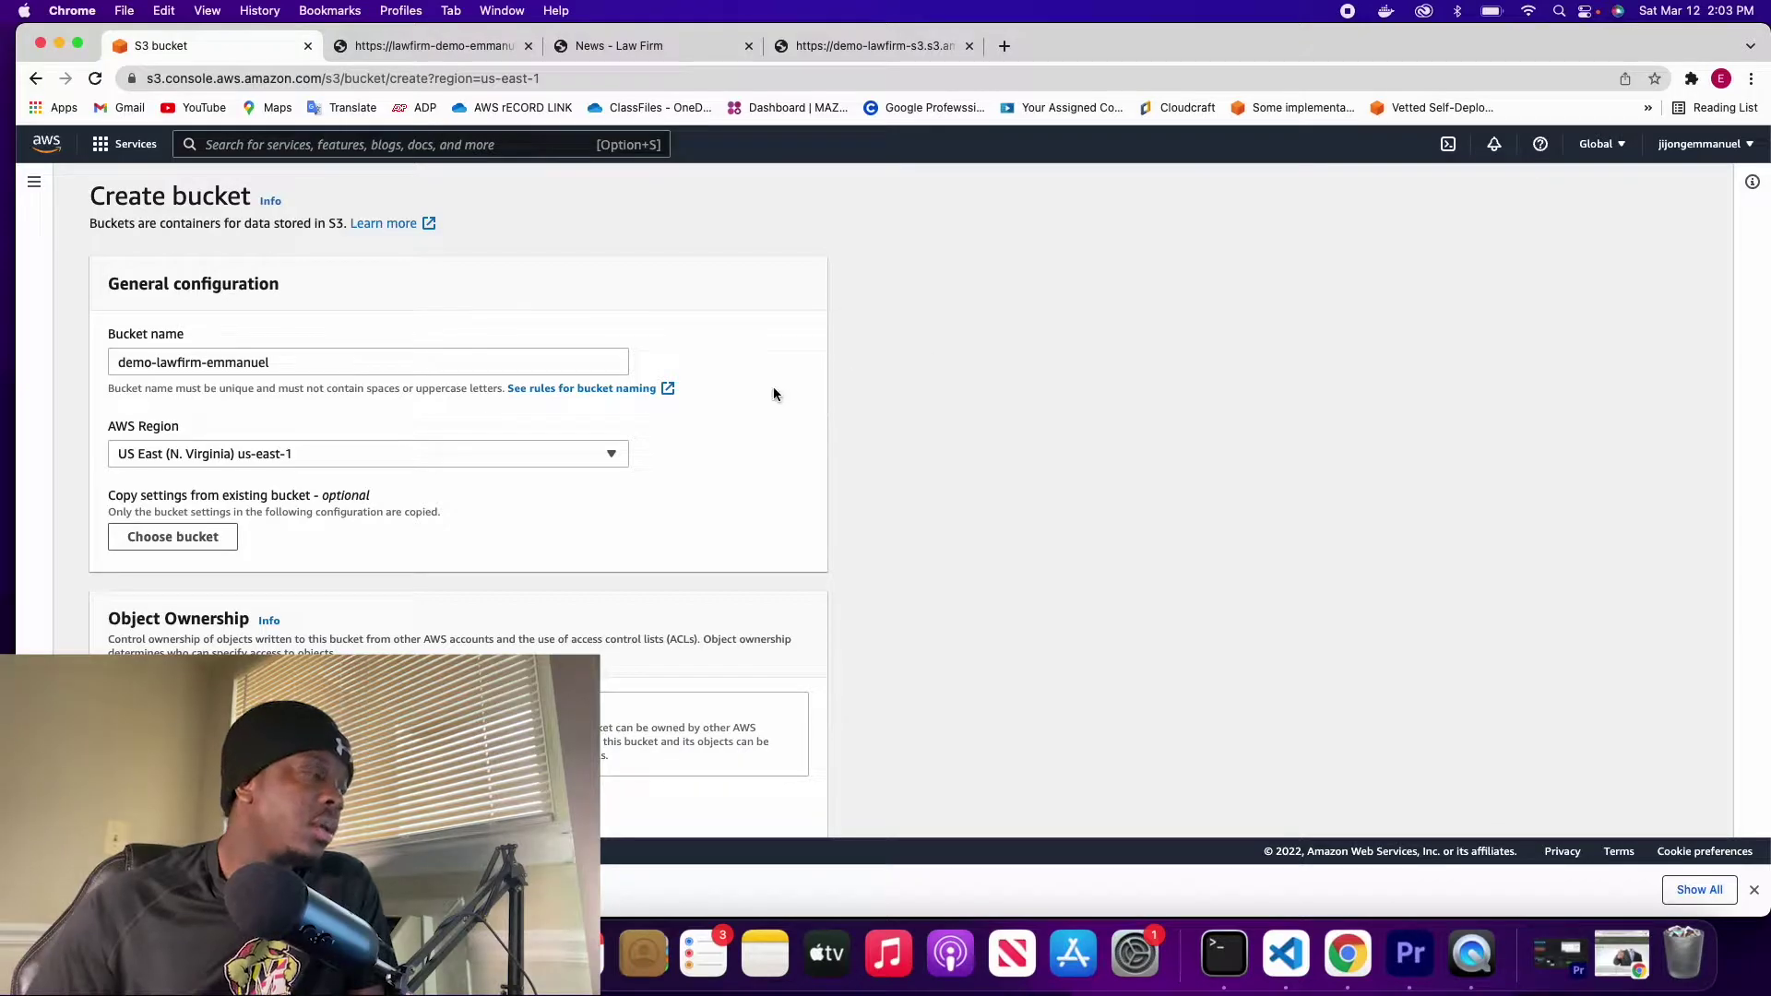
scroll(506, 529, down, 4)
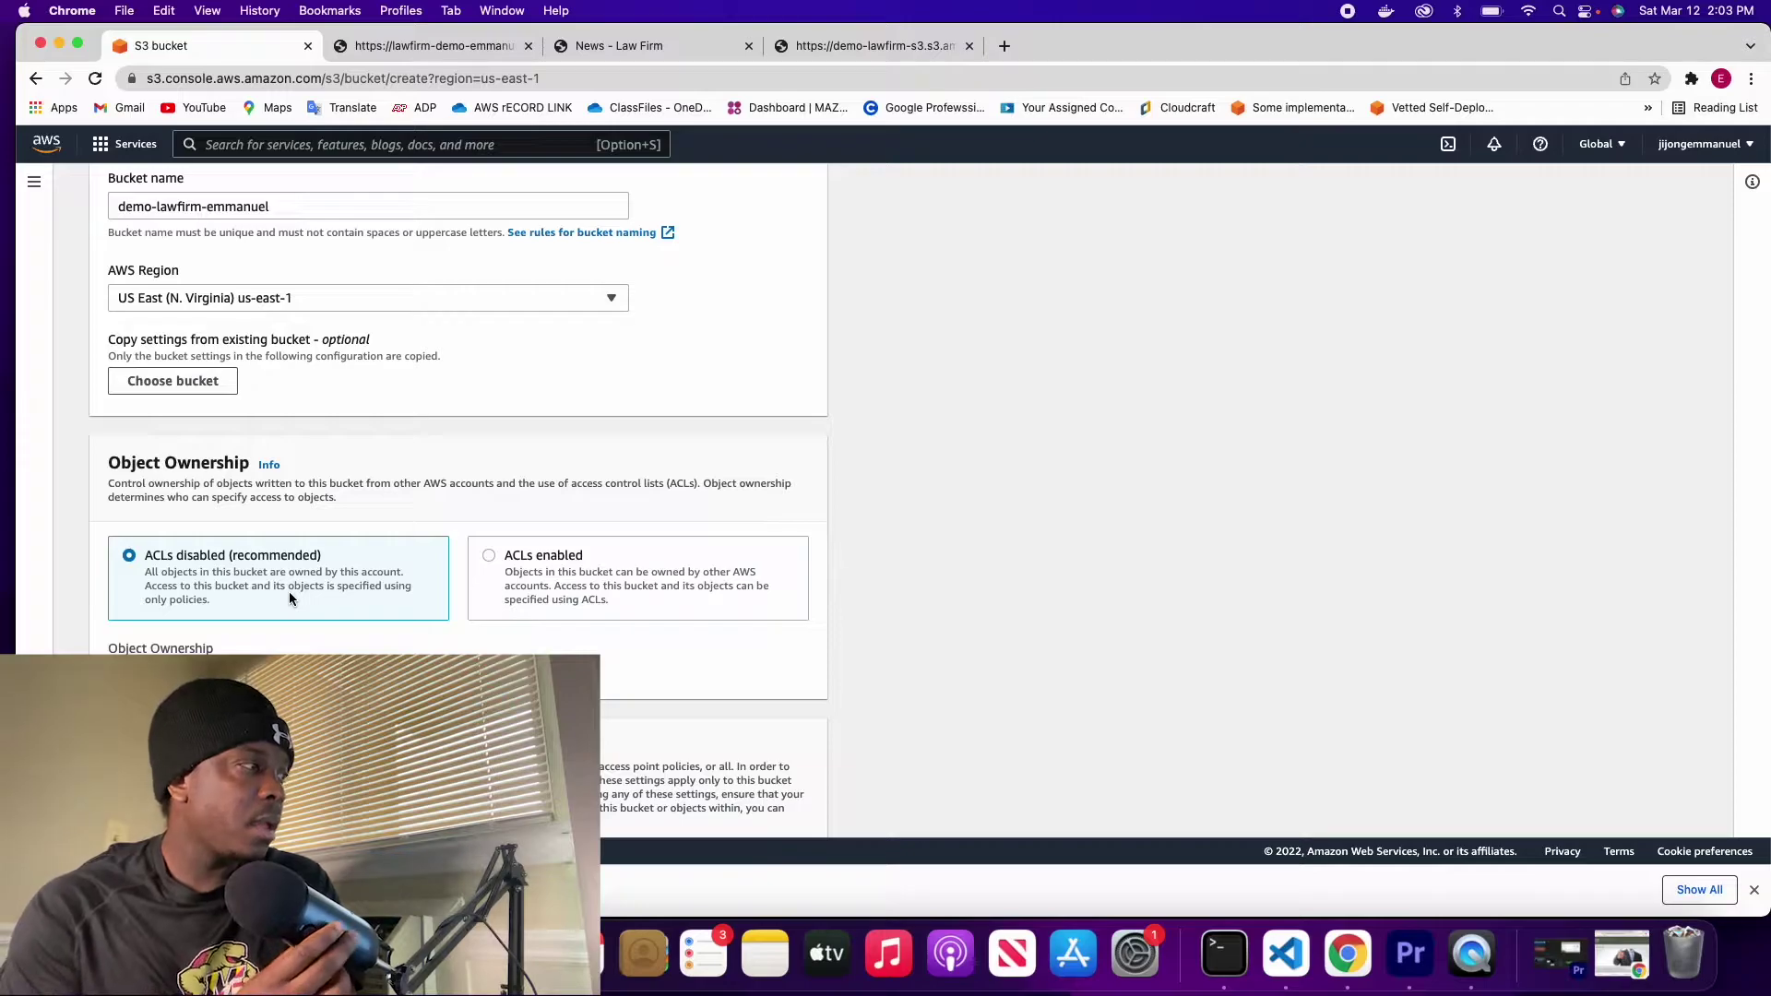
scroll(377, 616, down, 1)
scroll(377, 616, down, 5)
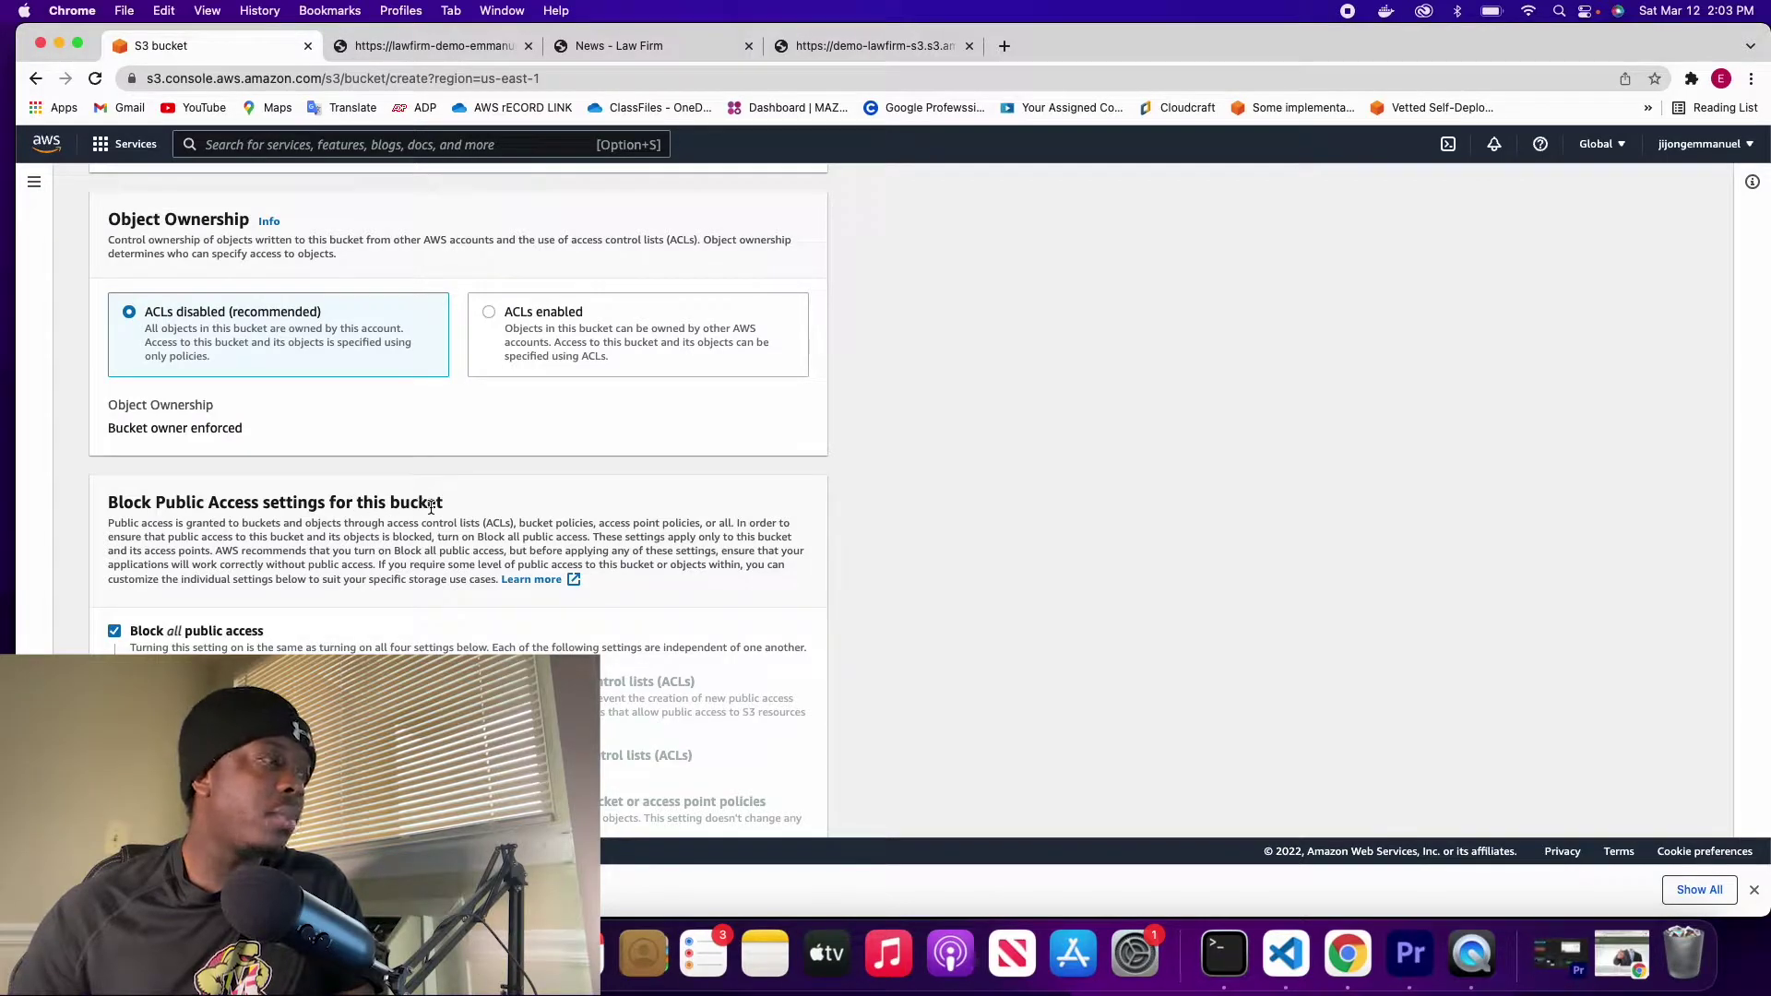
click(119, 629)
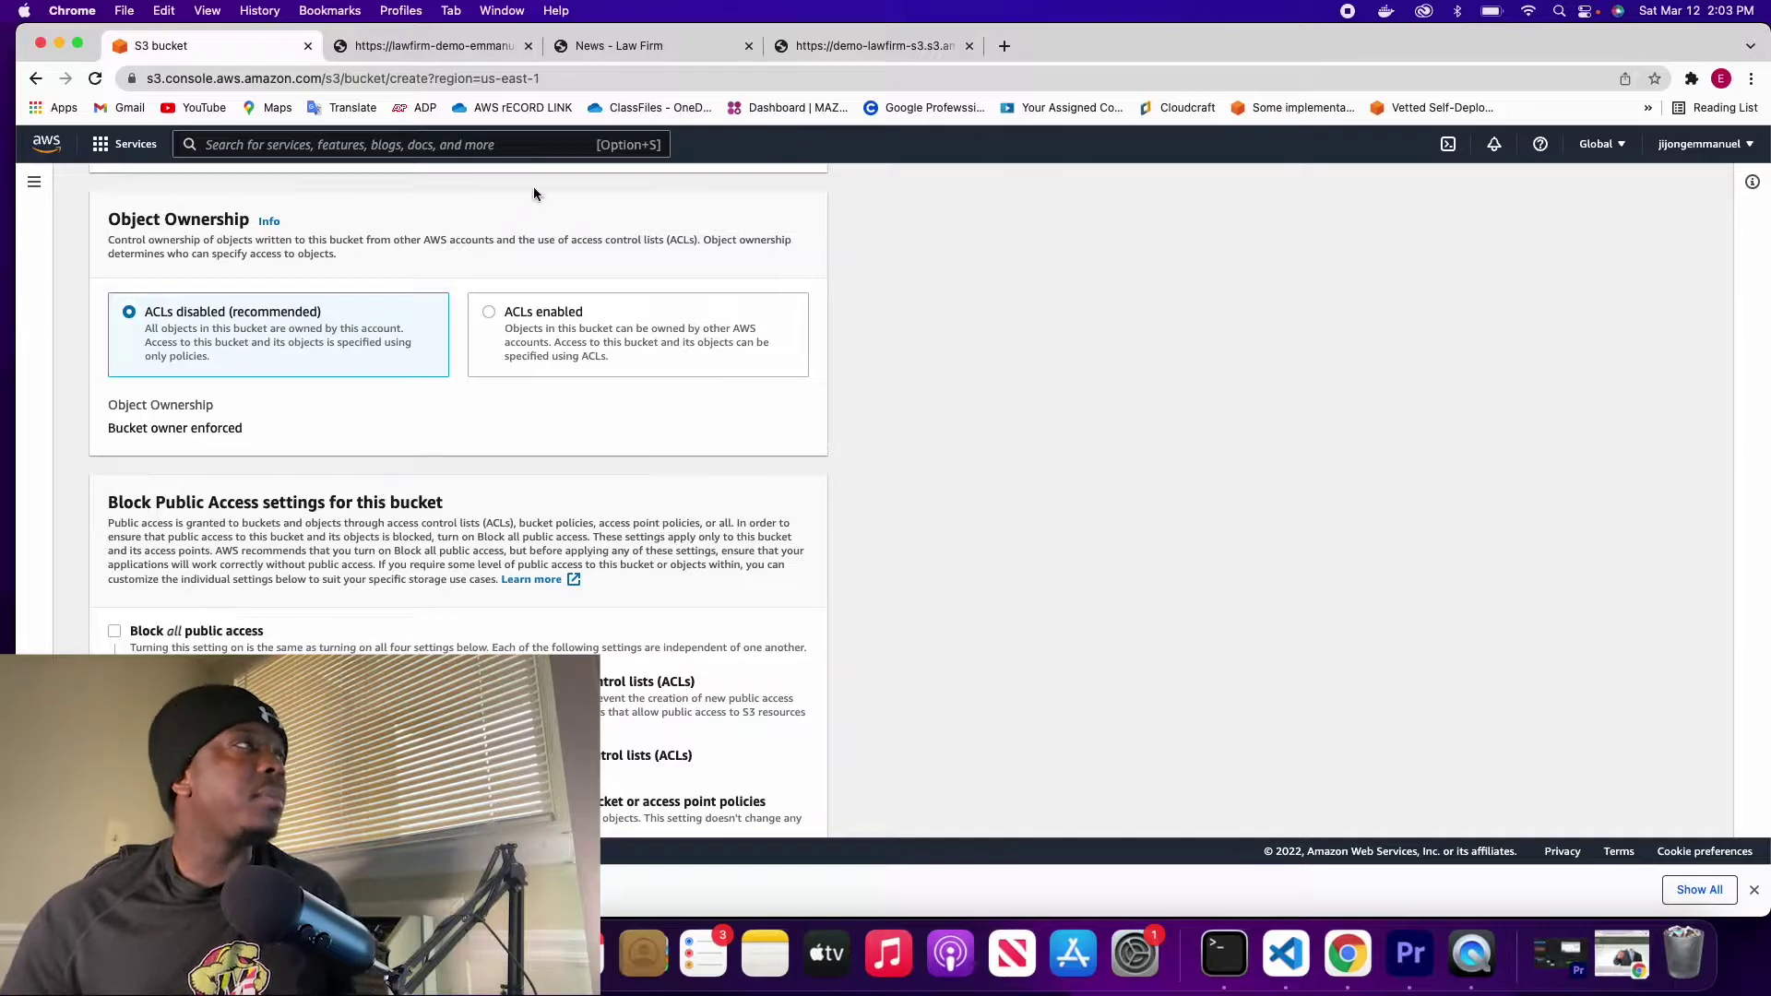
Step: Open sketch.io/sketchpad in the second browser tab and start a new blank document
click(426, 46)
click(427, 80)
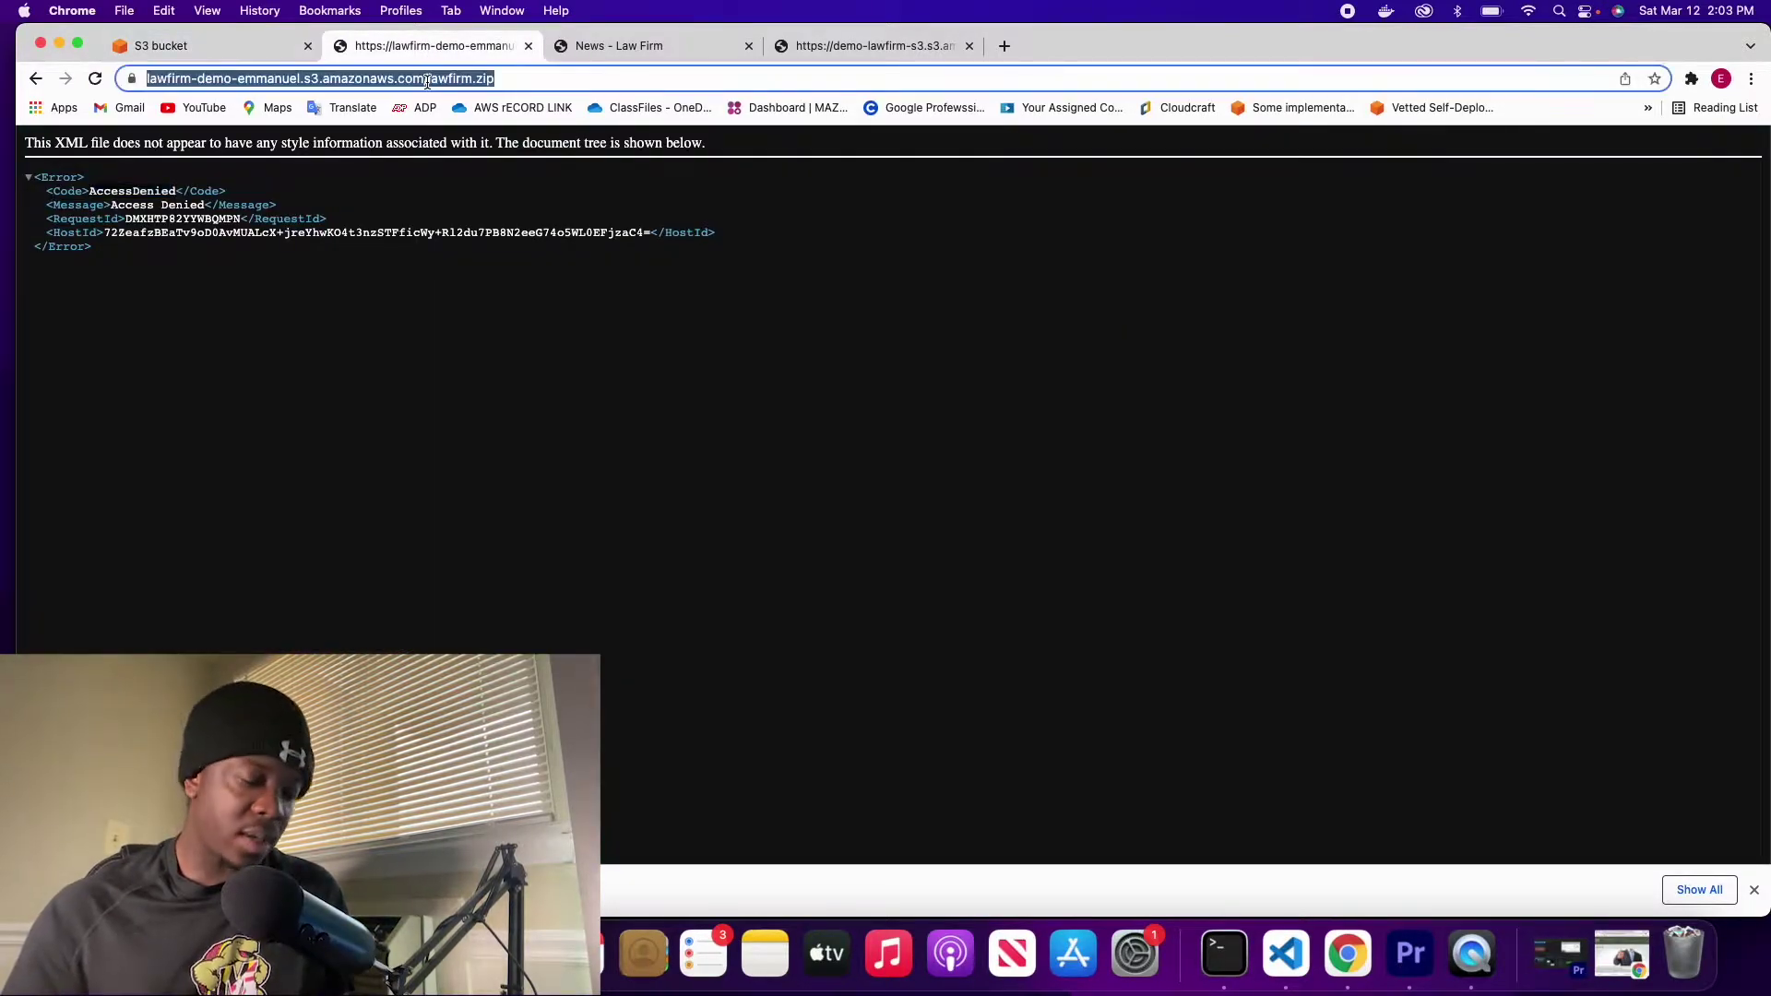
text(sk)
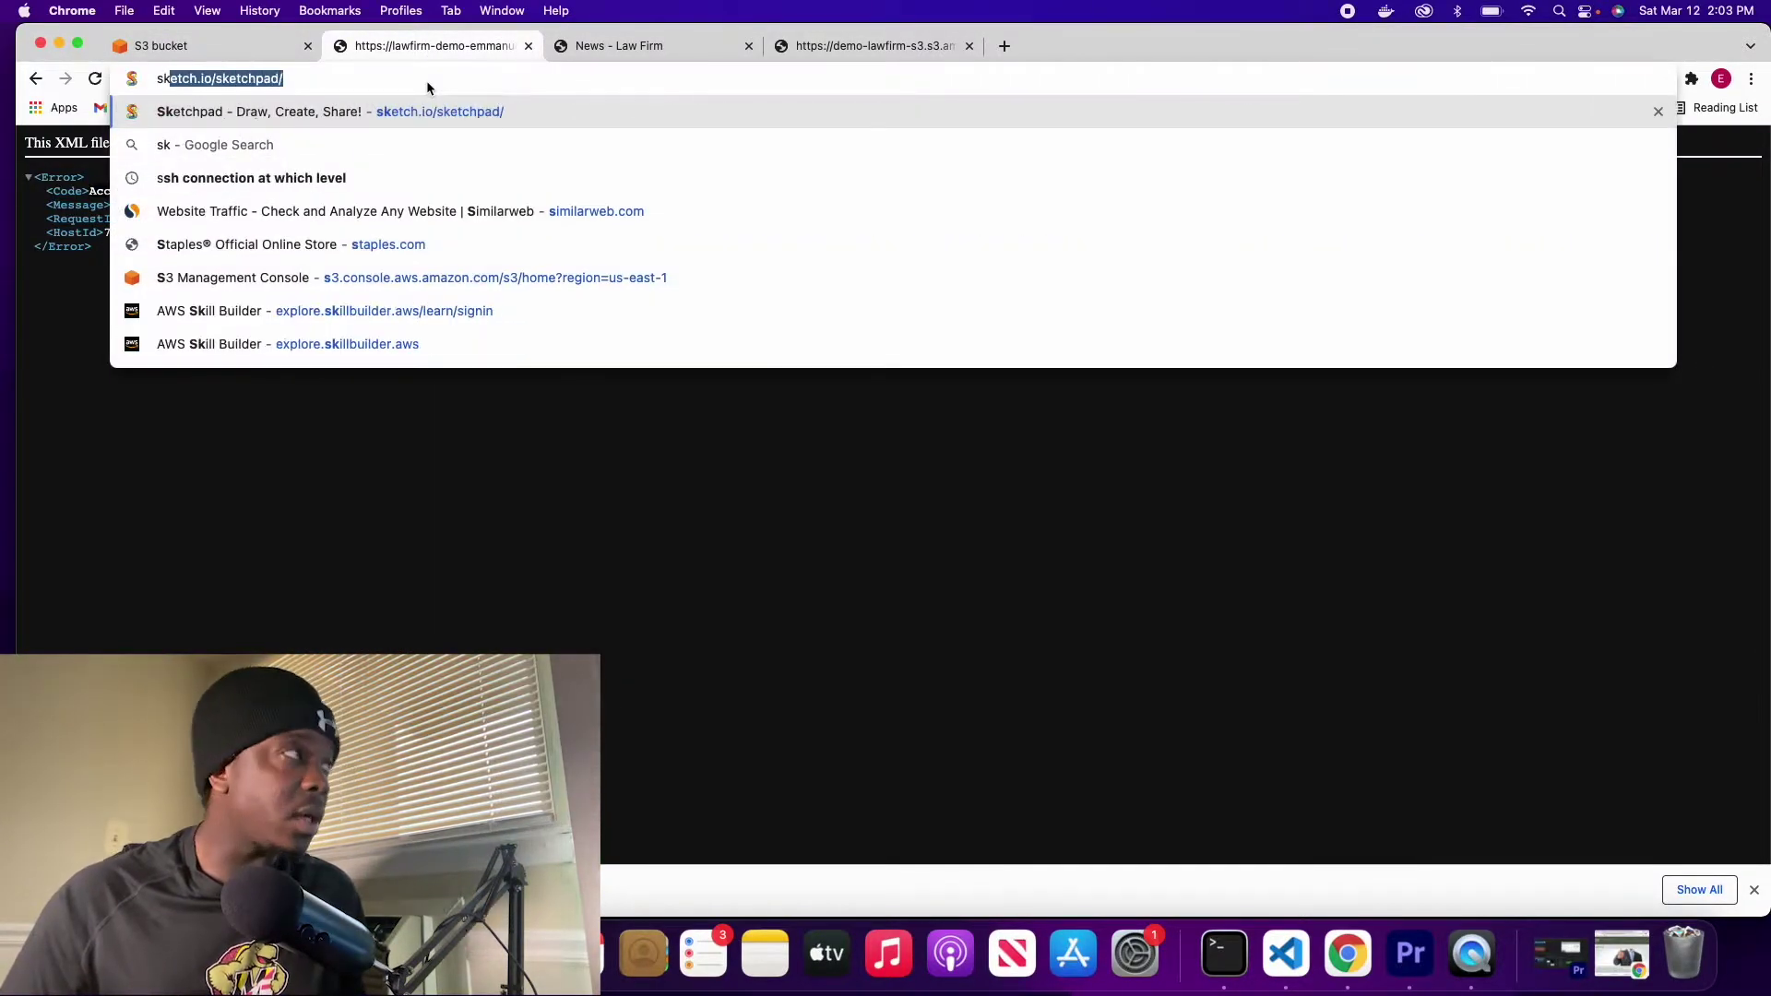
key(Return)
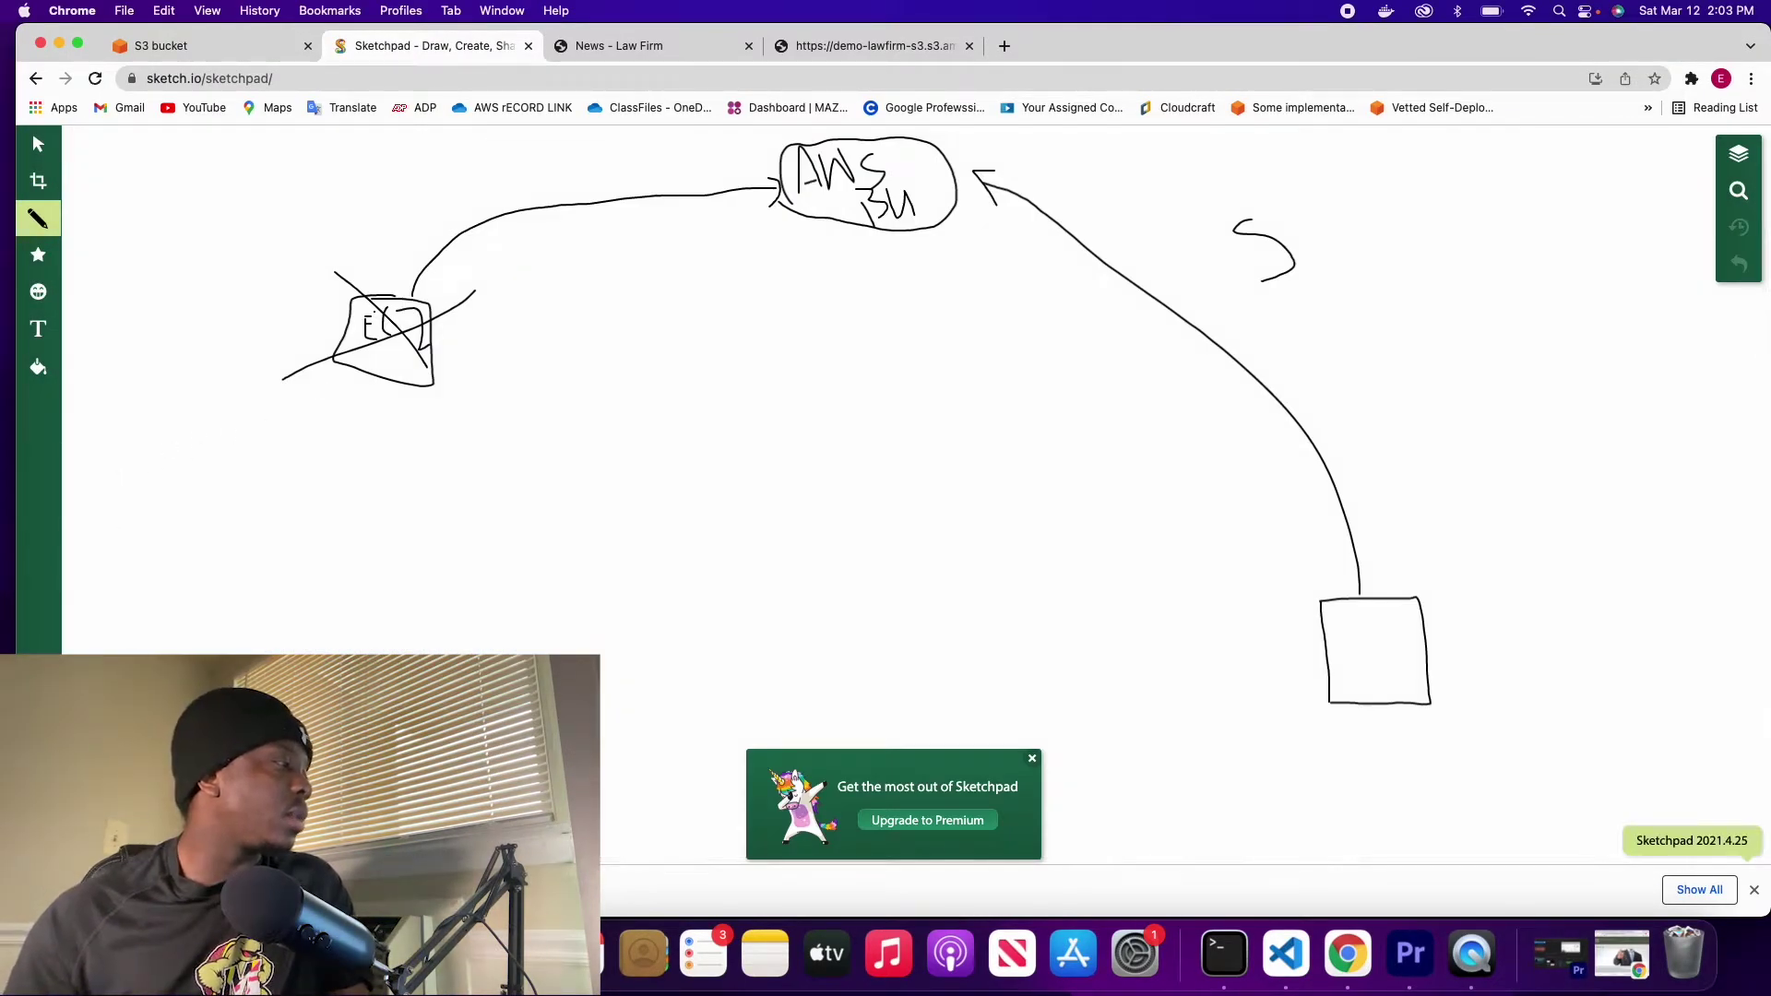
click(38, 698)
click(294, 612)
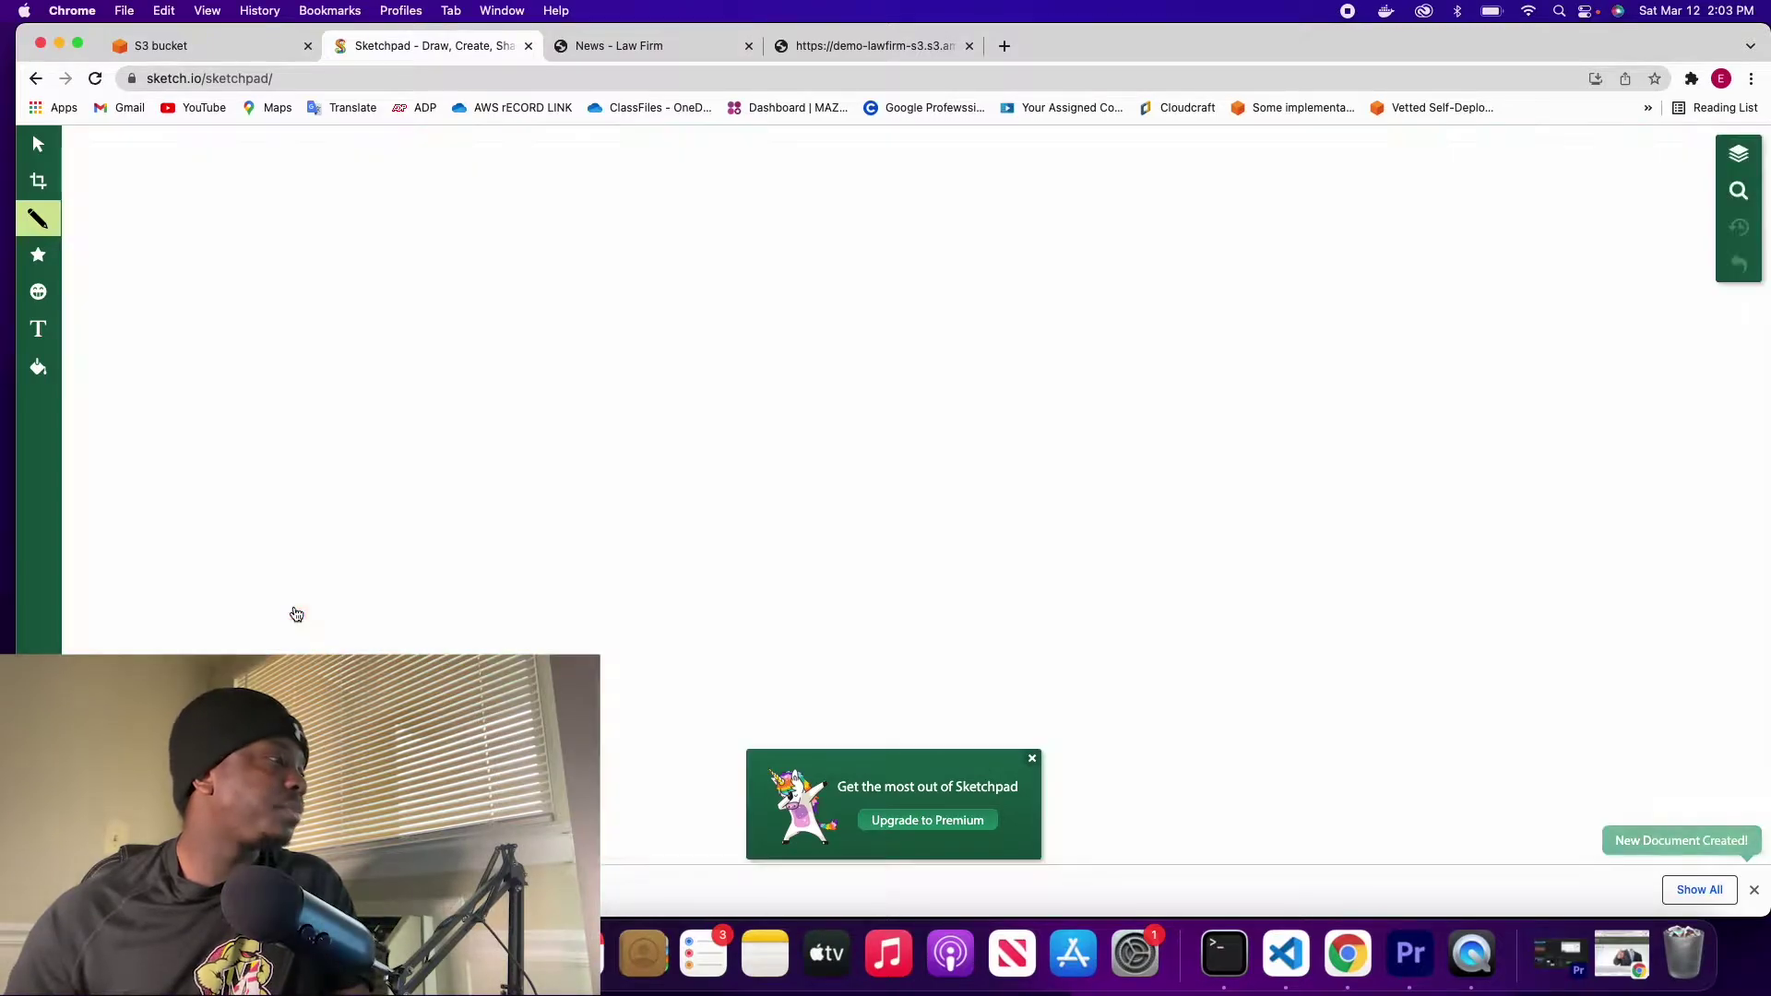
Step: Turn Block all public access back on in the bucket creation form and return to the blank Sketchpad document
click(213, 48)
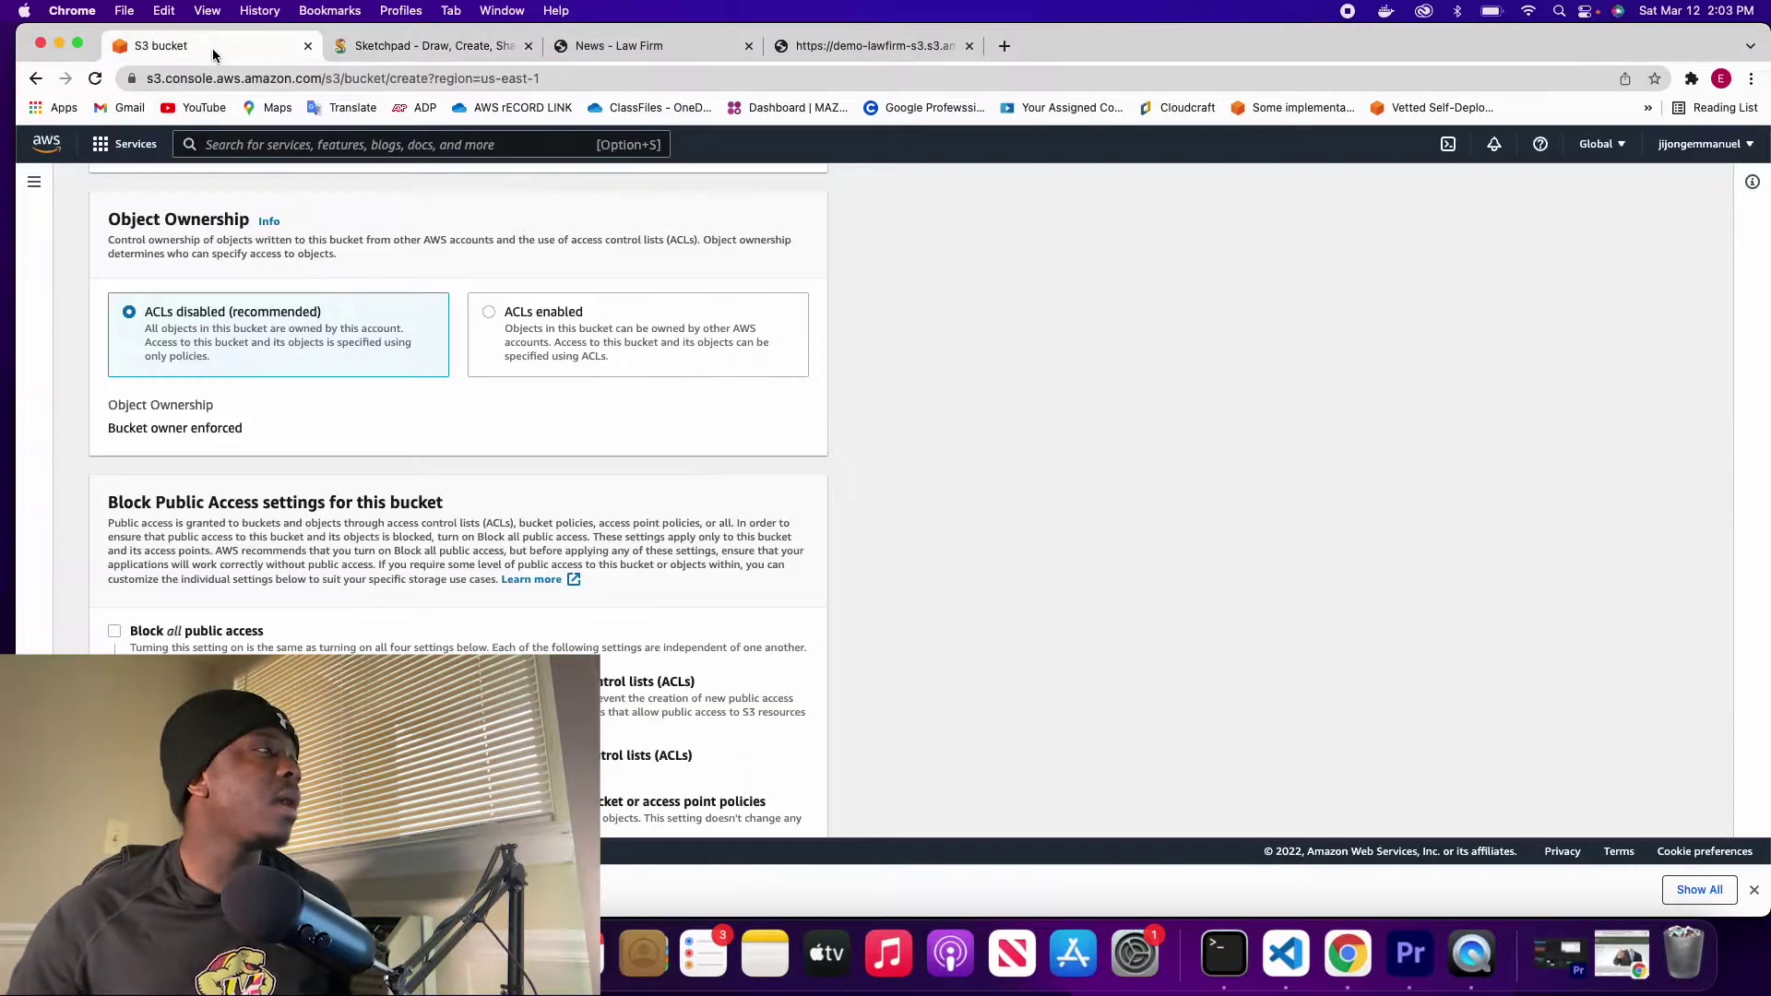
click(115, 631)
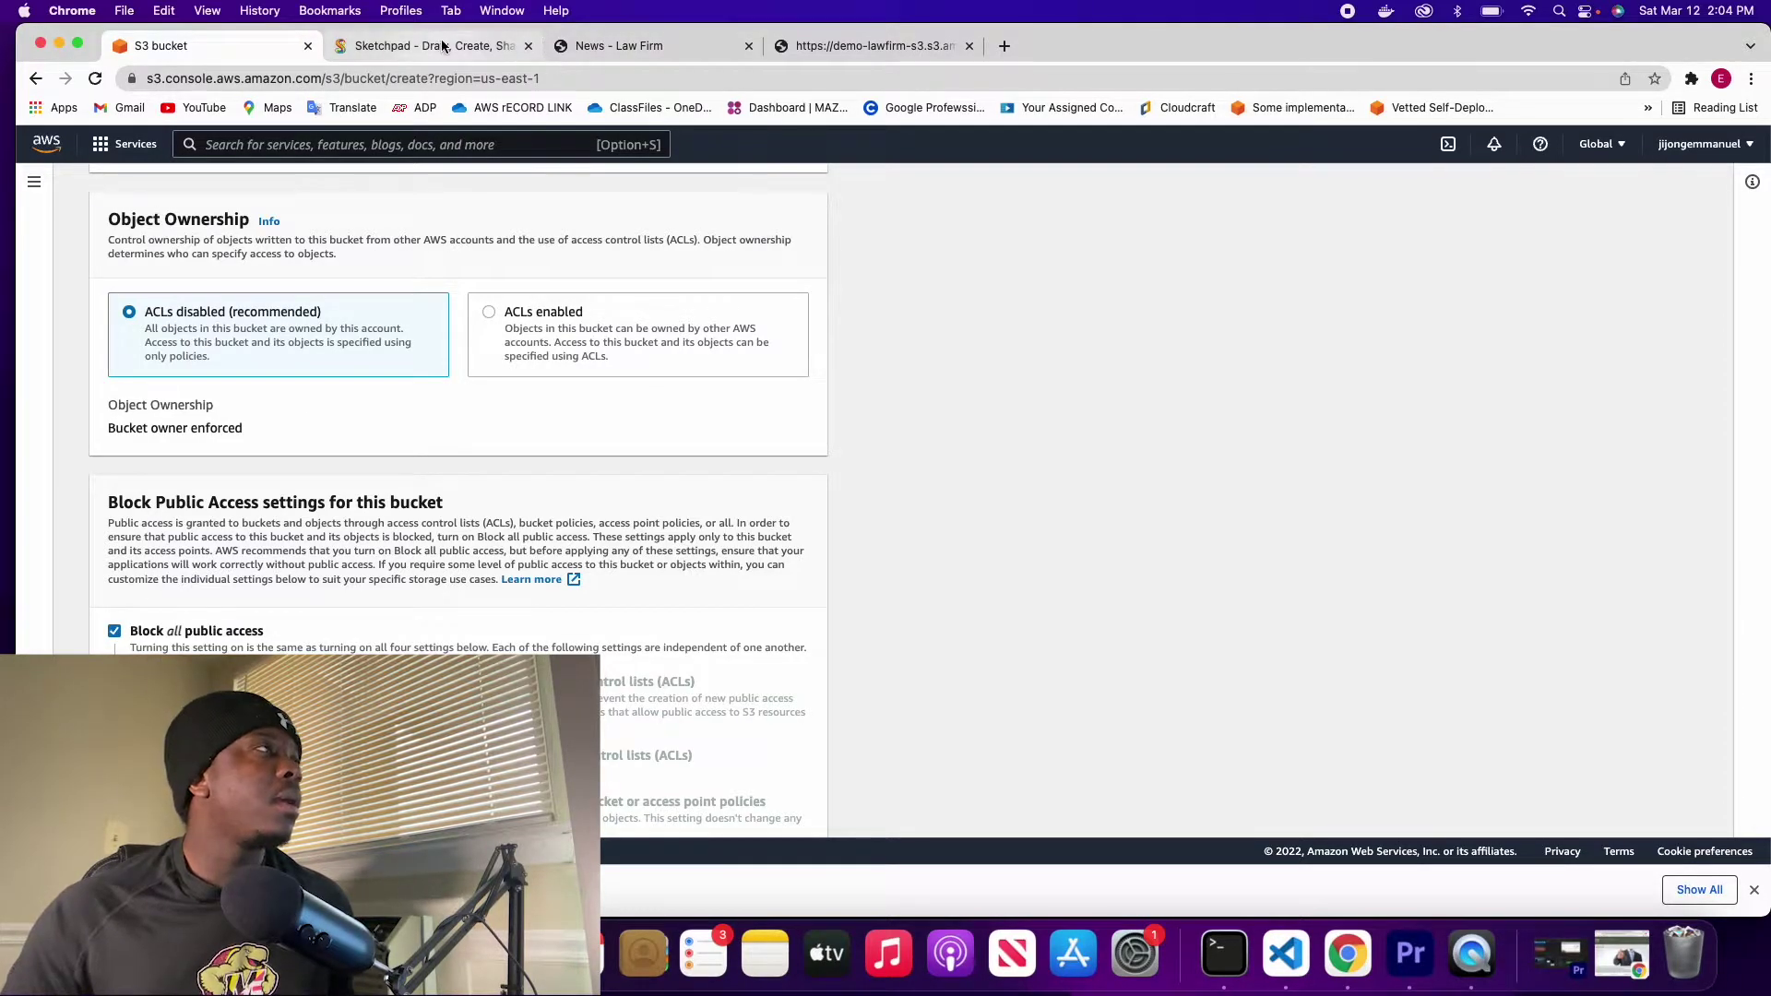
click(498, 46)
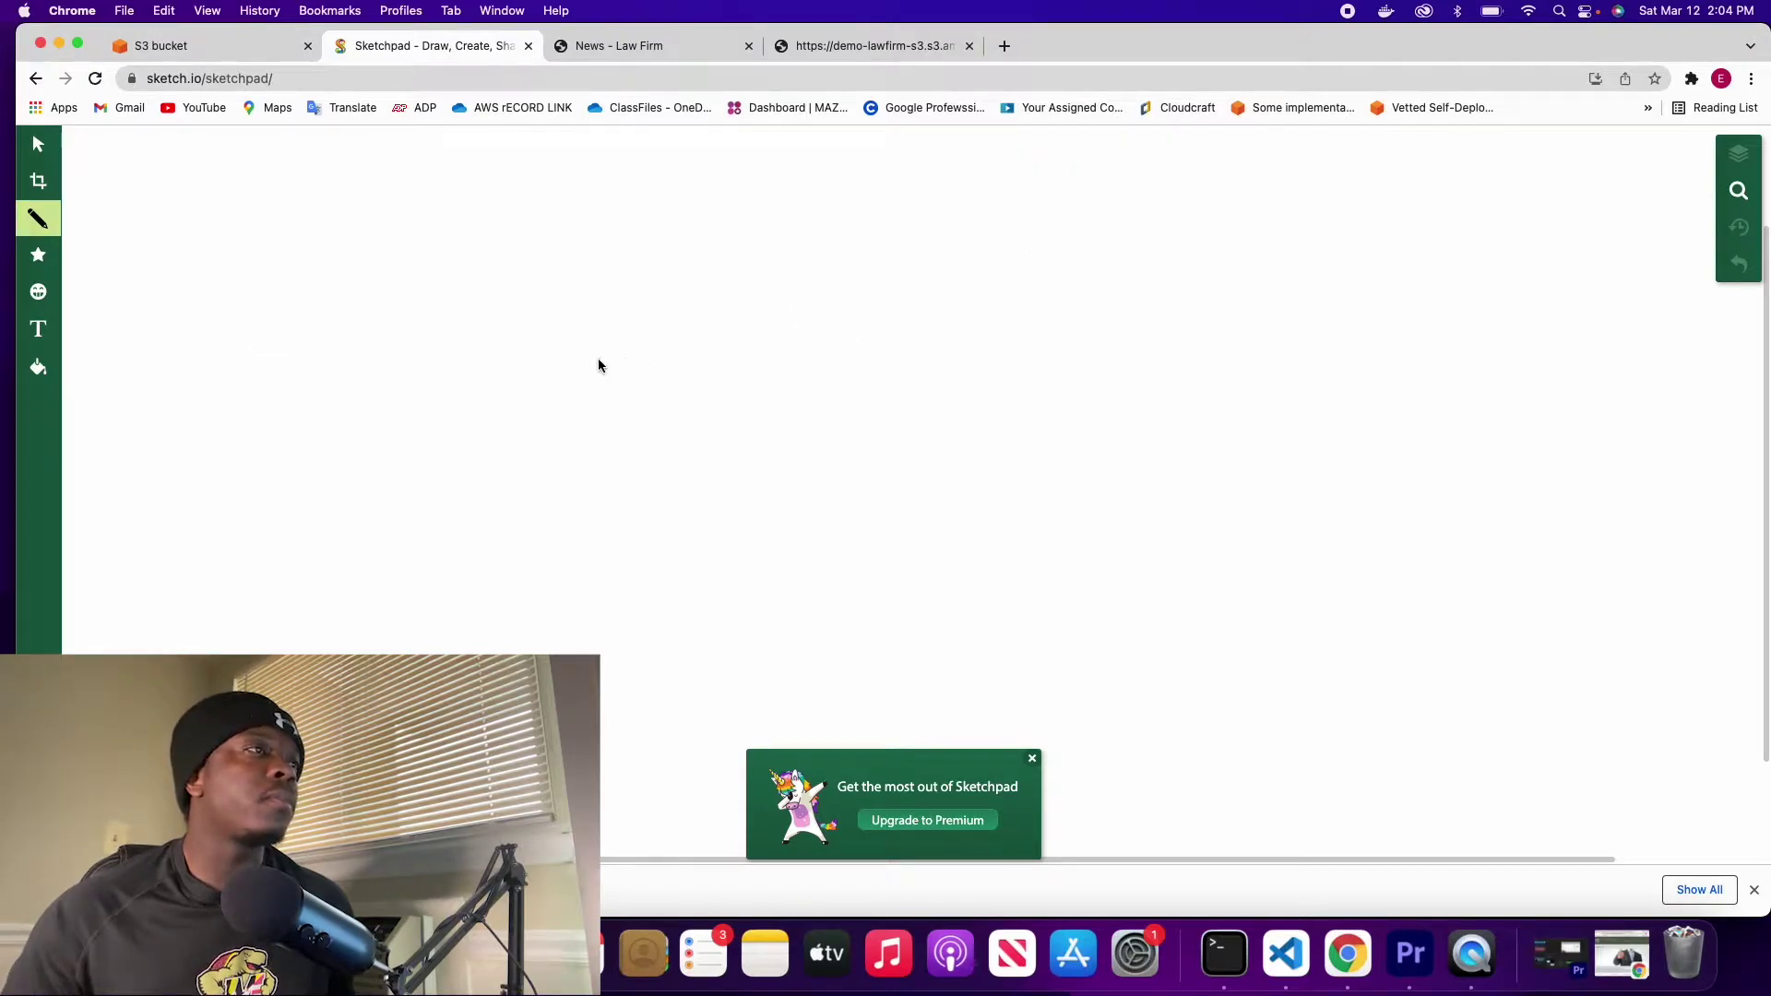
Step: Draw a bucket with scribbled contents, a stick figure away from it, and an arrow from the figure to the bucket
mouse_move(544, 369)
mouse_down()
mouse_move(672, 362)
mouse_move(542, 361)
mouse_up()
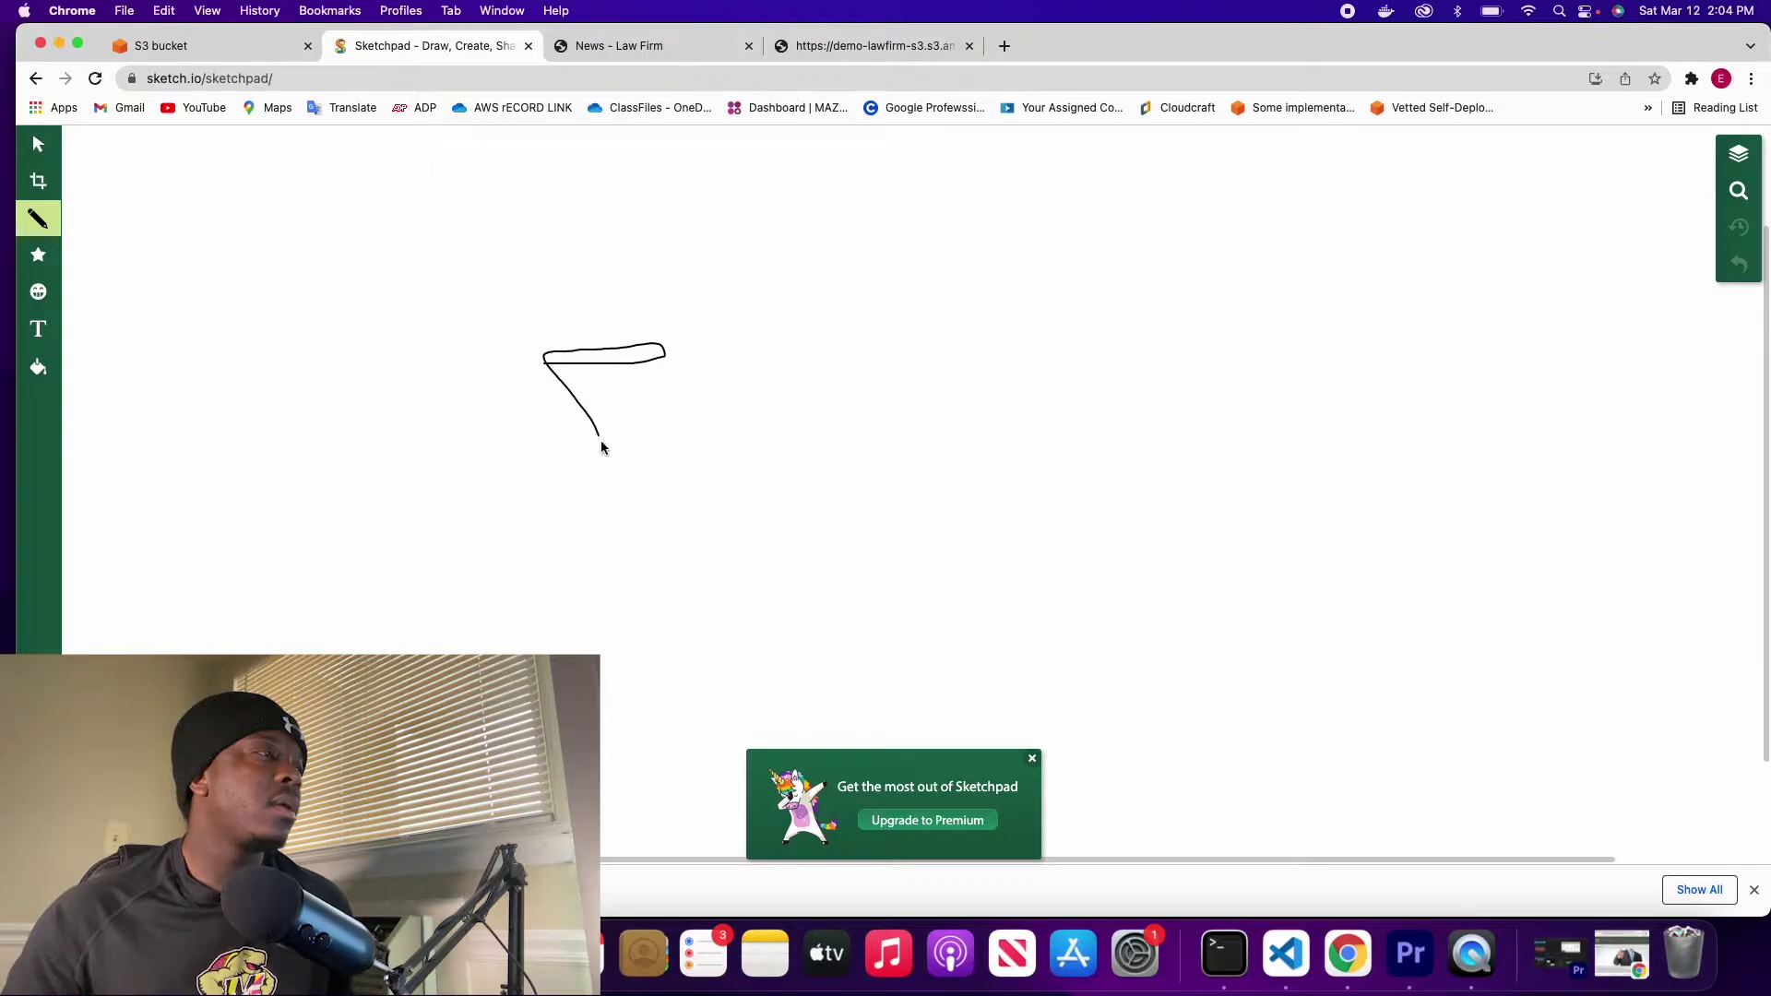
mouse_move(632, 452)
mouse_down()
mouse_move(663, 352)
mouse_move(593, 388)
mouse_move(619, 400)
mouse_move(599, 387)
mouse_up()
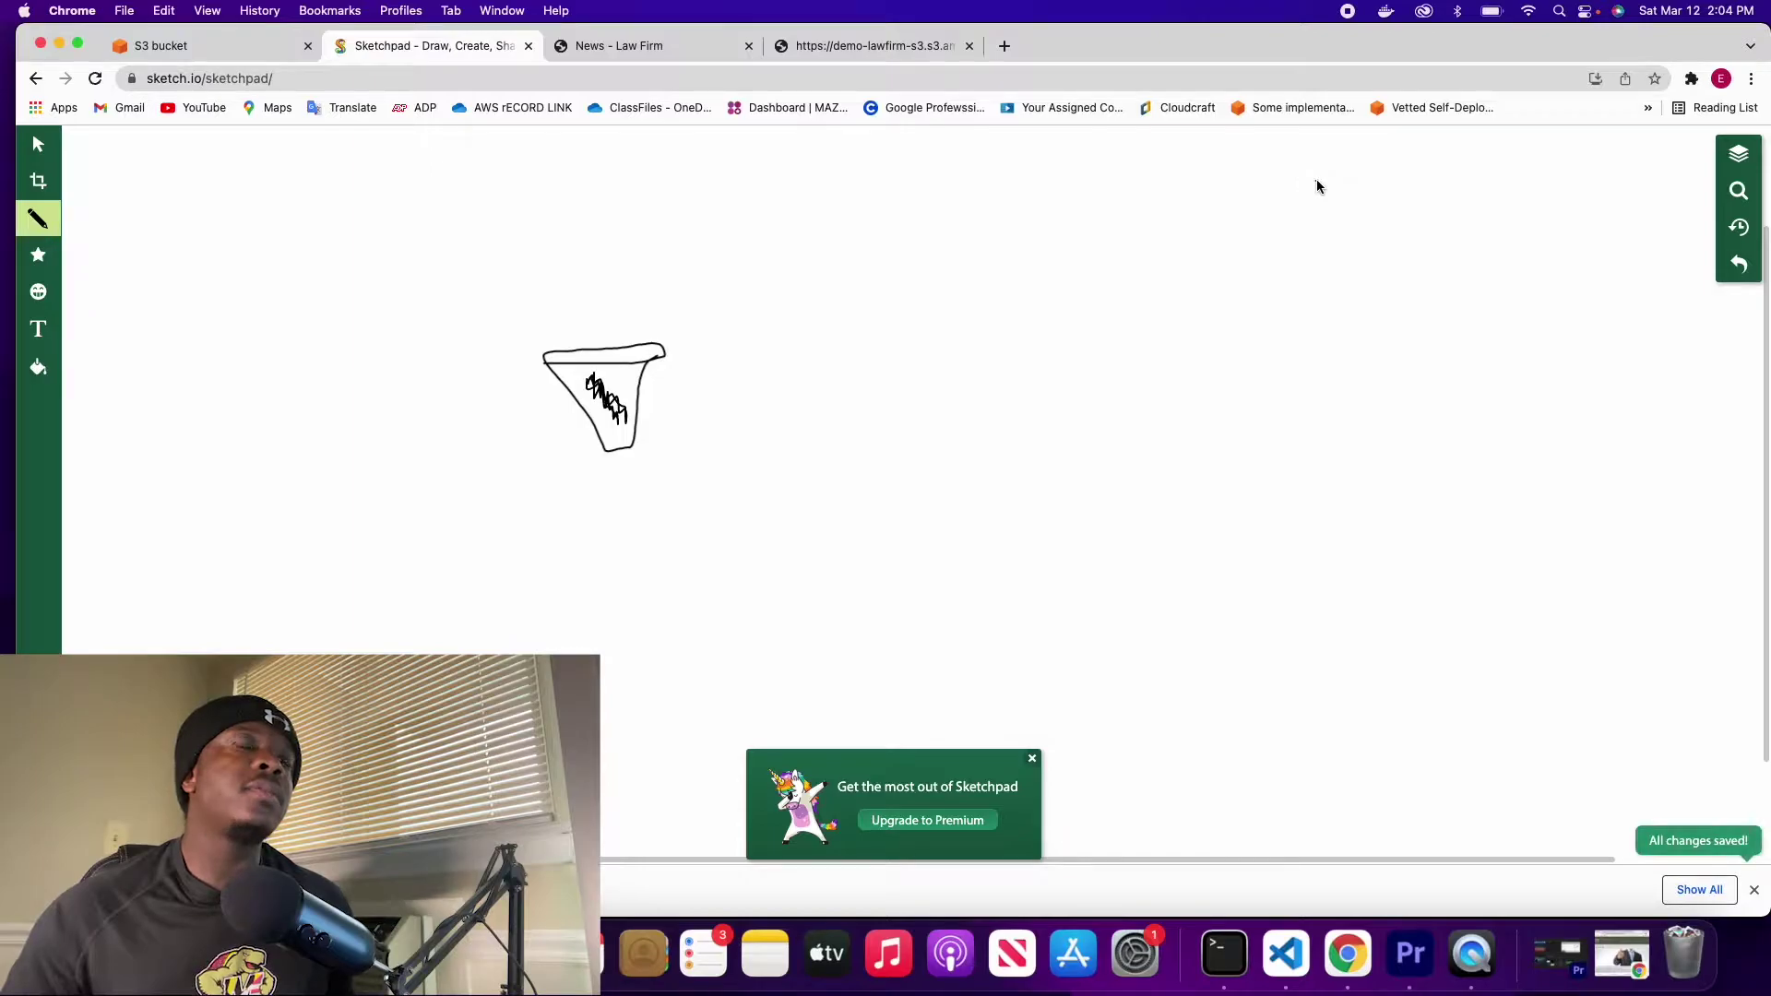
drag(1317, 186, 1337, 271)
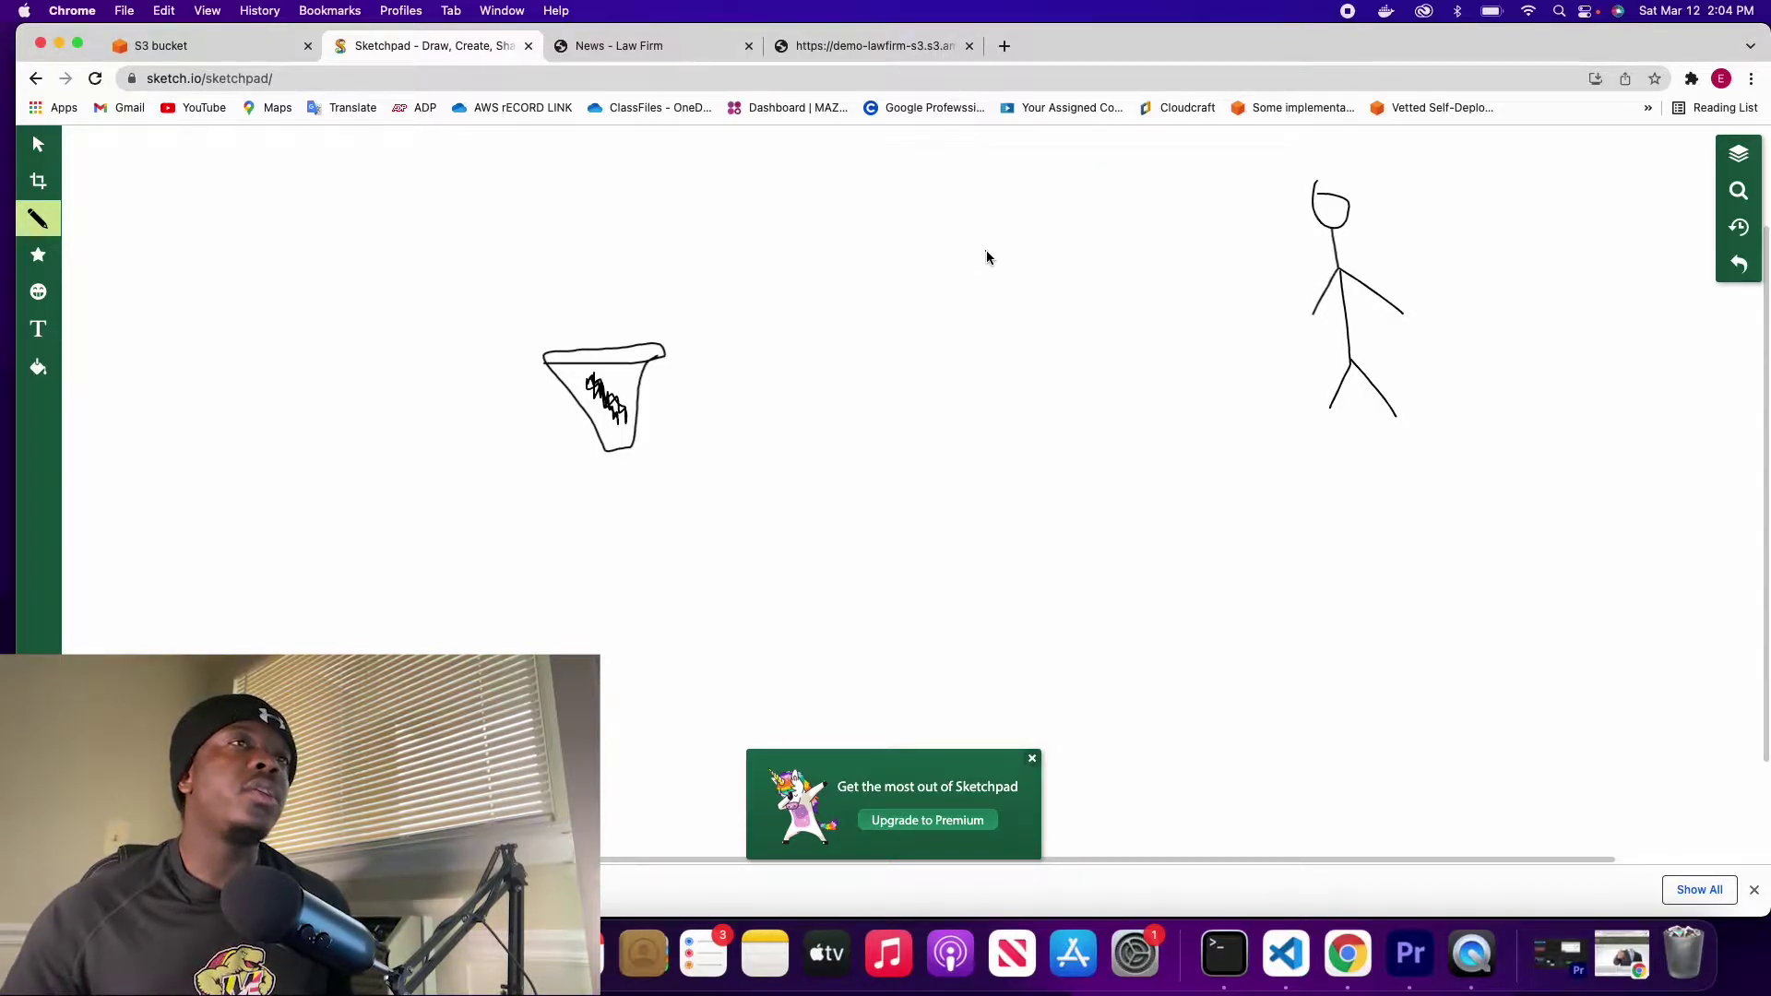
mouse_move(1304, 209)
mouse_down()
mouse_move(877, 251)
mouse_move(735, 295)
mouse_move(664, 343)
mouse_up()
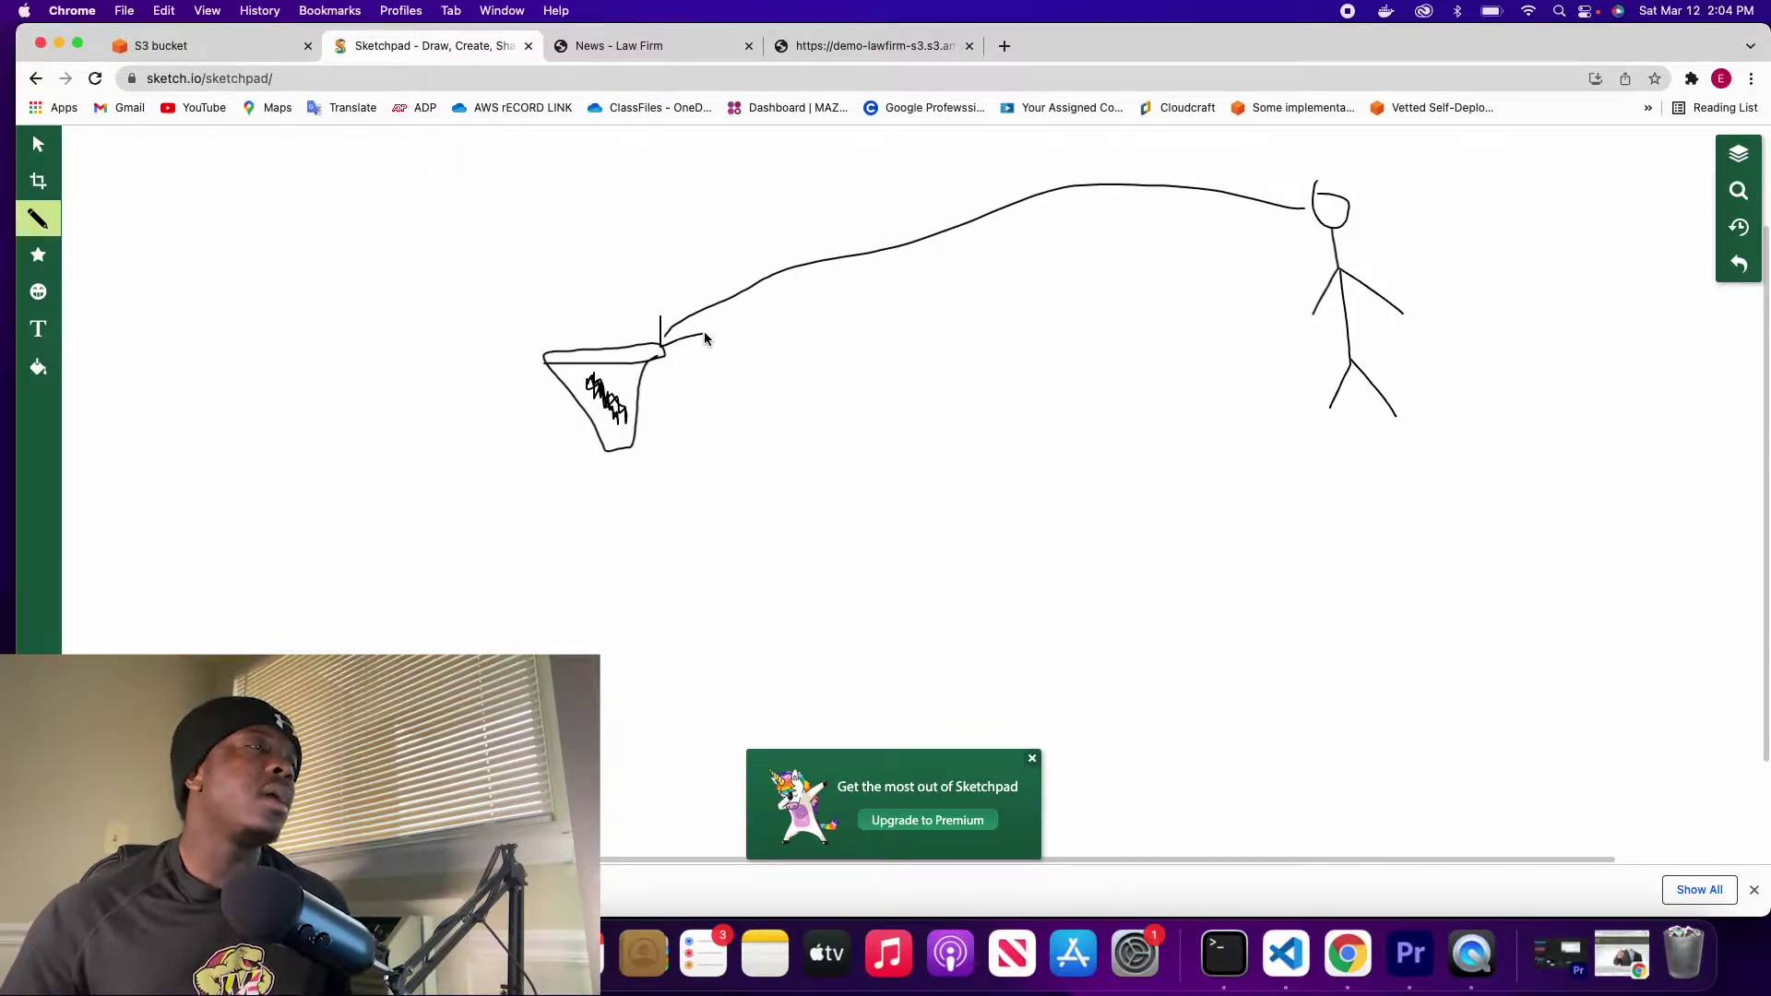
Step: Cross out the arrow between the figure and the bucket, and write "AD" beneath it
drag(871, 218, 844, 327)
drag(917, 260, 1030, 333)
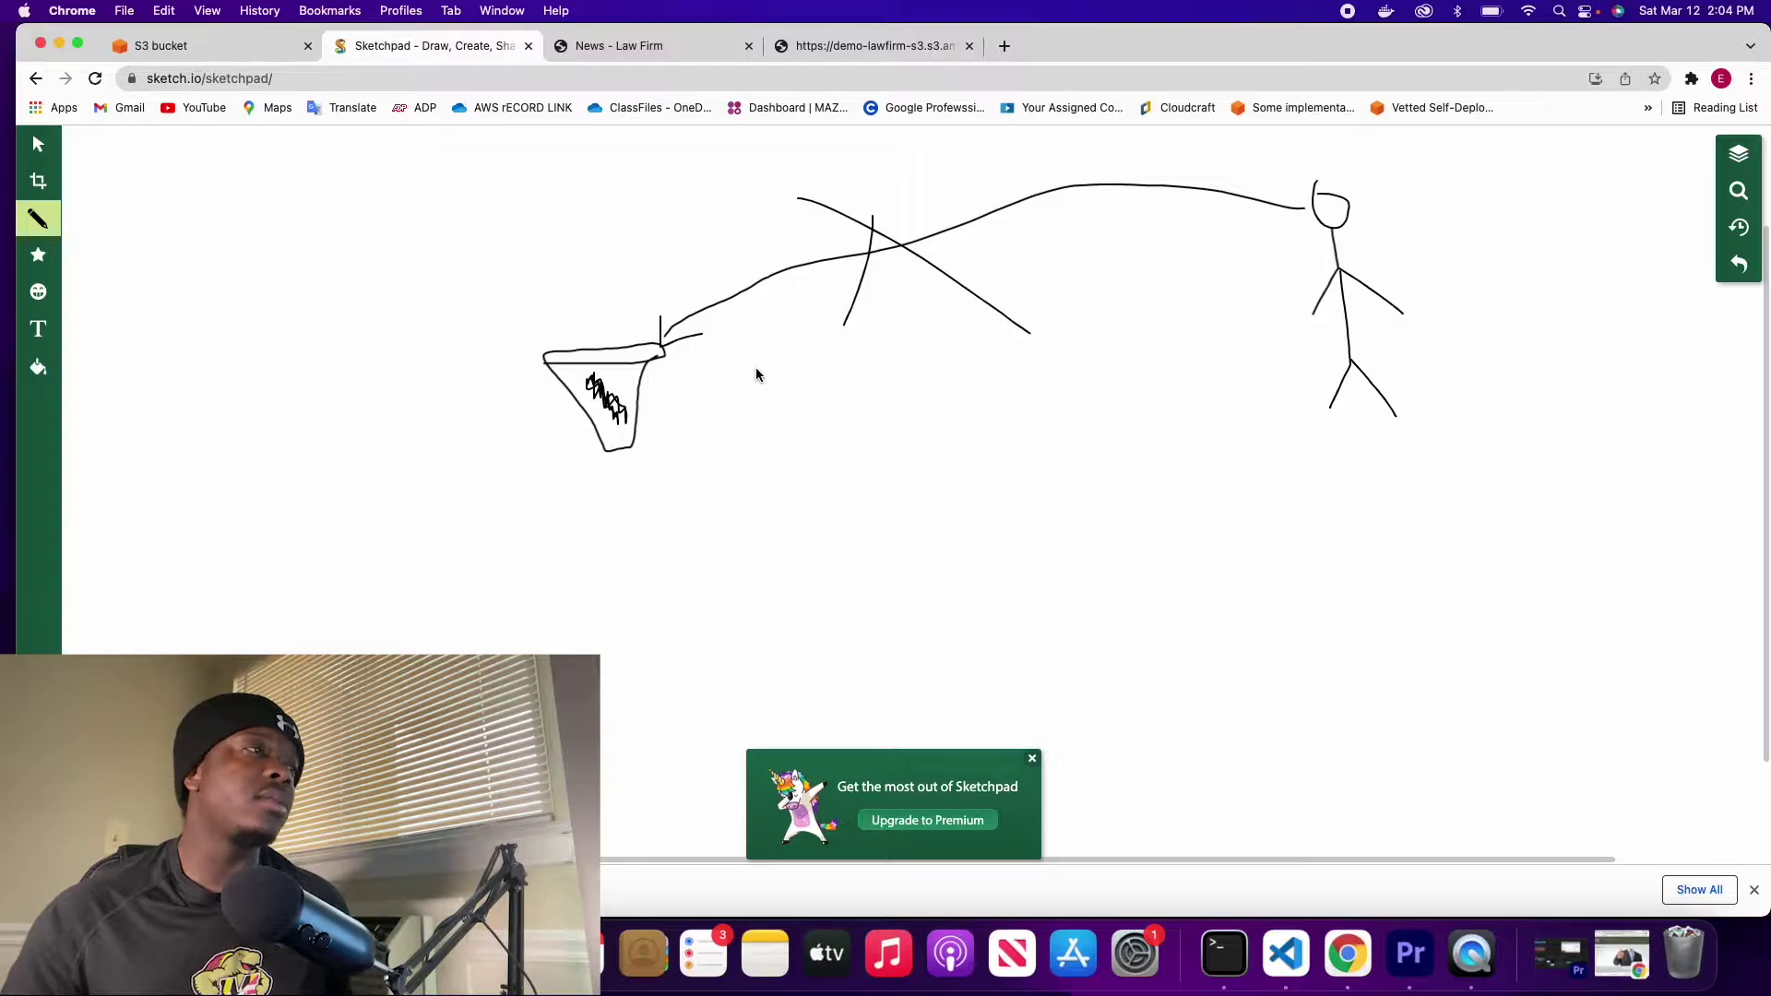
mouse_move(758, 357)
mouse_down()
mouse_move(768, 442)
mouse_move(780, 372)
mouse_move(831, 408)
mouse_move(791, 392)
mouse_move(869, 388)
mouse_move(877, 449)
mouse_up()
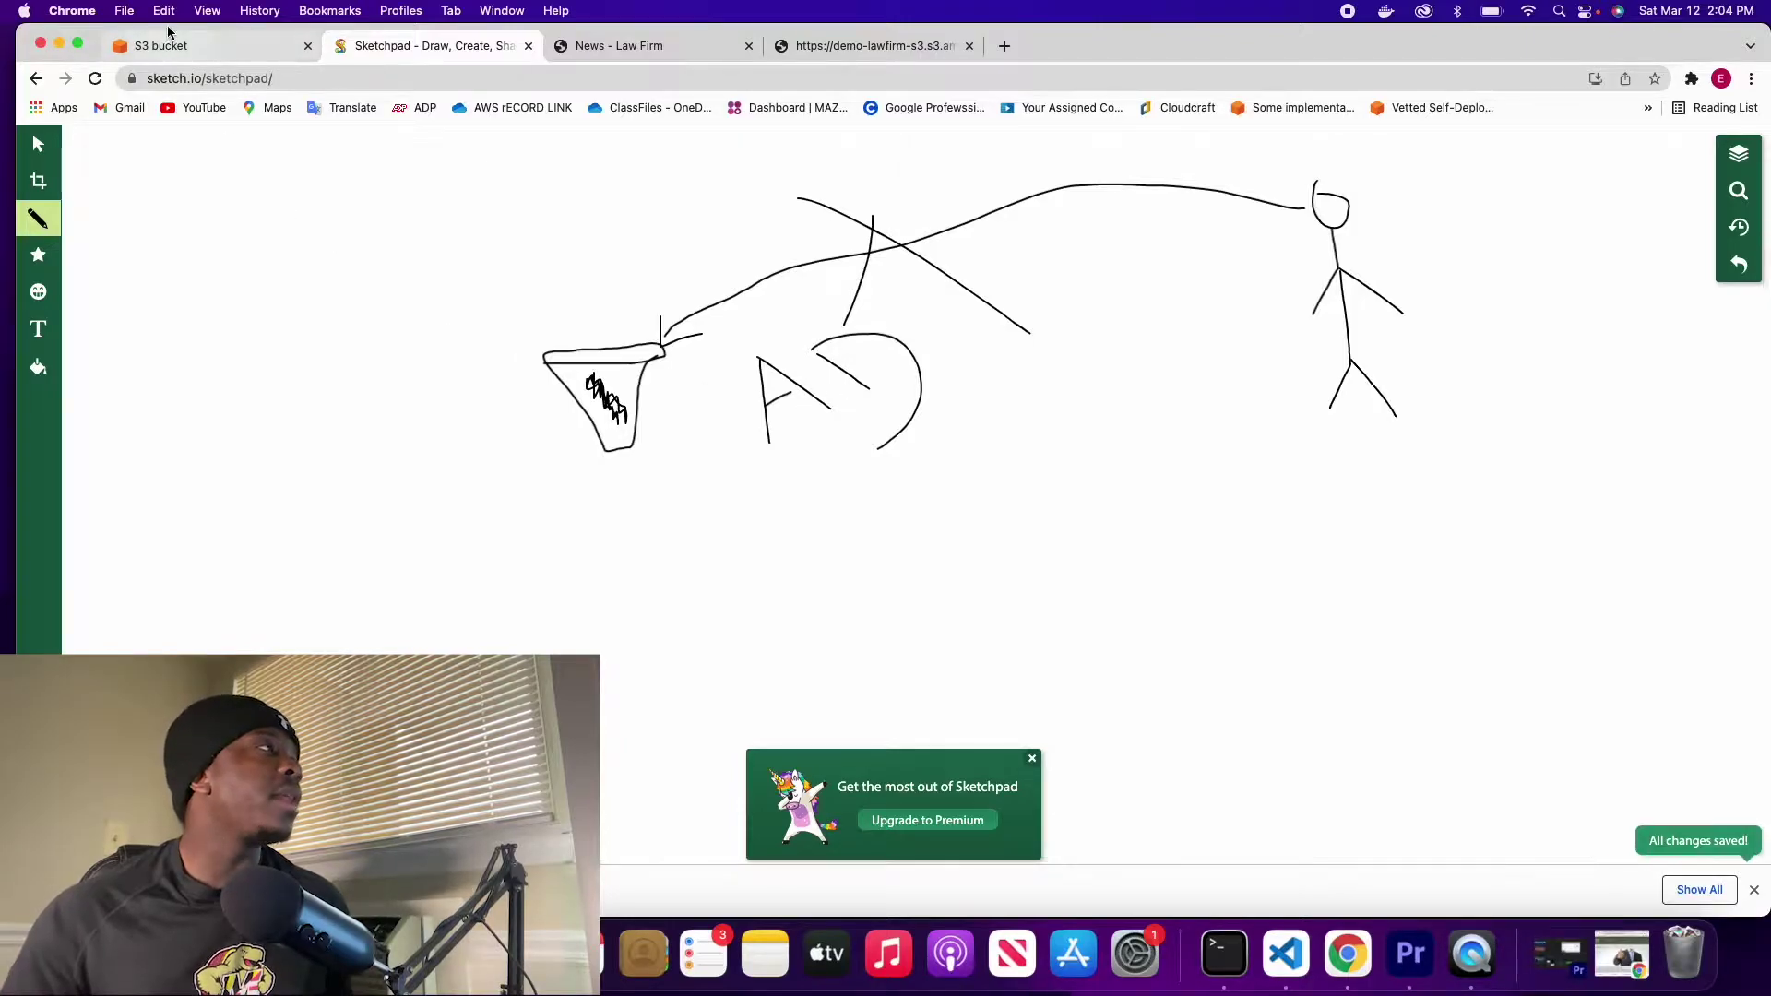
Step: Turn off Block all public access in the bucket creation form and return to the Sketchpad diagram
click(171, 51)
click(116, 630)
click(467, 45)
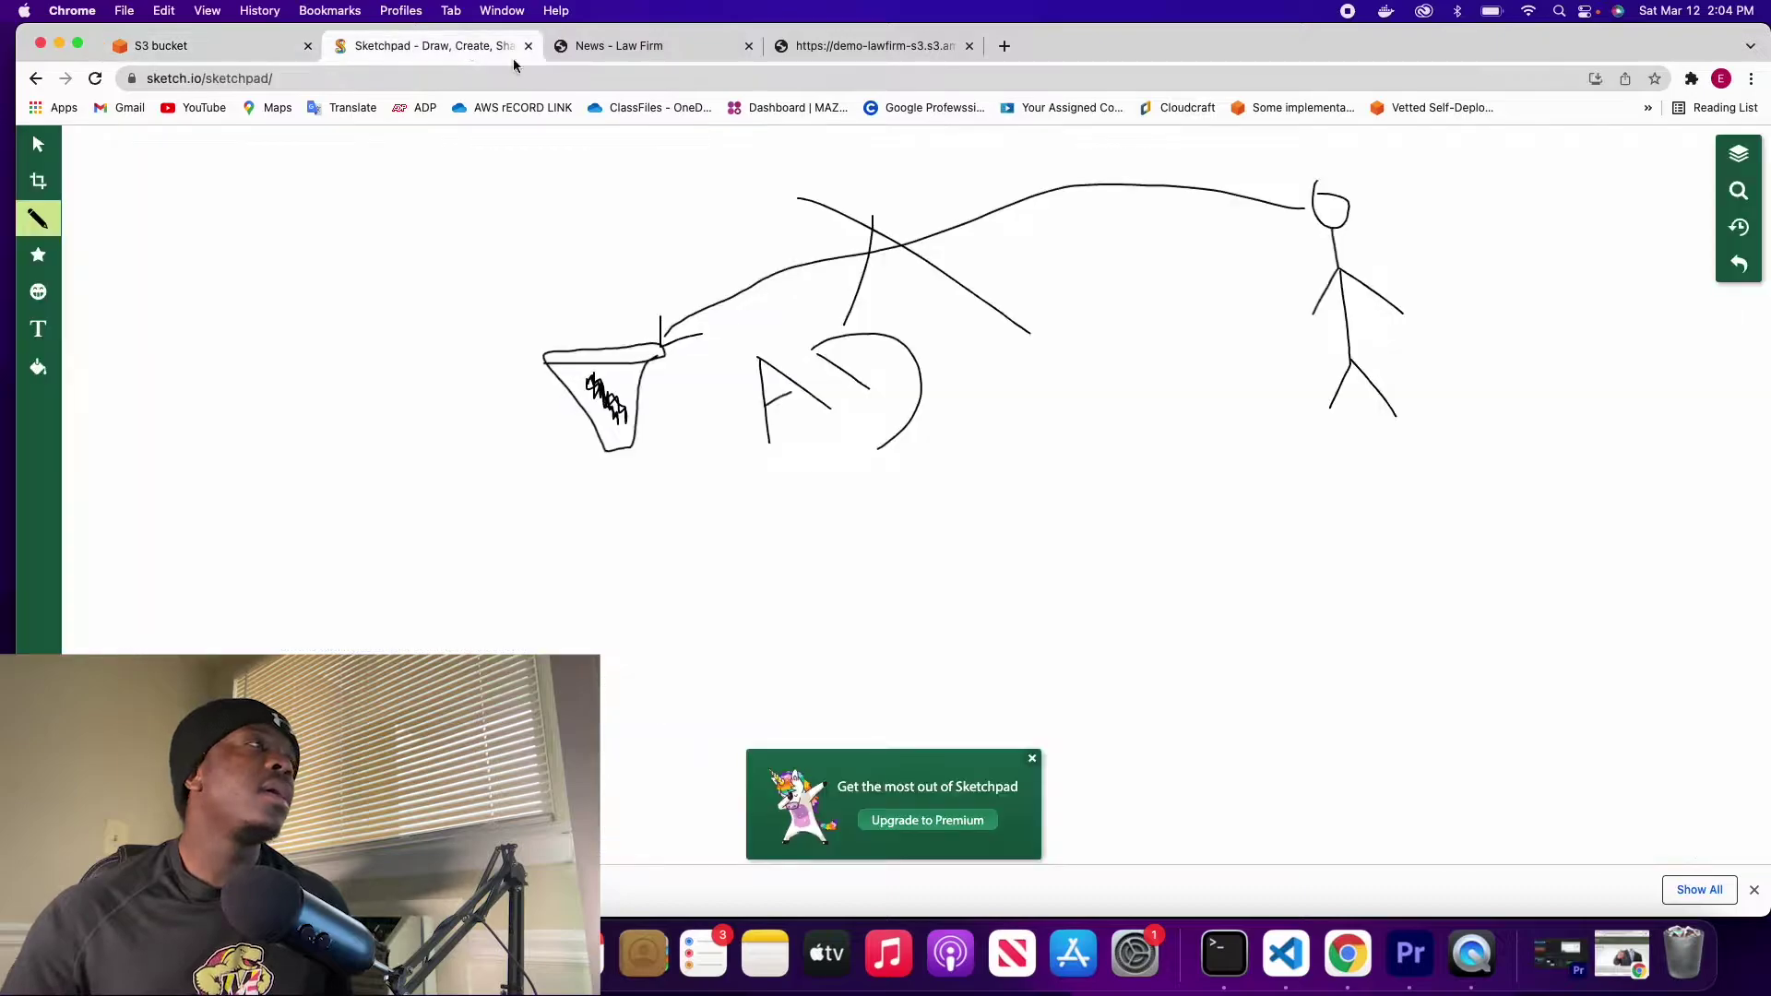
Step: Draw a second, lower arrow from the stick figure to the bucket and circle the figure several times
mouse_move(1320, 264)
mouse_down()
mouse_move(1249, 363)
mouse_move(960, 526)
mouse_move(711, 479)
mouse_move(631, 421)
mouse_up()
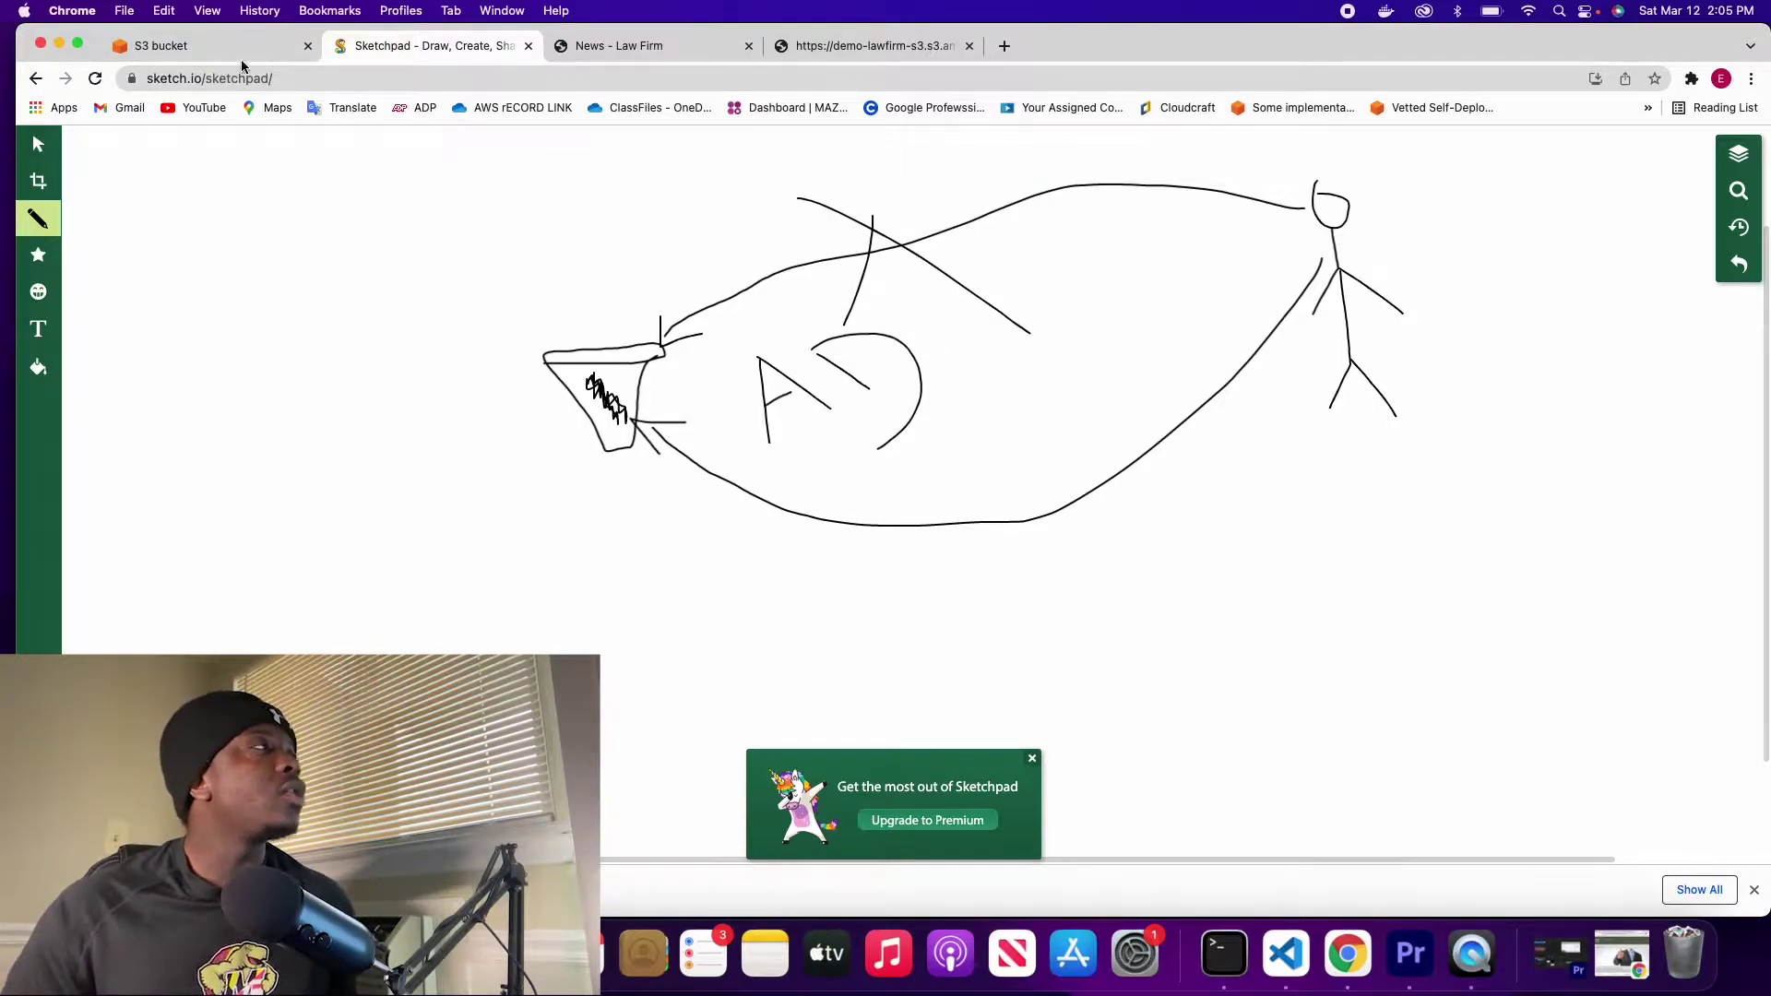
mouse_move(1344, 177)
mouse_down()
mouse_move(1310, 168)
mouse_move(1383, 532)
mouse_move(1278, 128)
mouse_move(1608, 273)
mouse_move(1420, 475)
mouse_up()
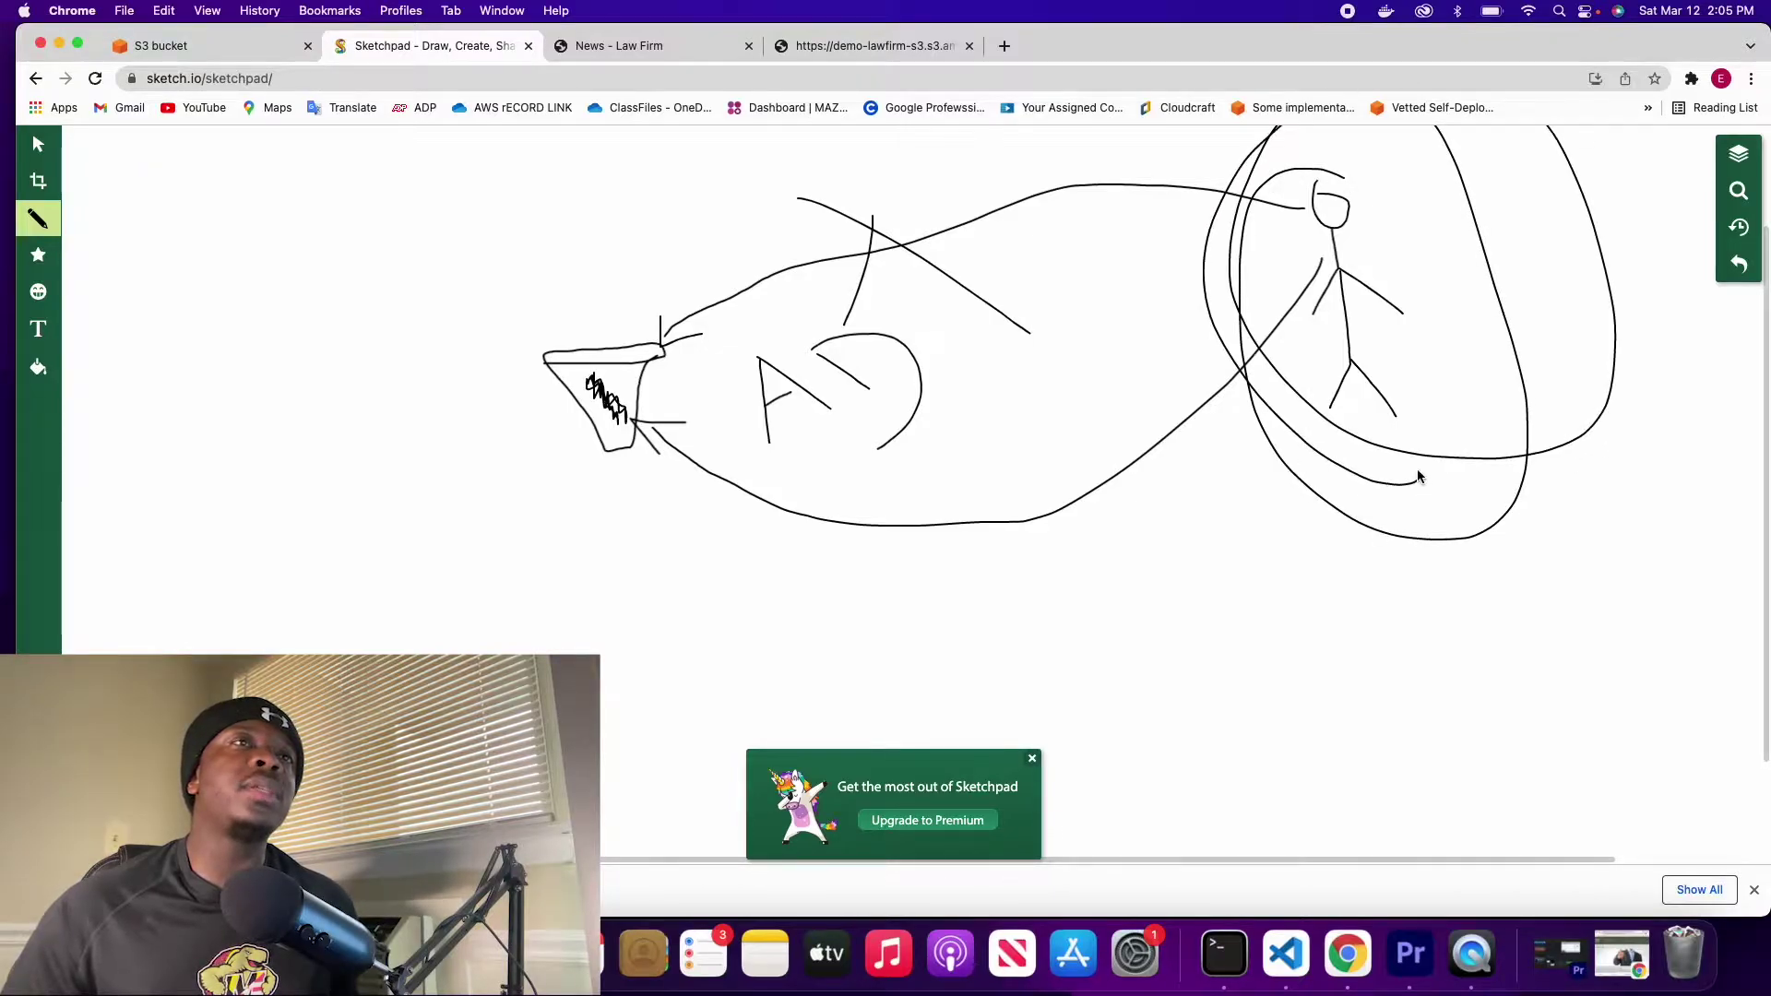
Step: In the bucket creation form, leave Block all public access off and acknowledge that the bucket and its objects might become public
click(164, 45)
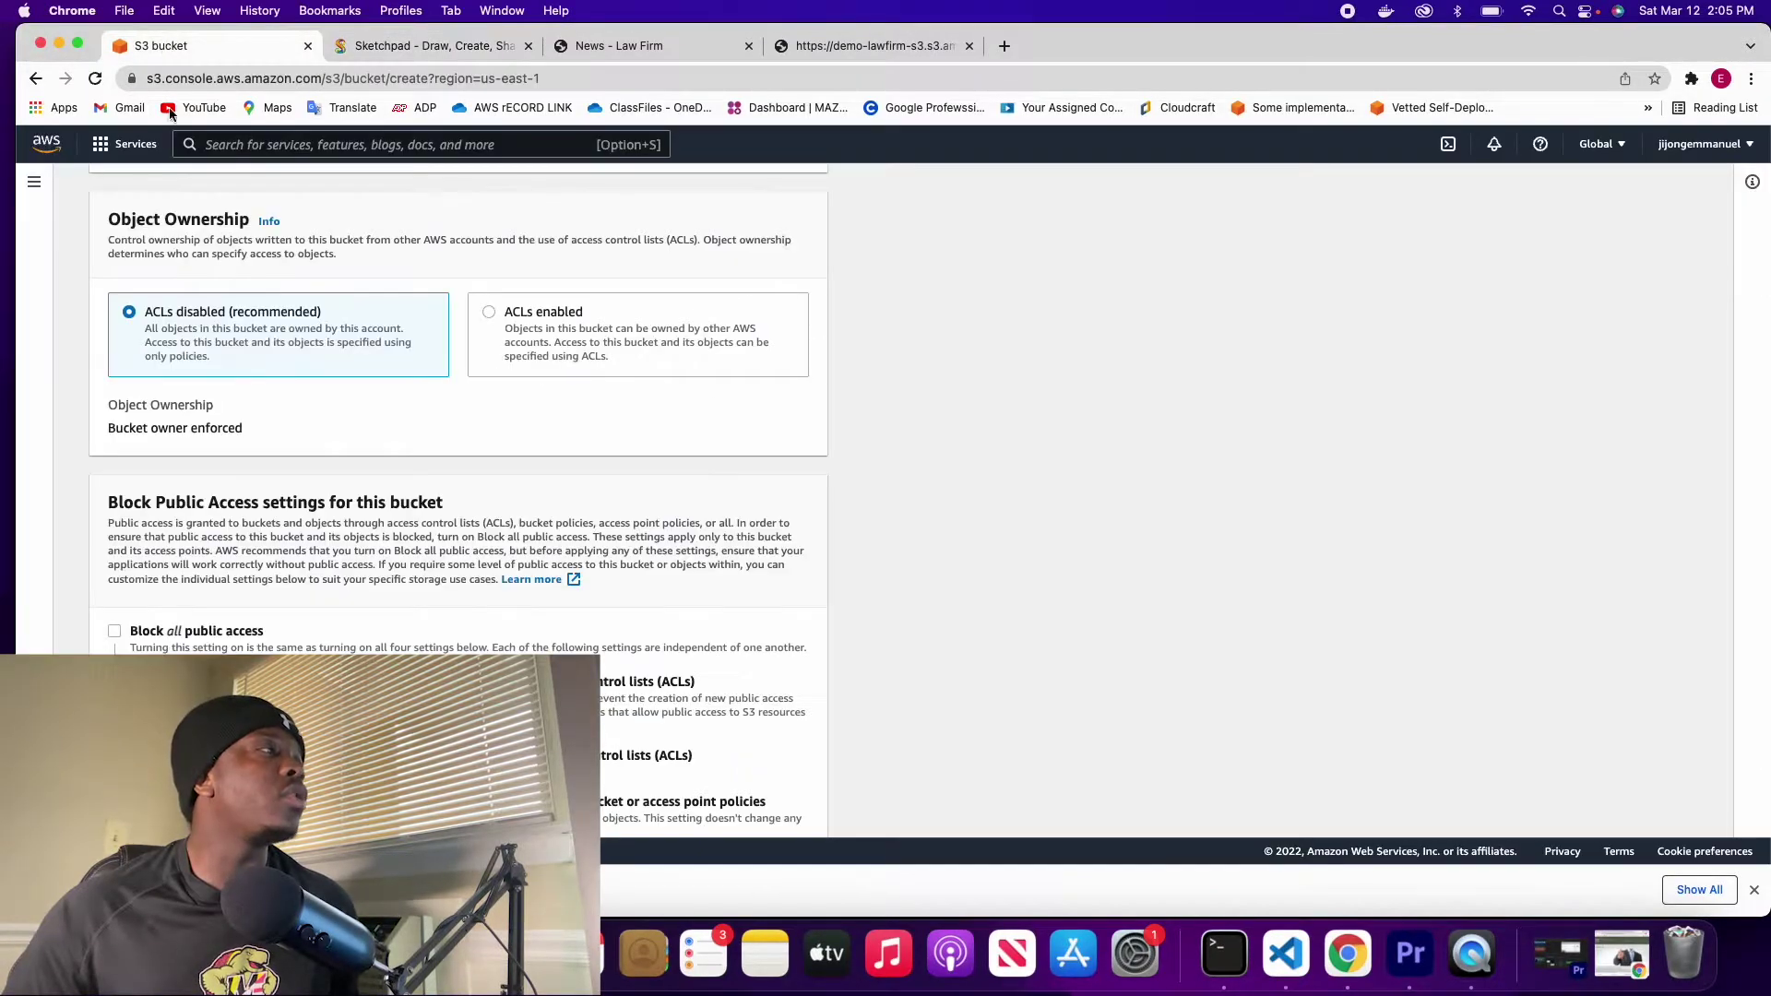
click(114, 632)
scroll(138, 608, down, 5)
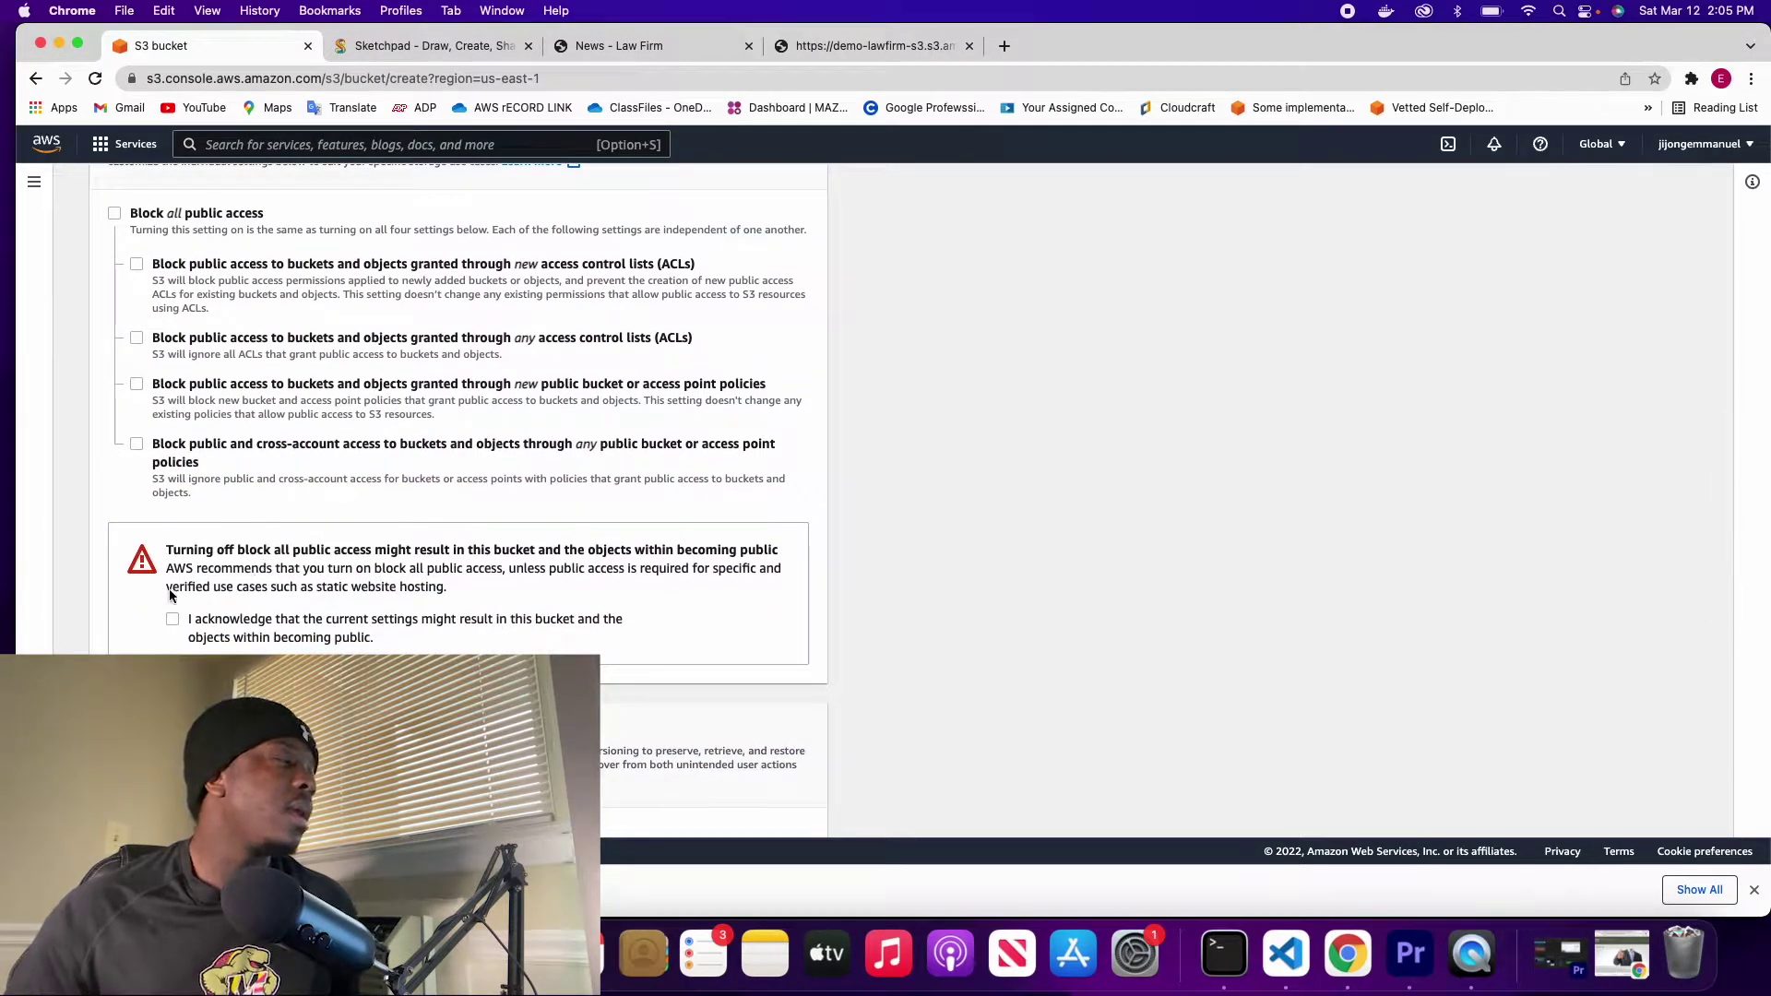
scroll(308, 638, down, 1)
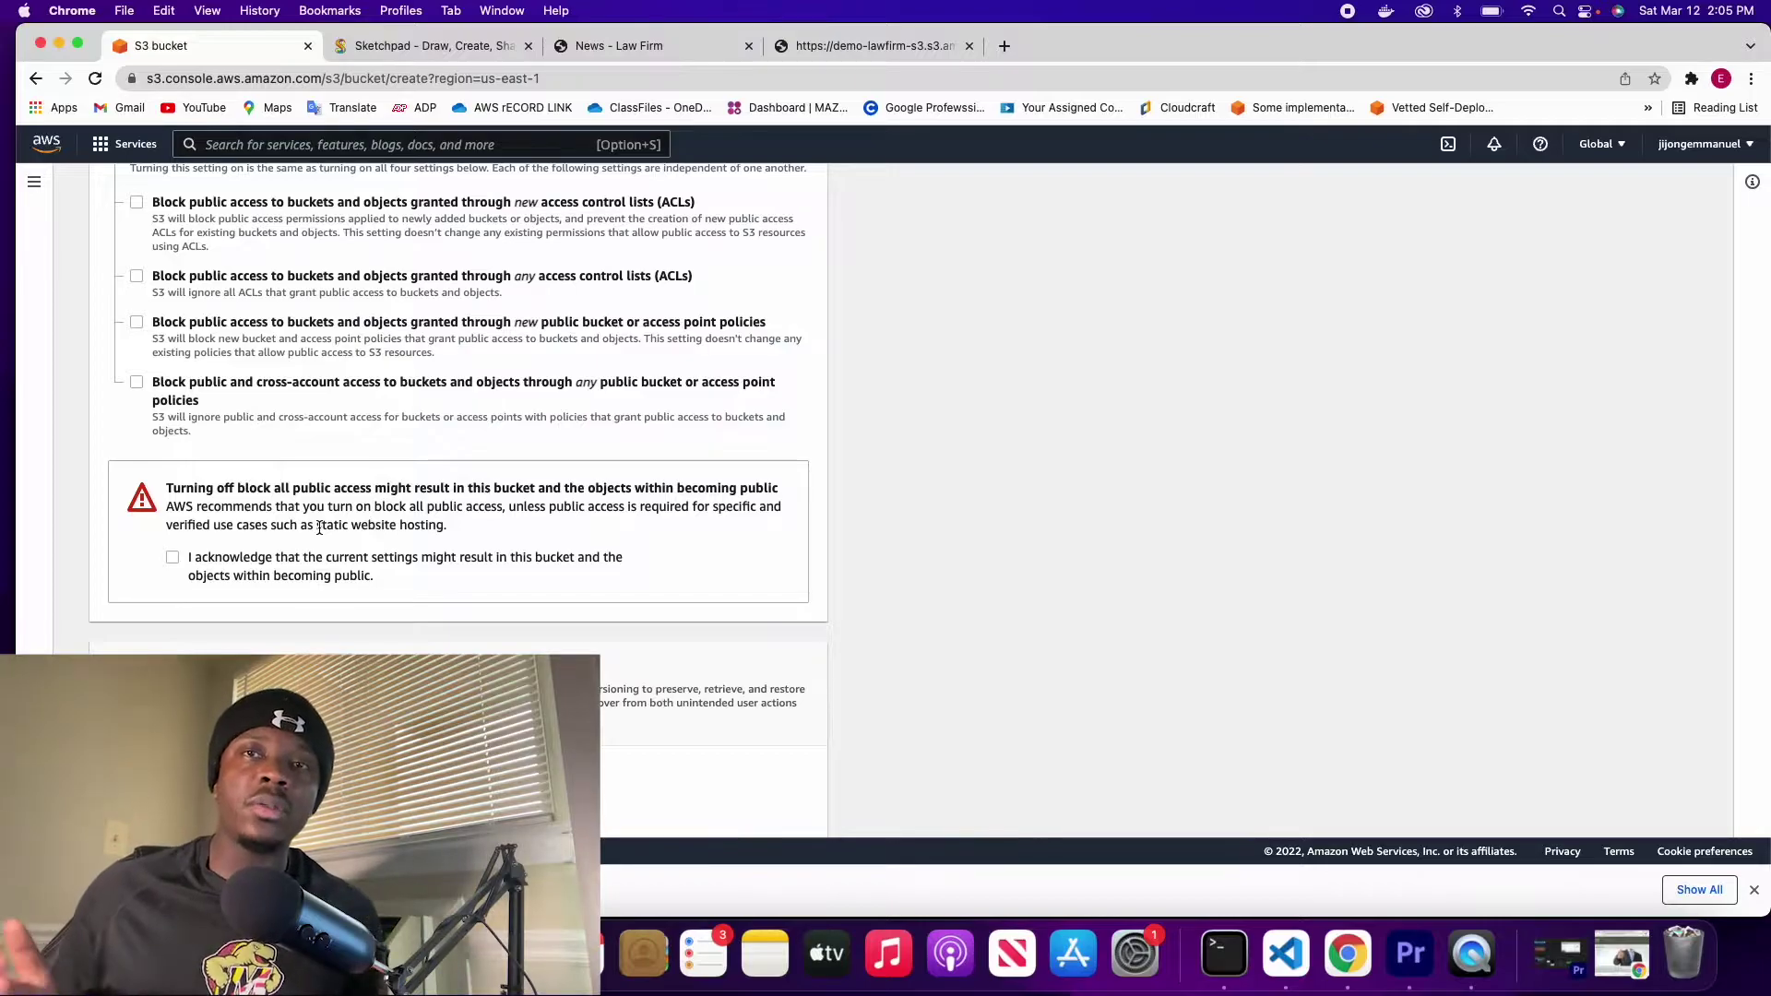
click(172, 557)
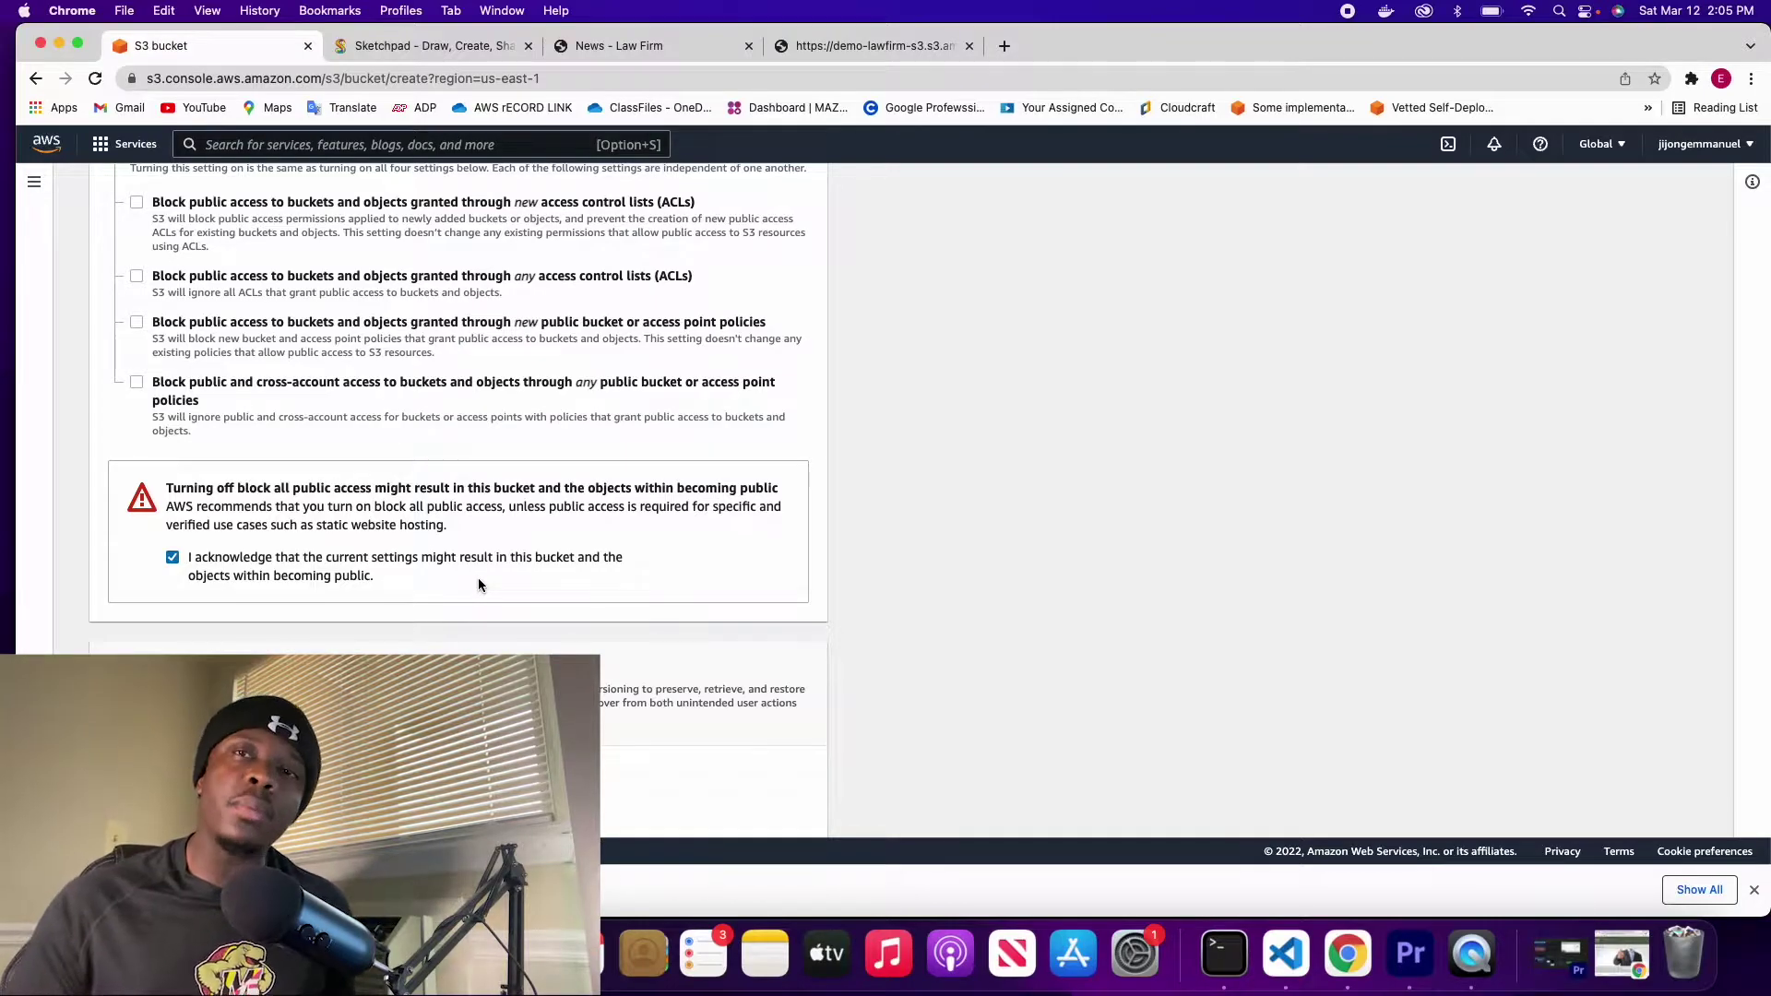
Step: Create the bucket, leaving Bucket Versioning and server-side encryption disabled and adding no tags
scroll(511, 555, down, 3)
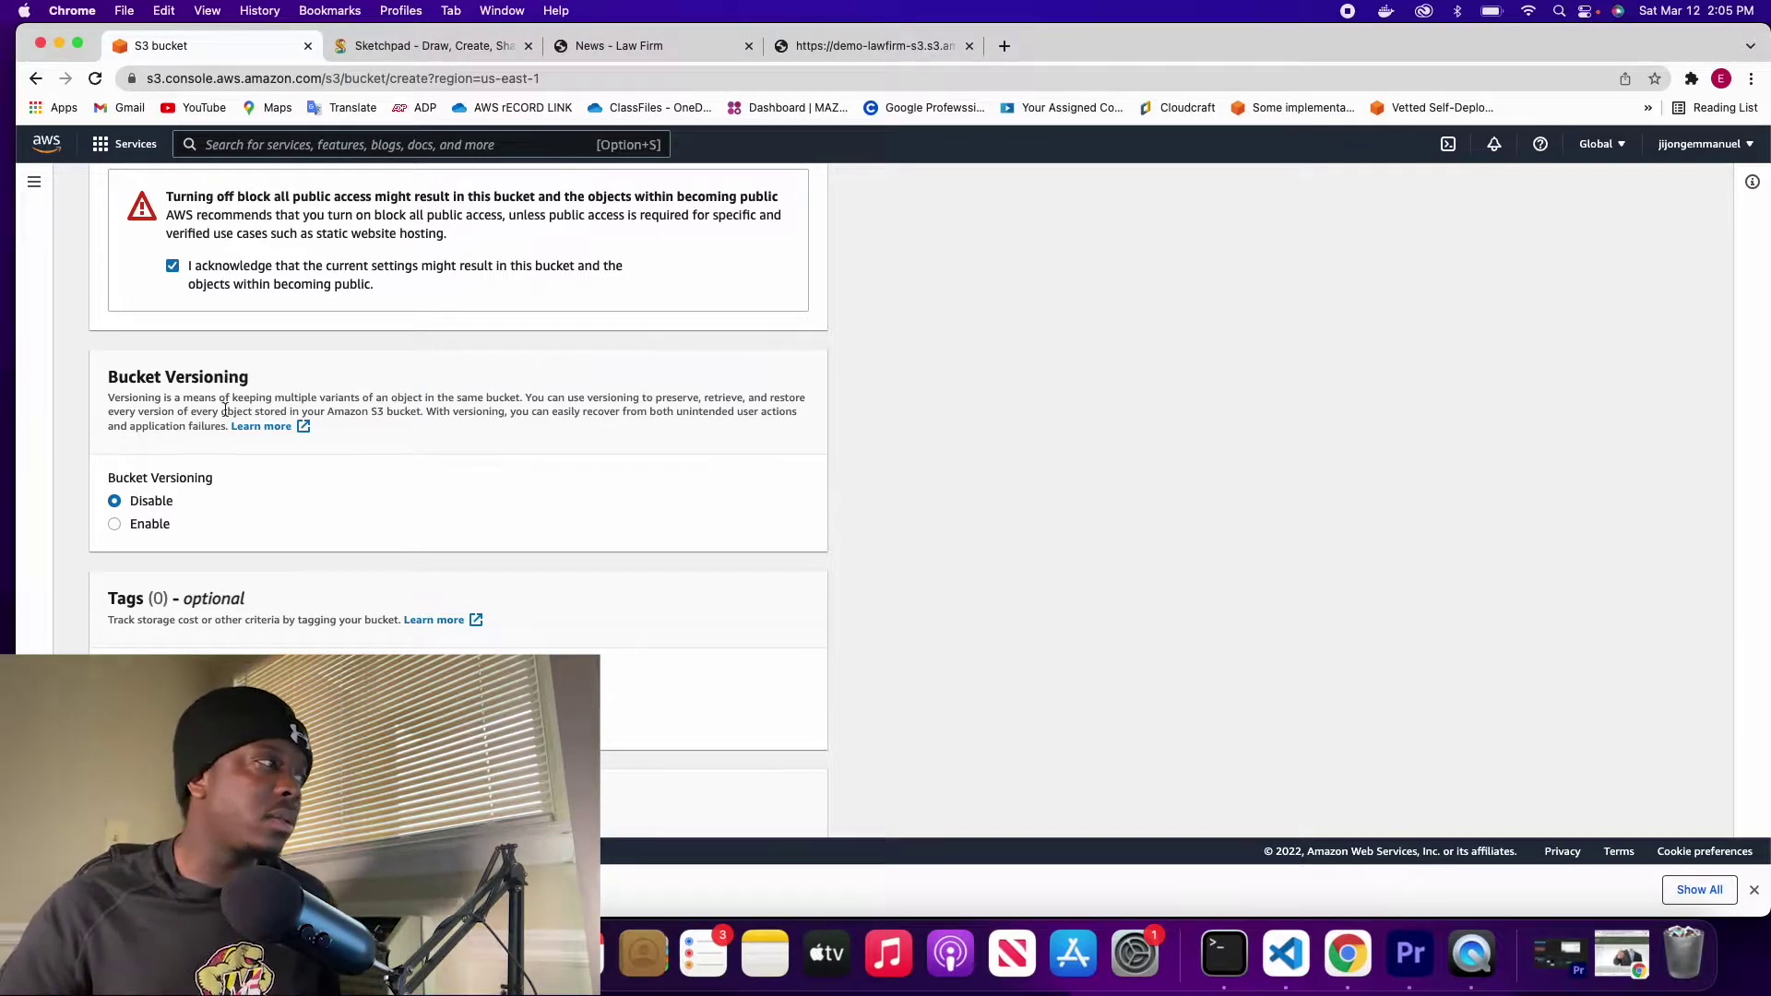
scroll(299, 496, down, 3)
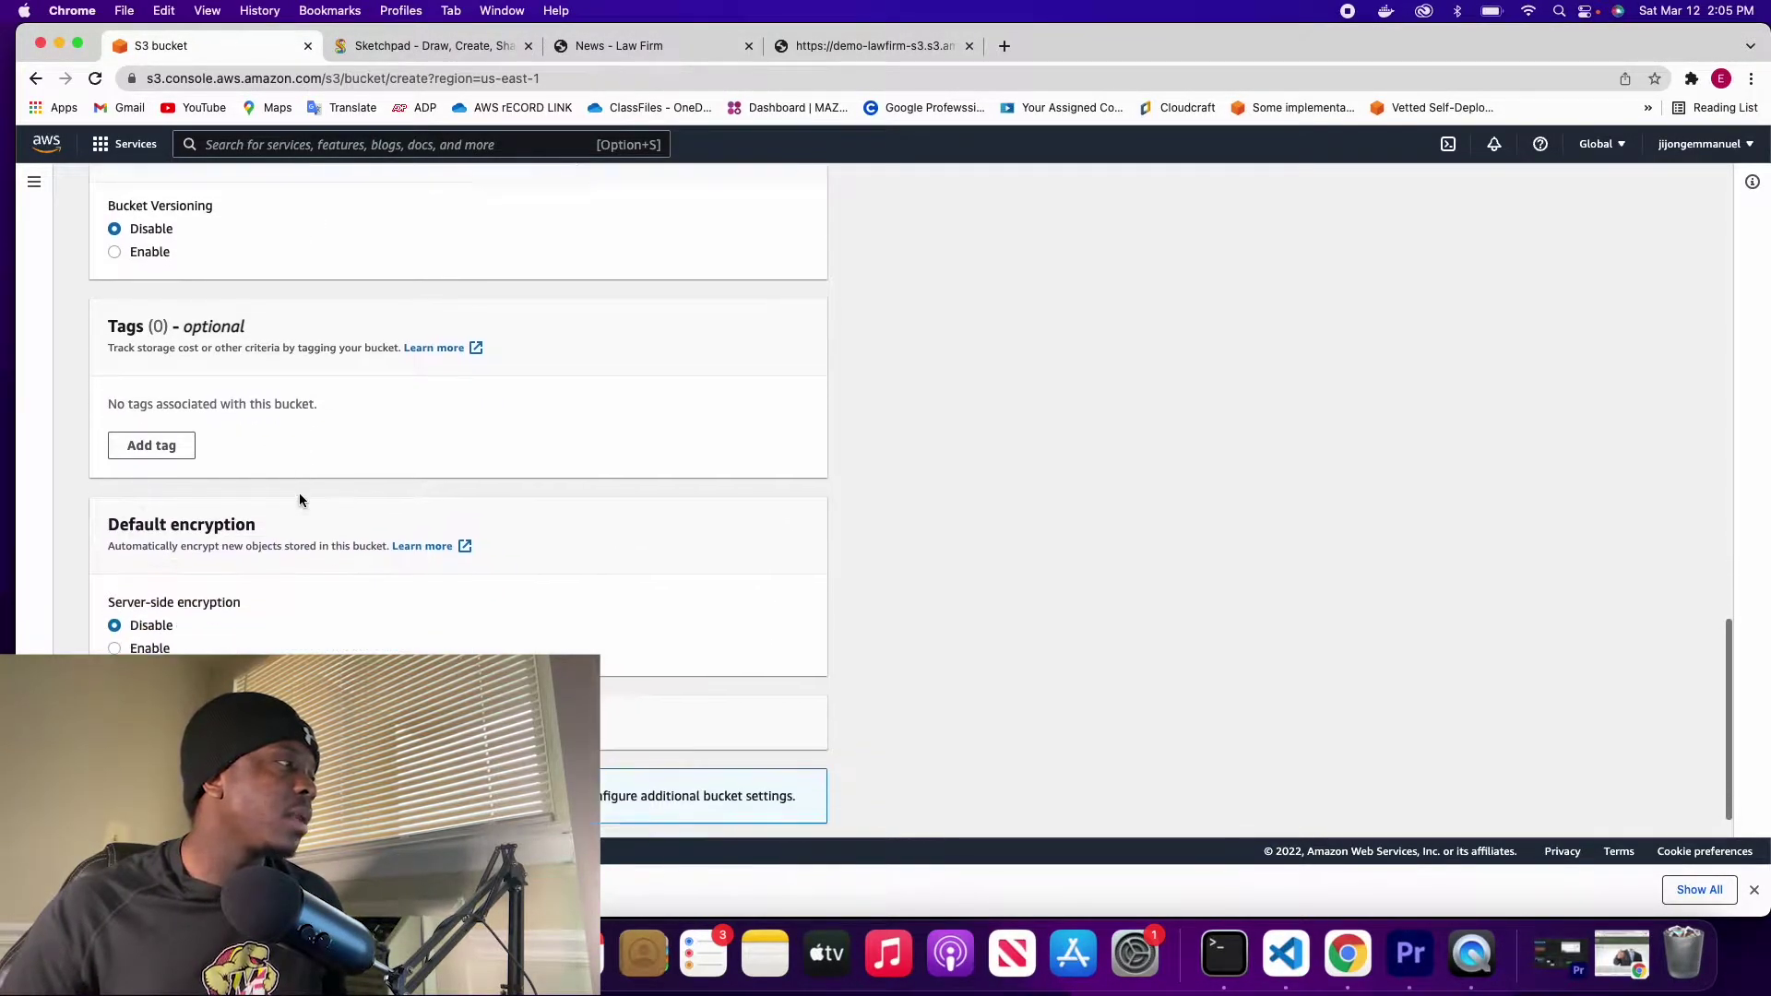
scroll(299, 500, down, 1)
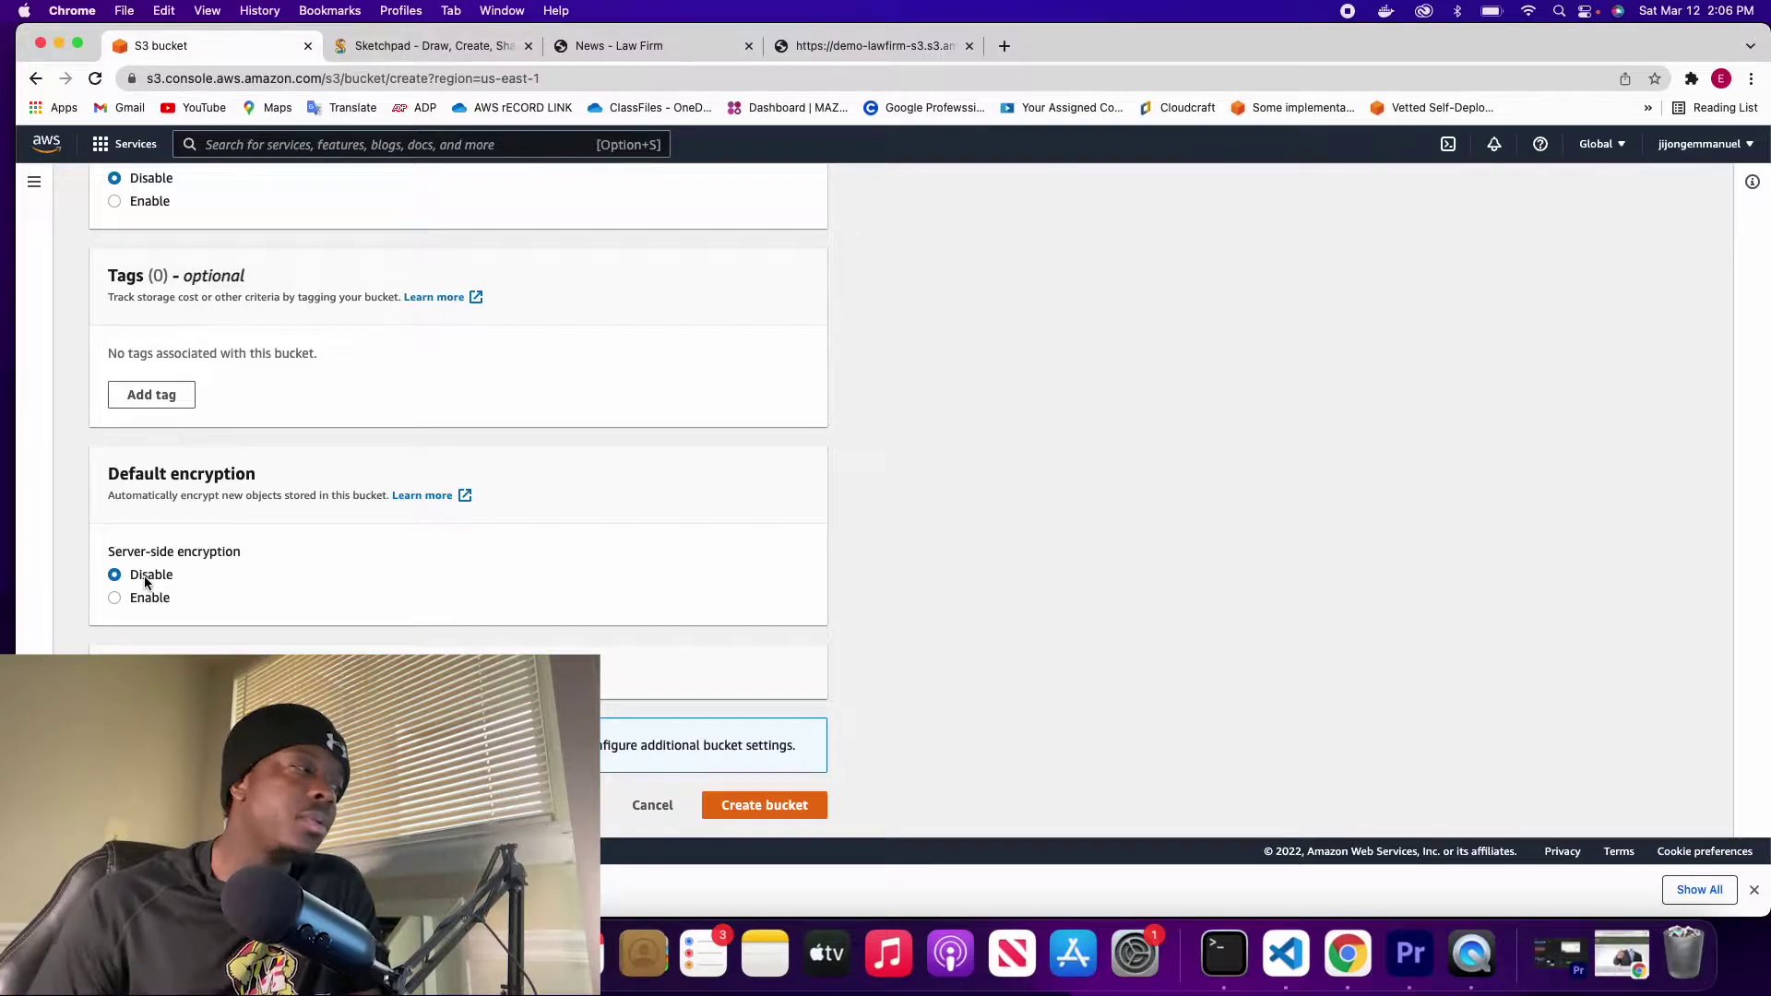
click(763, 804)
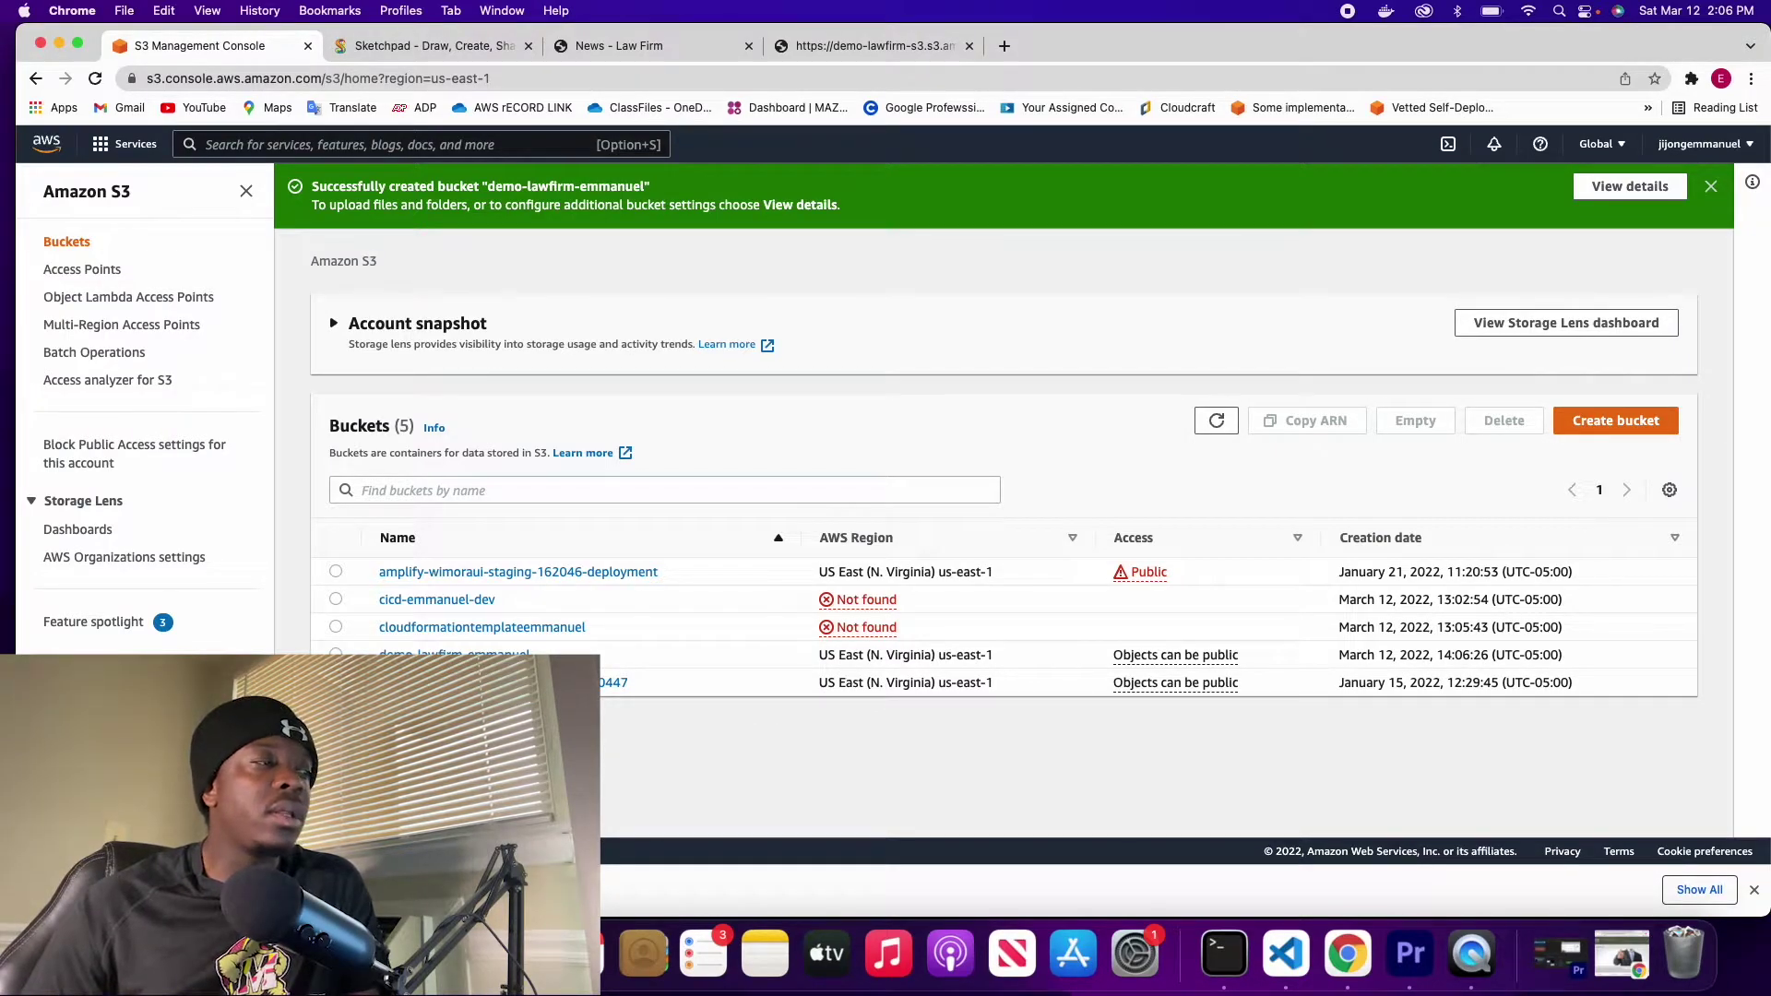
Step: Open the newly created demo-lawfirm bucket, check the lawfirm folder on the desktop and return to the bucket page
click(454, 654)
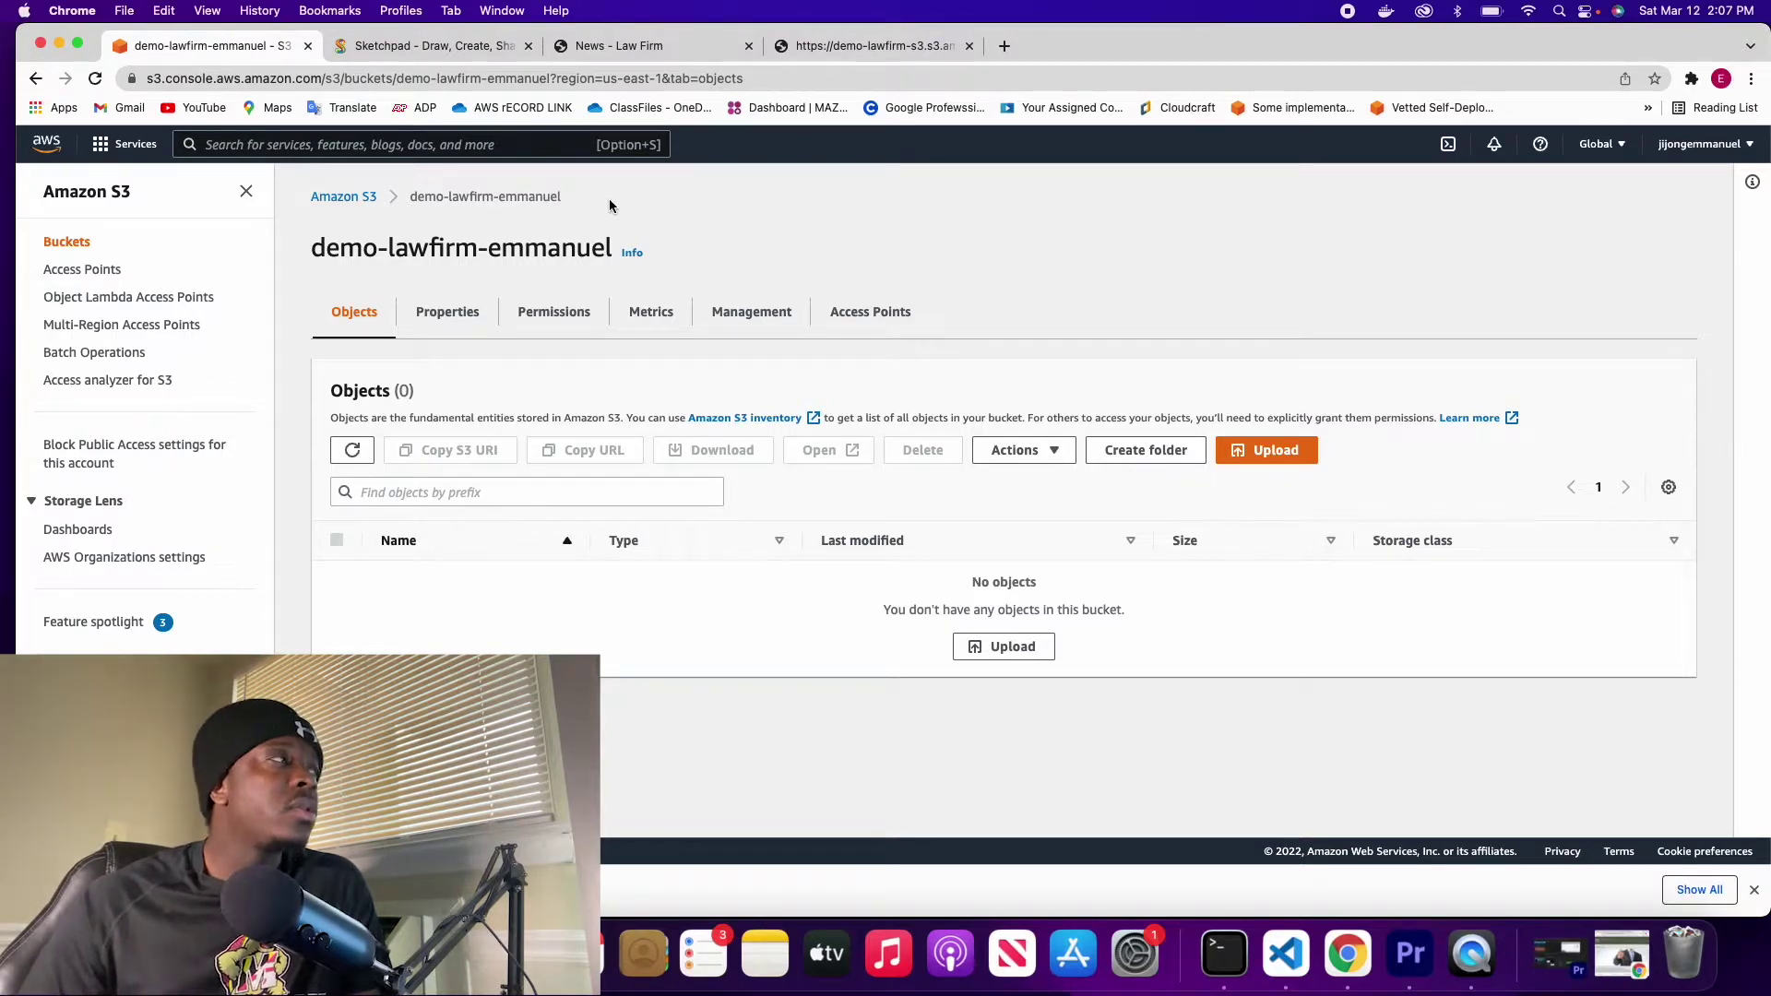
click(58, 45)
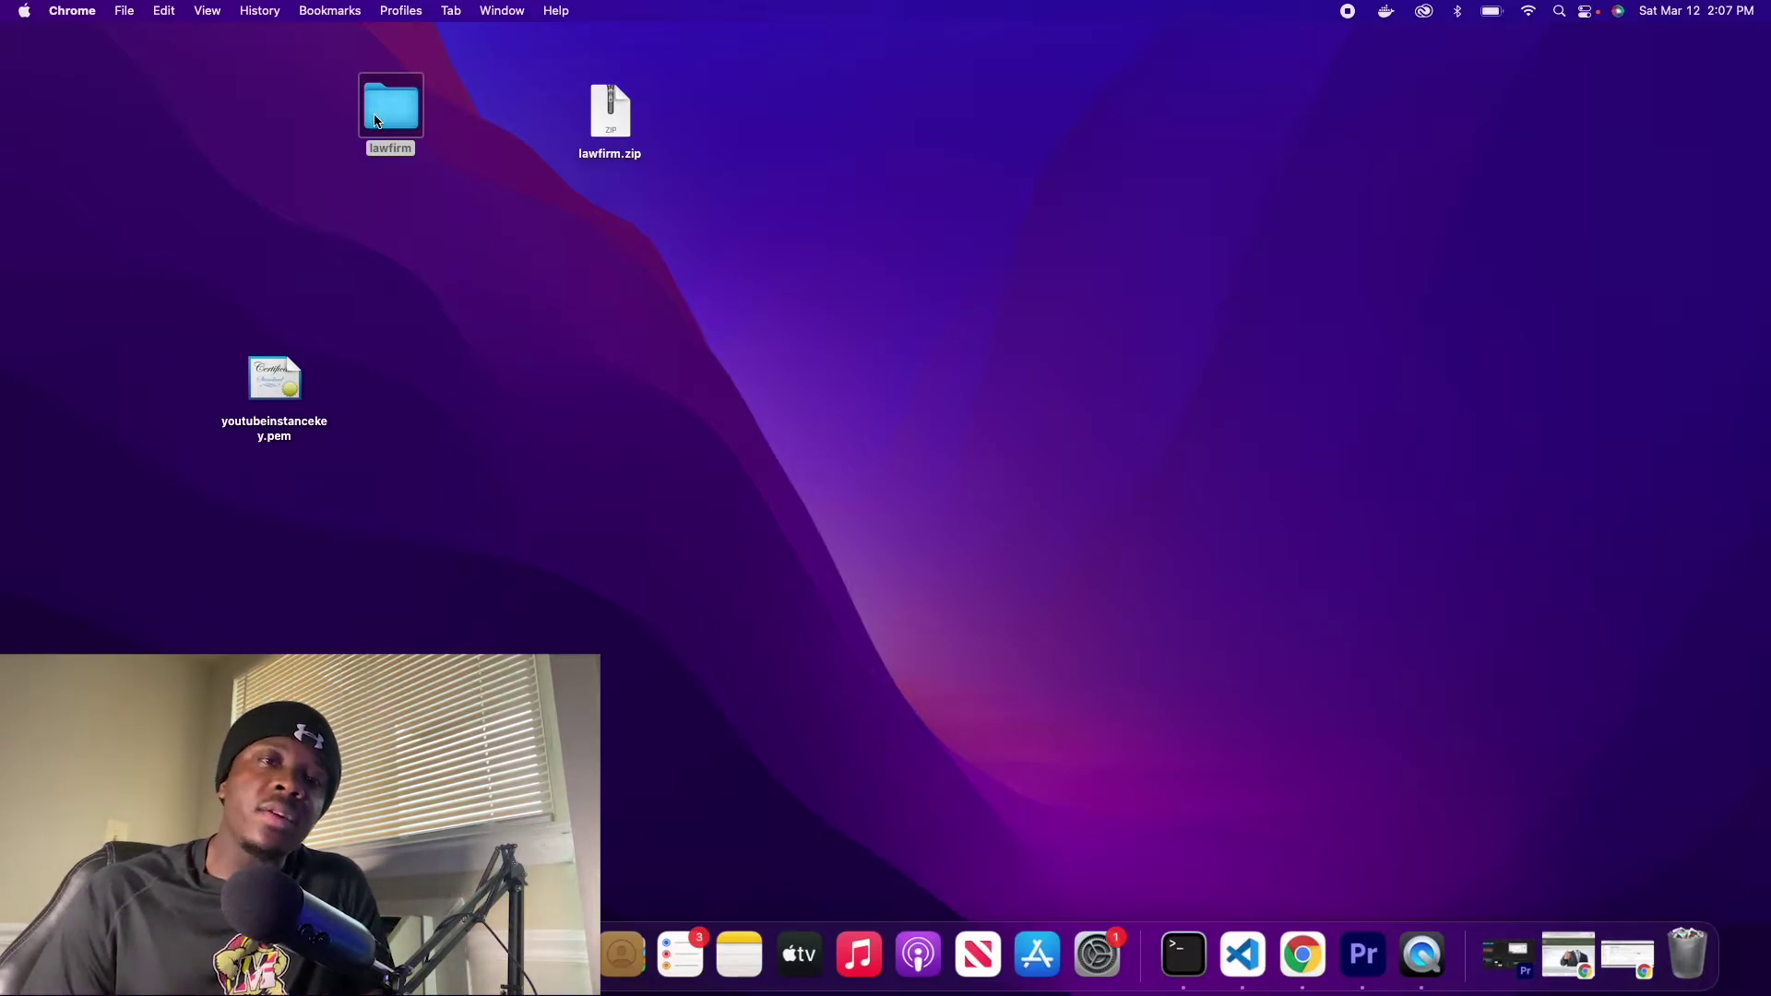
click(1625, 959)
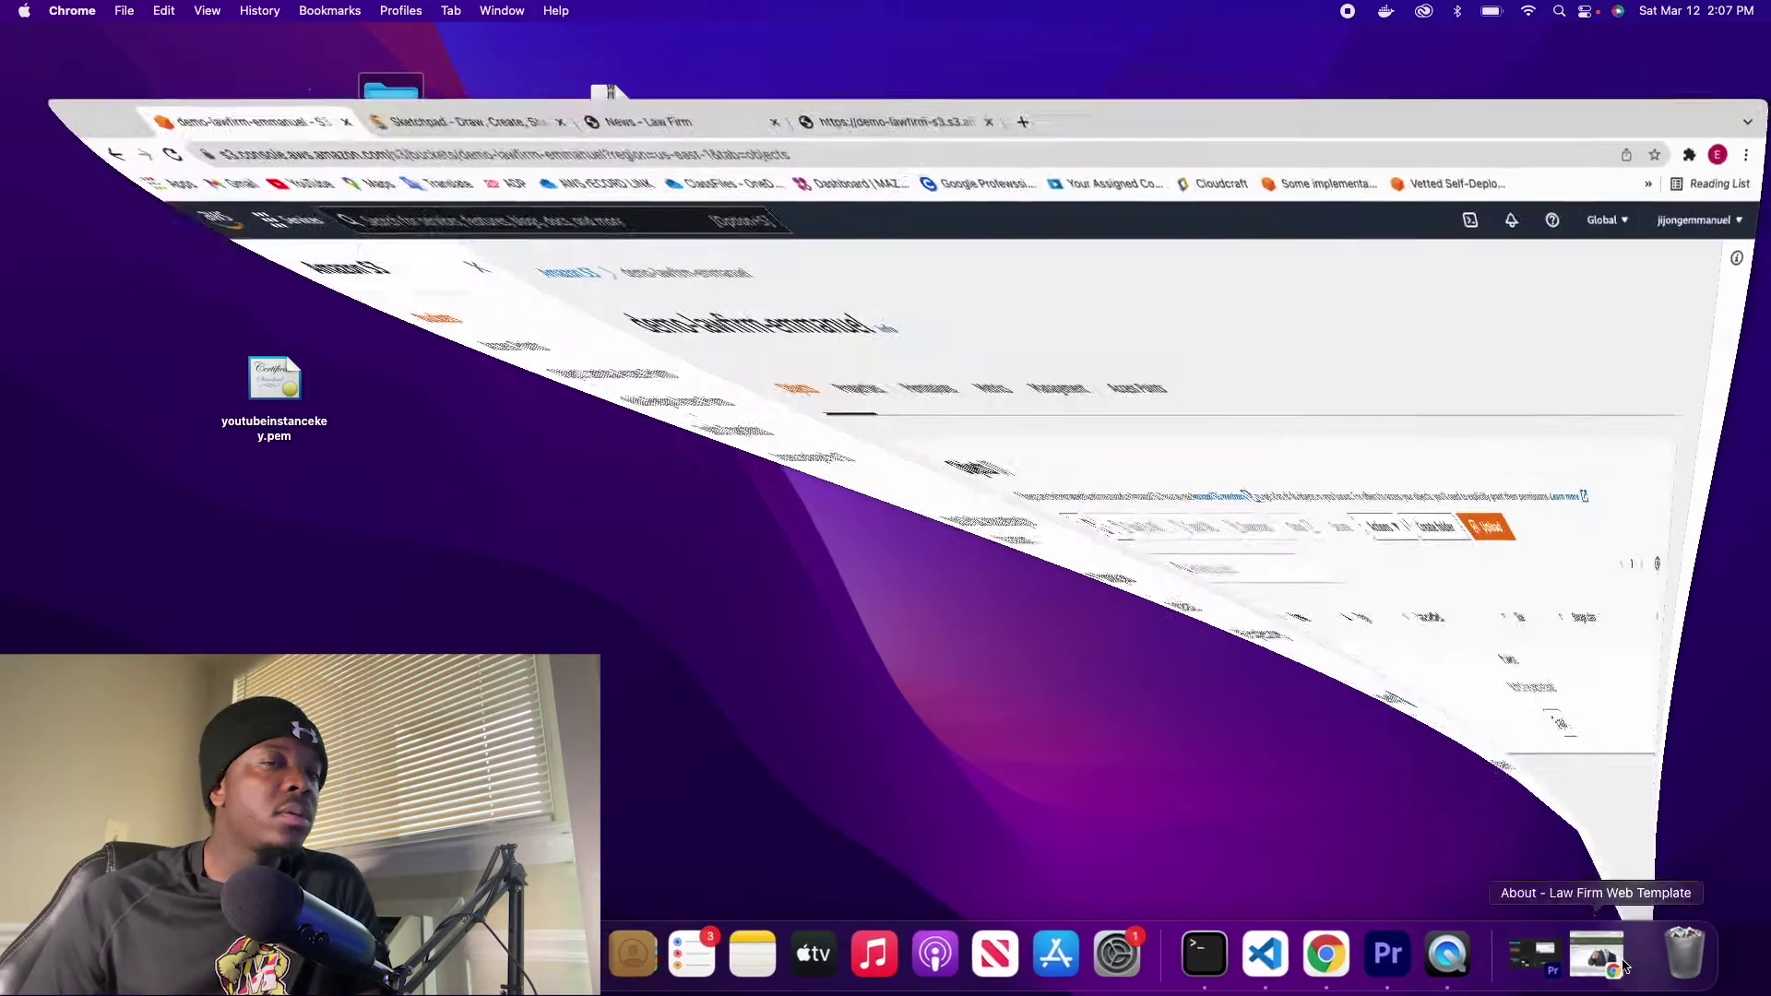
Step: Upload lawfirm.zip from the desktop to the demo-lawfirm bucket and close the upload status page
click(1277, 451)
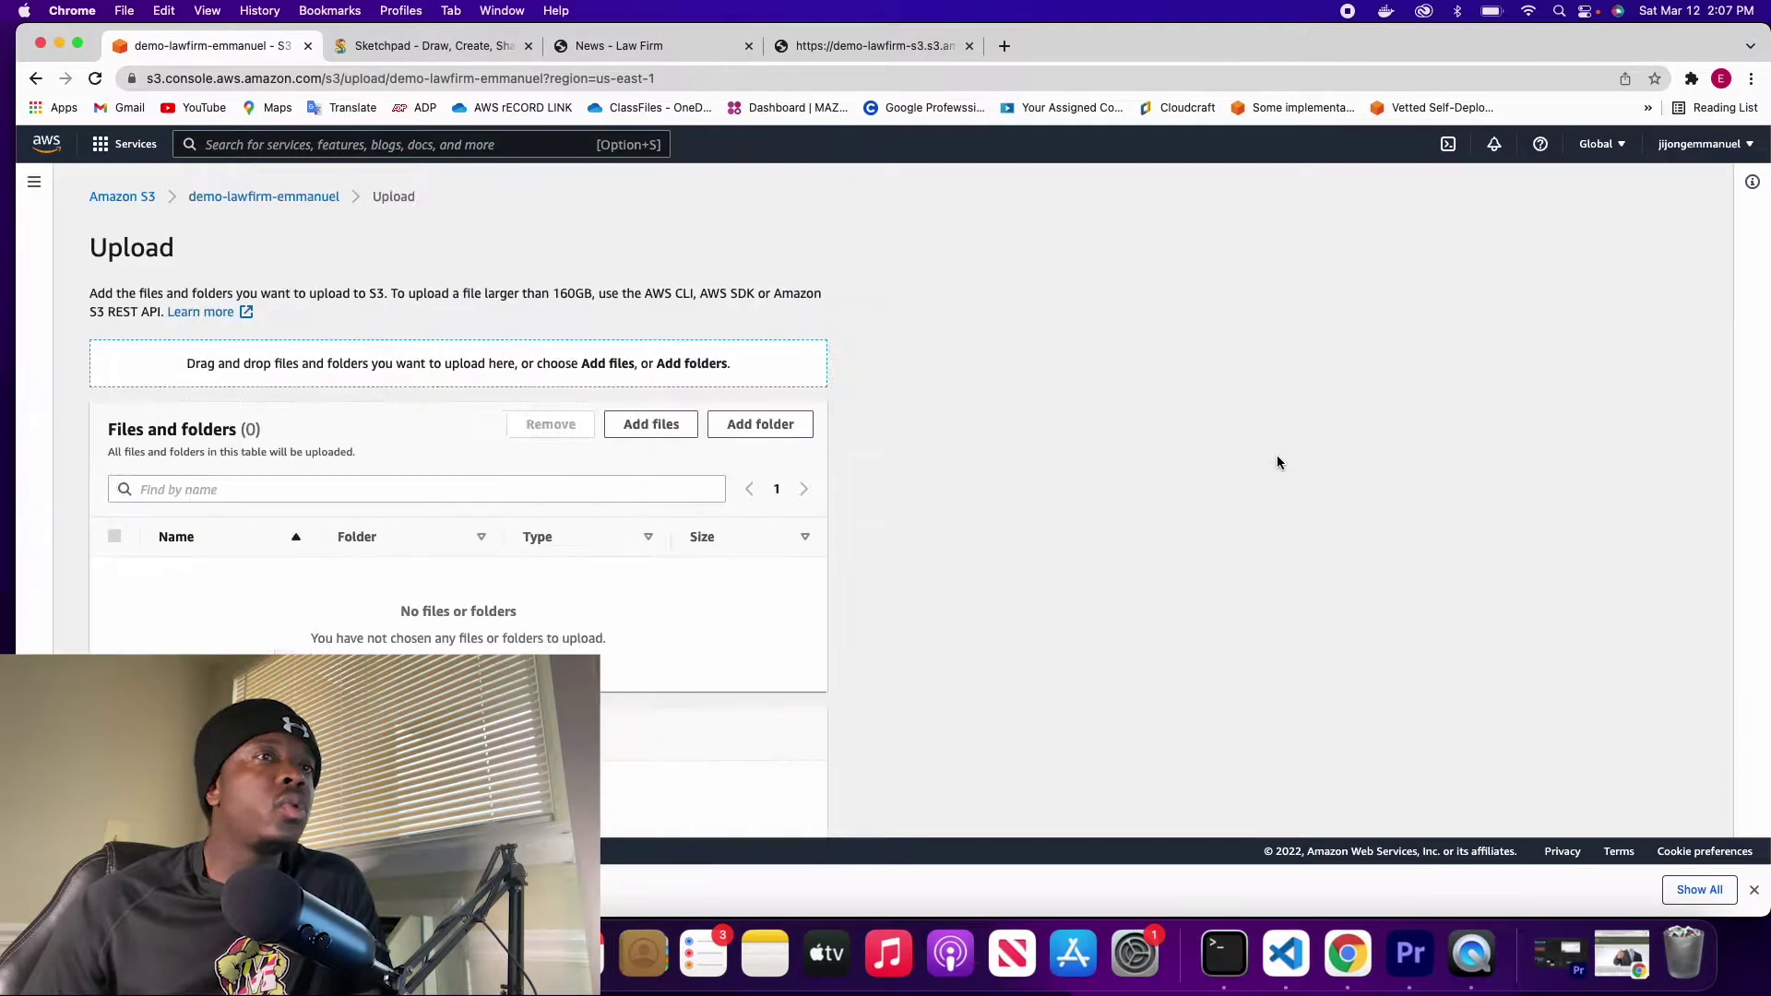
click(652, 426)
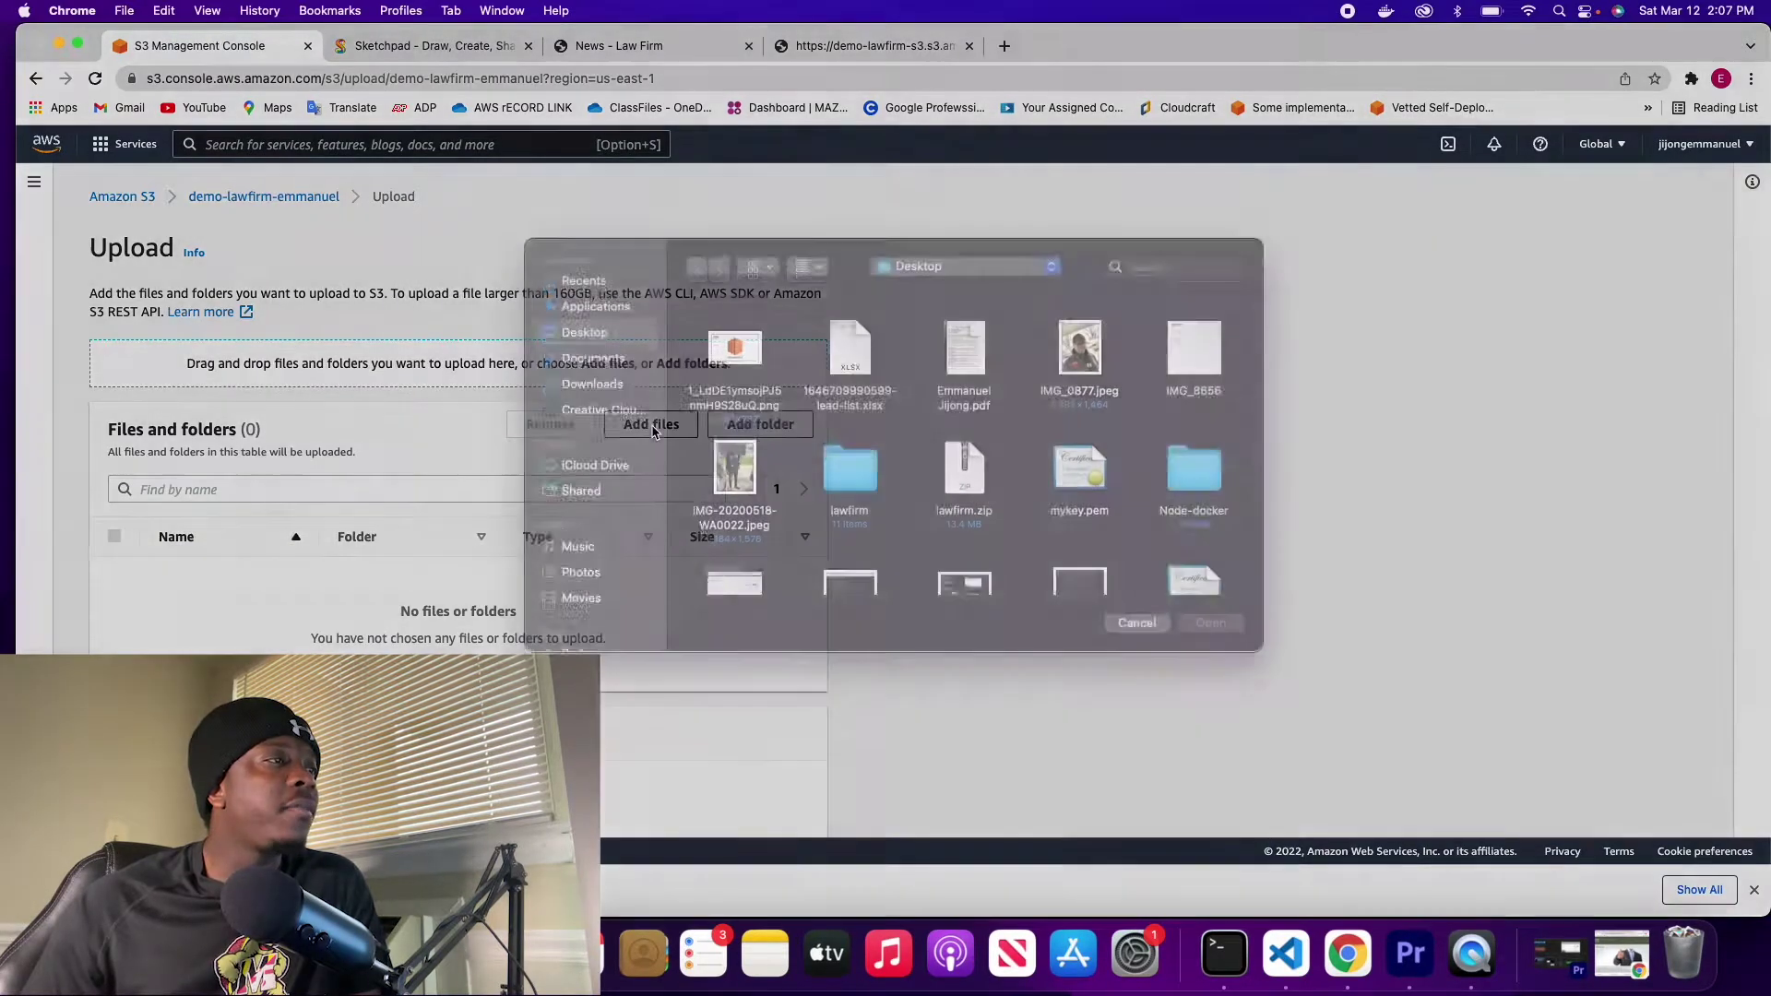
scroll(959, 504, down, 2)
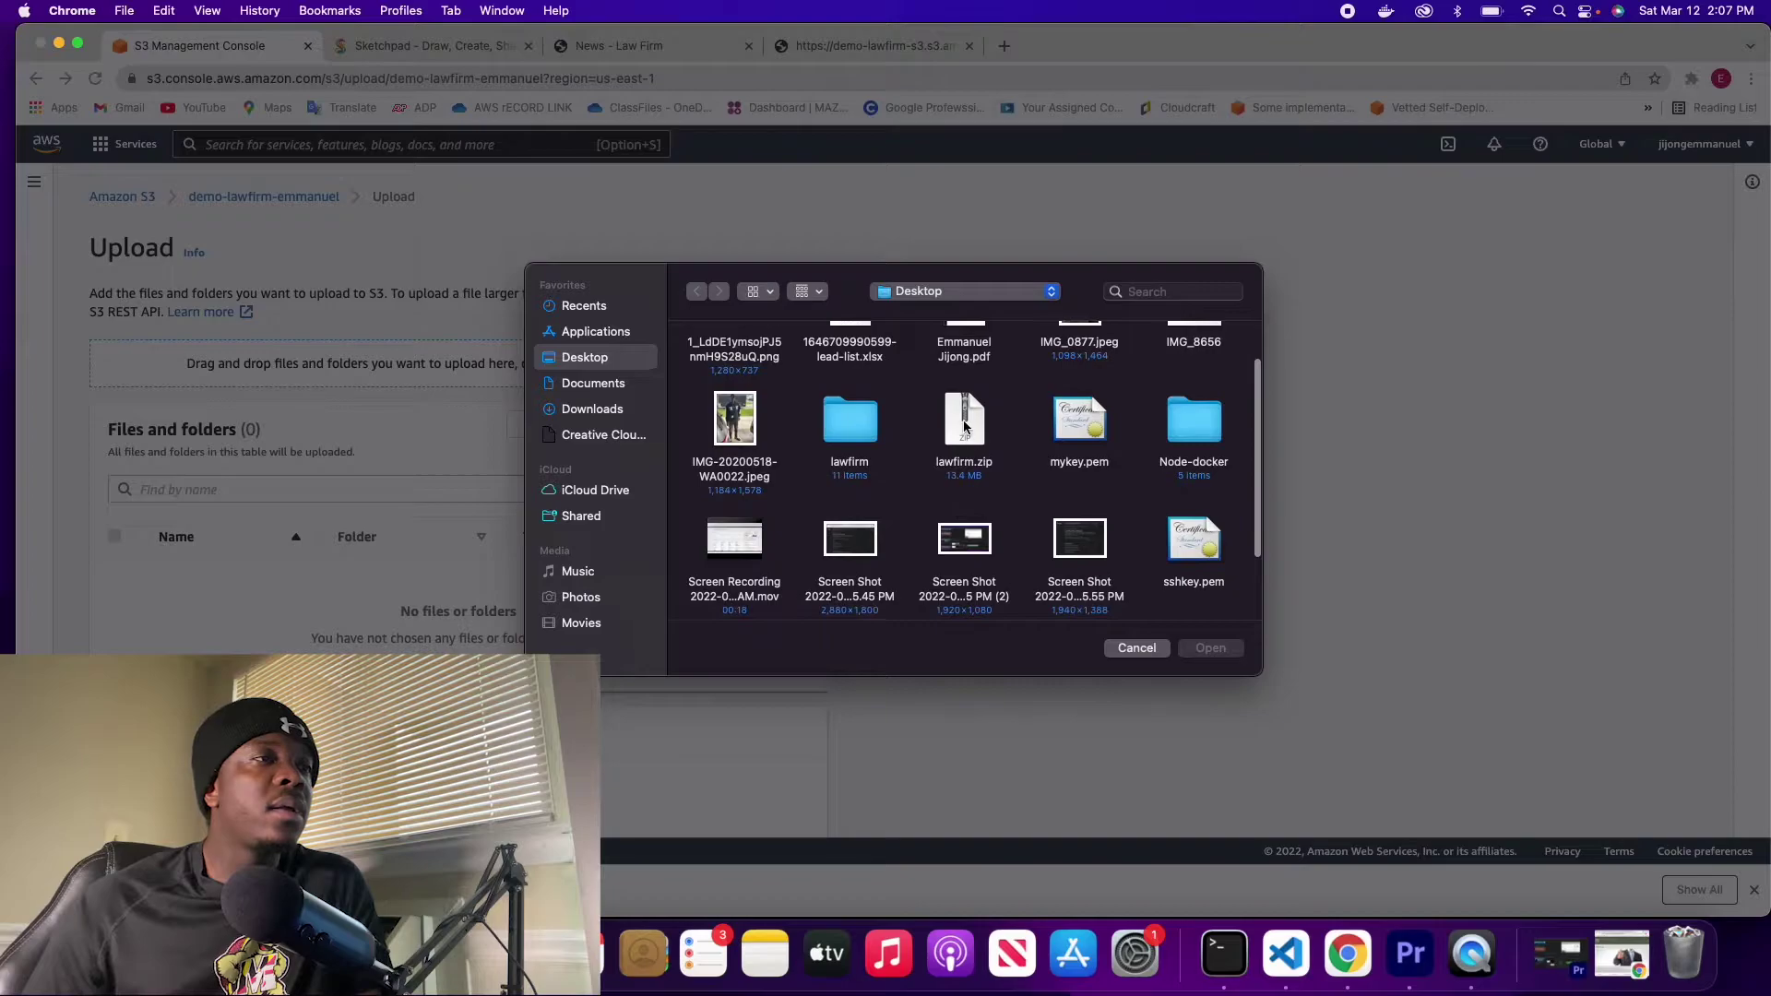
click(965, 427)
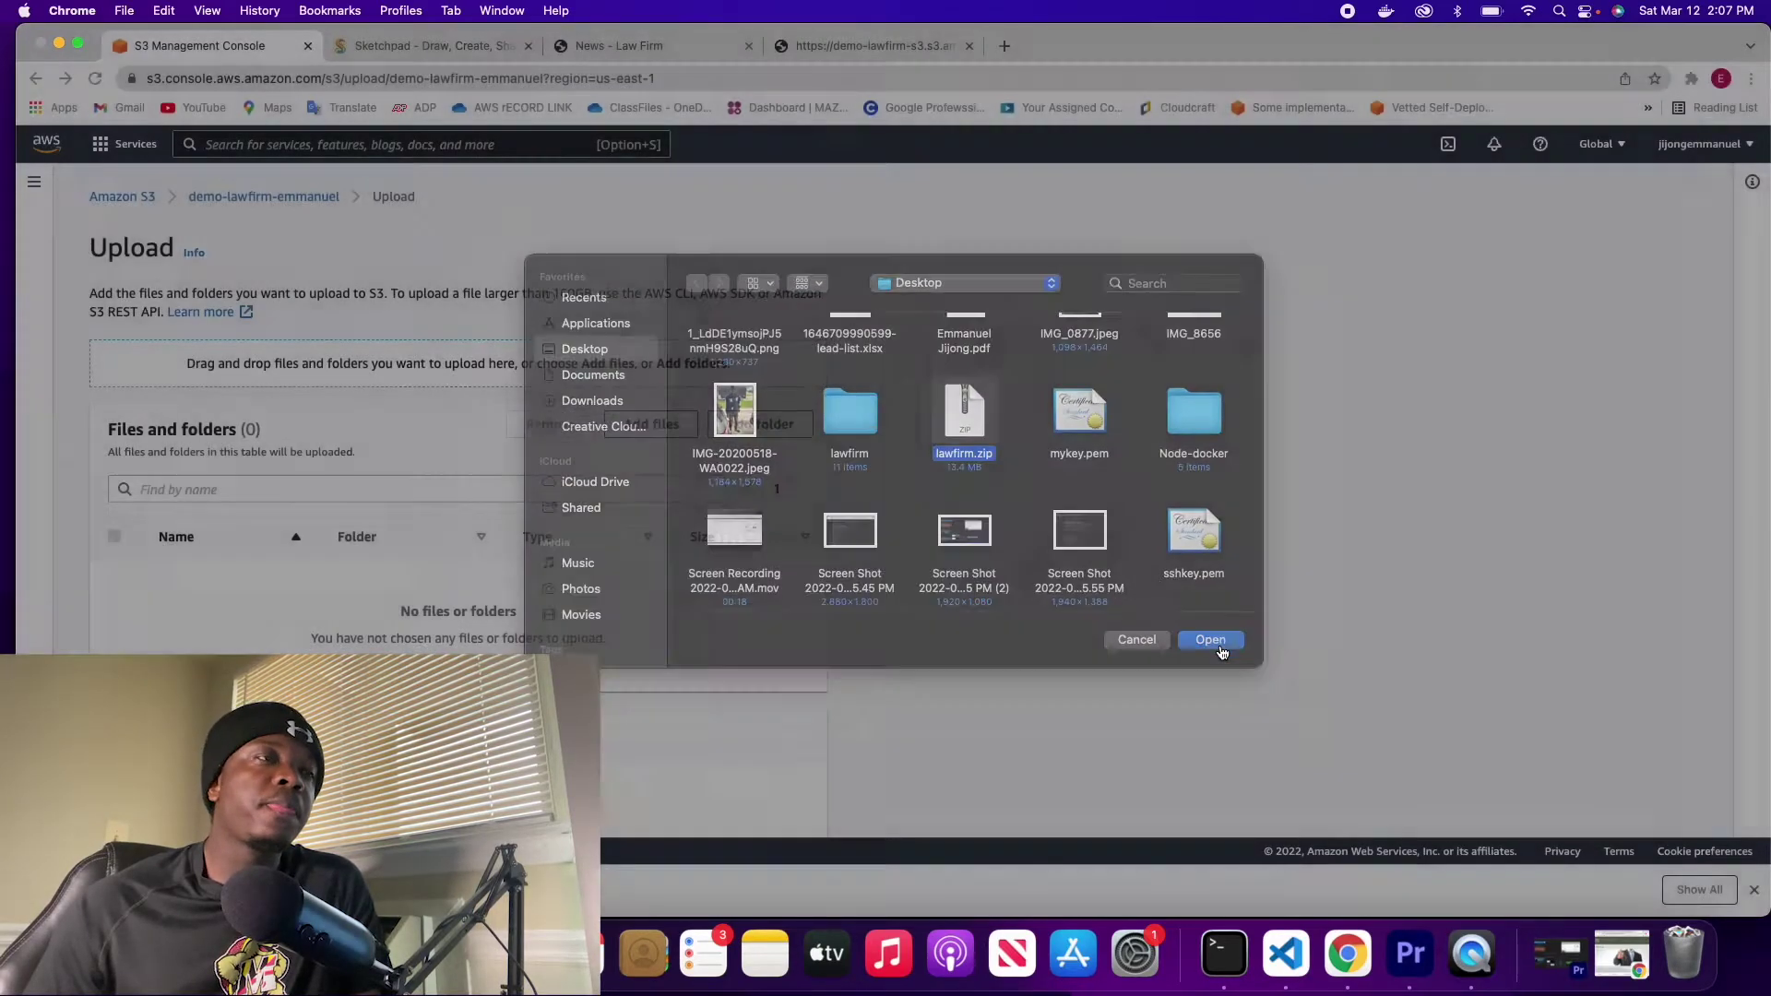
click(1219, 649)
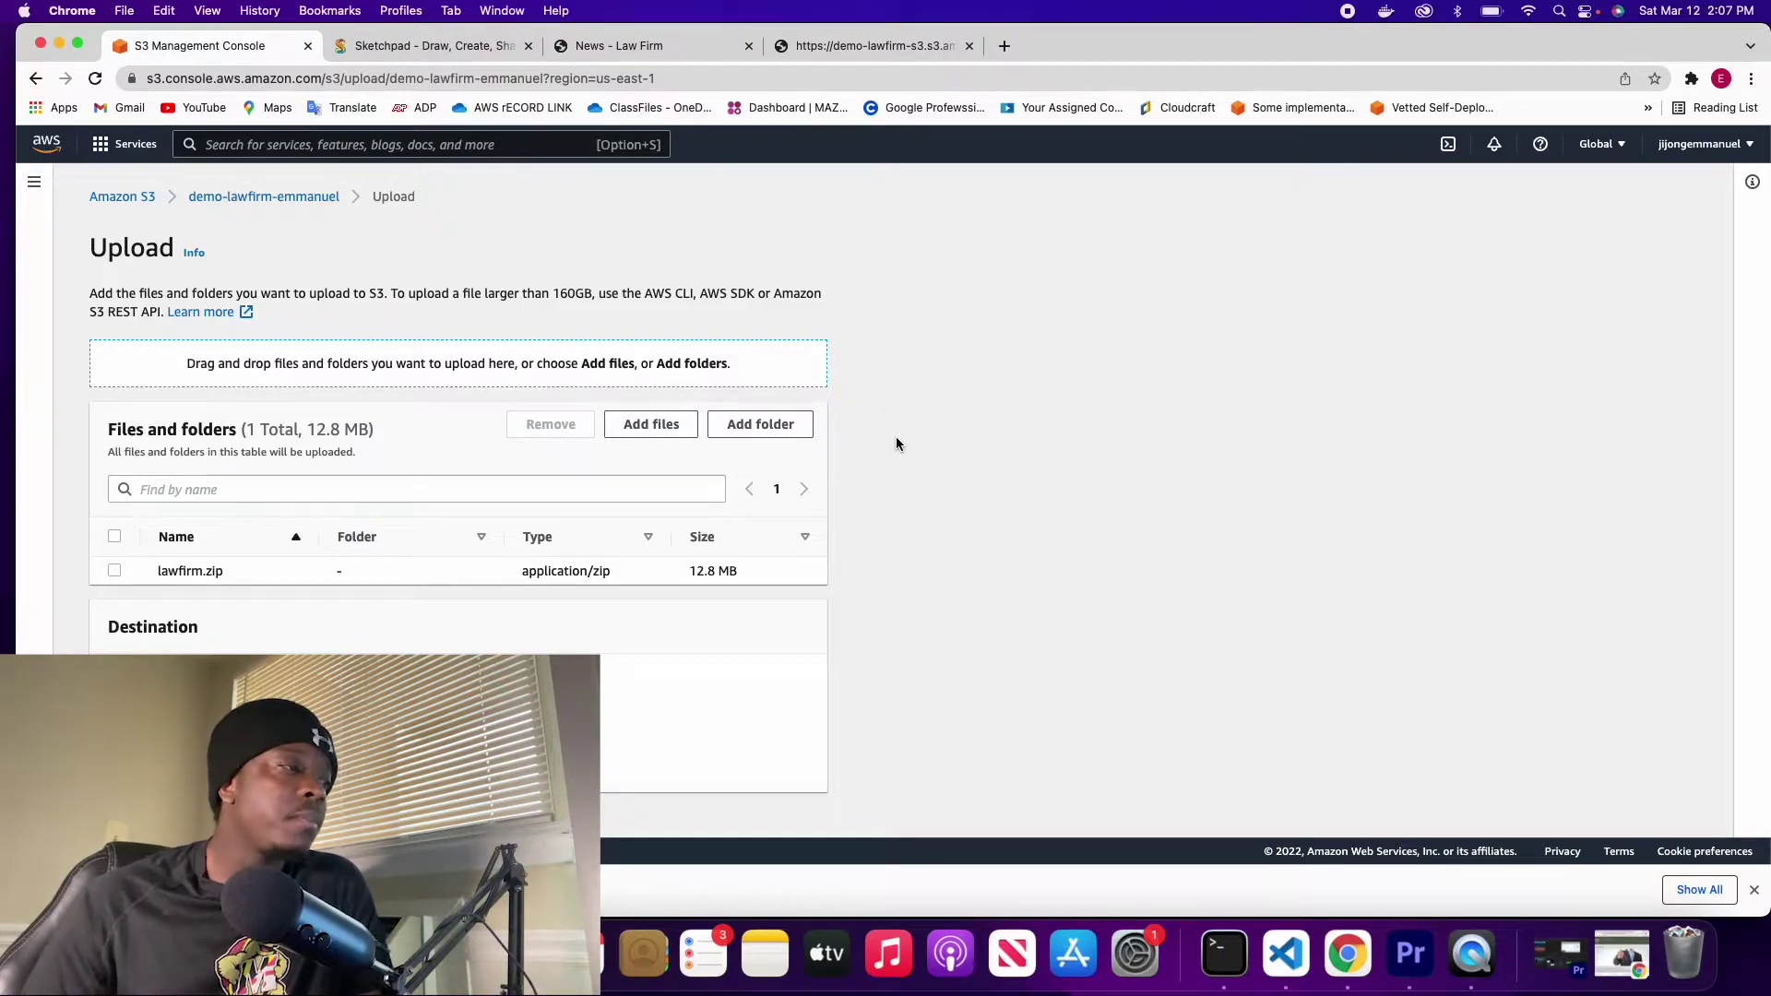
scroll(724, 649, down, 3)
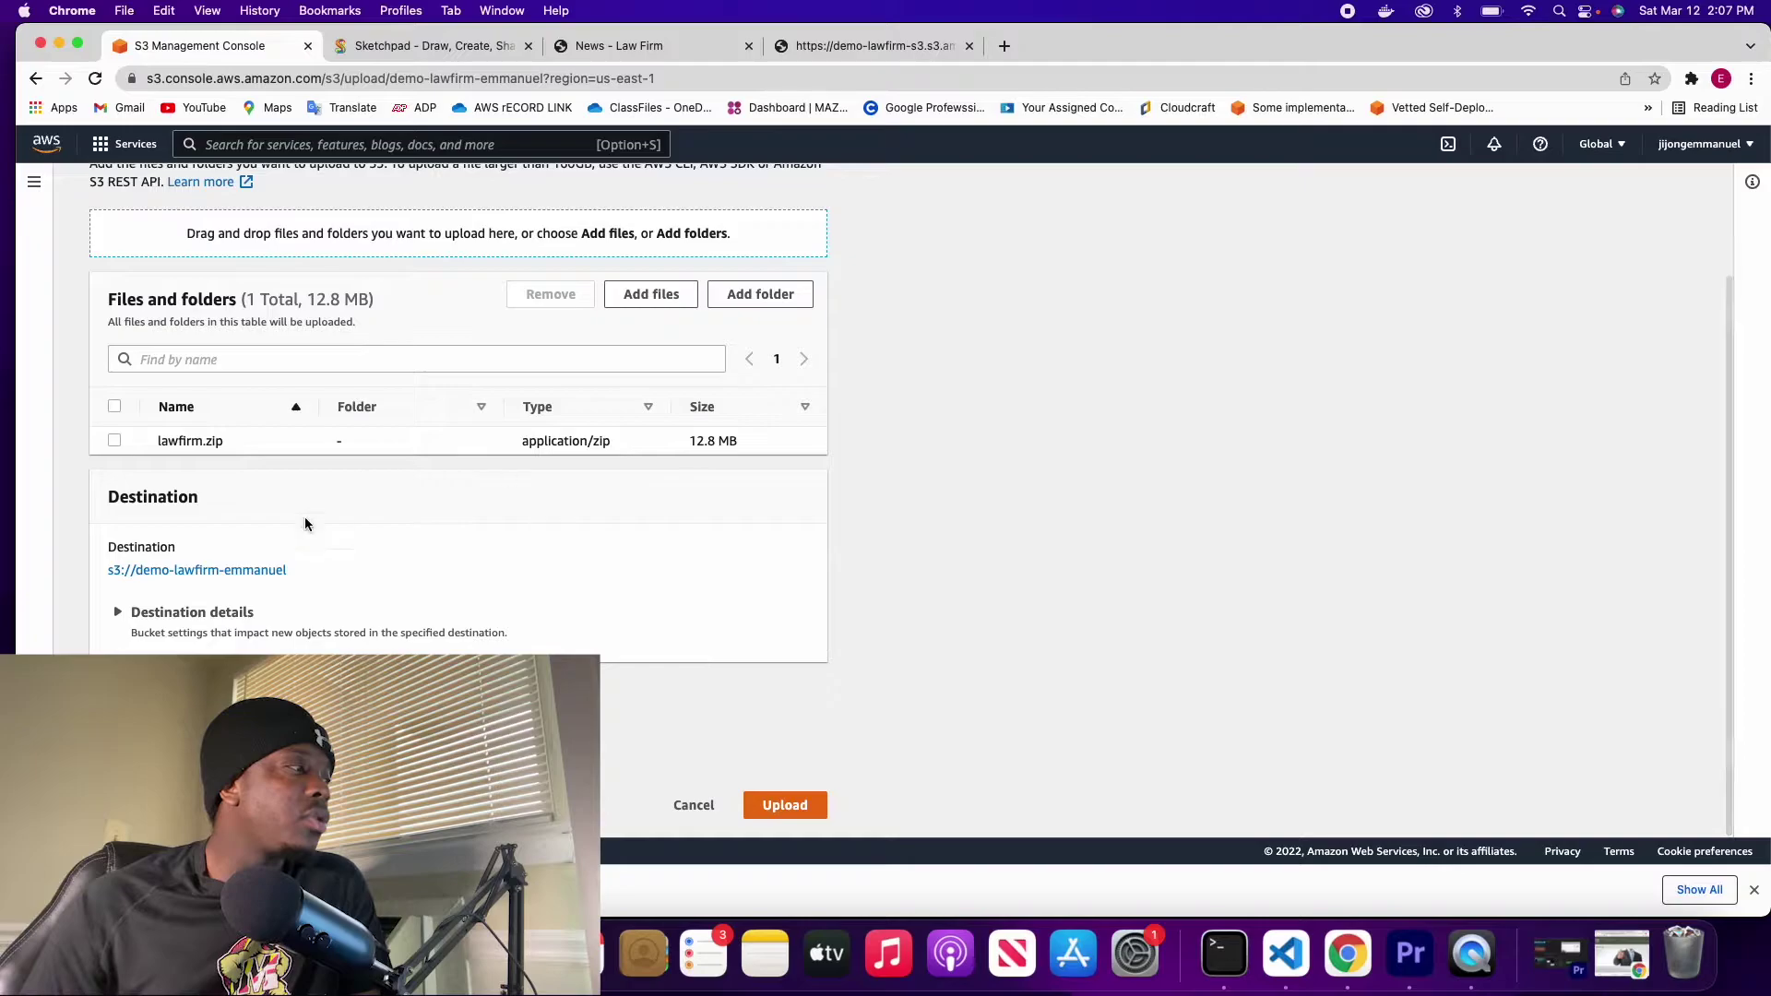
click(784, 807)
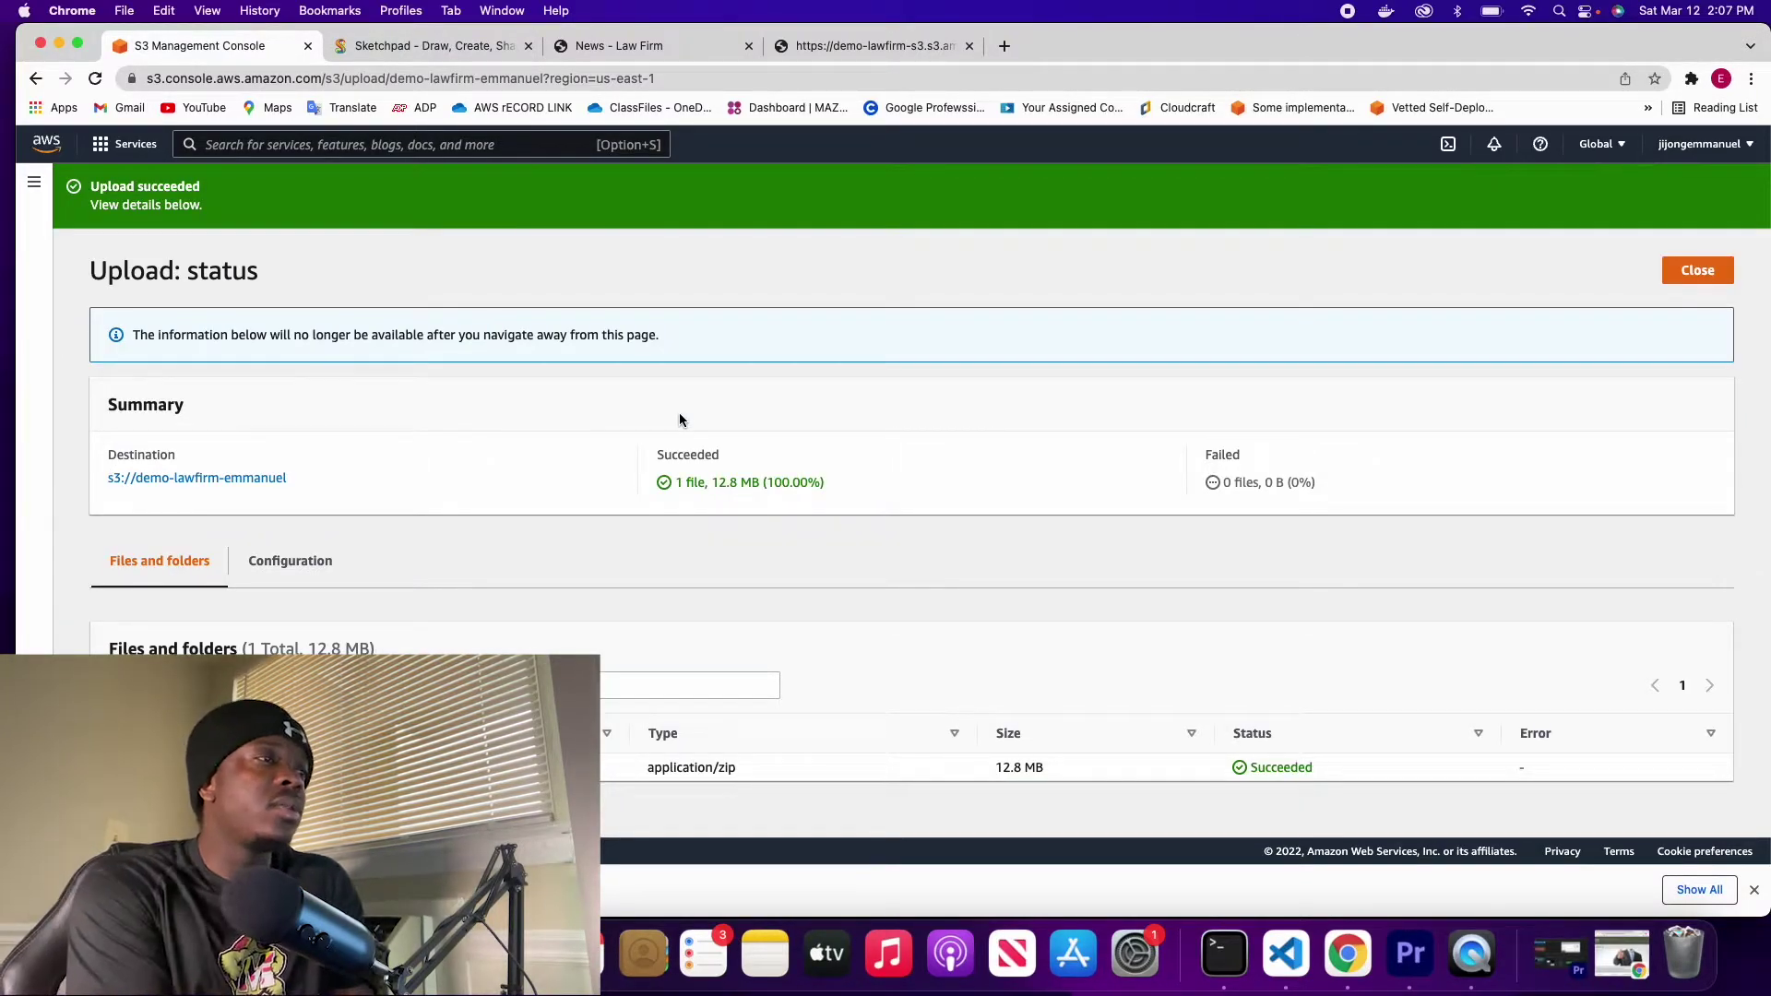
click(1695, 270)
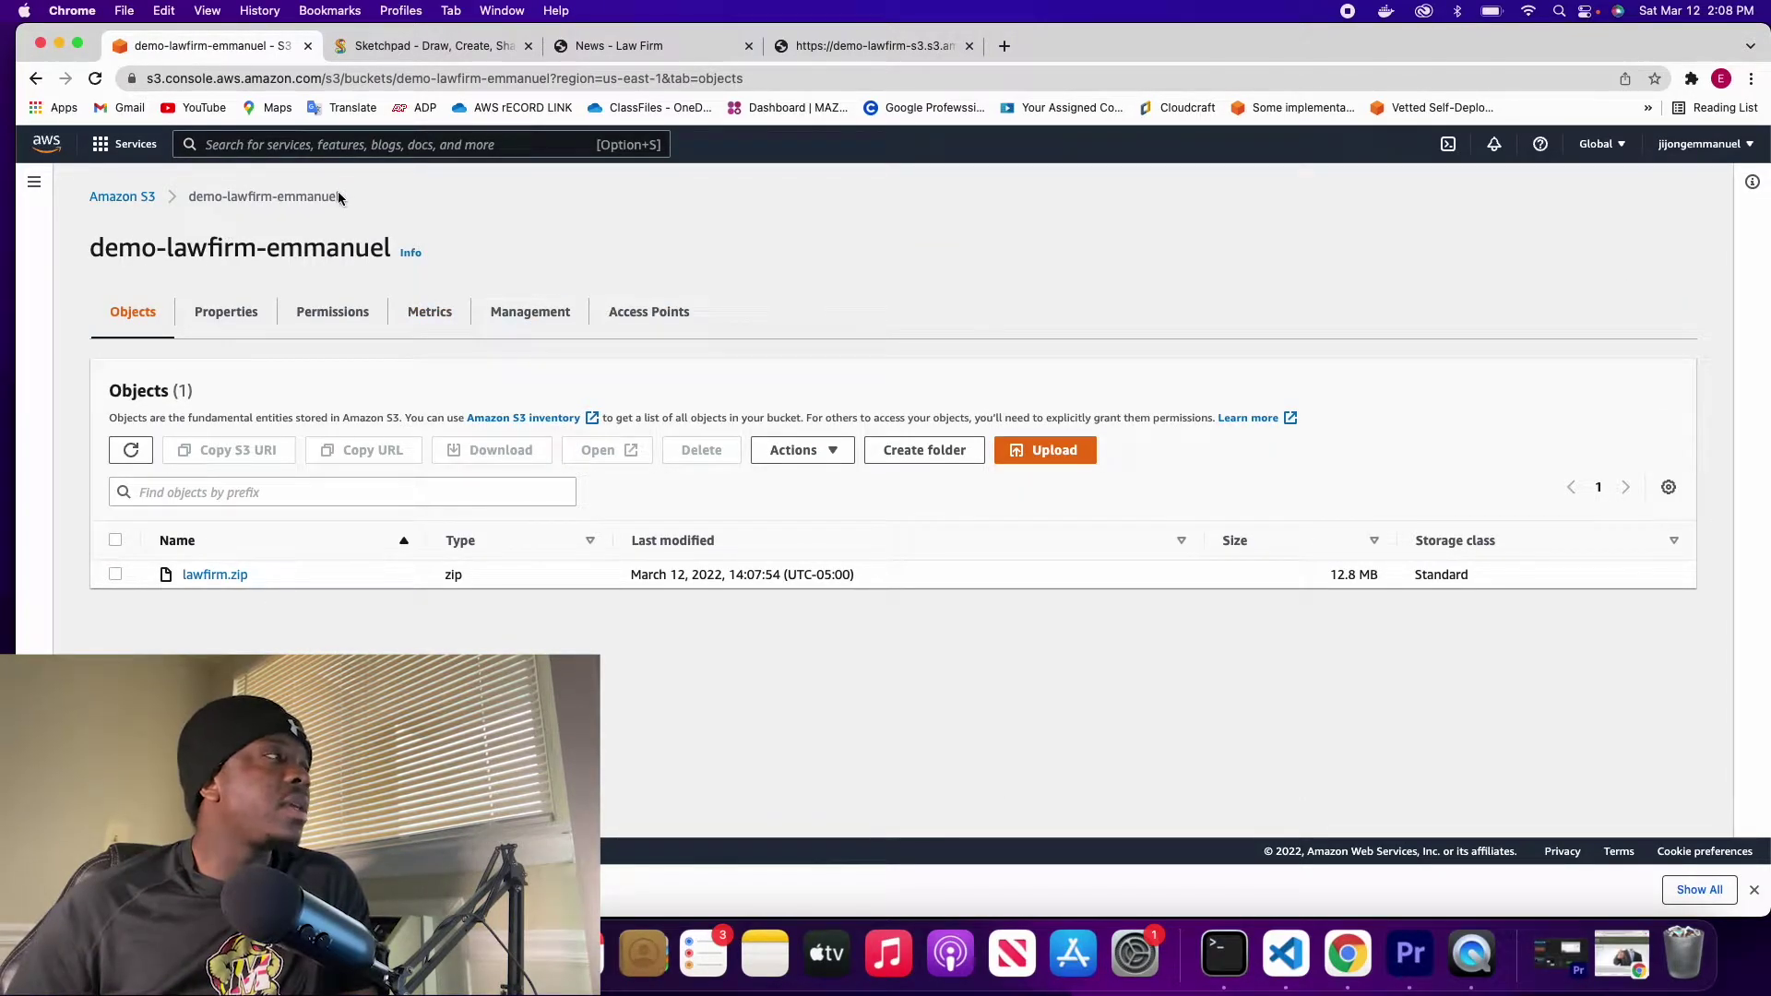
Step: Check the bucket name and the uploaded lawfirm.zip in the object list, look at the desktop files and return to the bucket page
drag(224, 190, 192, 191)
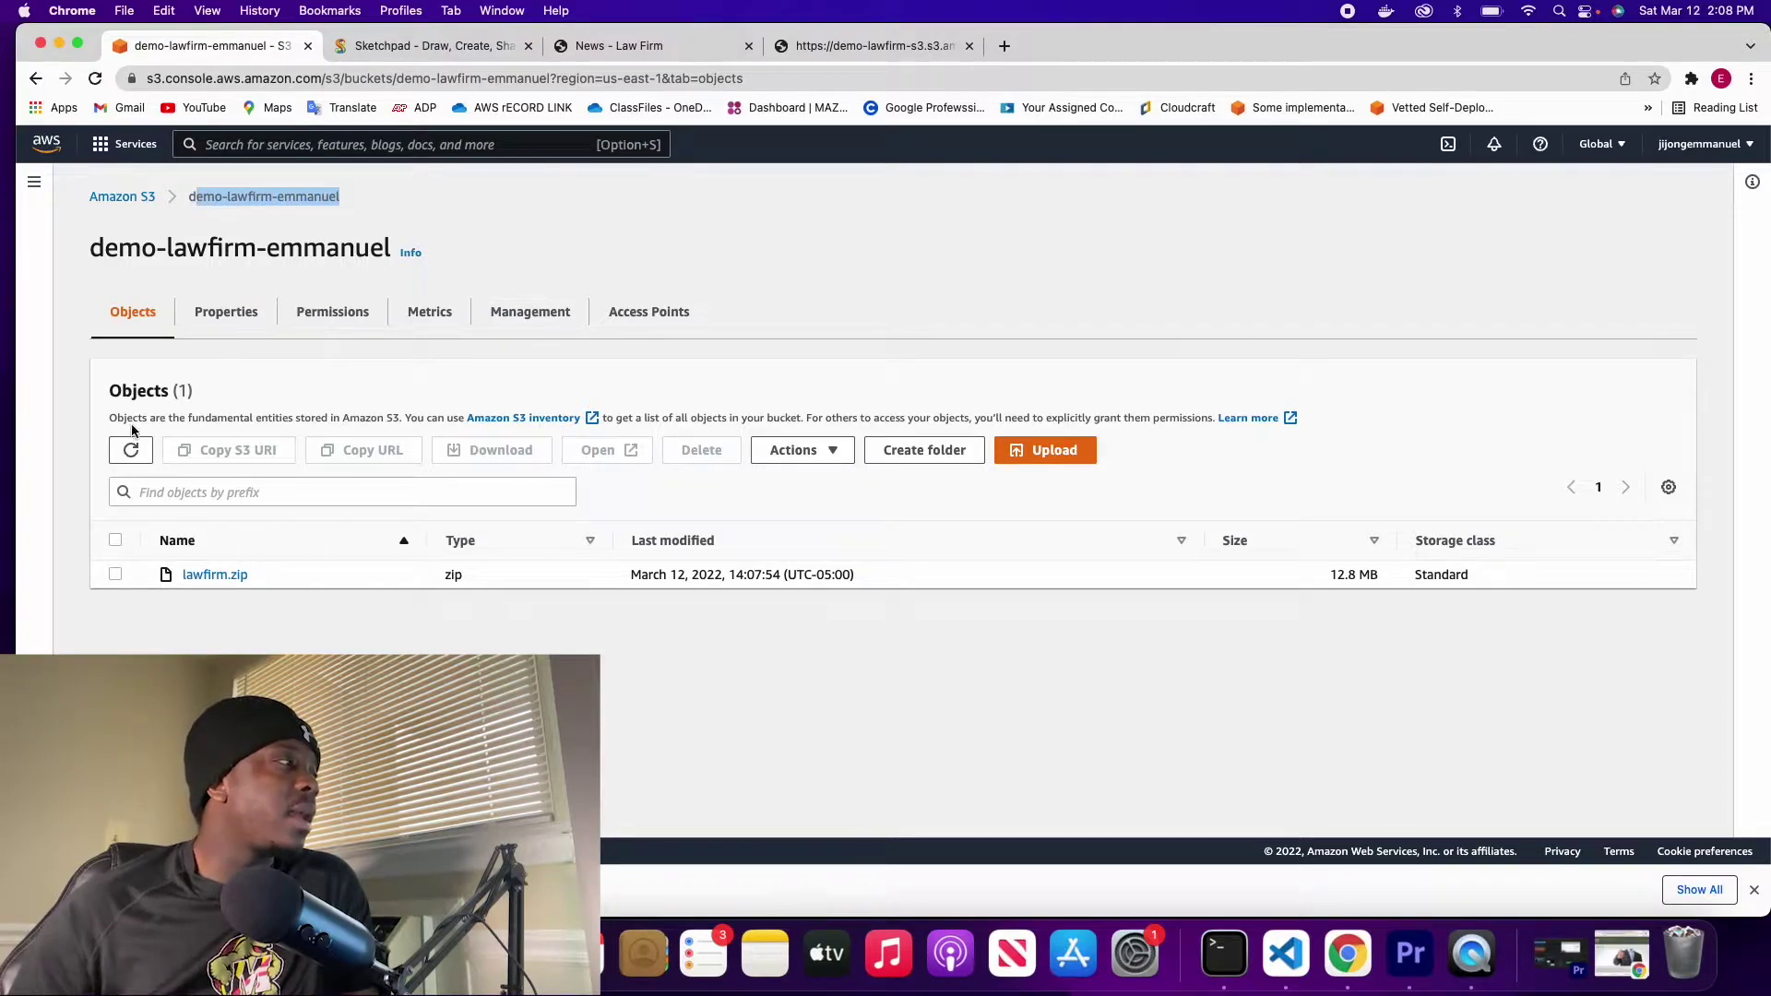
drag(166, 393, 112, 391)
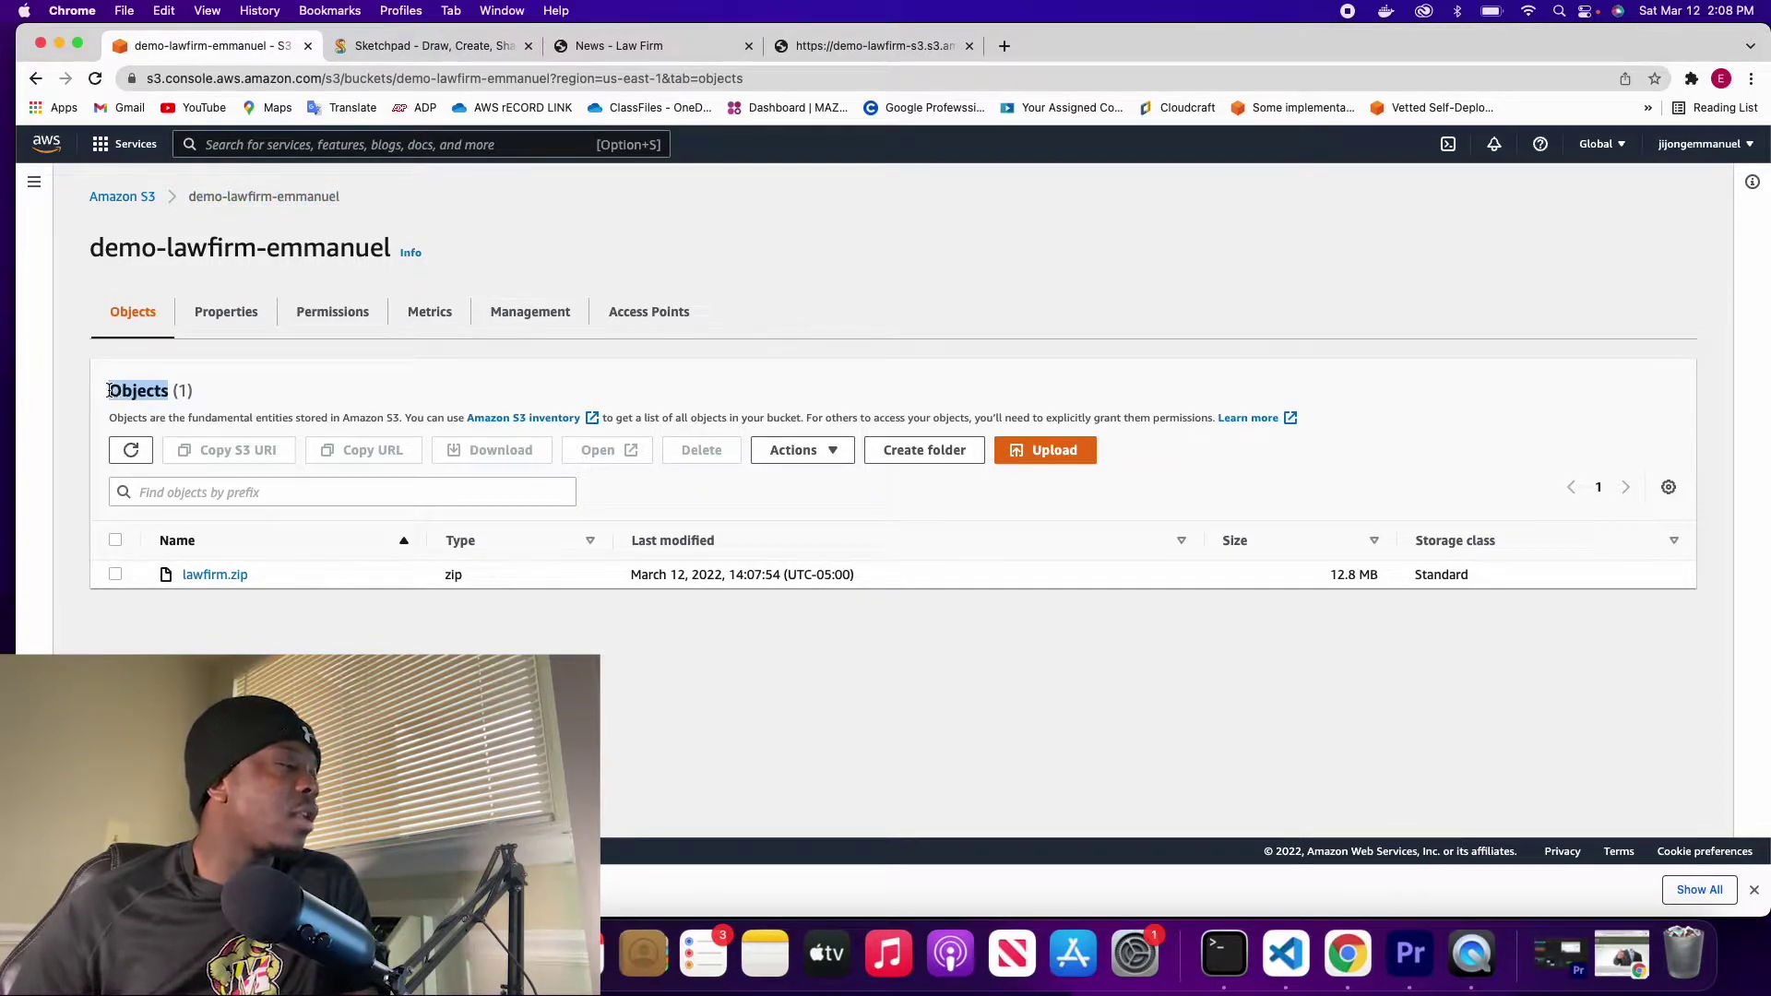
drag(259, 575, 195, 574)
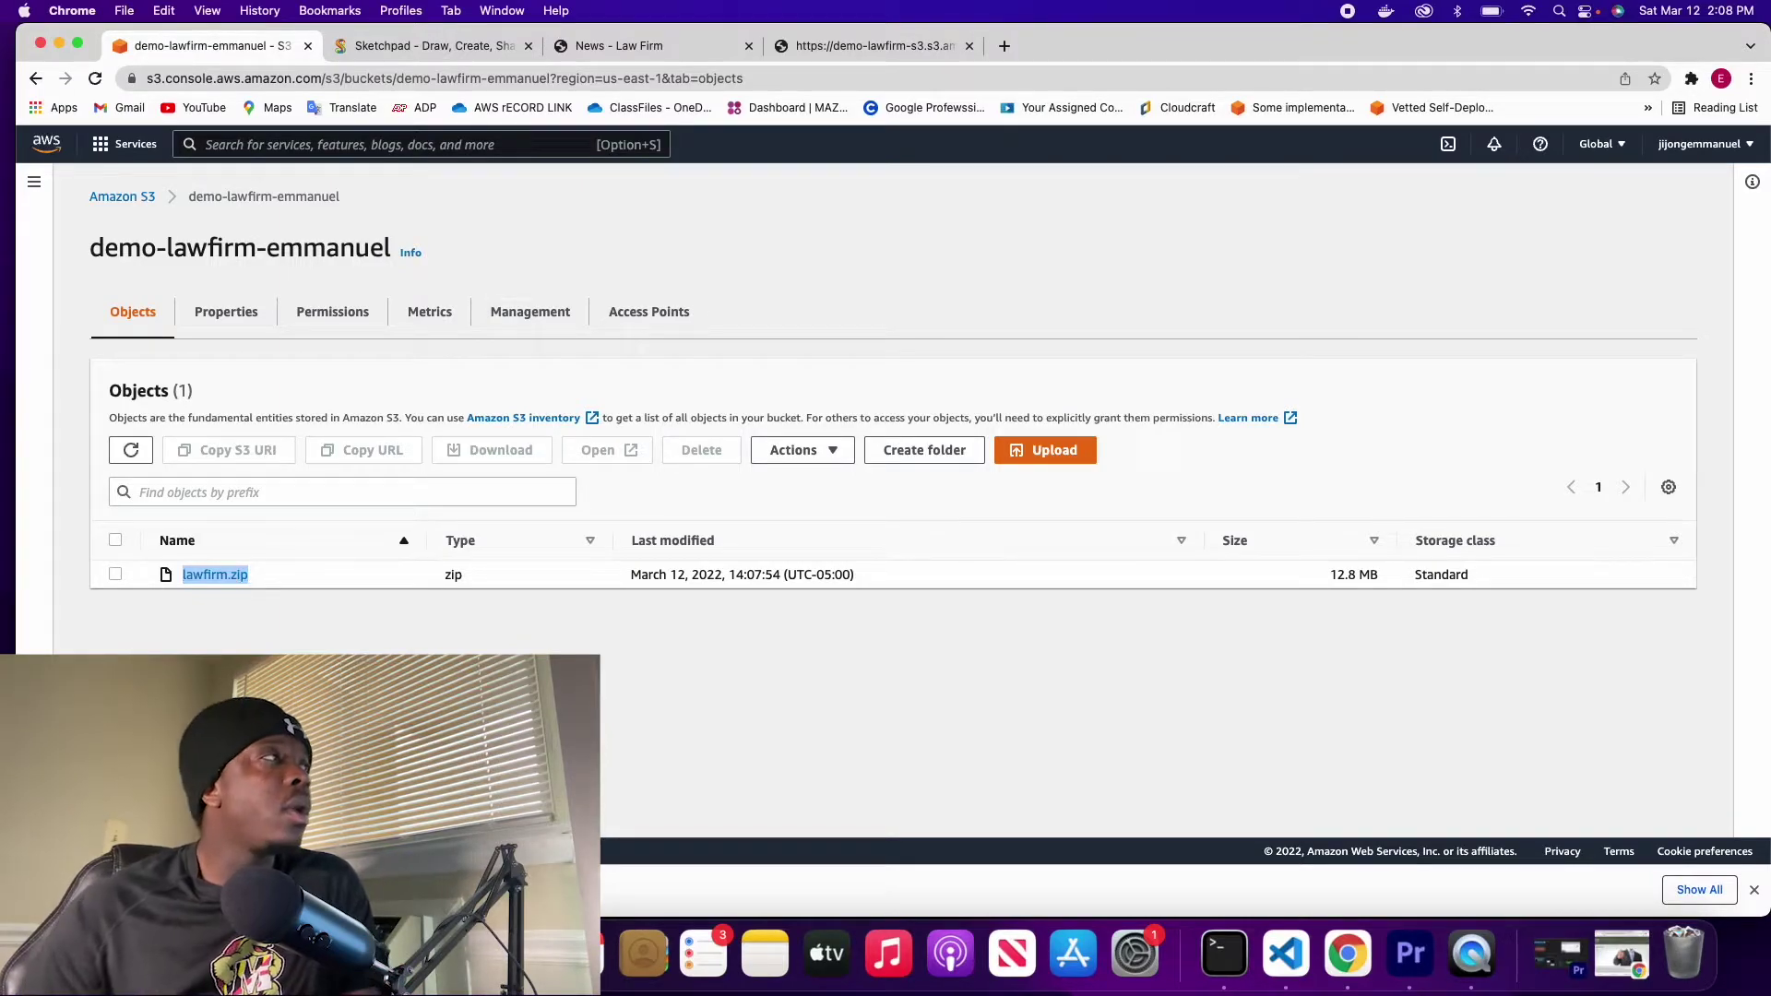
click(60, 45)
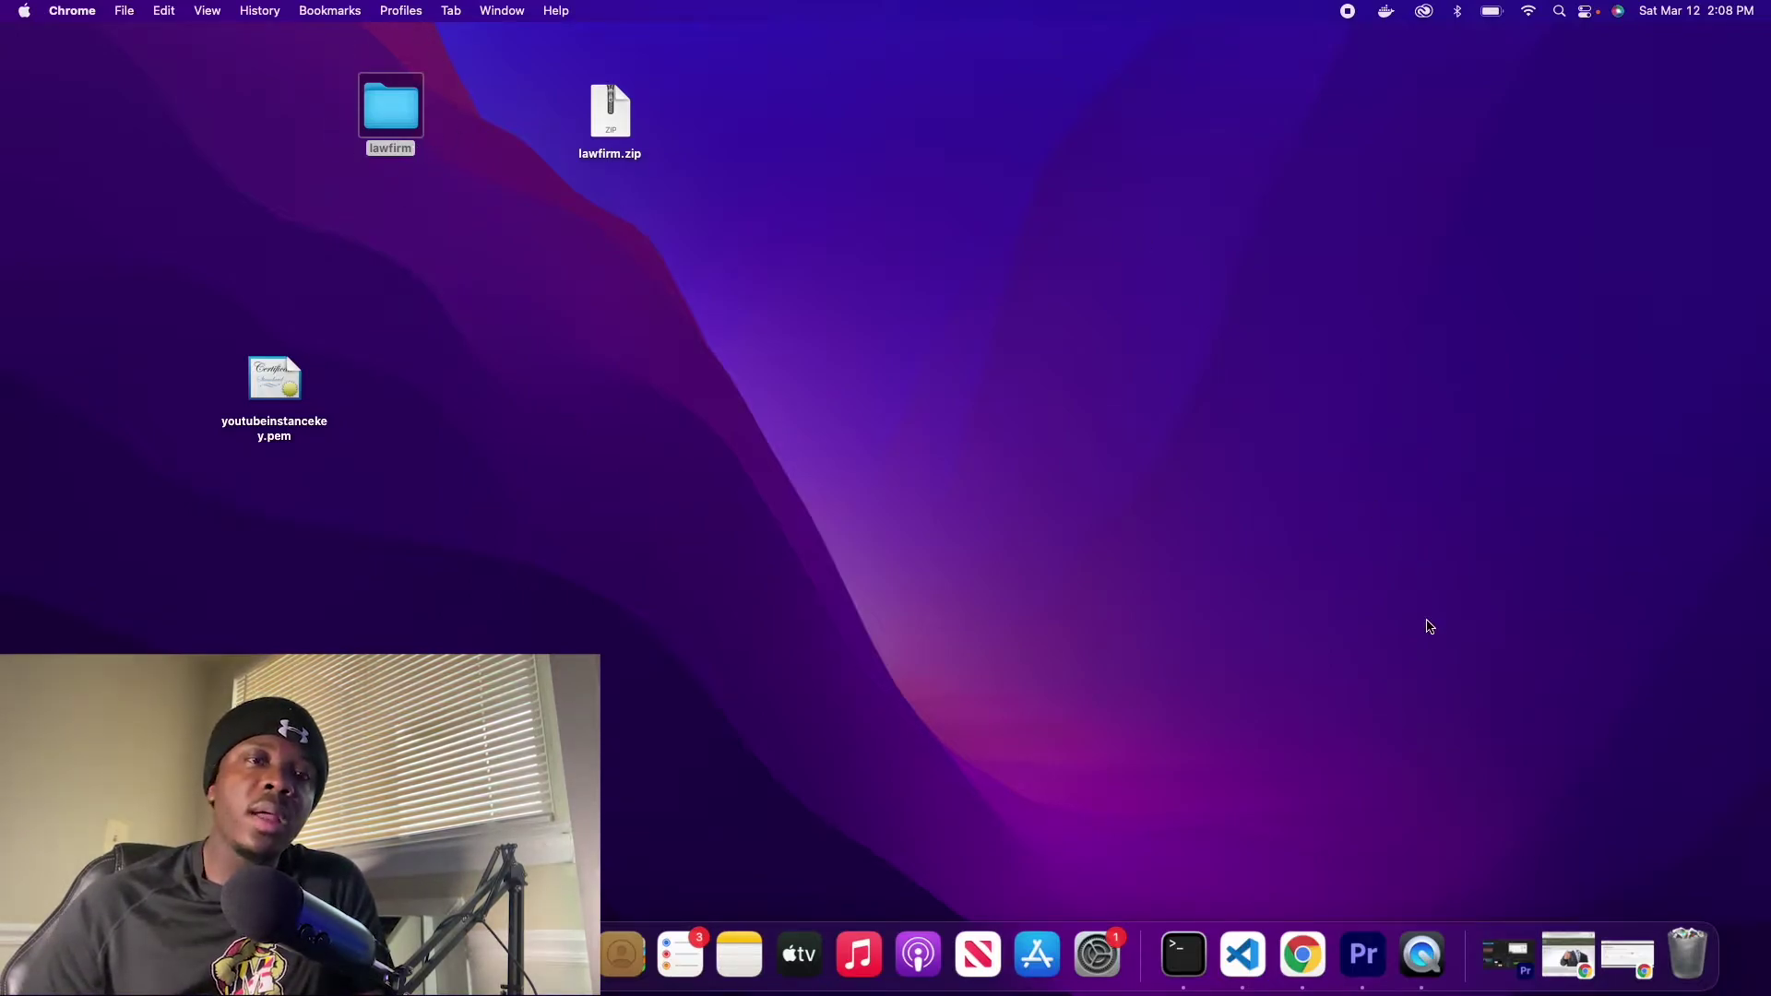
click(1628, 954)
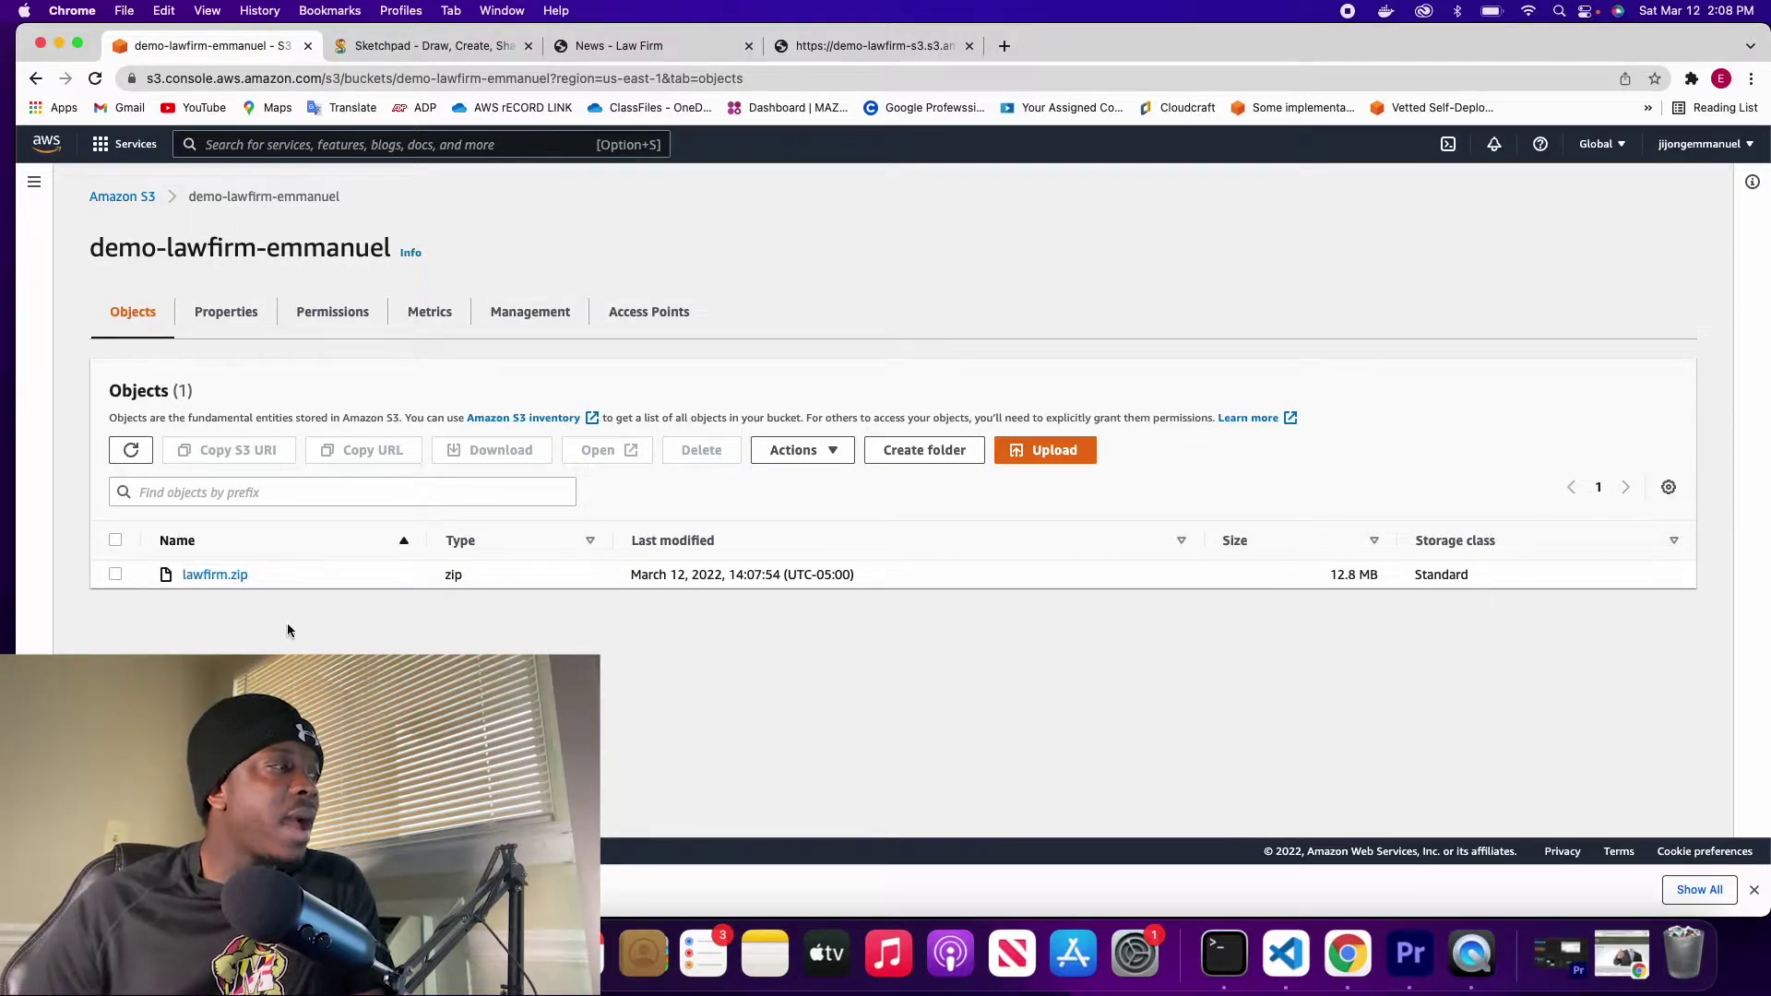
Step: Copy the object URL of lawfirm.zip, load it in a new browser tab and examine the response code
click(211, 577)
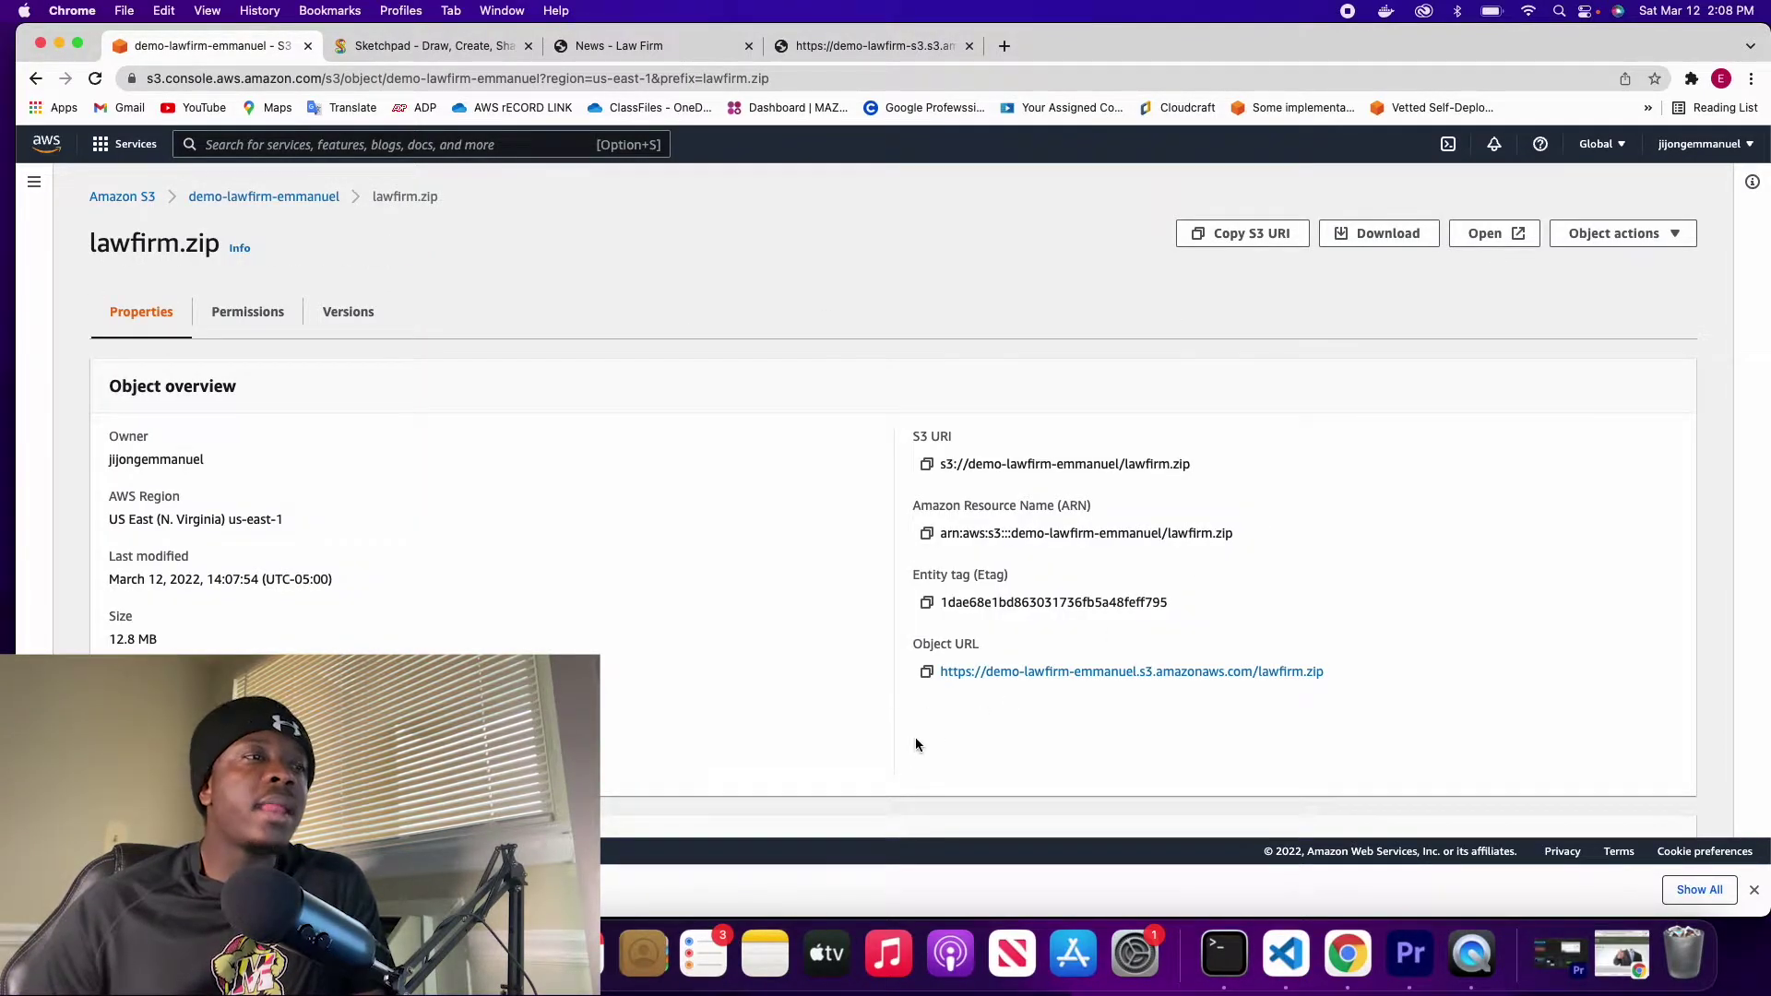
click(926, 671)
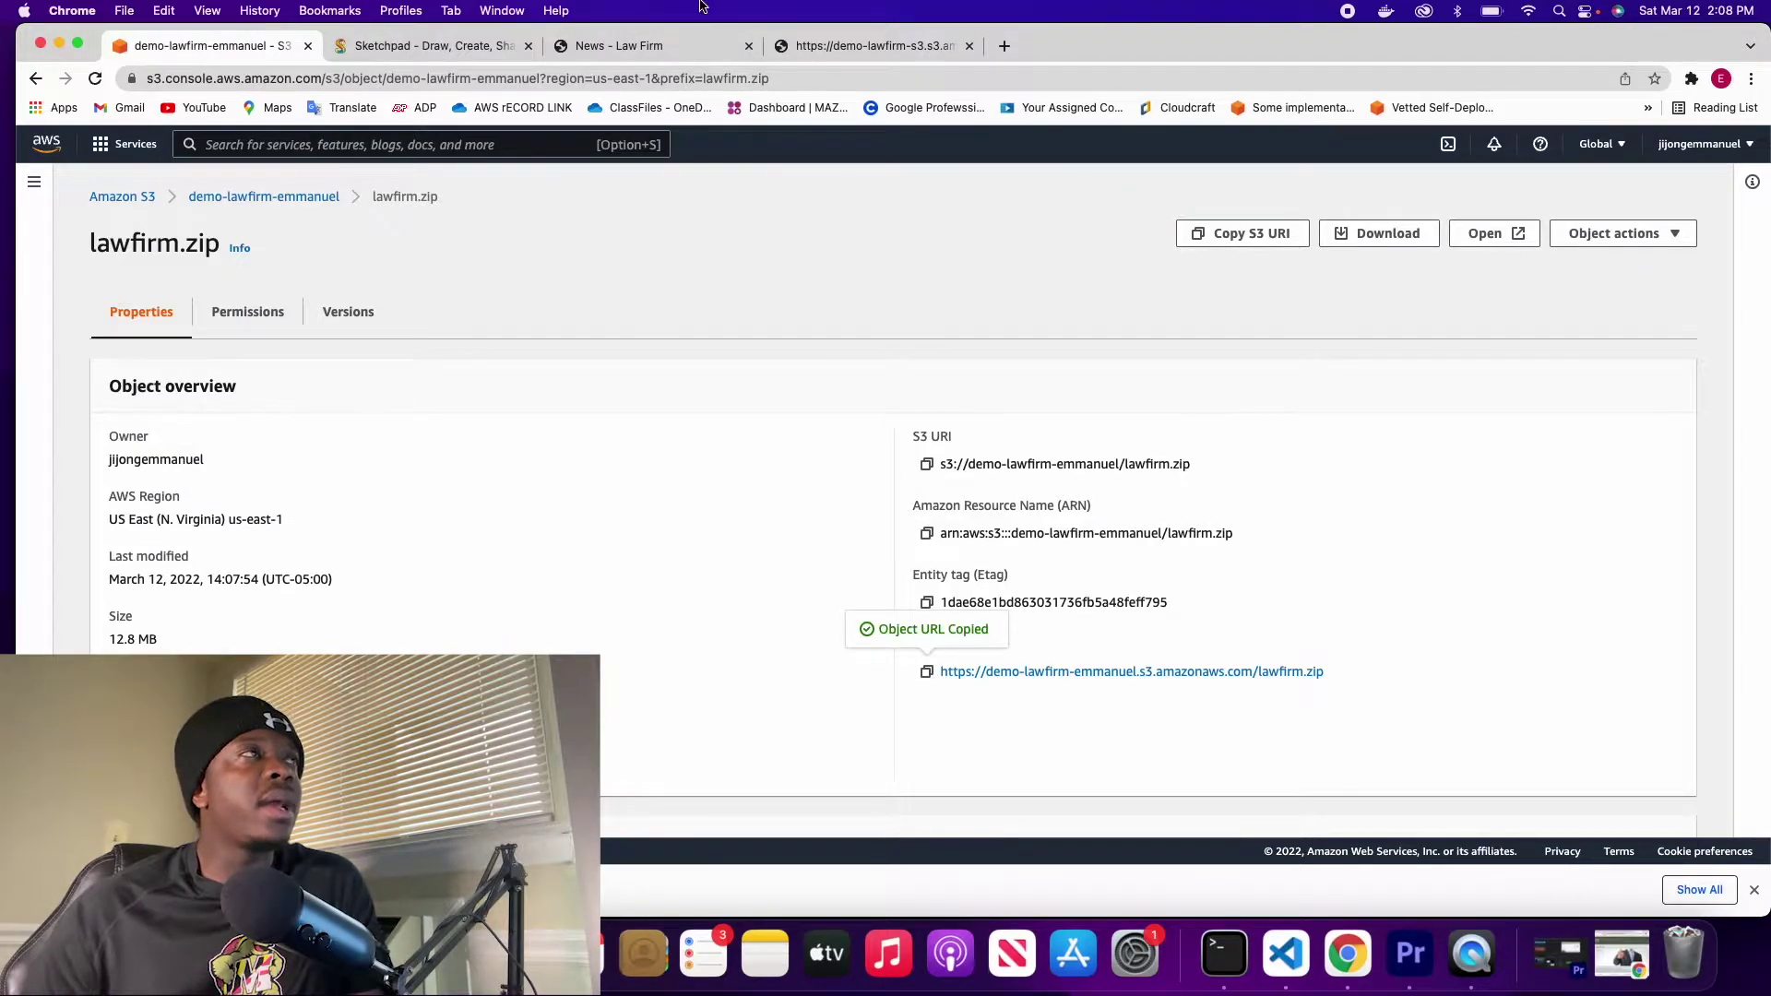
click(1006, 44)
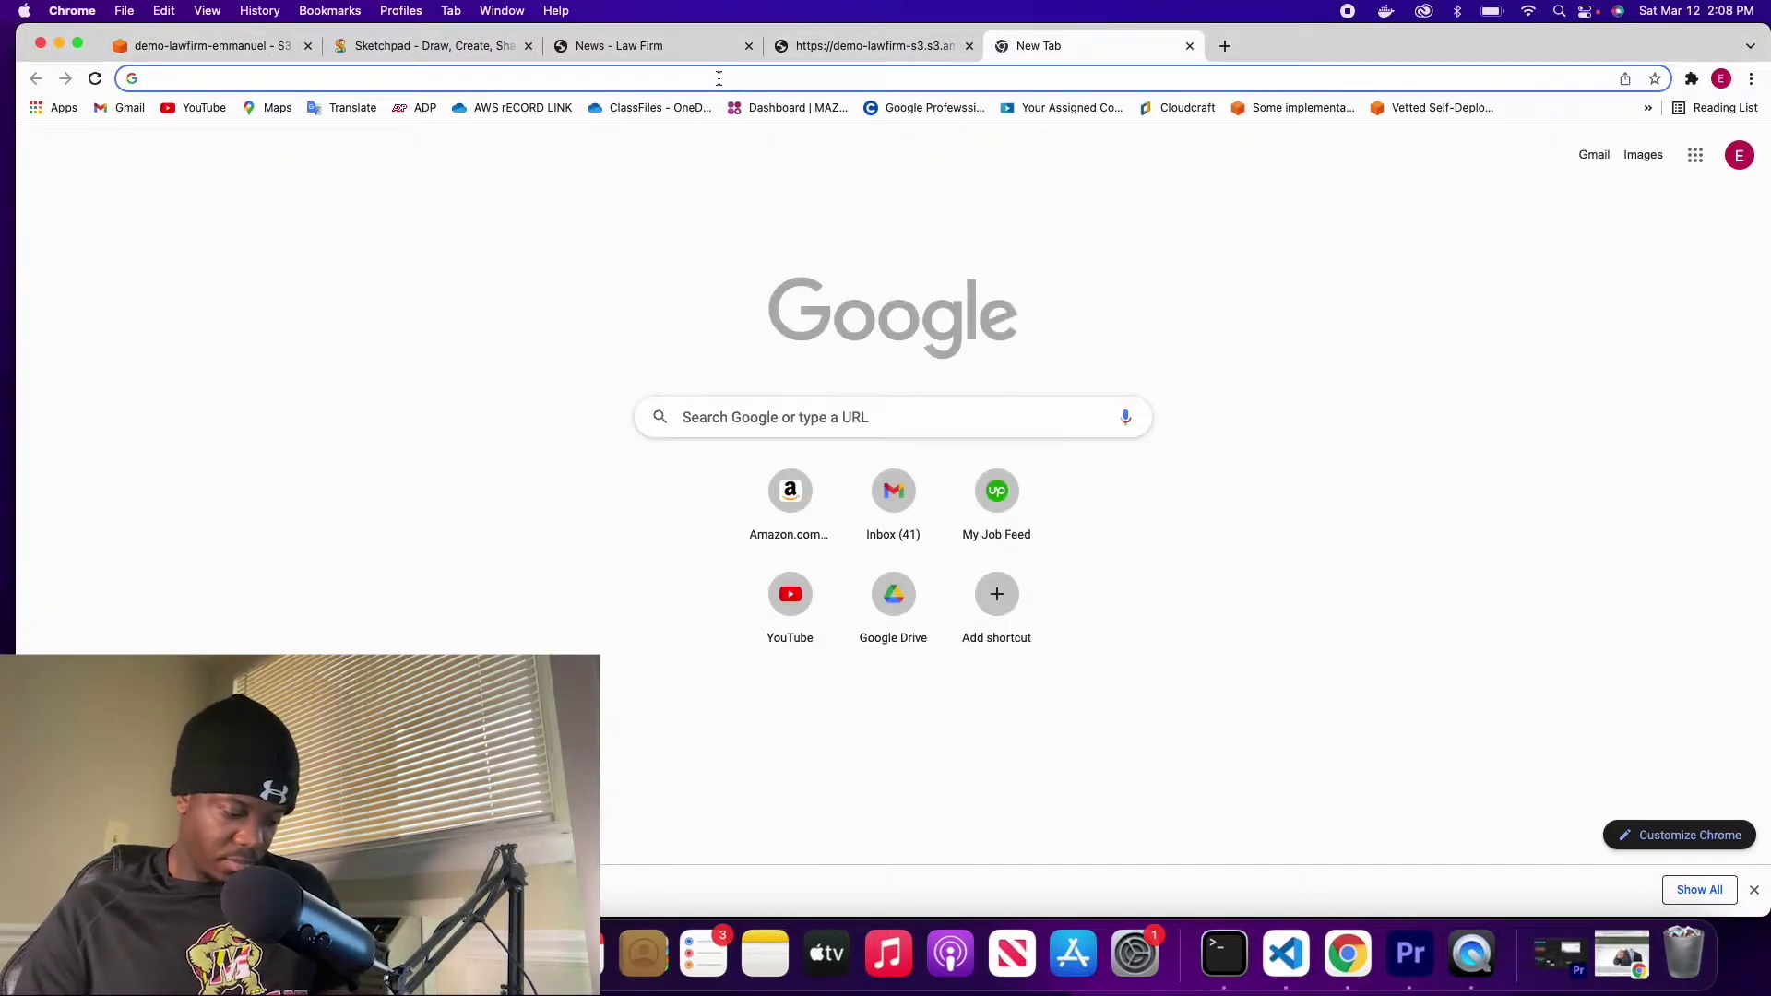
key(super+v)
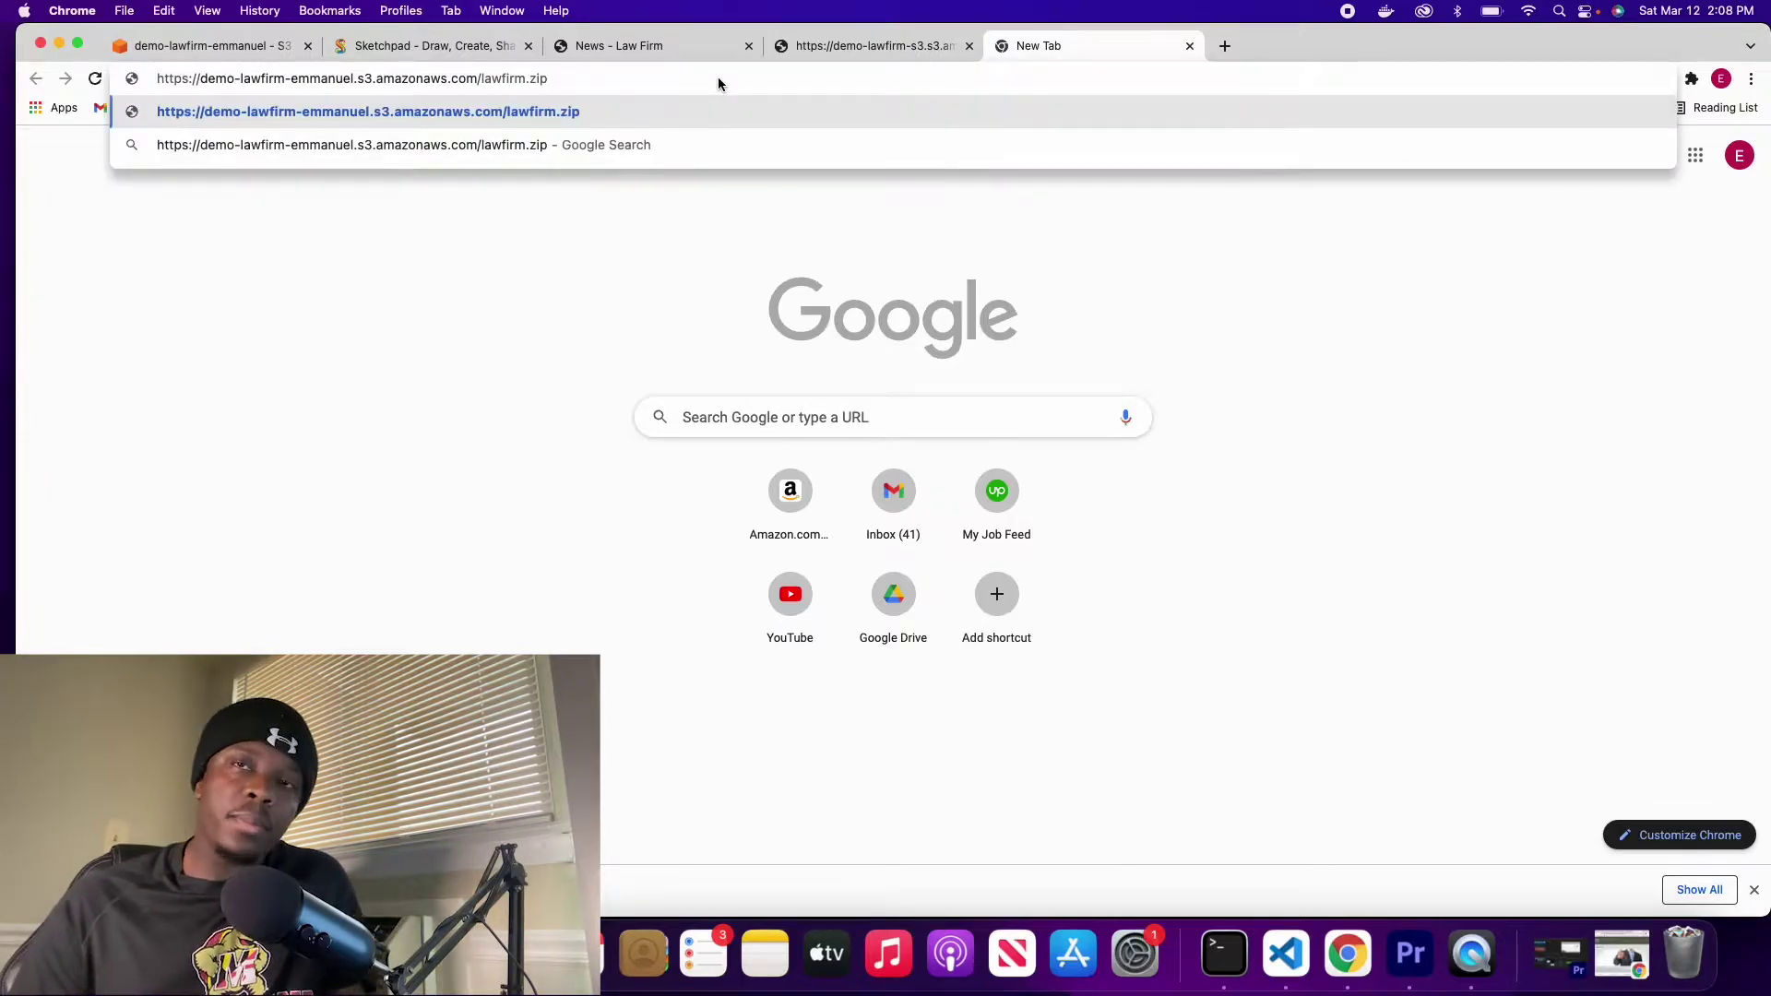
key(Return)
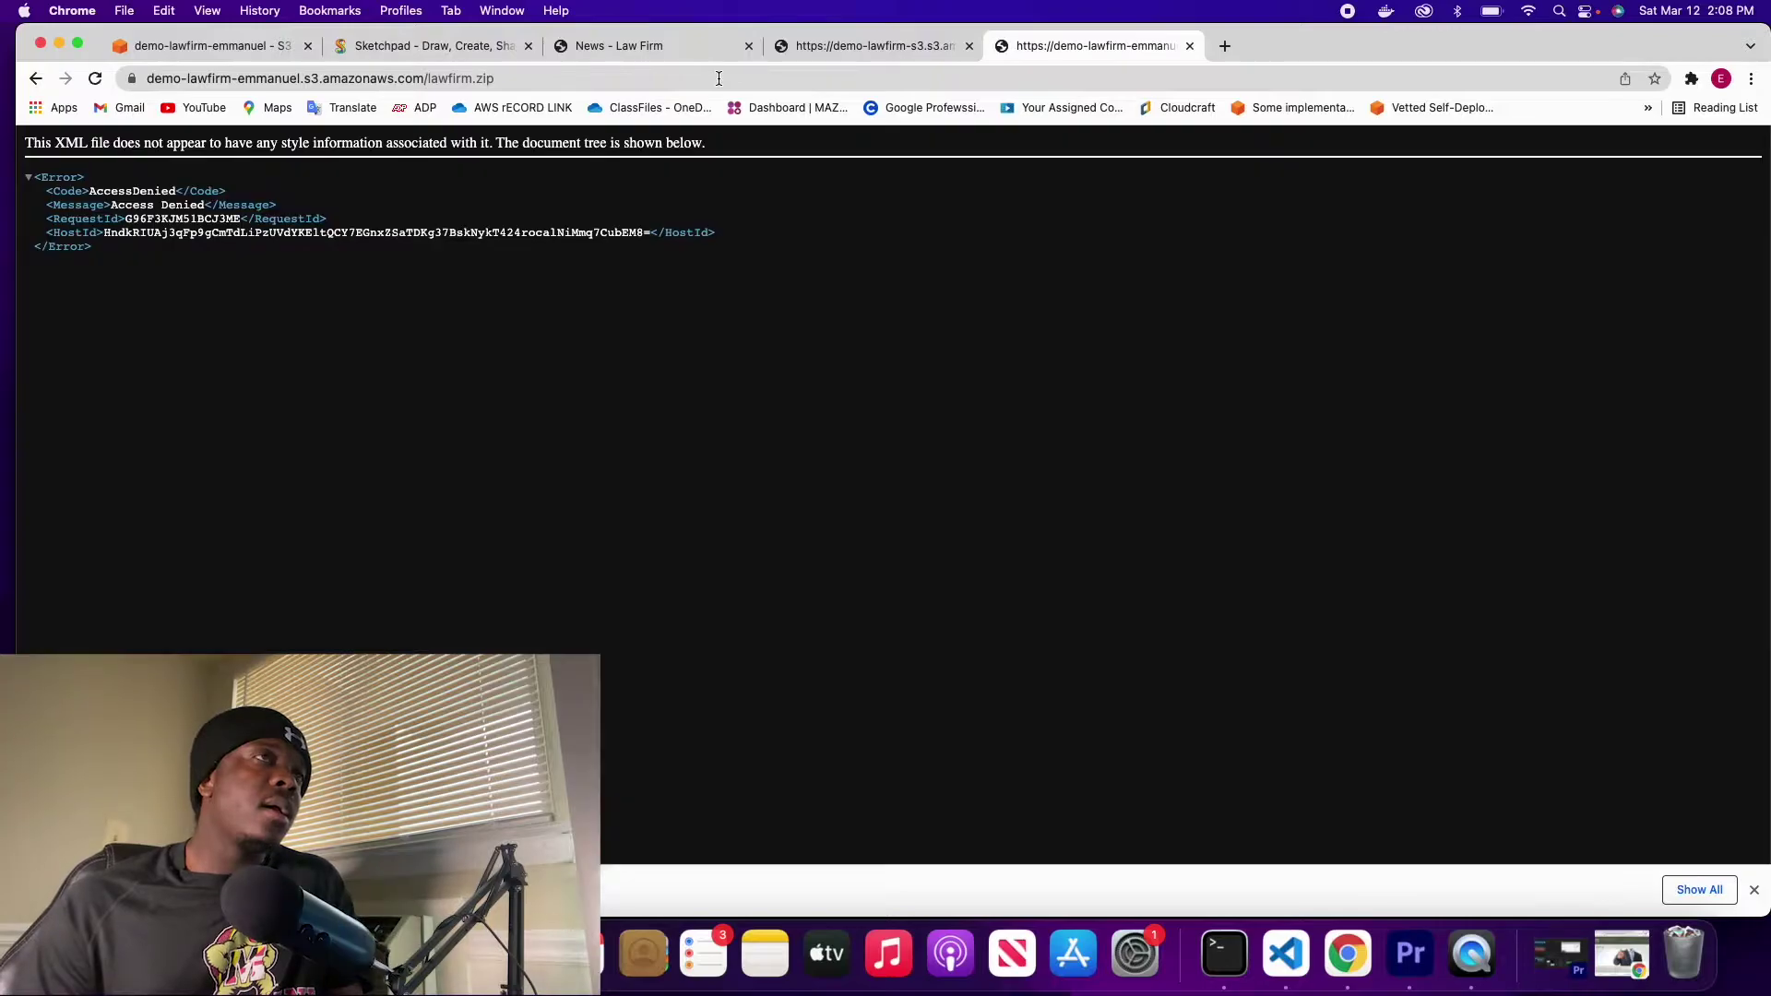
drag(176, 191, 96, 190)
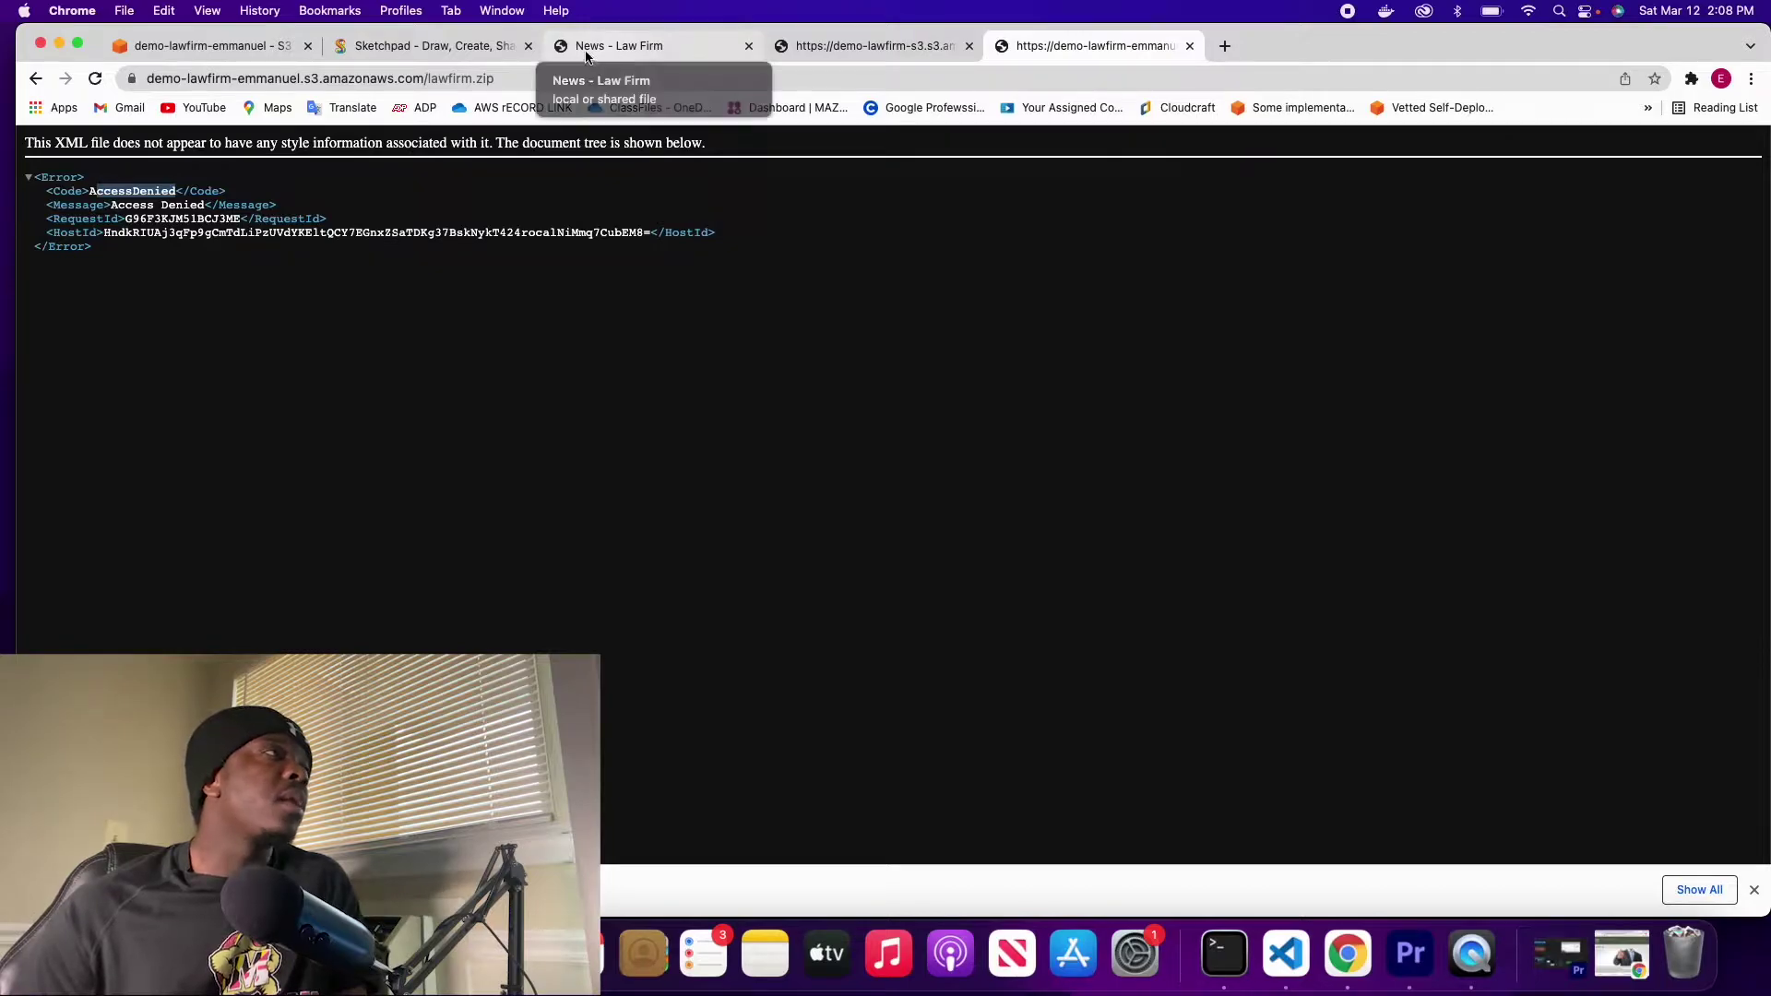
Step: Return to the S3 console, check the bucket's access status in the bucket list and reopen the demo-lawfirm bucket
click(878, 46)
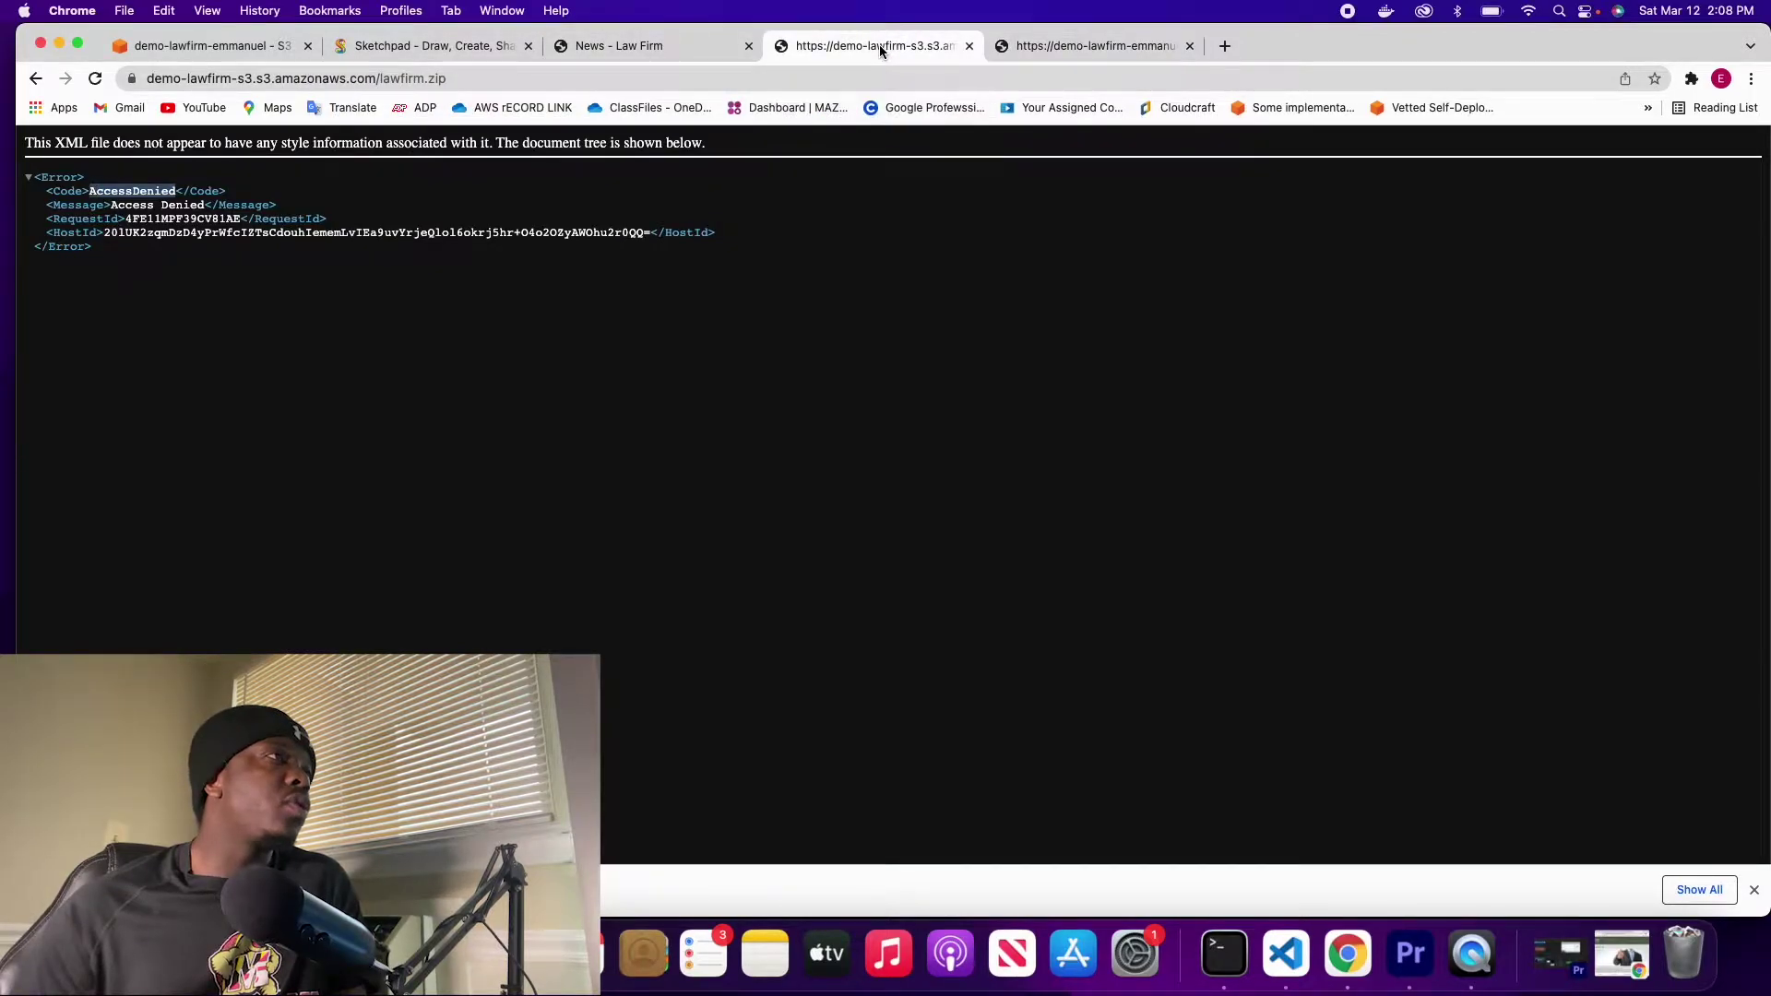
click(628, 43)
click(194, 46)
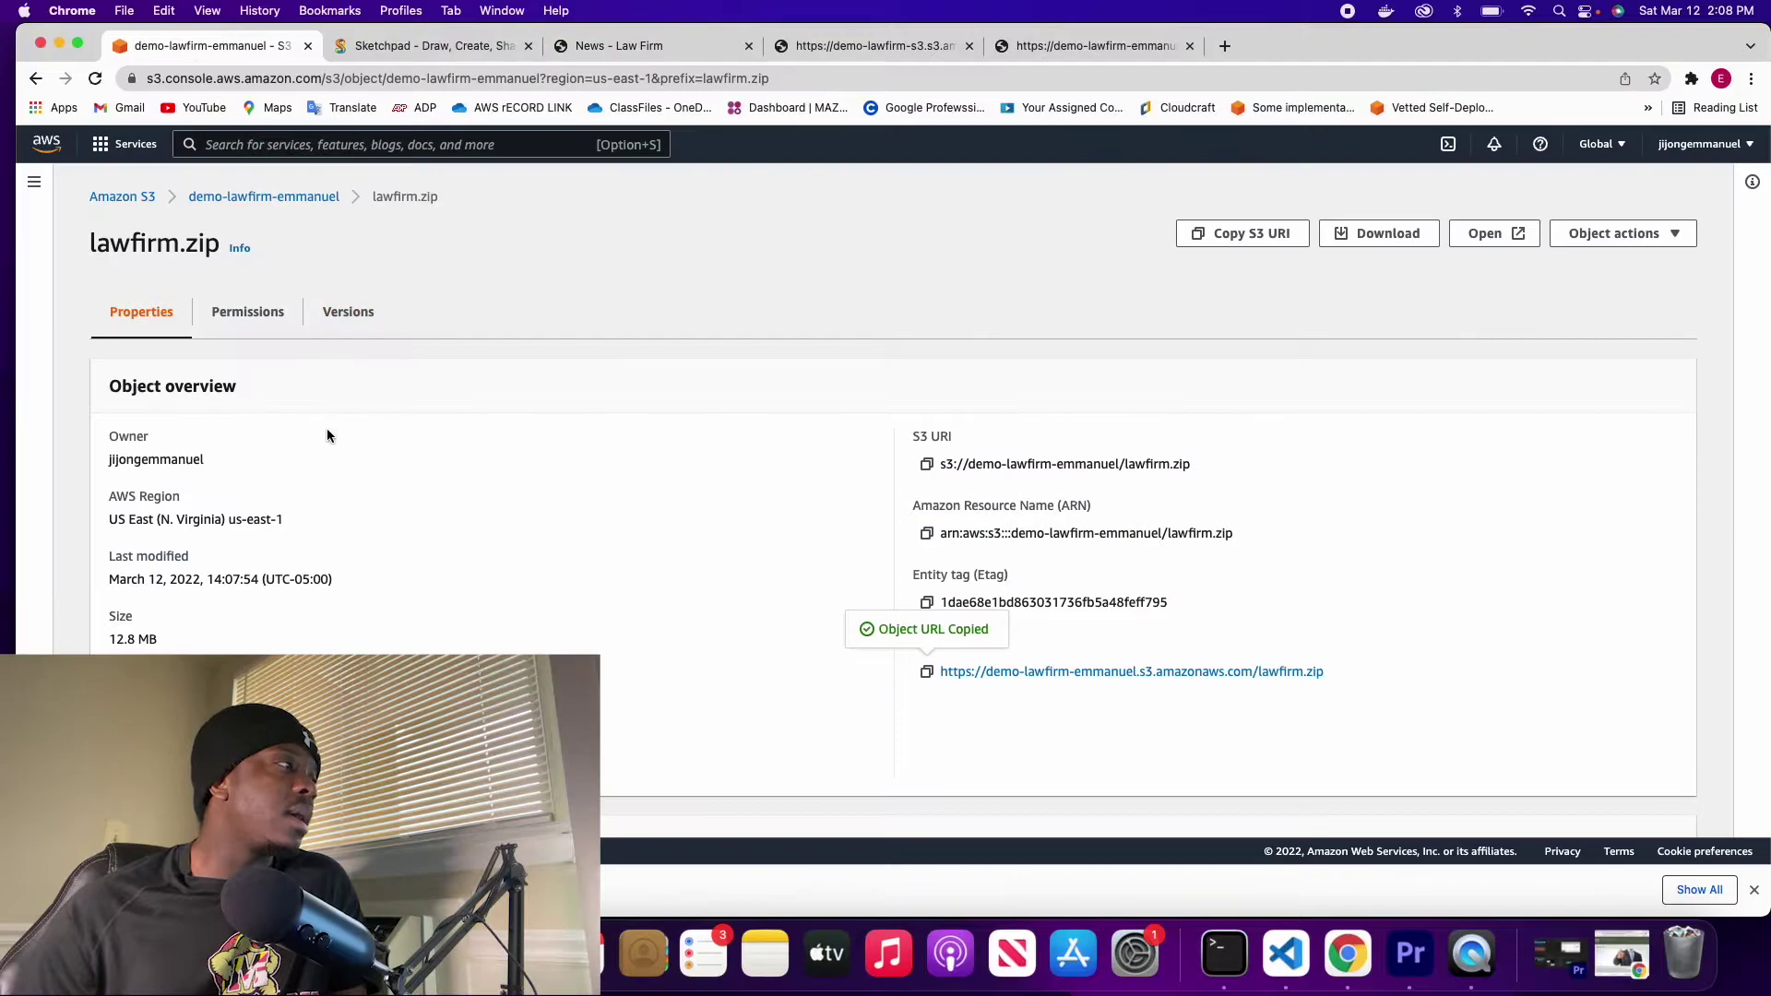
click(134, 198)
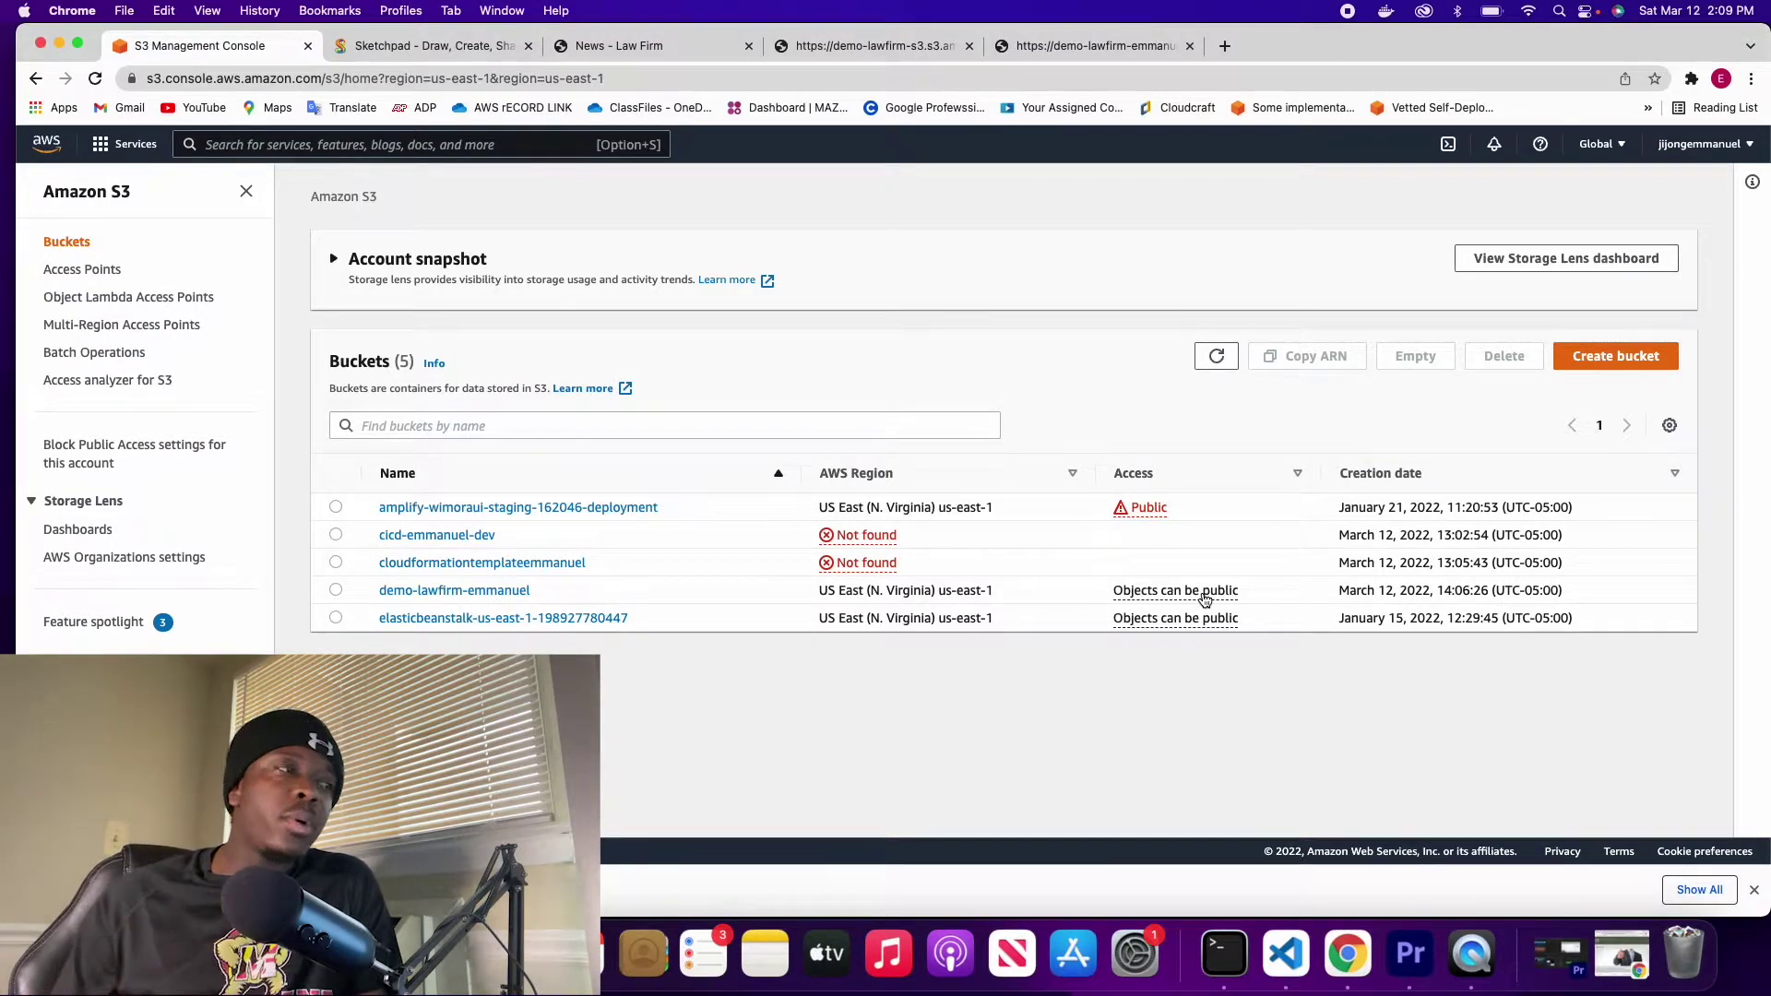
click(454, 592)
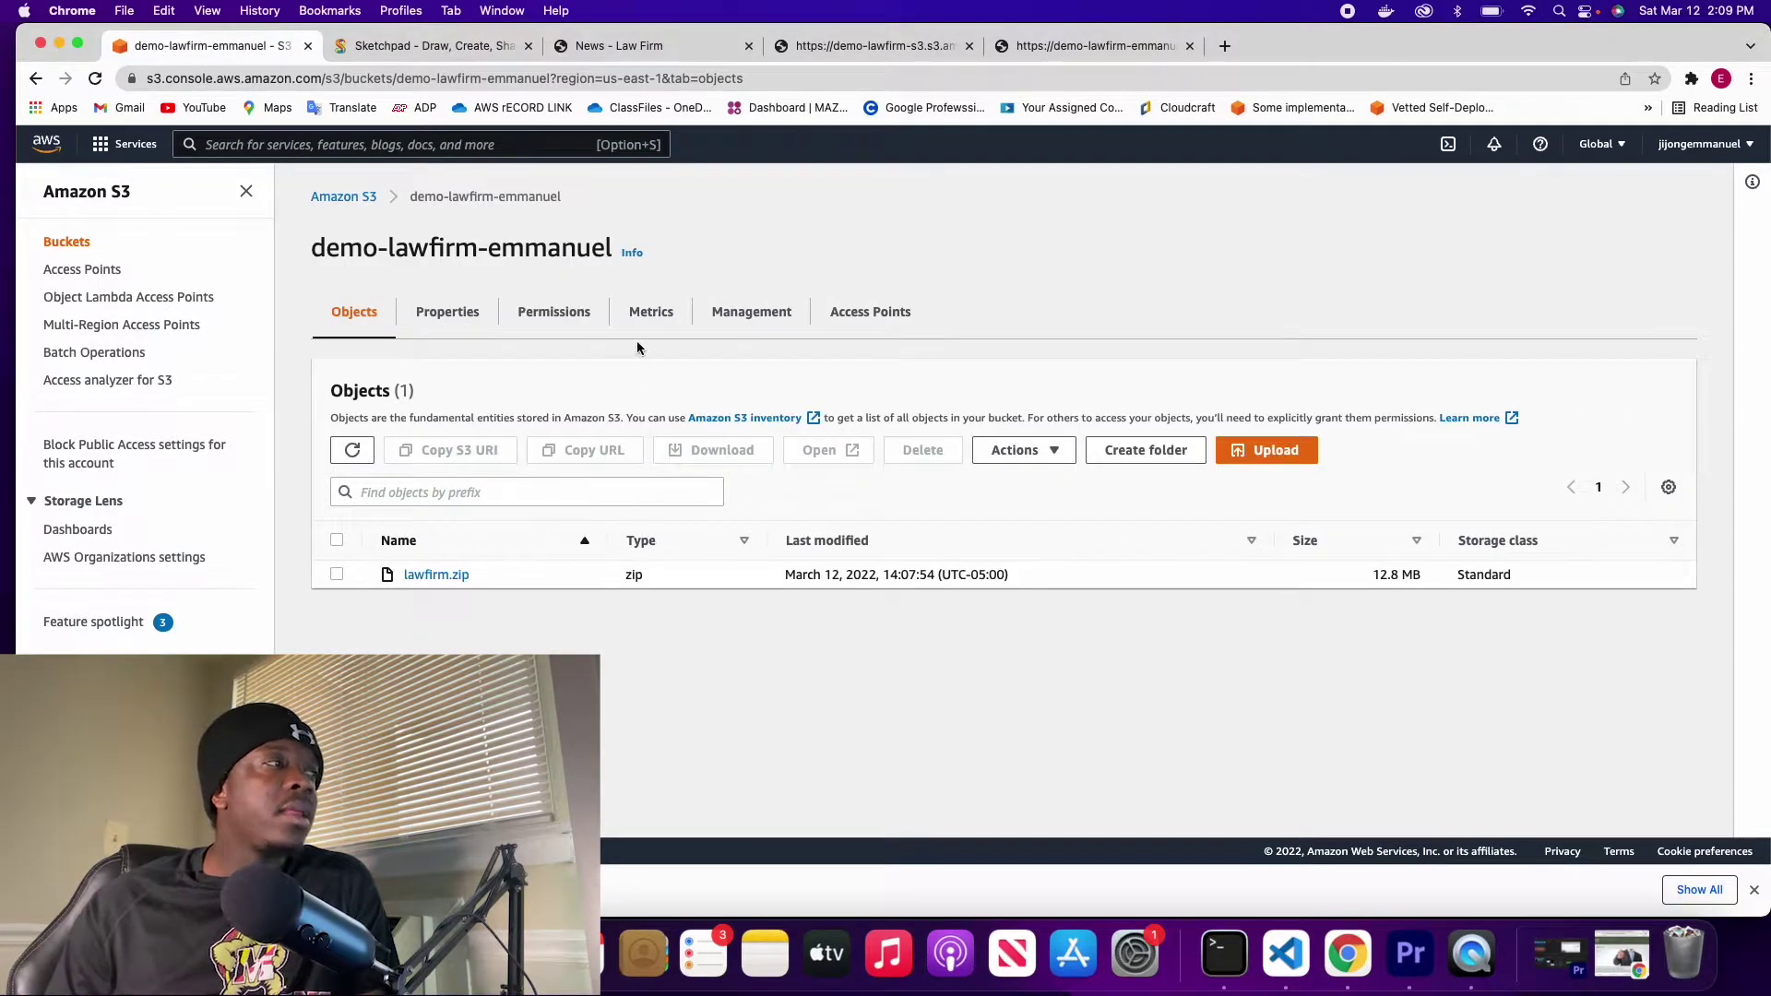
Step: Open the bucket policy for editing in the bucket's permissions and delete the entire default policy text
click(566, 320)
scroll(678, 480, down, 5)
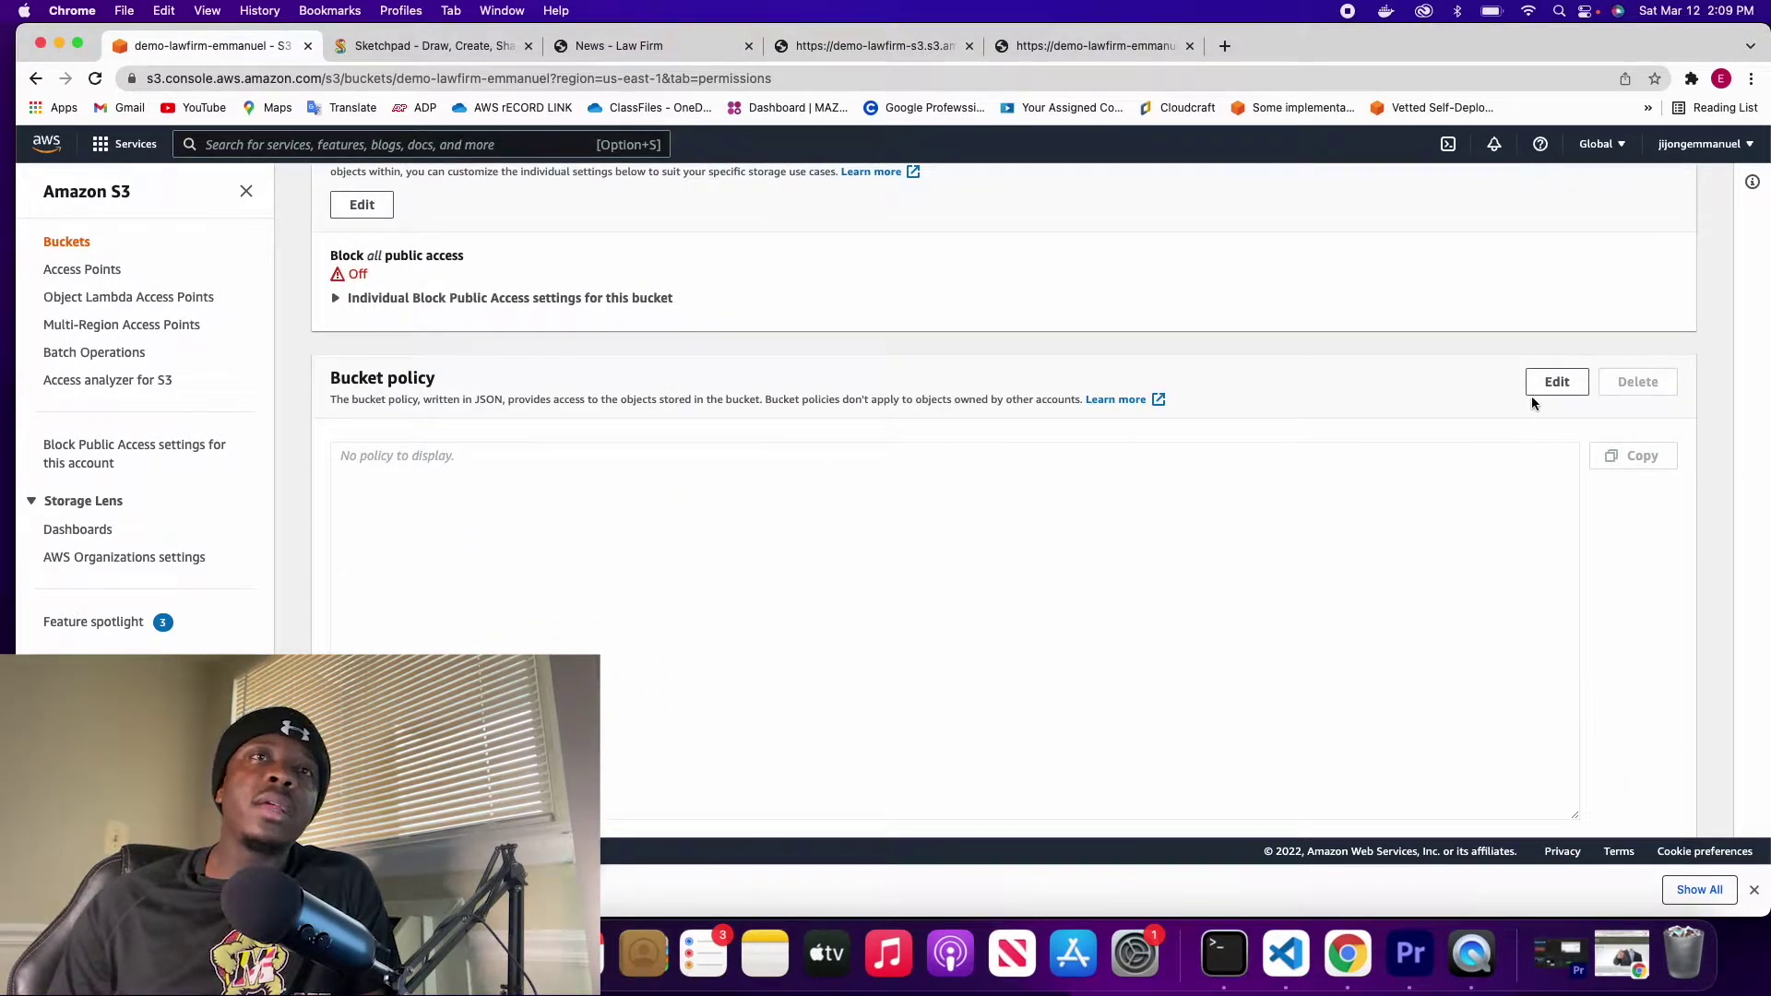
click(1556, 382)
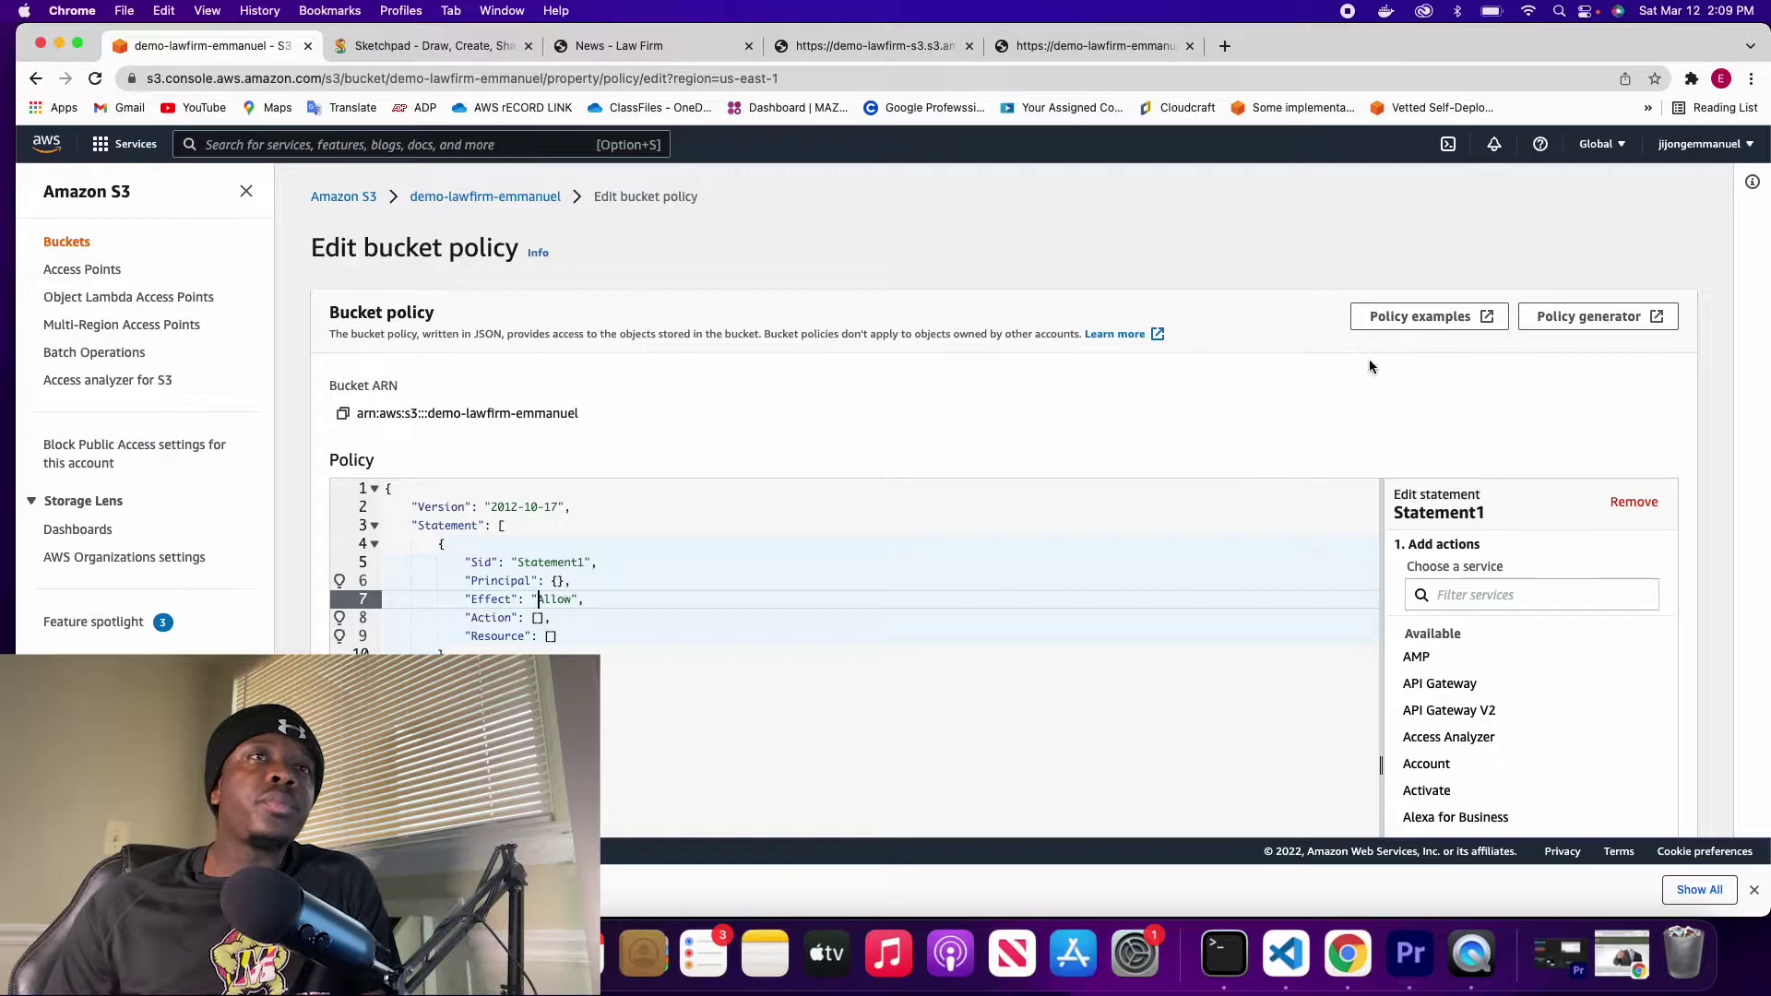
drag(479, 691, 370, 461)
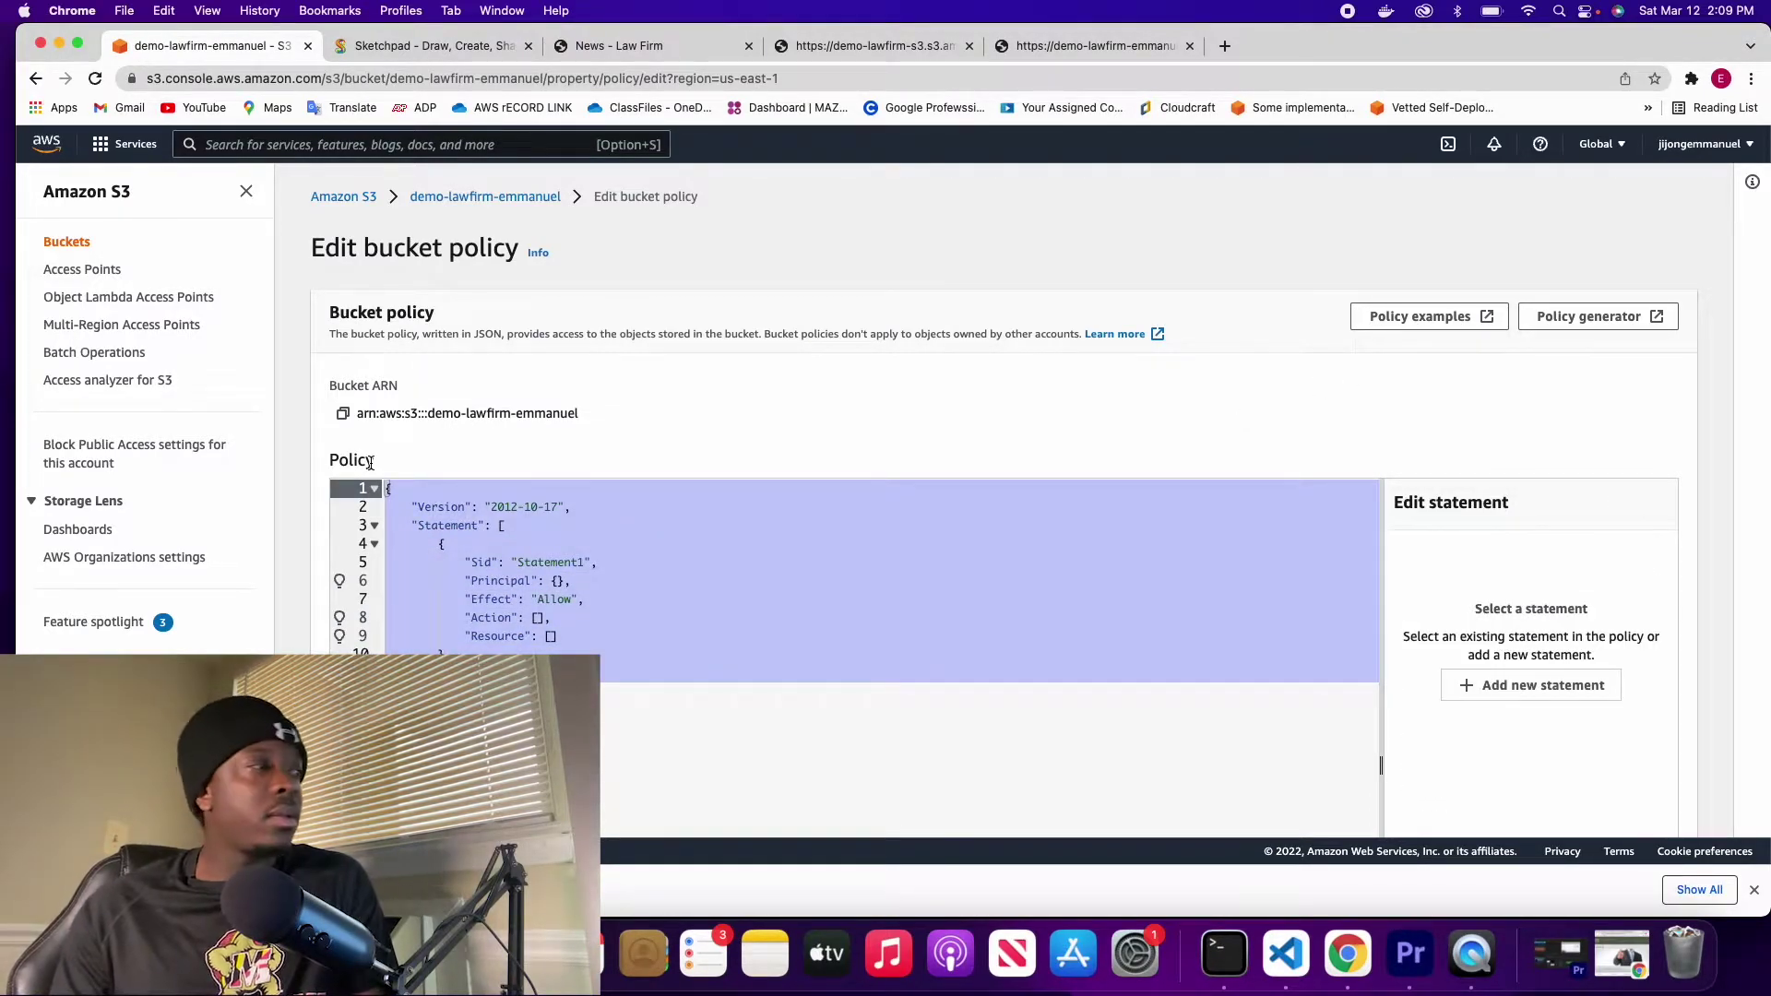
key(BackSpace)
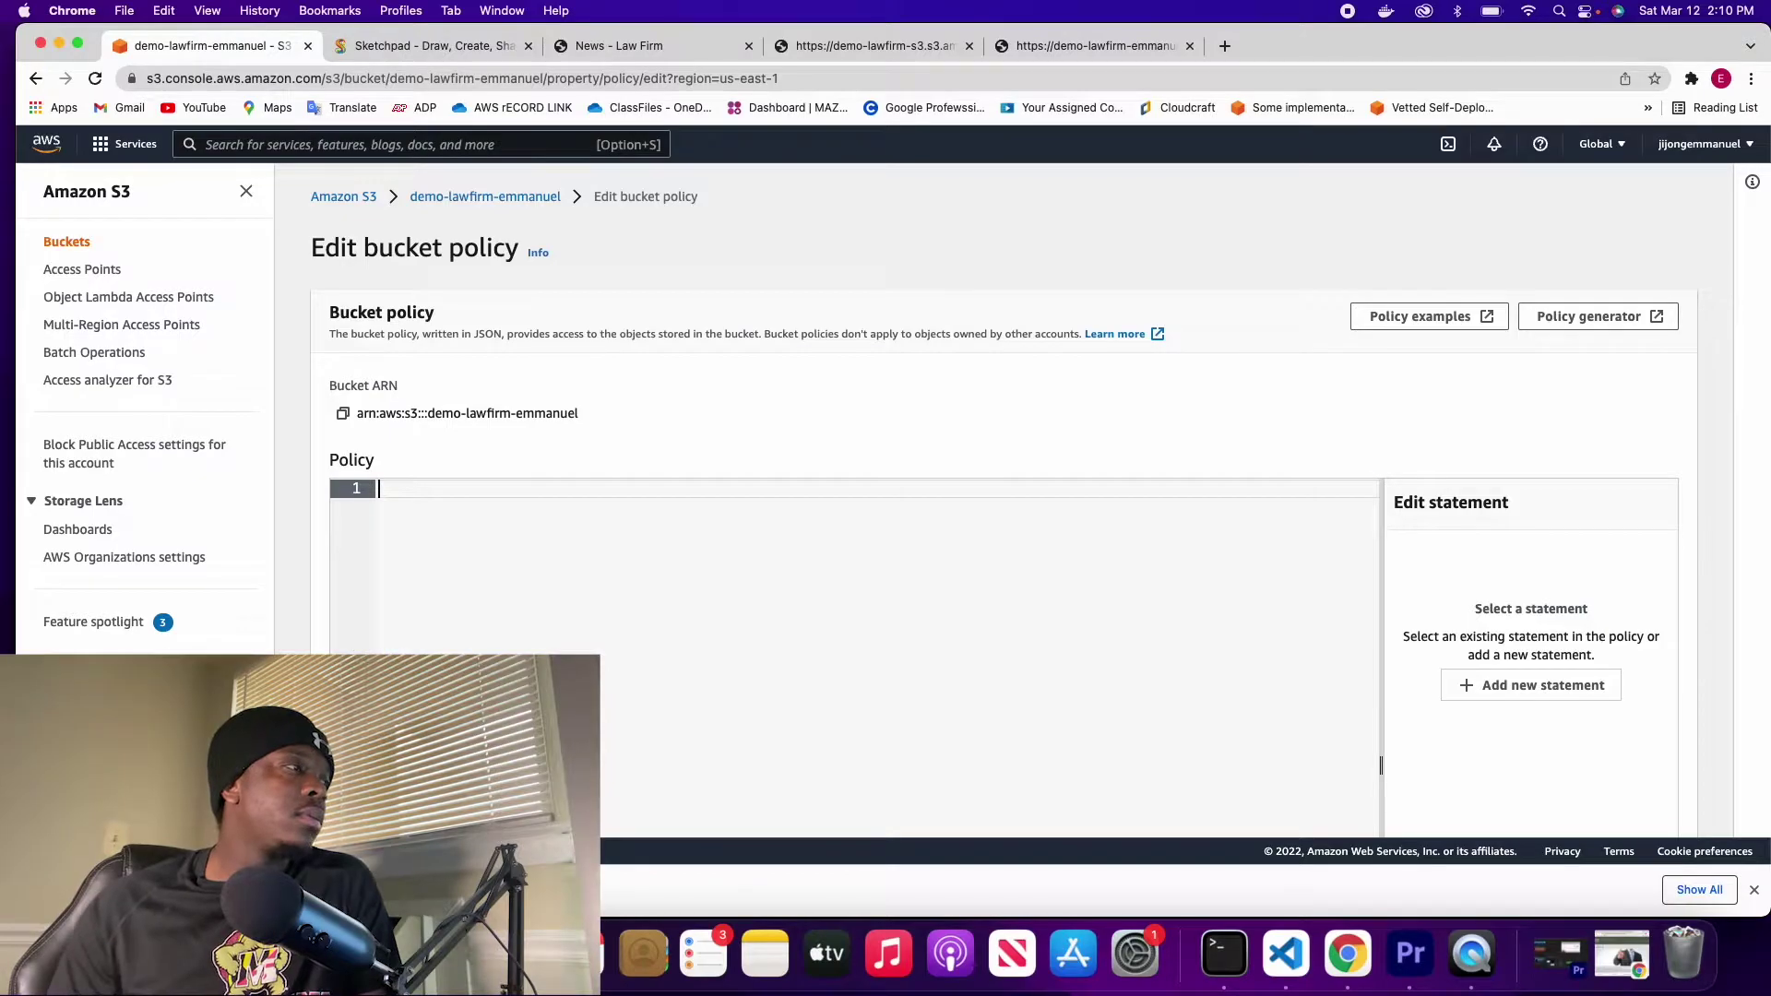
Step: Open the AWS Policy Generator from the bucket policy editor and set the policy type to S3 Bucket Policy
click(1568, 318)
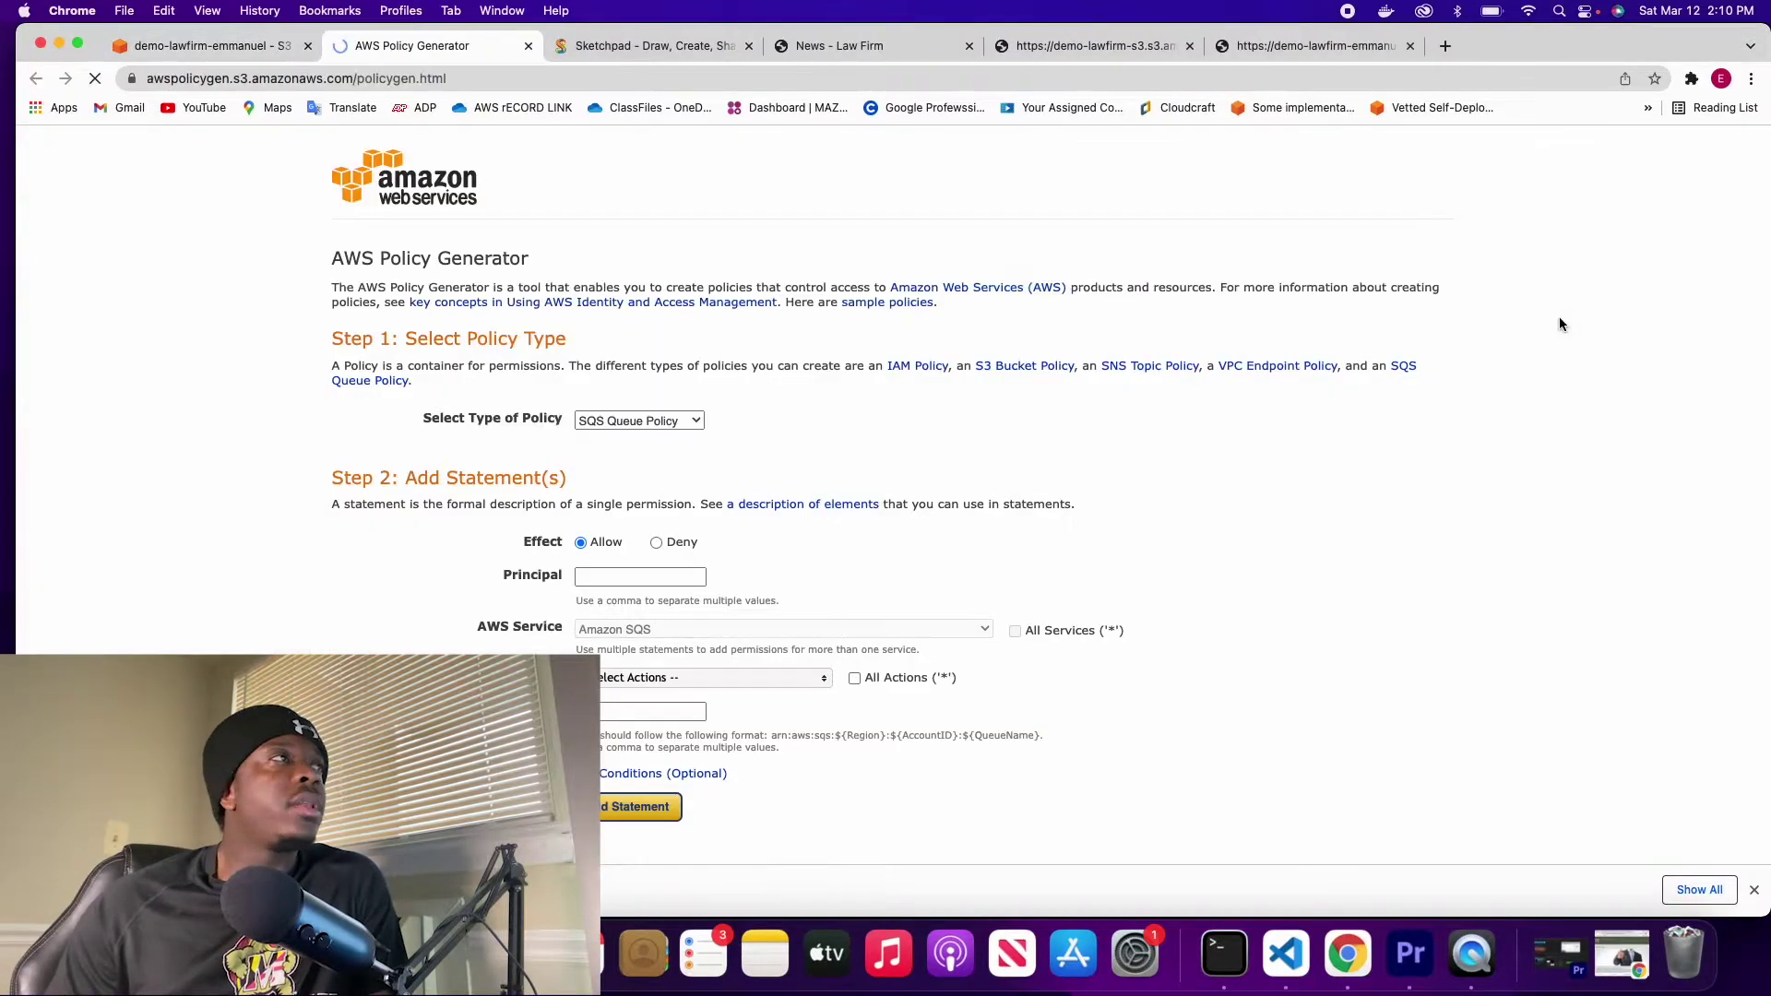
scroll(721, 423, down, 1)
scroll(721, 429, down, 3)
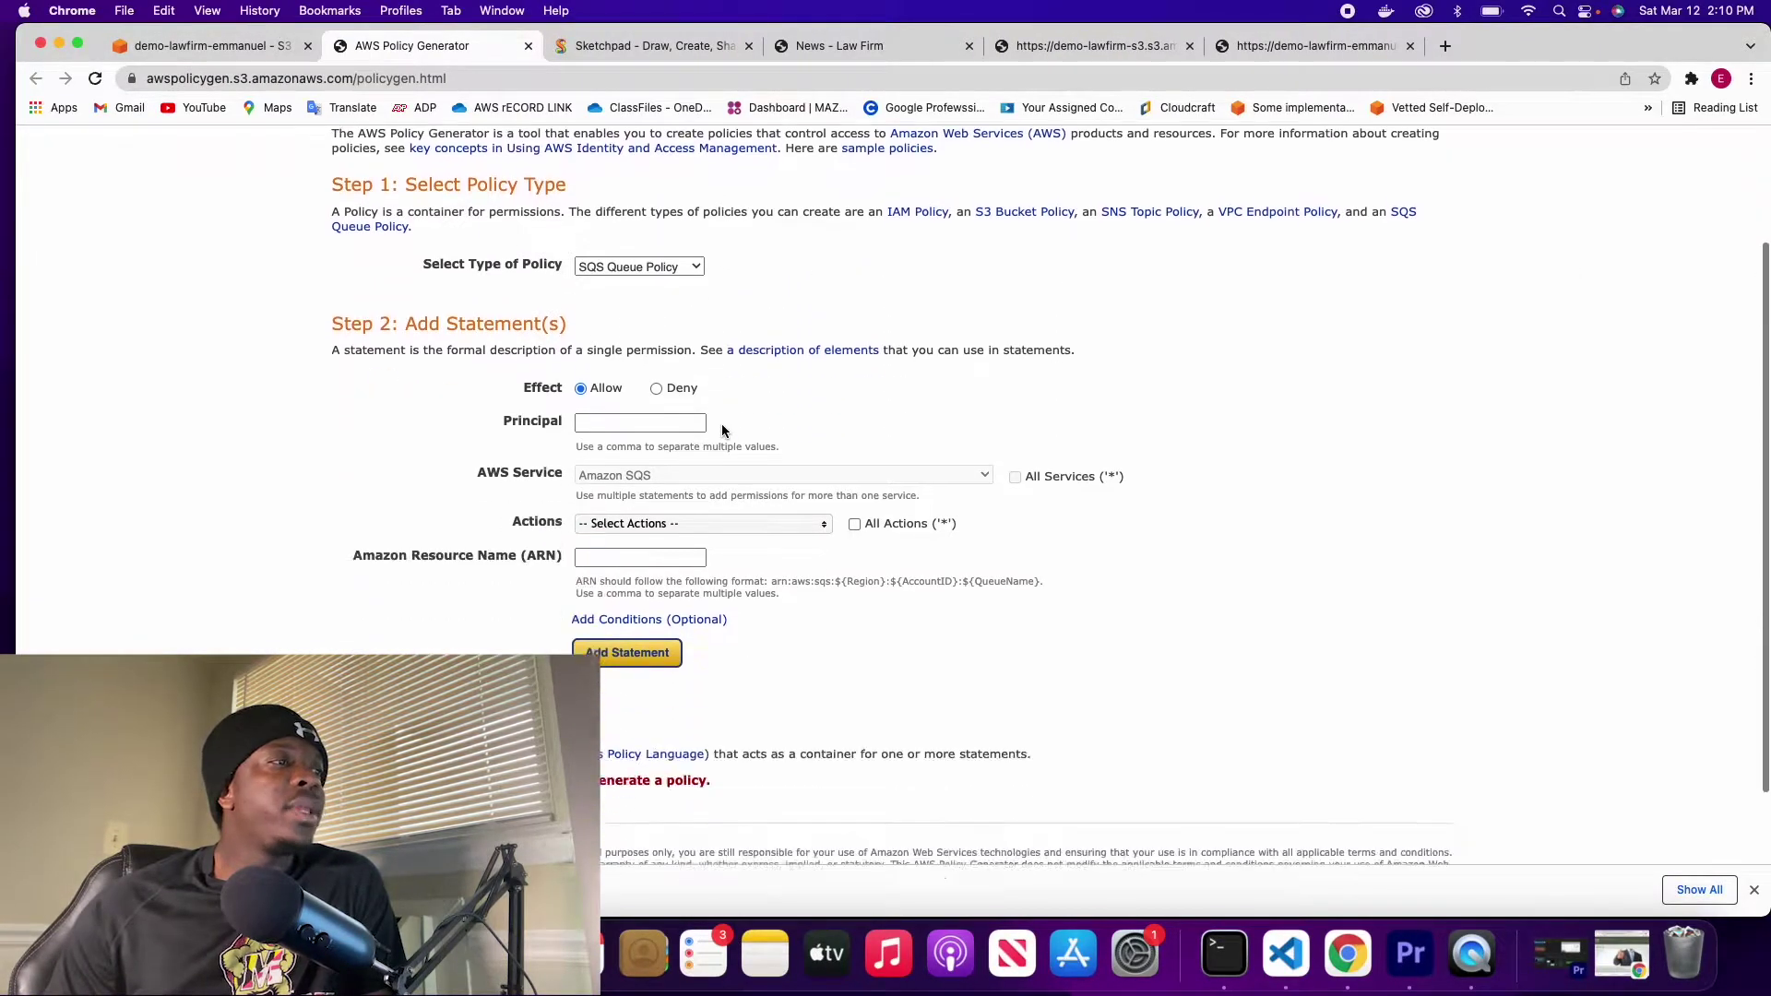
scroll(723, 432, up, 4)
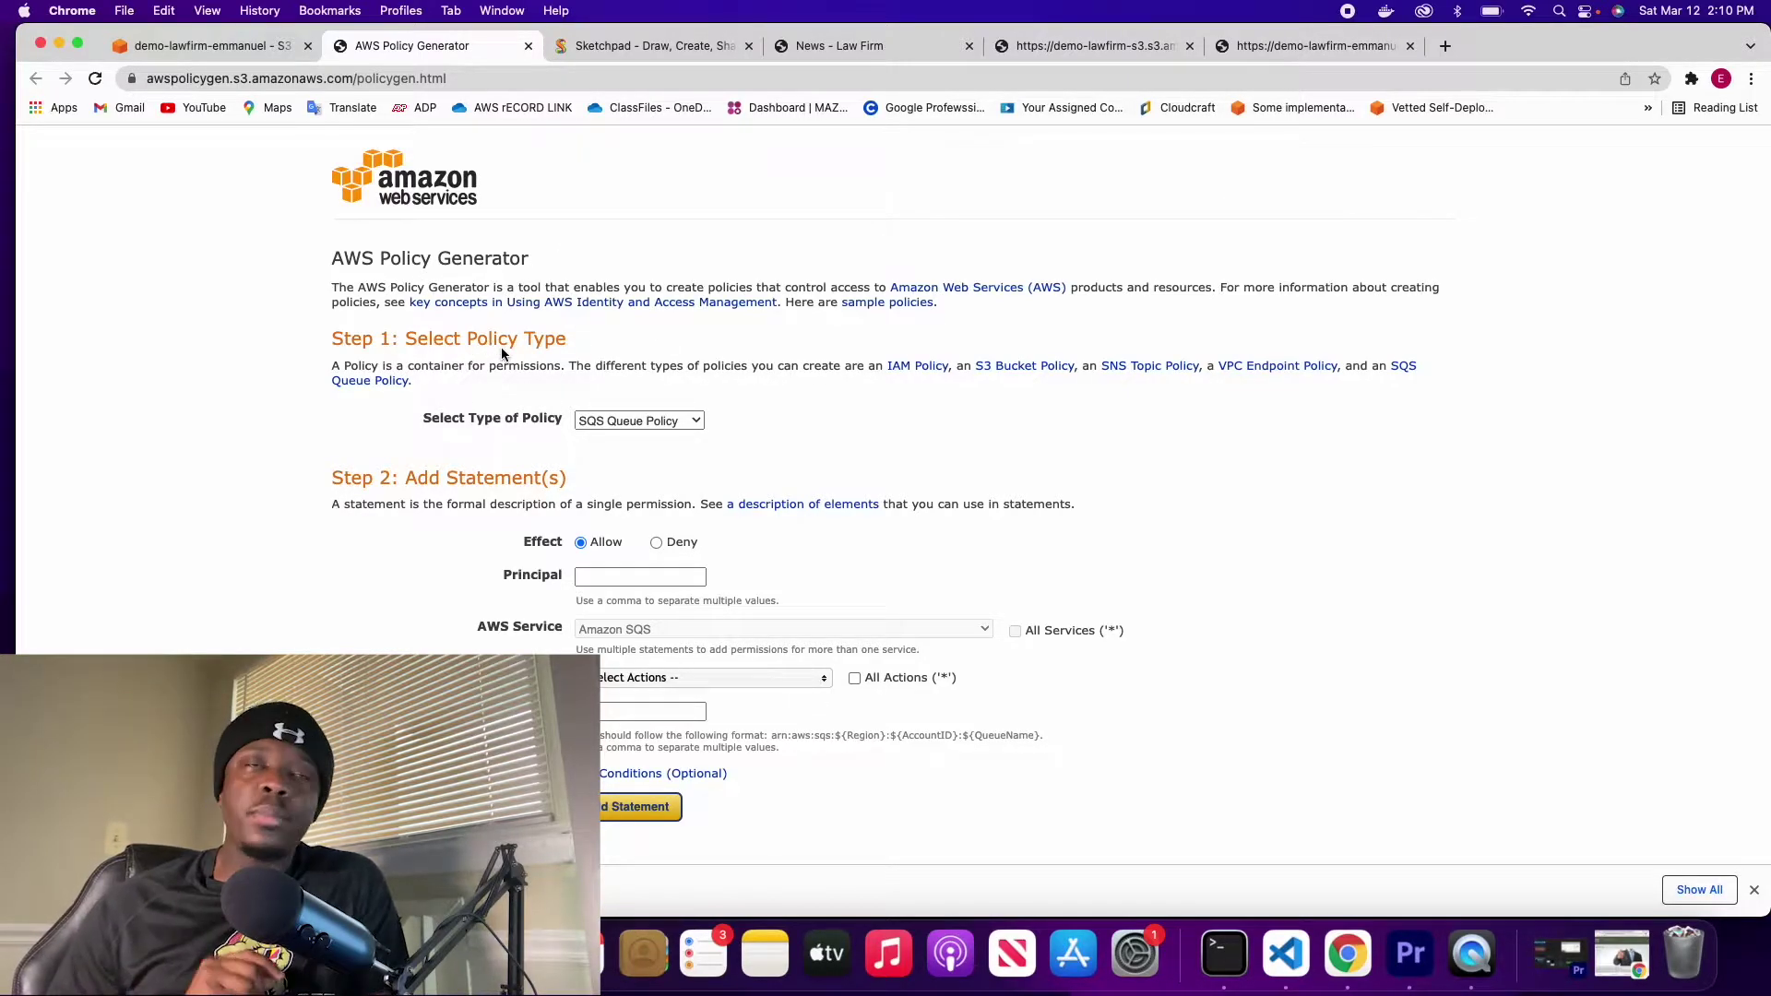
click(648, 424)
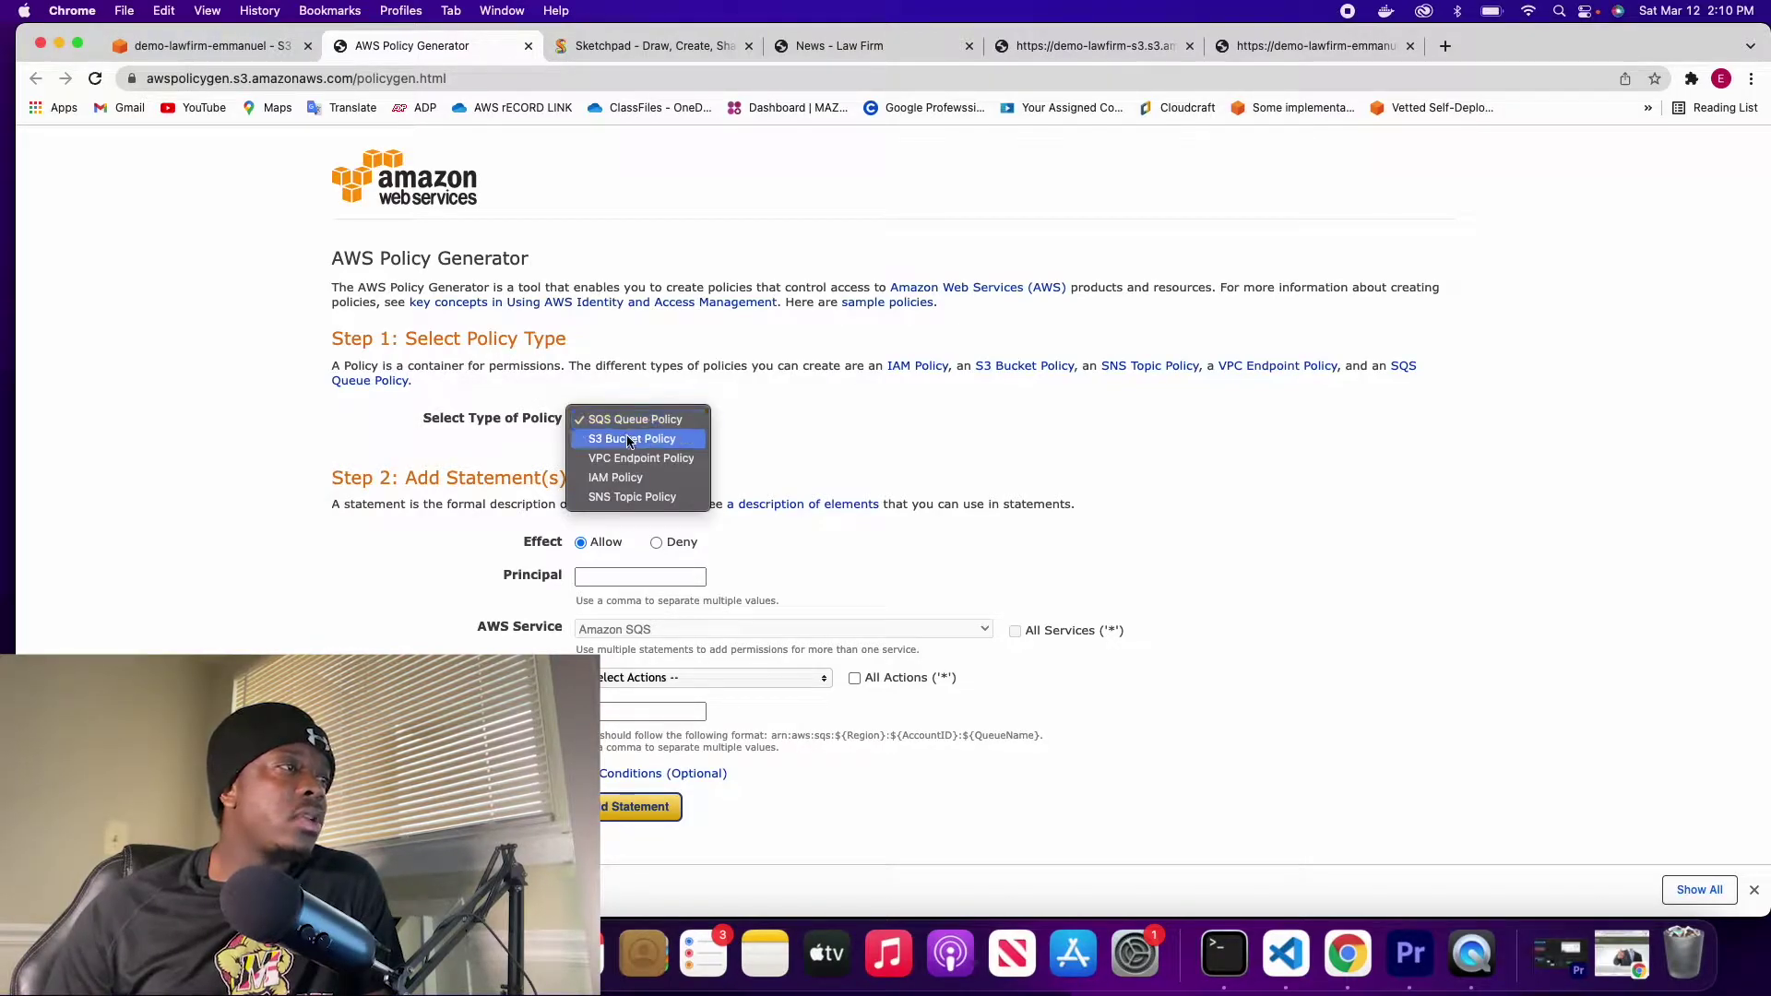
click(643, 439)
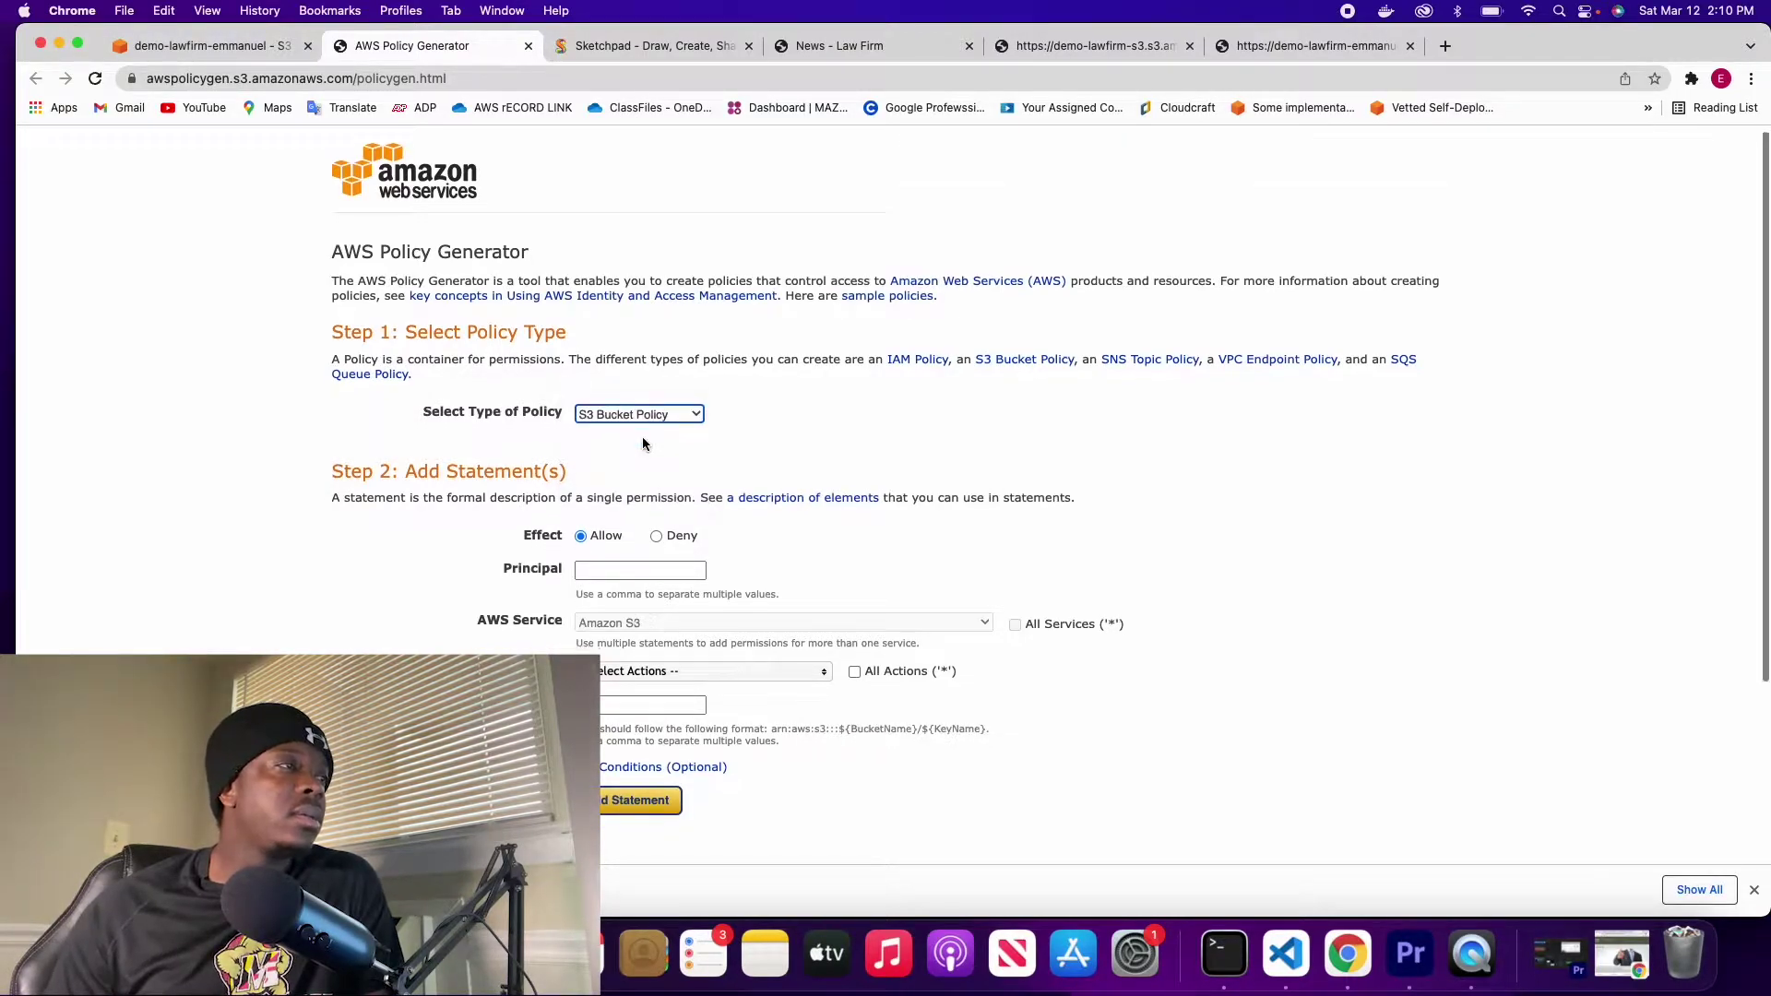
Step: Set the policy statement's principal to *, leaving the effect on Allow
scroll(642, 435, down, 3)
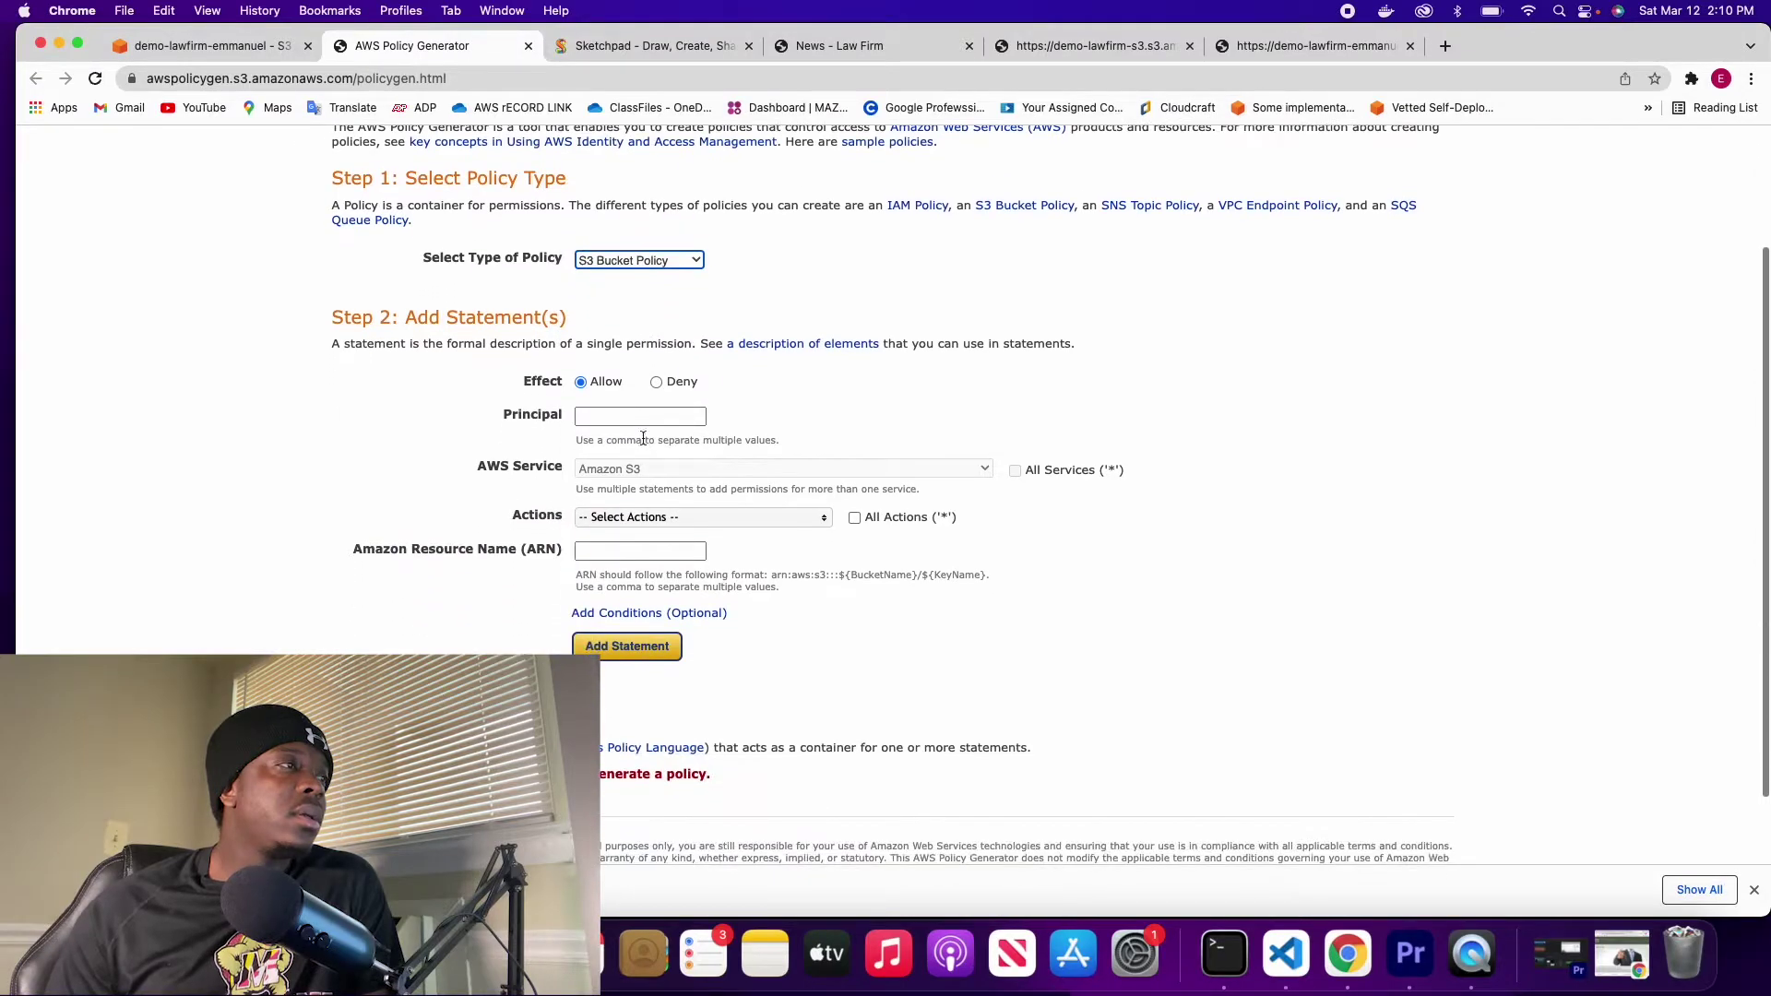
scroll(617, 436, down, 1)
click(608, 380)
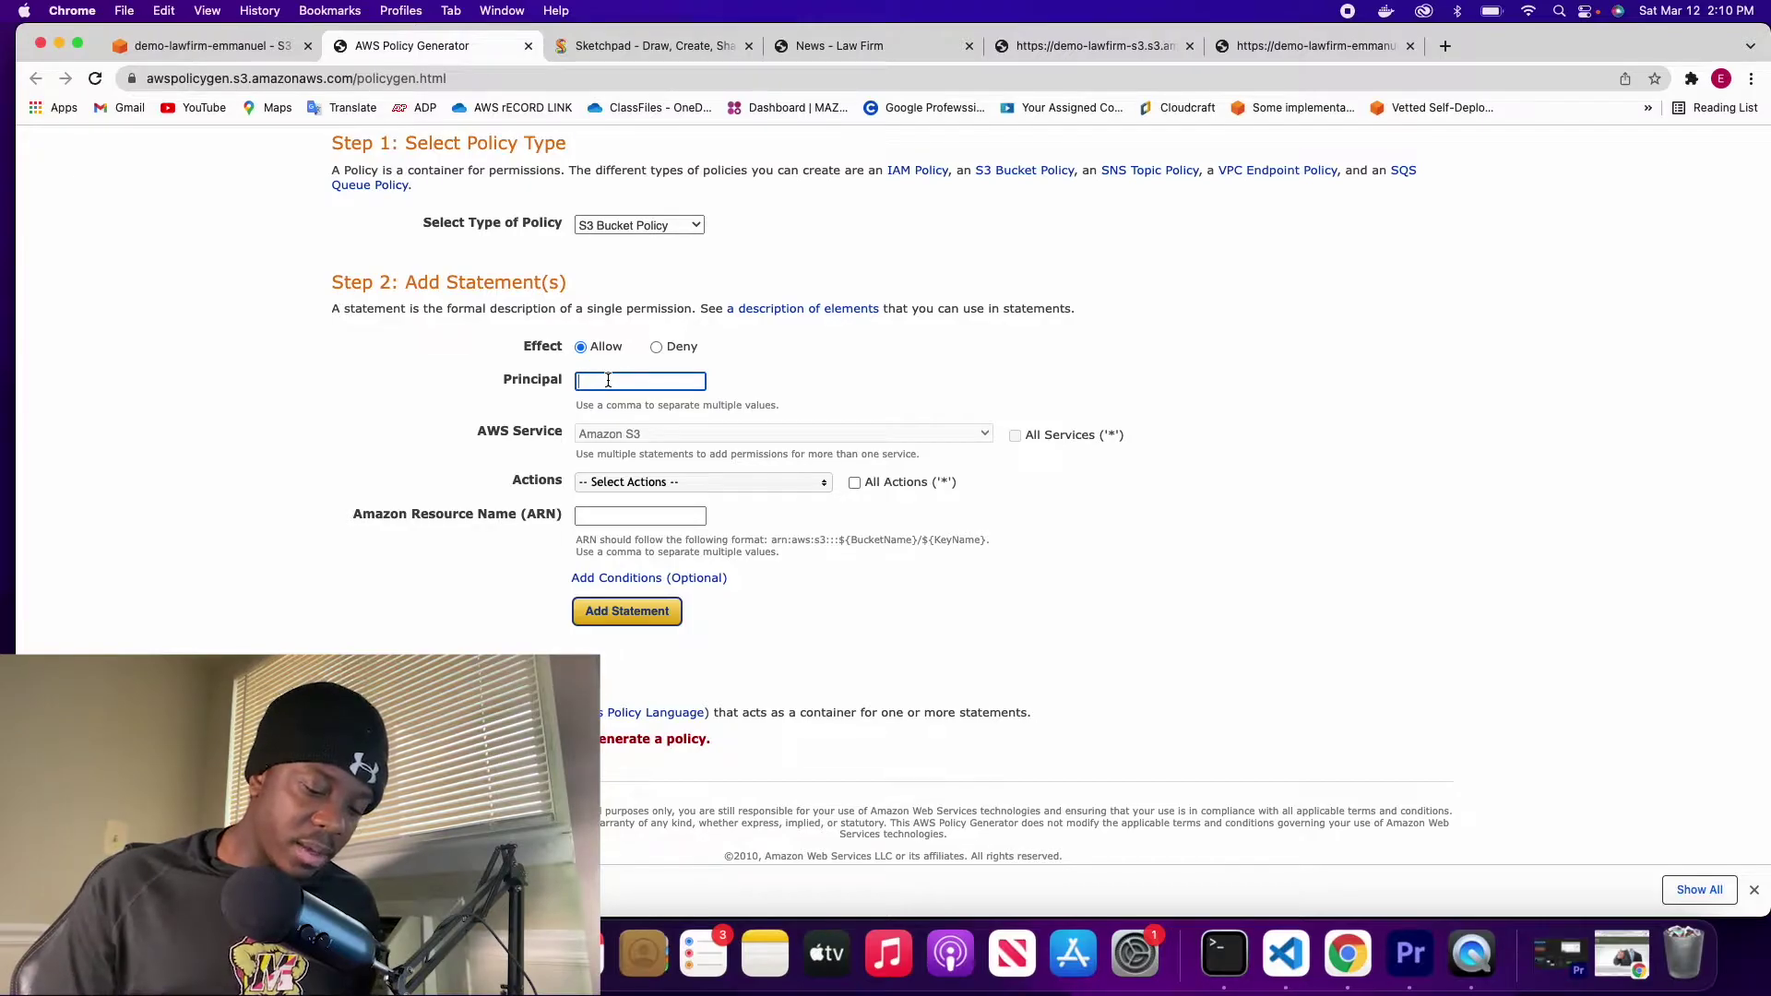
text(*)
key(Return)
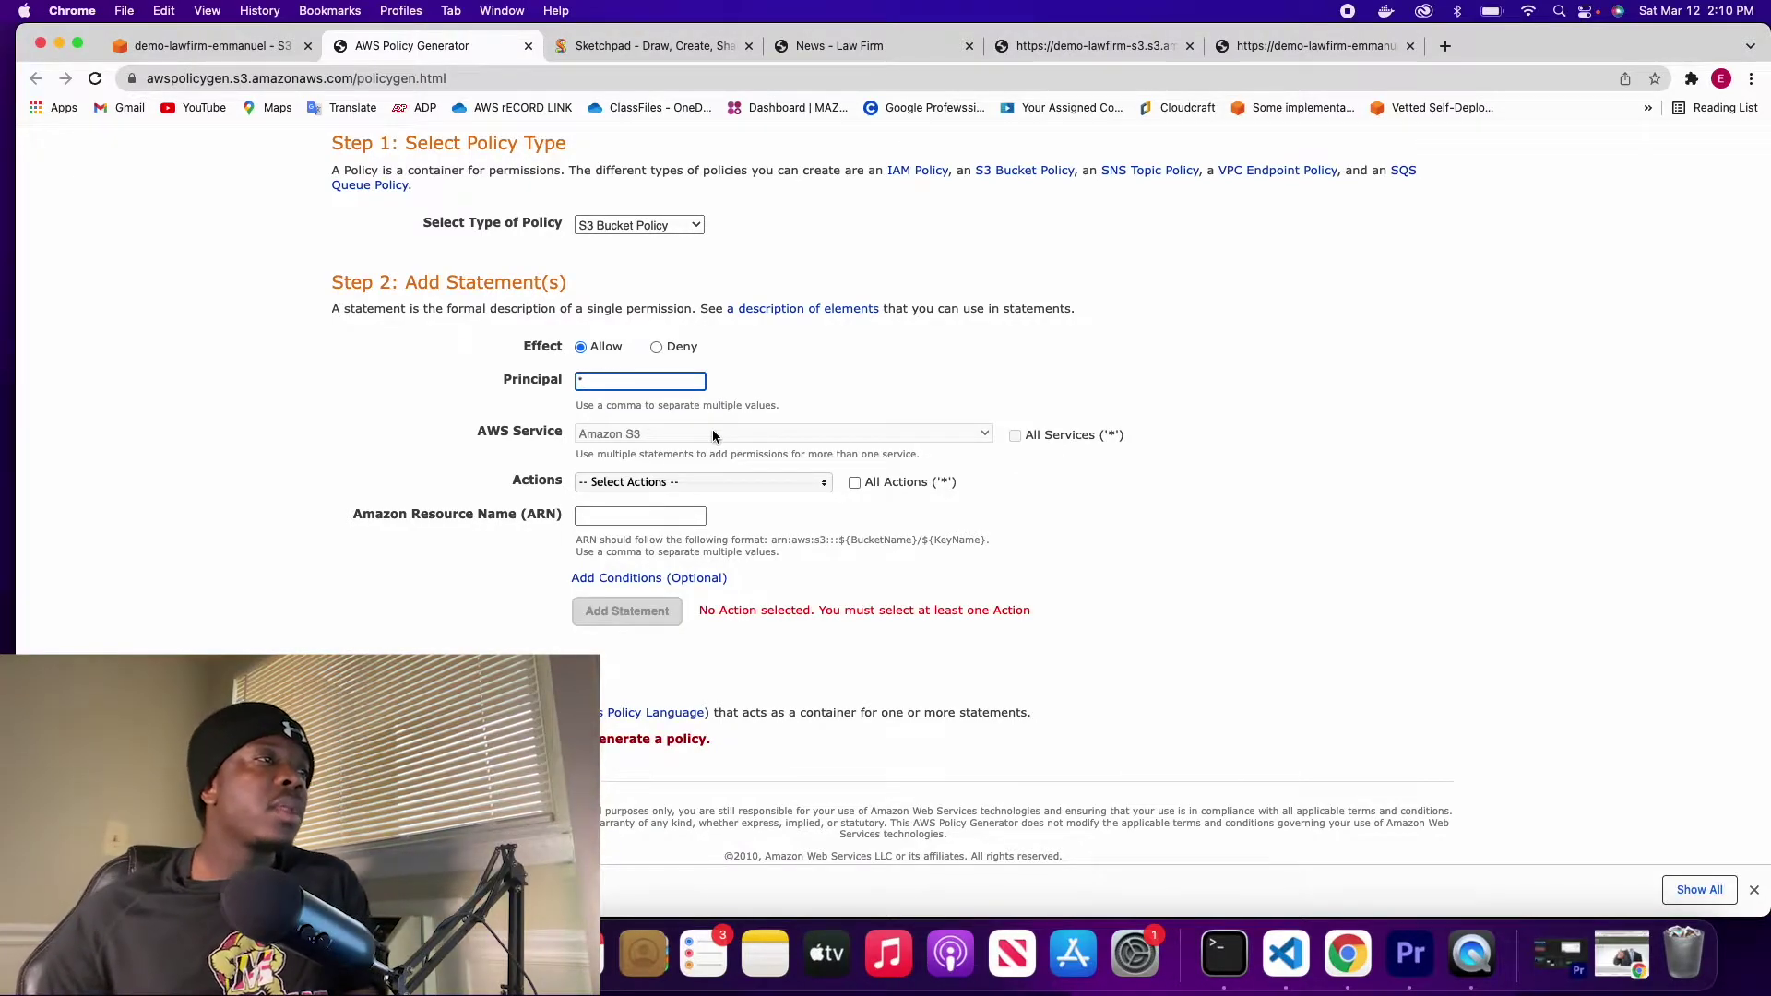
Step: Select GetObject as the only action for the policy statement
scroll(712, 429, down, 1)
click(658, 434)
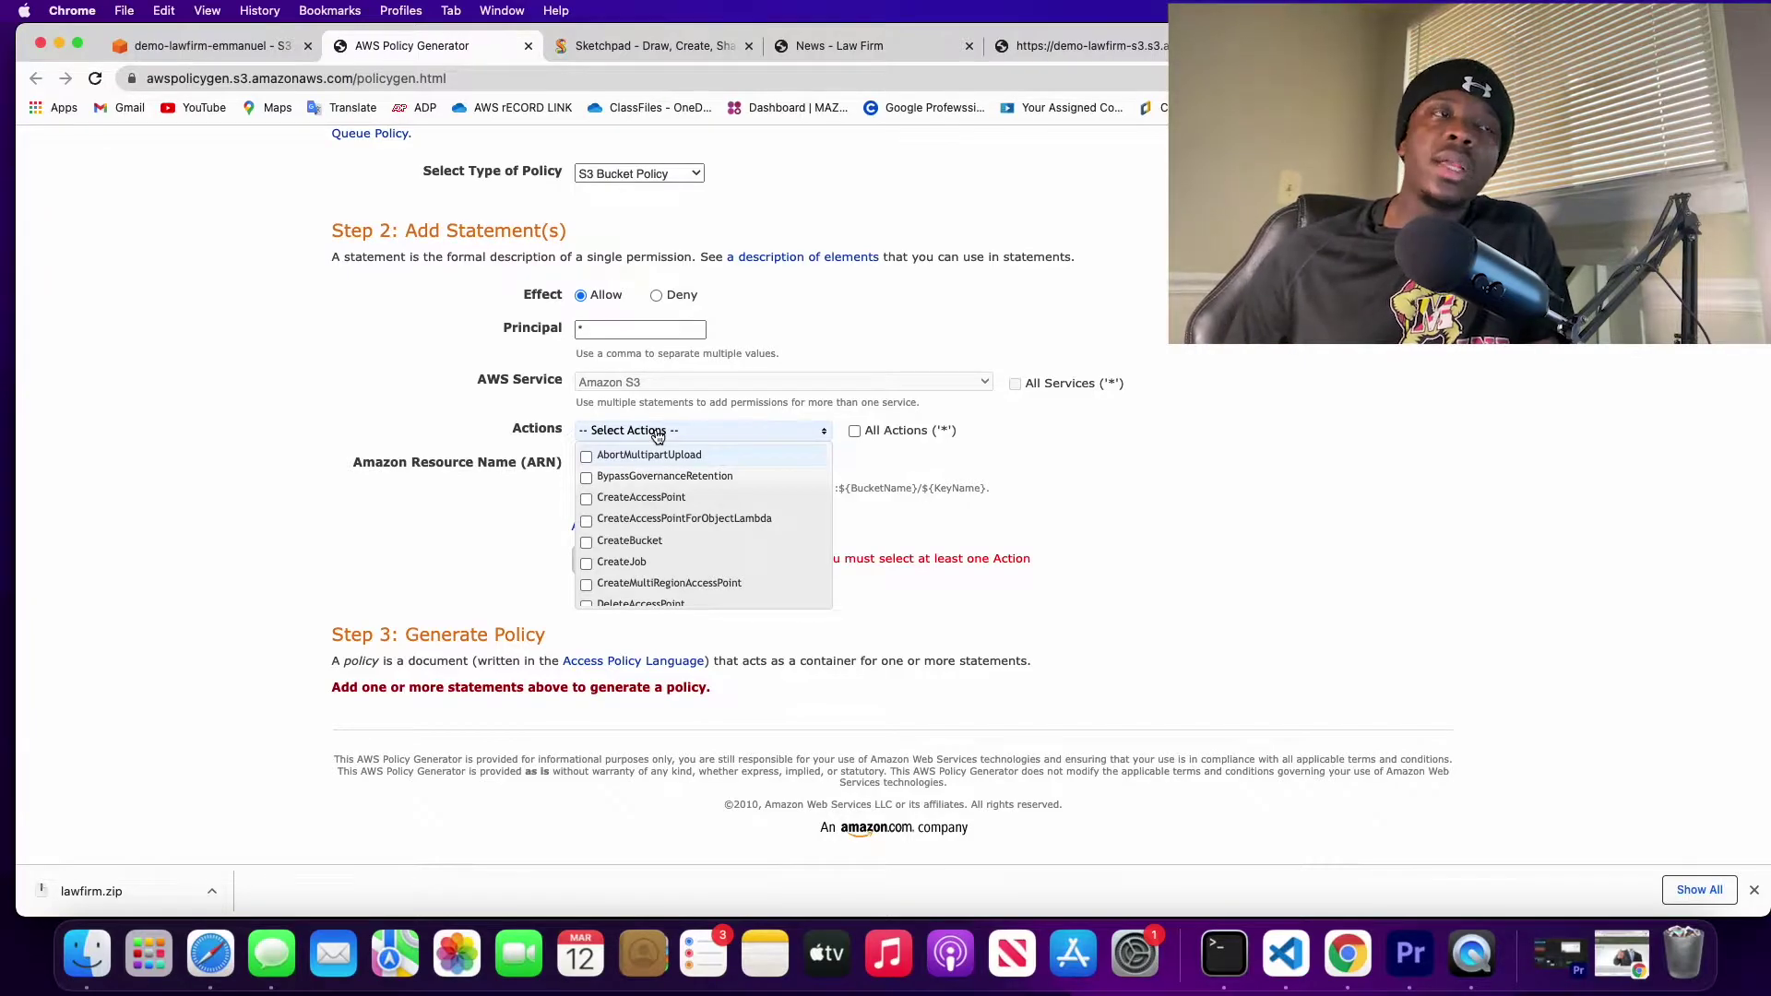
scroll(701, 562, down, 10)
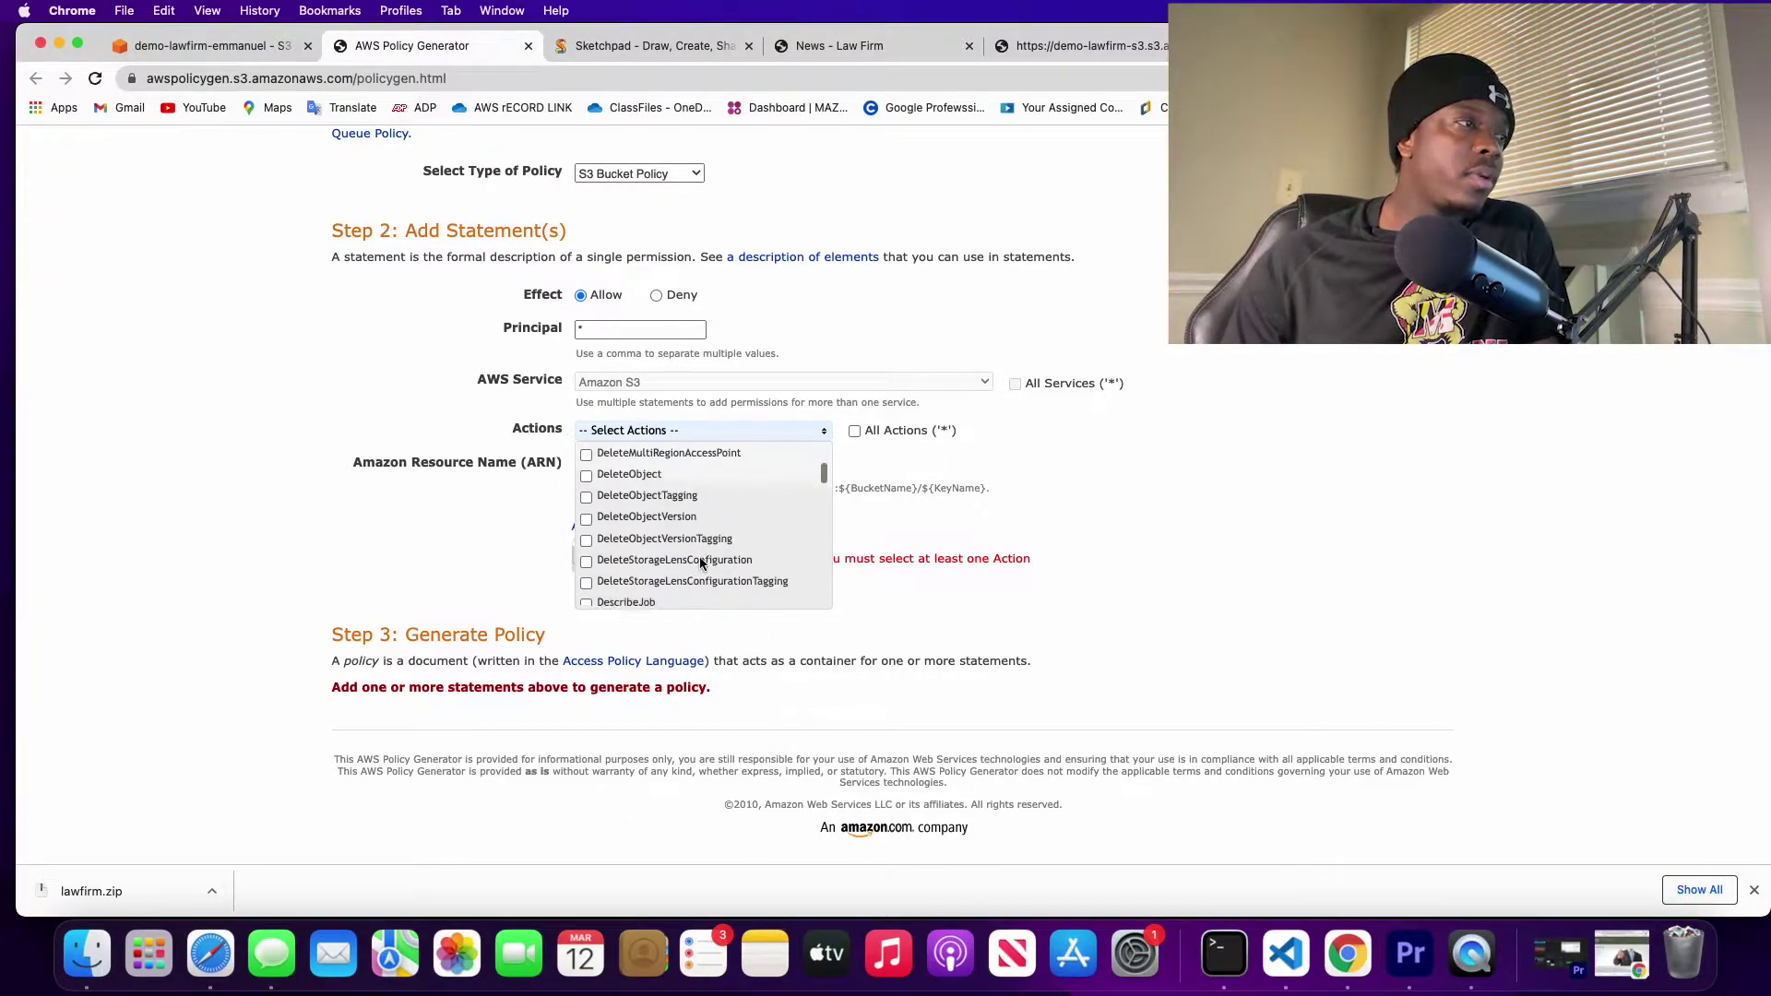
scroll(701, 564, down, 10)
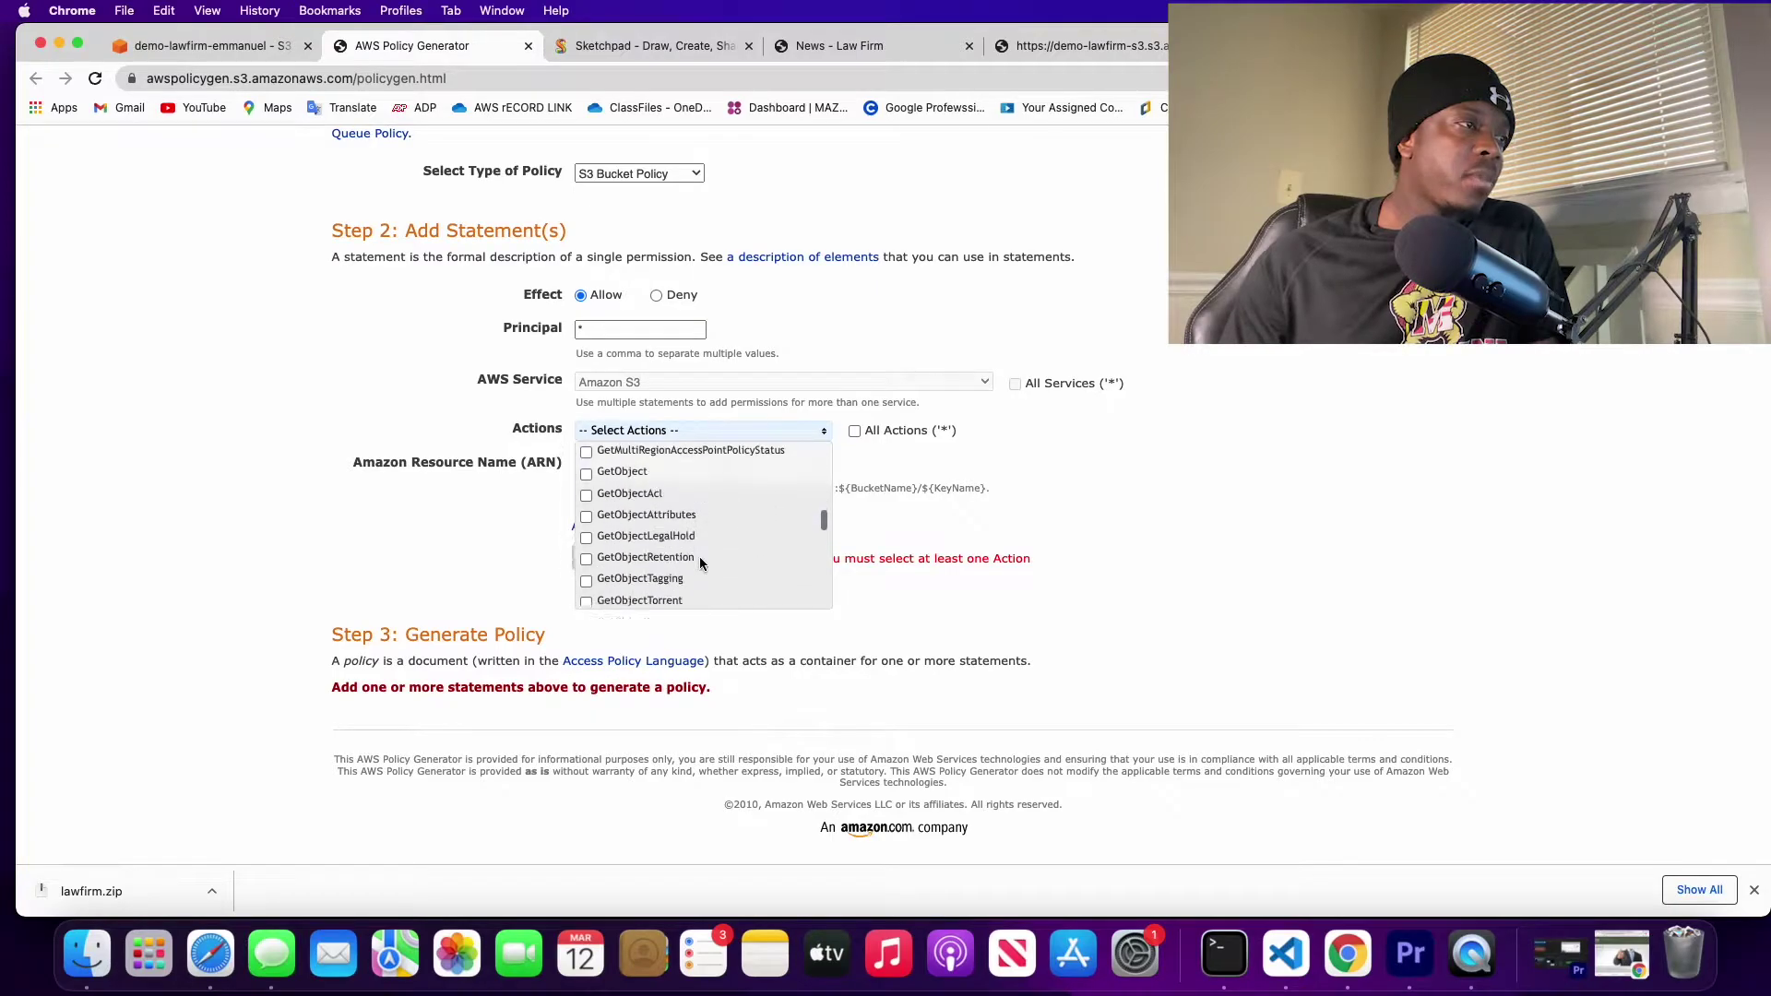
click(585, 475)
click(863, 456)
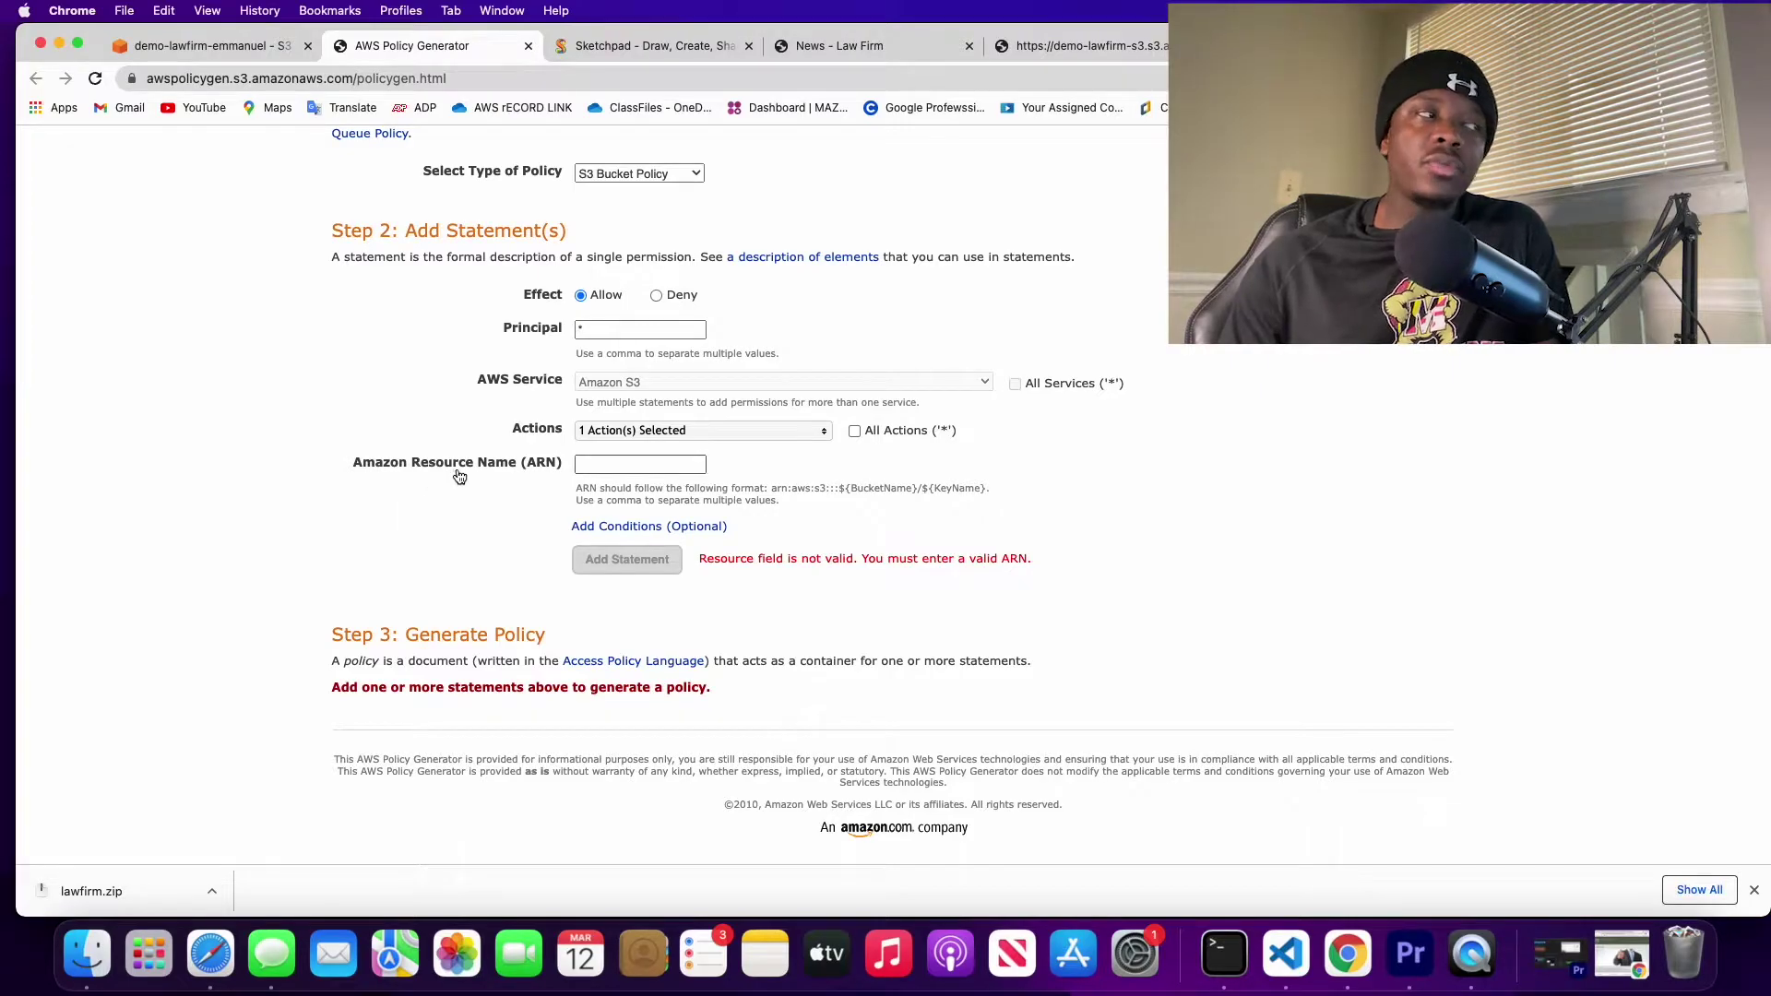
Step: Return to the demo-lawfirm bucket in the S3 console and copy its Amazon Resource Name from the bucket properties
mouse_move(458, 476)
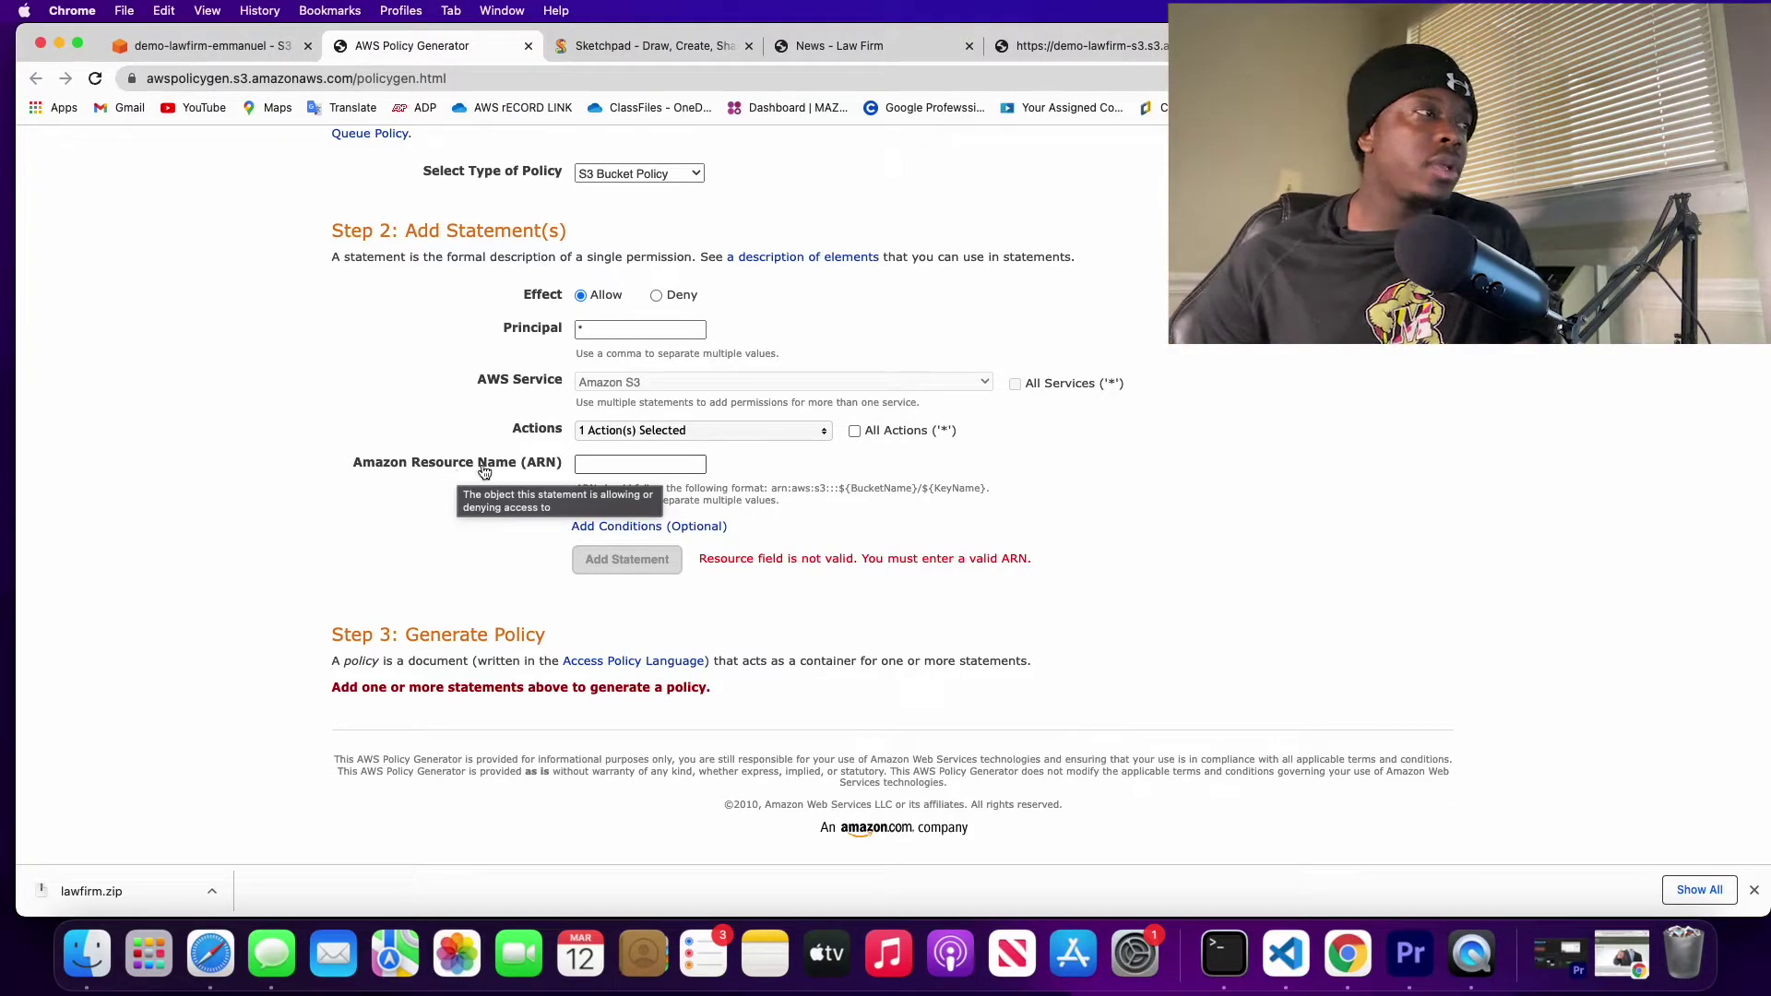
click(208, 46)
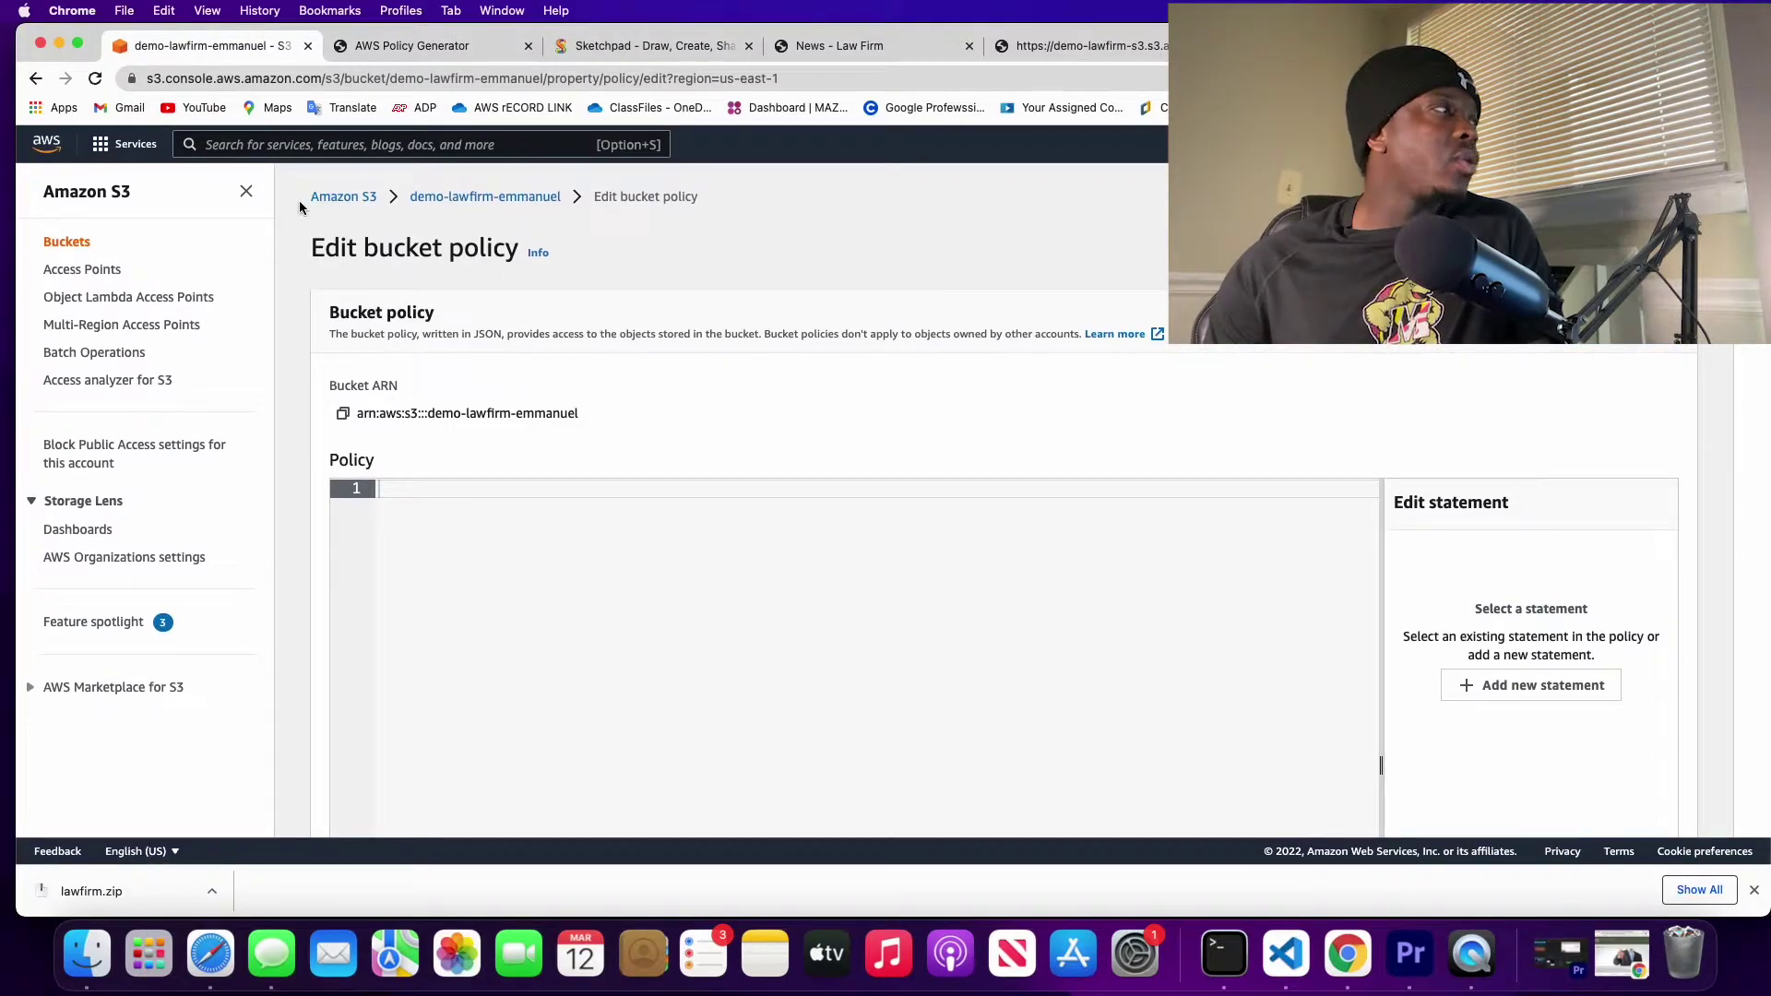
click(452, 197)
click(447, 316)
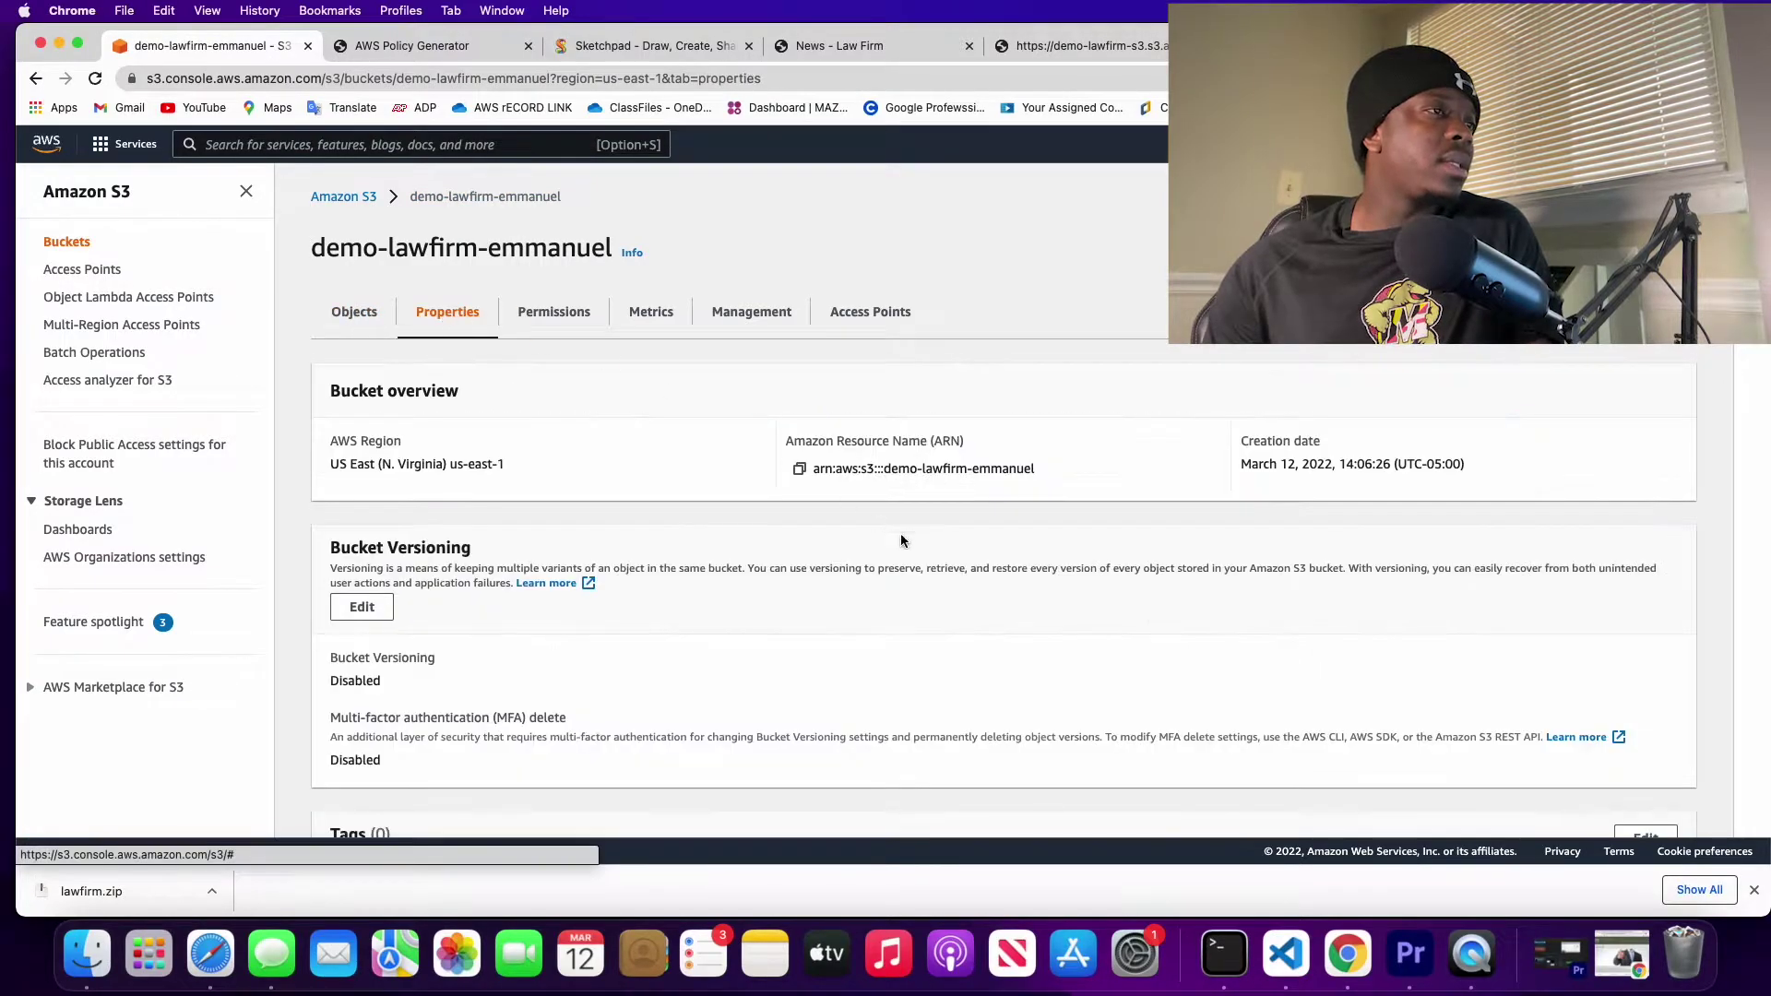
drag(976, 448, 779, 441)
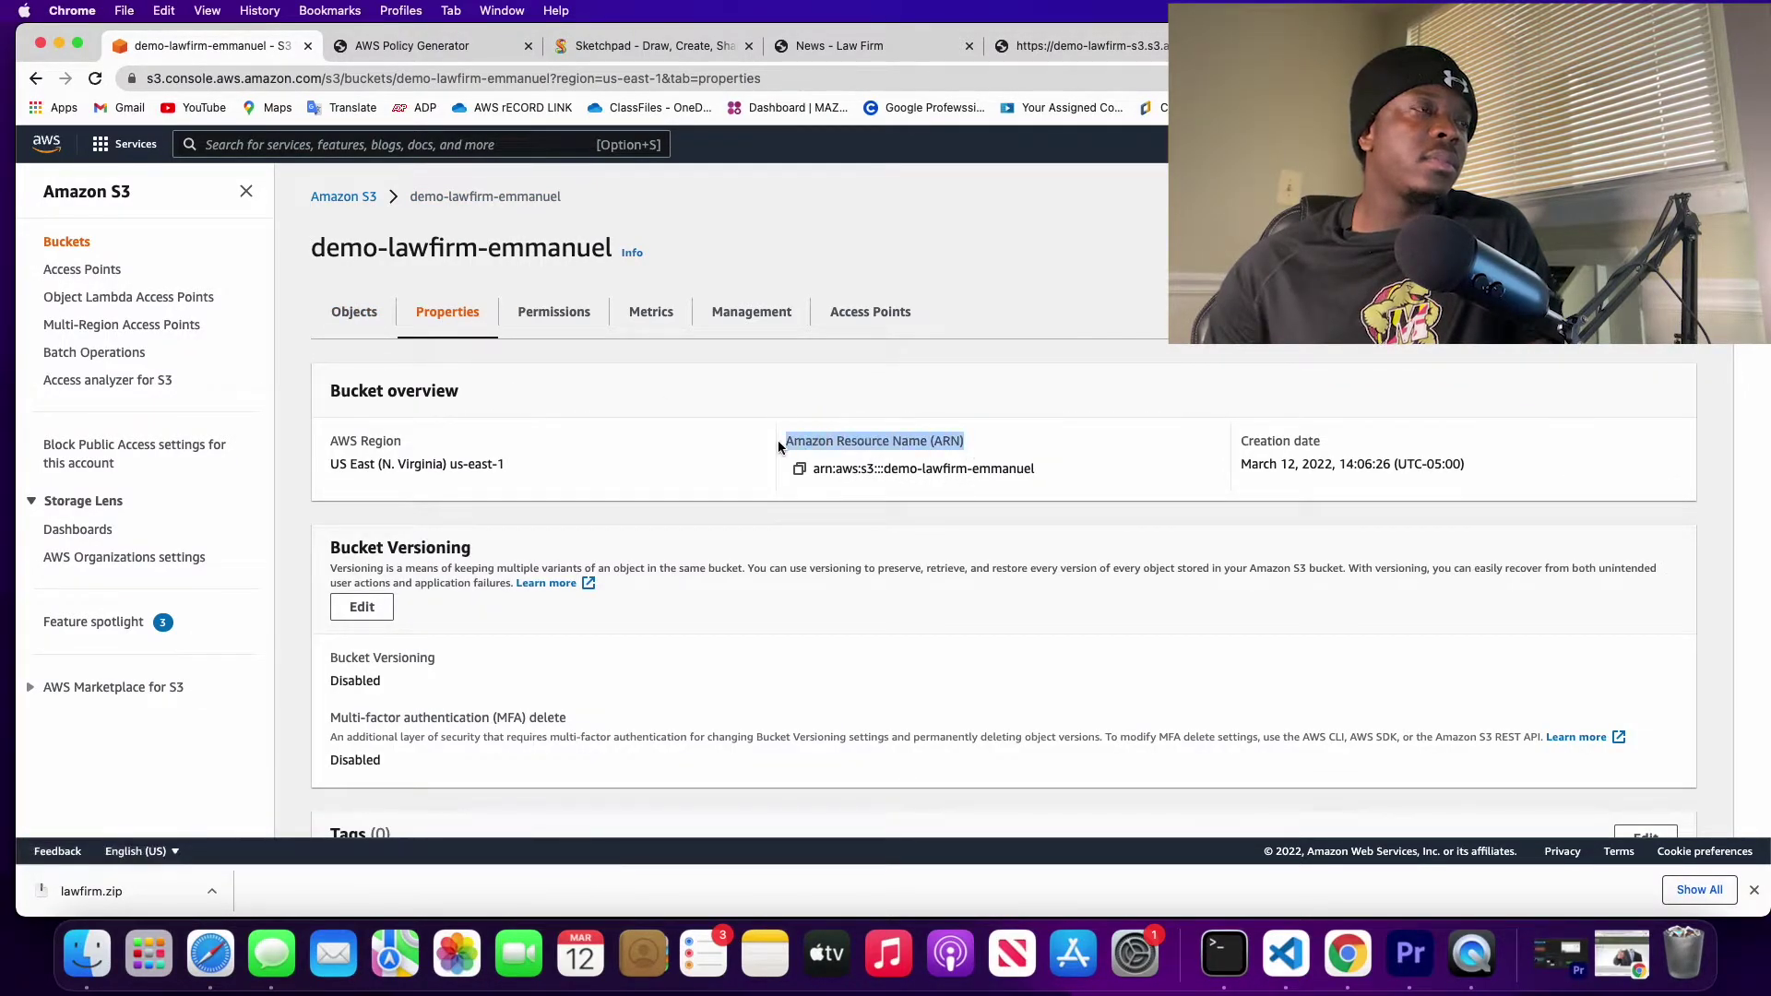
click(799, 471)
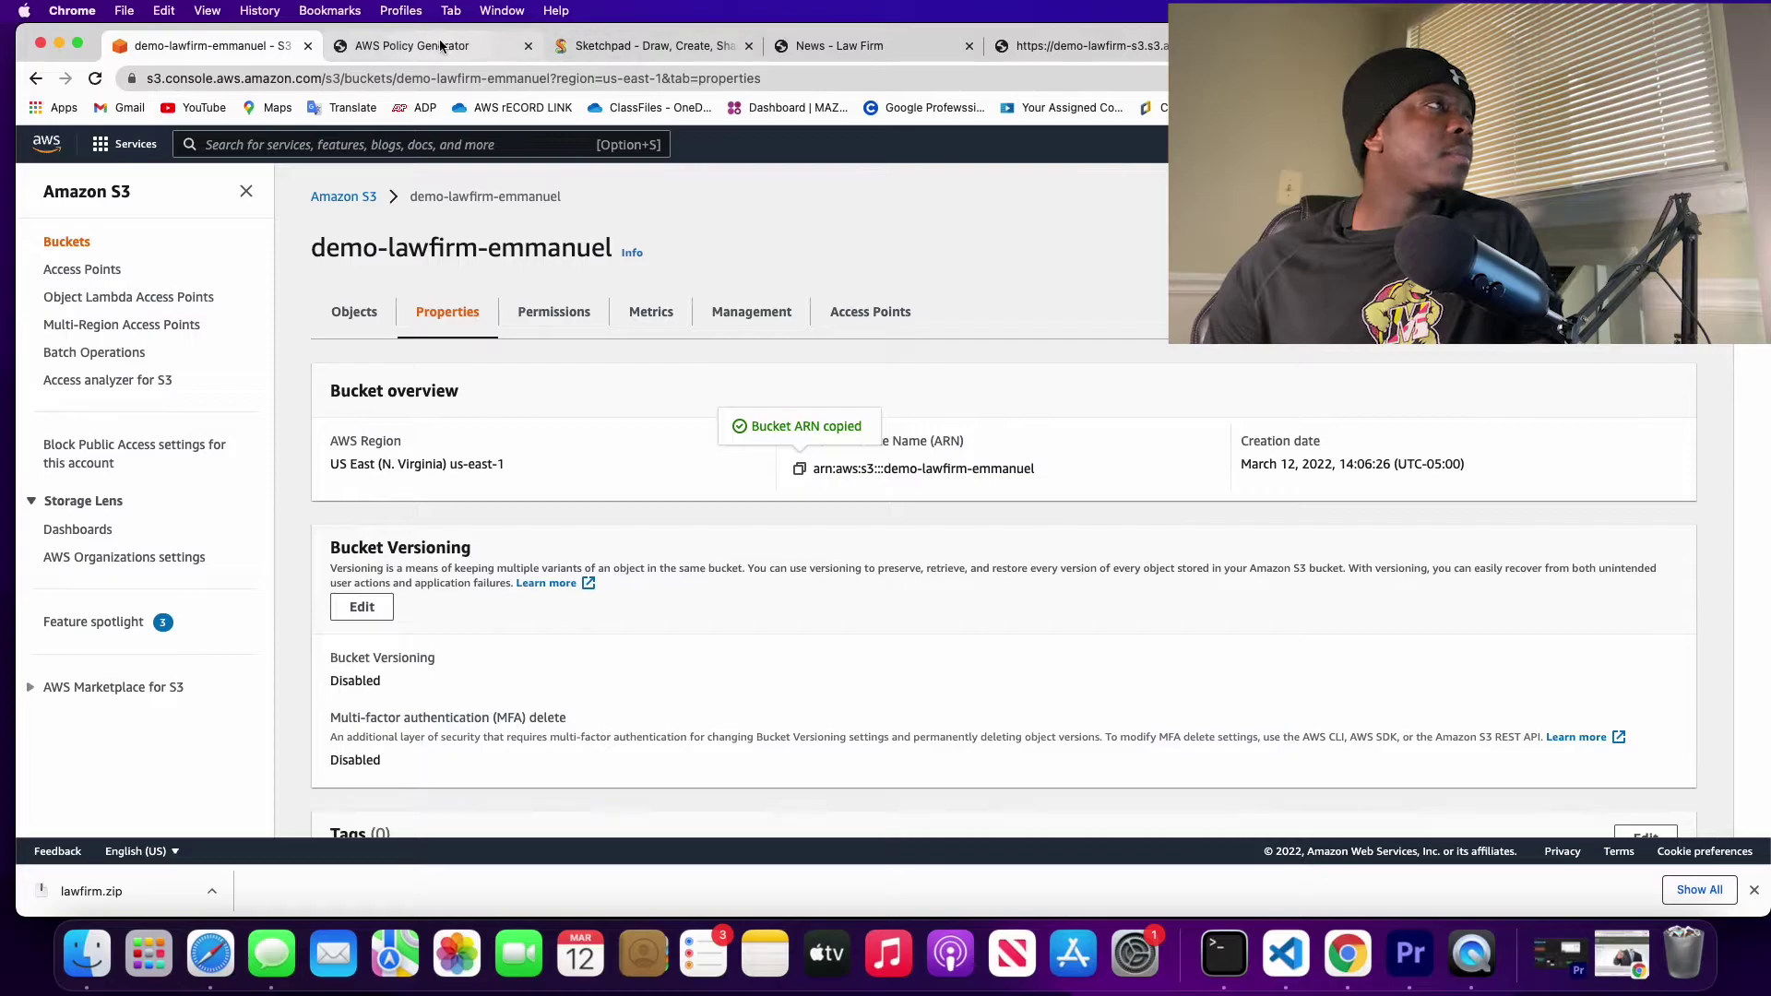
Step: Paste the copied bucket ARN as the statement's resource in the AWS Policy Generator and add the statement
click(412, 46)
click(634, 467)
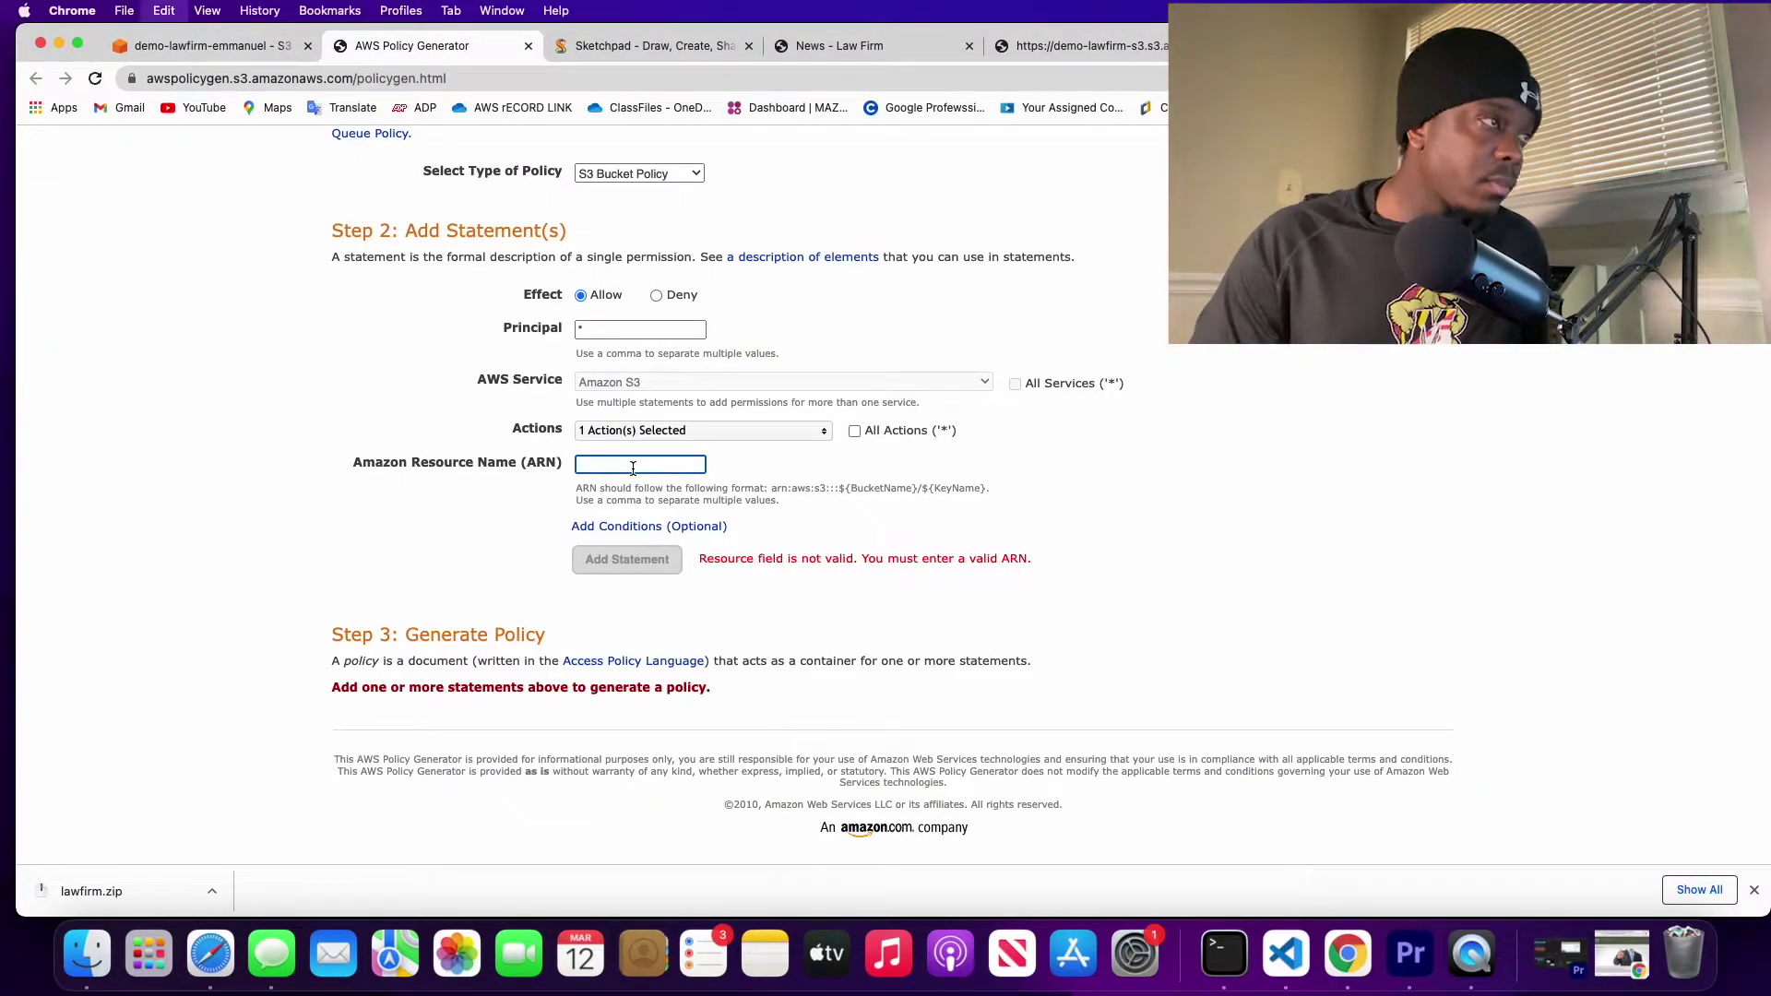
key(super+v)
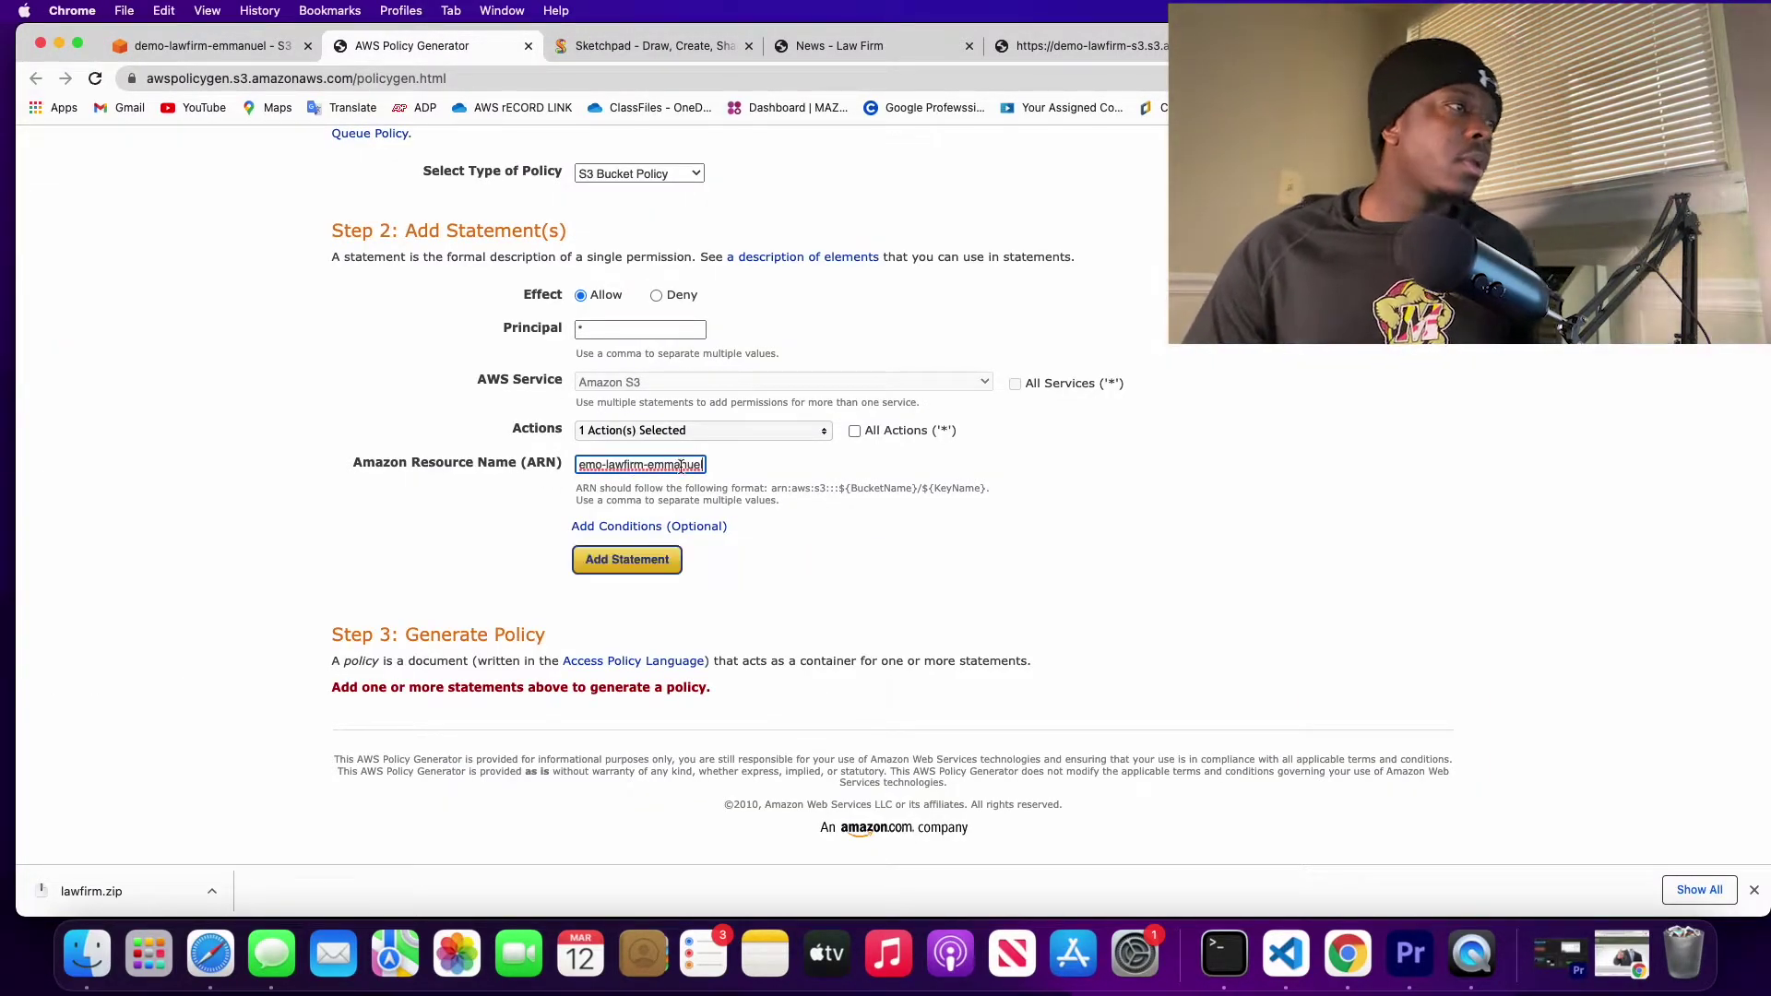
click(627, 563)
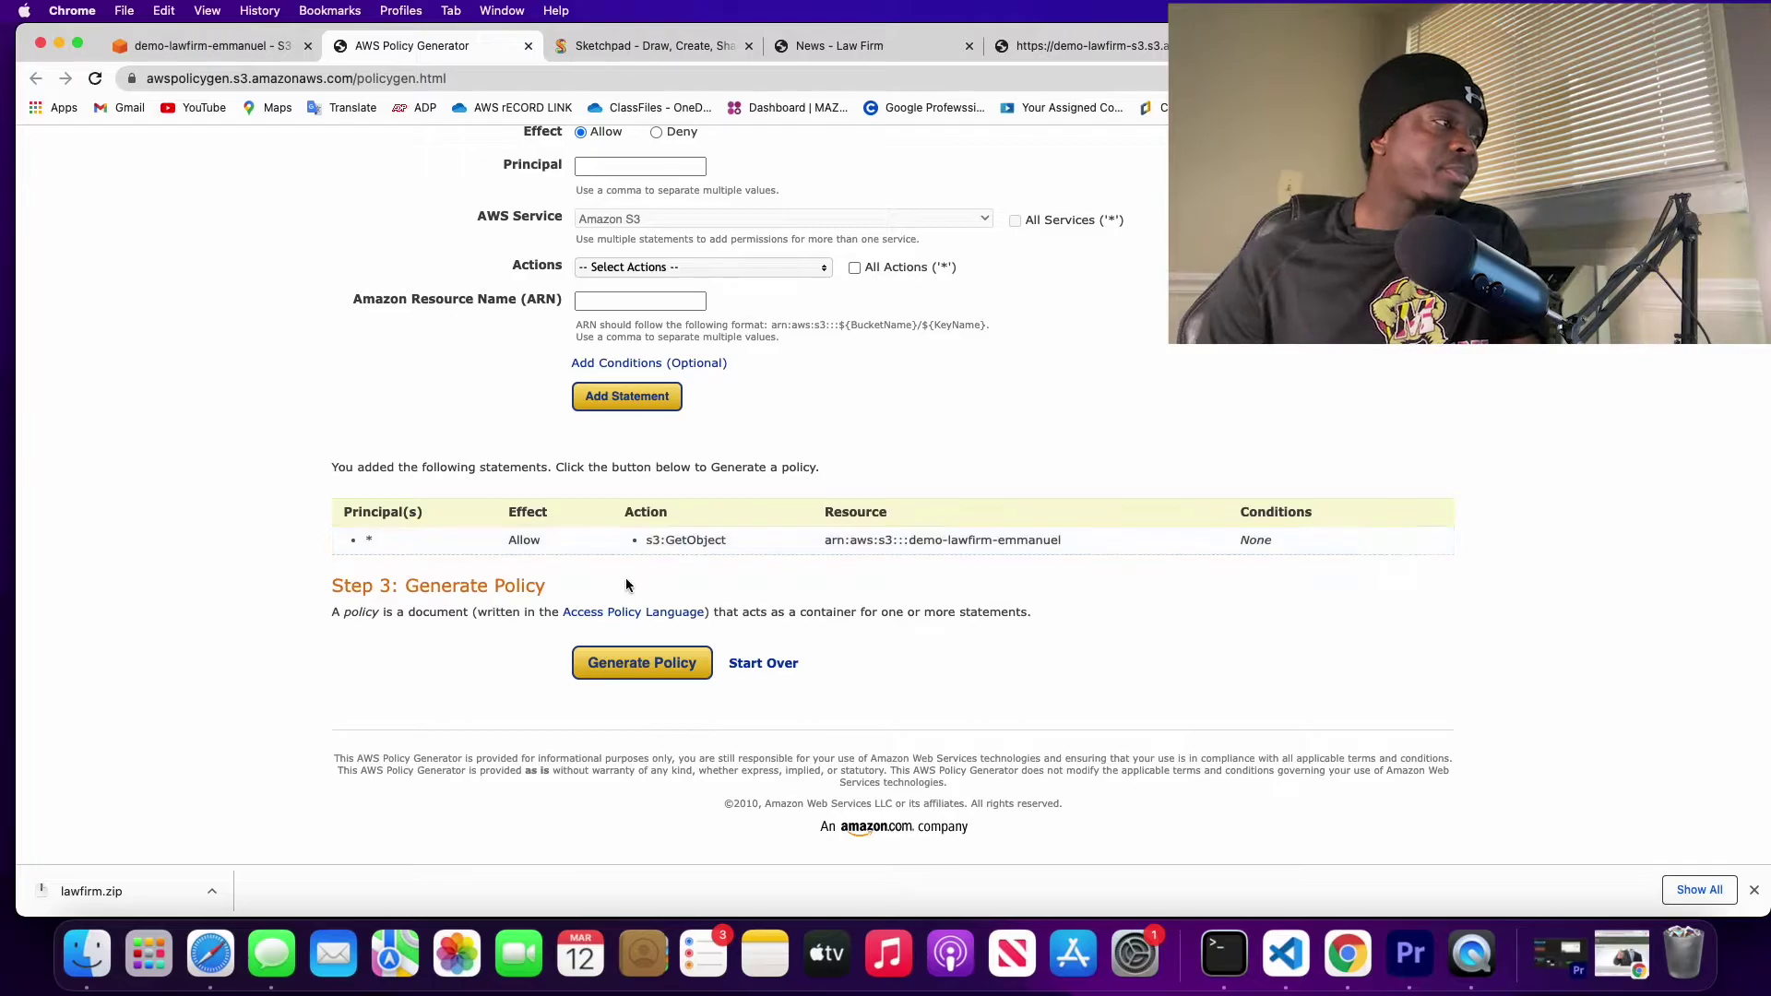
Step: Generate the policy and copy the entire JSON document
click(653, 666)
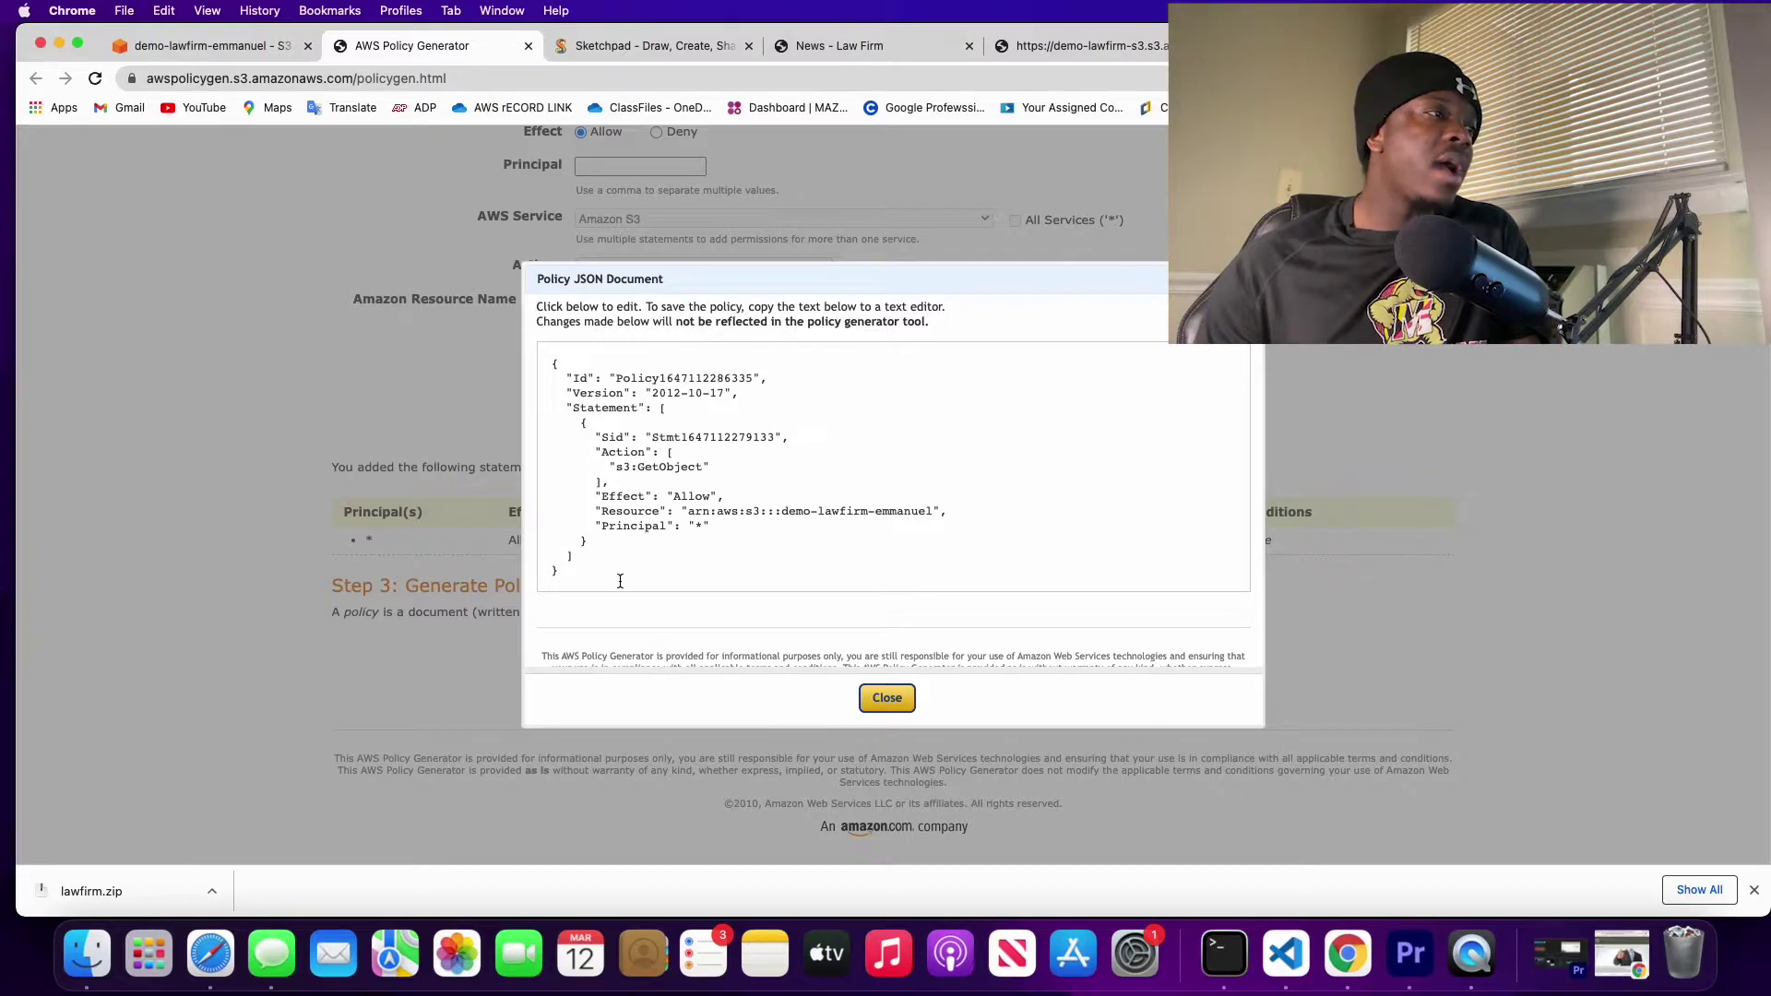
drag(620, 587, 496, 329)
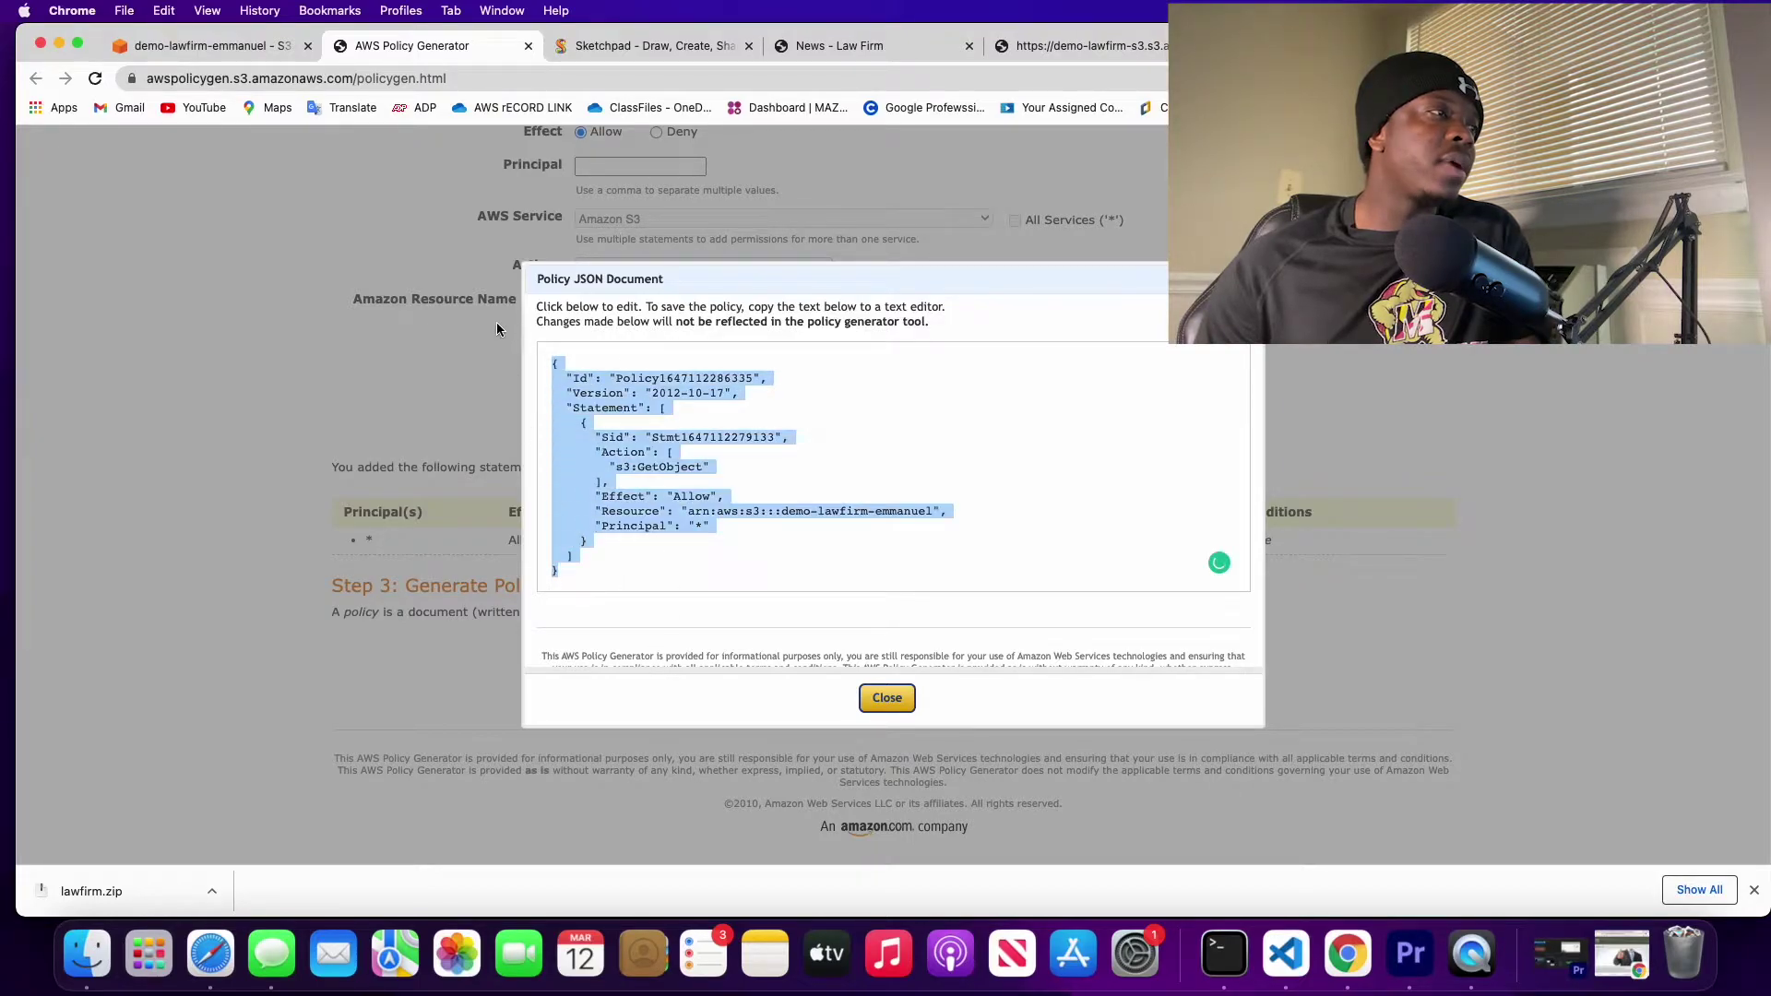
right_click(628, 441)
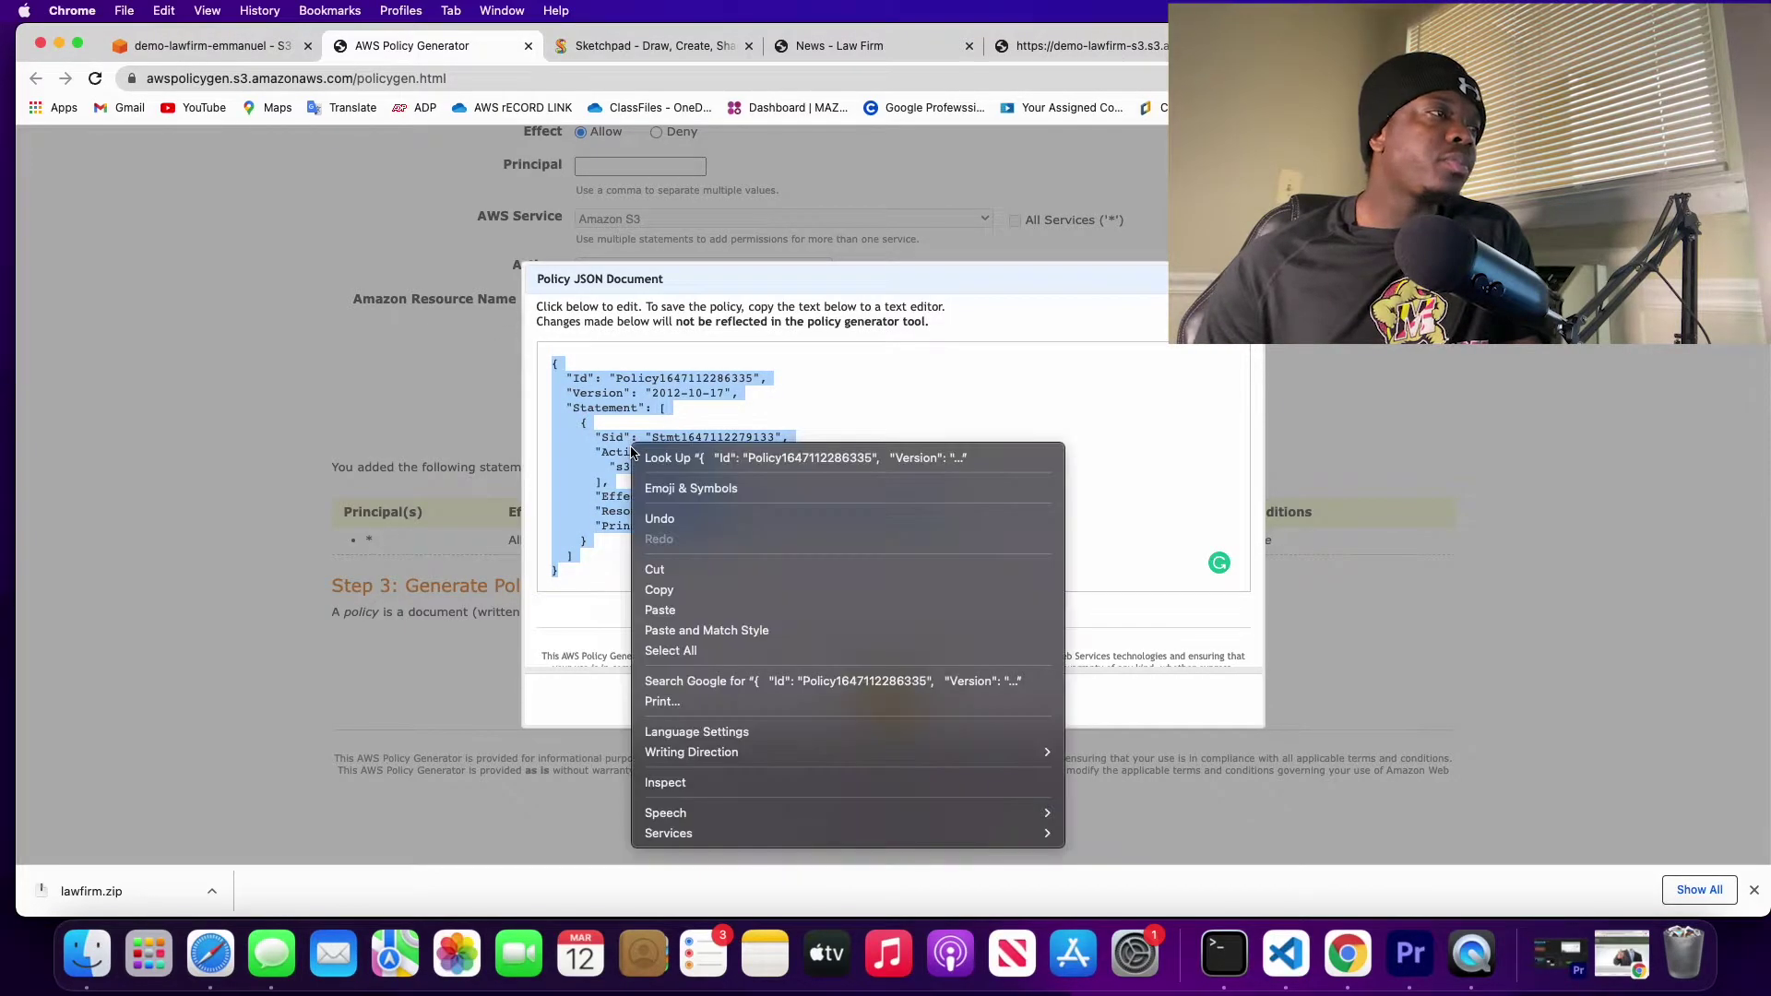
click(693, 590)
Step: Open the demo-lawfirm bucket's policy for editing in its permissions and replace the default text with the copied JSON policy
click(228, 48)
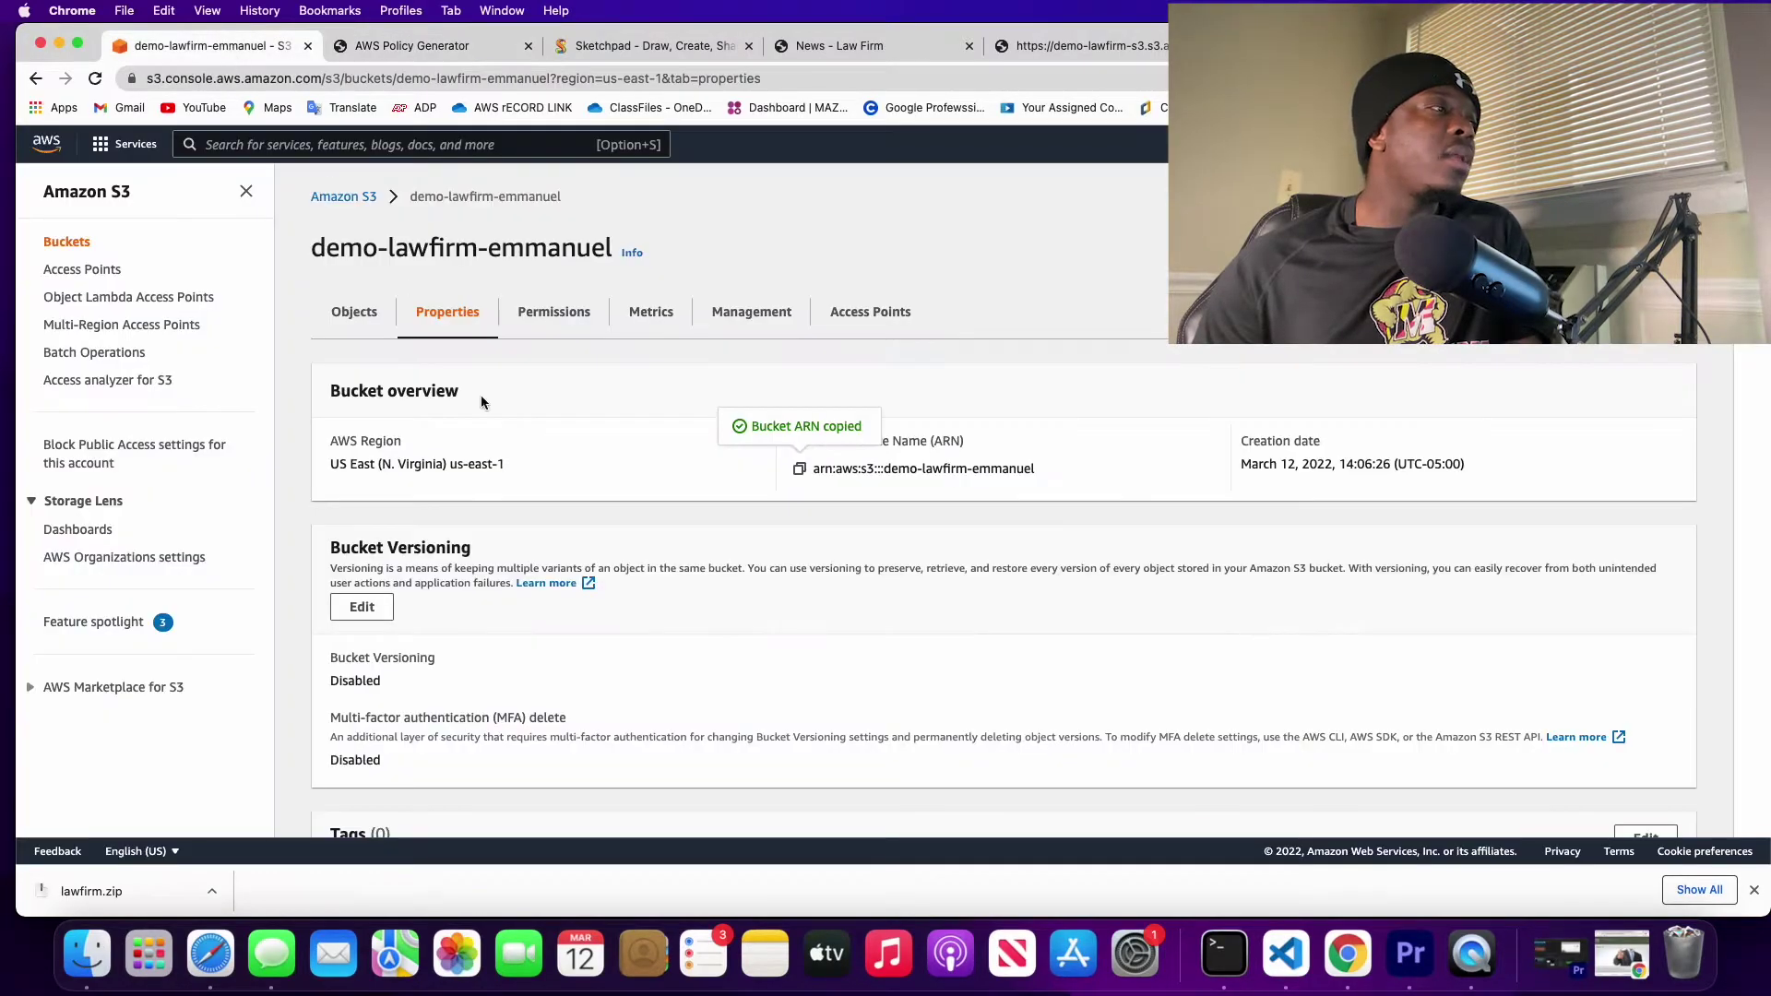
click(552, 317)
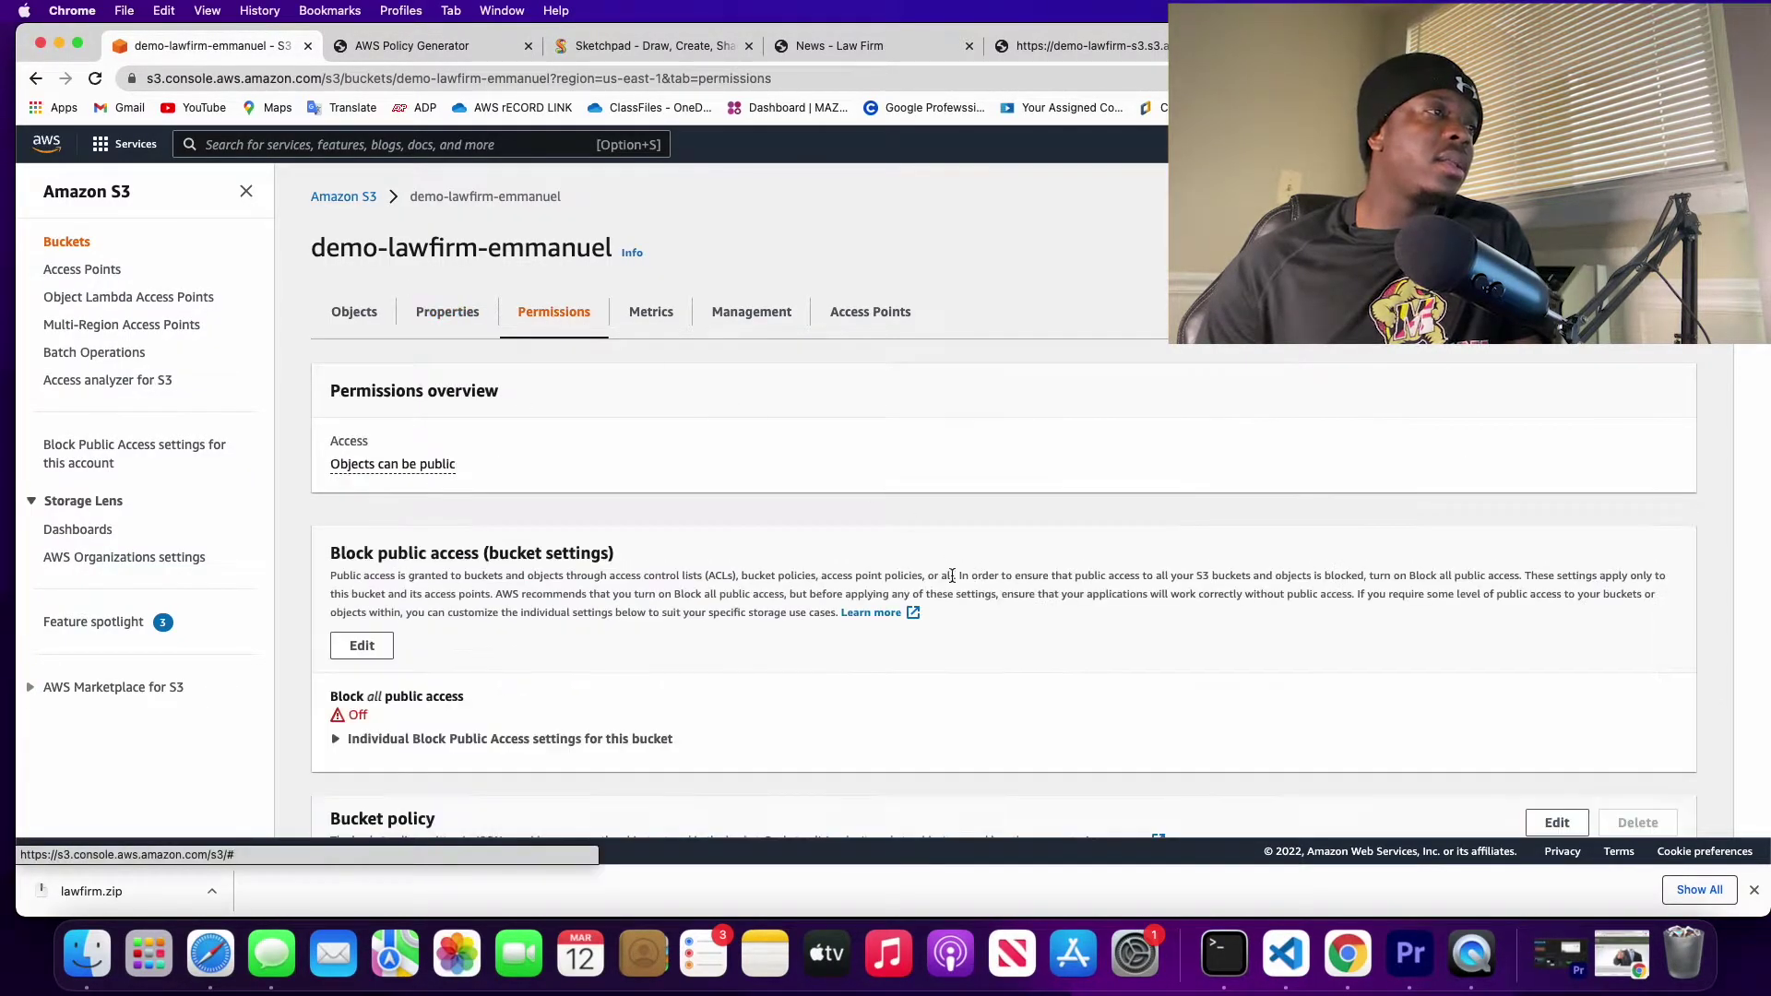
scroll(1179, 465, down, 3)
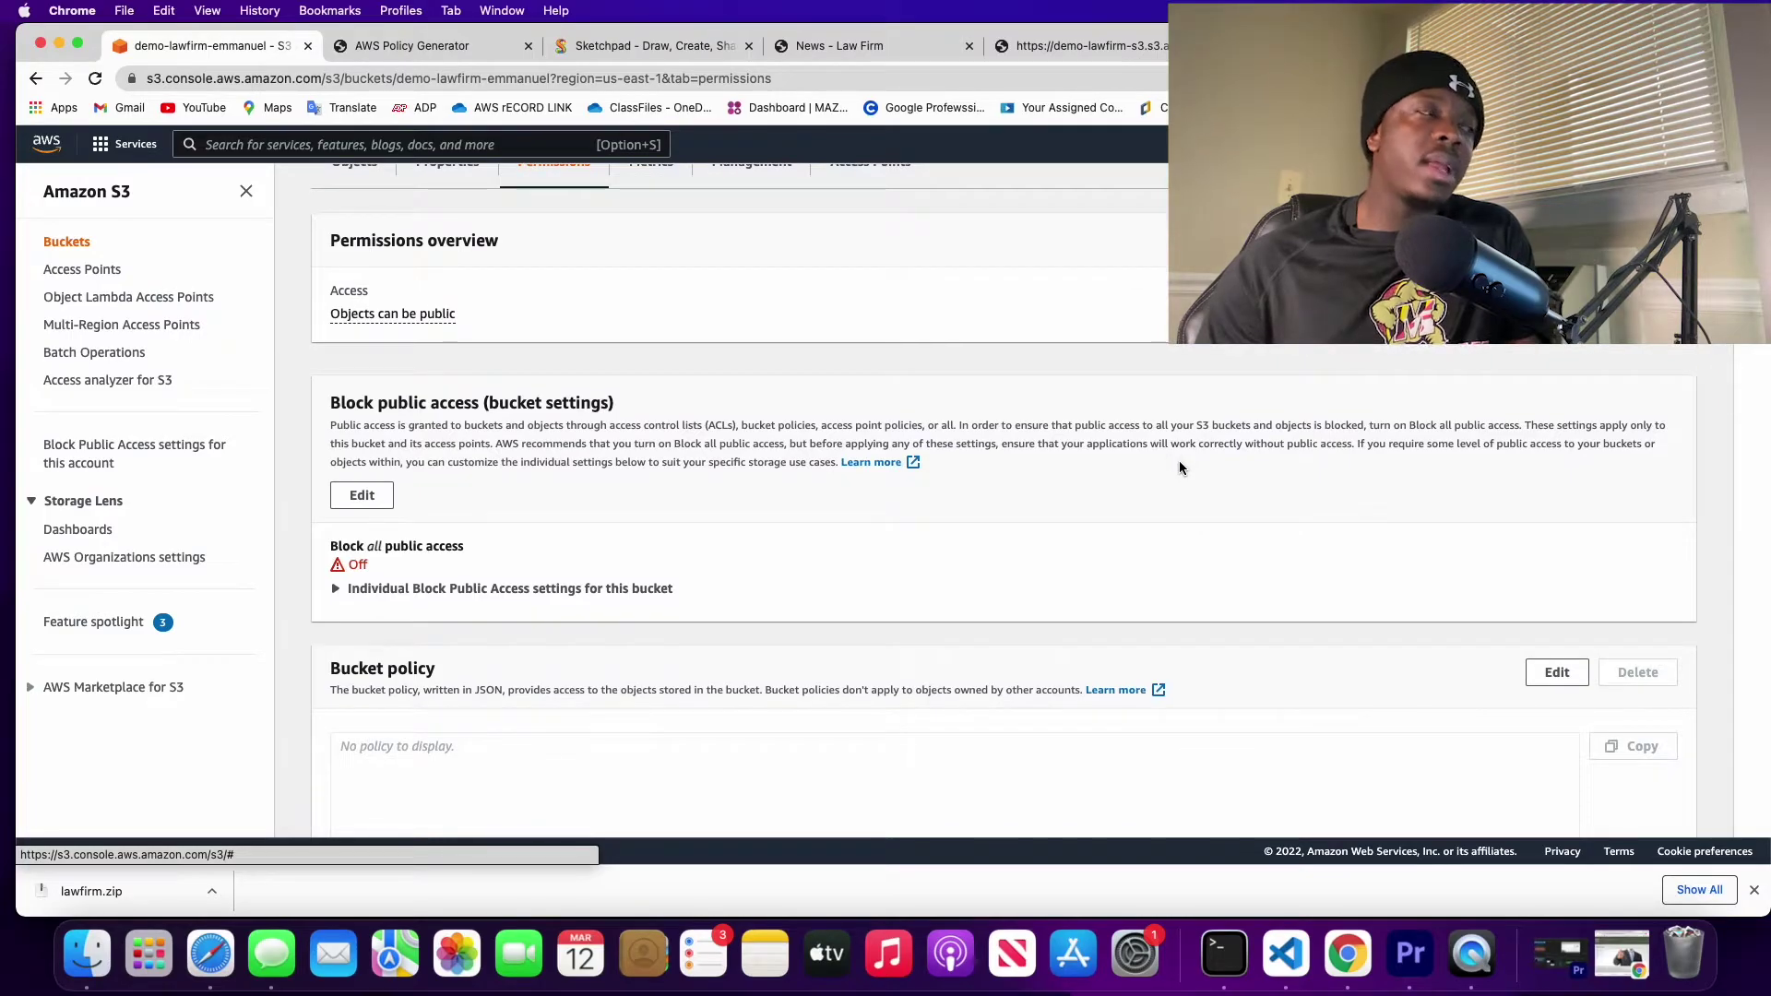
scroll(1179, 466, down, 4)
click(1538, 494)
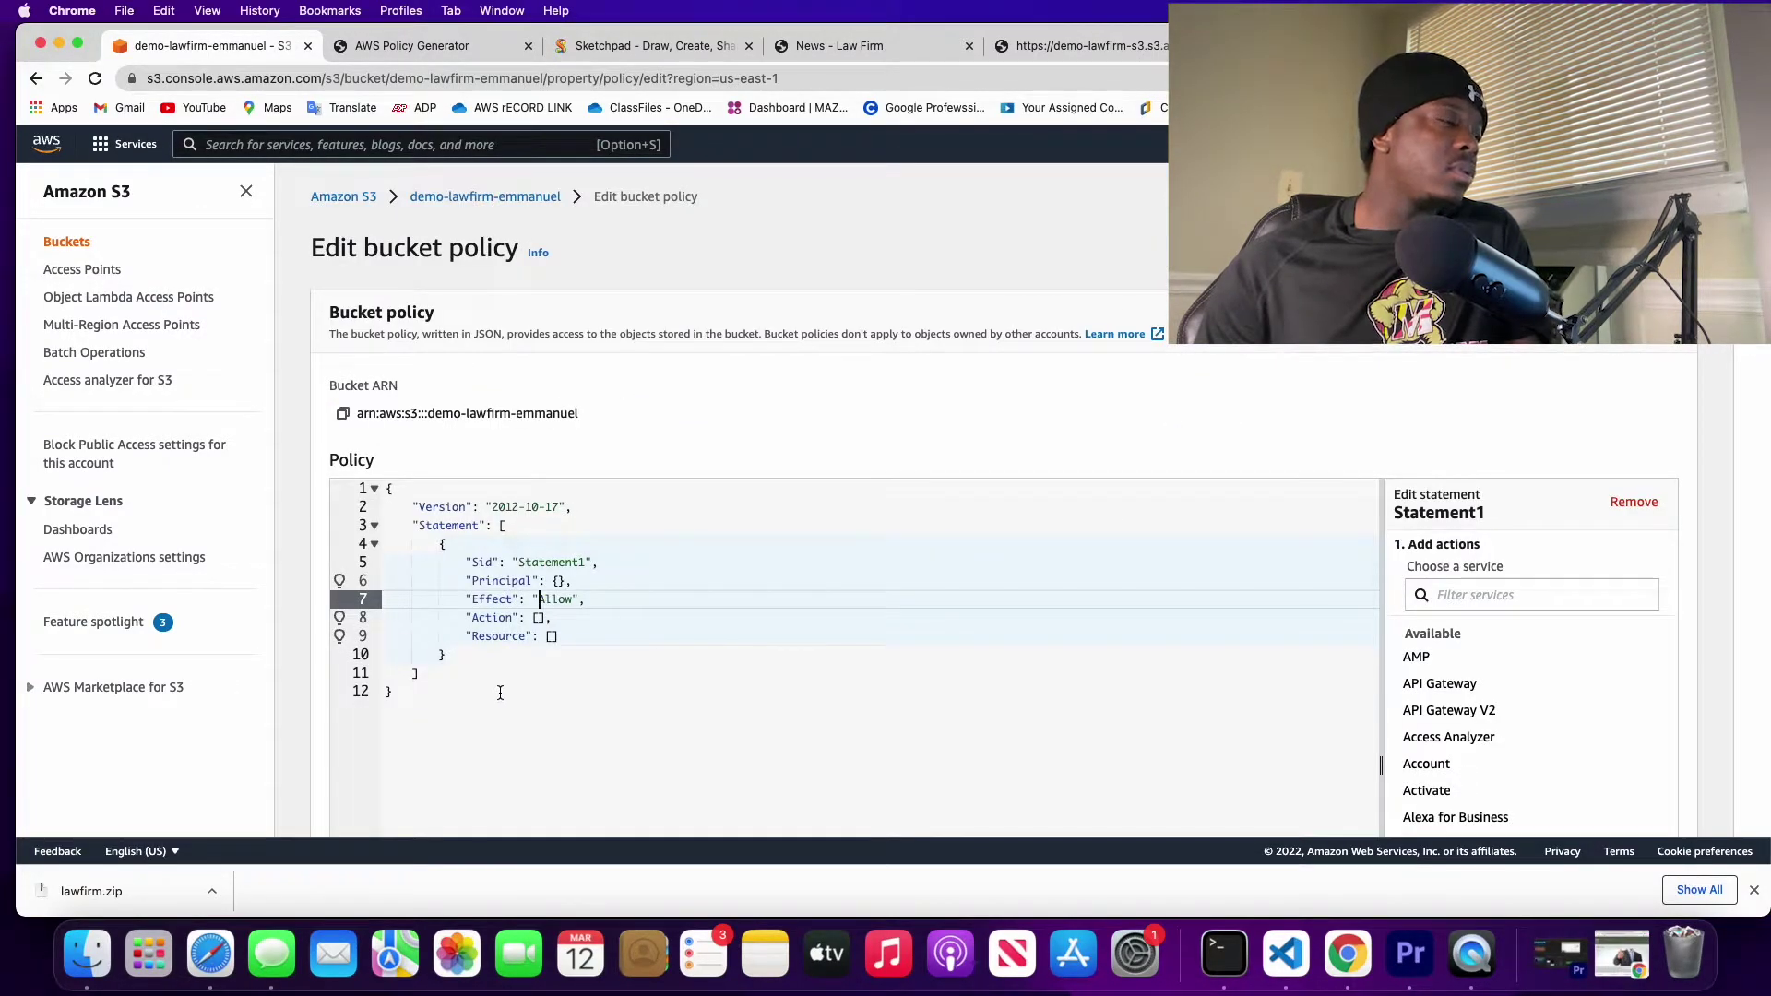
drag(501, 691, 427, 531)
key(super+a)
key(BackSpace)
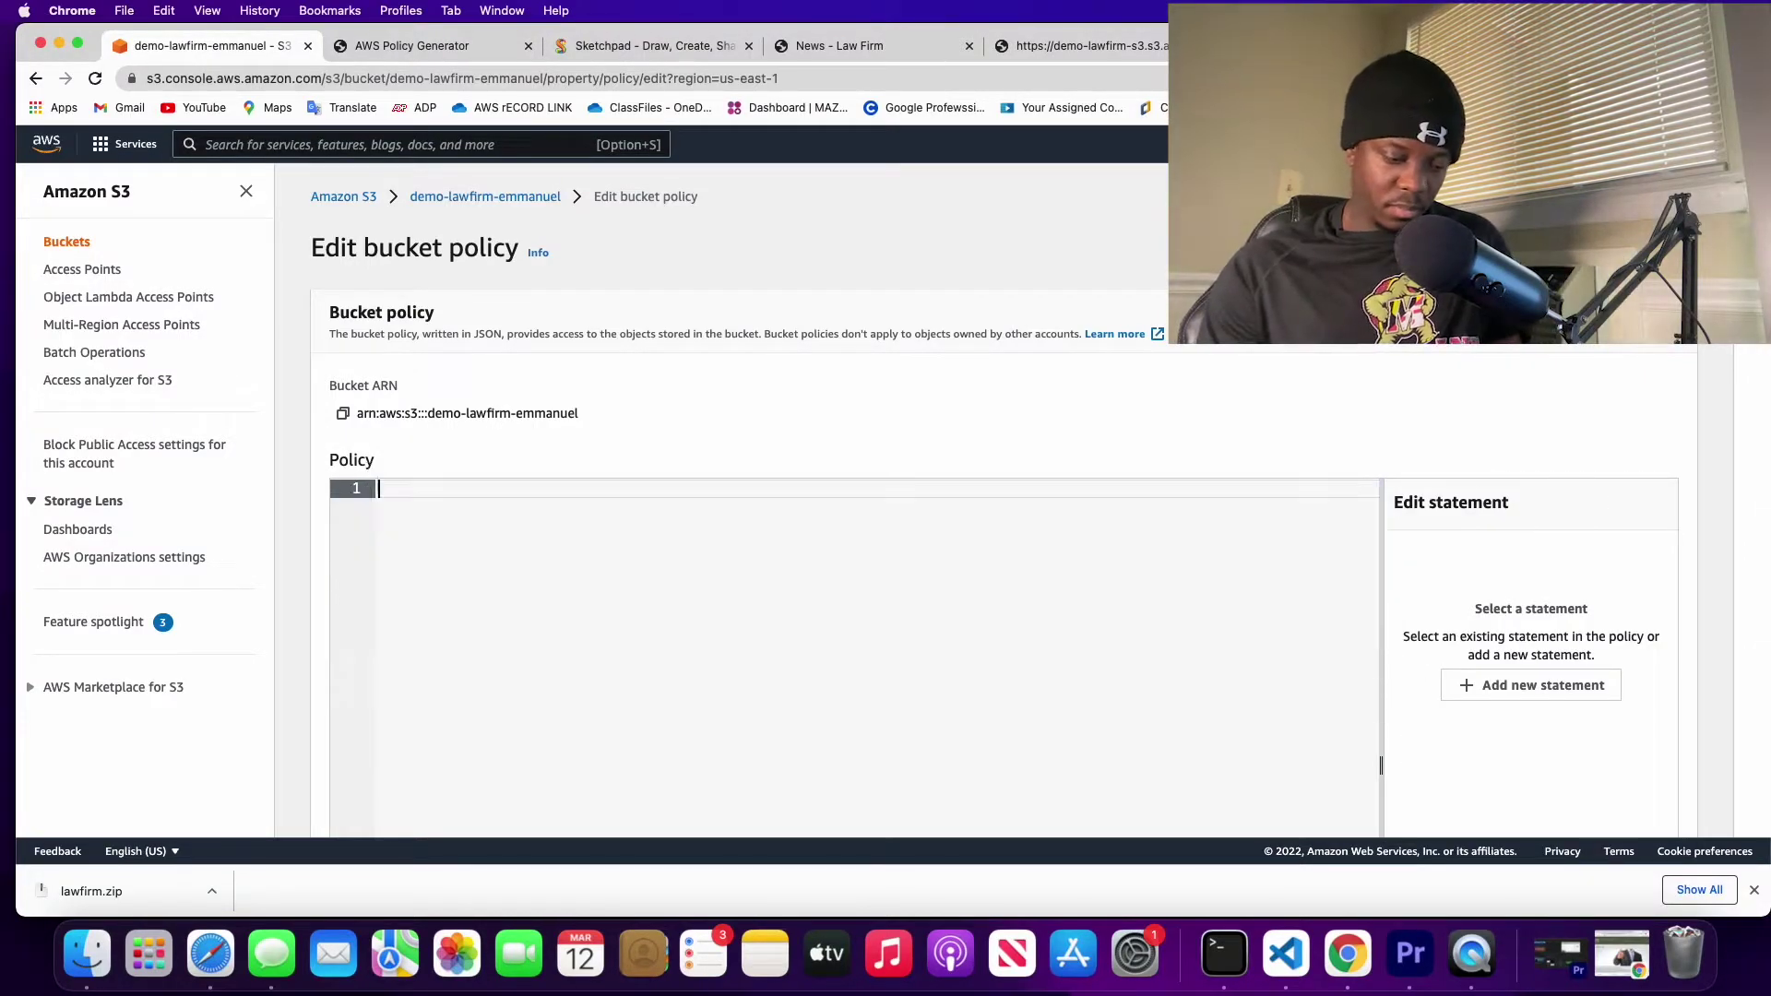
key(super+v)
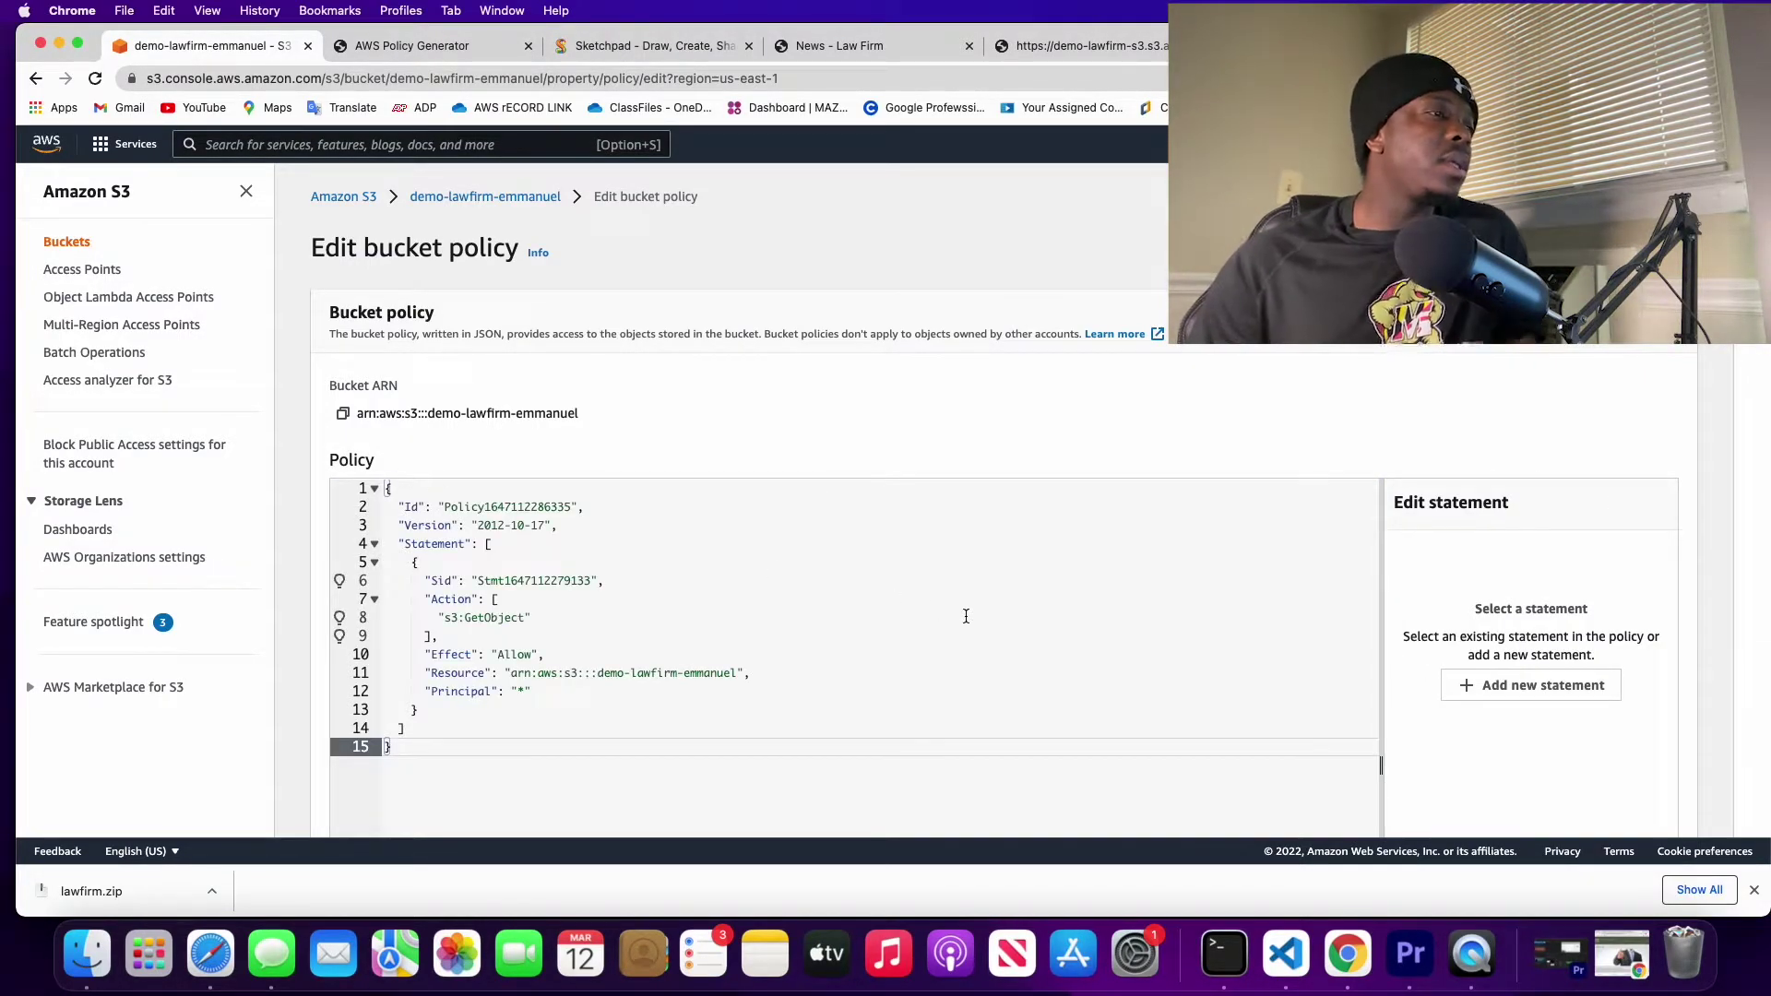
Step: Try to save the bucket policy and expand the API response to read its details
scroll(966, 616, down, 5)
scroll(965, 616, down, 2)
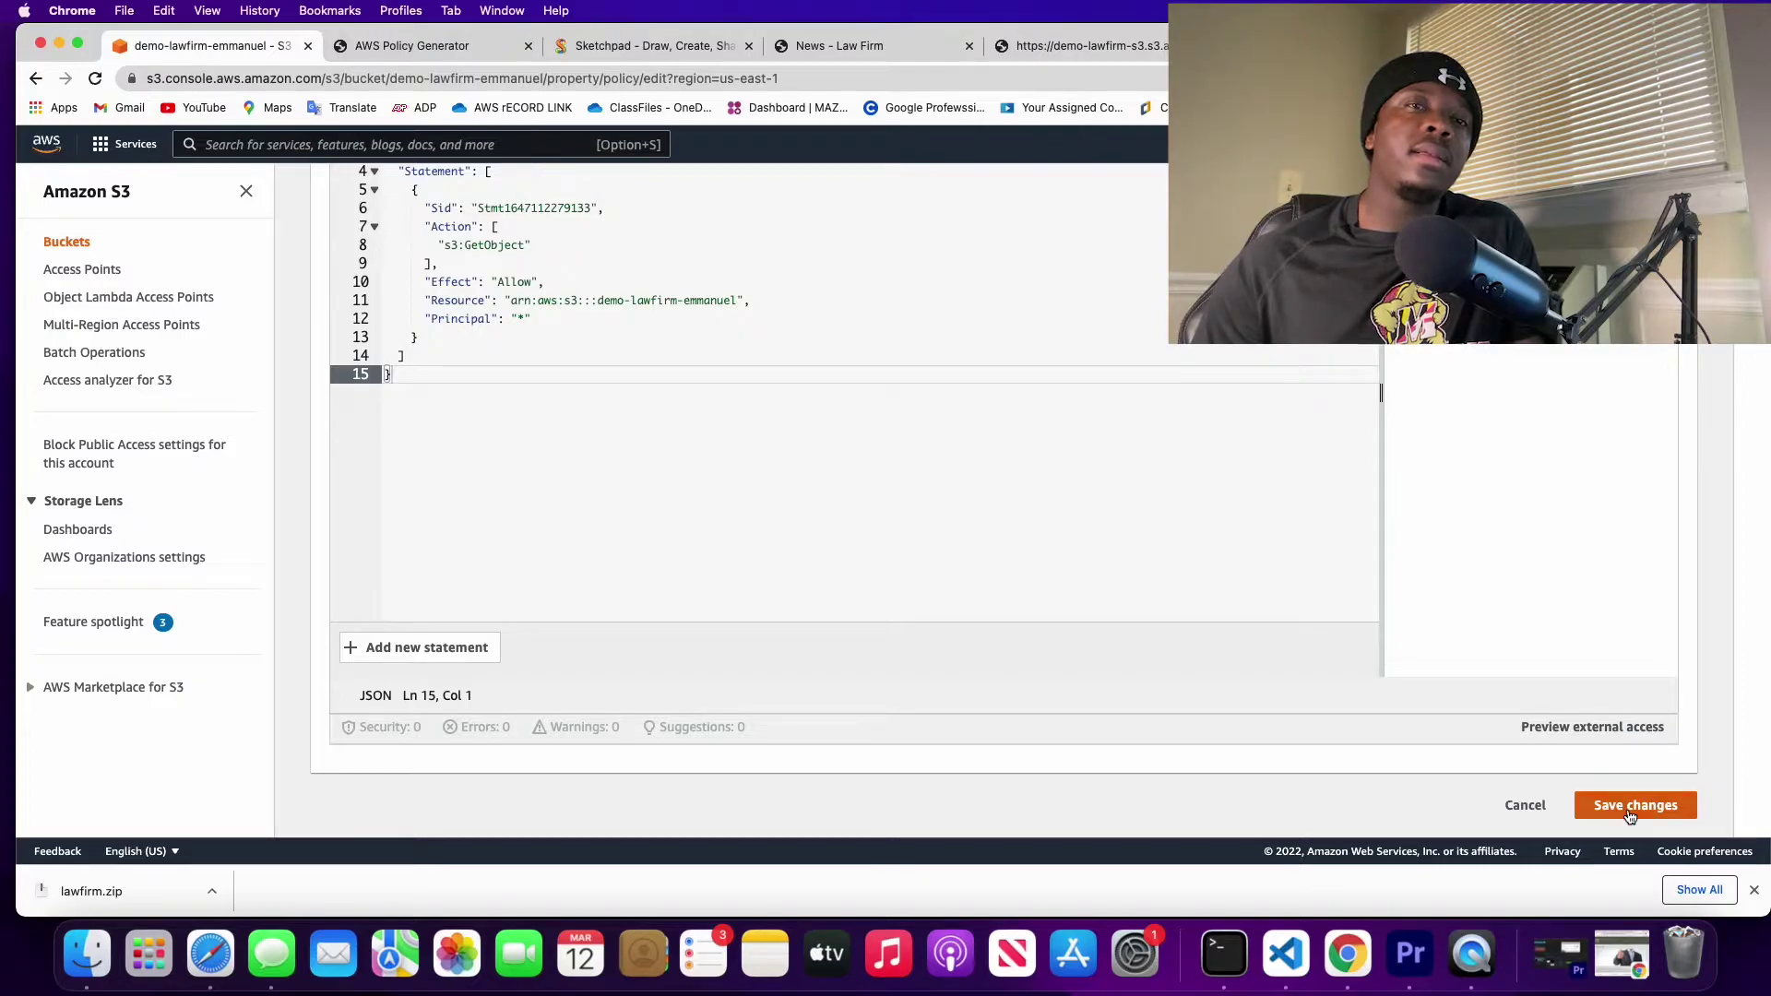
click(1629, 806)
scroll(1018, 651, down, 3)
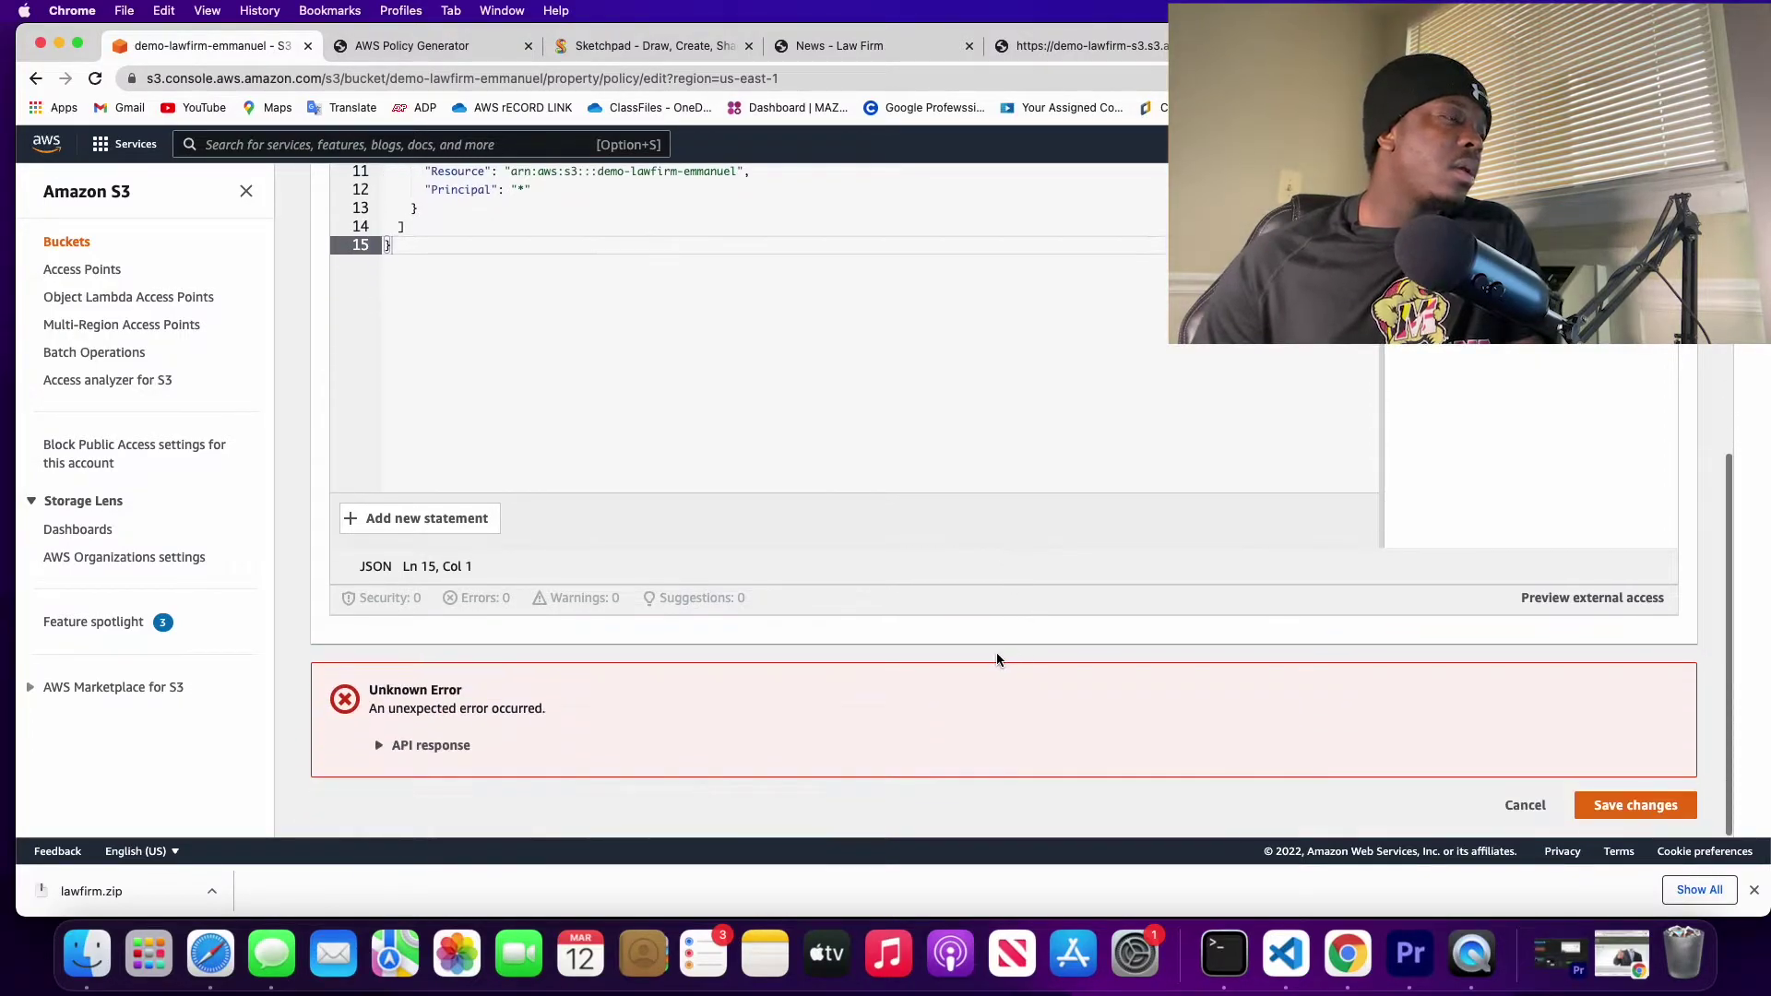
click(378, 745)
scroll(517, 664, up, 1)
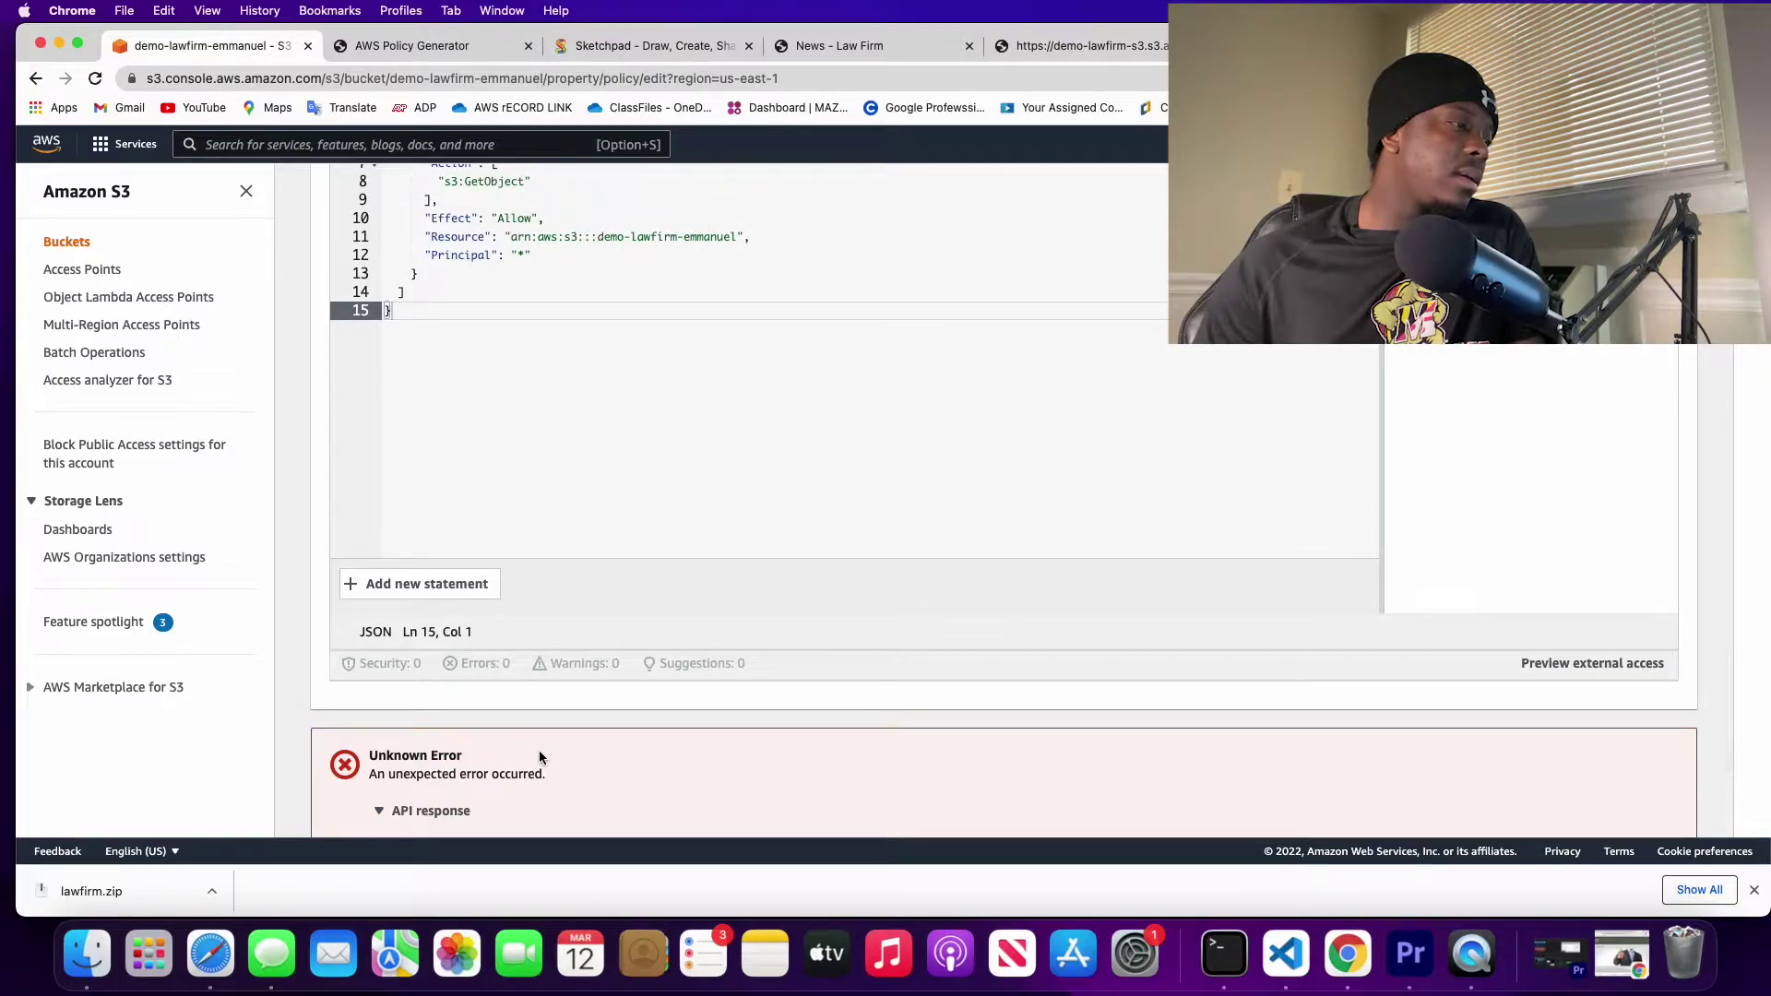
scroll(517, 645, down, 2)
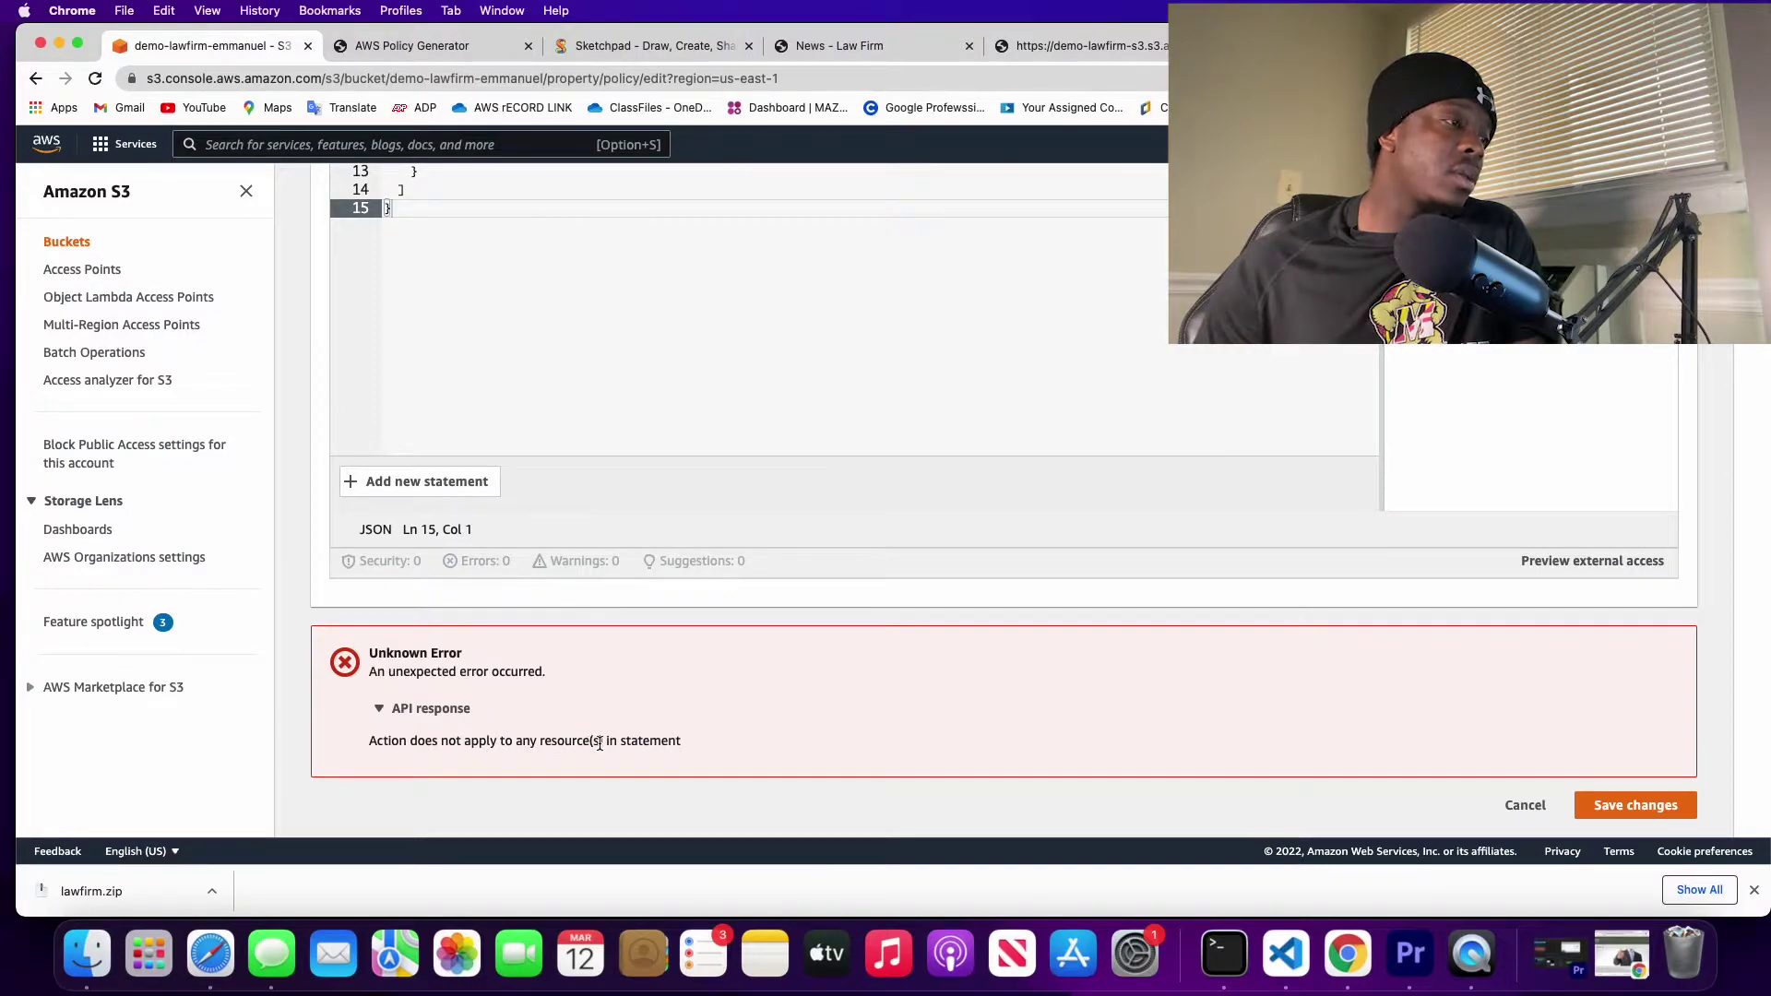
Step: Append /* to the bucket ARN in the policy's Resource line and save the bucket policy
scroll(681, 743, up, 6)
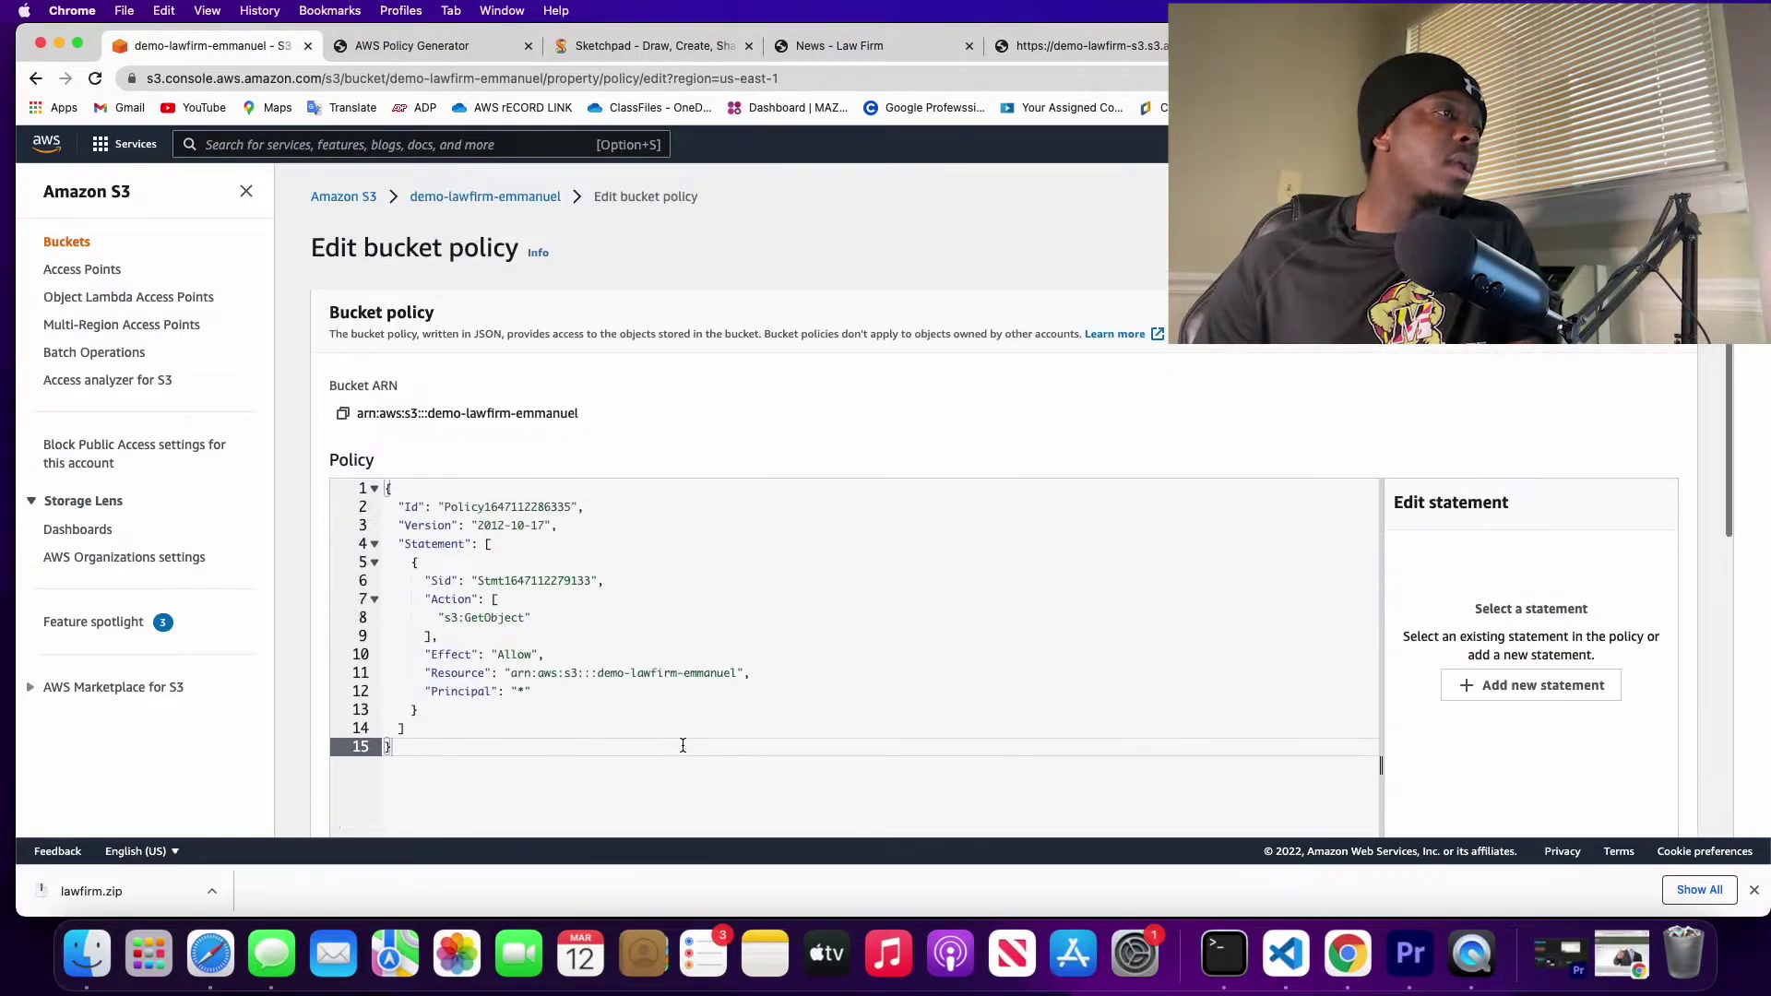
scroll(666, 627, down, 1)
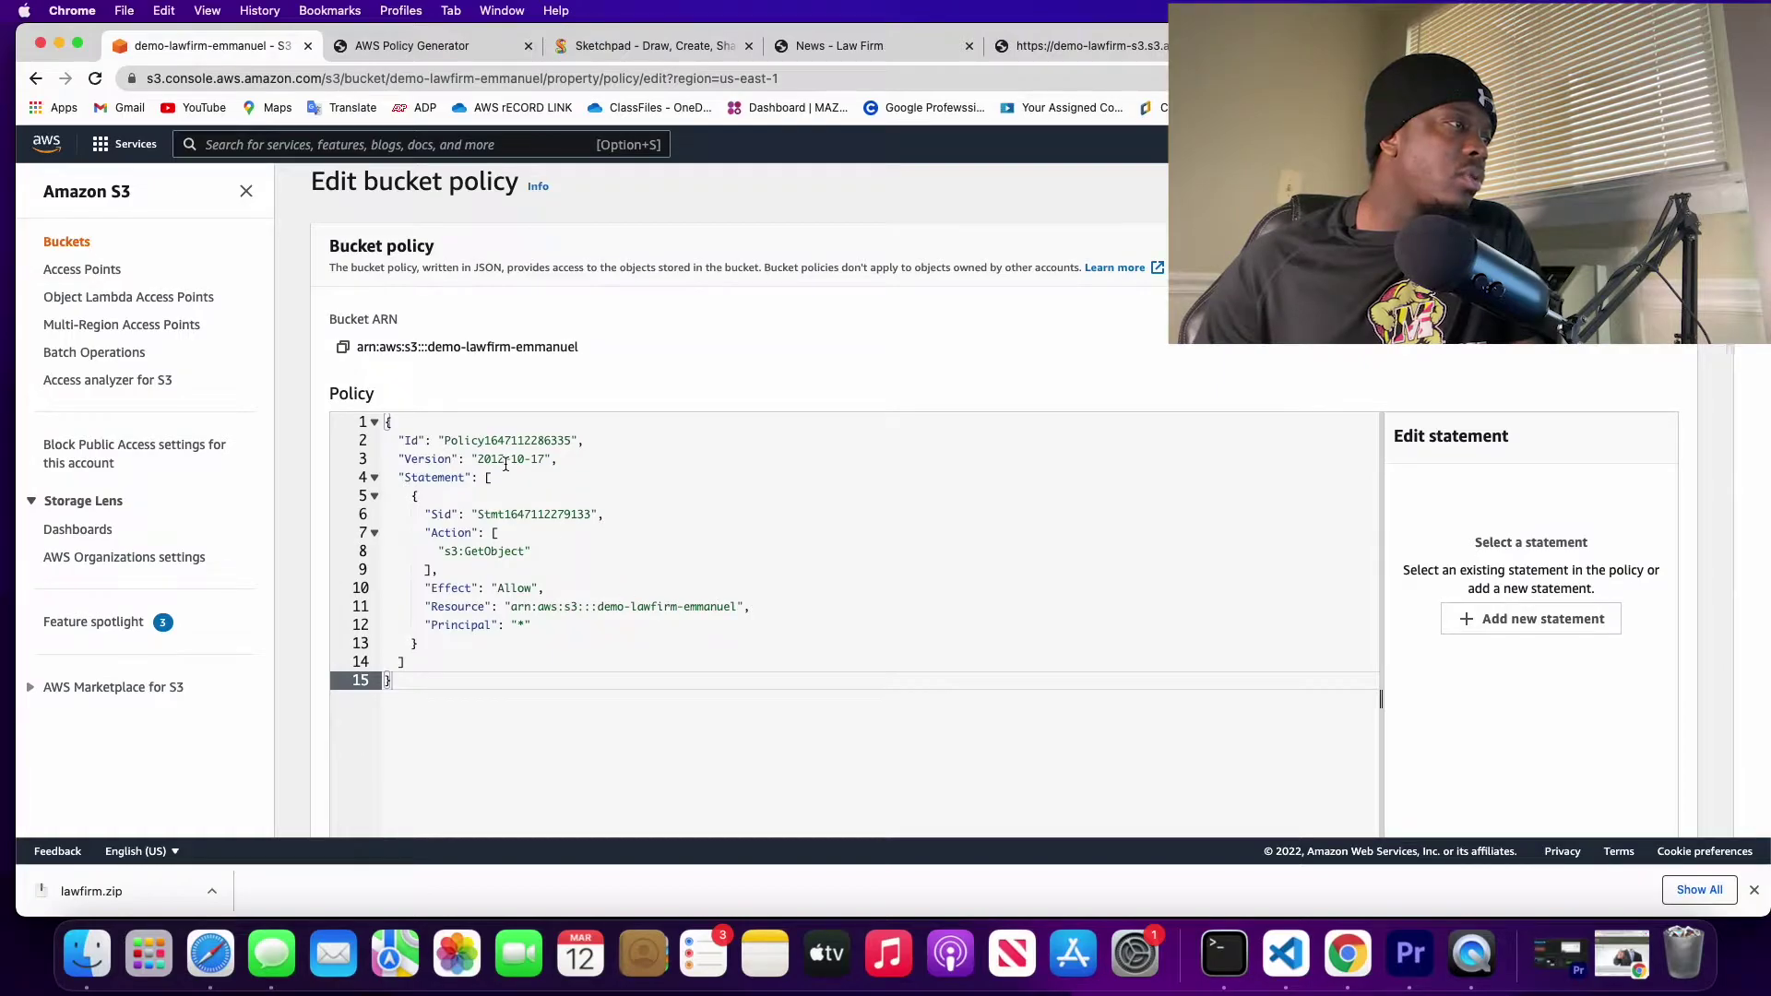
scroll(563, 567, down, 1)
click(736, 579)
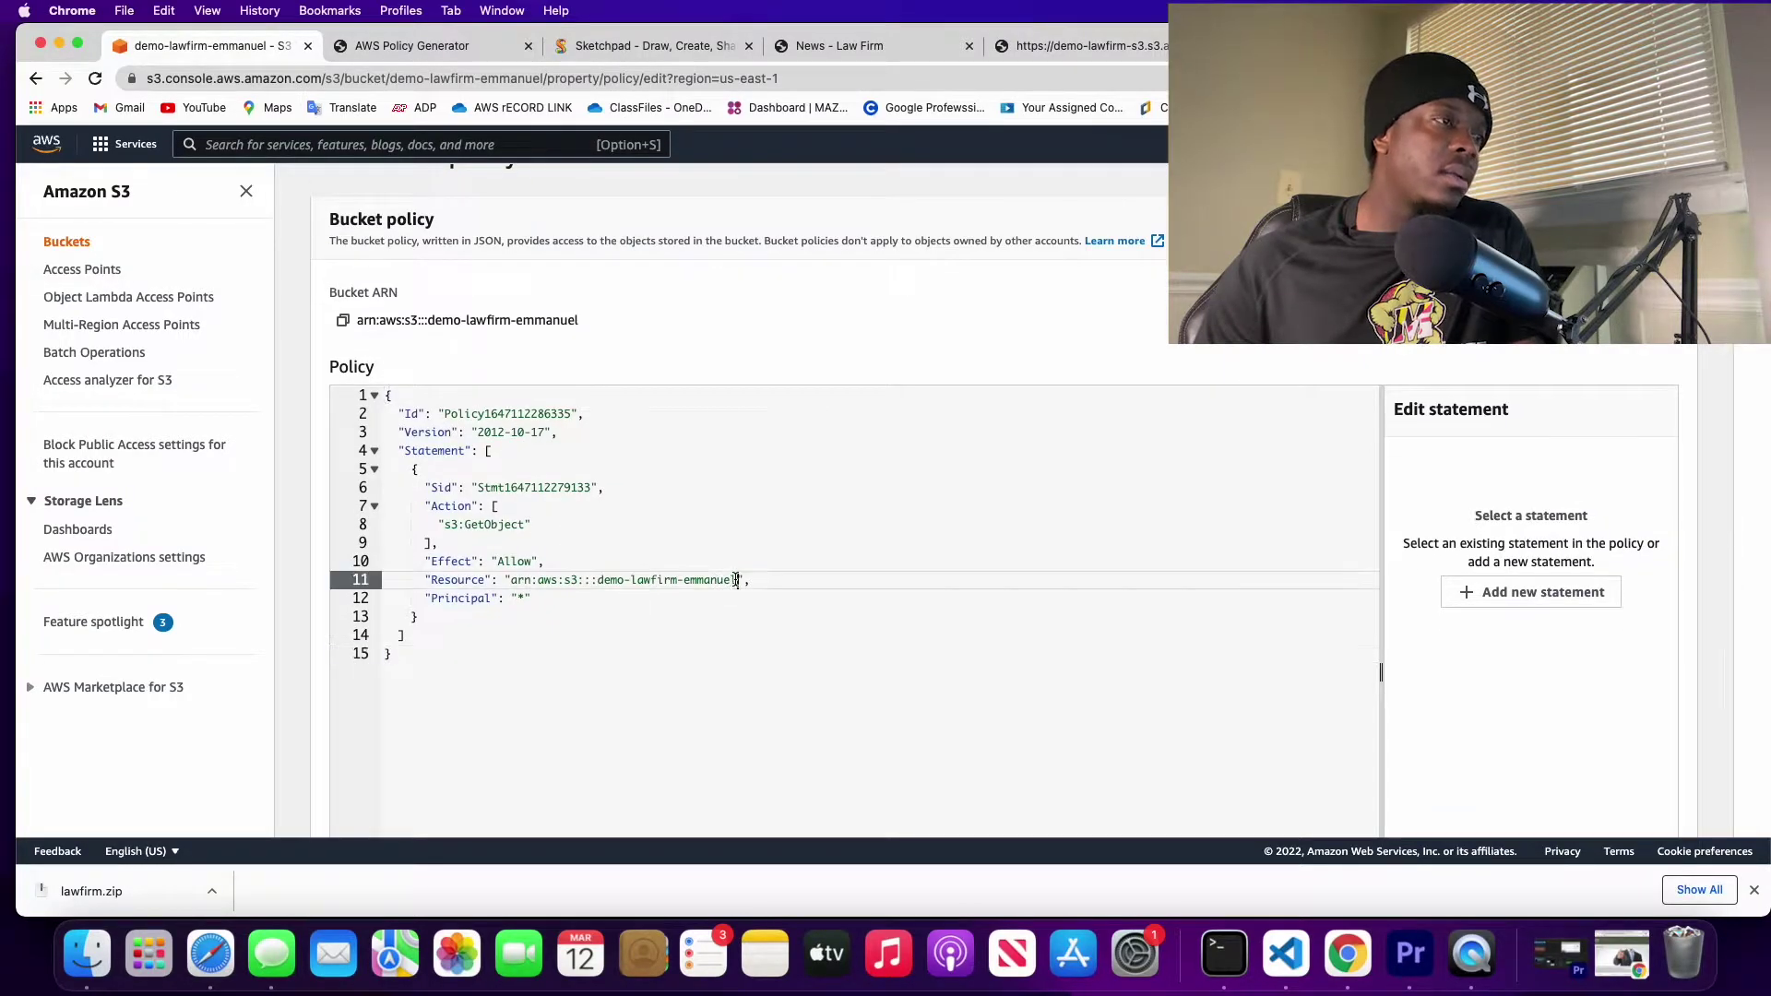
text(/*)
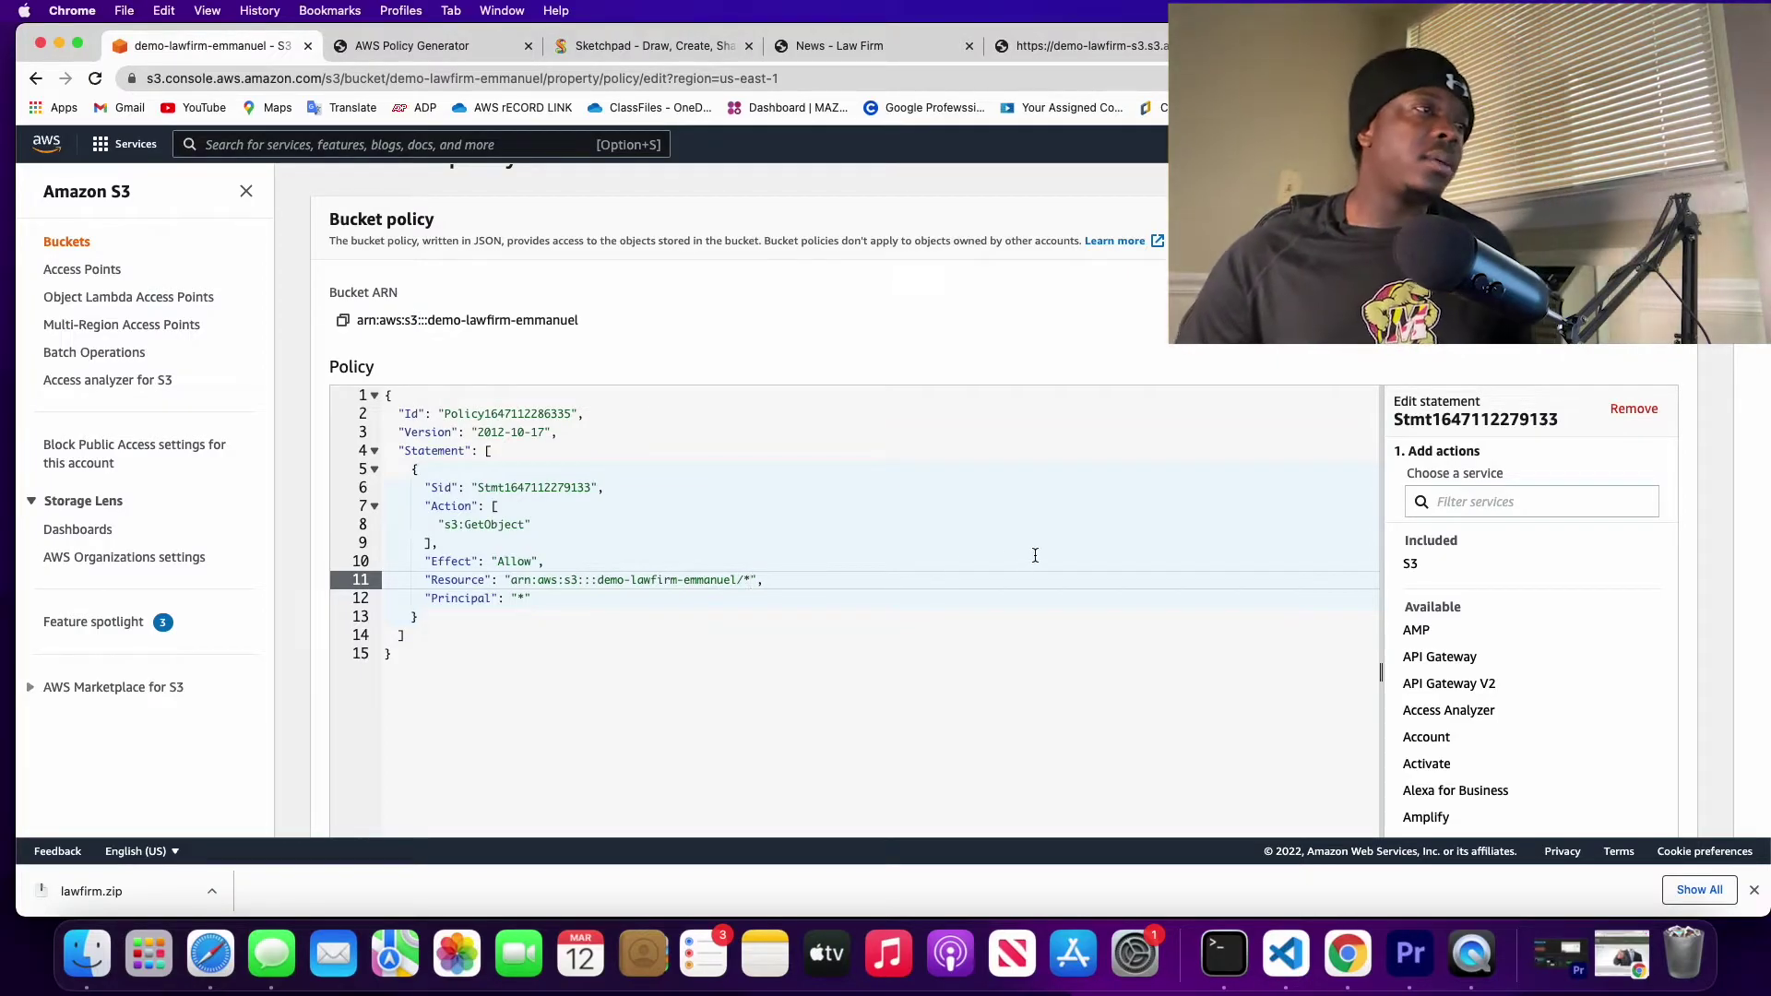
scroll(1035, 555, down, 5)
click(1621, 807)
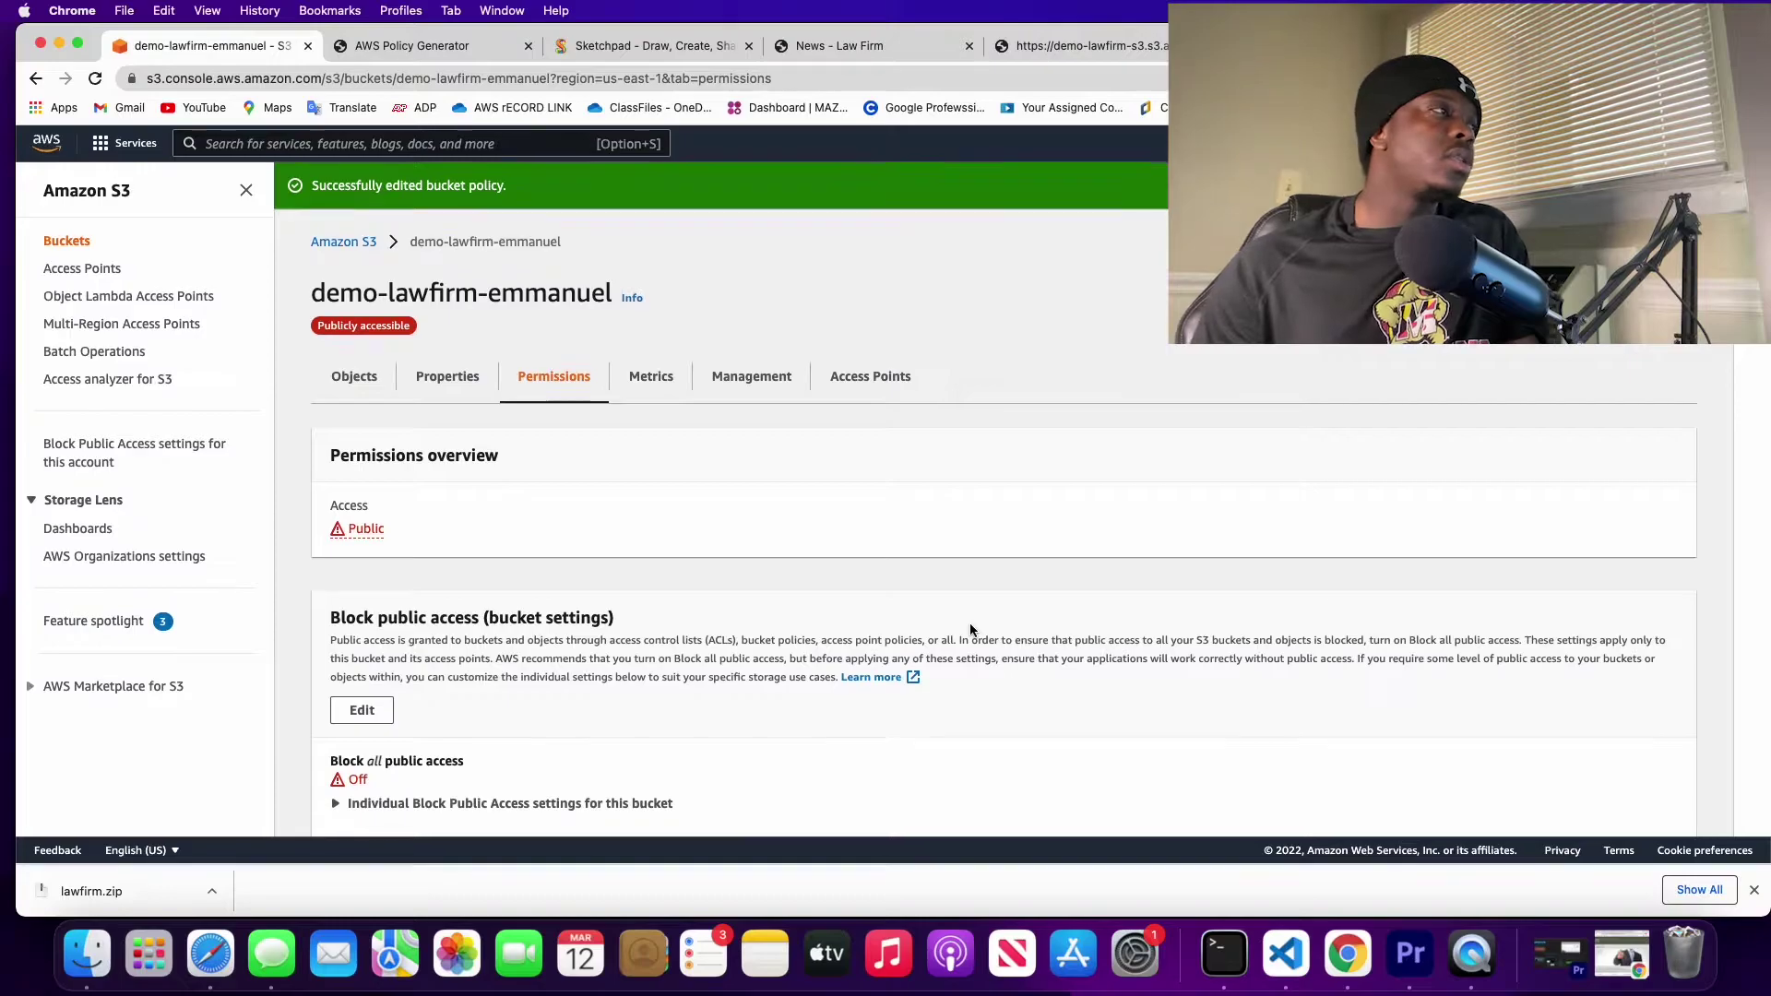
Step: Check the demo-lawfirm bucket's access status in the bucket list, and copy the object URL of its lawfirm.zip file
click(345, 241)
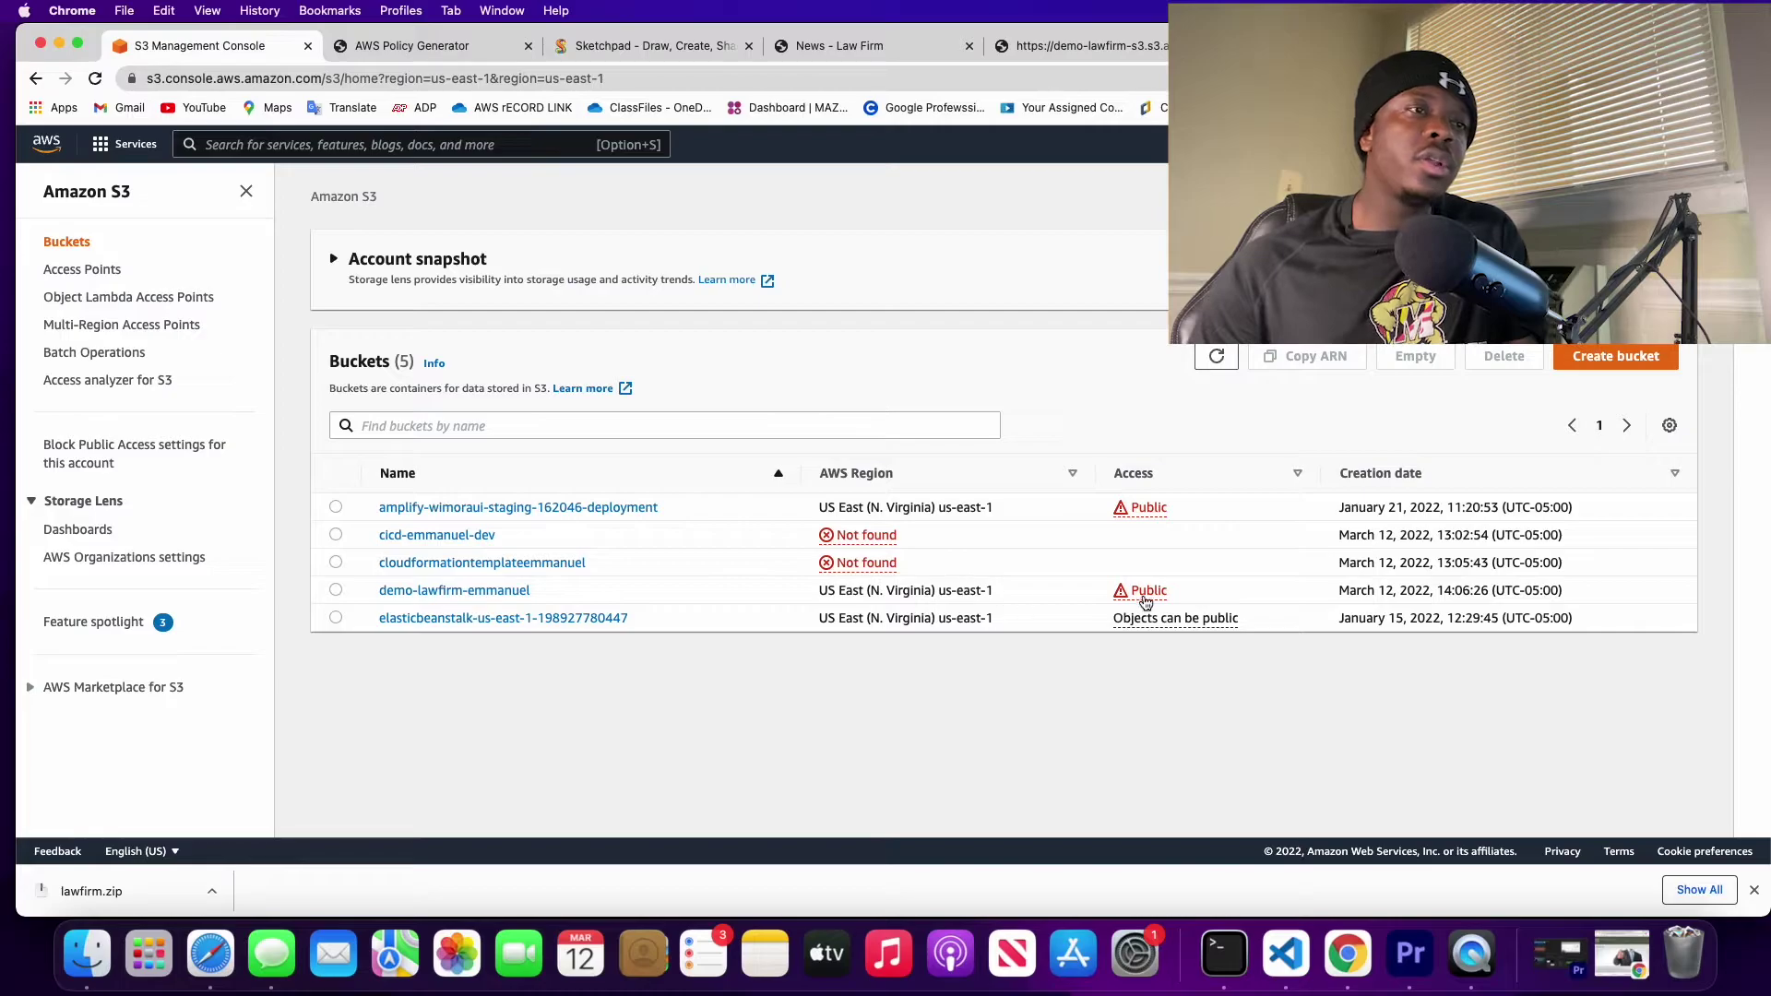
drag(1177, 597, 1131, 600)
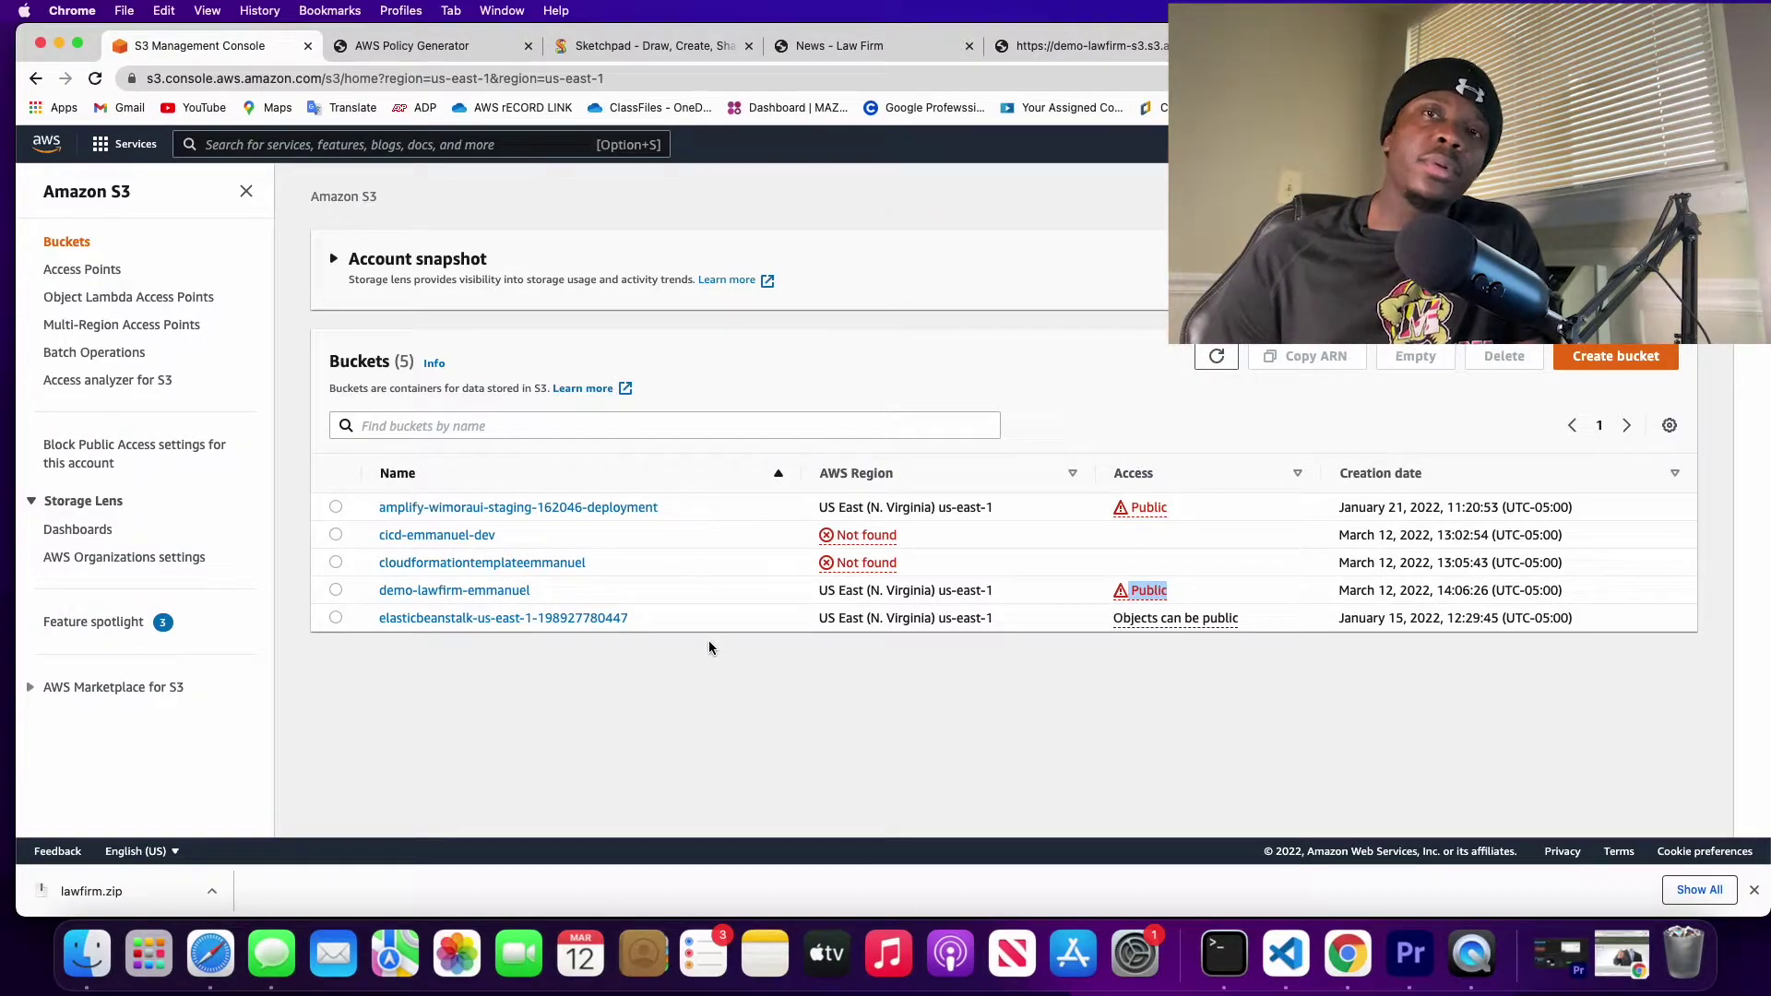
click(439, 590)
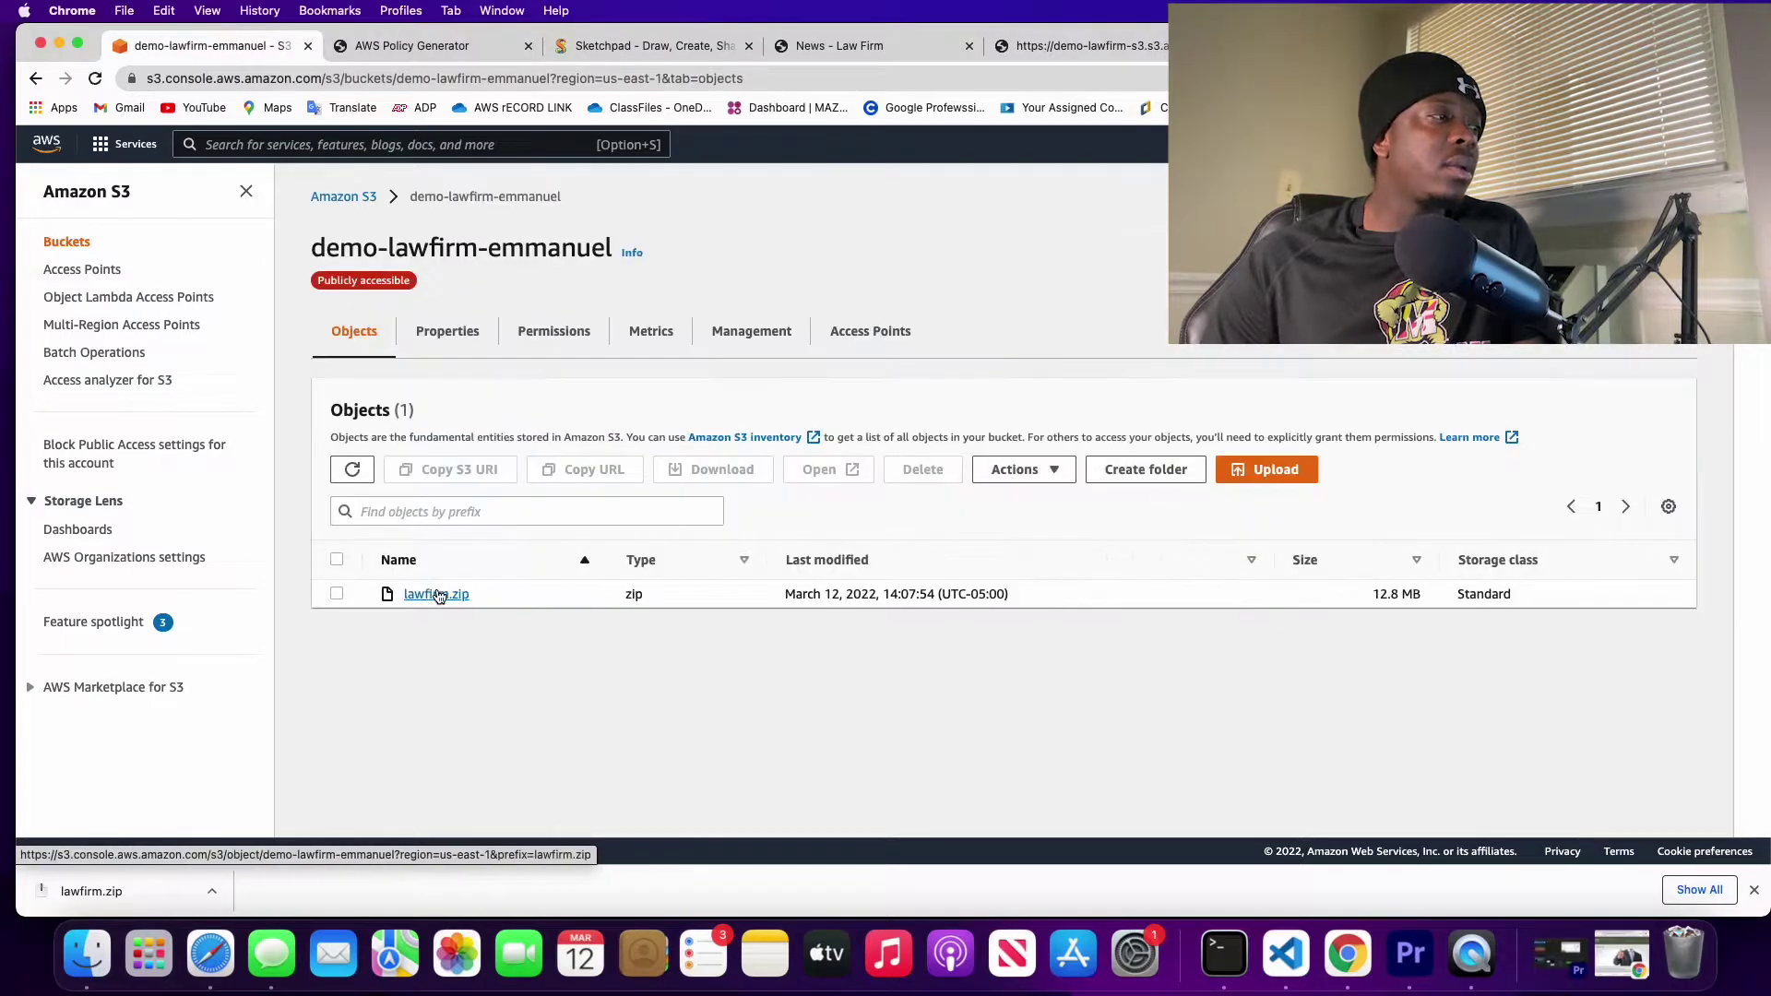
click(446, 594)
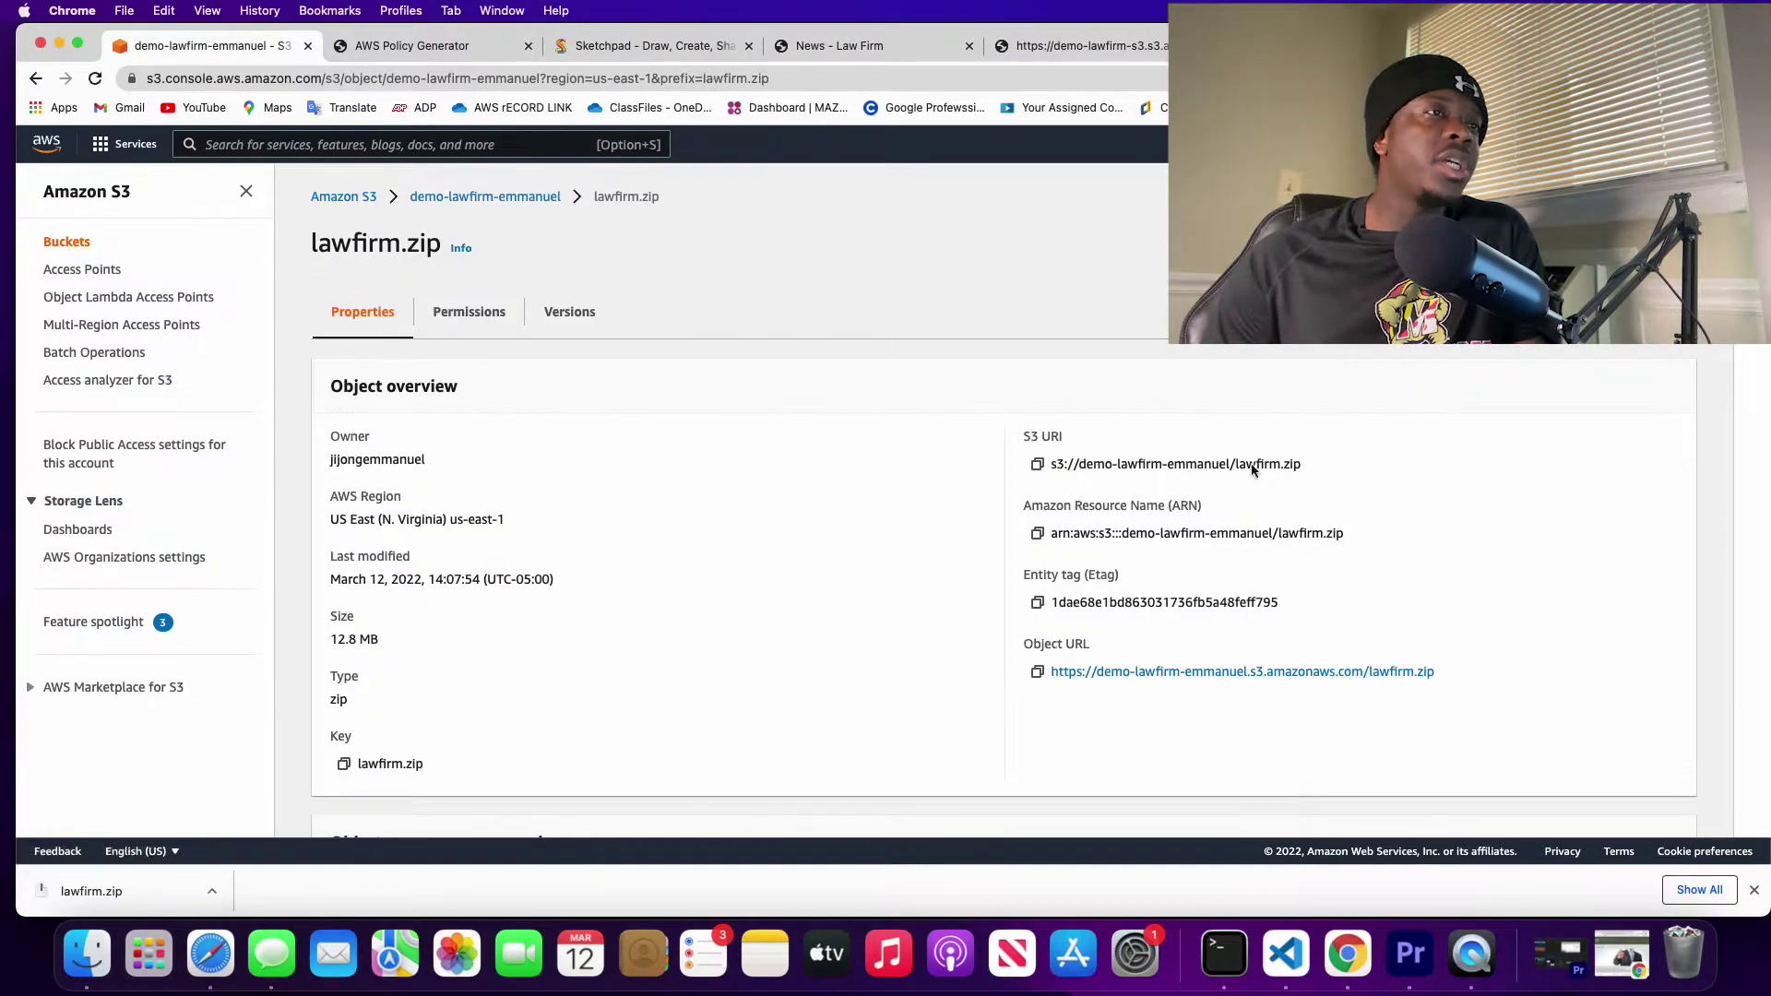
click(1037, 675)
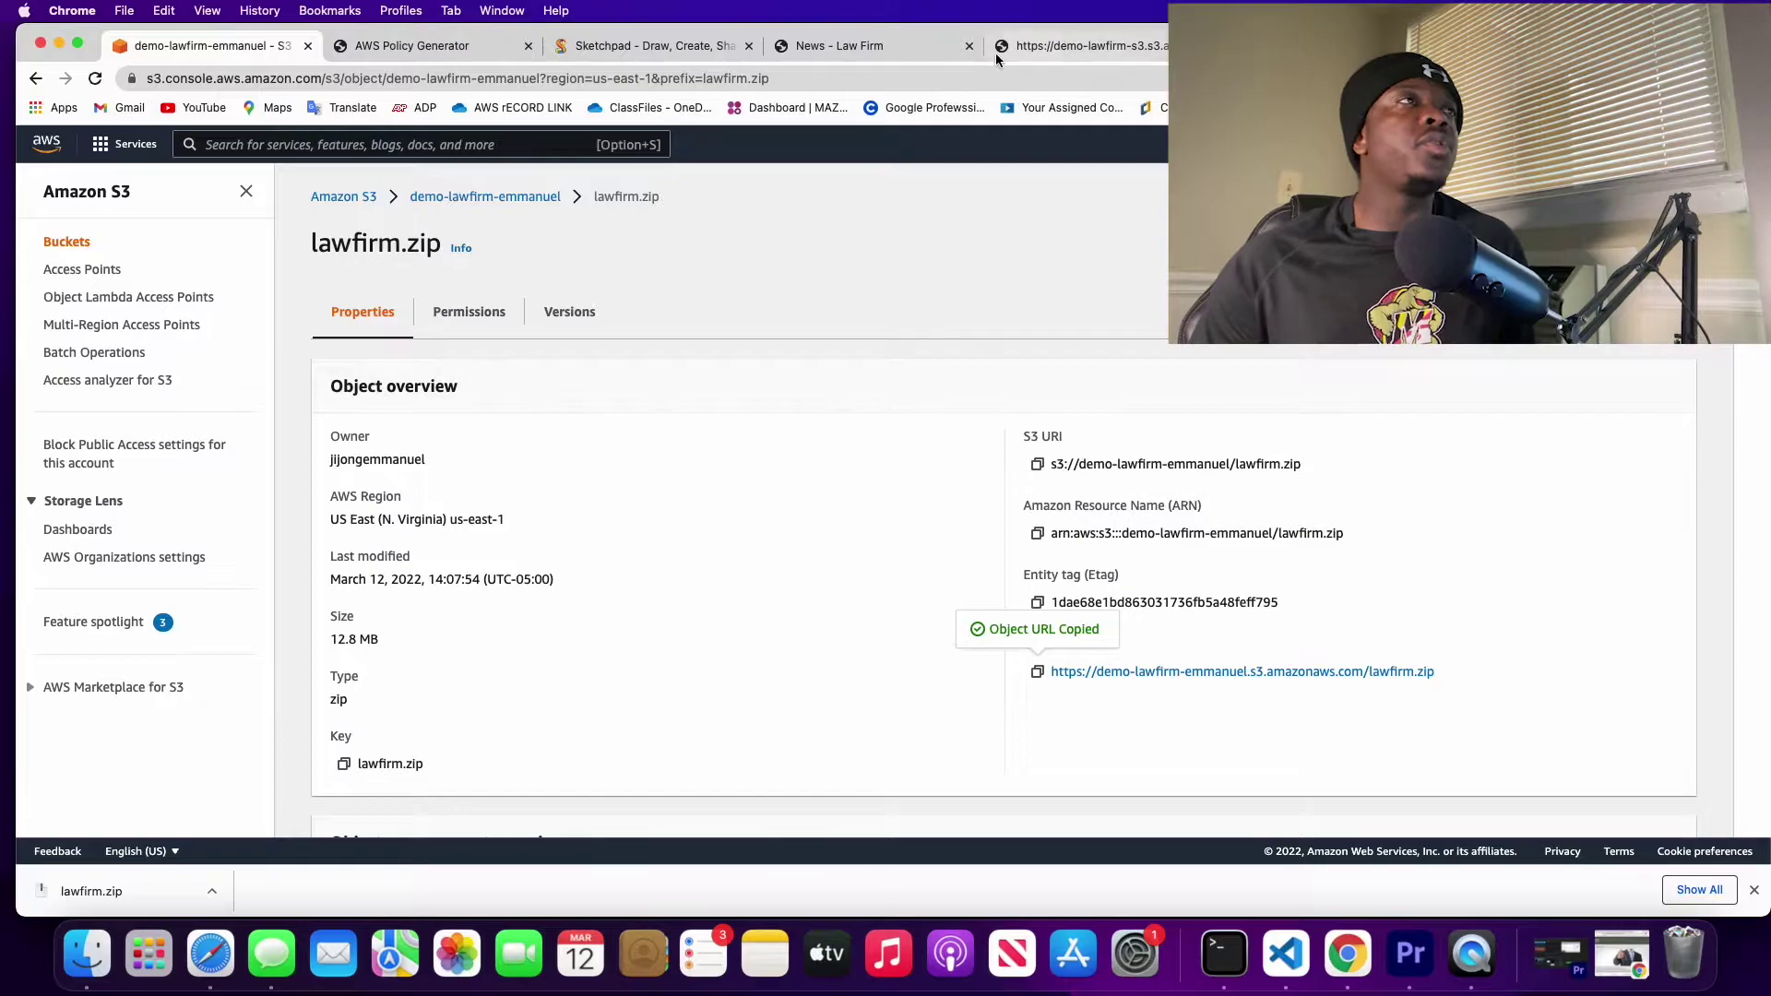
Step: Close the old access-denied page and load the copied lawfirm.zip object URL in a new browser tab
click(1073, 42)
key(super+l)
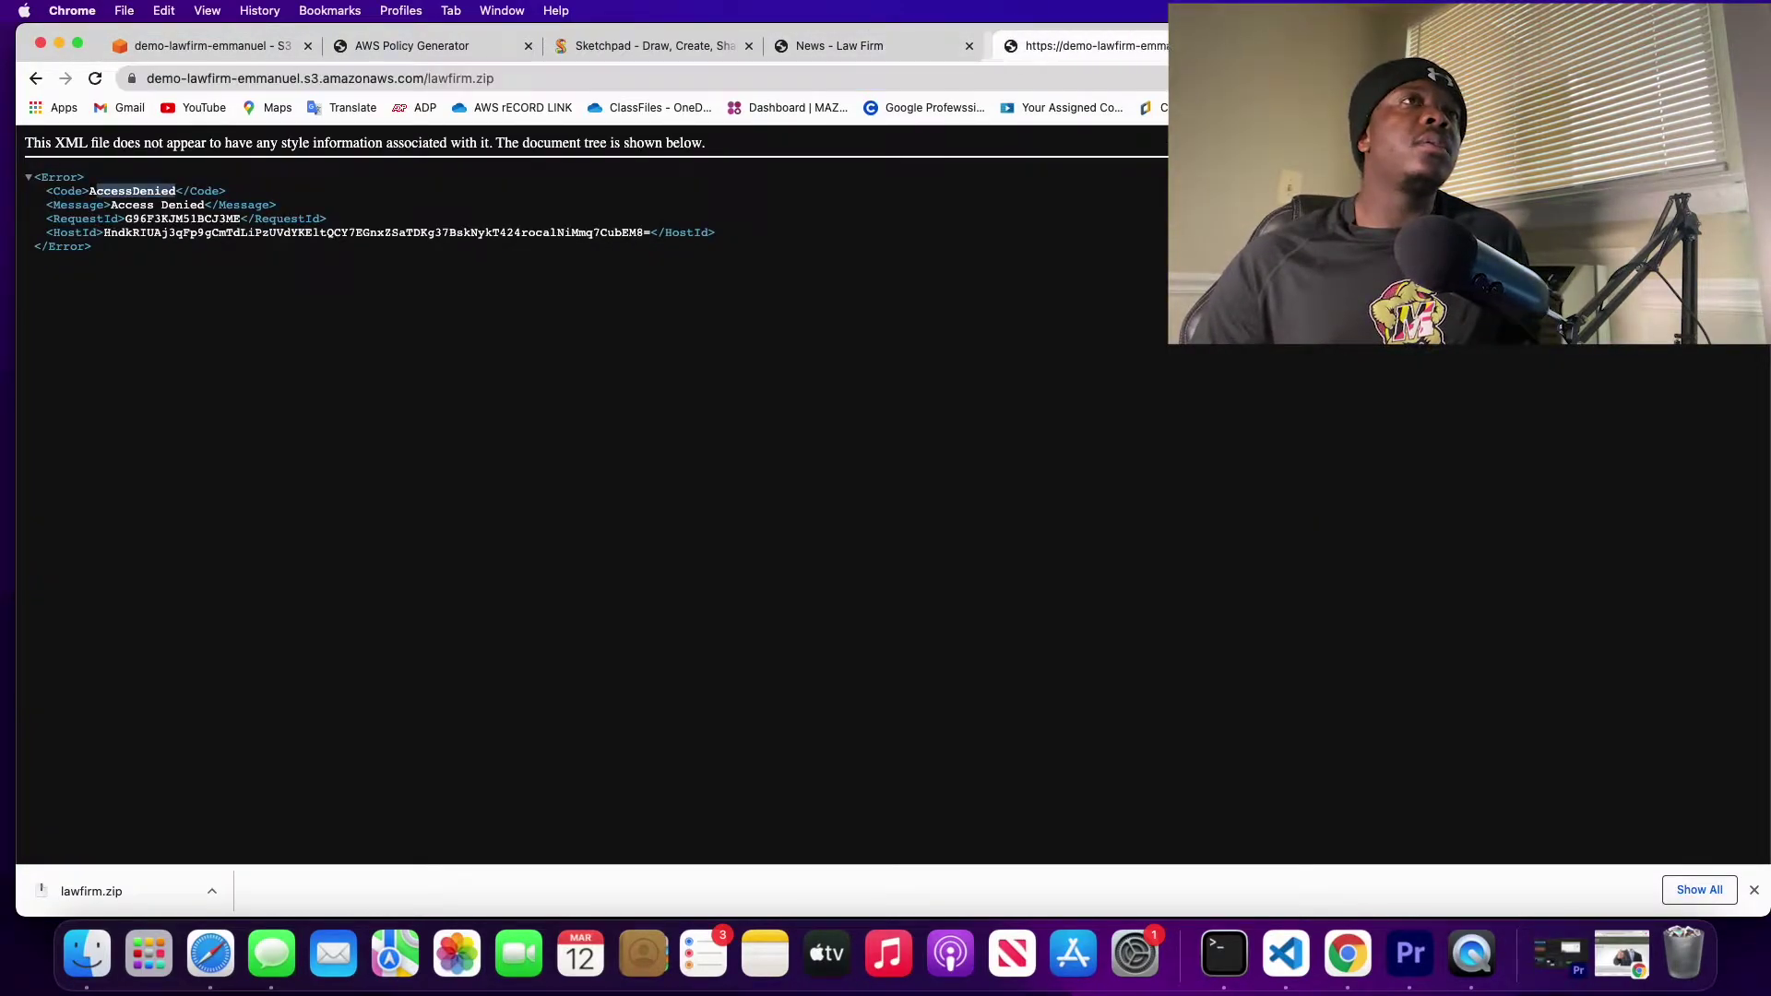
key(super+w)
click(1002, 46)
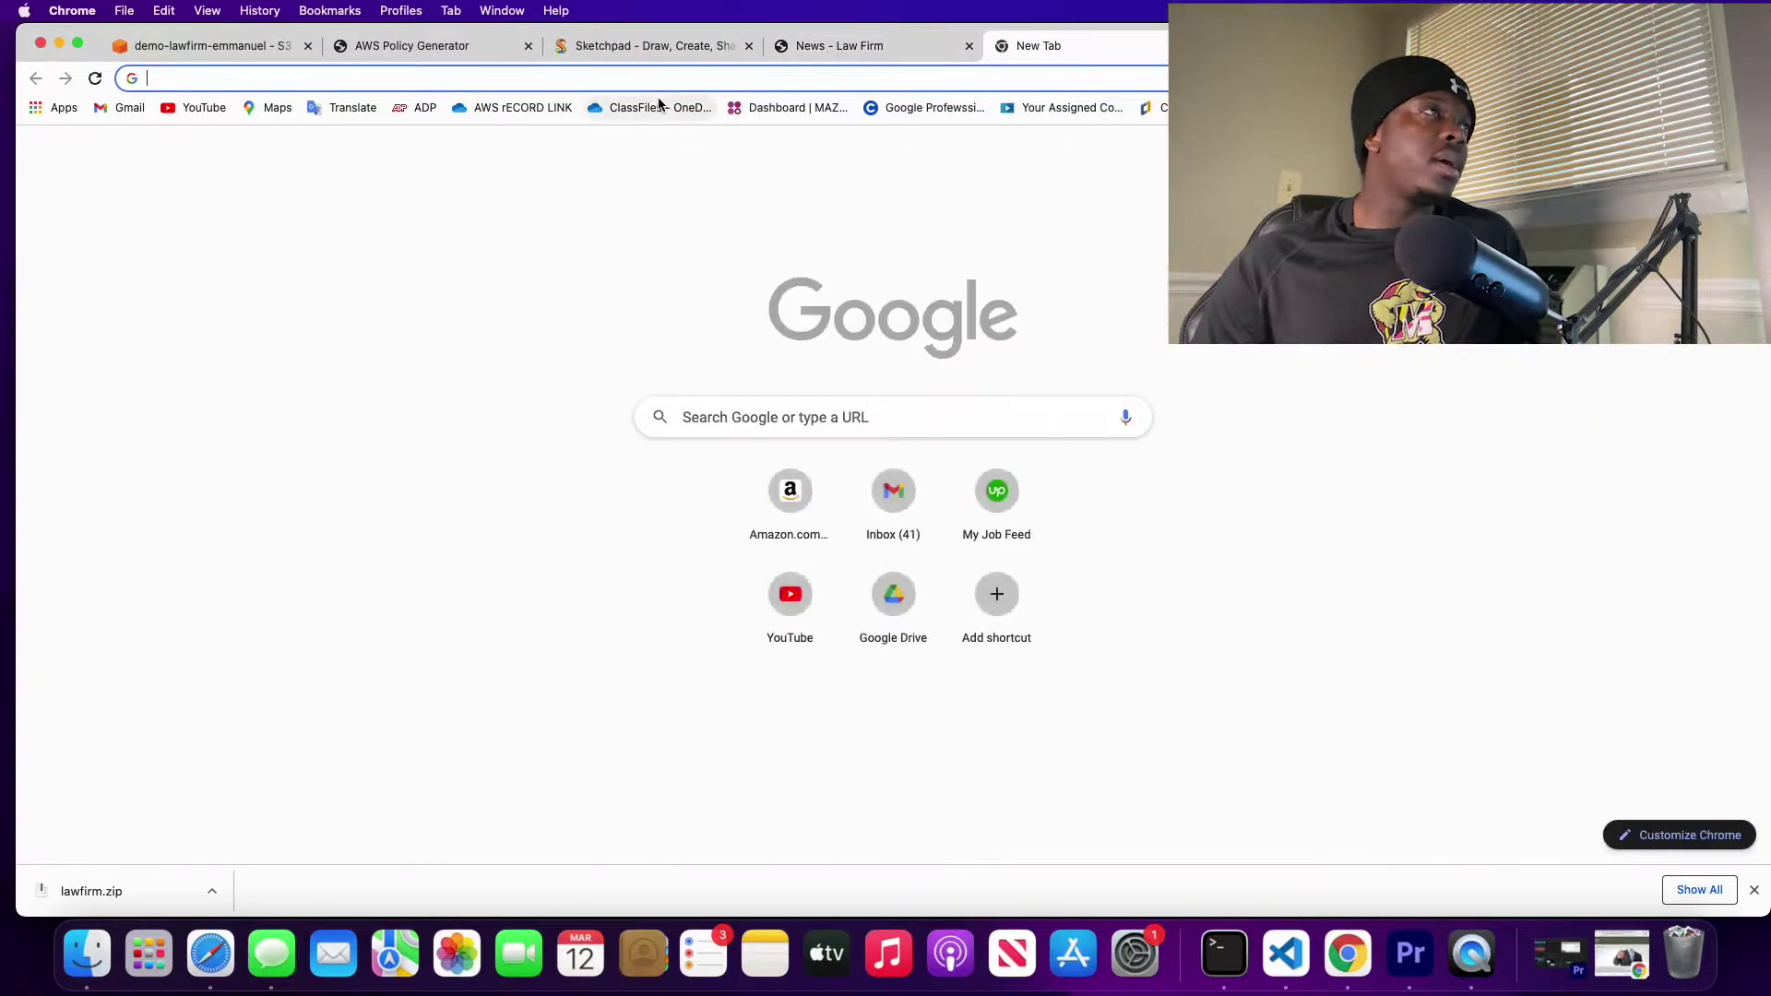
key(super+v)
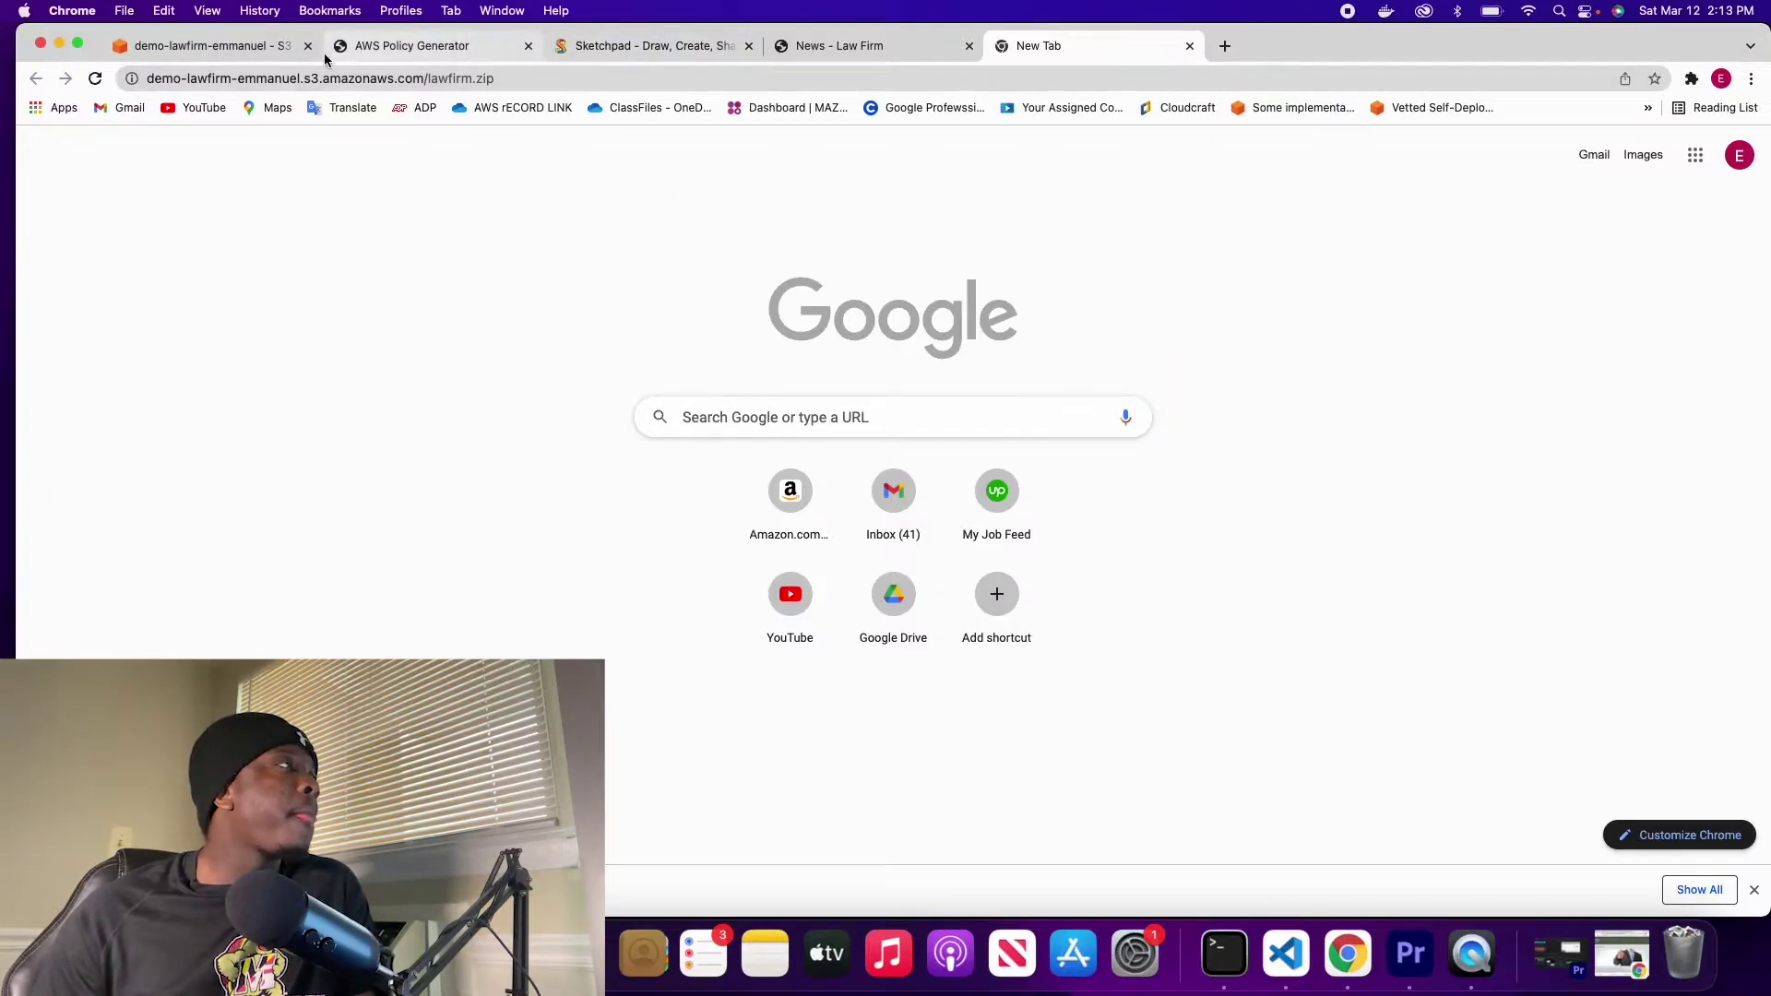
Step: Return to the AWS console, open the EC2 Instances page from the Compute services and dismiss the welcome message
click(238, 46)
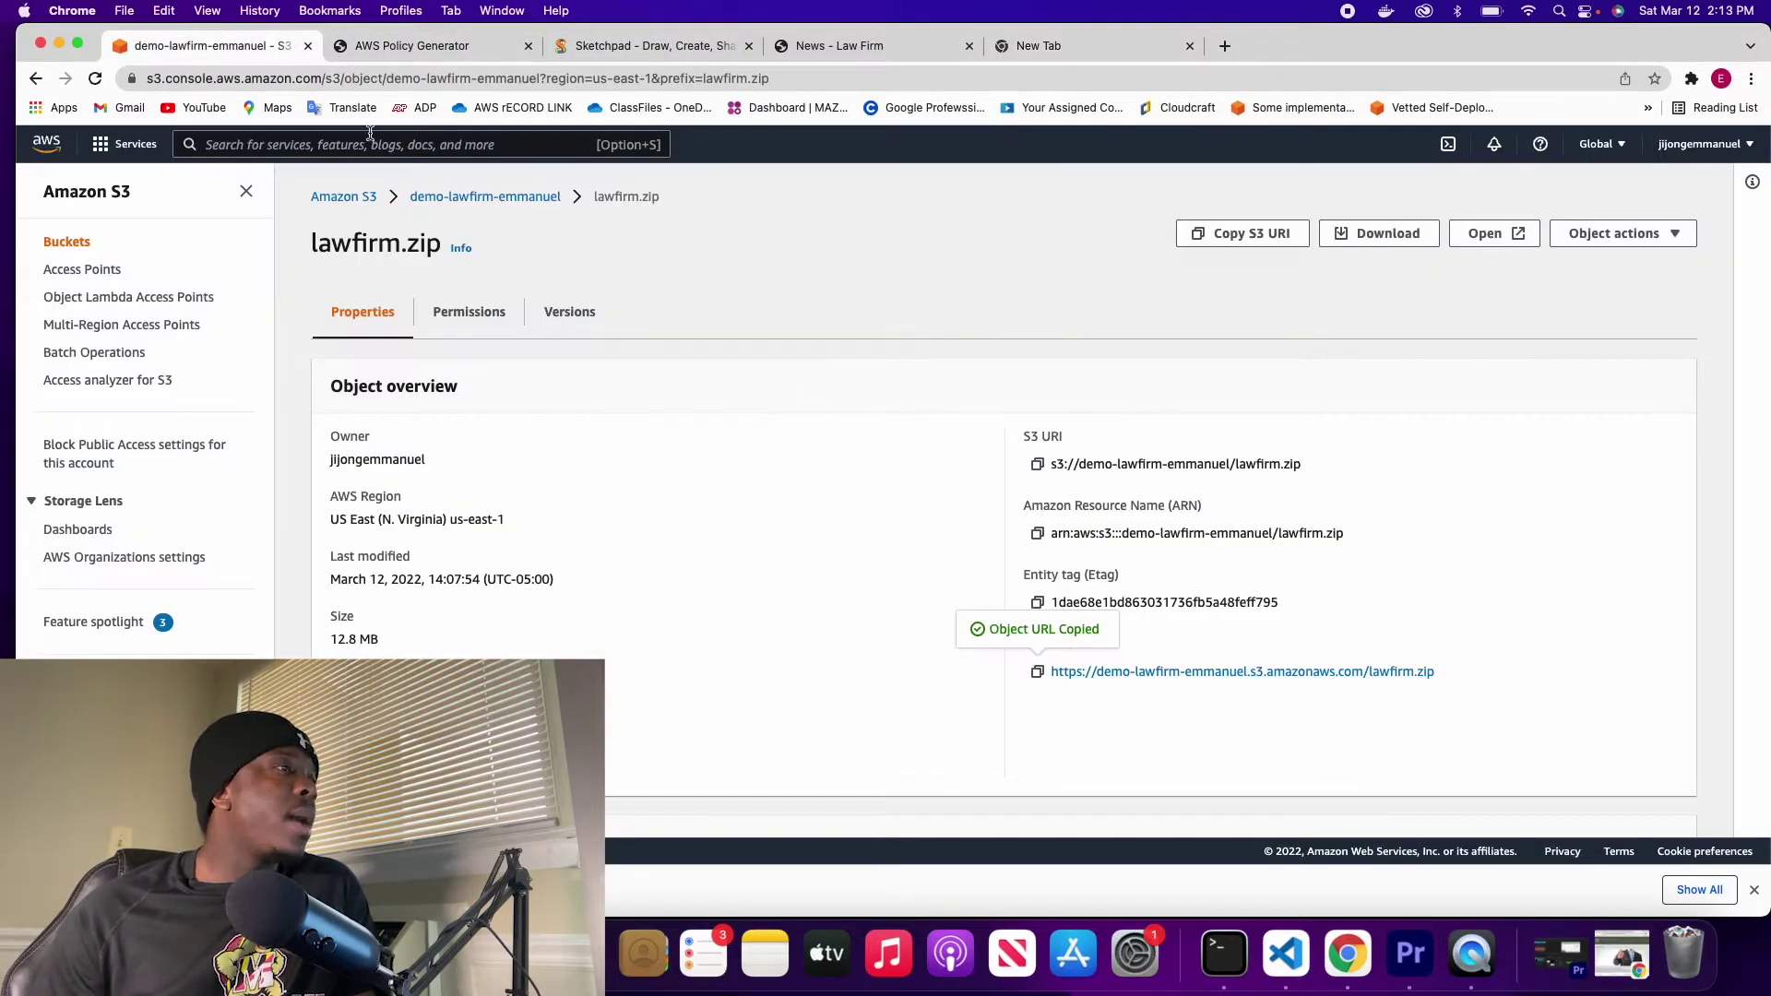
scroll(721, 497, down, 10)
scroll(721, 496, up, 10)
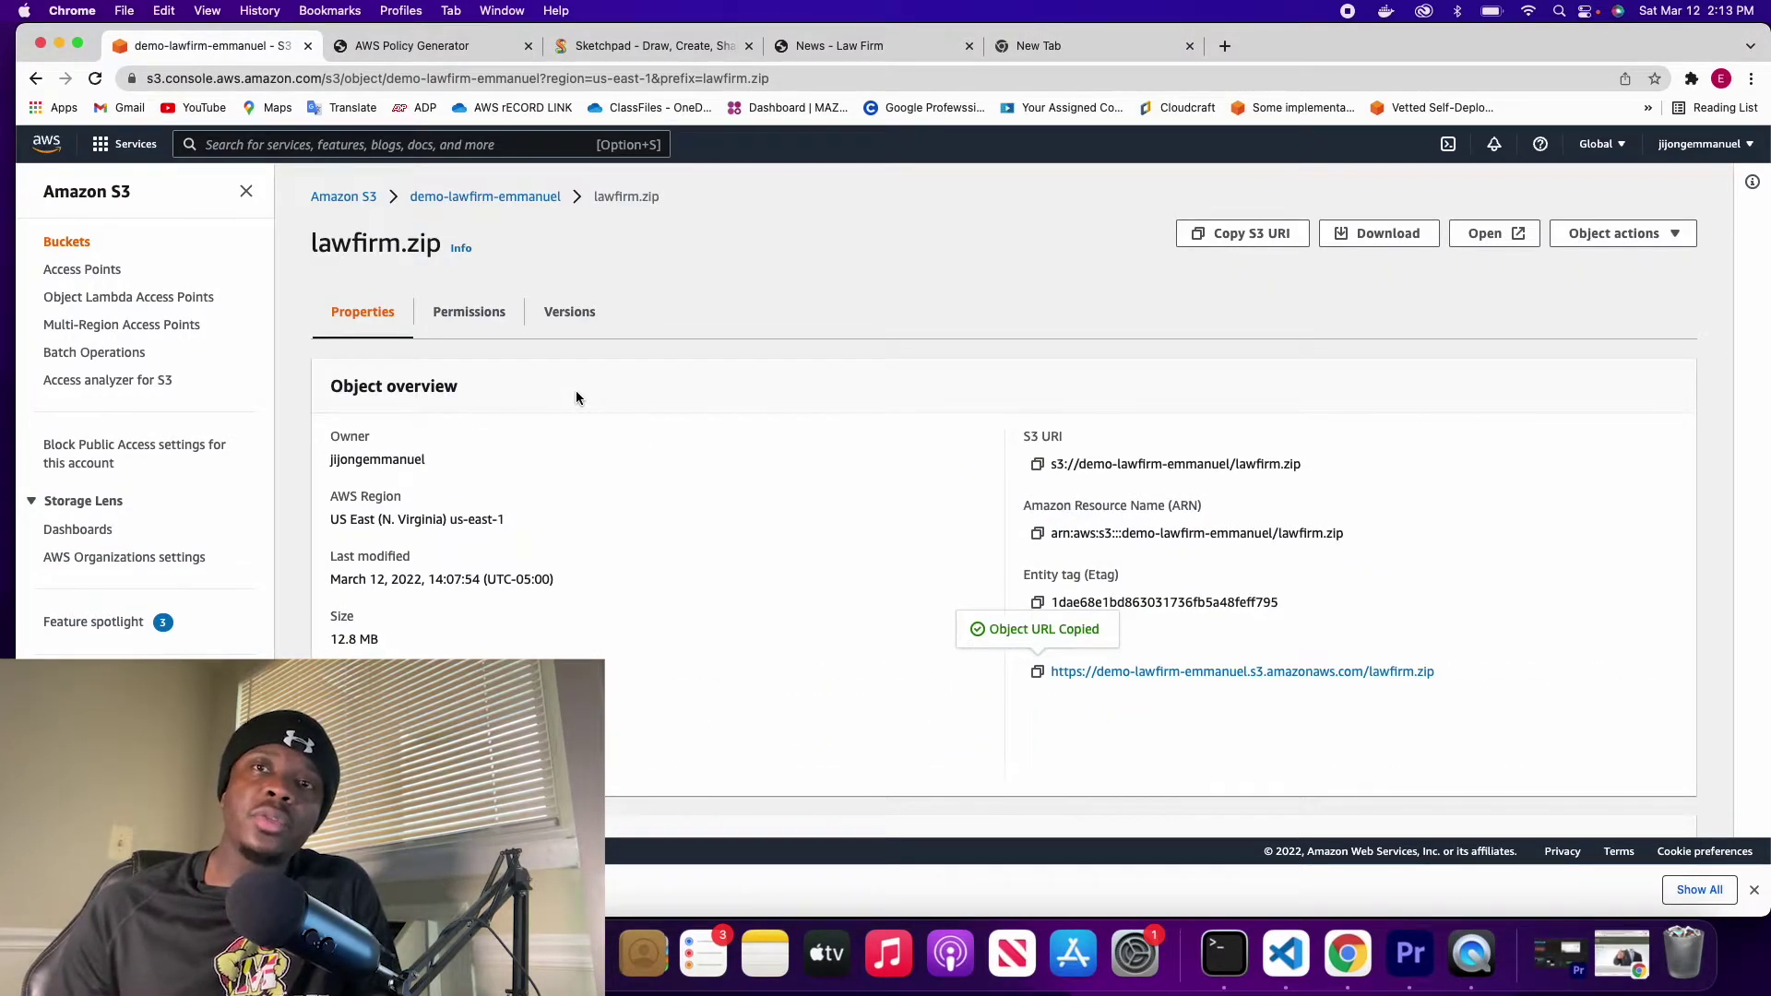
click(127, 144)
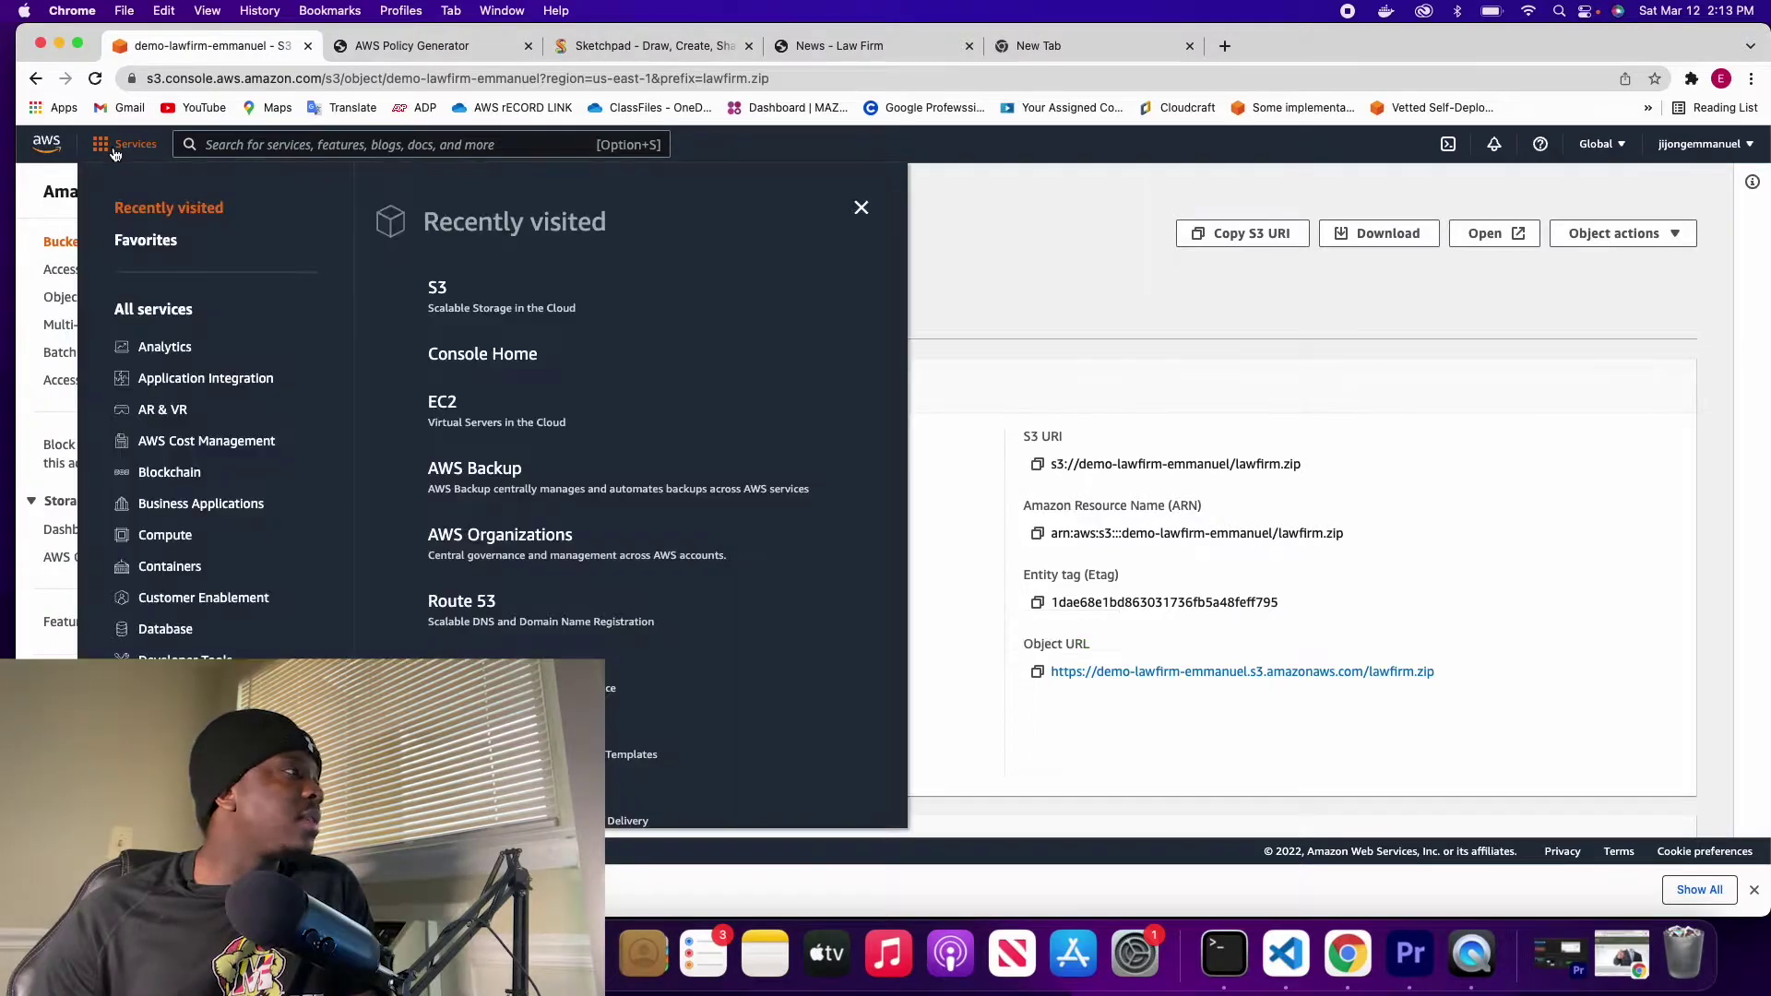
scroll(189, 591, down, 5)
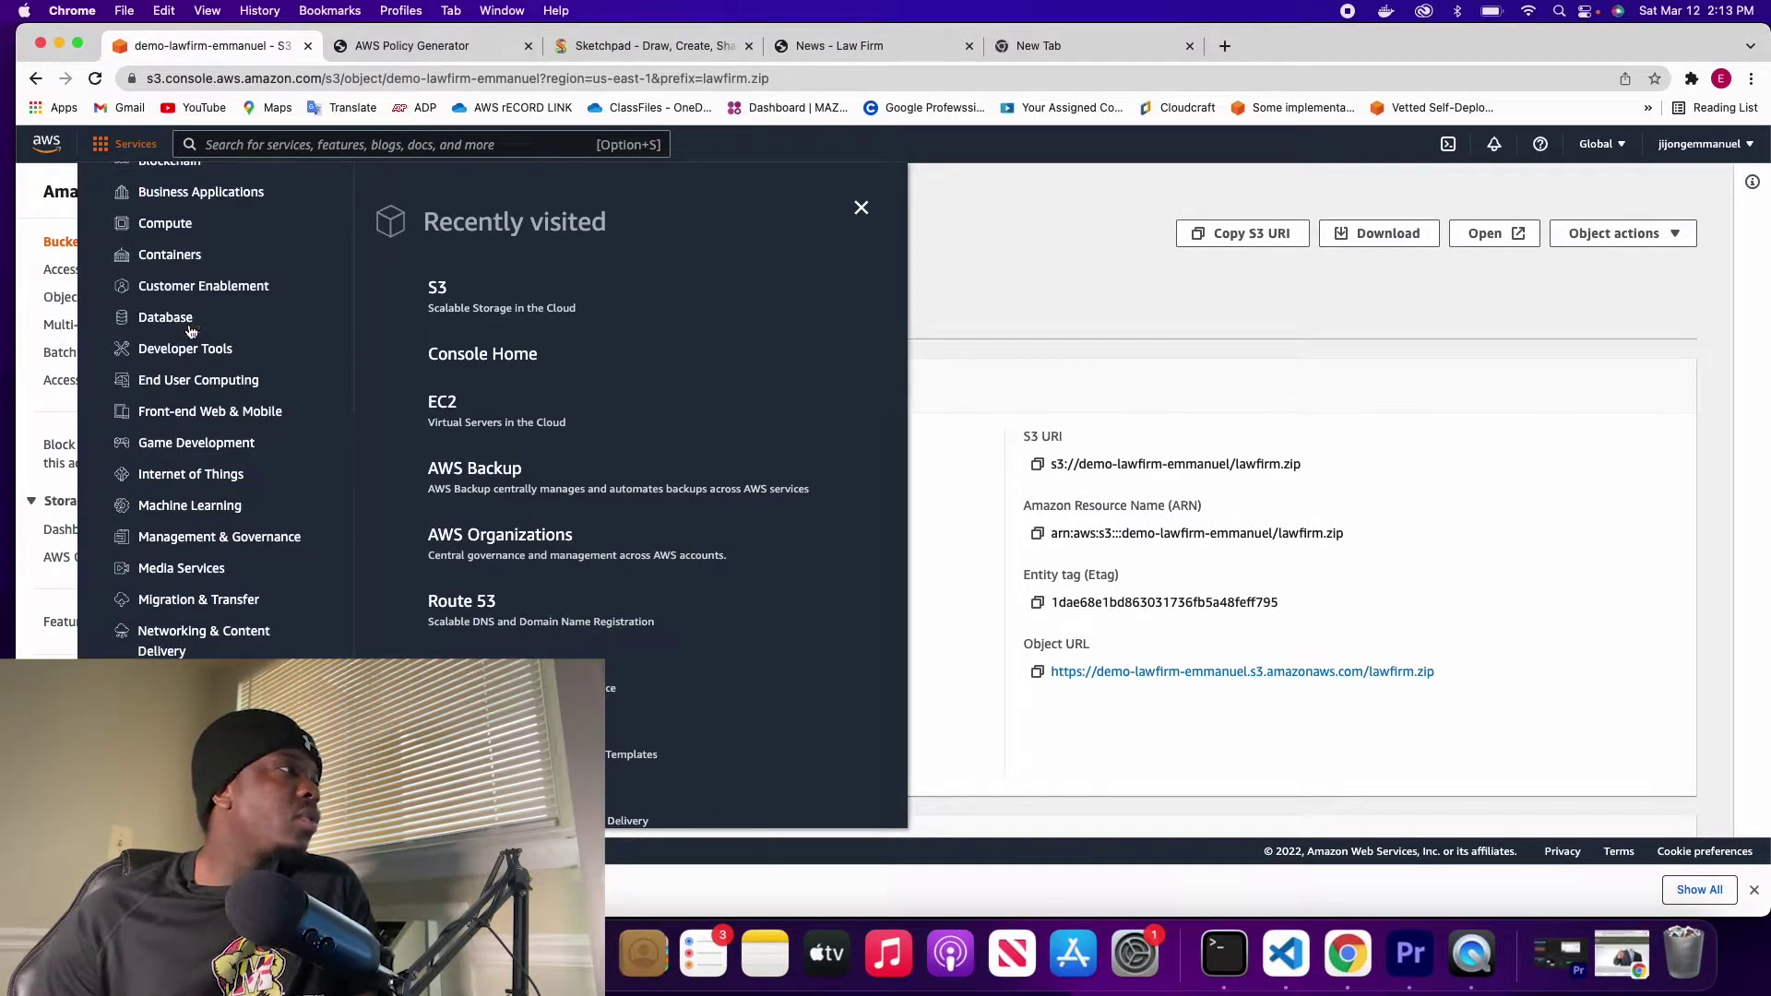
mouse_move(178, 230)
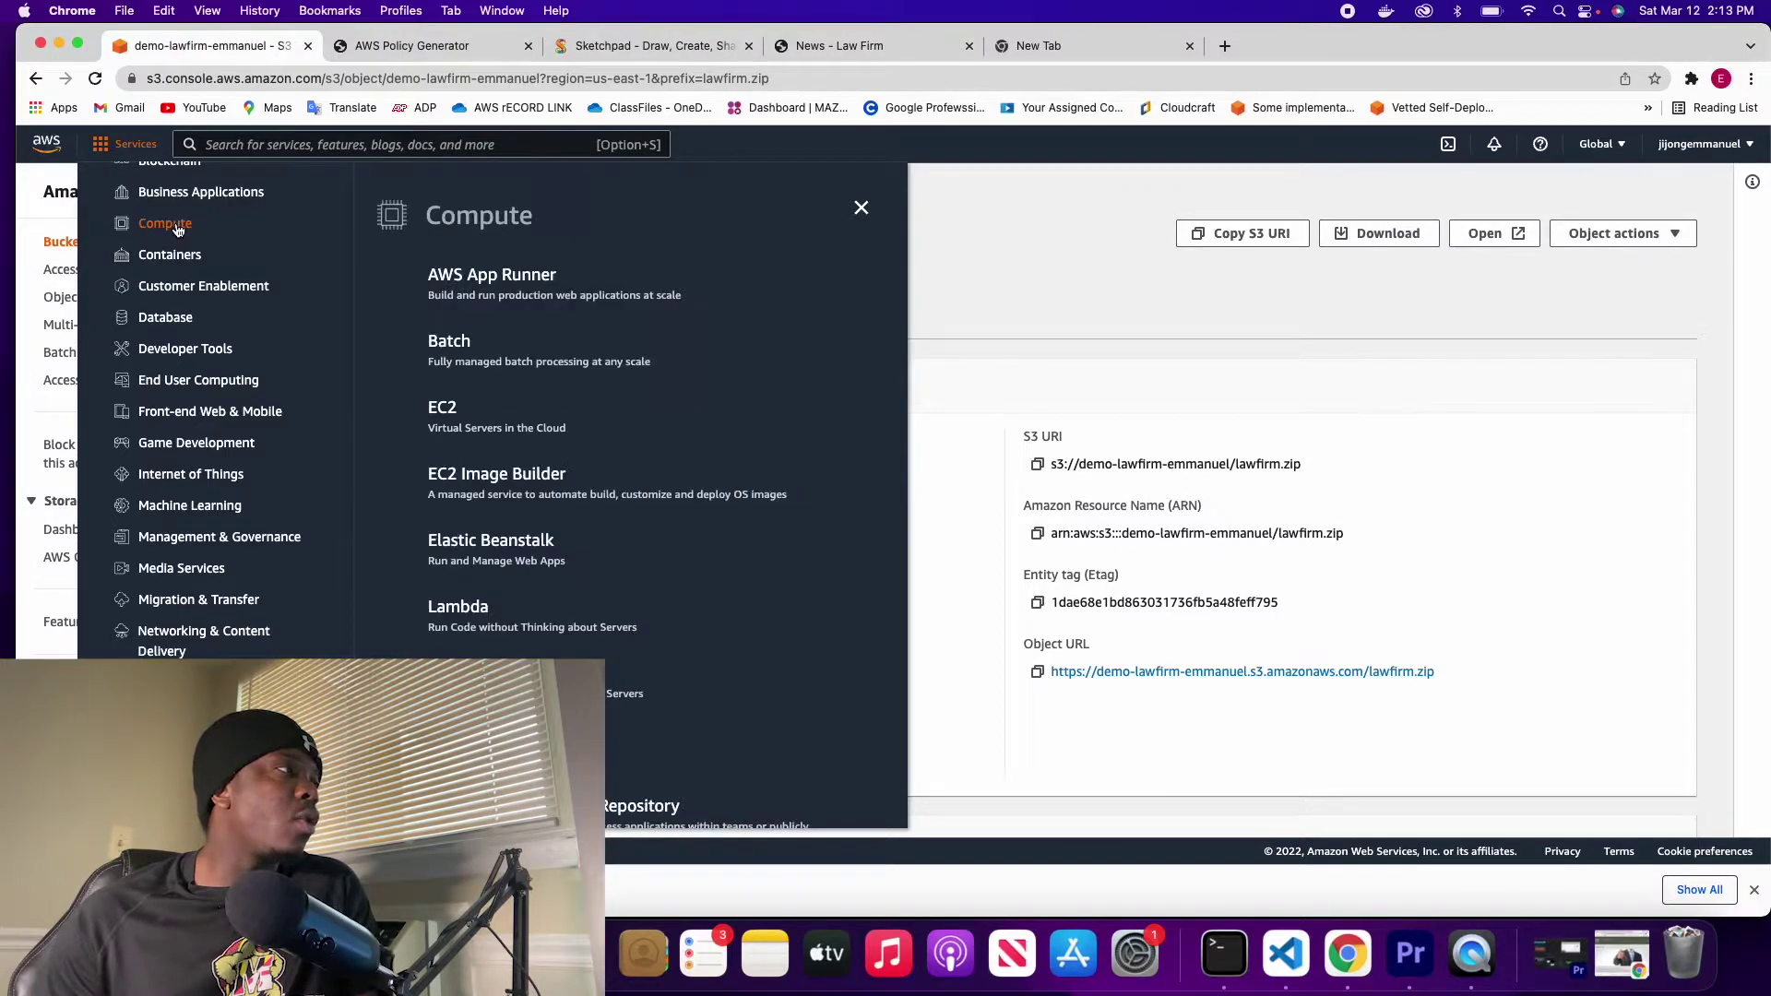
click(447, 411)
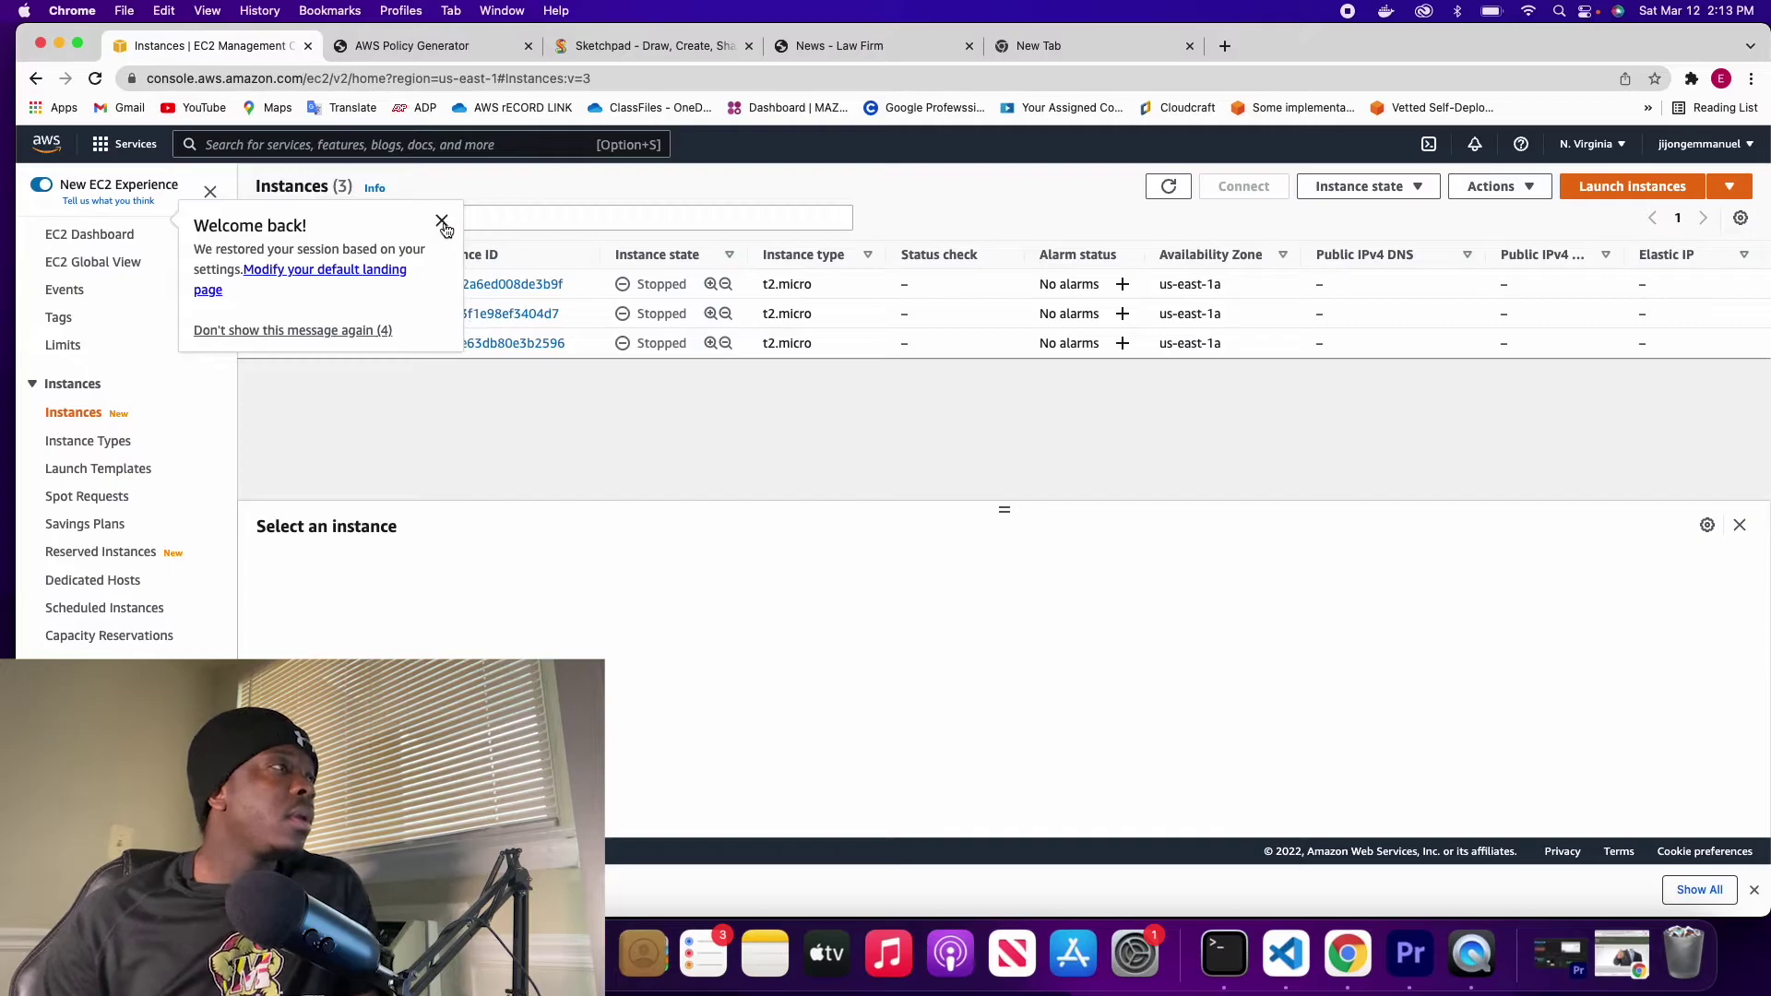
click(442, 221)
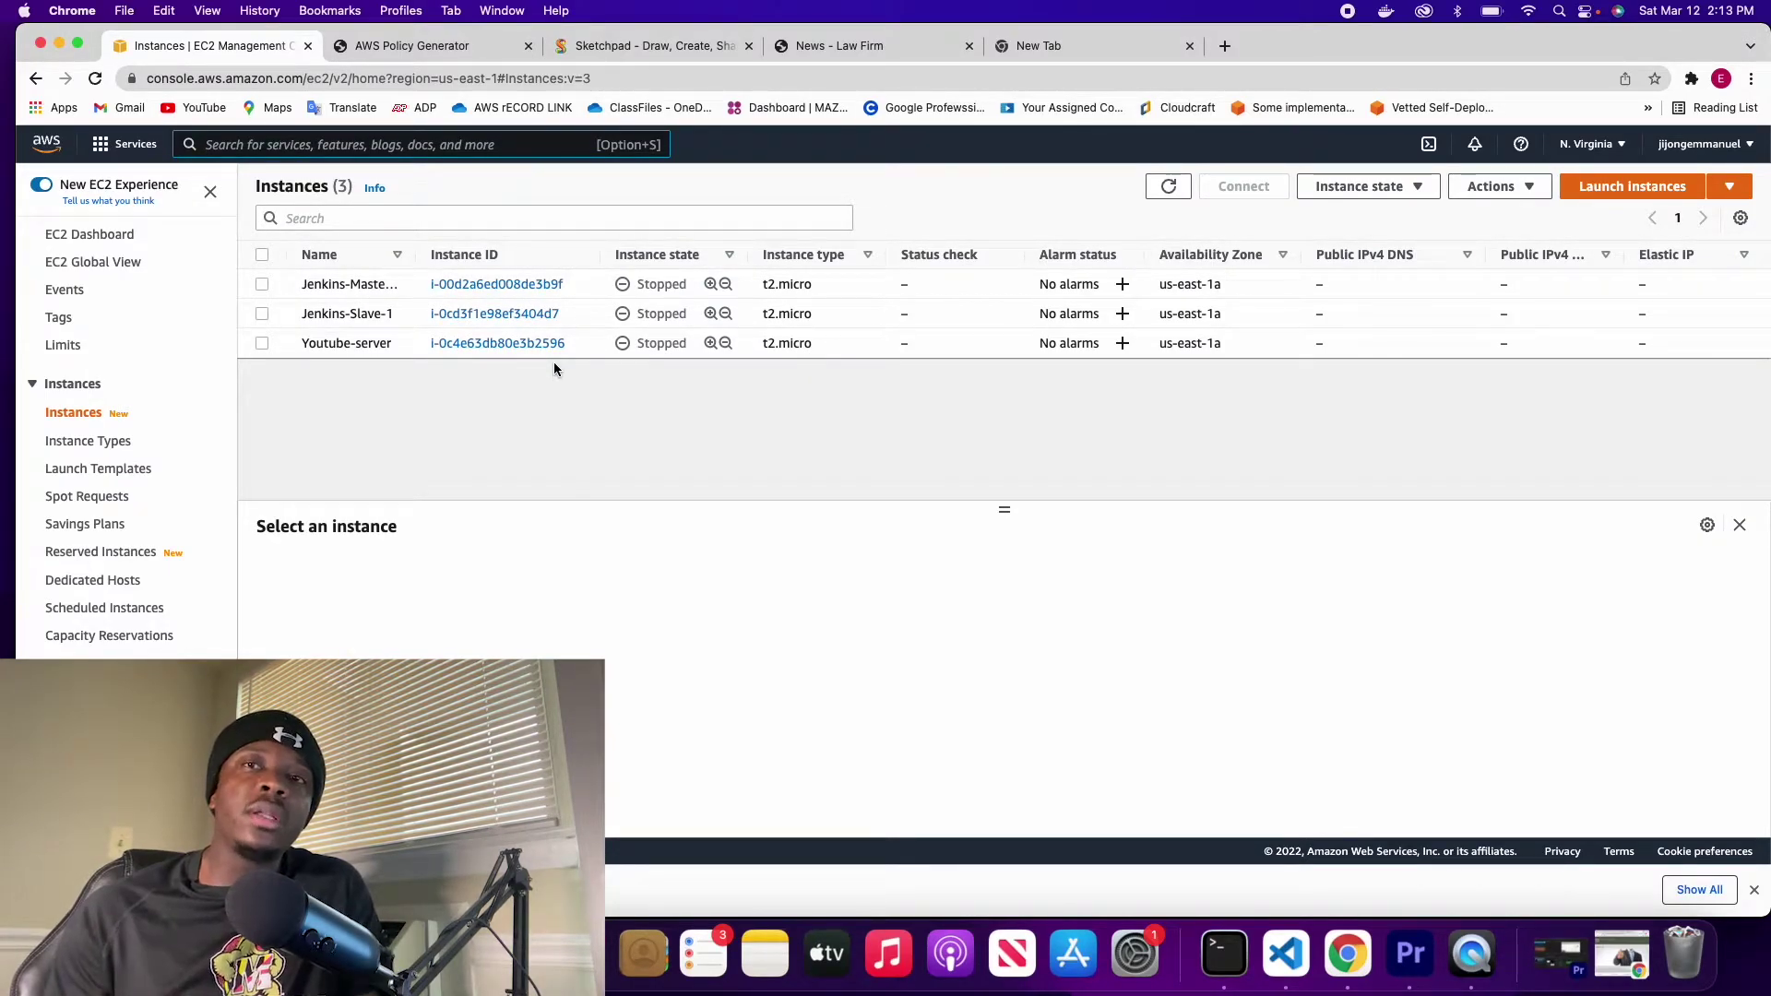
Step: Start launching an instance from Amazon Linux 2 AMI (HVM) - Kernel 5.10, 64-bit (x86), and accept the t2.micro type
click(1591, 188)
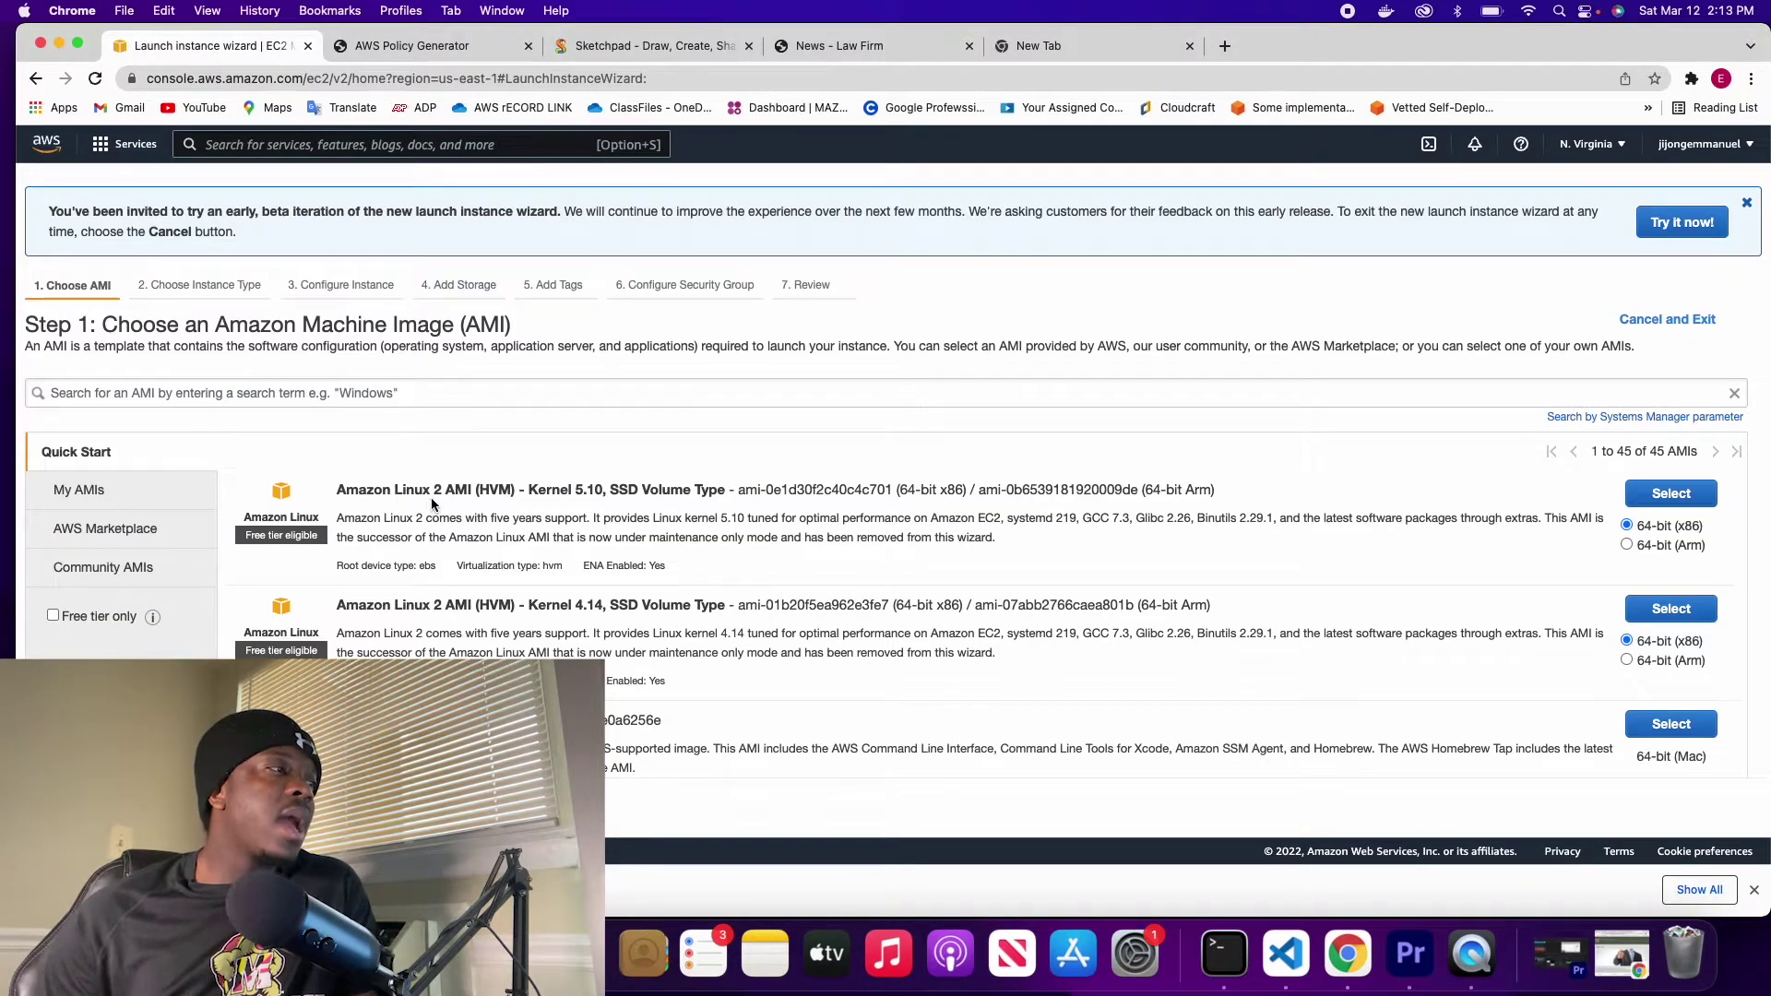
click(1671, 495)
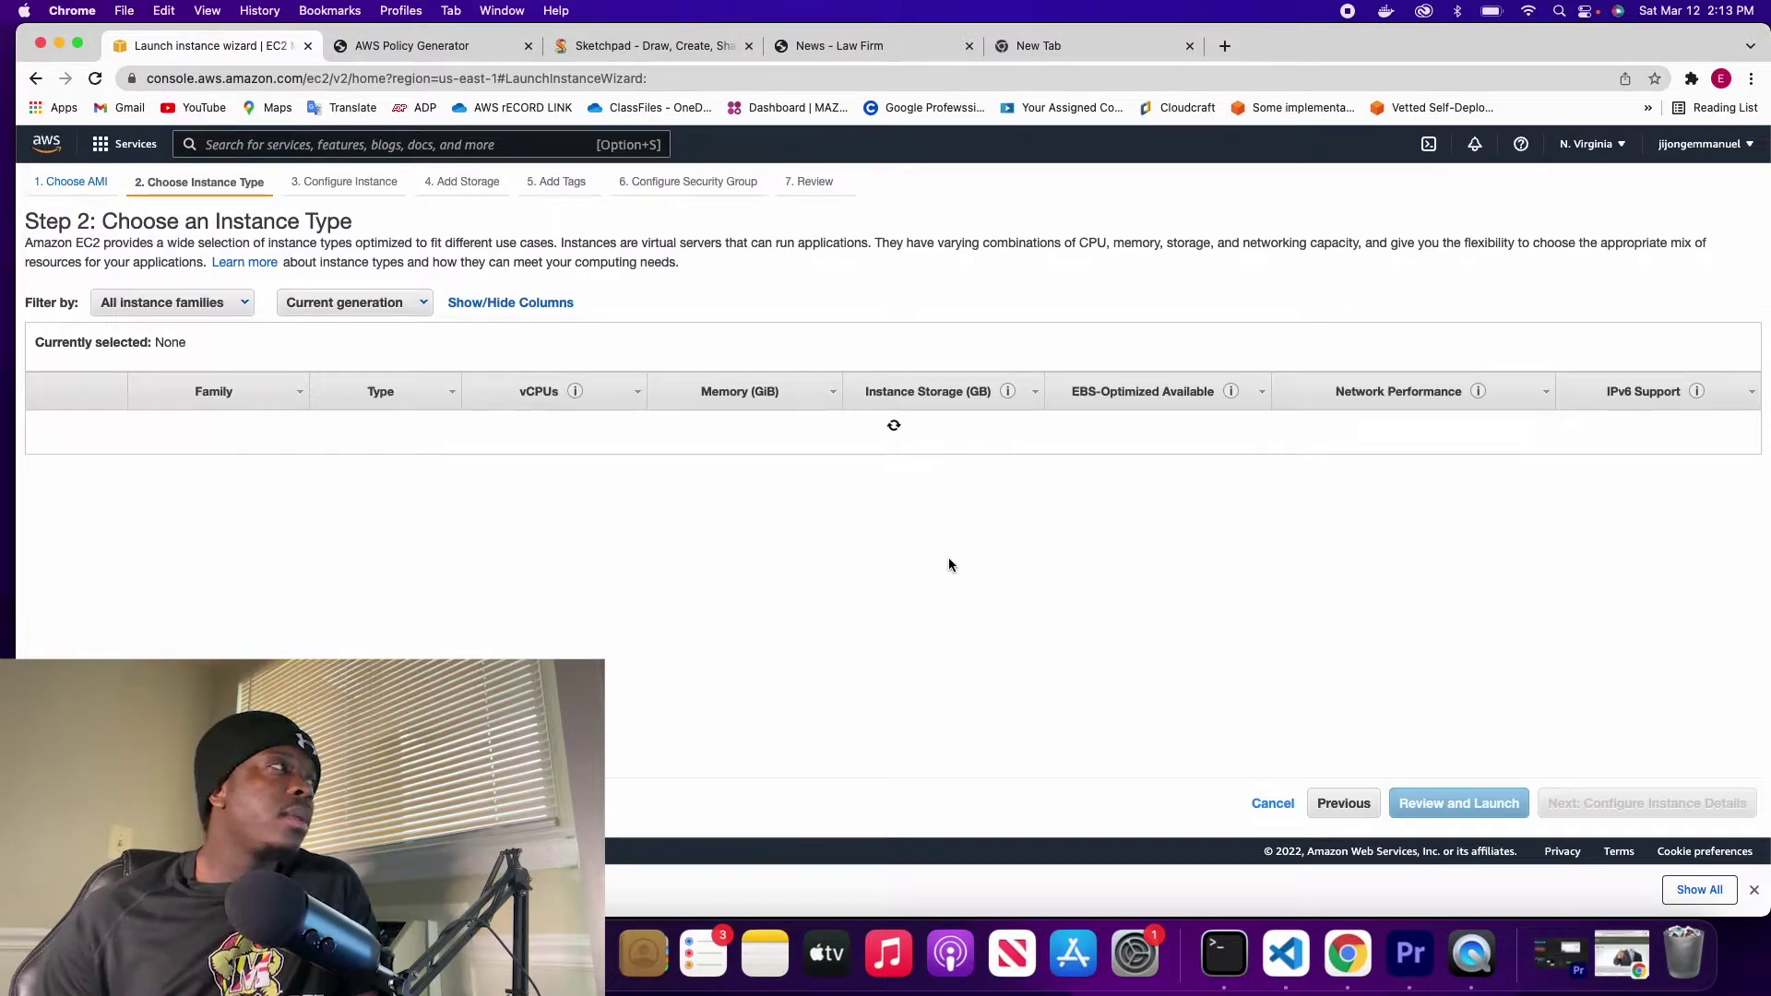
scroll(948, 564, down, 1)
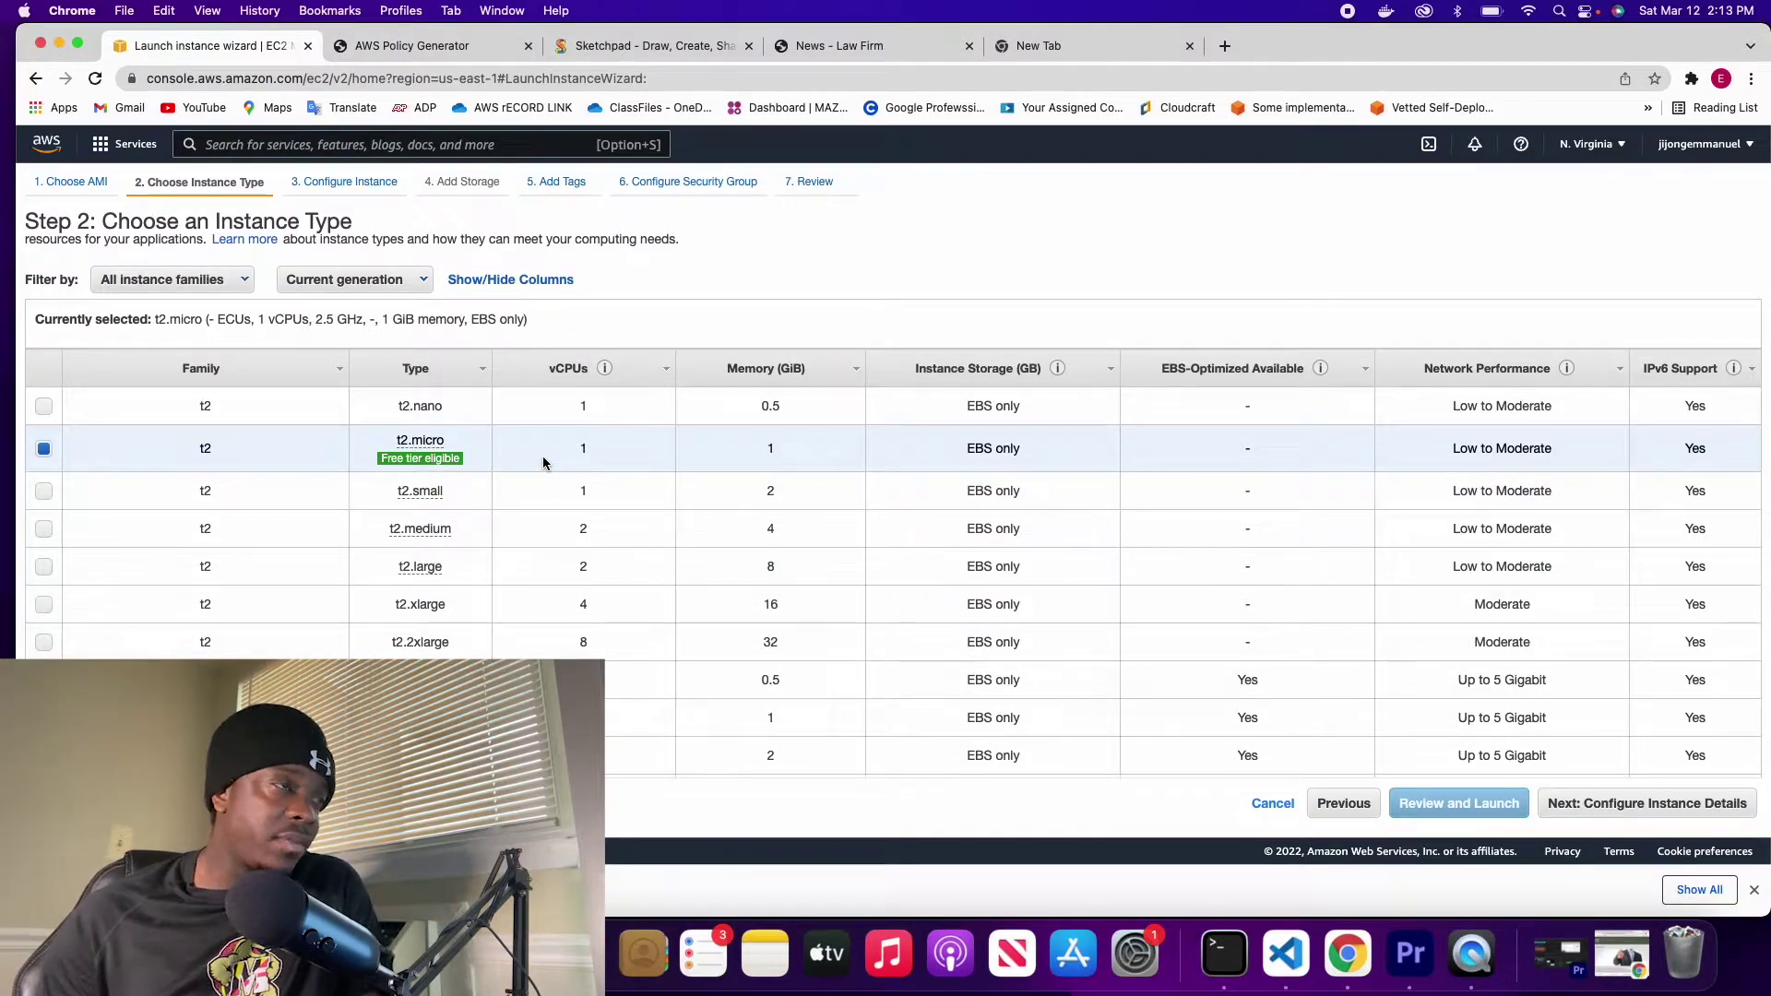
click(1601, 807)
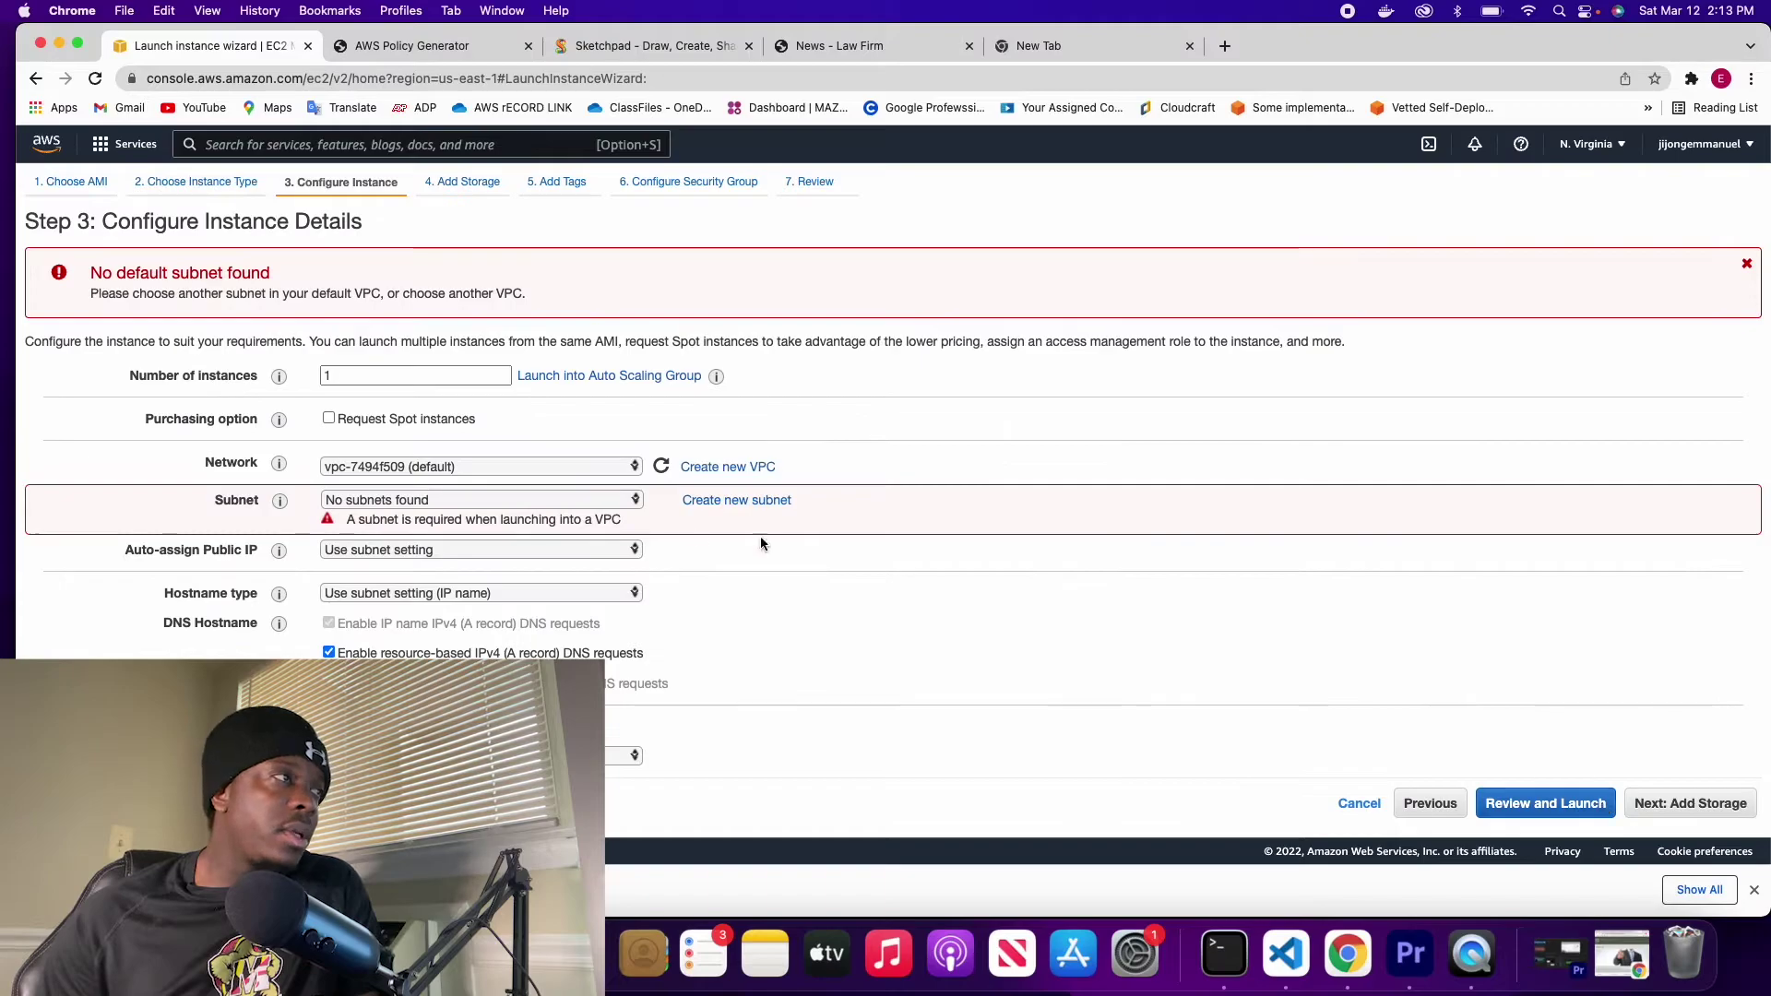
Step: Set the instance's network to Wimora-VPC, keep one instance and the other default details, and proceed to storage
click(454, 467)
click(452, 488)
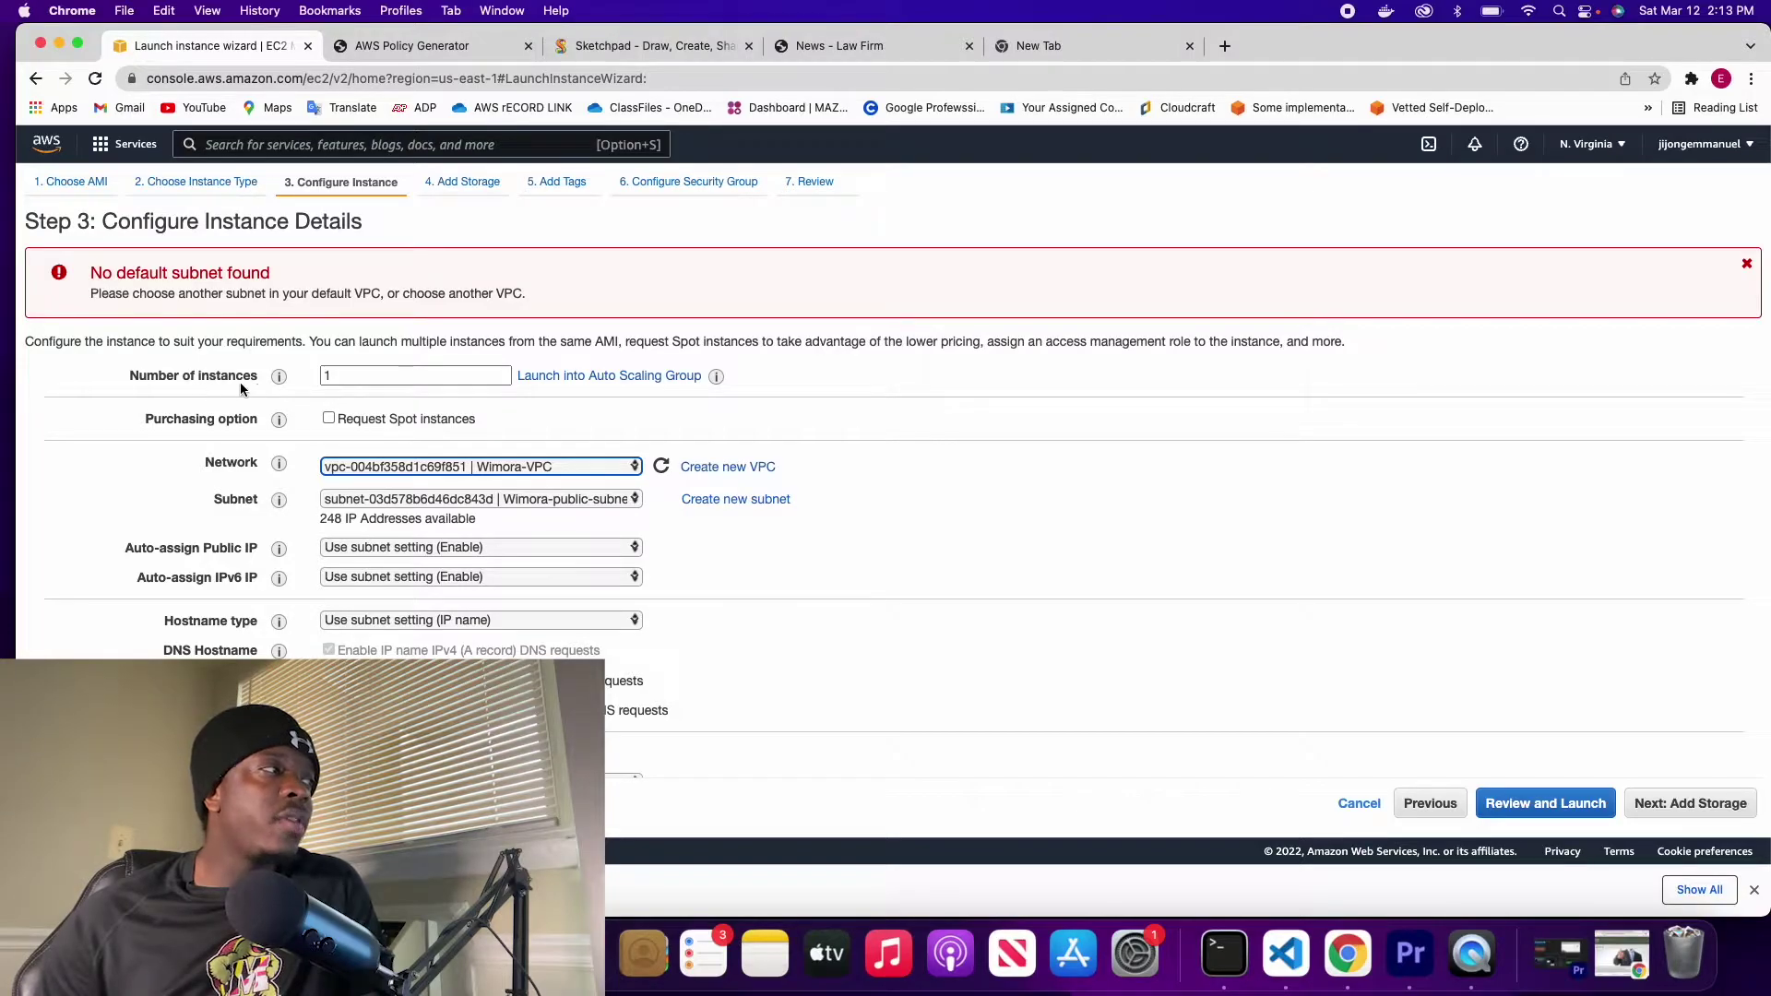
scroll(391, 429, down, 2)
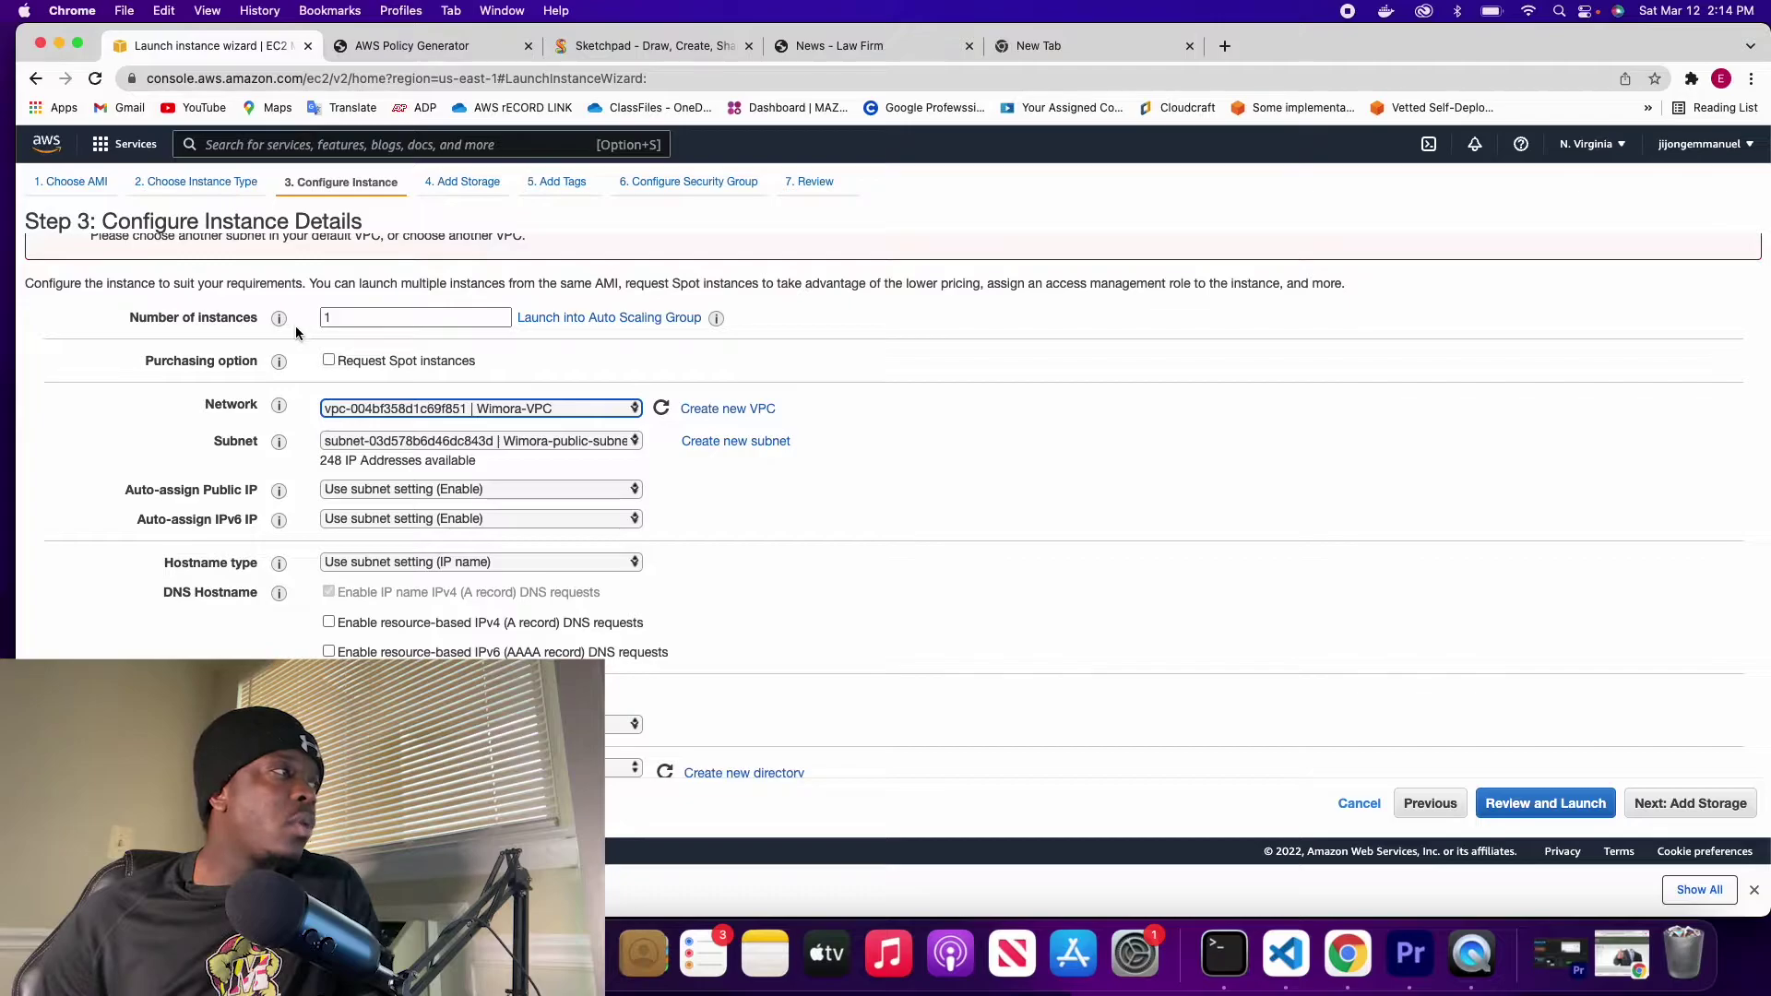
double_click(333, 319)
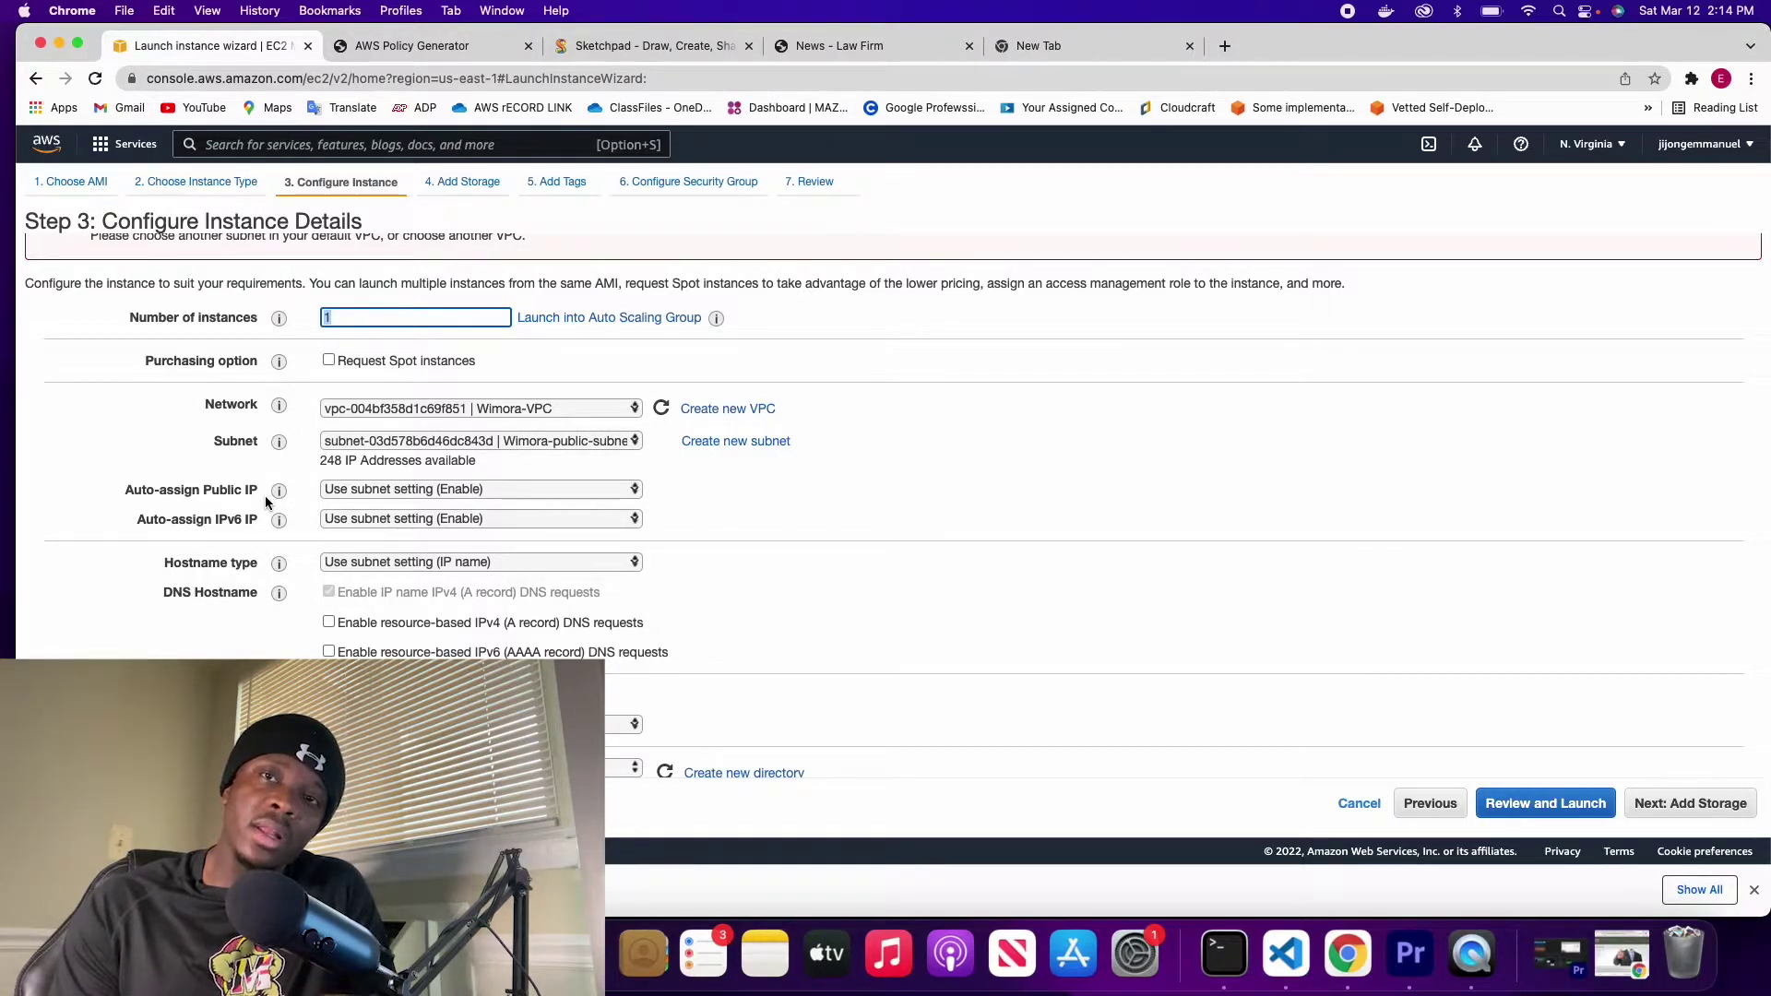
scroll(778, 675, down, 10)
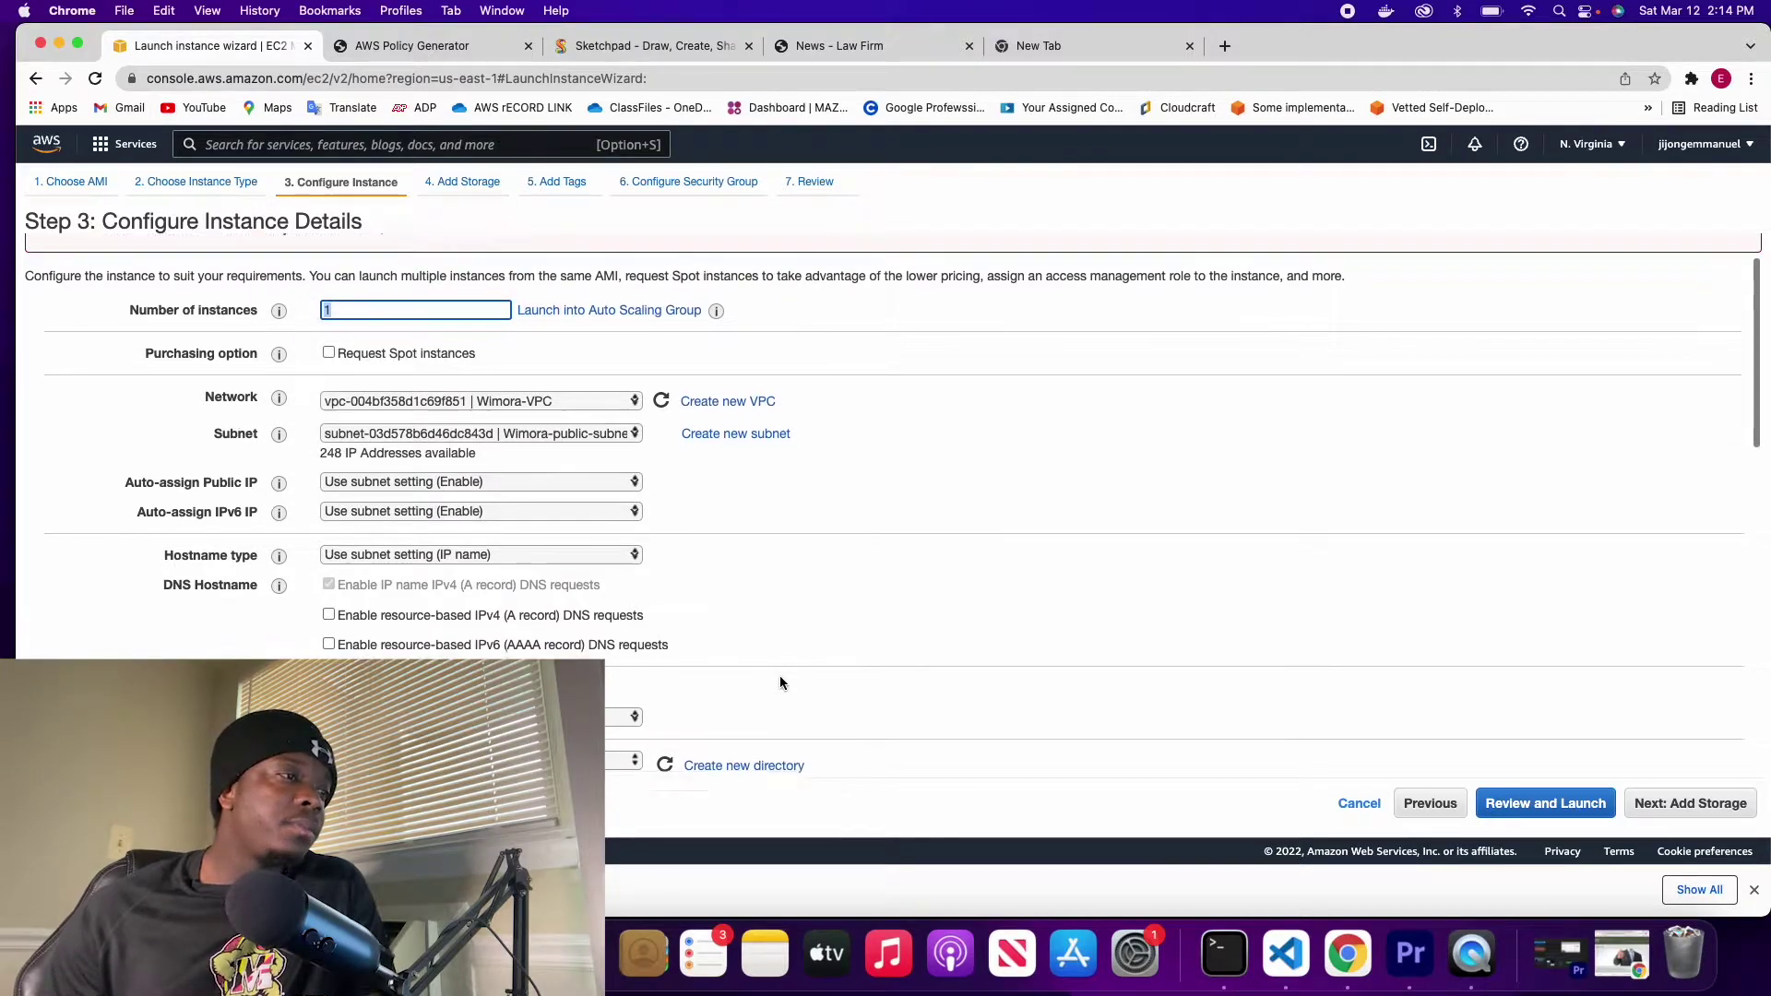
scroll(778, 675, down, 3)
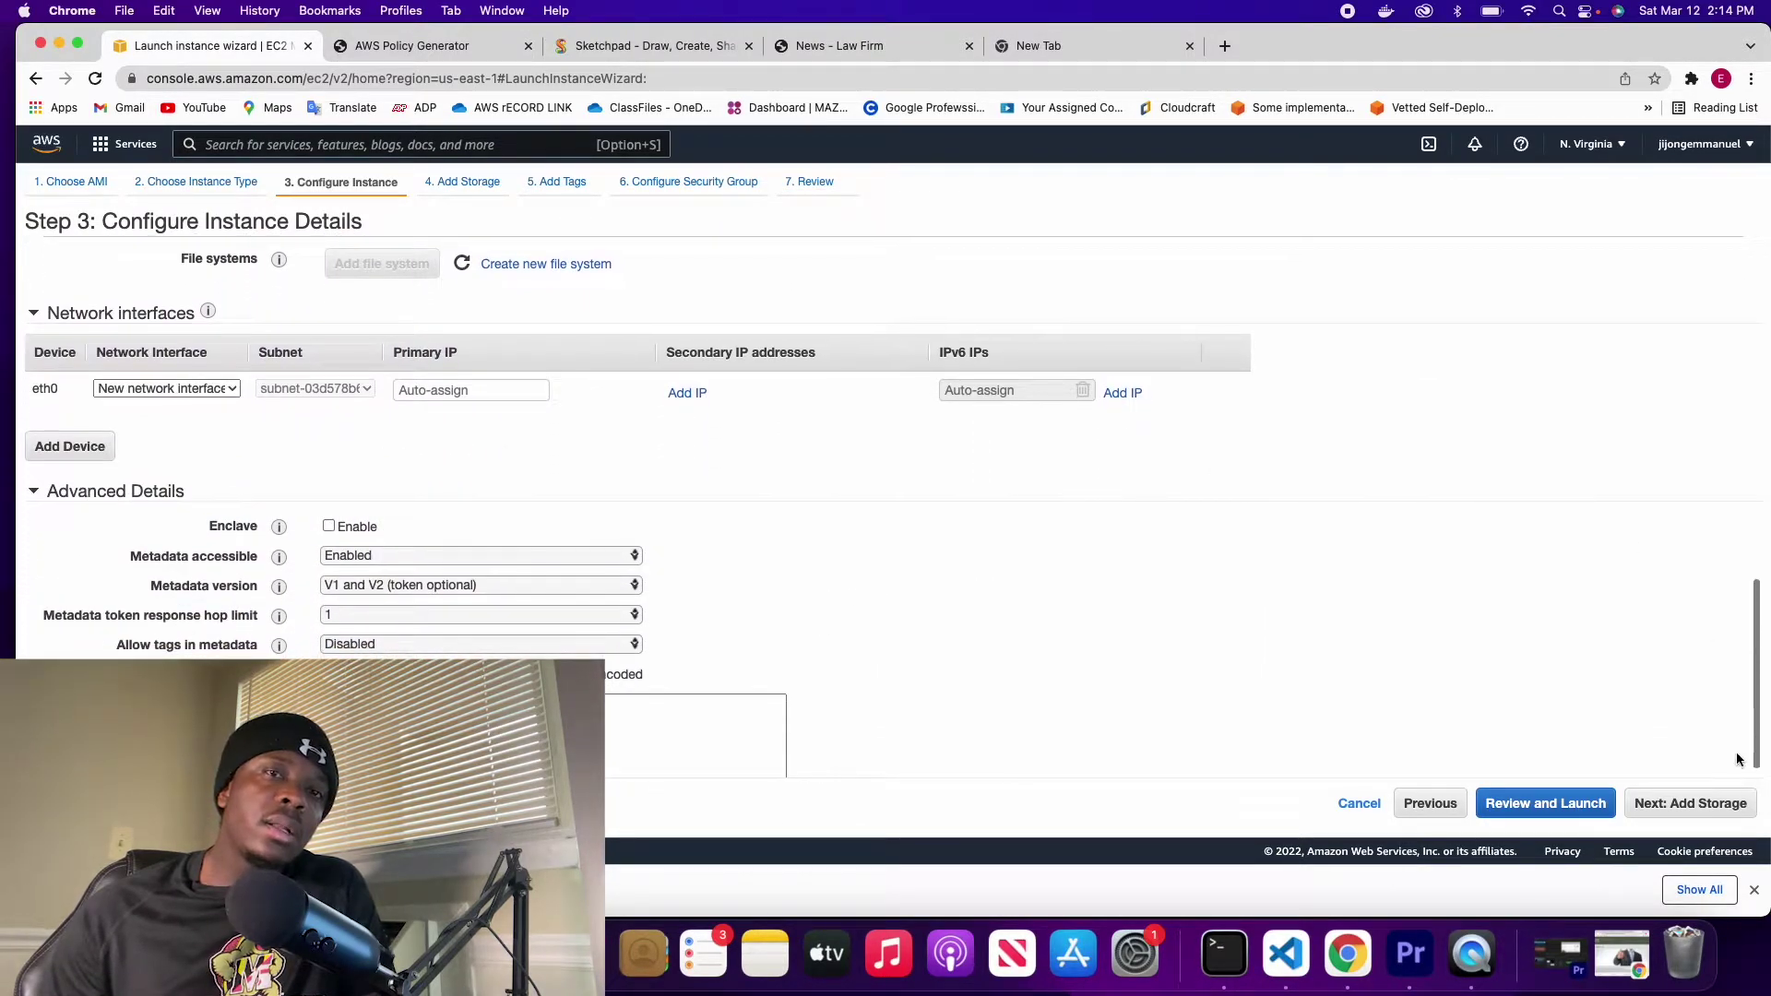
click(1671, 806)
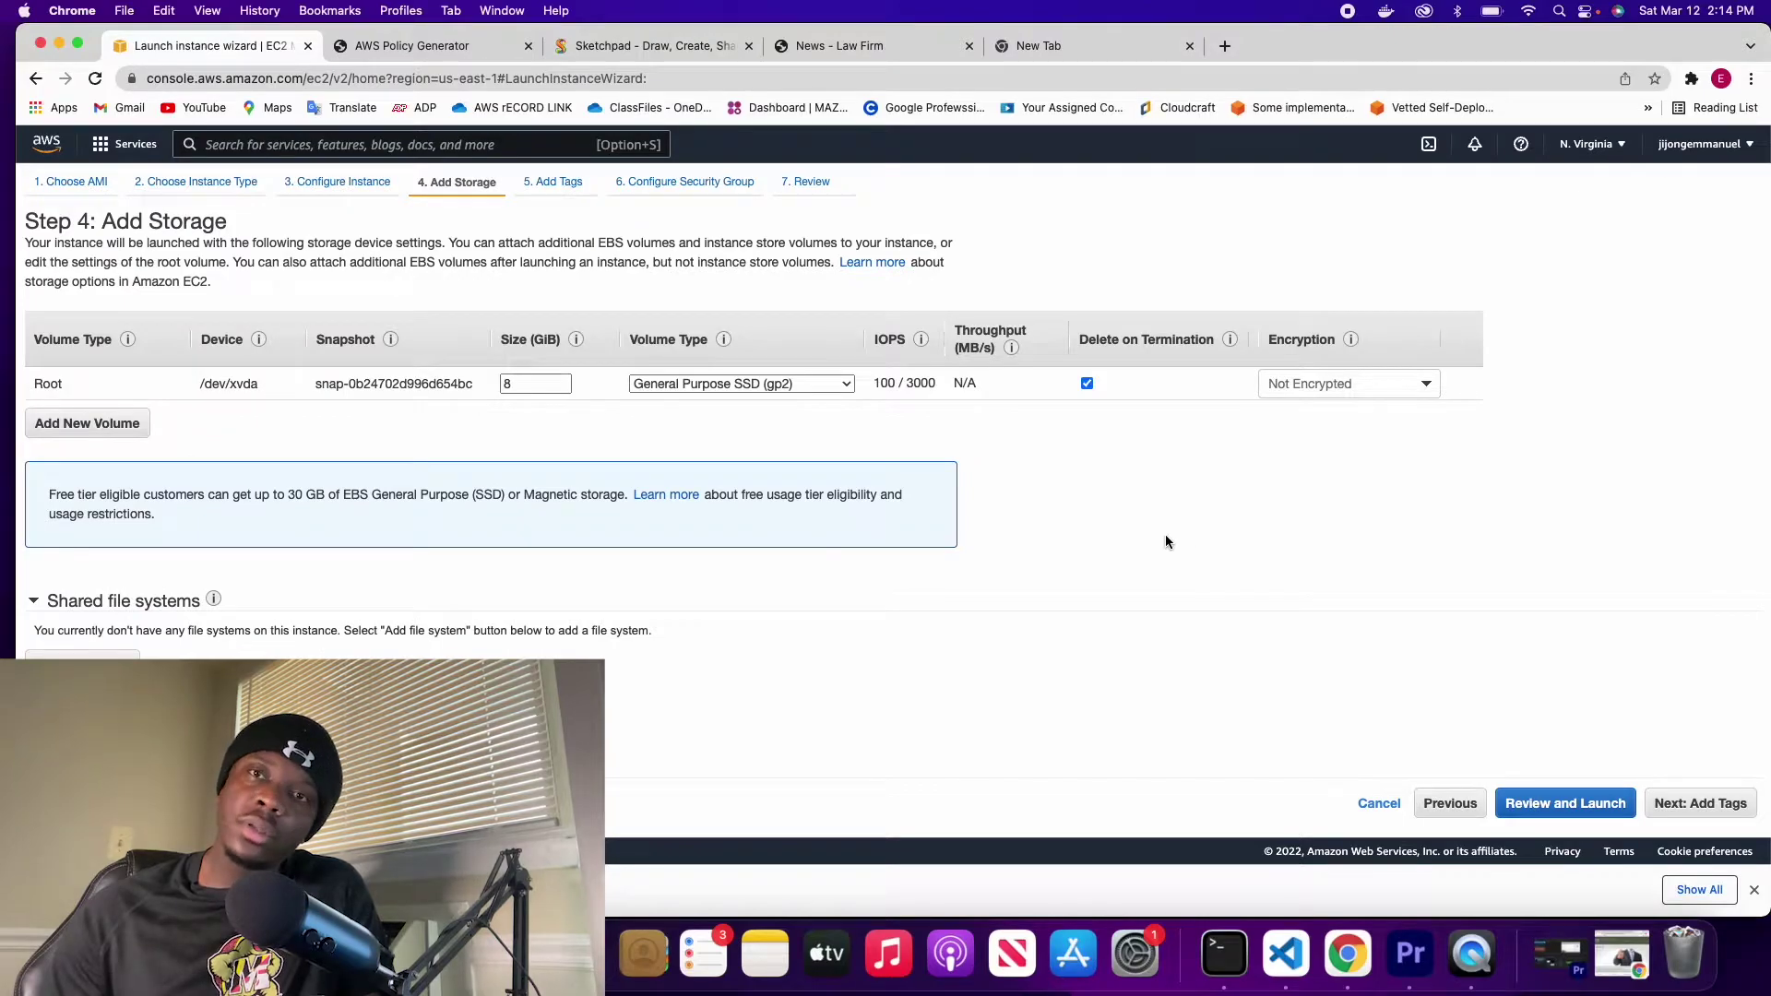
Step: Accept the default storage and add a tag with the key Name and the value Lawfirm-Server
click(1681, 805)
click(59, 492)
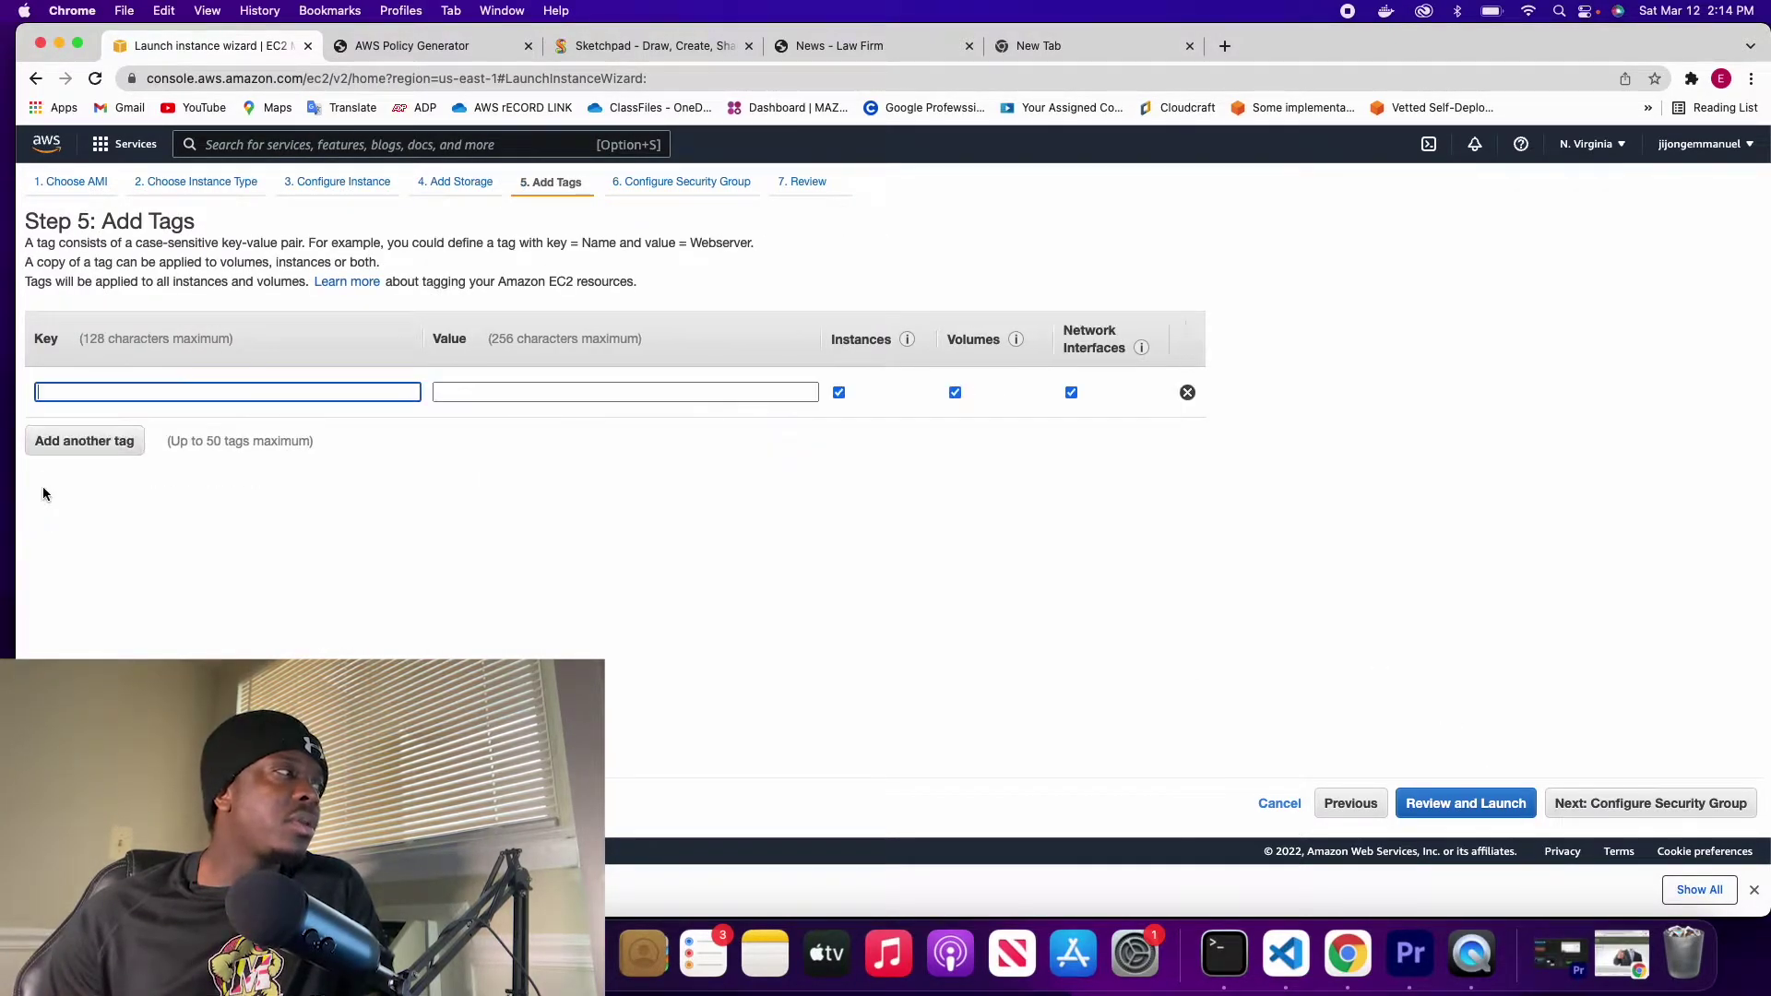
click(129, 402)
click(107, 420)
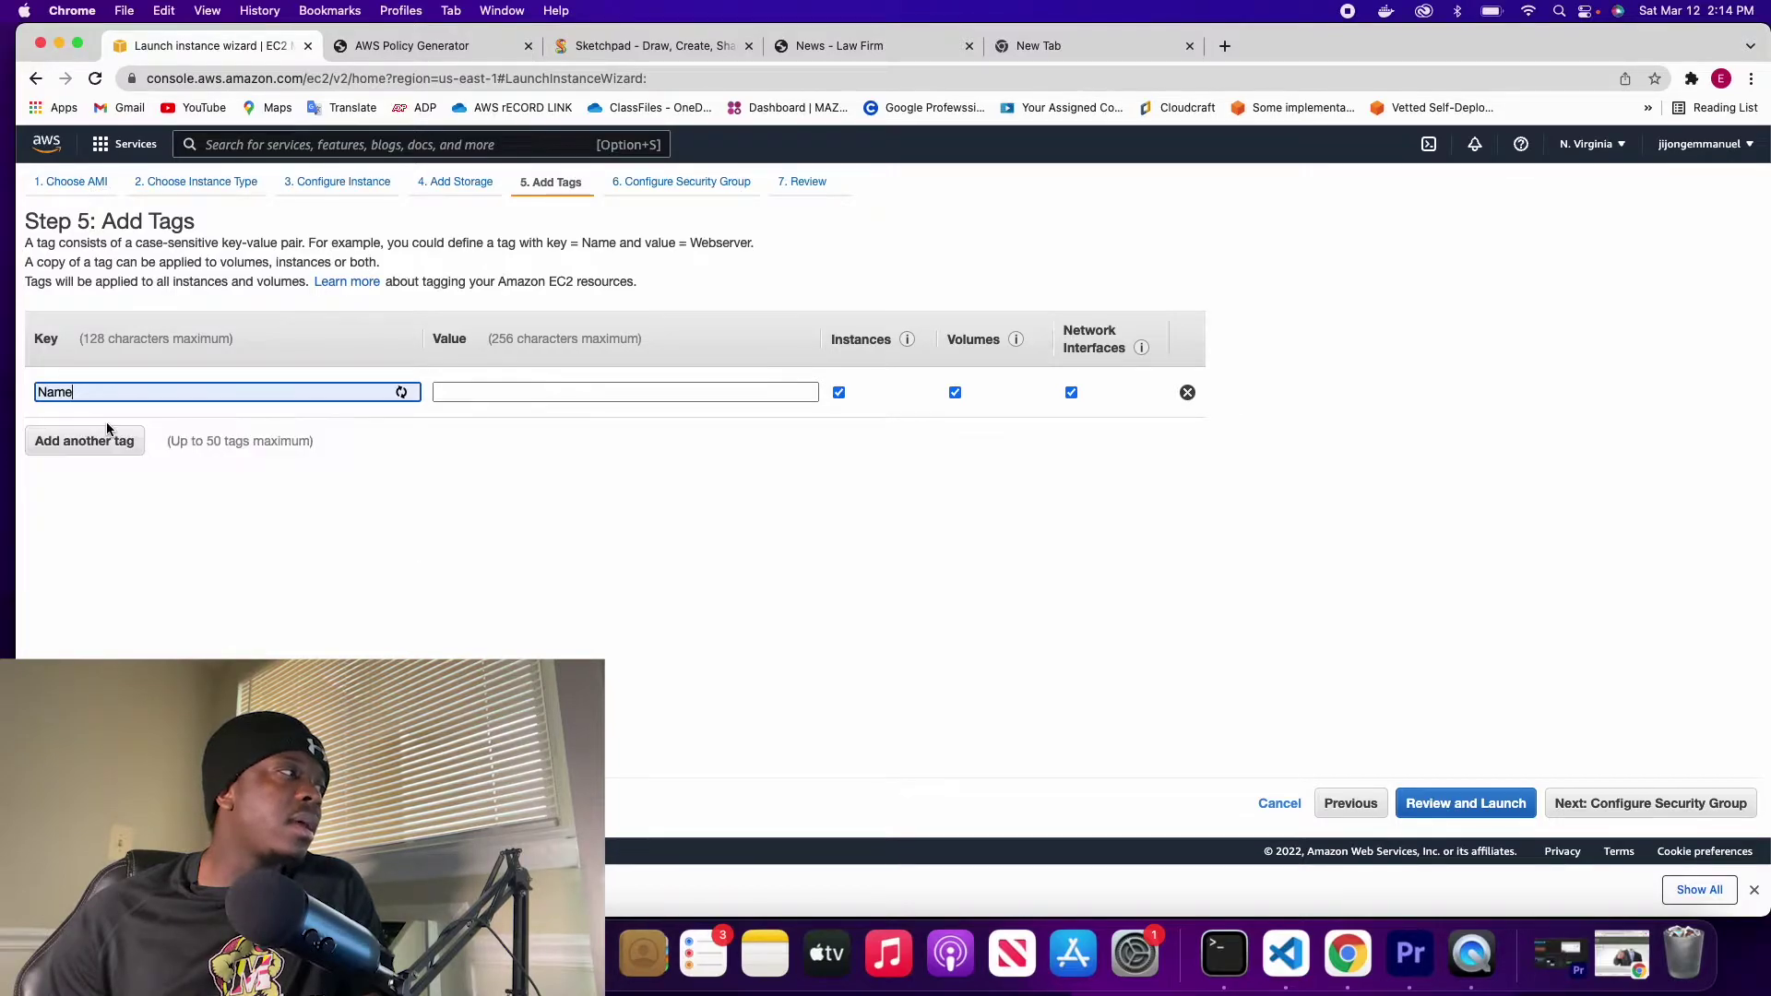
click(539, 398)
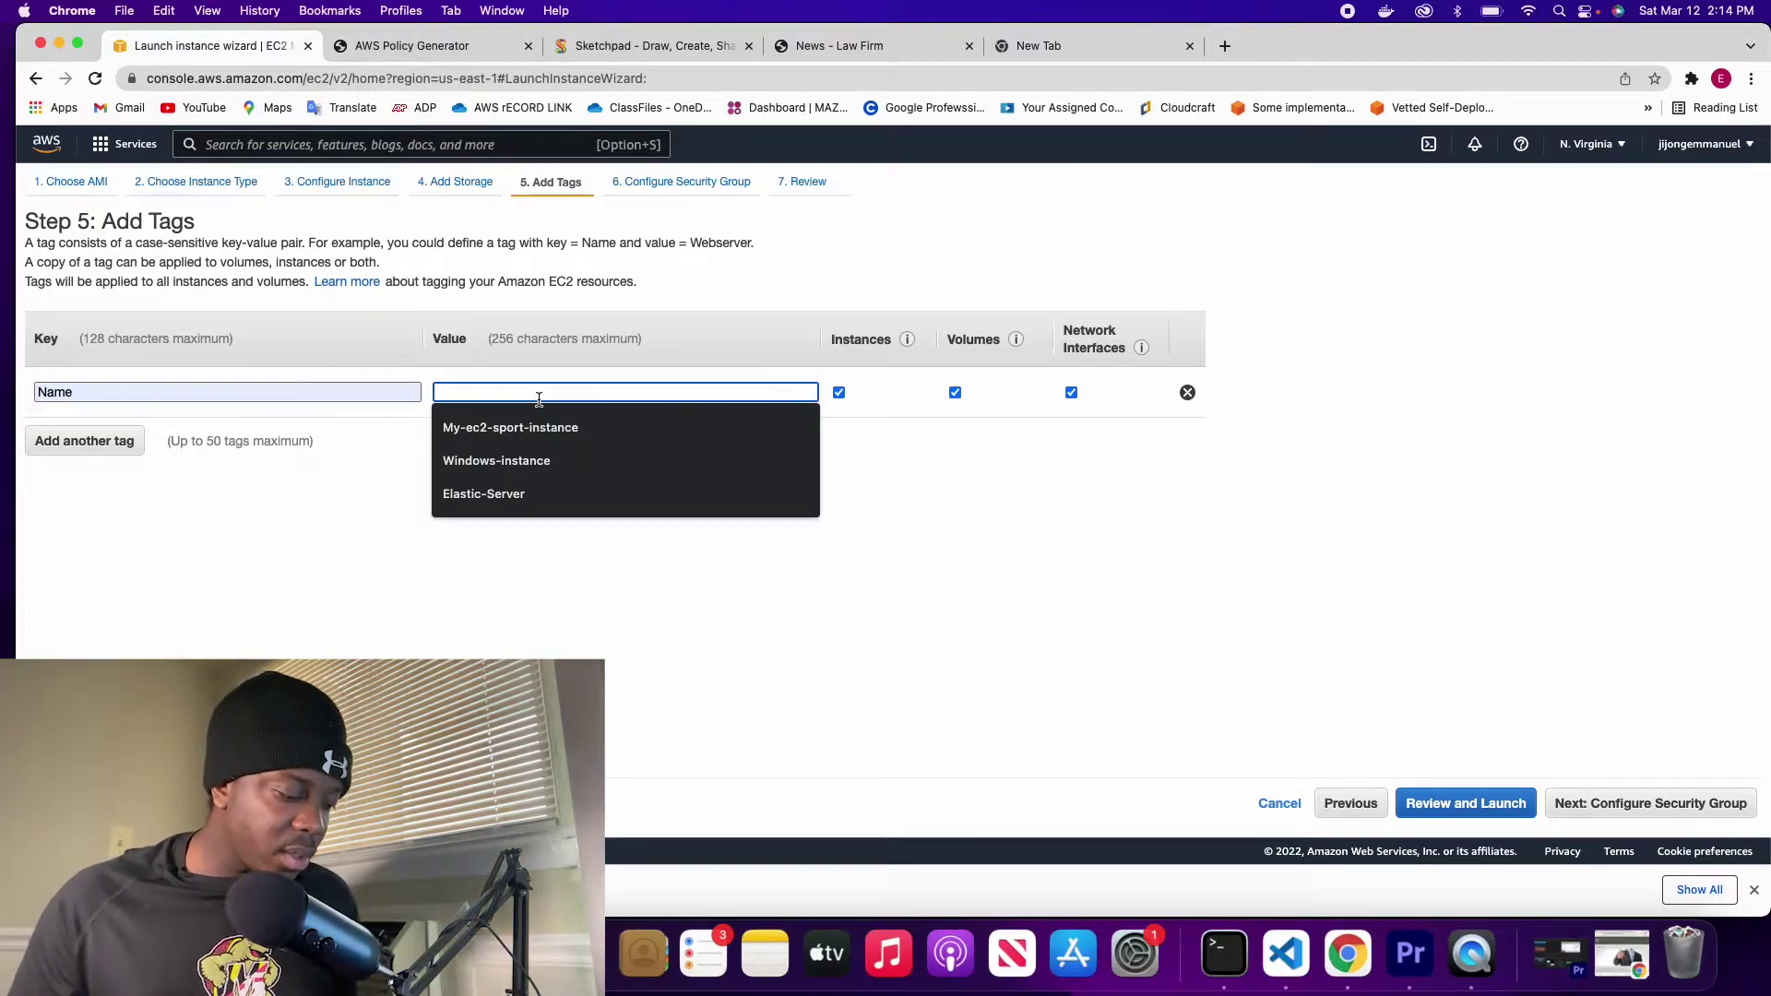
text(La)
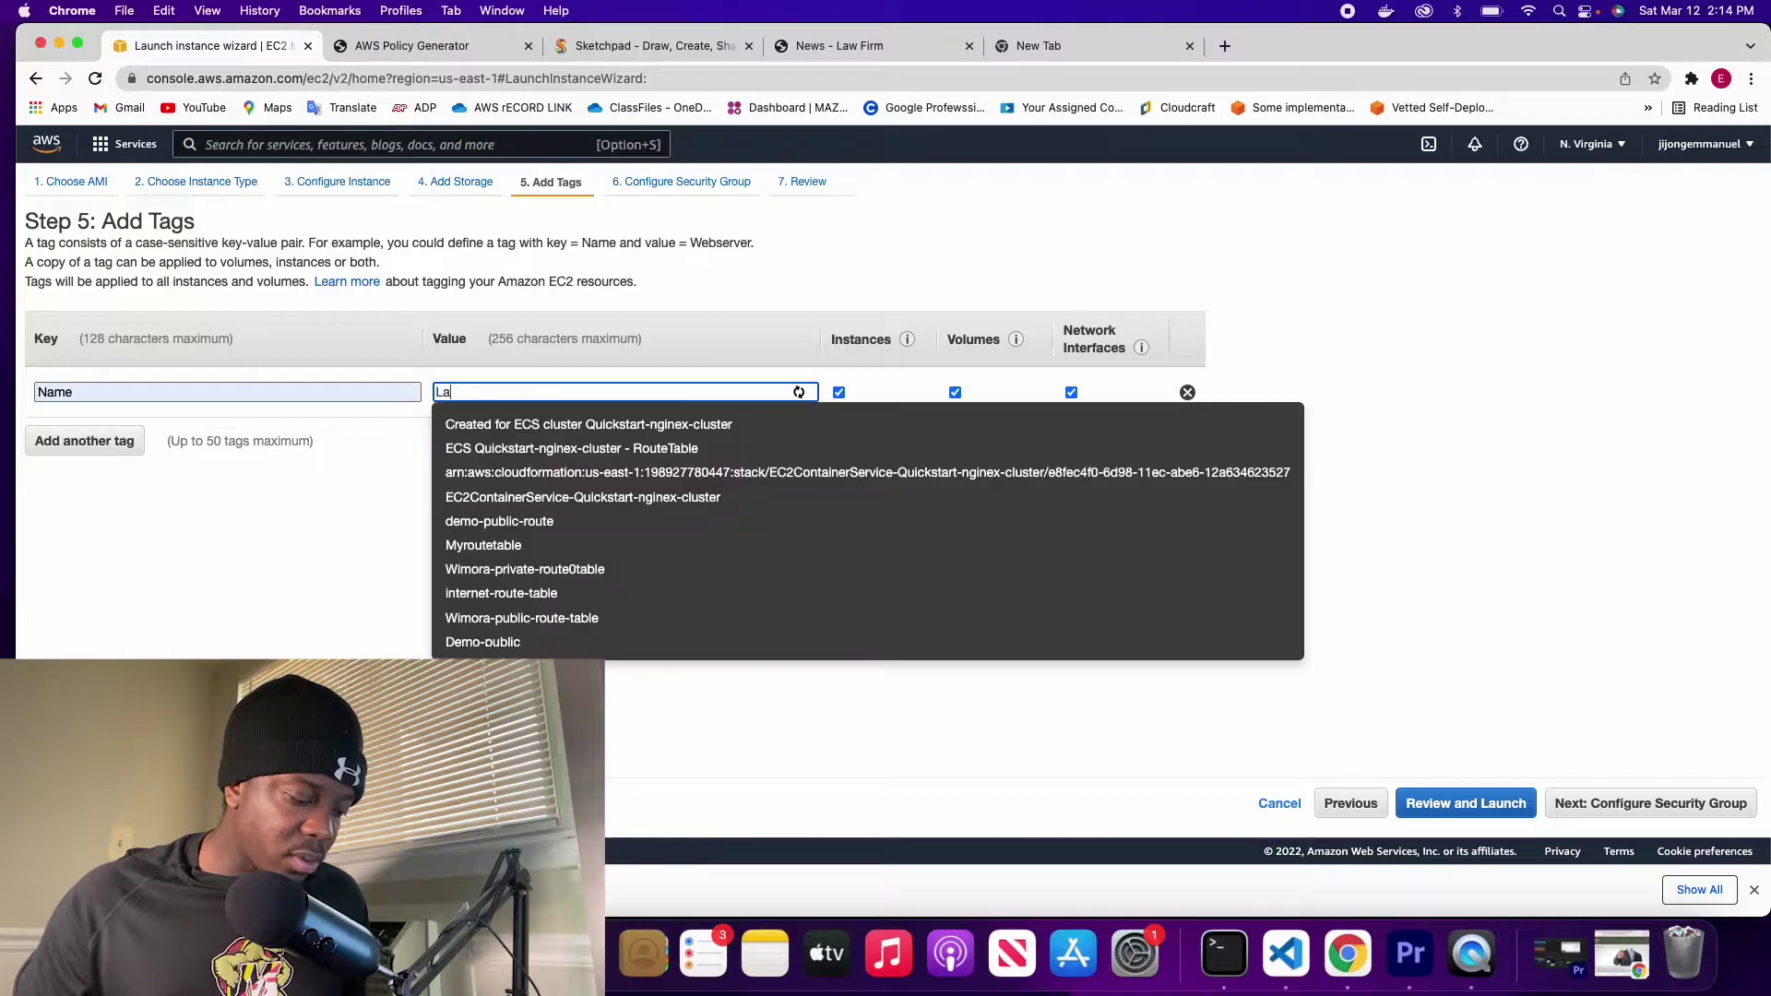
text(wfir)
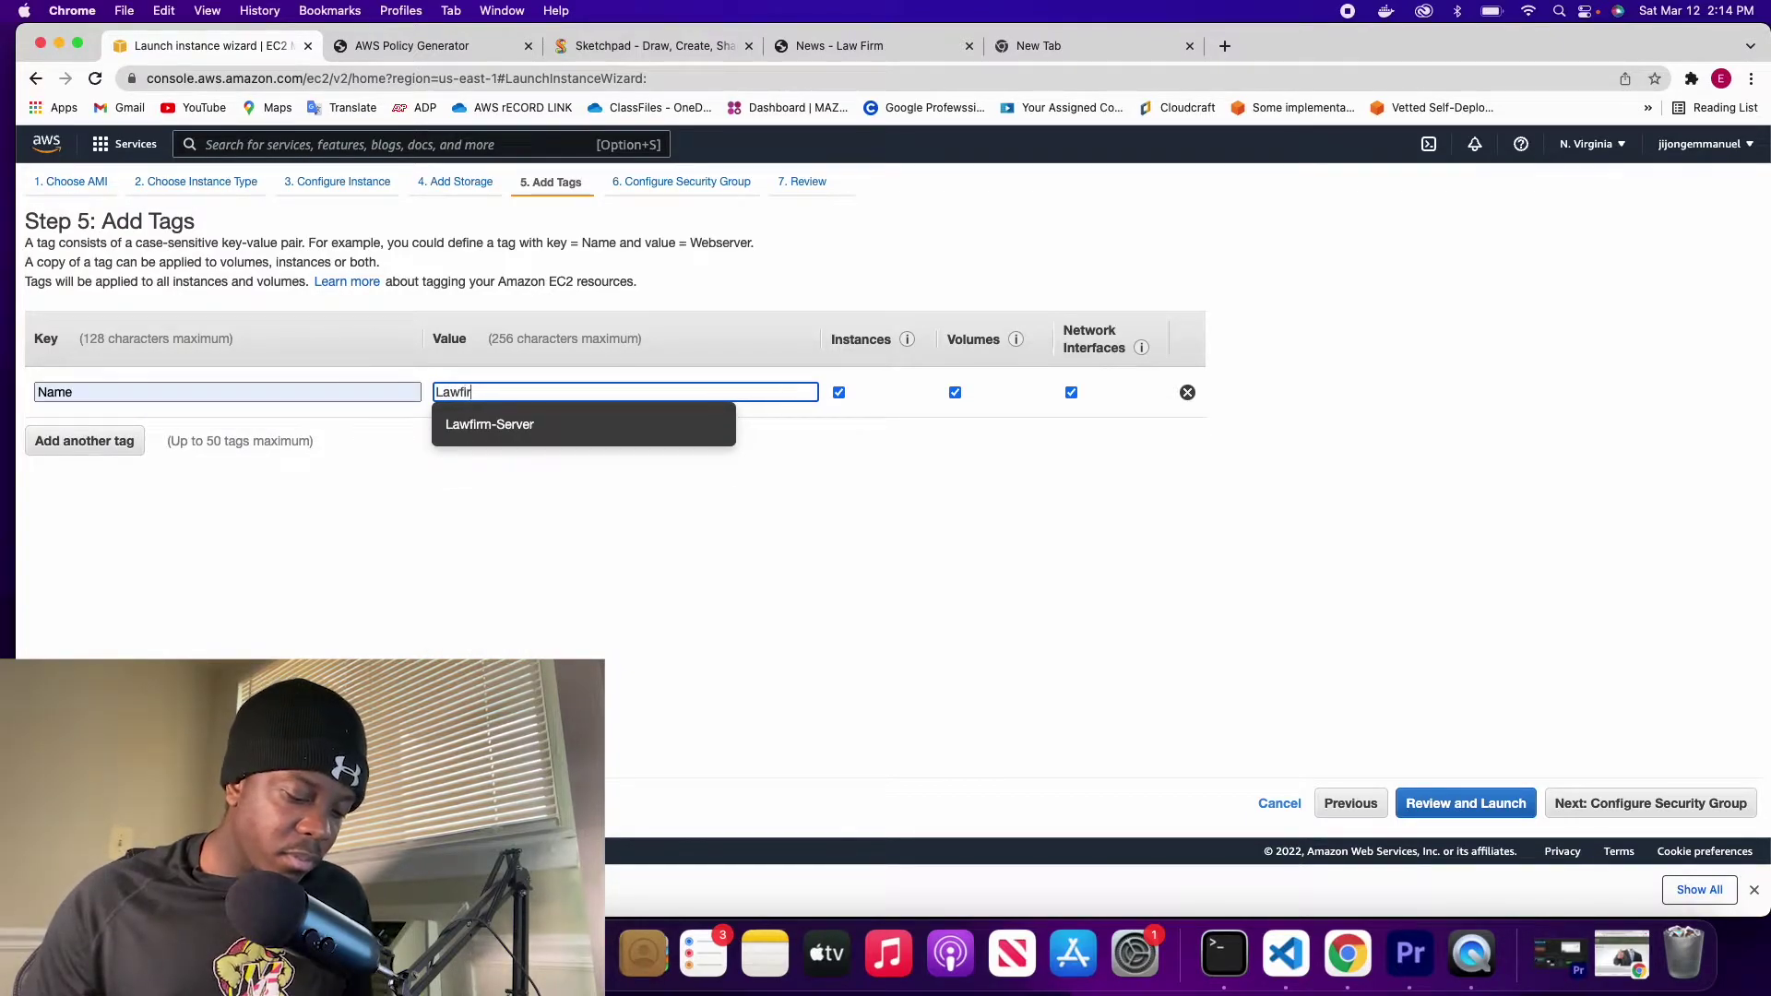
text(m-server)
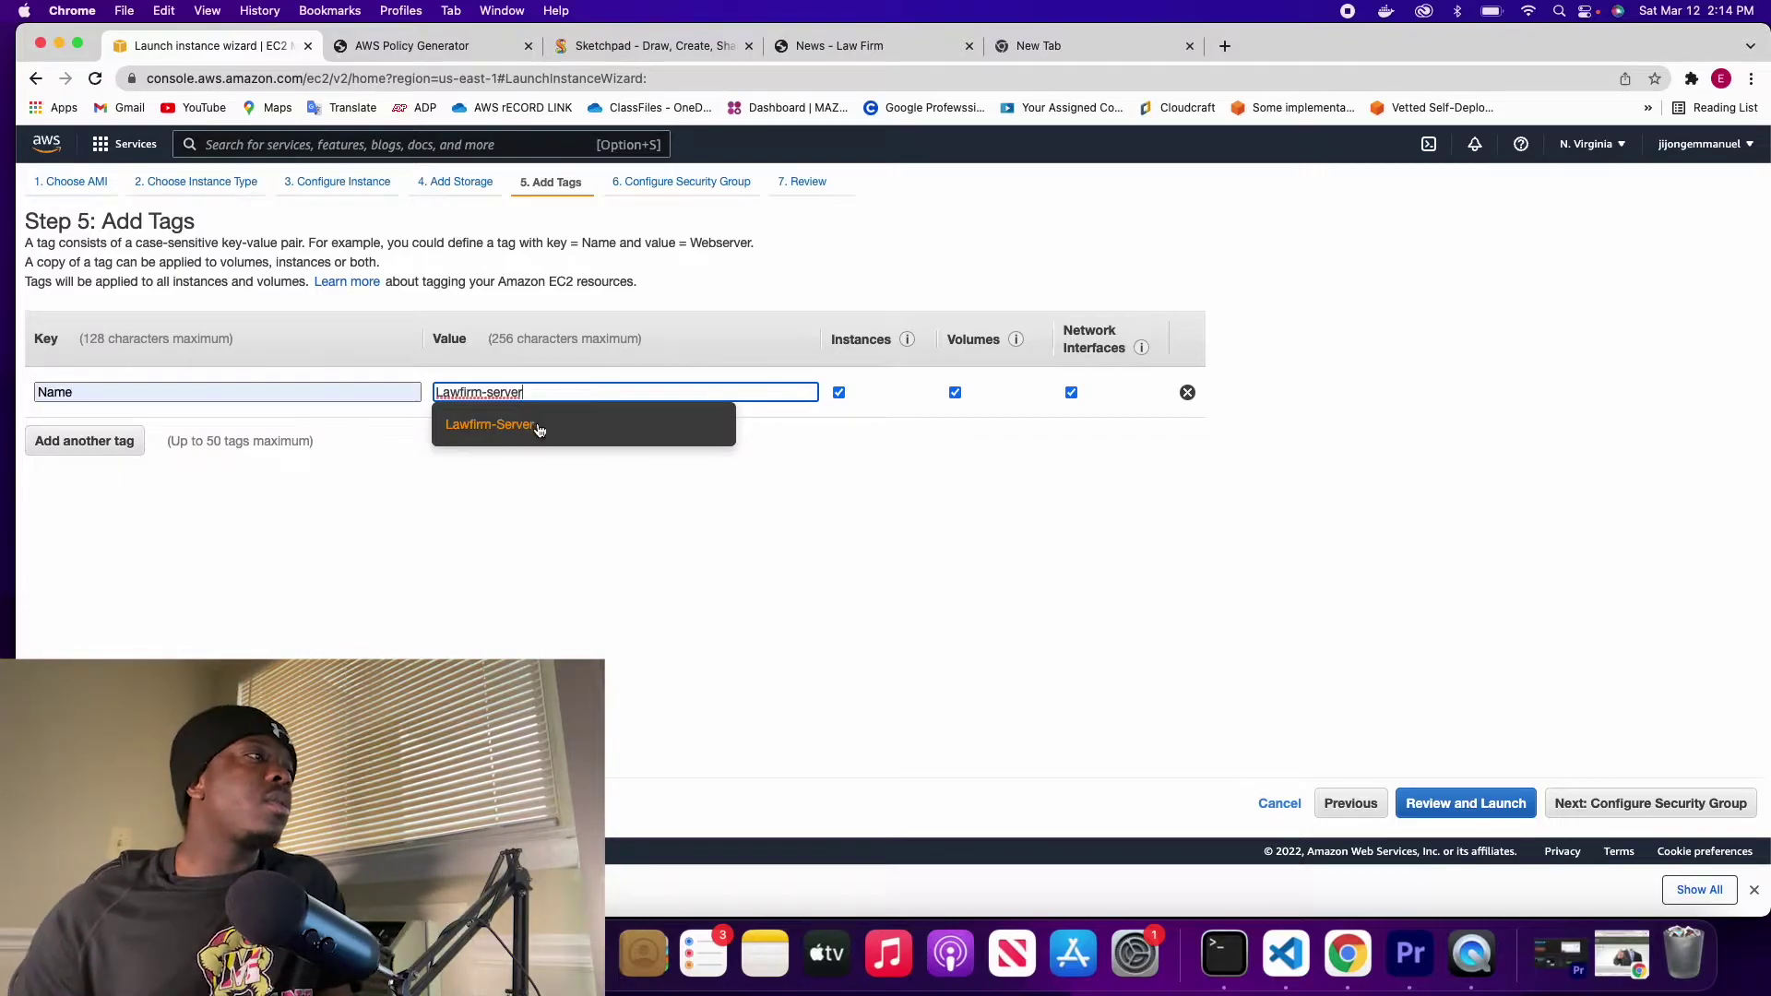
click(439, 429)
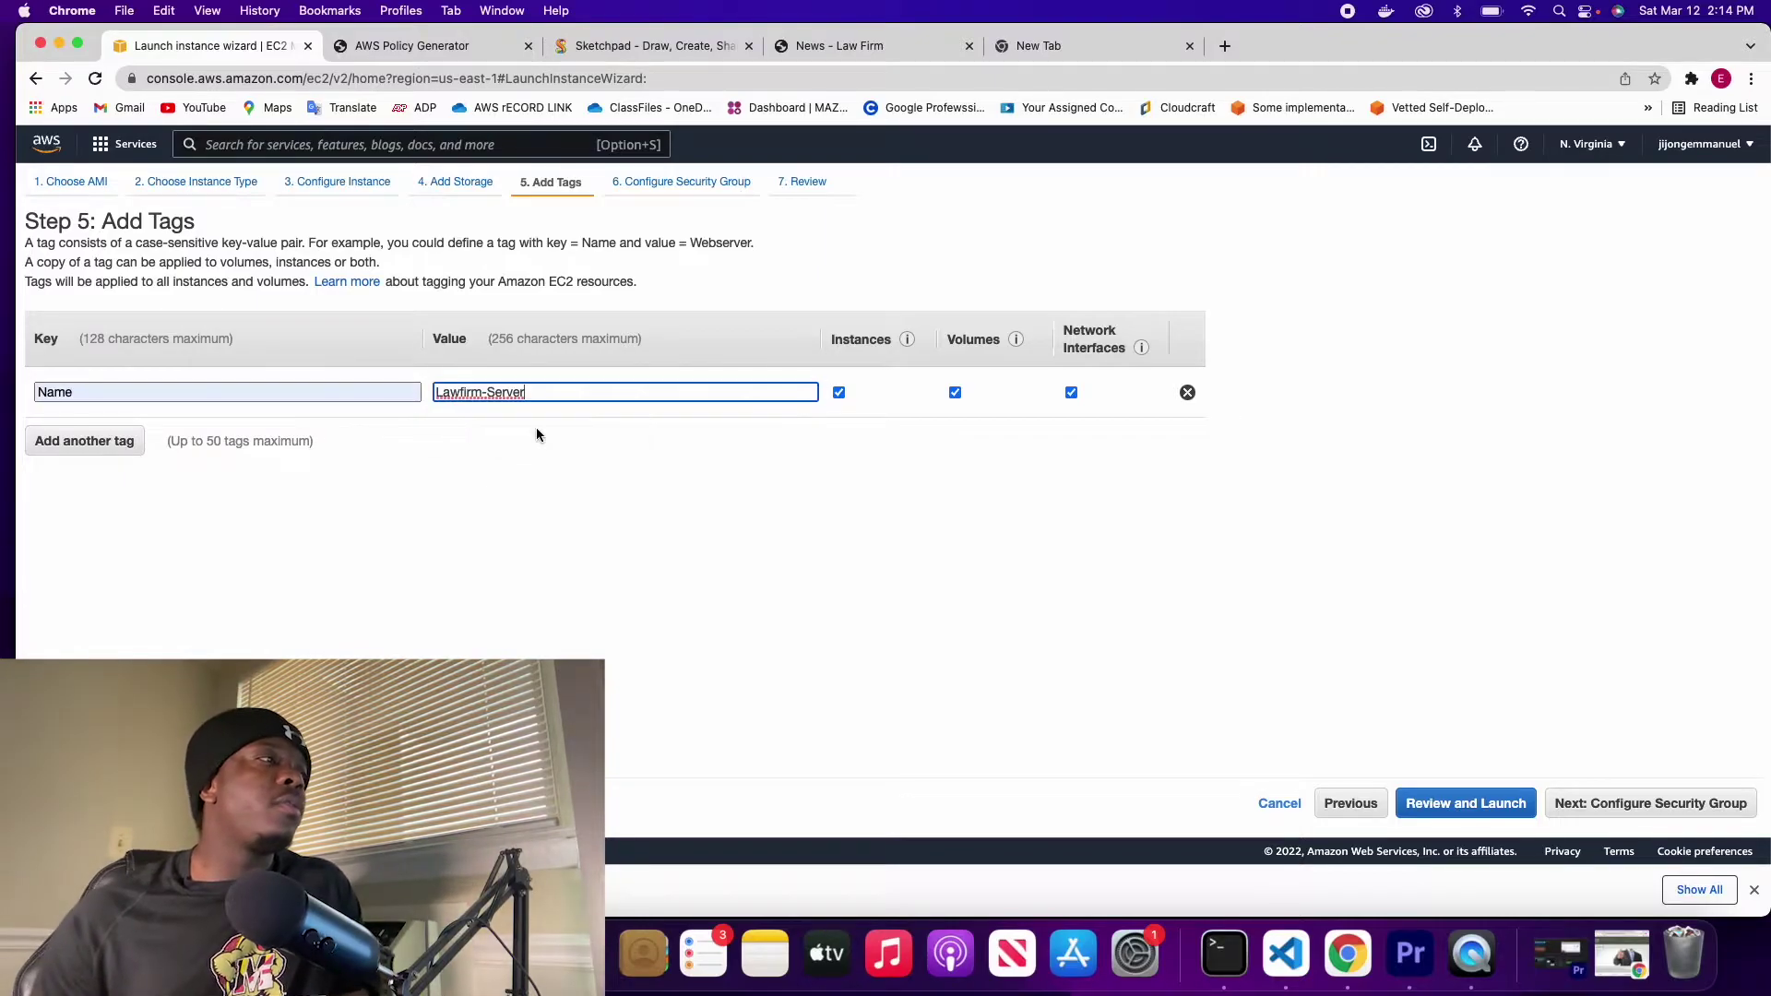
Step: Proceed to the security group configuration and name the new security group lawfirmsg
click(1635, 801)
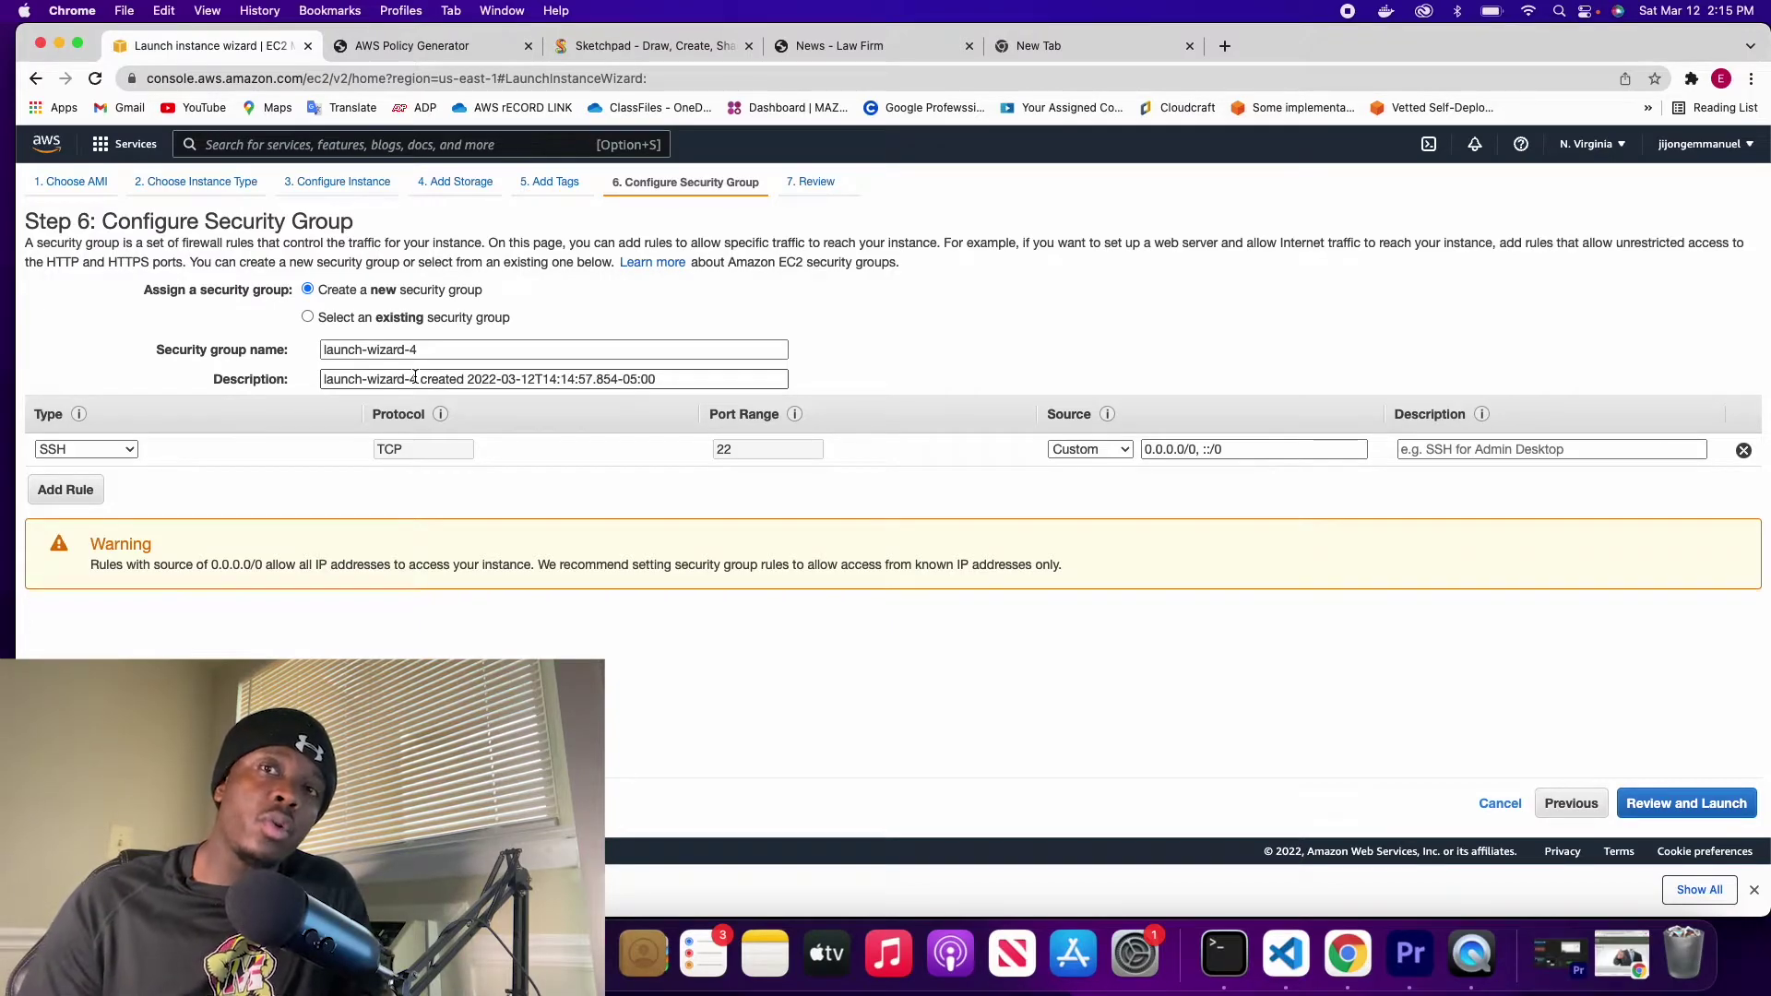
drag(427, 348, 309, 344)
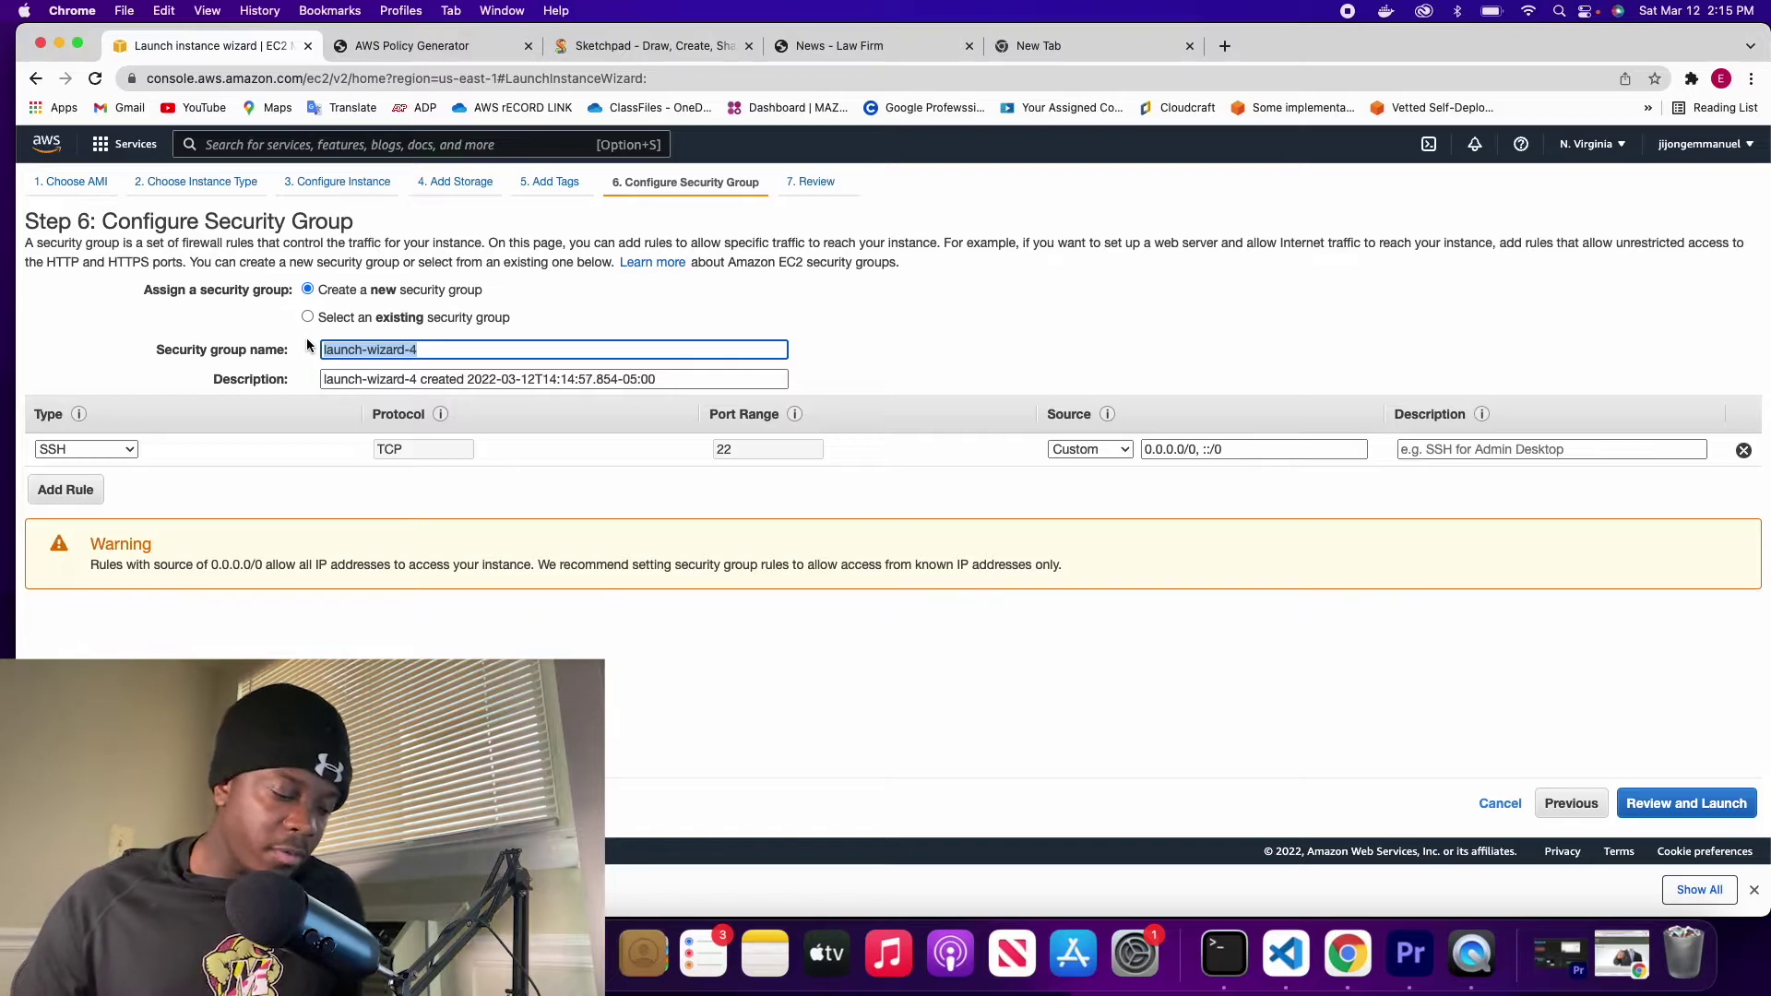
text(lawfirm)
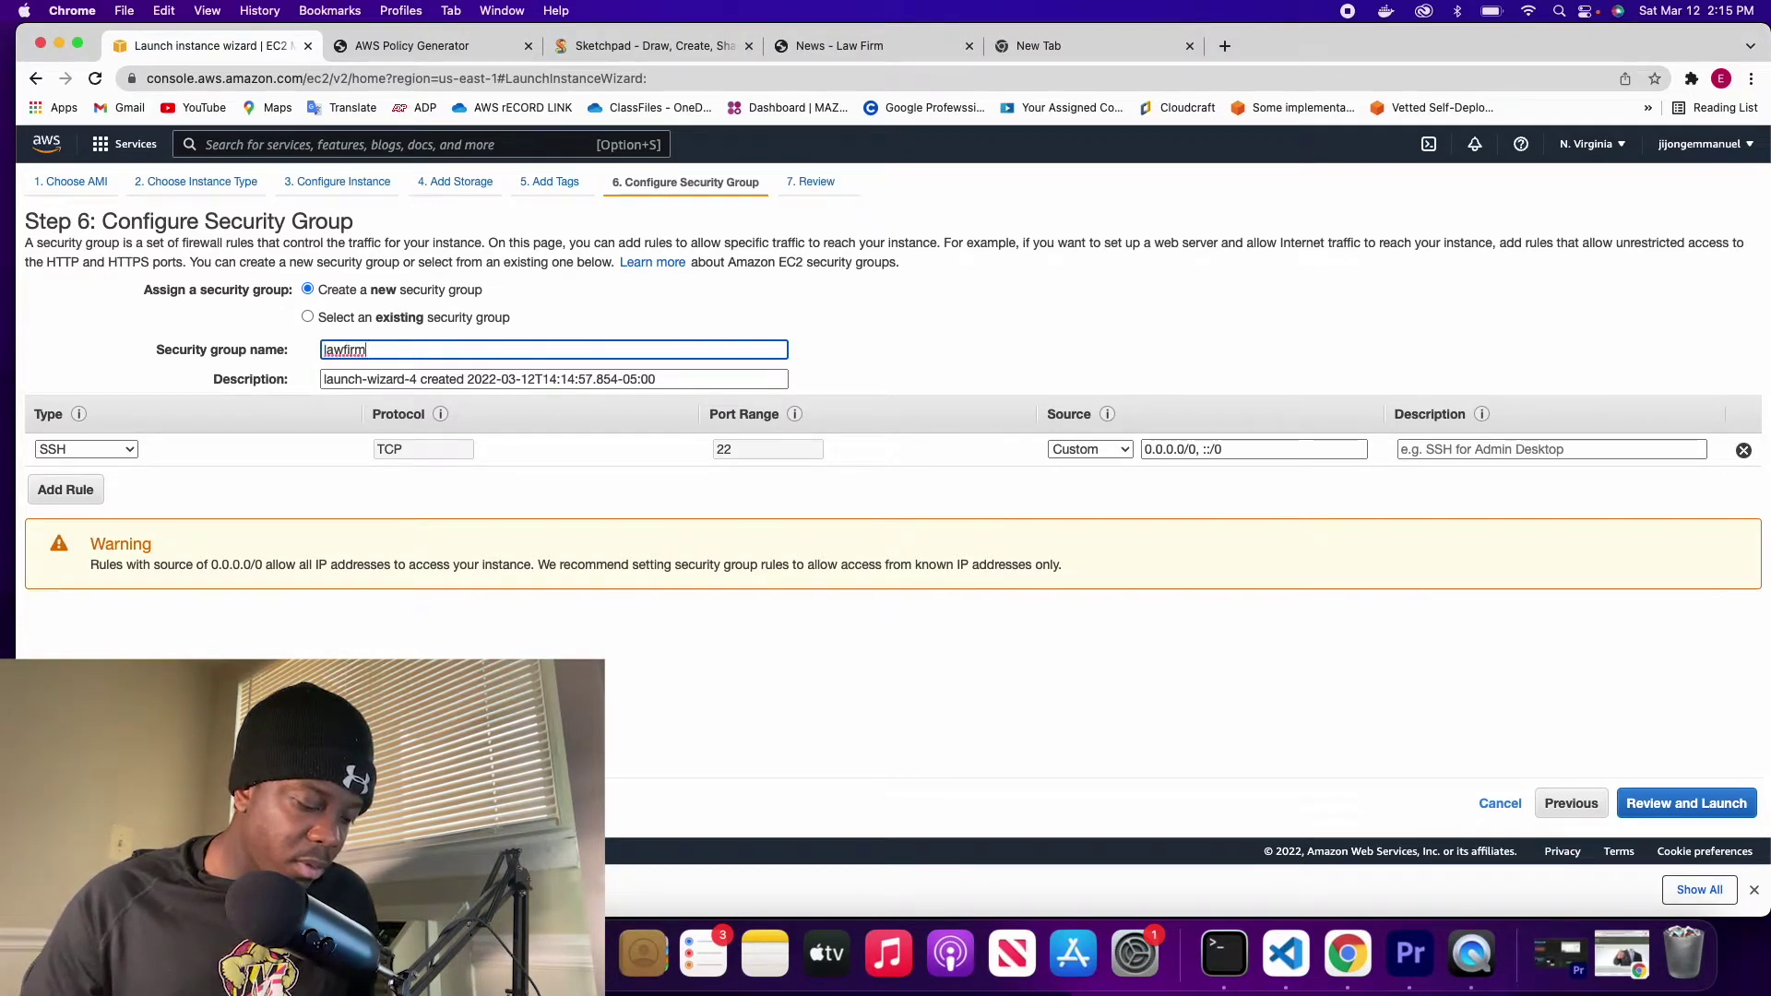
text(sg)
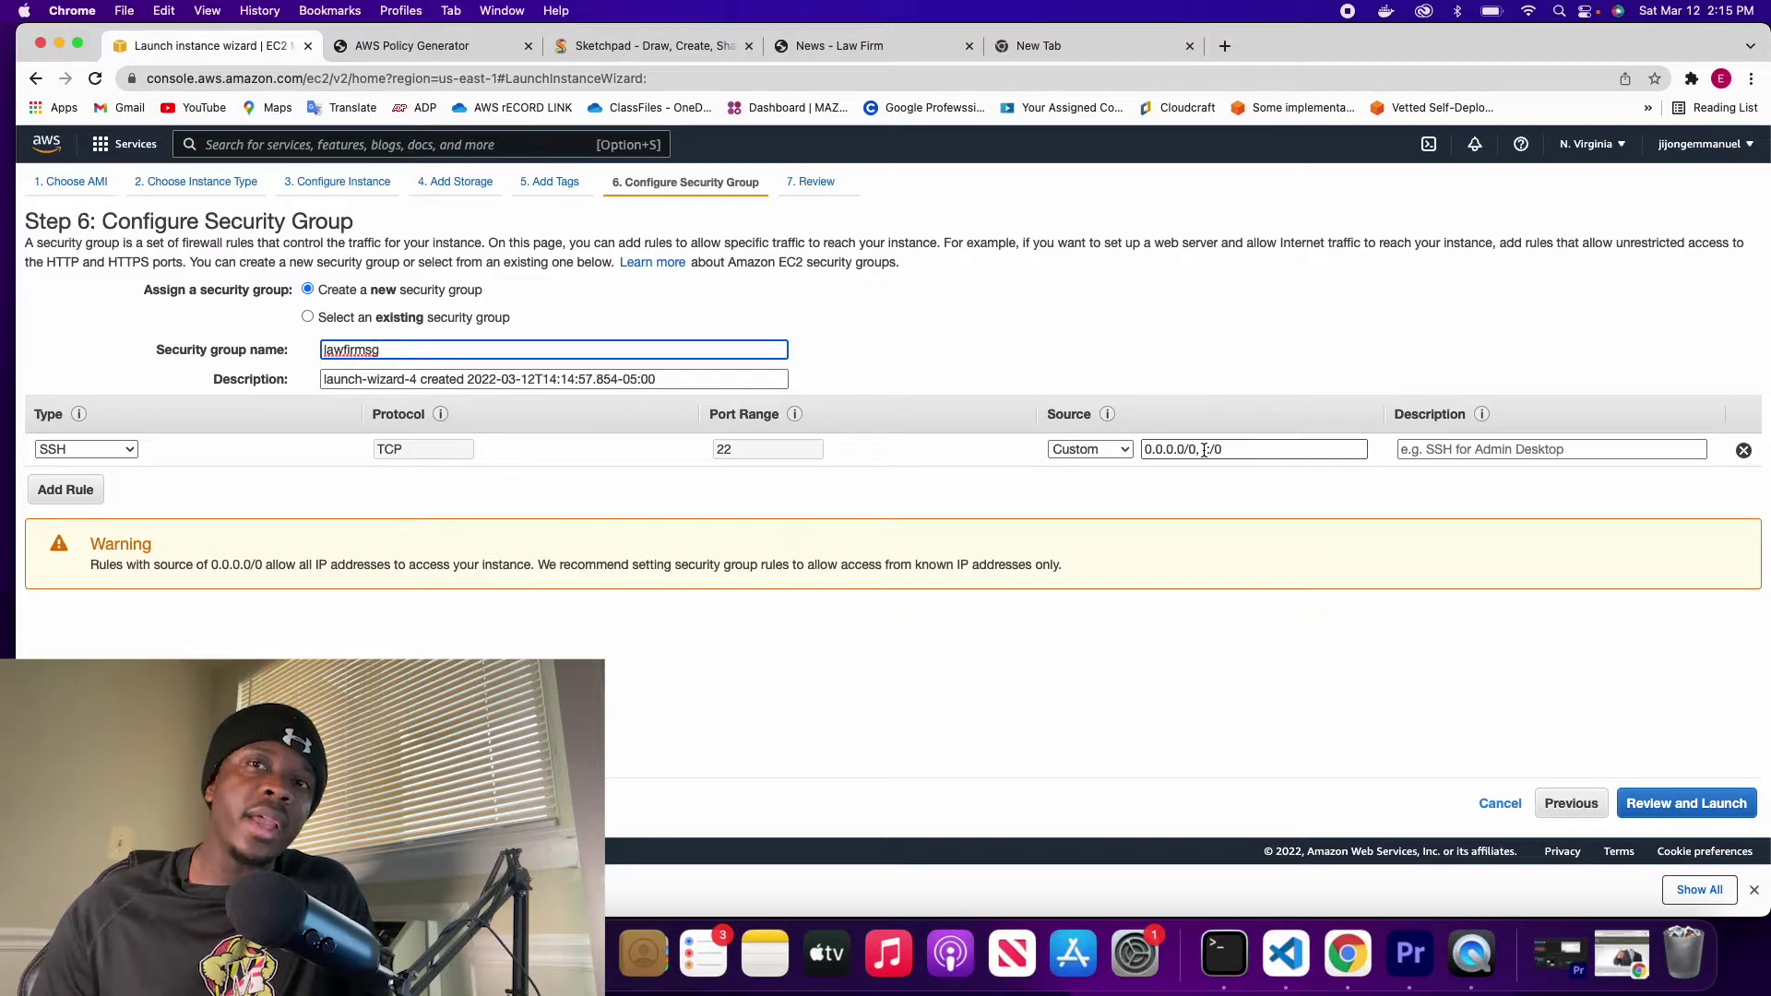
Step: Set the SSH rule's source to Custom with the address range 0.0.0.0/0
click(1116, 449)
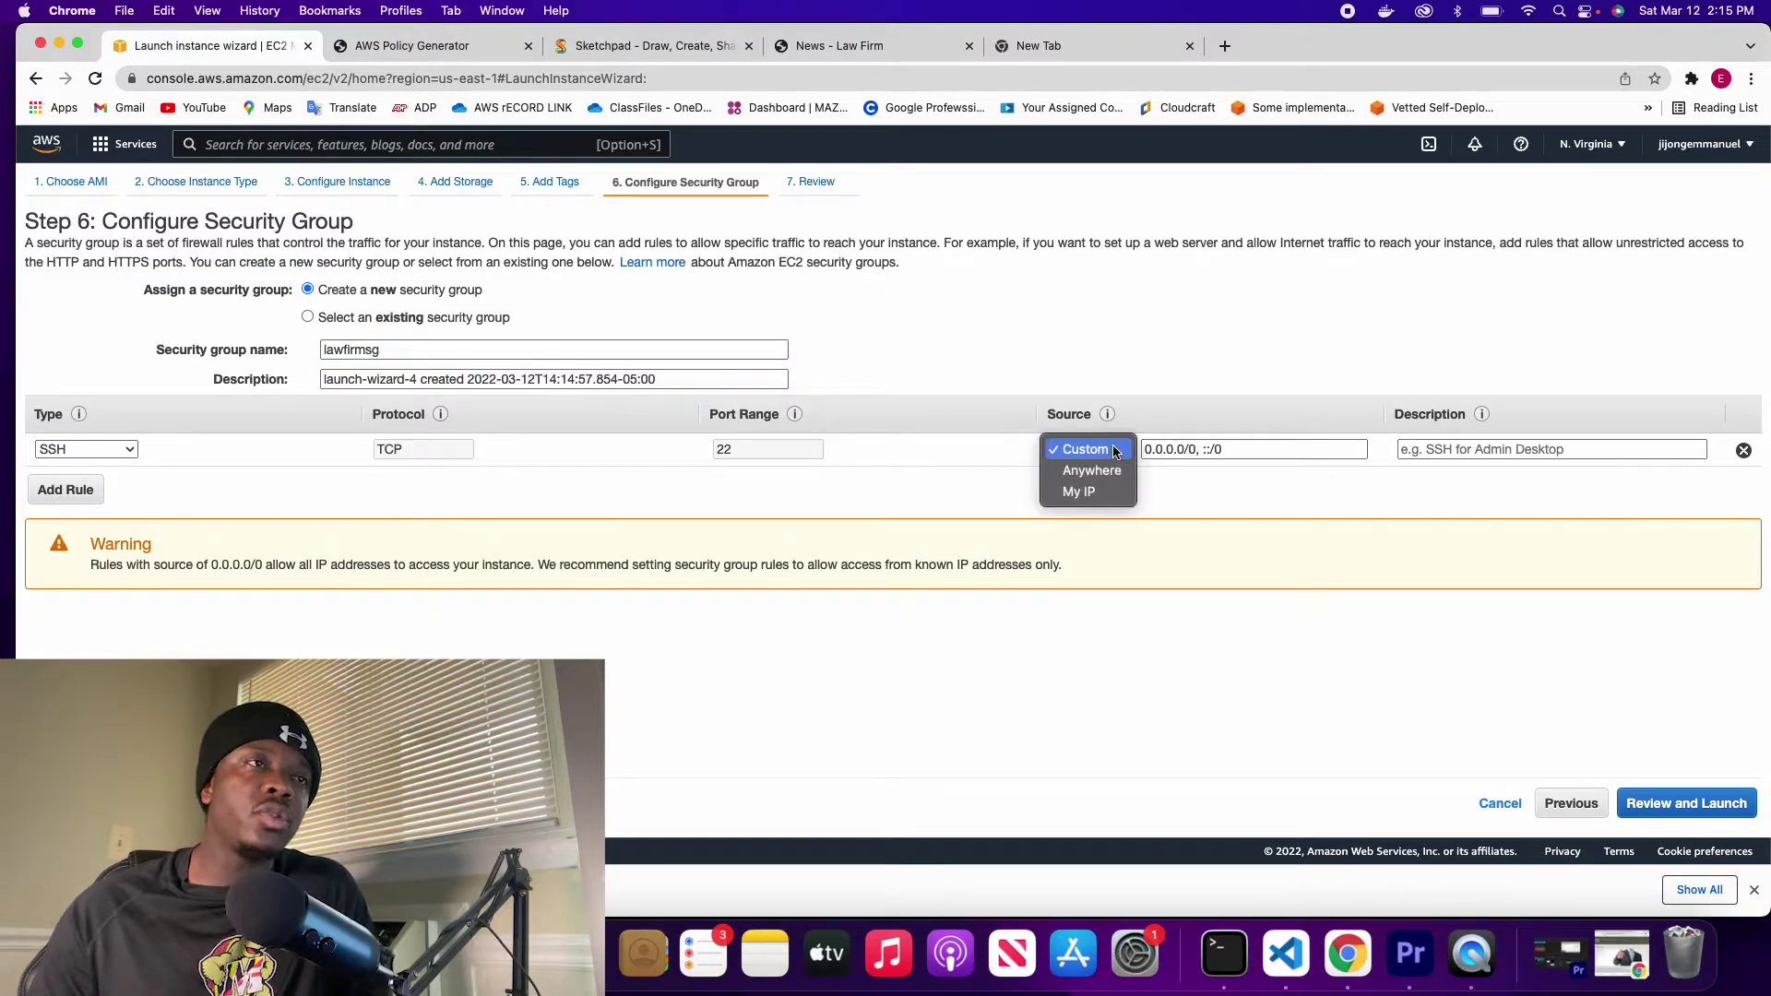
click(1088, 492)
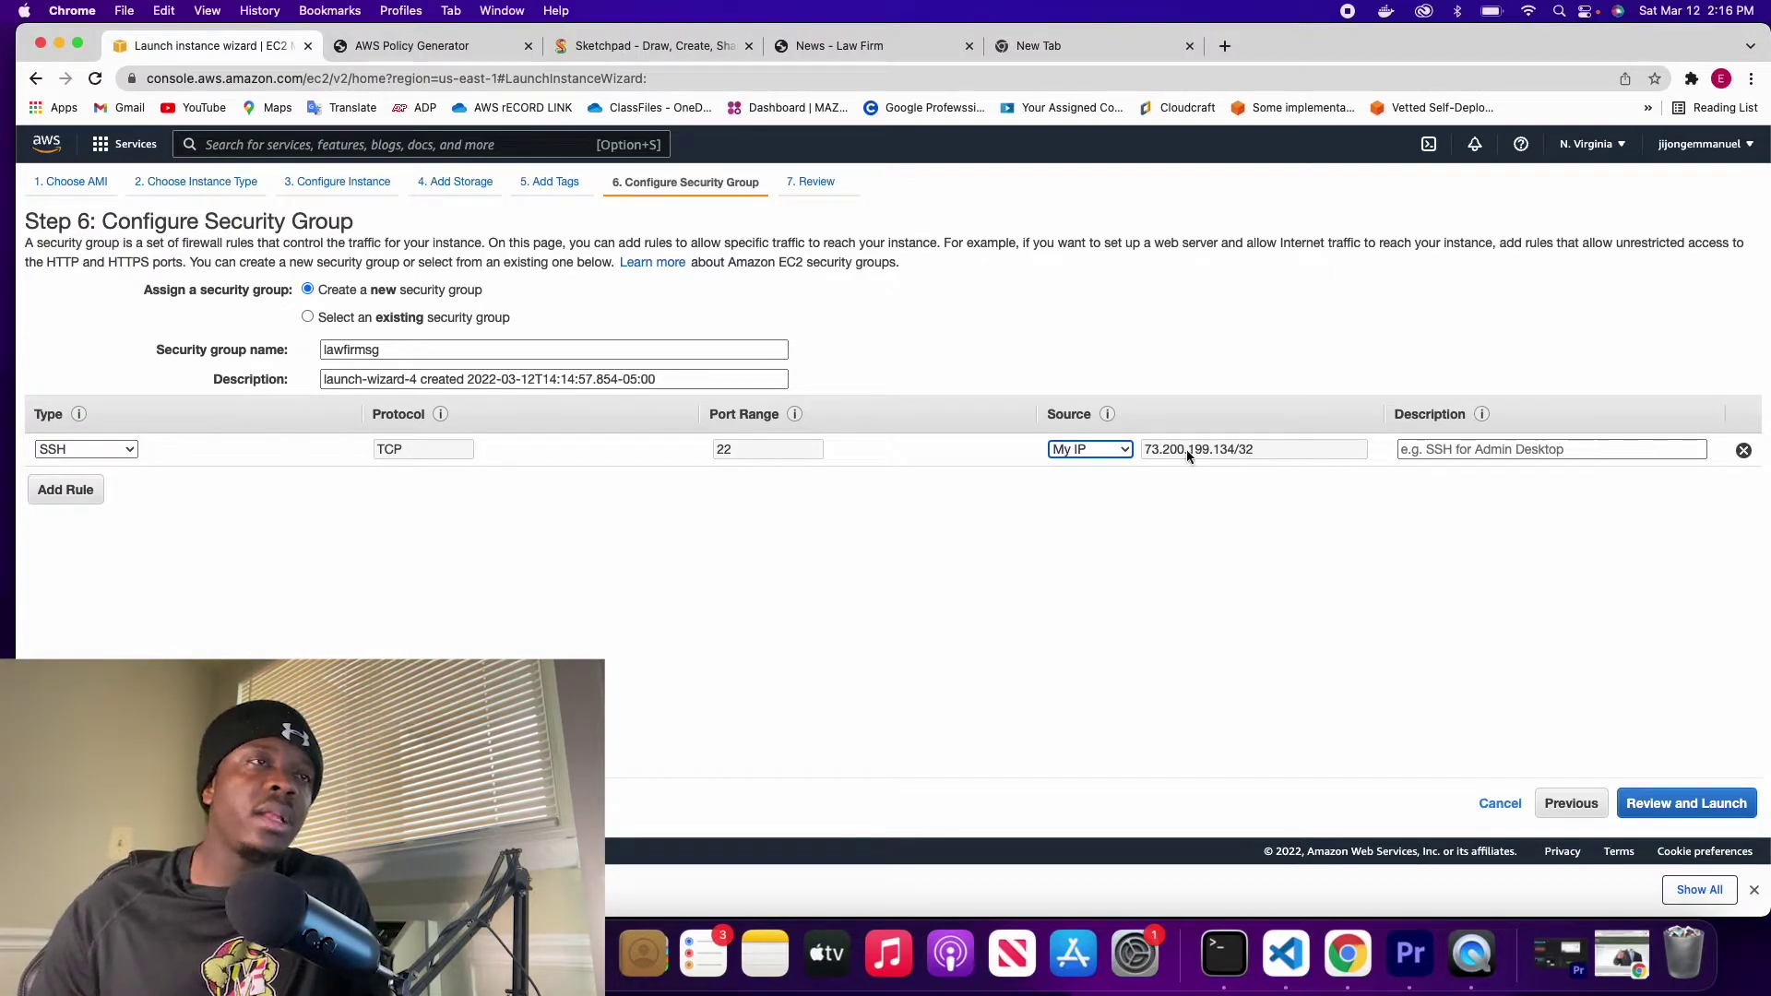
click(1089, 449)
click(1098, 400)
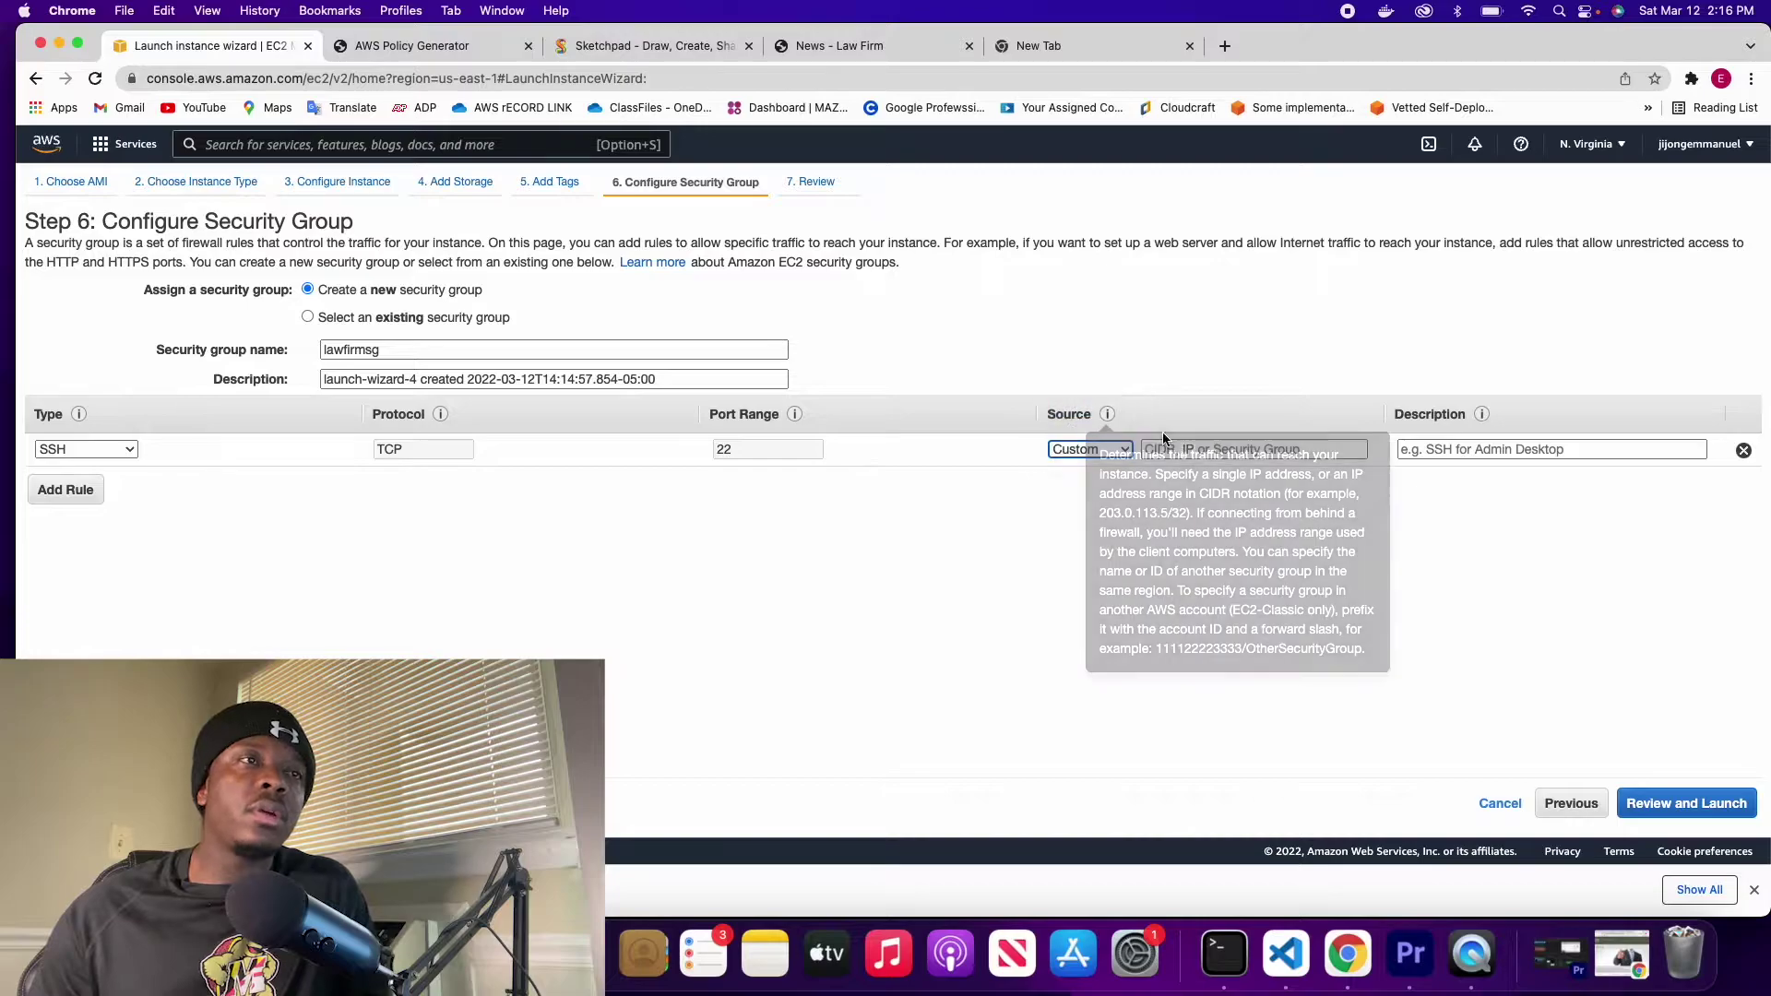
click(1198, 449)
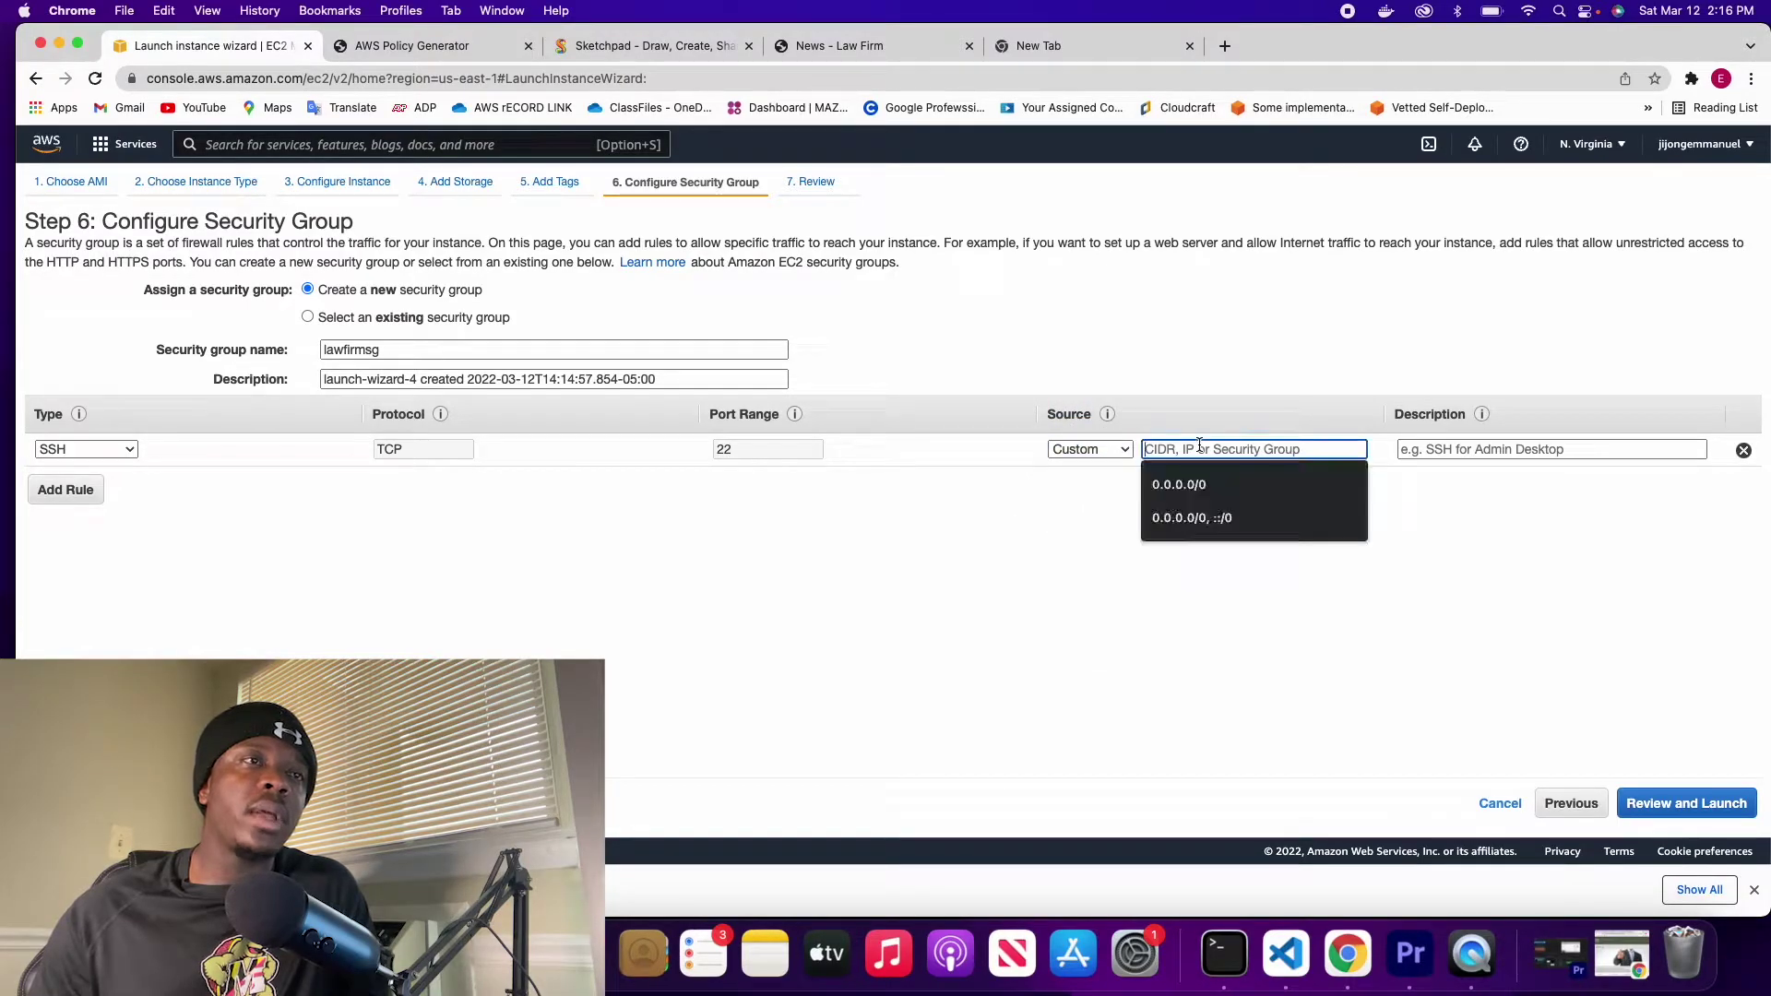
click(1180, 484)
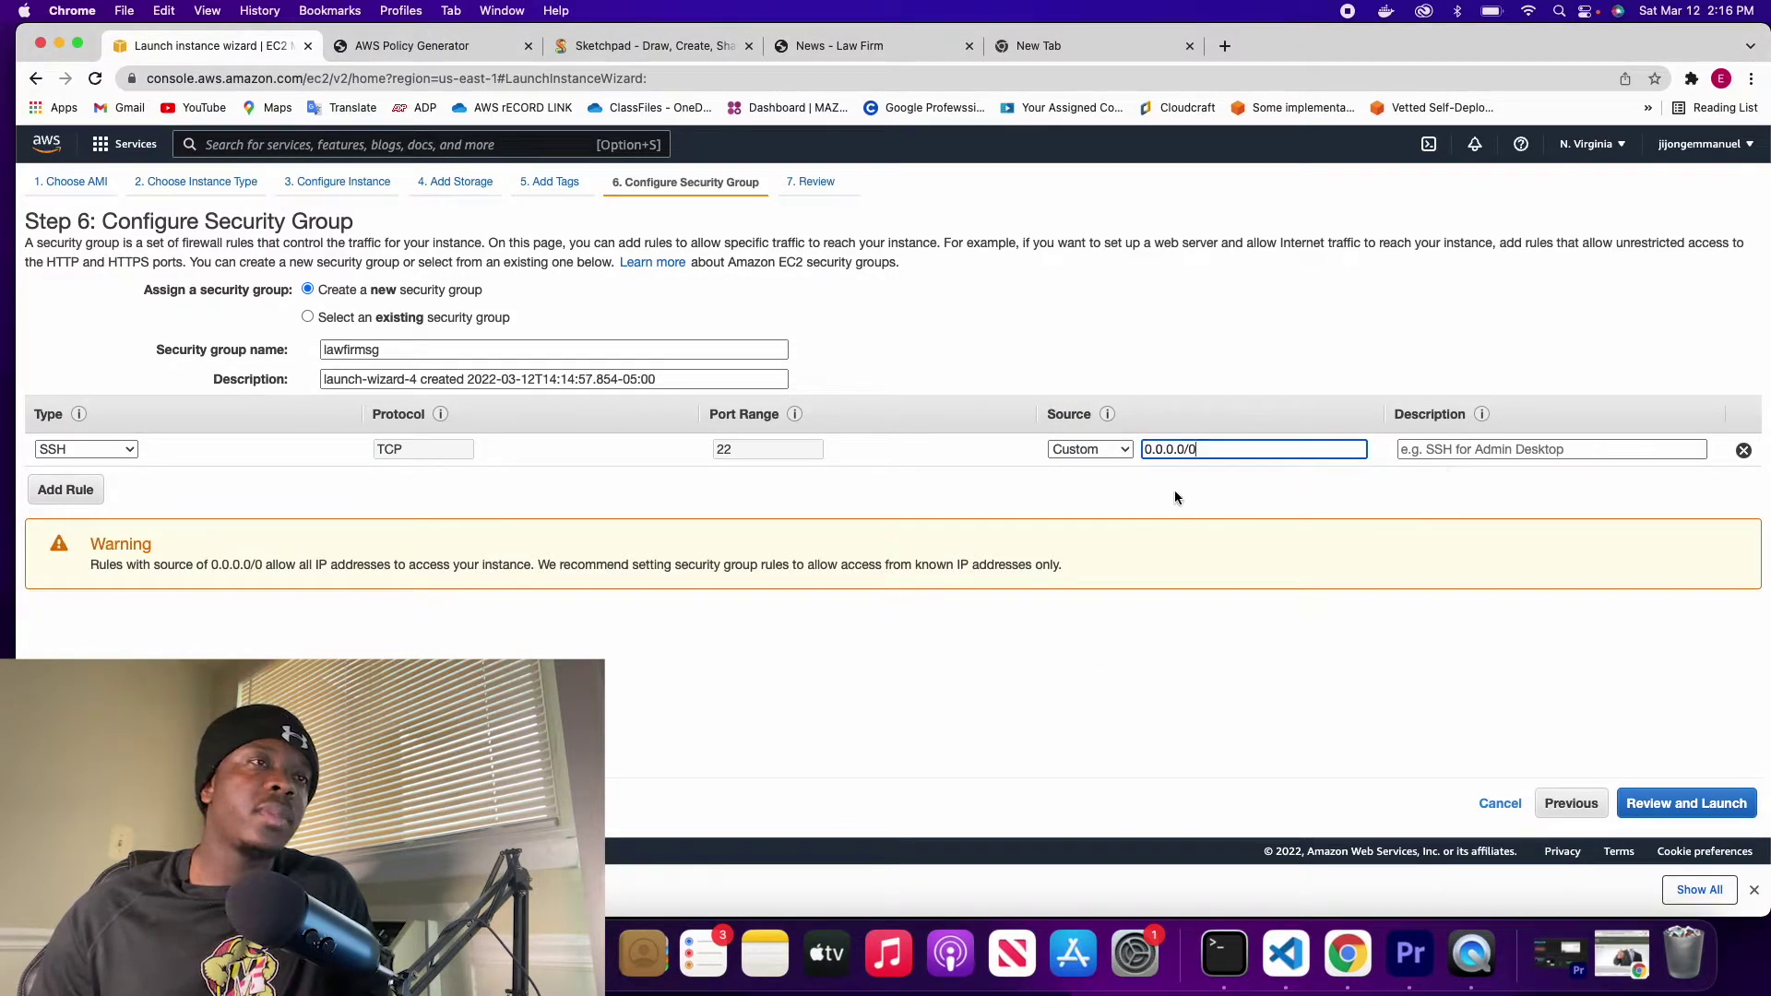
Step: Add an HTTP rule to the security group and proceed through the launch review to the key pair selection
click(69, 495)
click(68, 483)
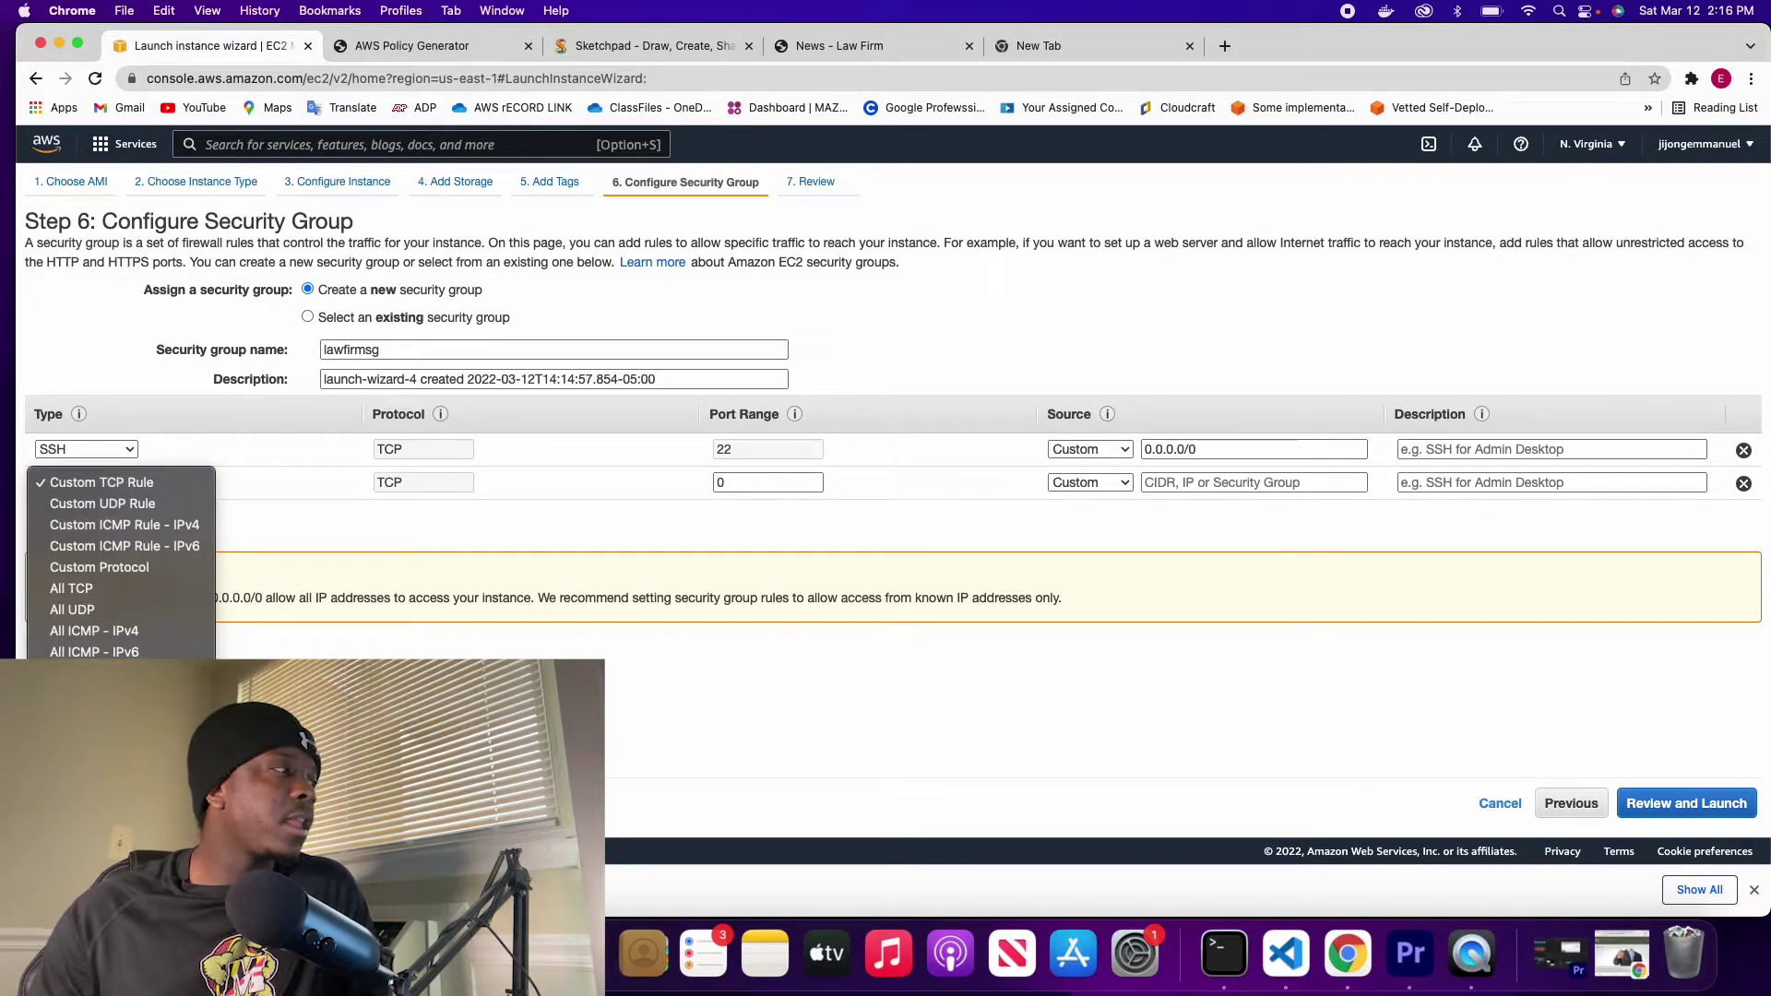
click(83, 779)
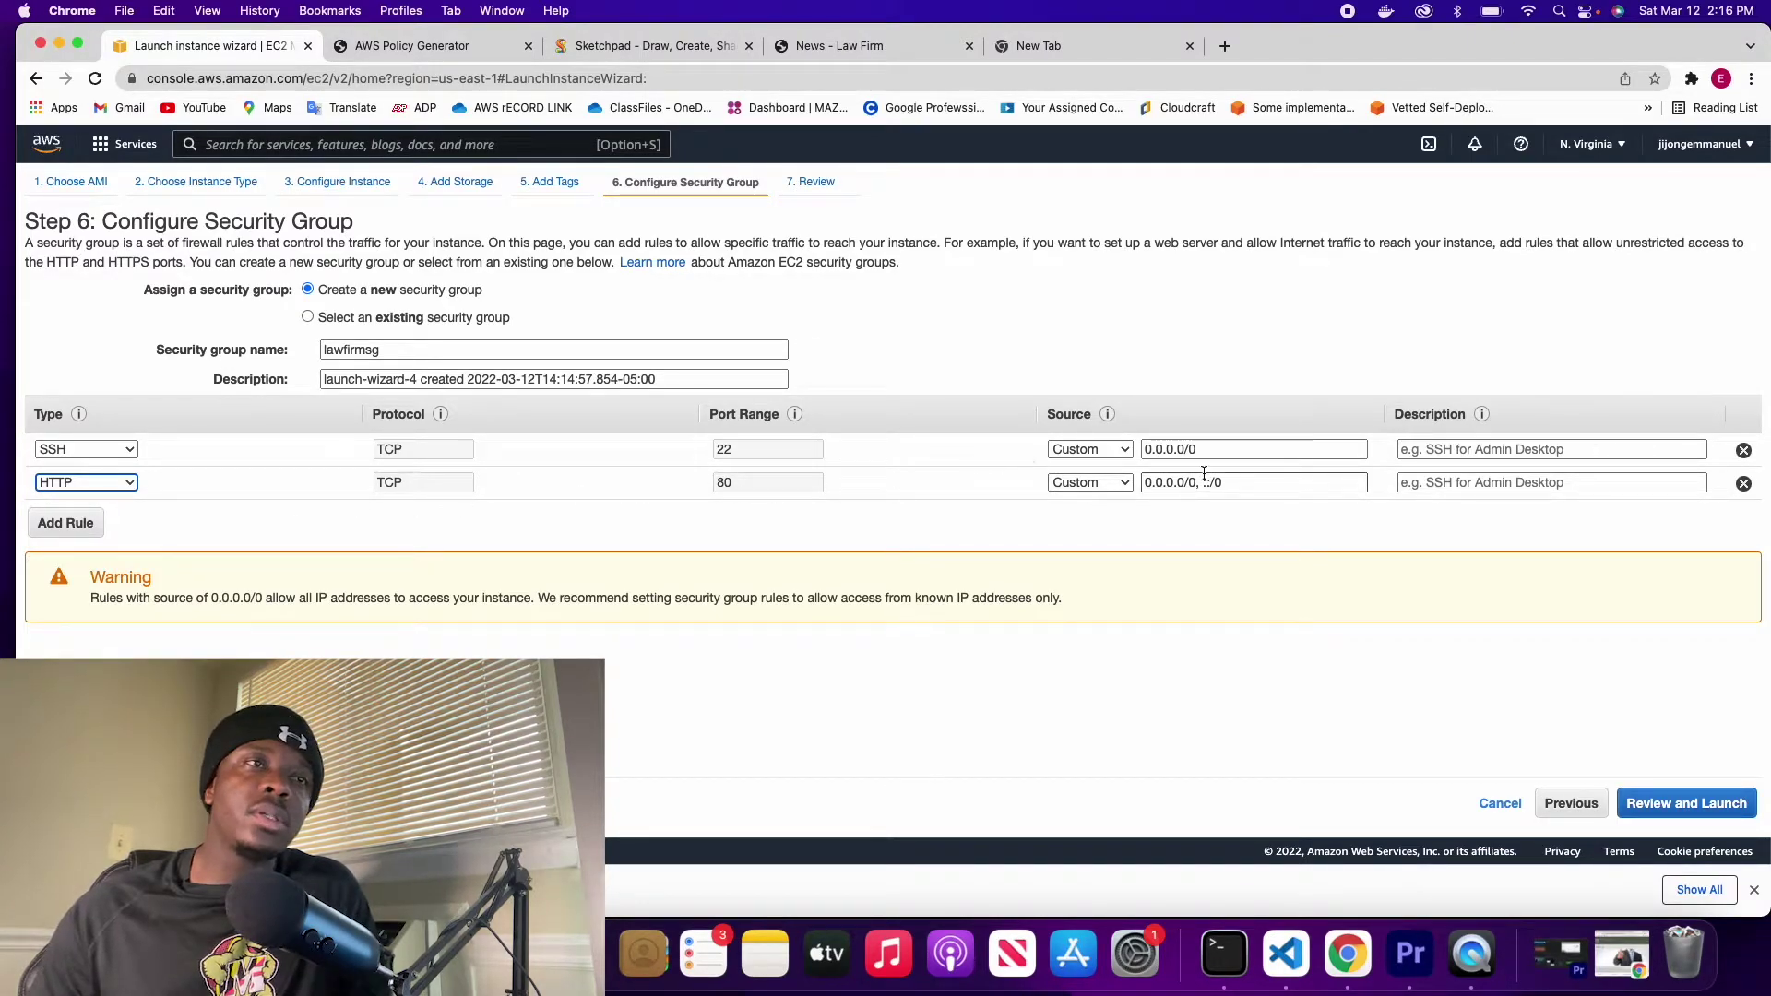
click(1680, 808)
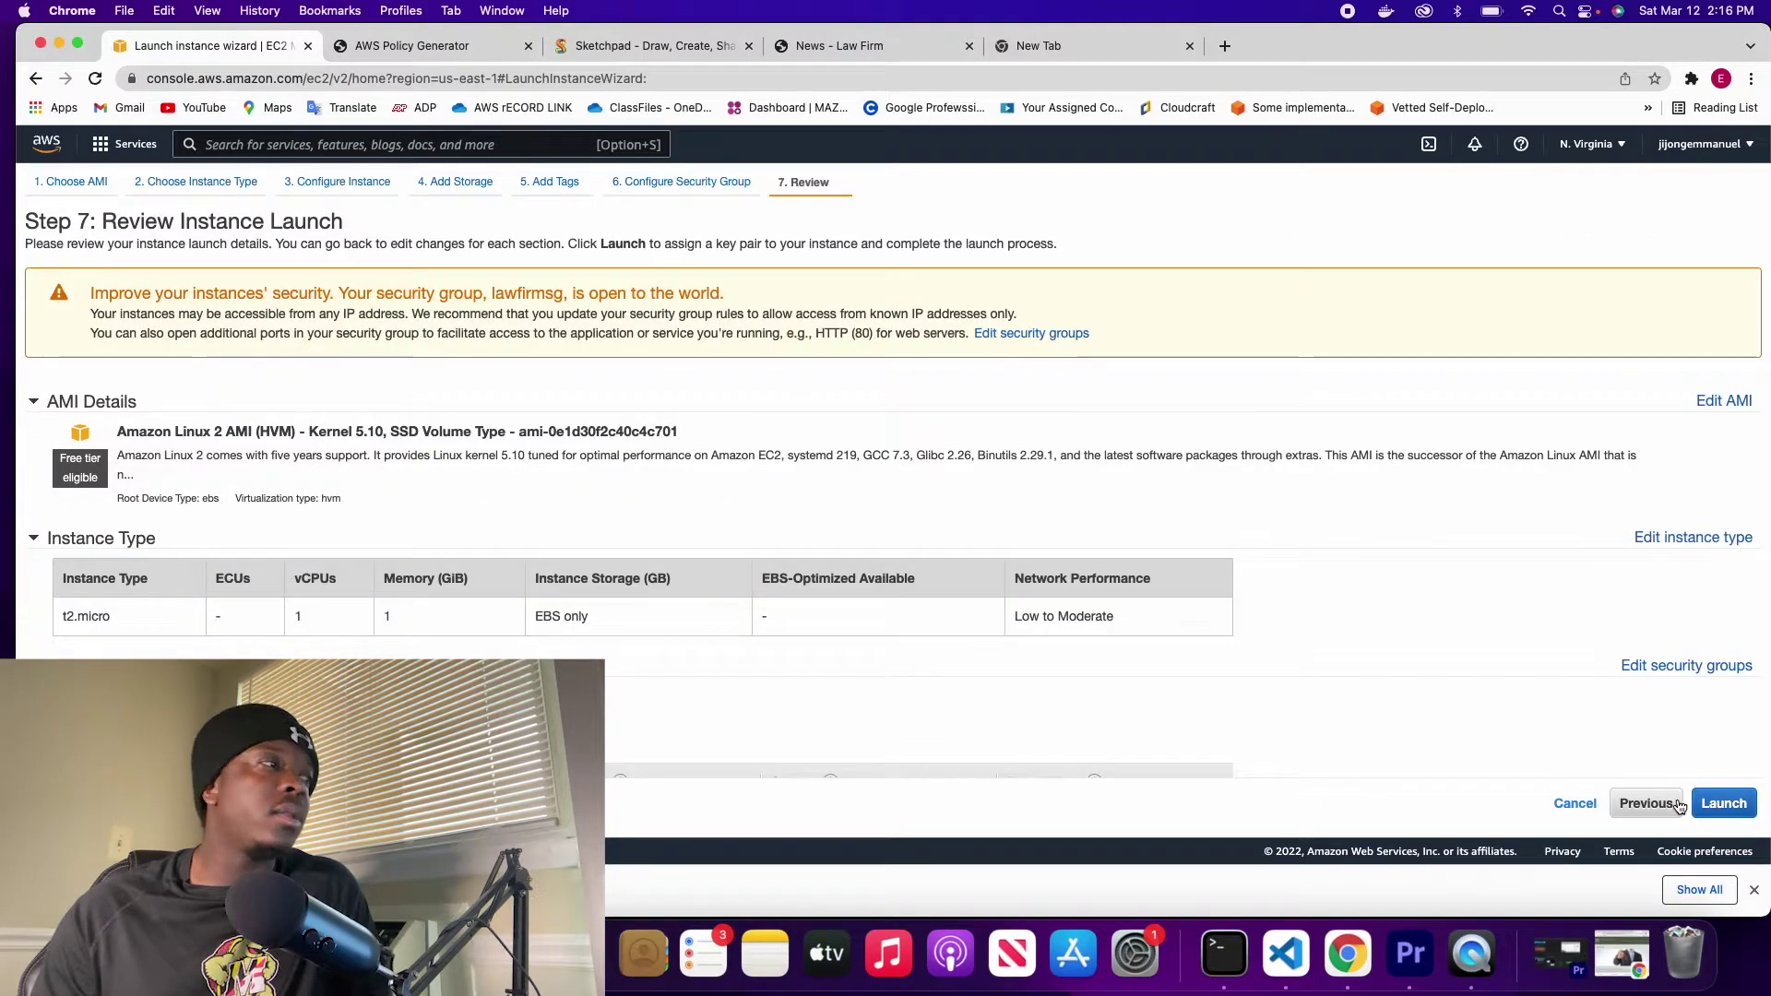
scroll(1503, 682, down, 3)
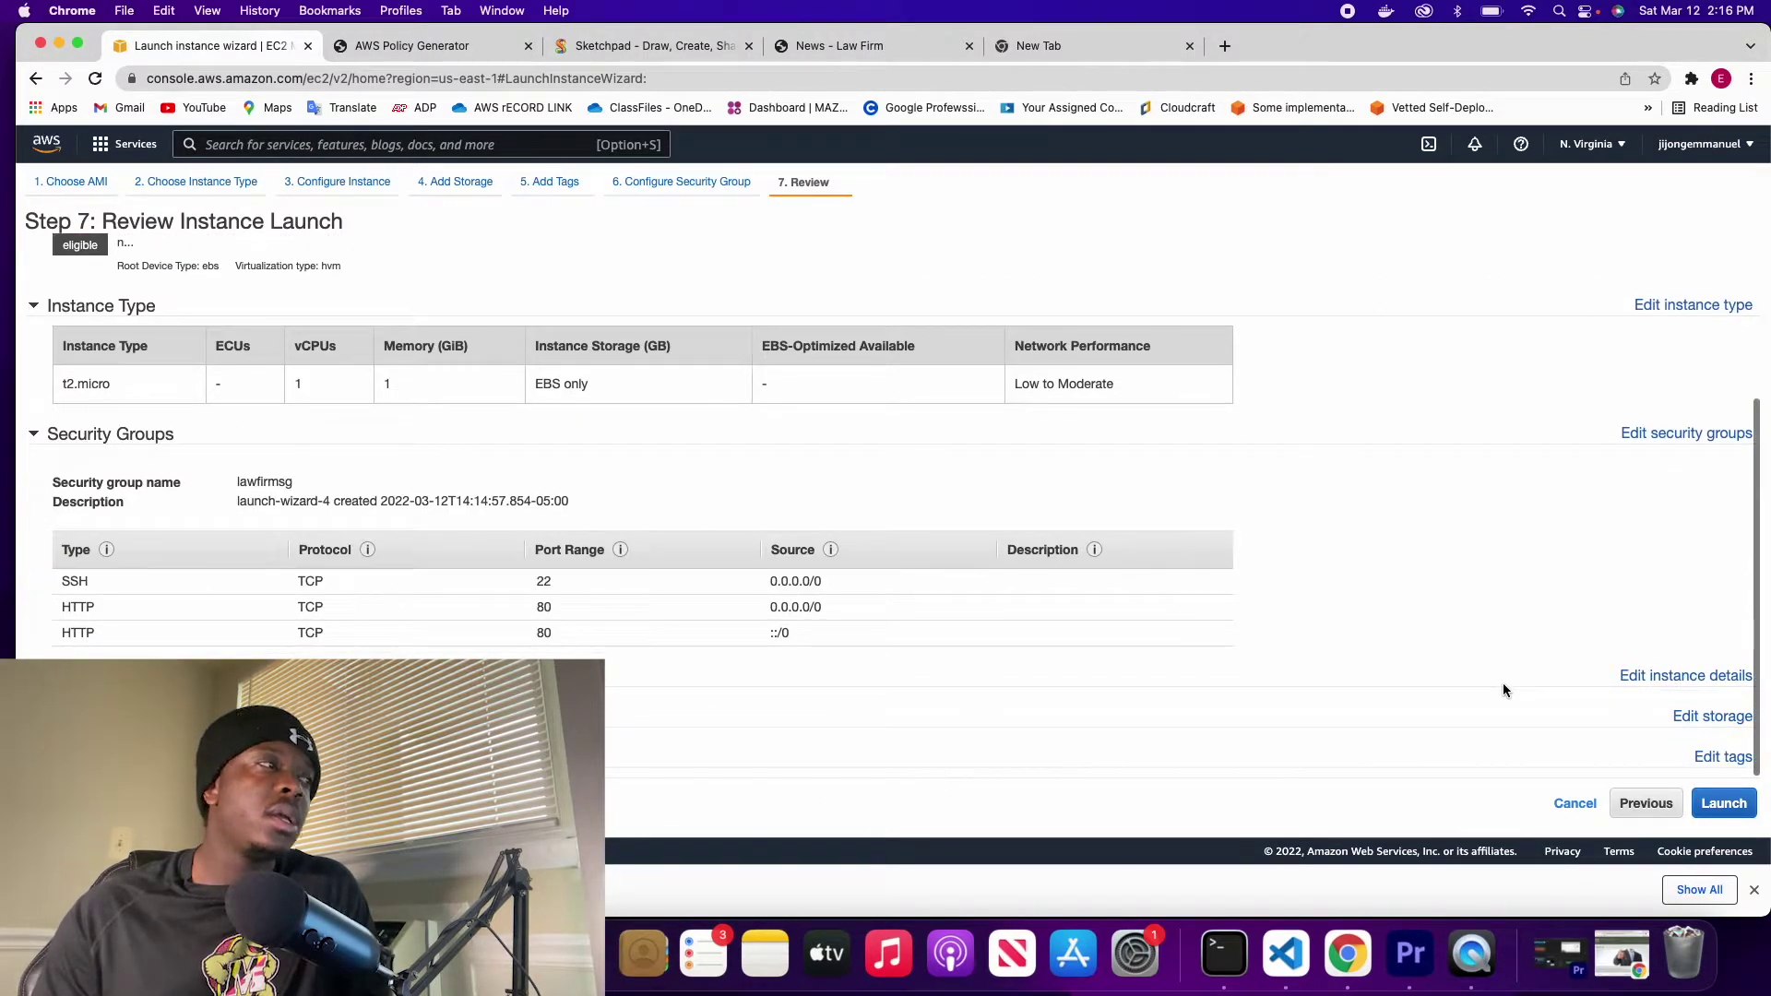
click(1723, 803)
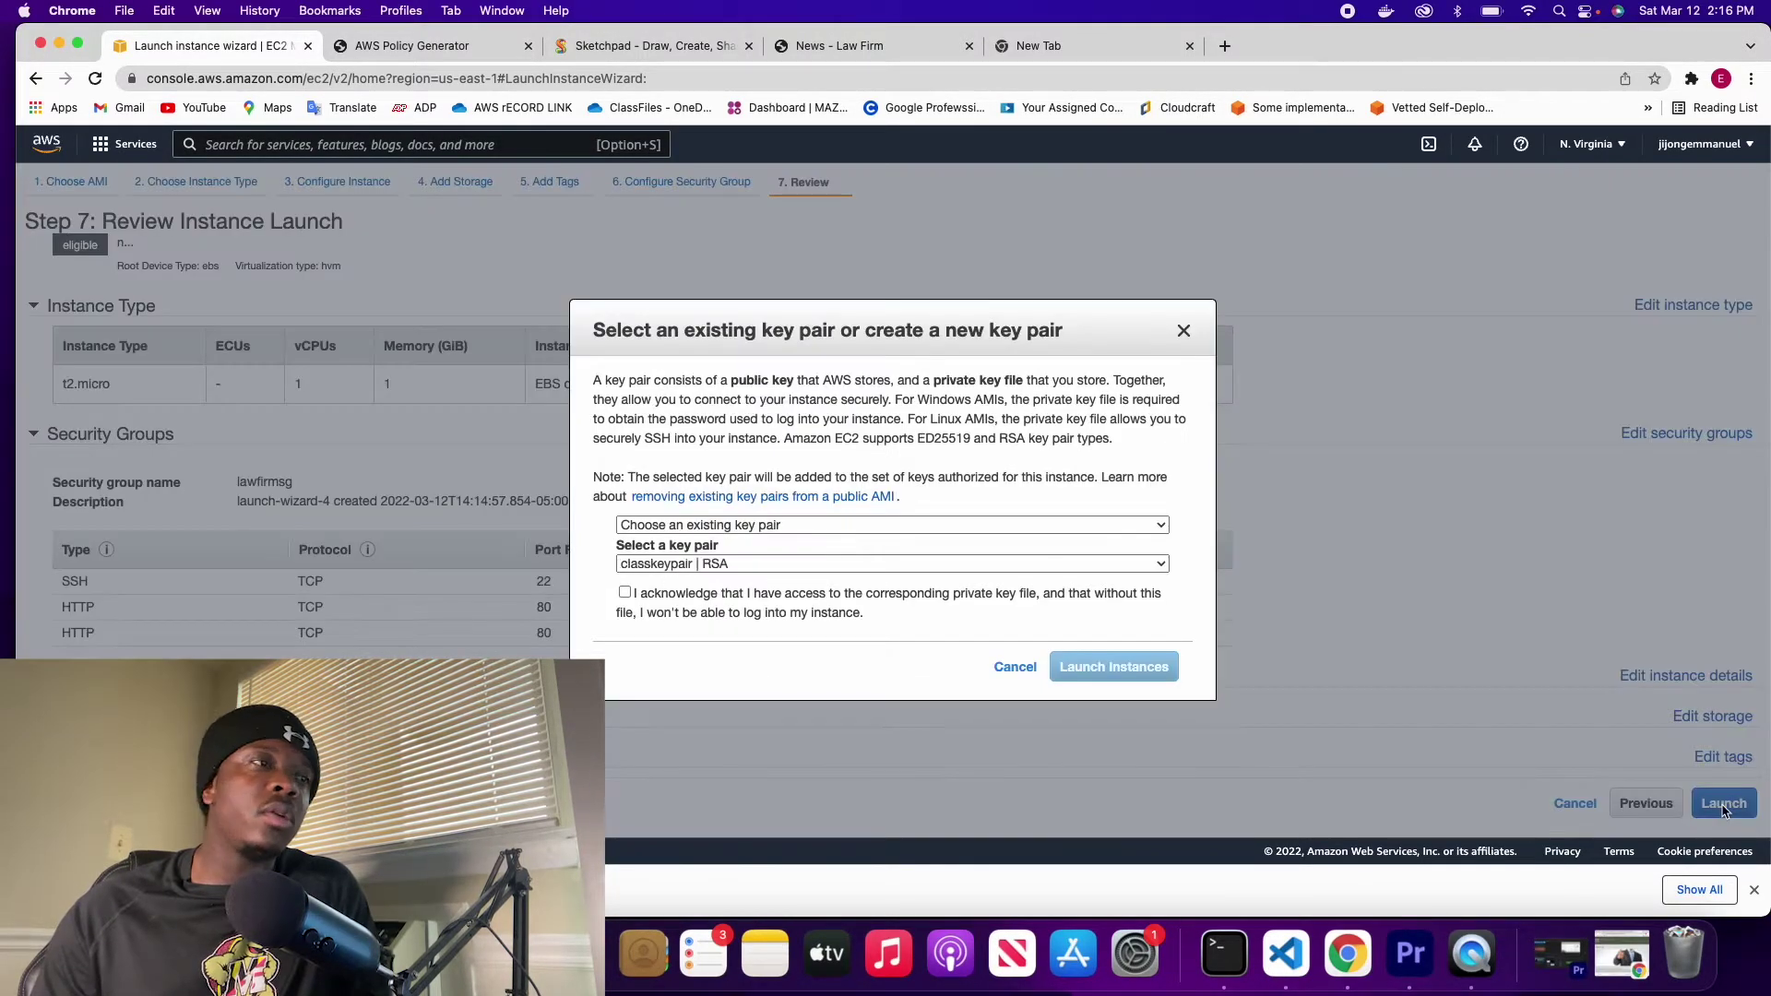
click(741, 525)
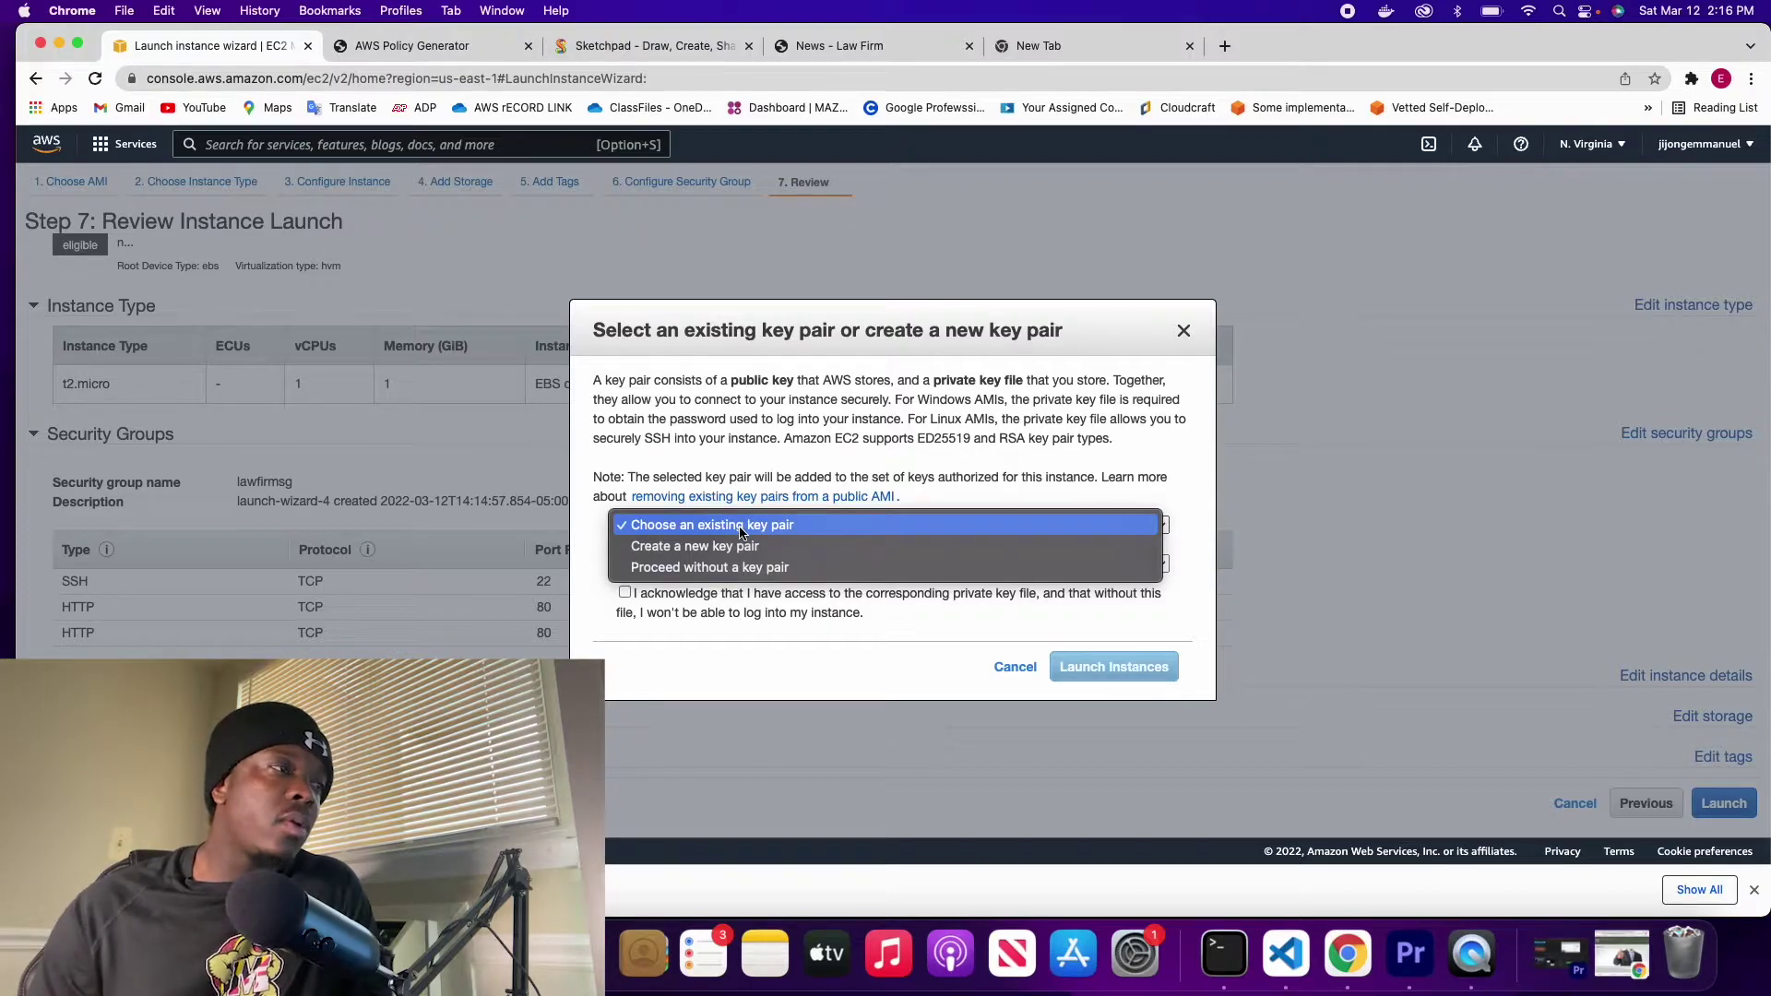
click(733, 549)
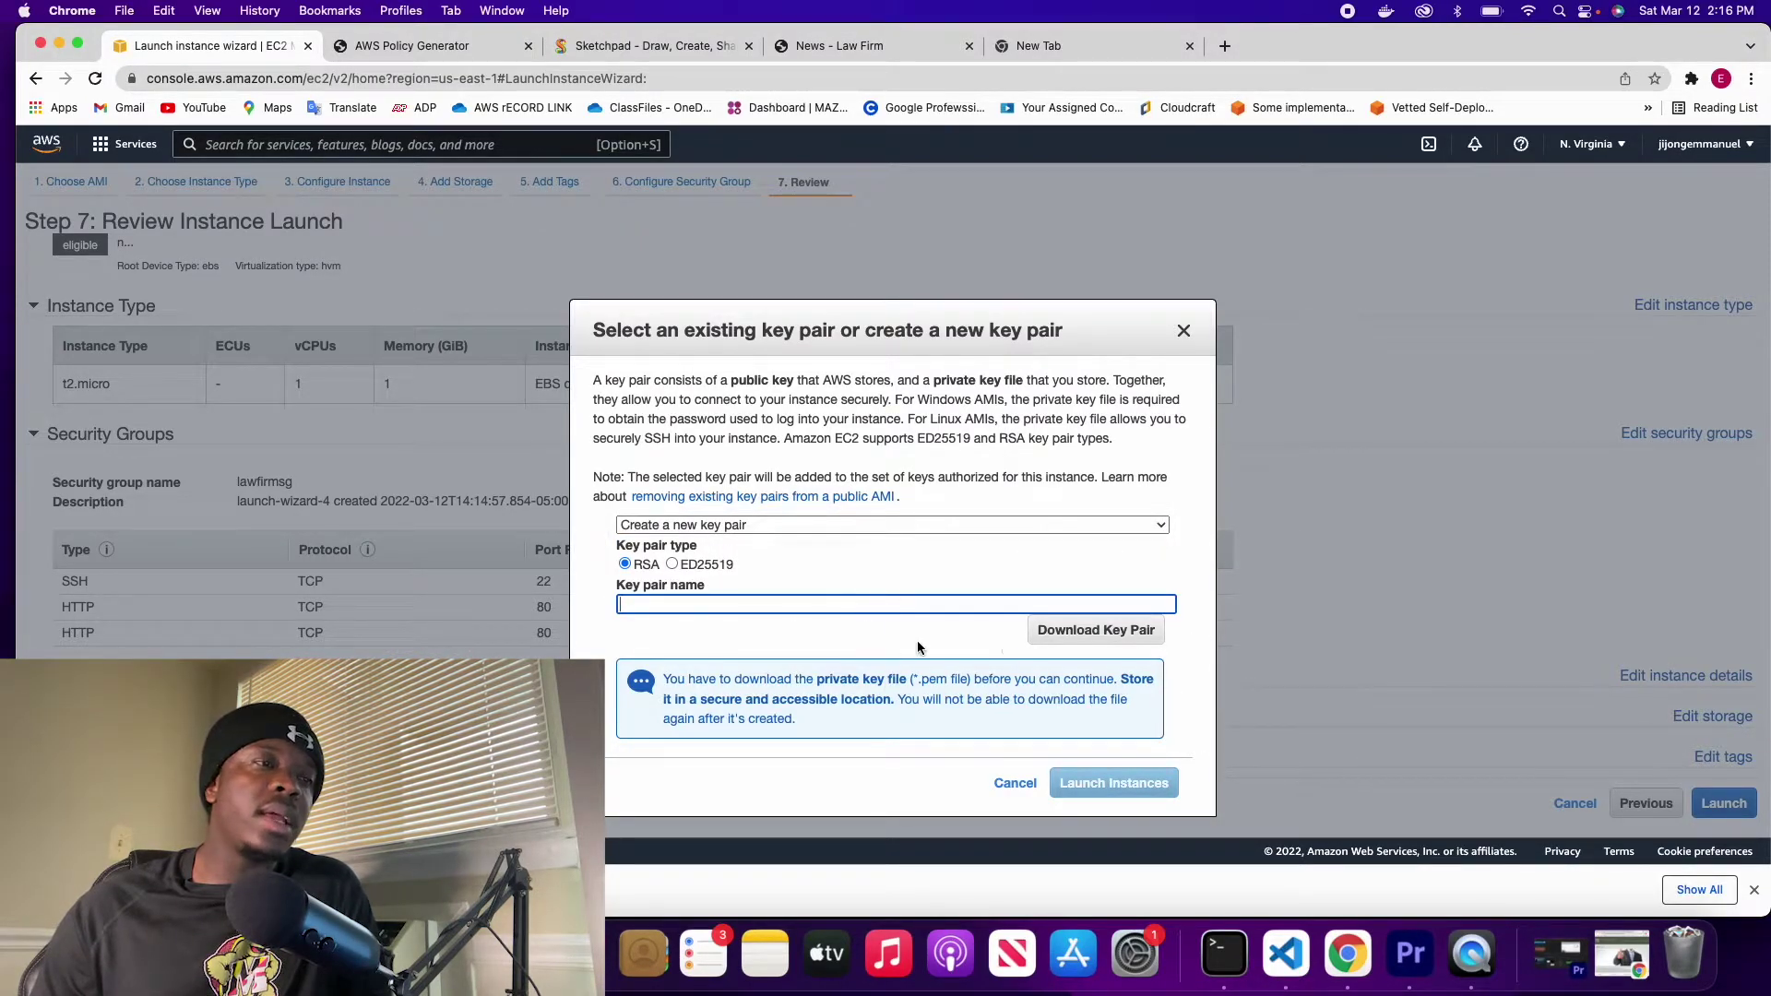
click(714, 527)
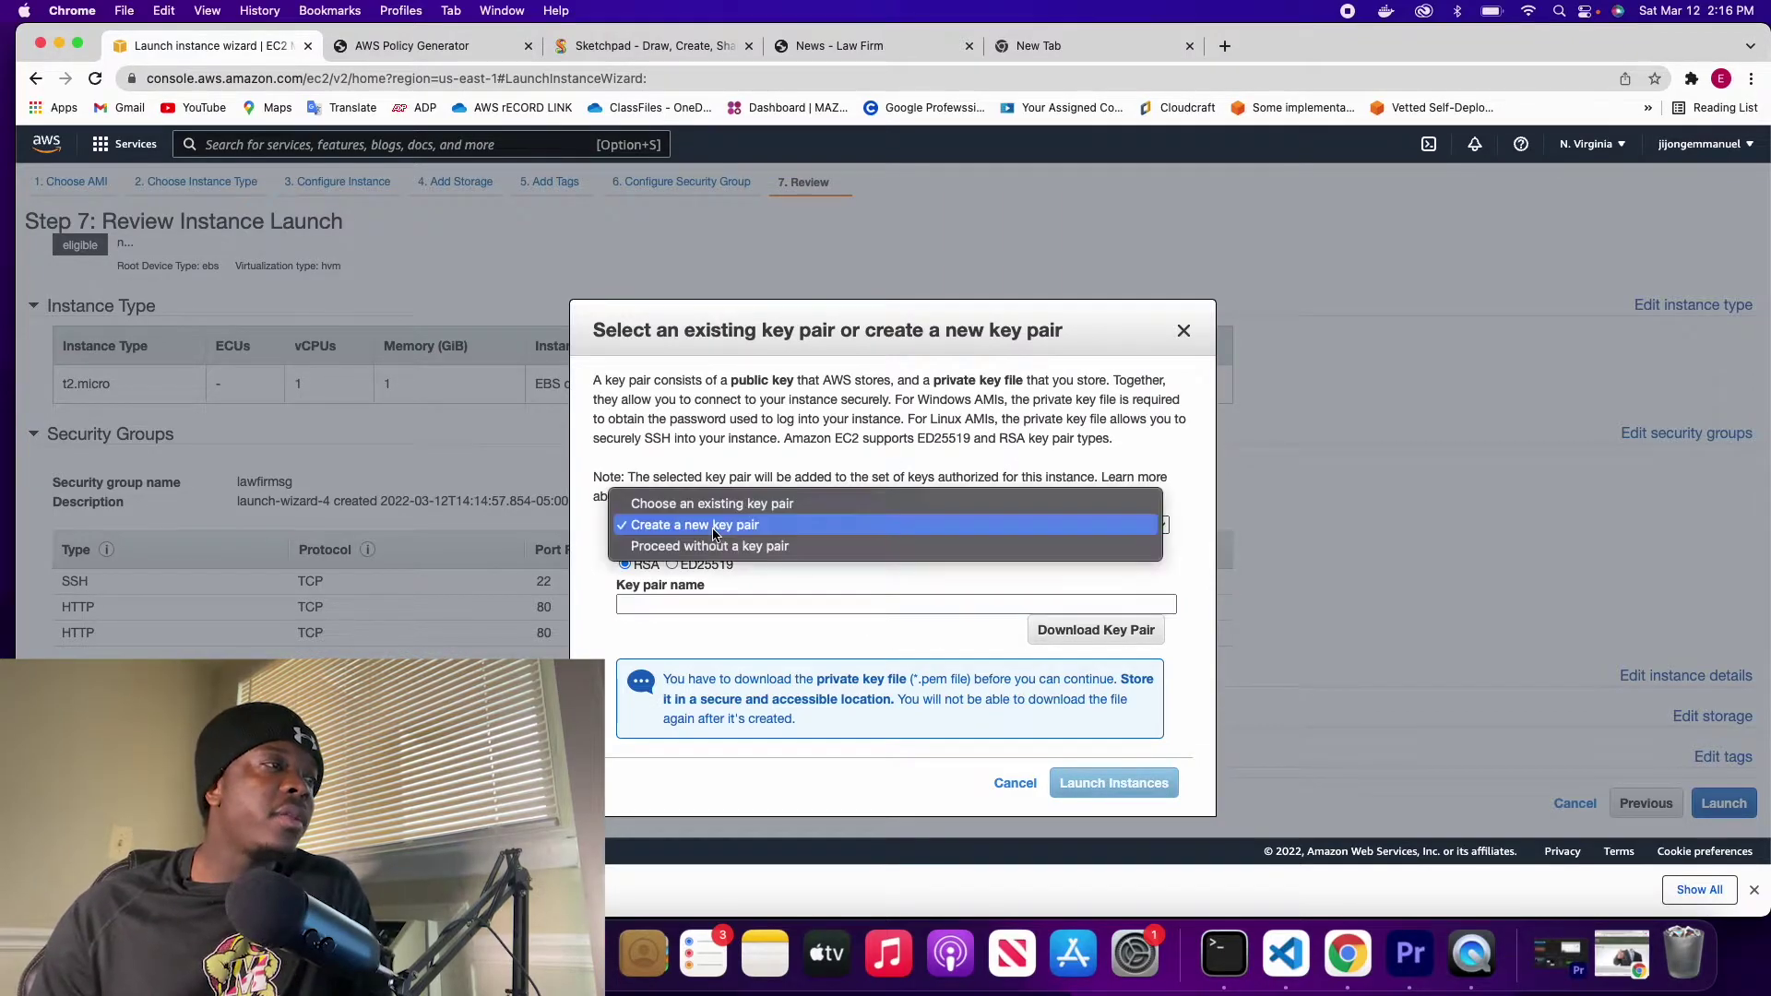
click(708, 504)
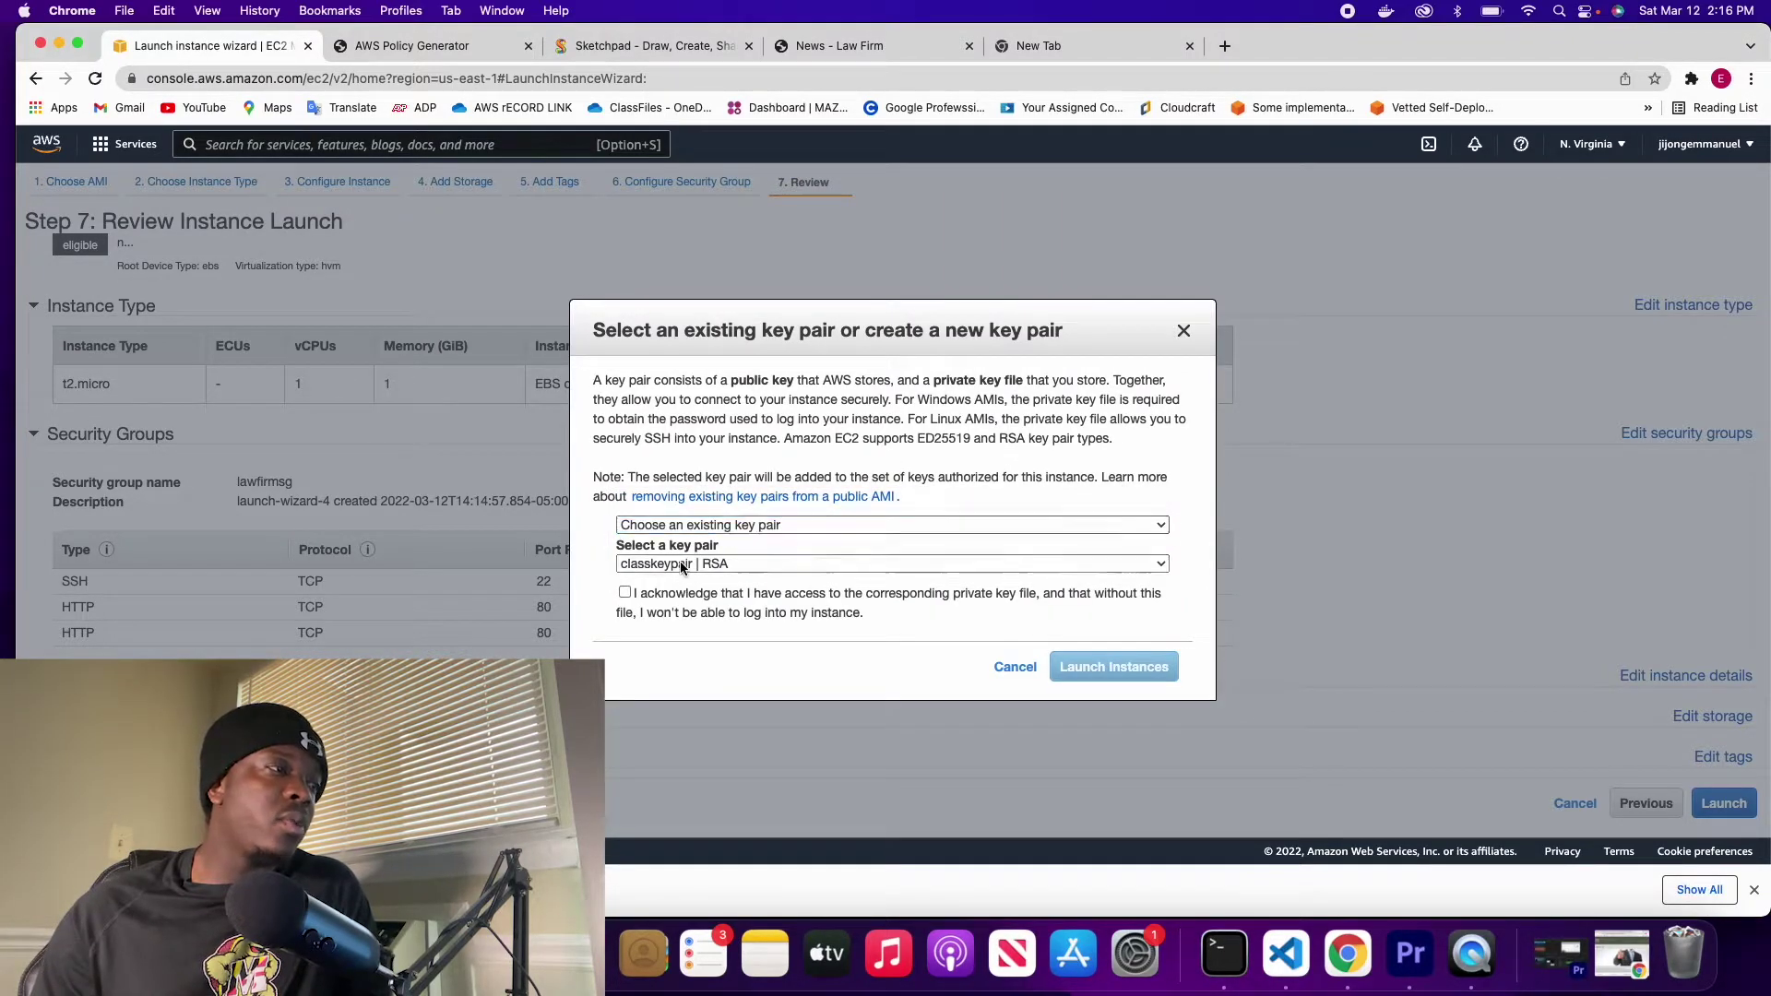
Step: Select the existing key pair youtubeinstancekey, acknowledge access to its private key file, and try to launch the instance
click(680, 566)
click(673, 652)
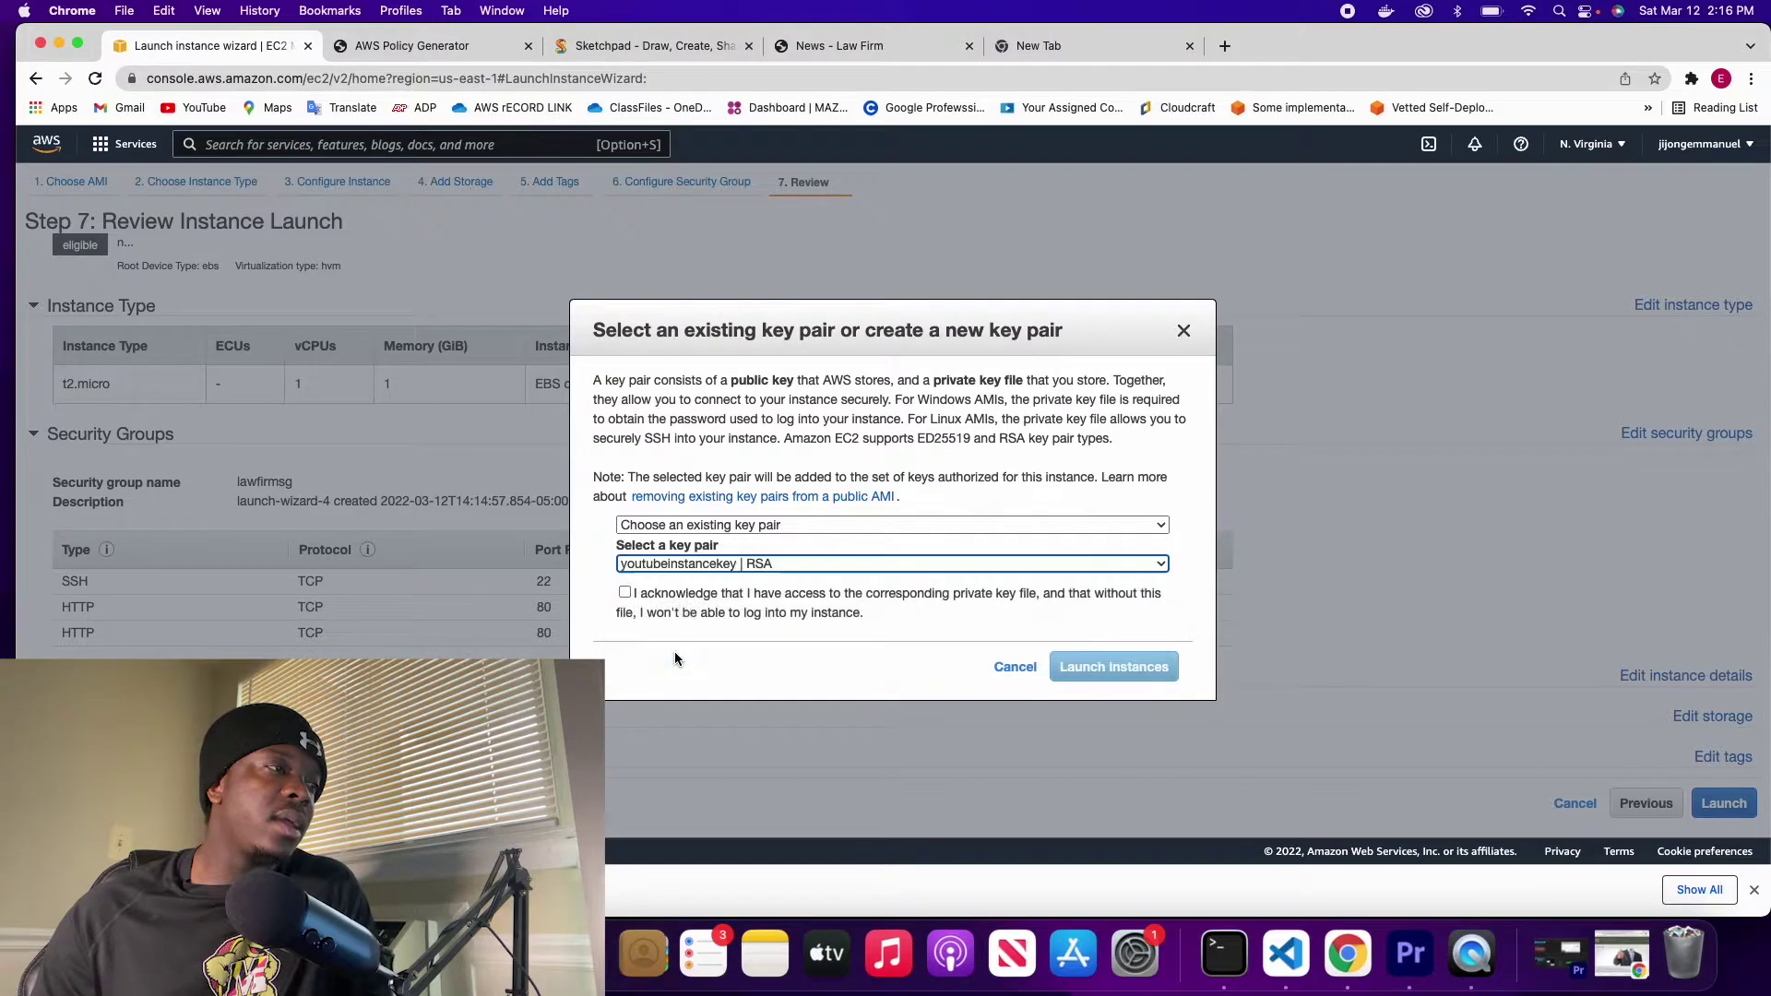
click(625, 592)
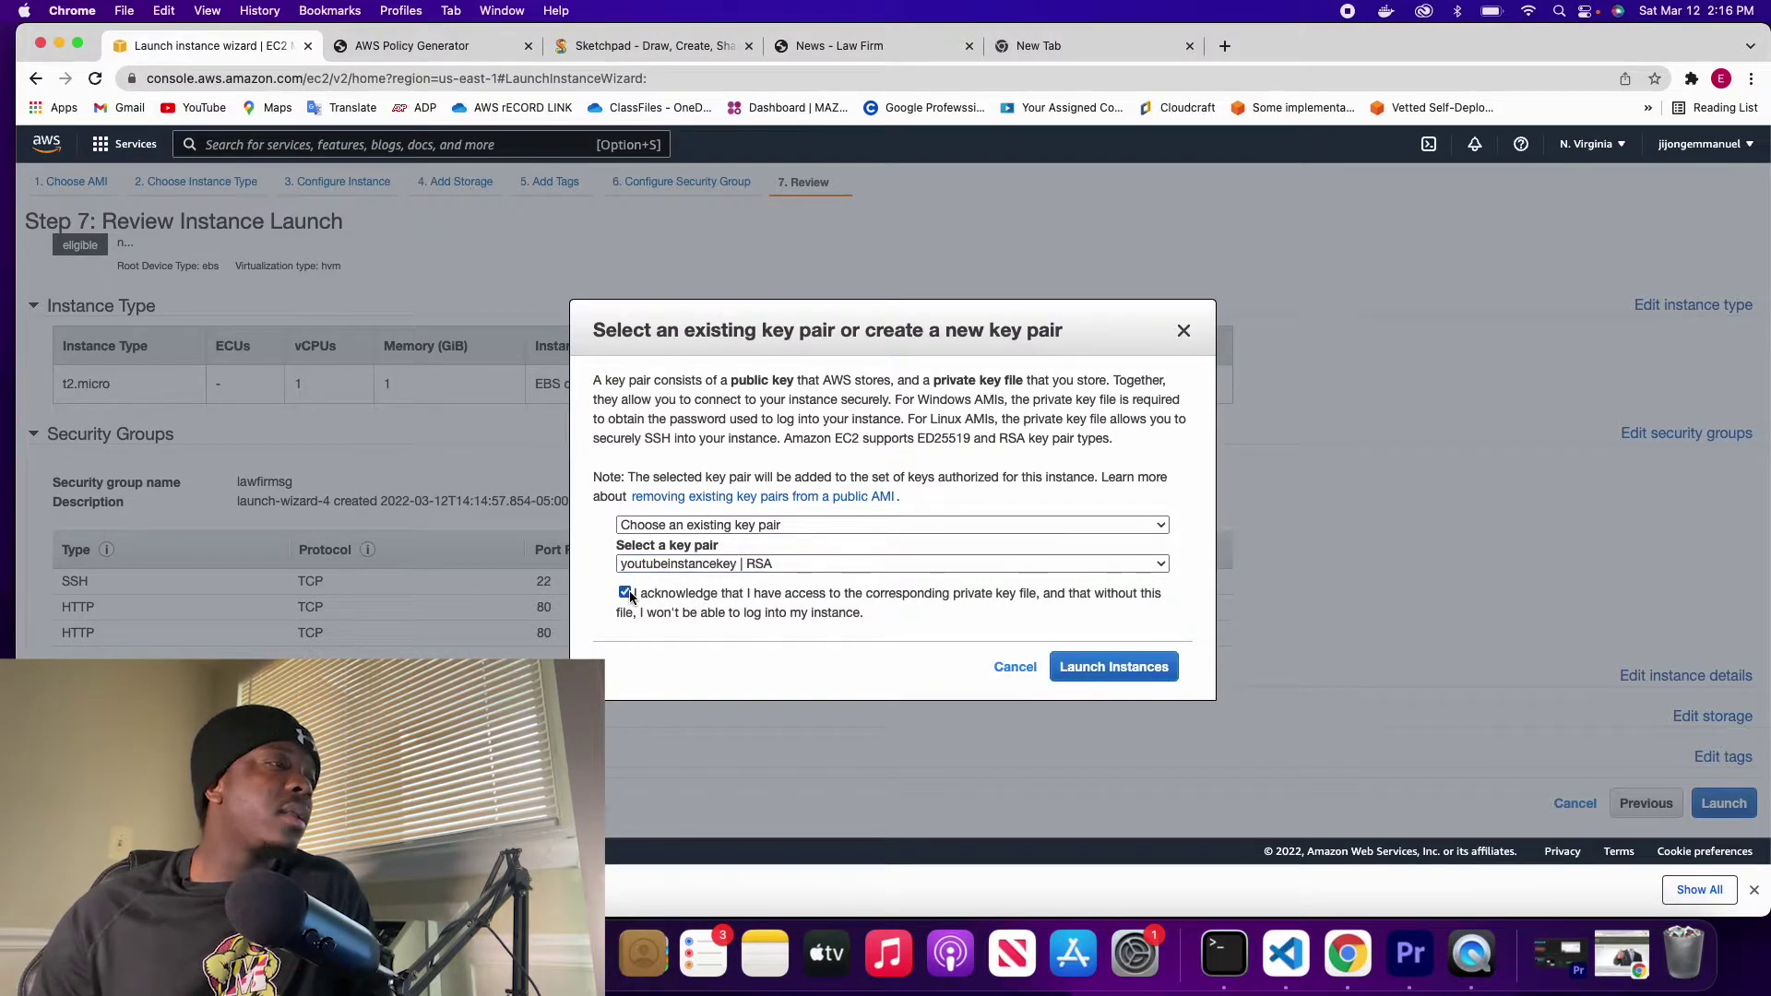
click(60, 41)
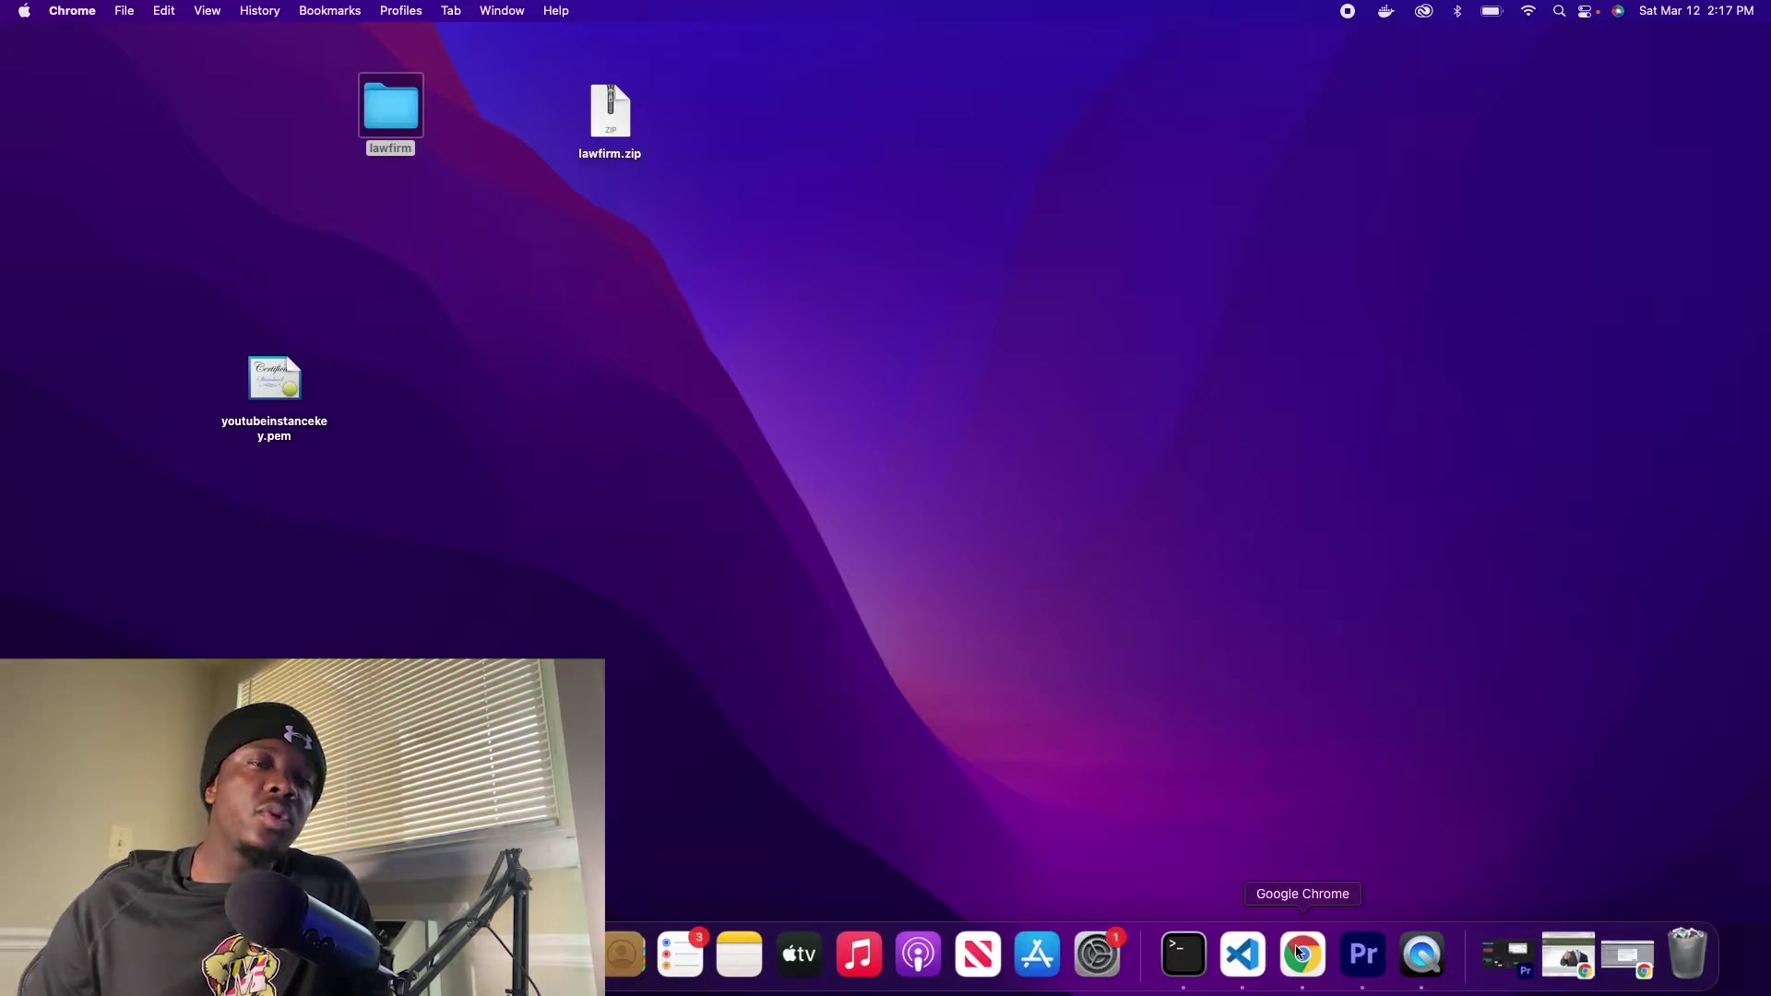
click(1626, 955)
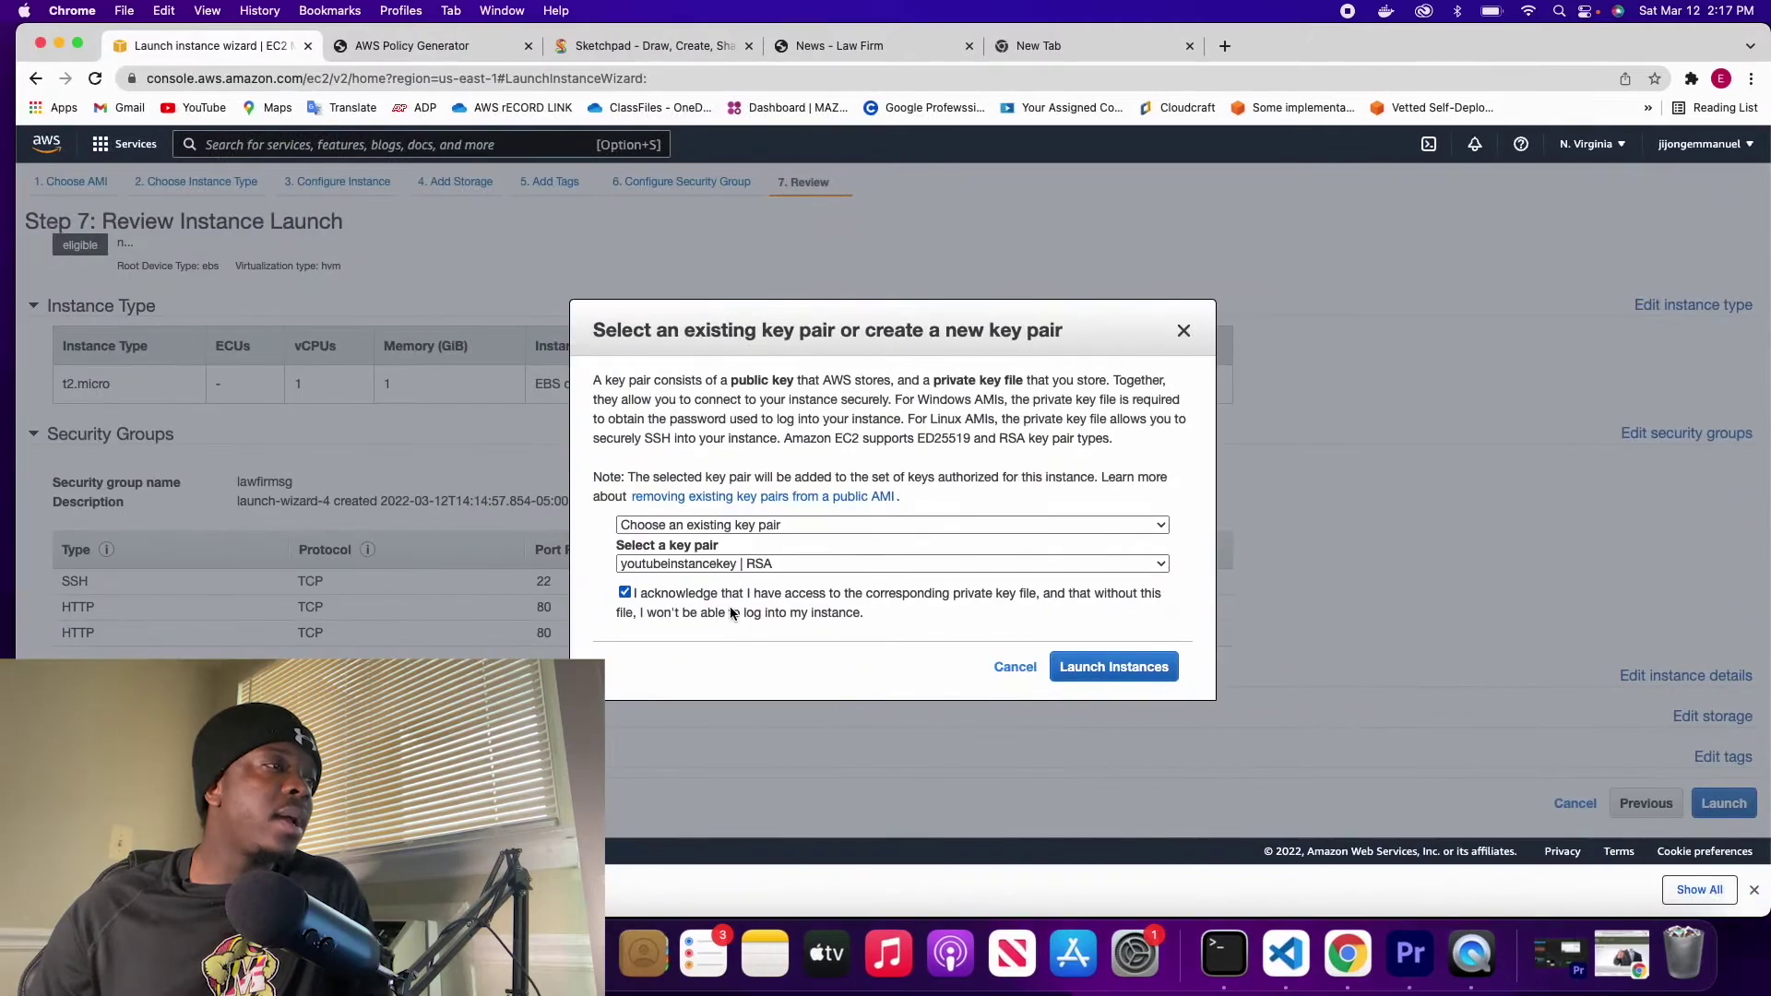
click(1091, 667)
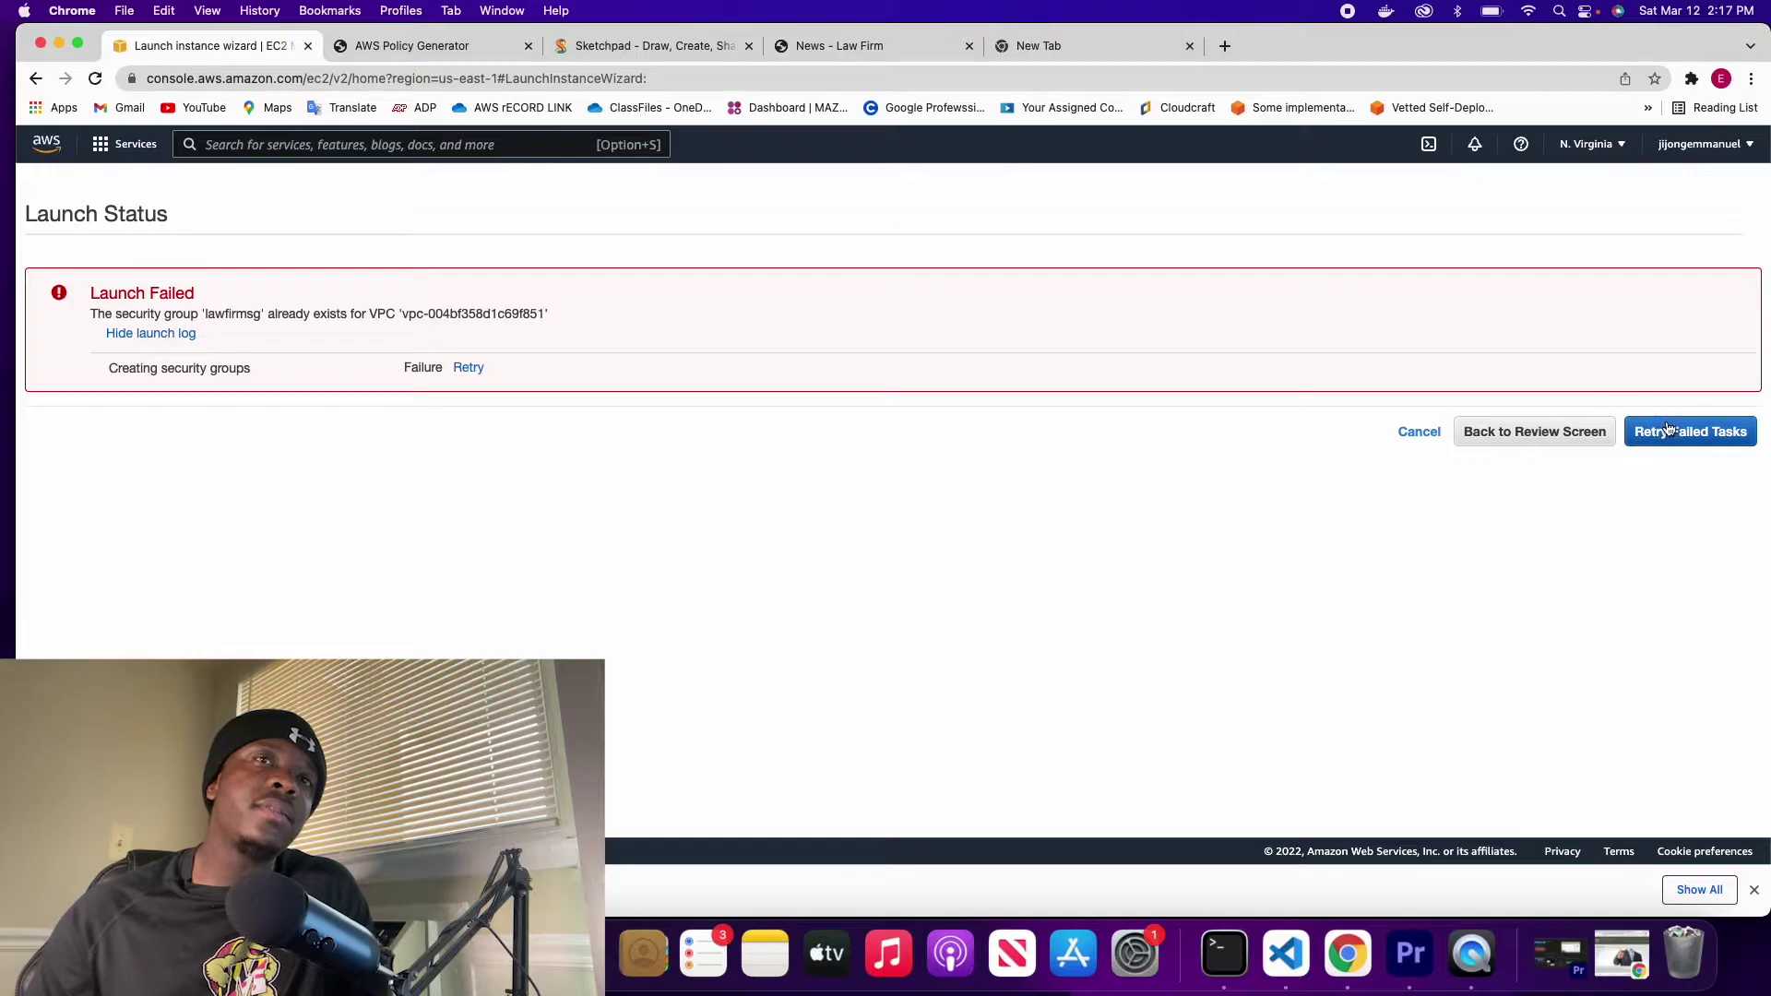
Step: Return to the security group configuration, append a hyphen and the owner's first name to lawfirmsg, and proceed to the review
click(1525, 446)
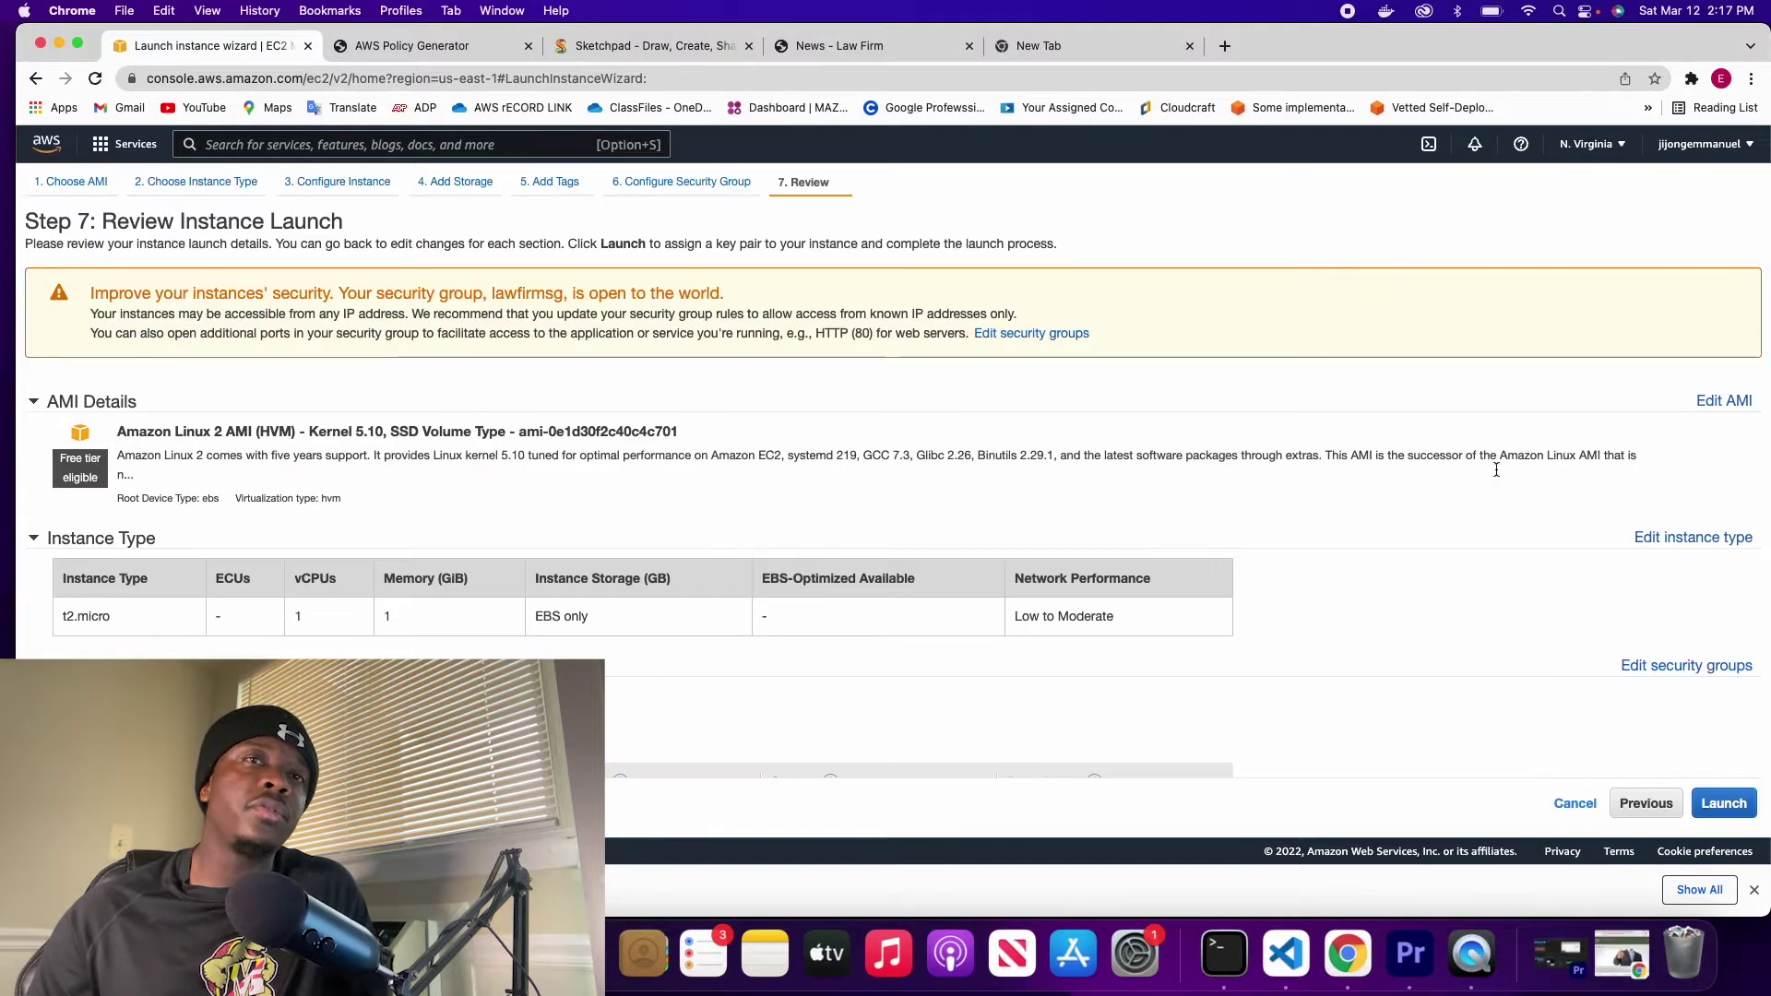
scroll(1416, 554, down, 5)
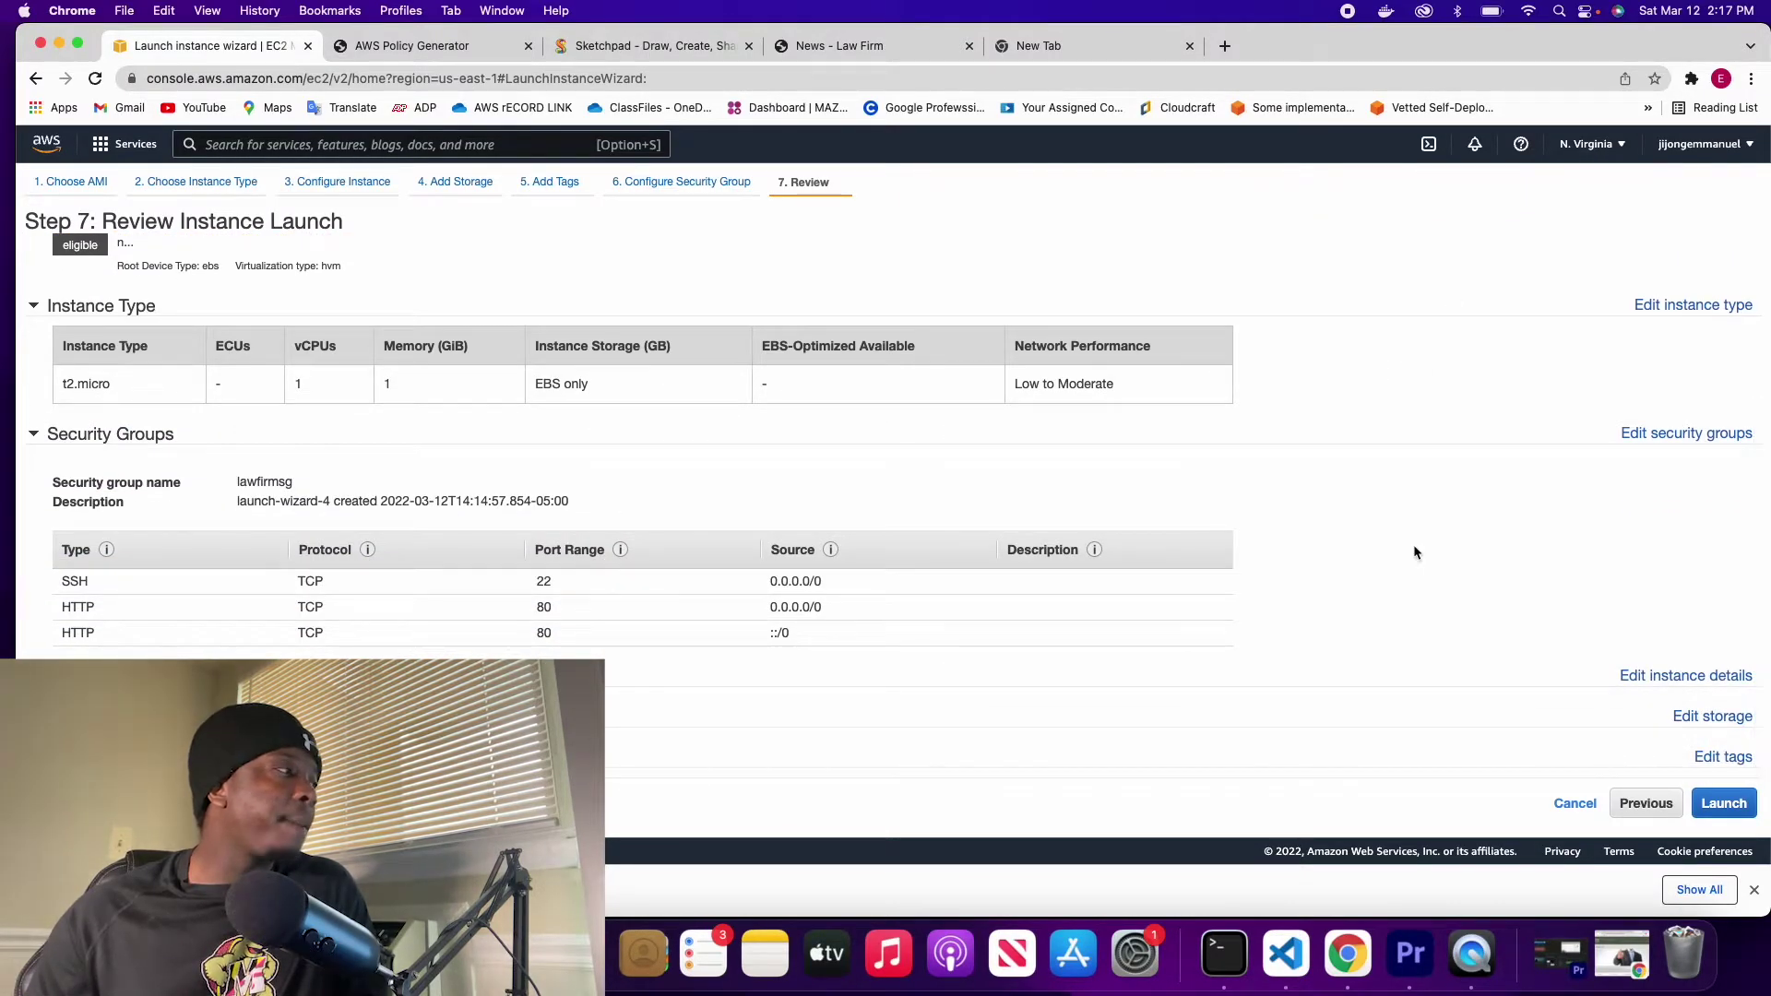
click(1676, 441)
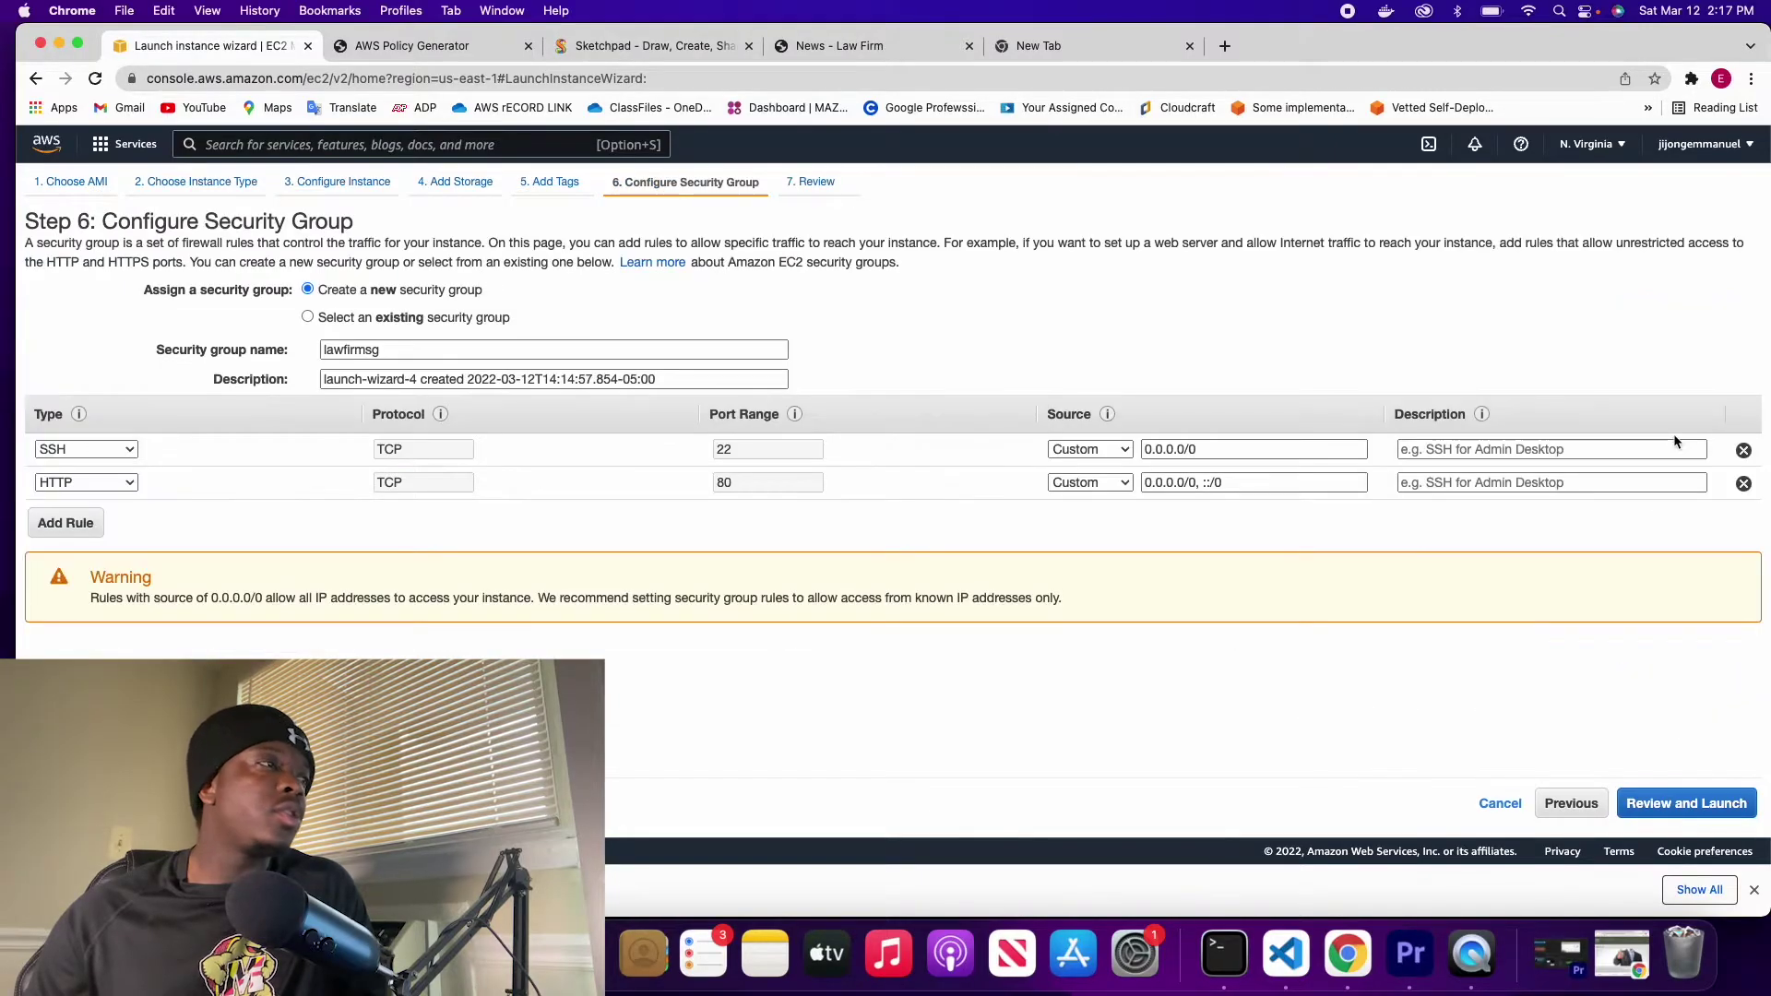
click(403, 350)
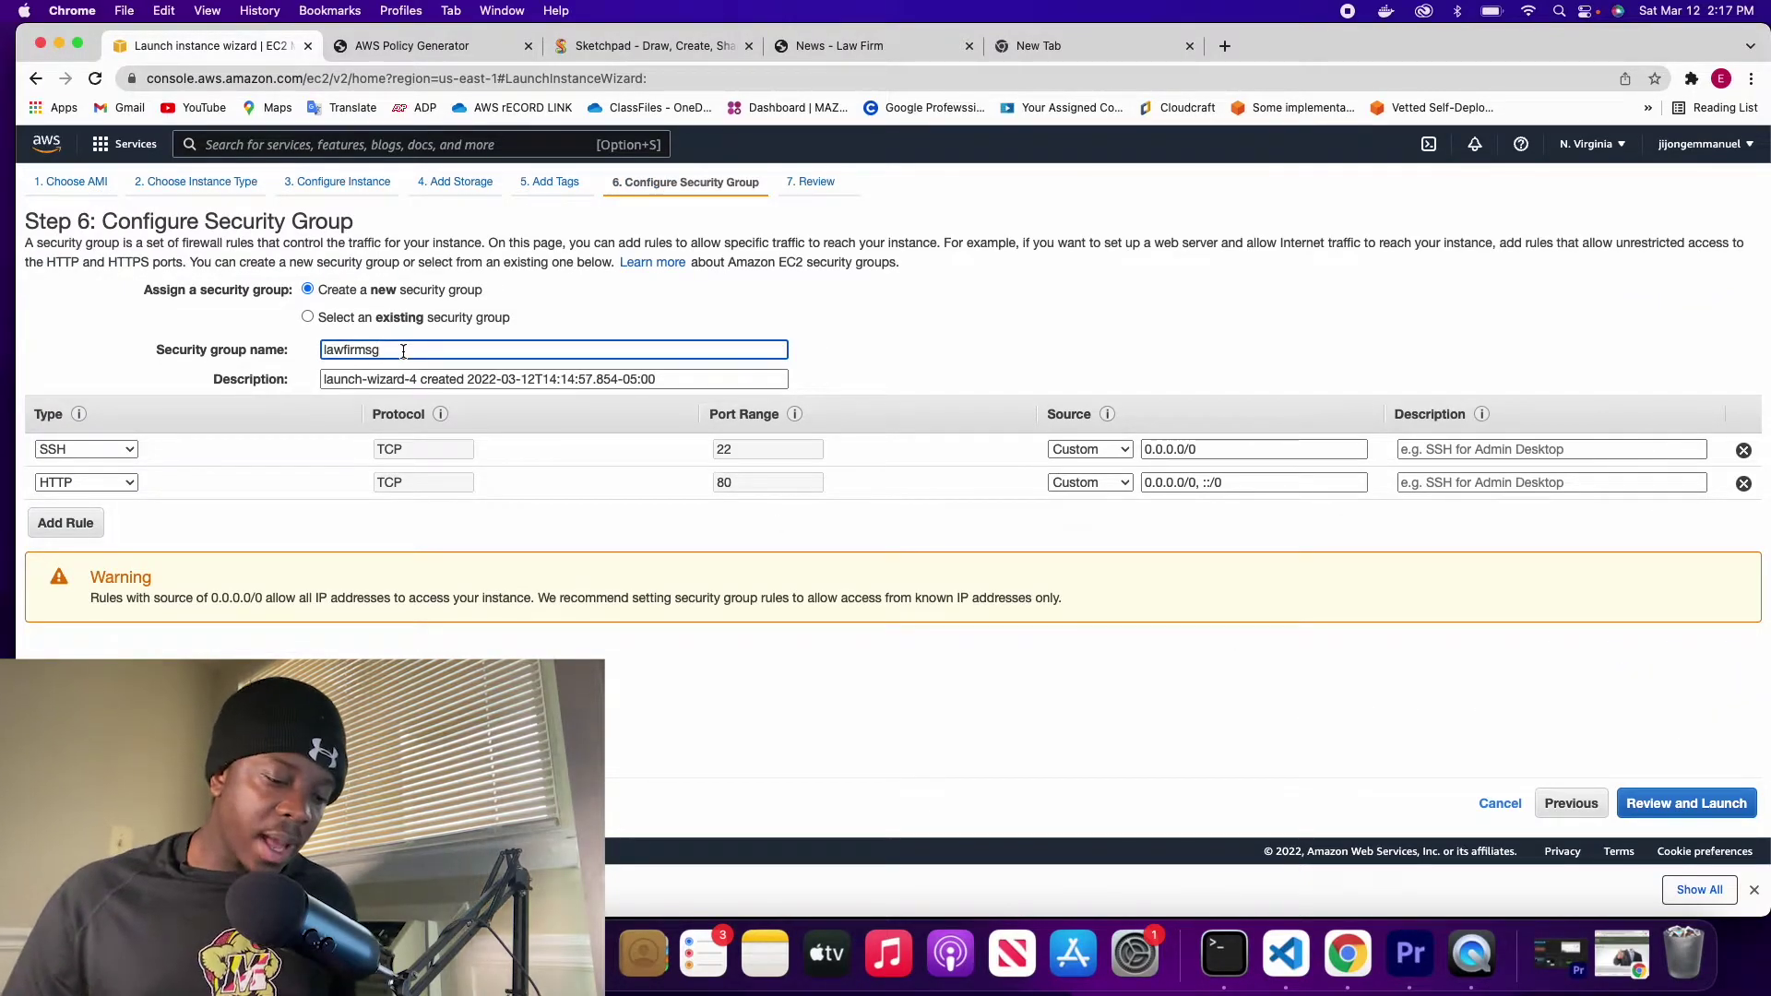
text(-emmanuel)
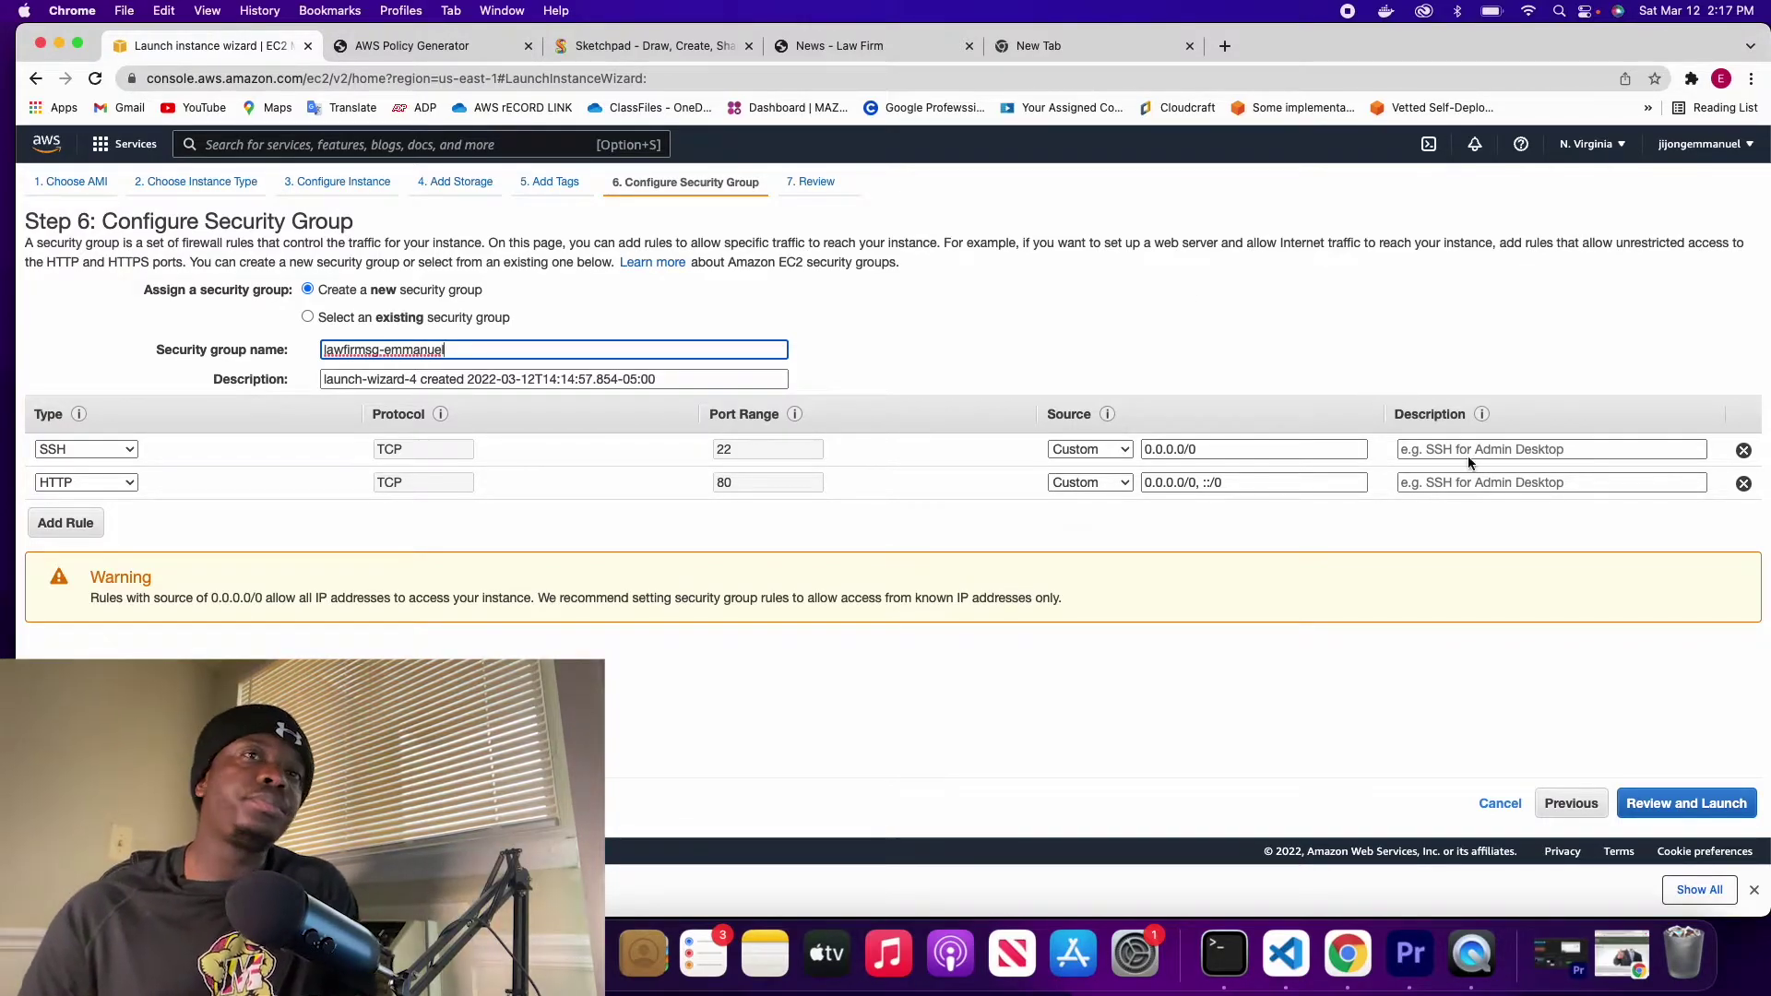
click(1686, 803)
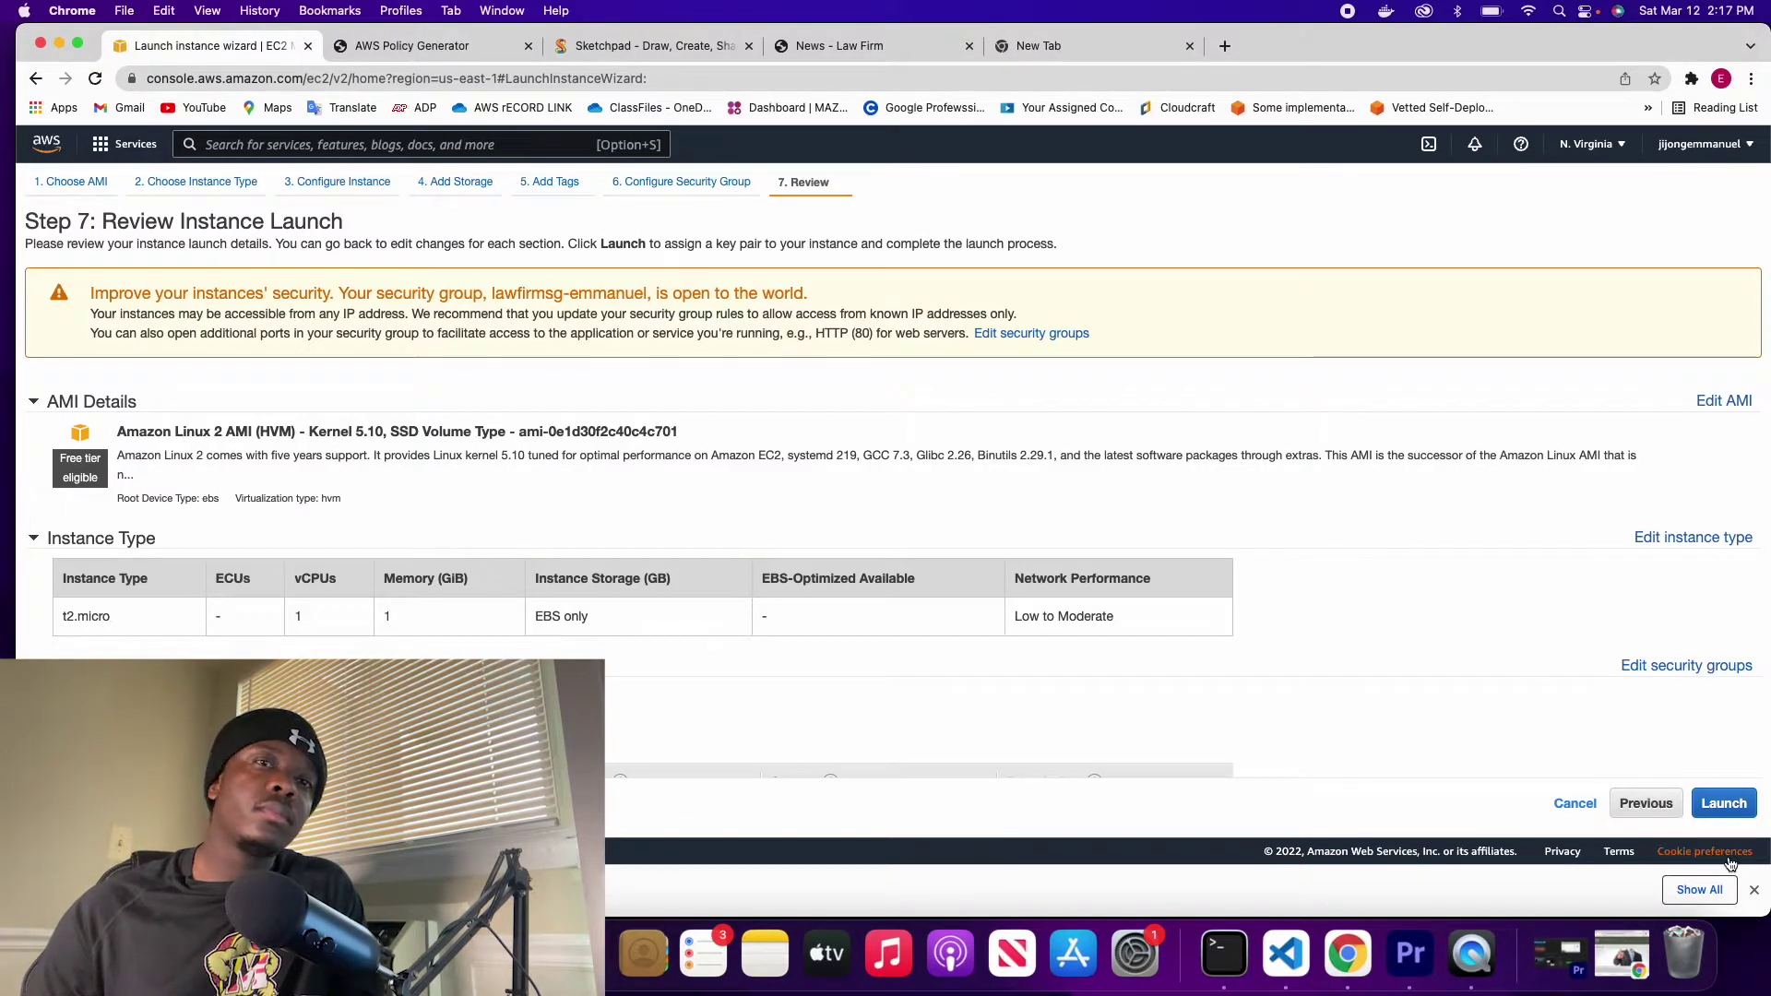
Step: Launch the instance with the existing key pair youtubeinstancekey, acknowledging access to the private key file
click(1721, 804)
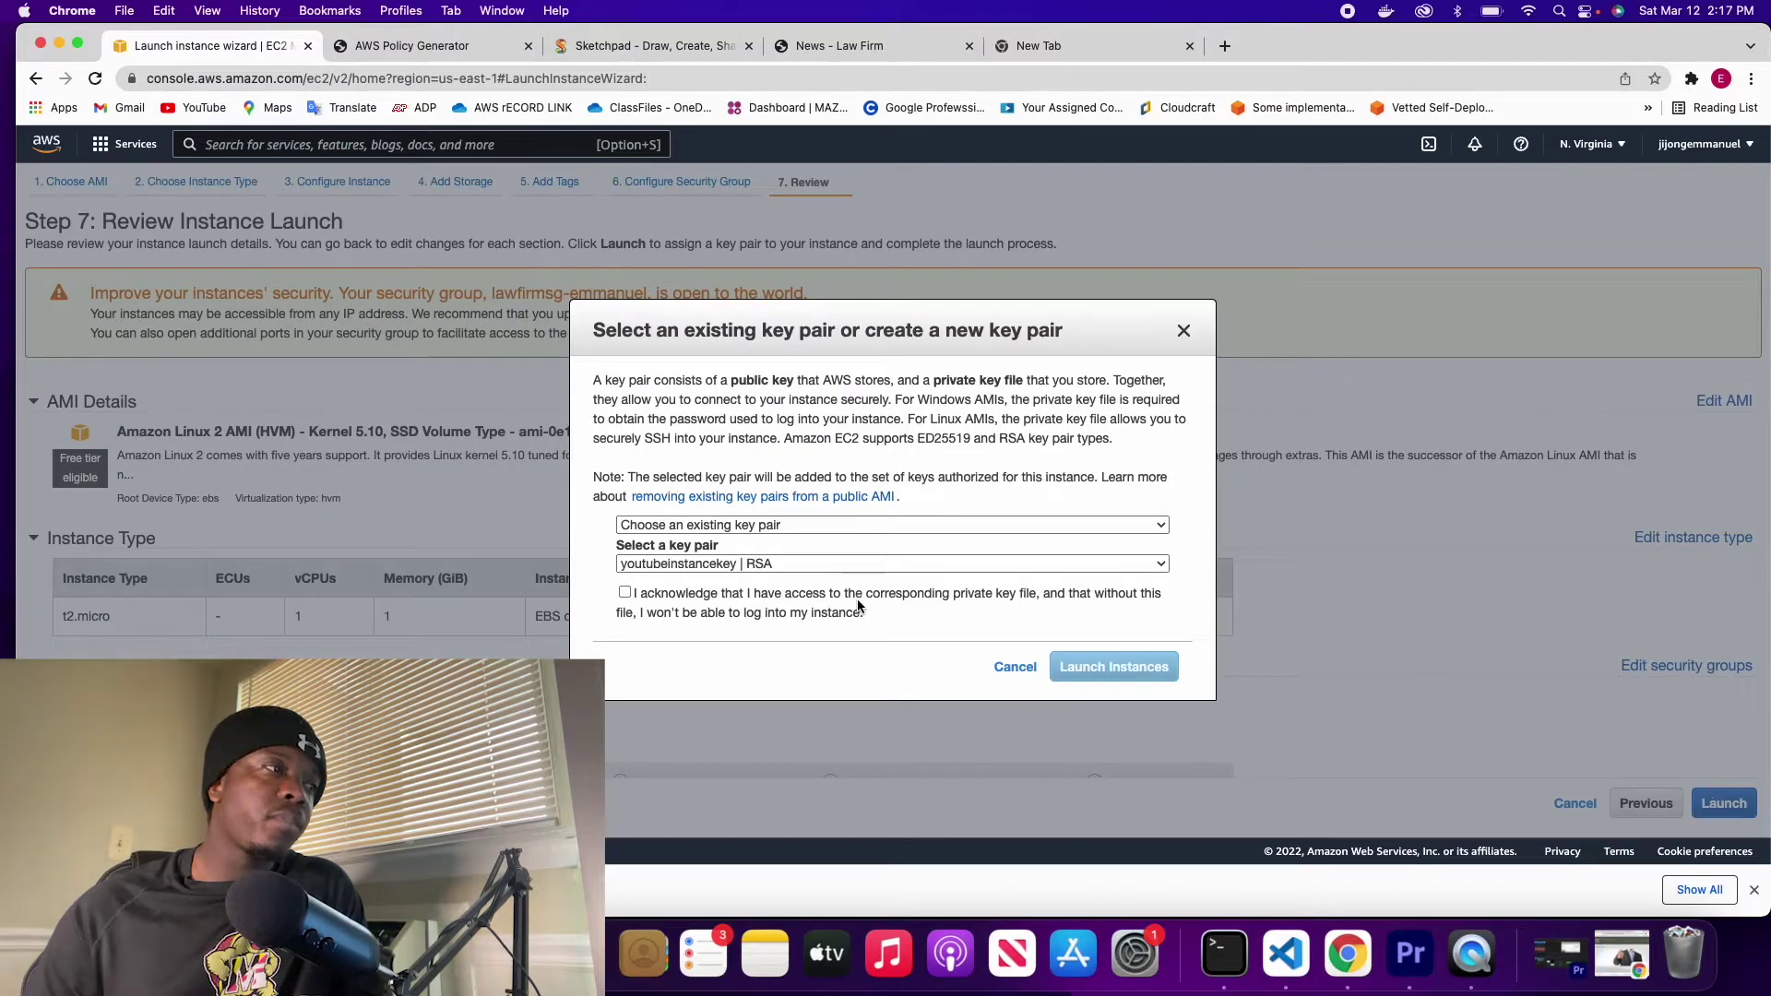
click(625, 594)
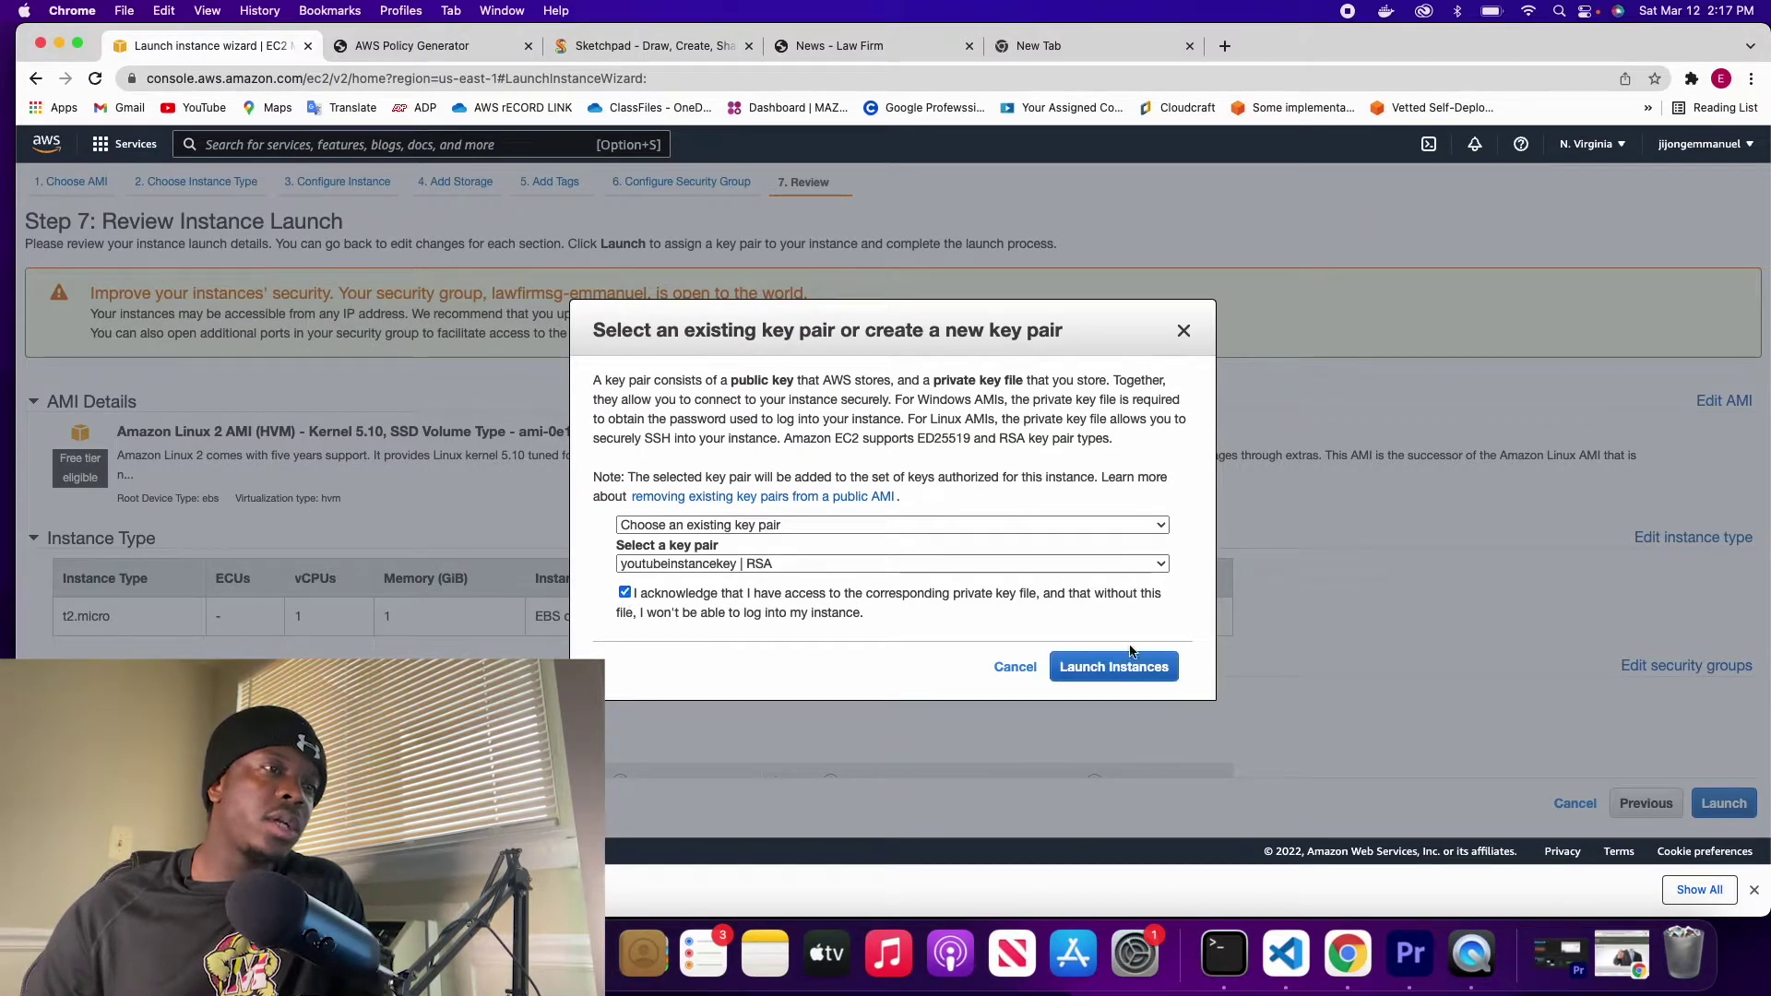
click(1109, 670)
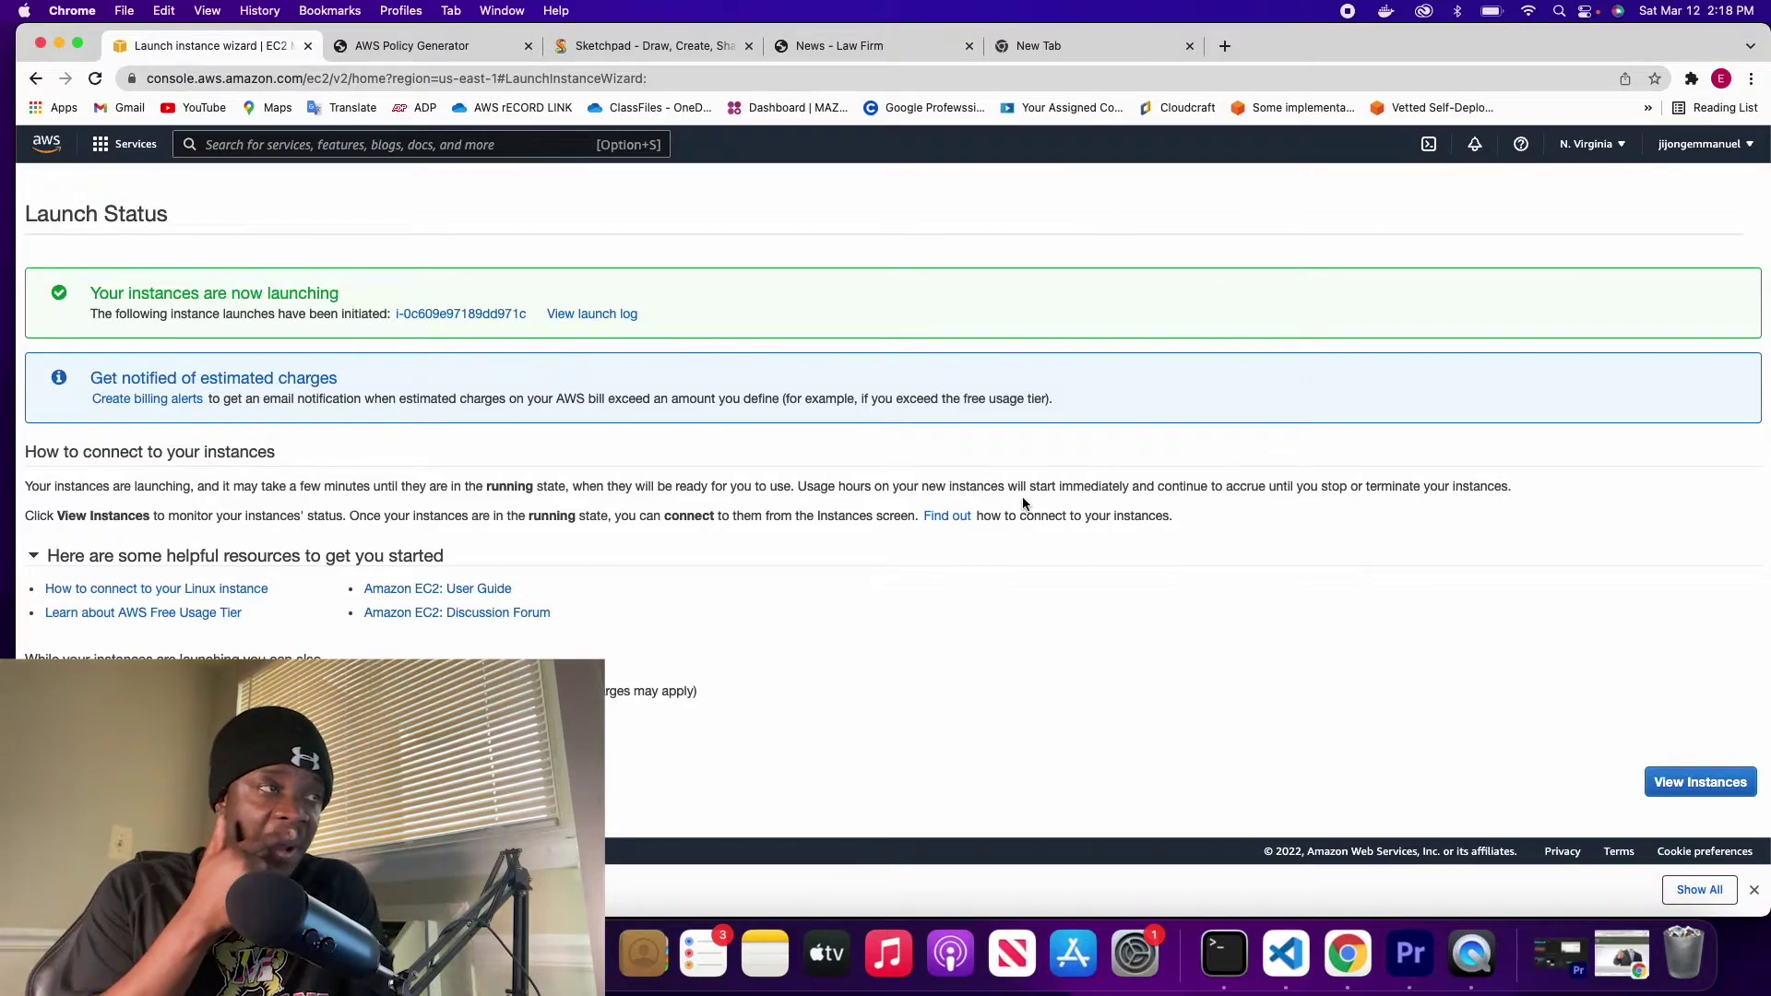
Step: Show the instances list and check the state of Lawfirm-Server in its instance summary
click(1701, 783)
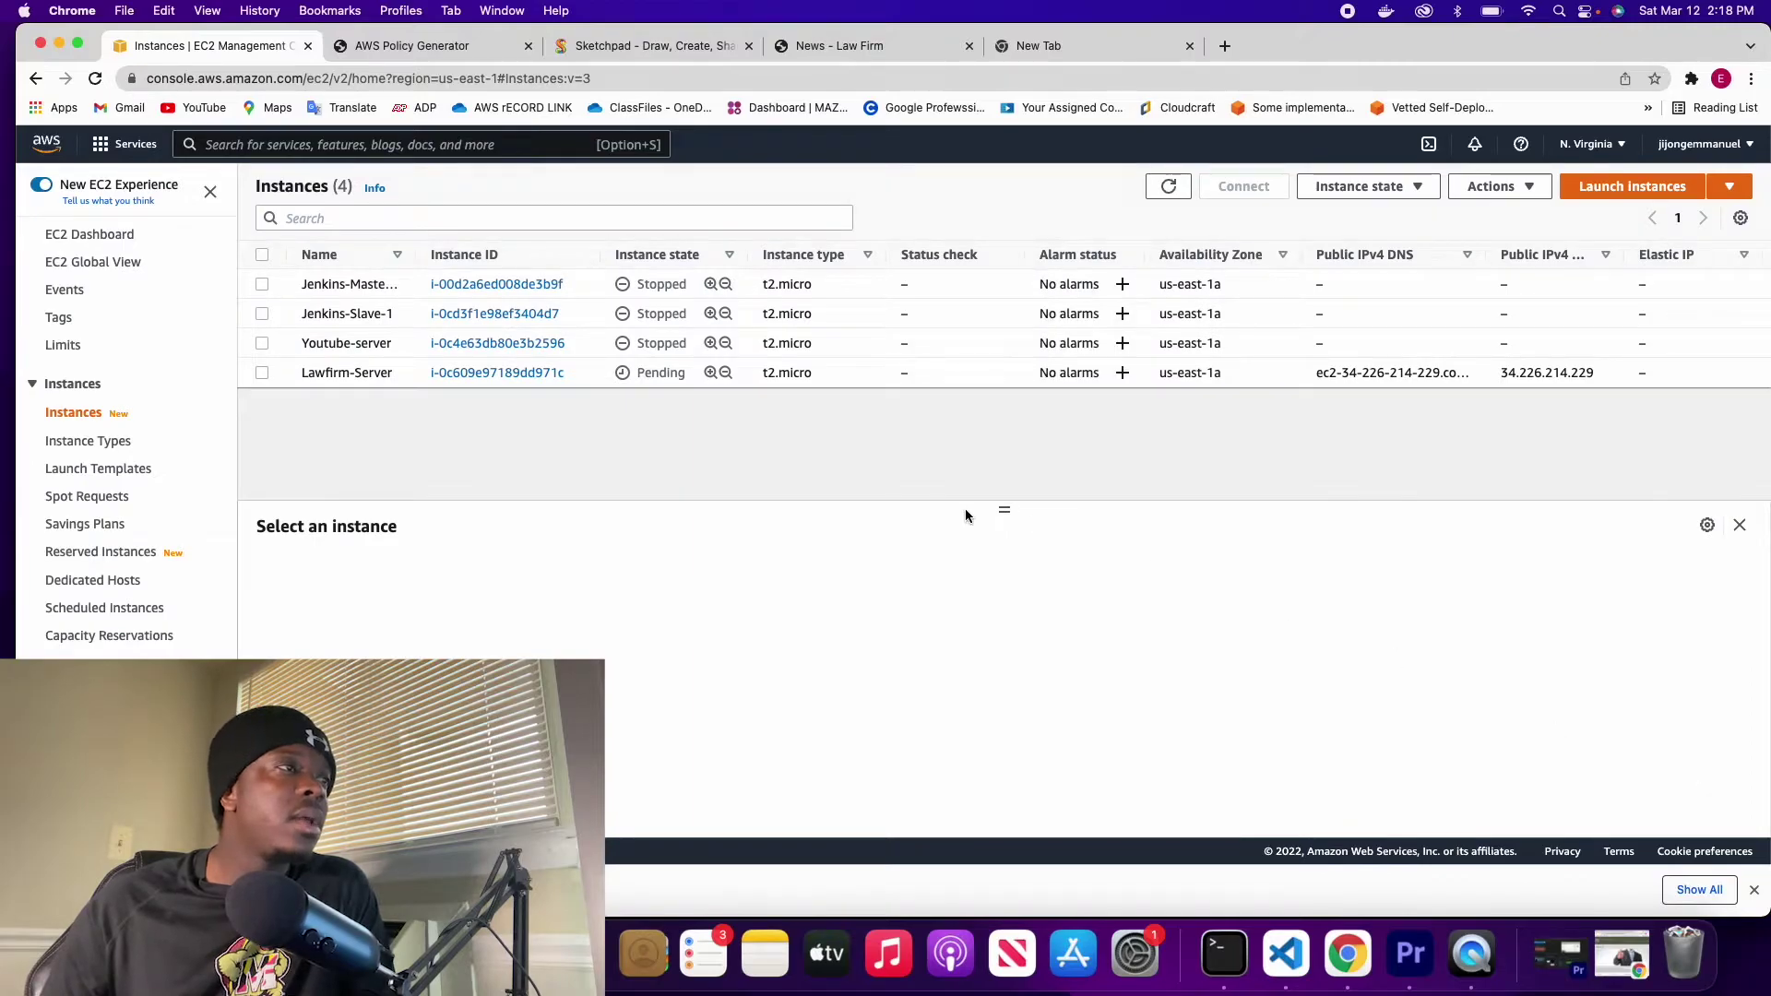
drag(686, 371, 638, 374)
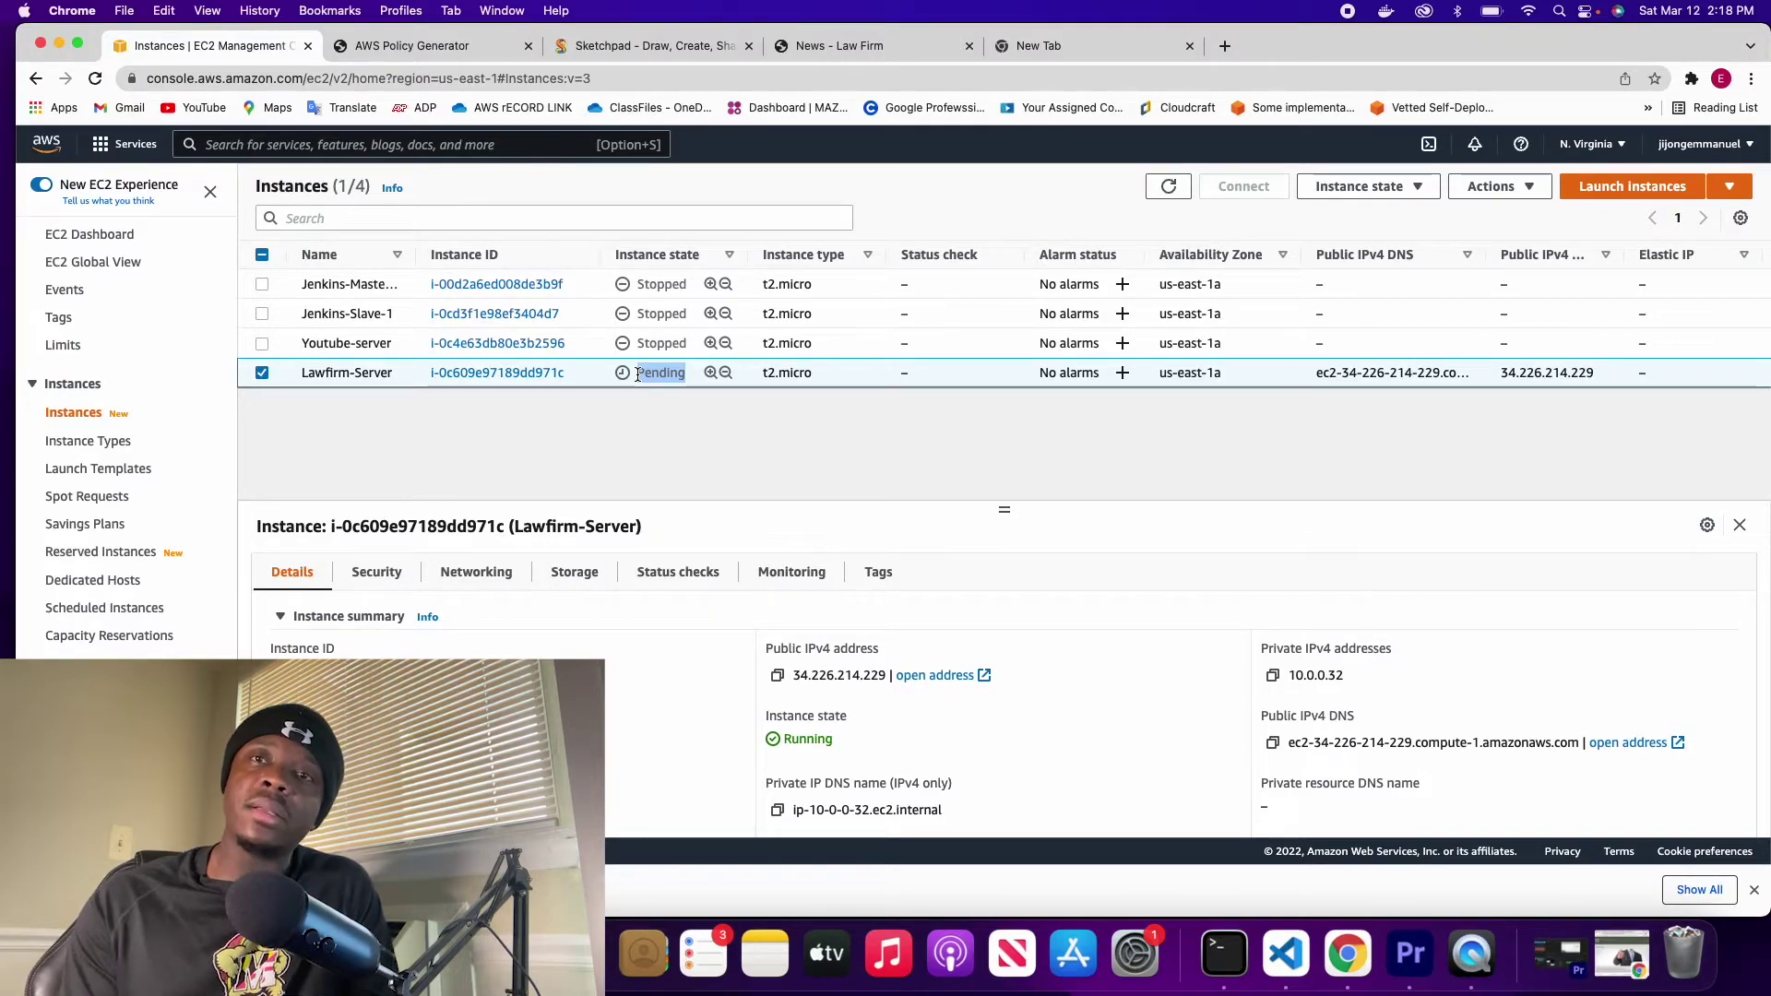
click(496, 372)
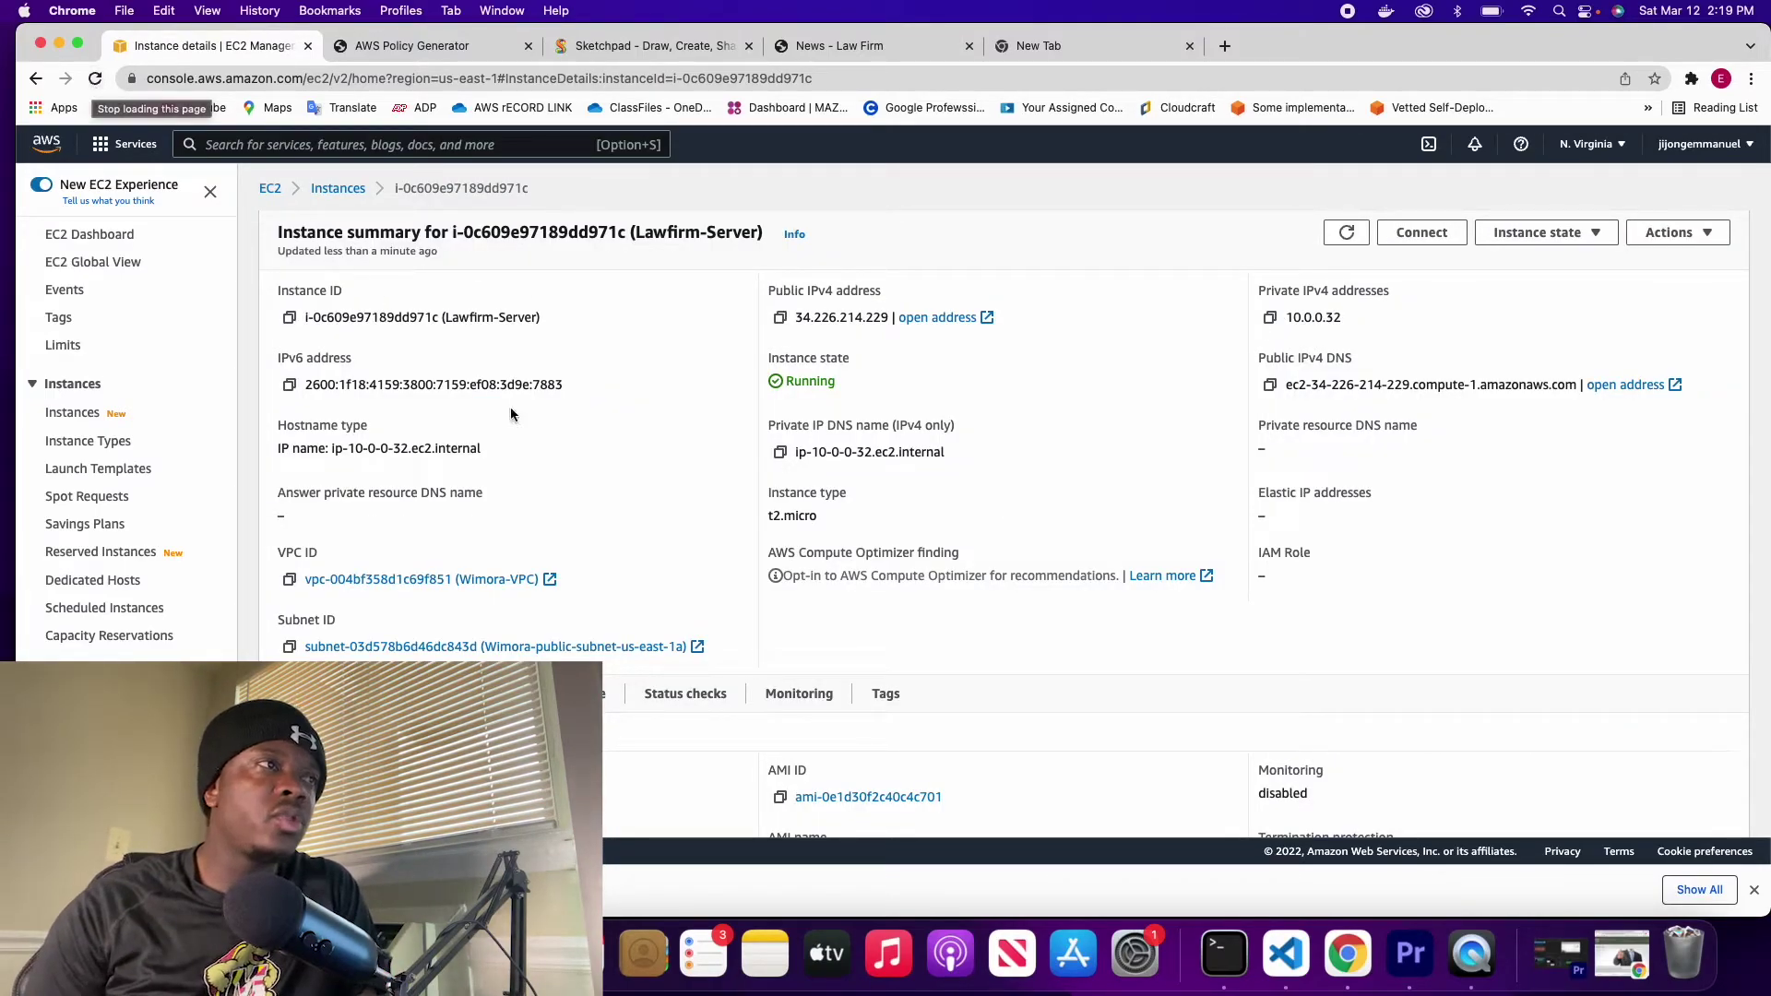
drag(841, 383, 785, 383)
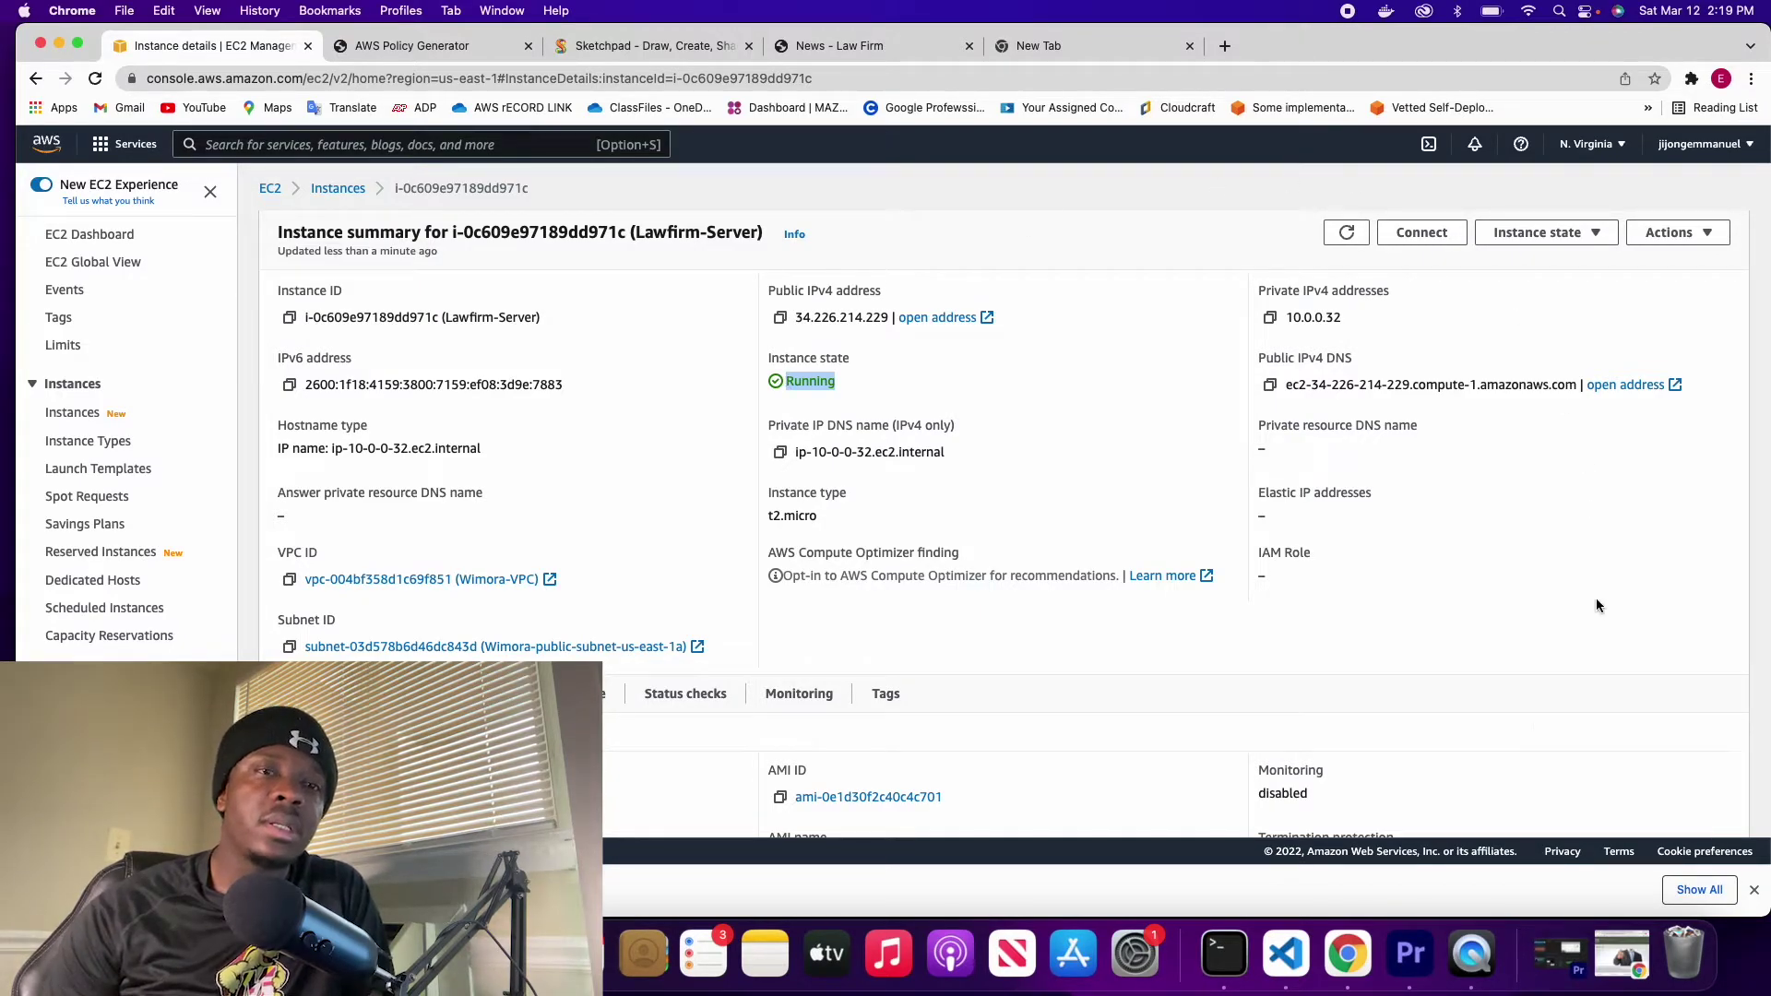
Step: Switch to Terminal, make its window full screen, and enlarge the text by two steps
click(1226, 965)
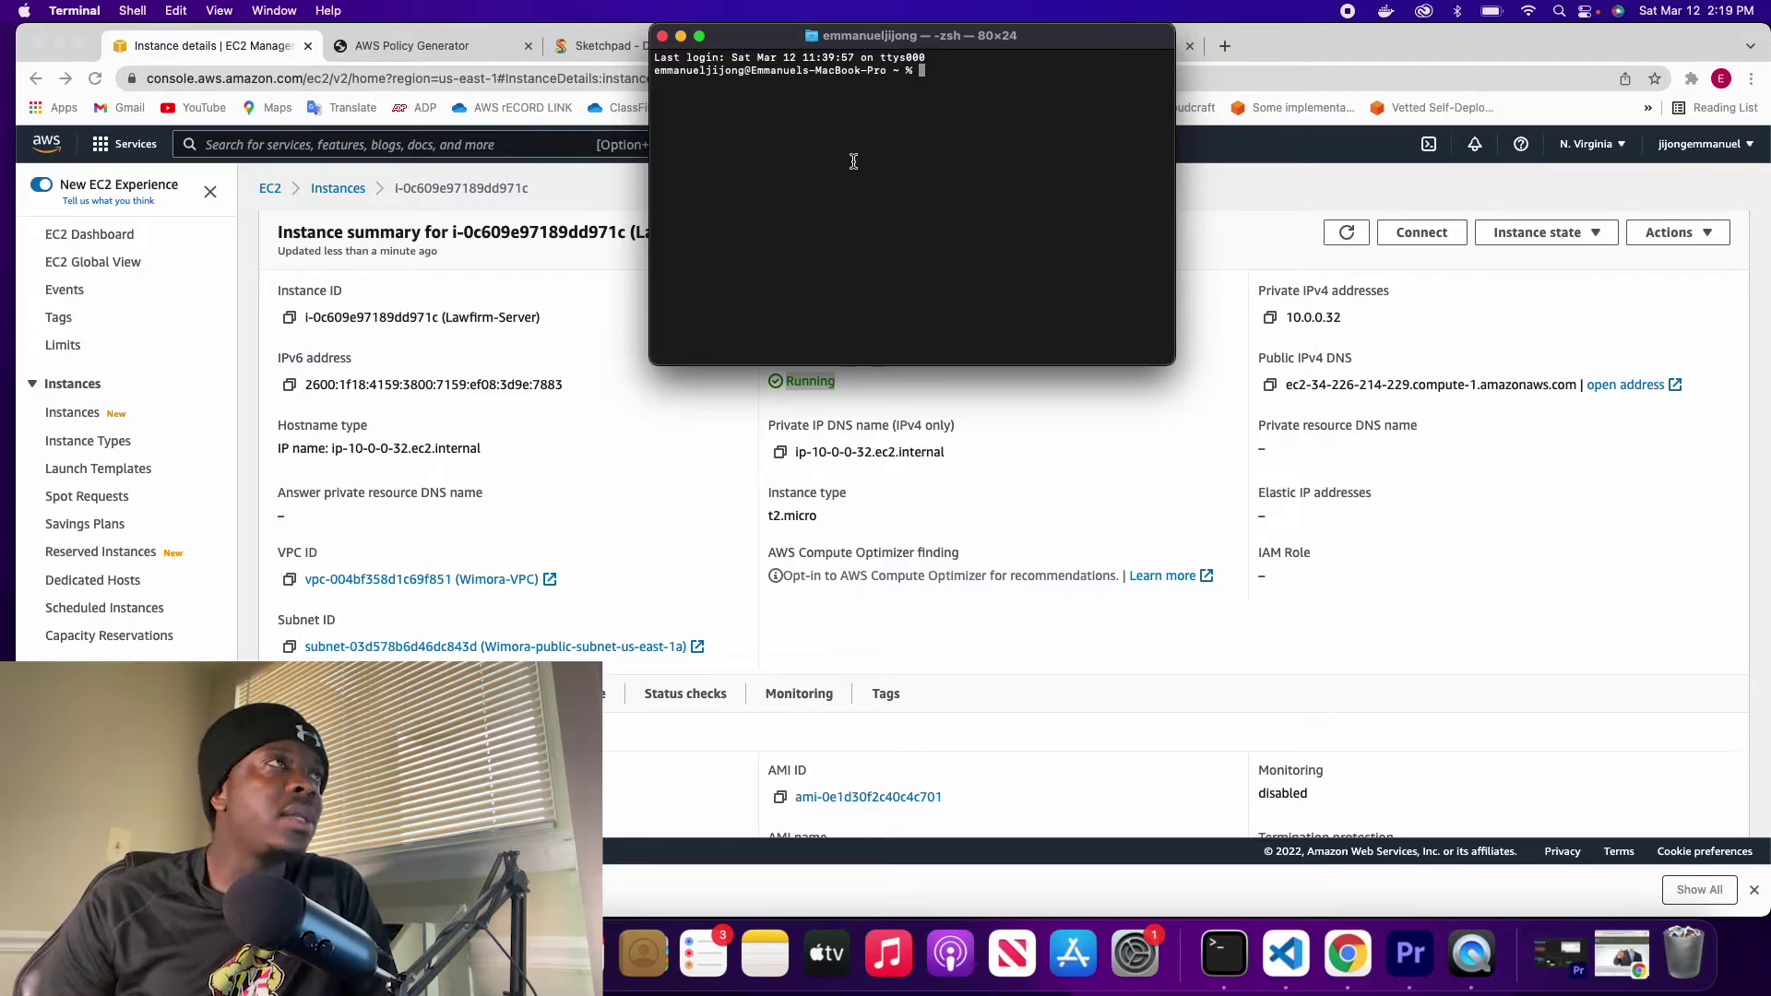
click(699, 36)
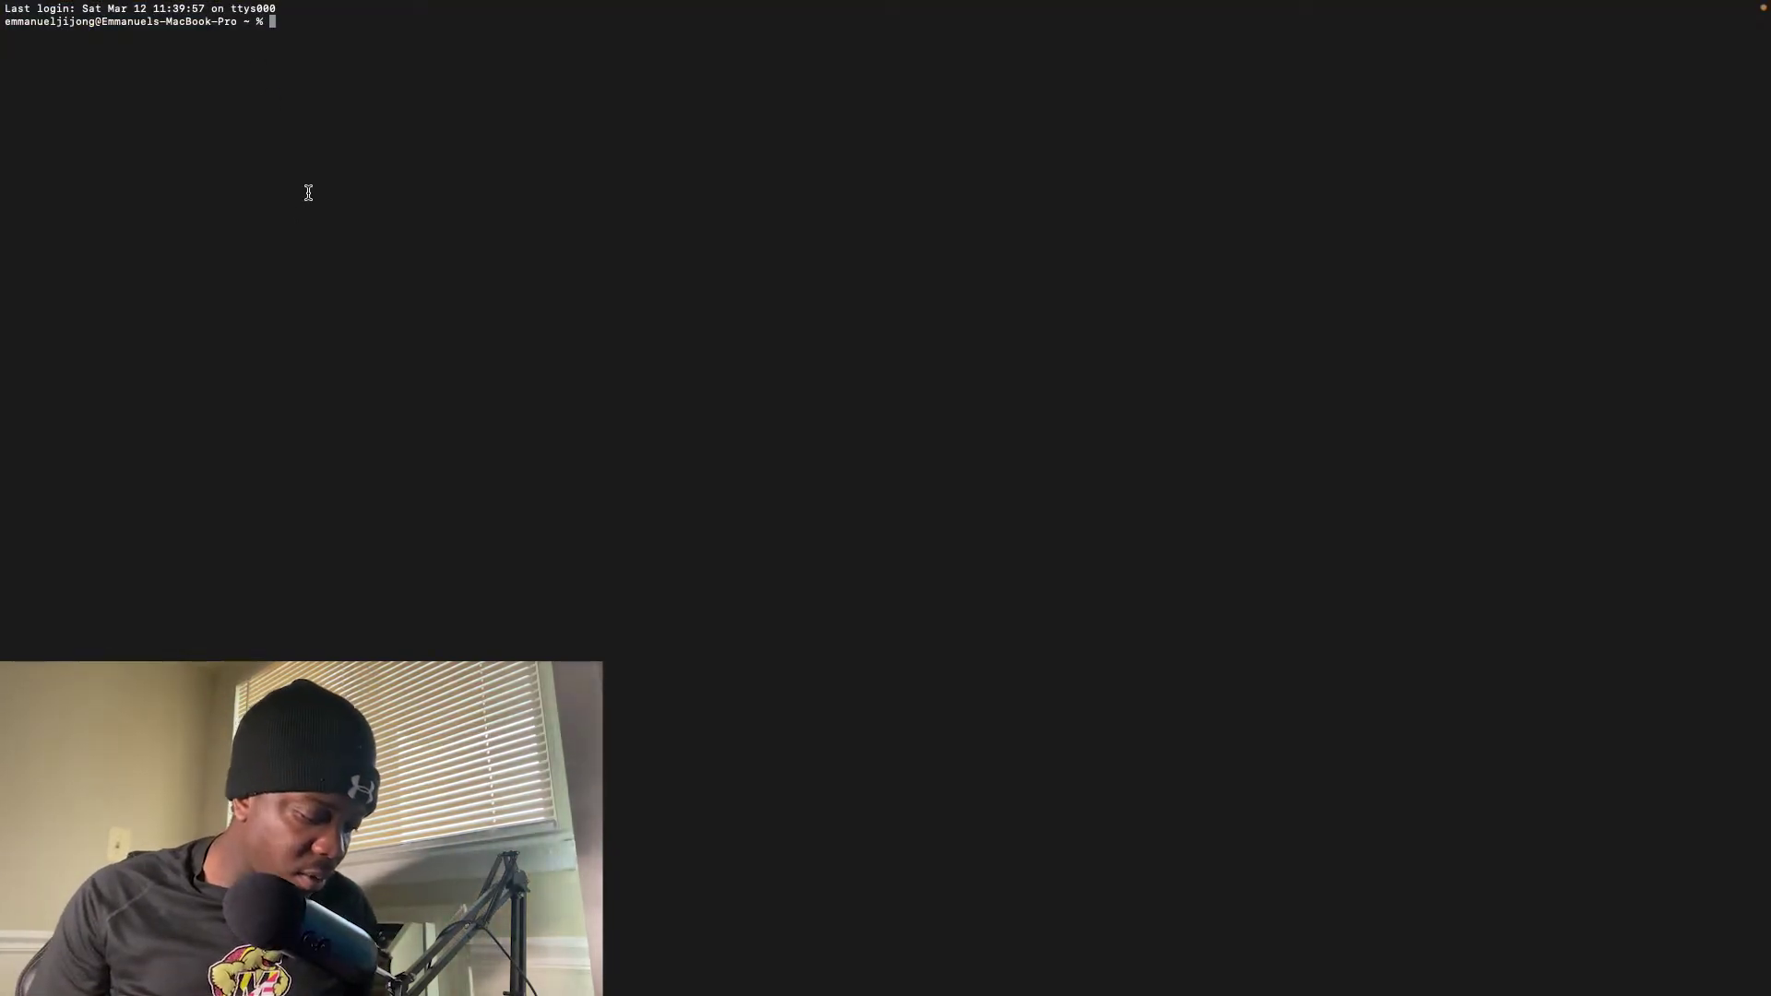
key(super+plus)
key(super+plus)
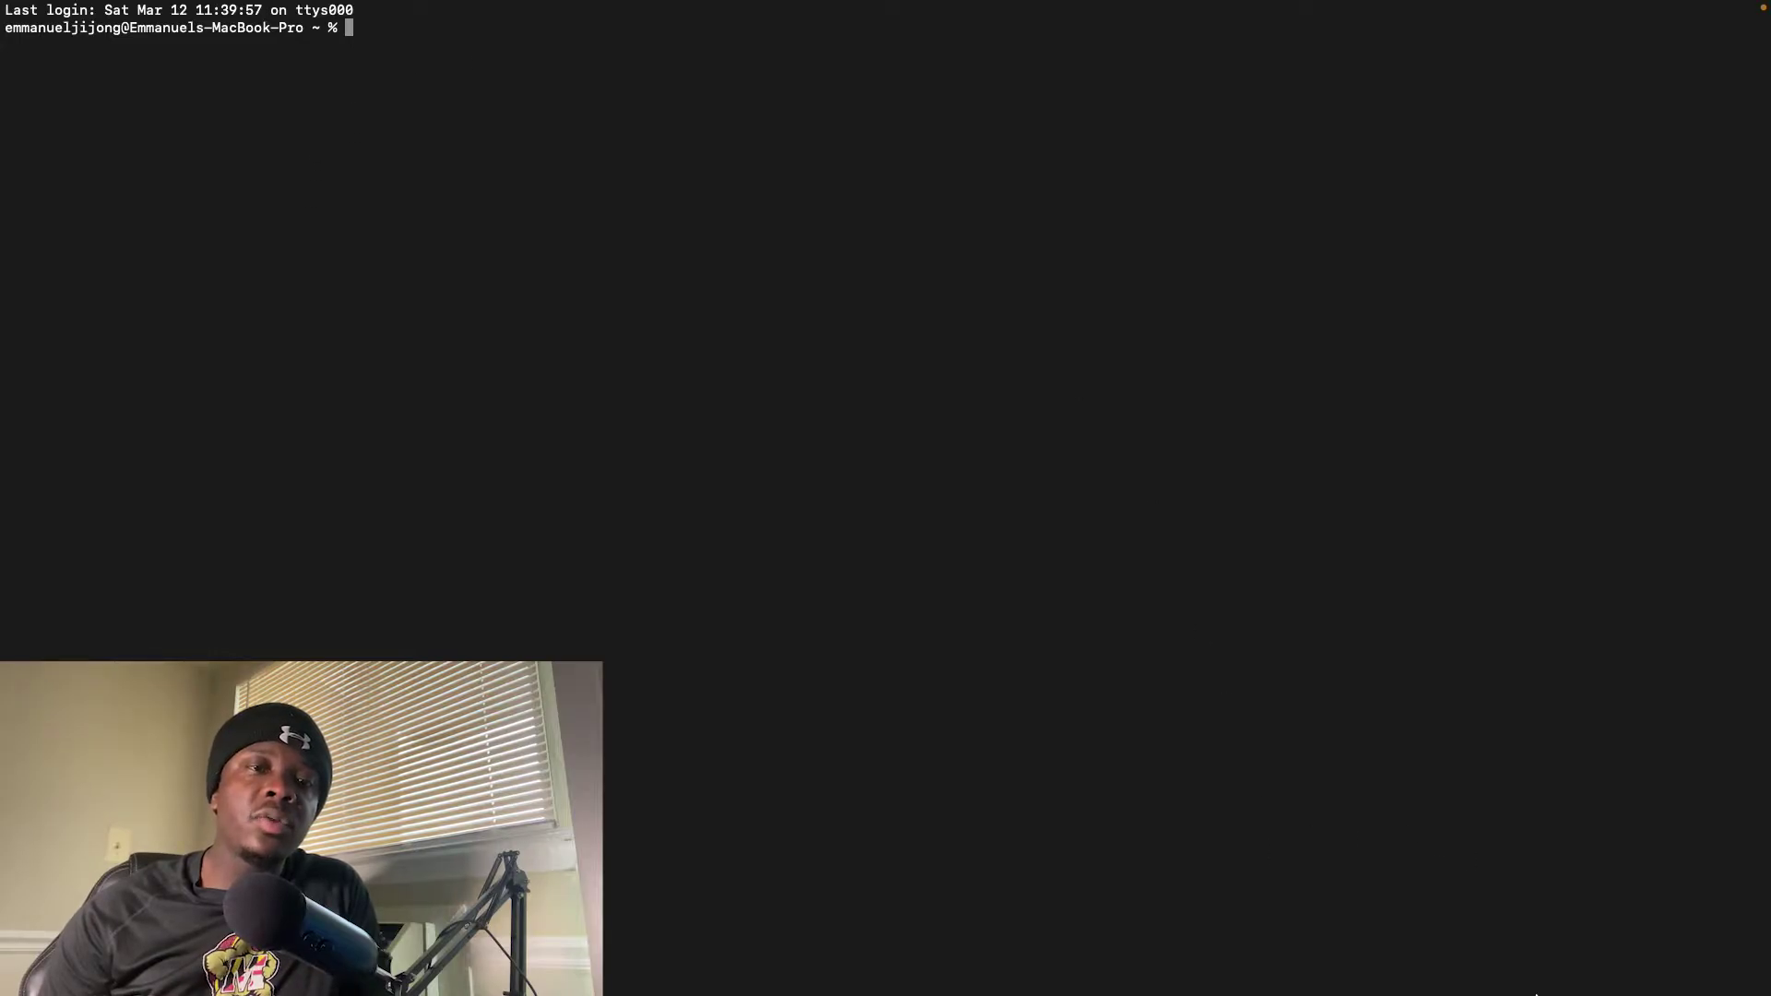
Step: Switch to Chrome, show the SSH client connection instructions for Lawfirm-Server, and copy the example ssh command
mouse_move(1468, 994)
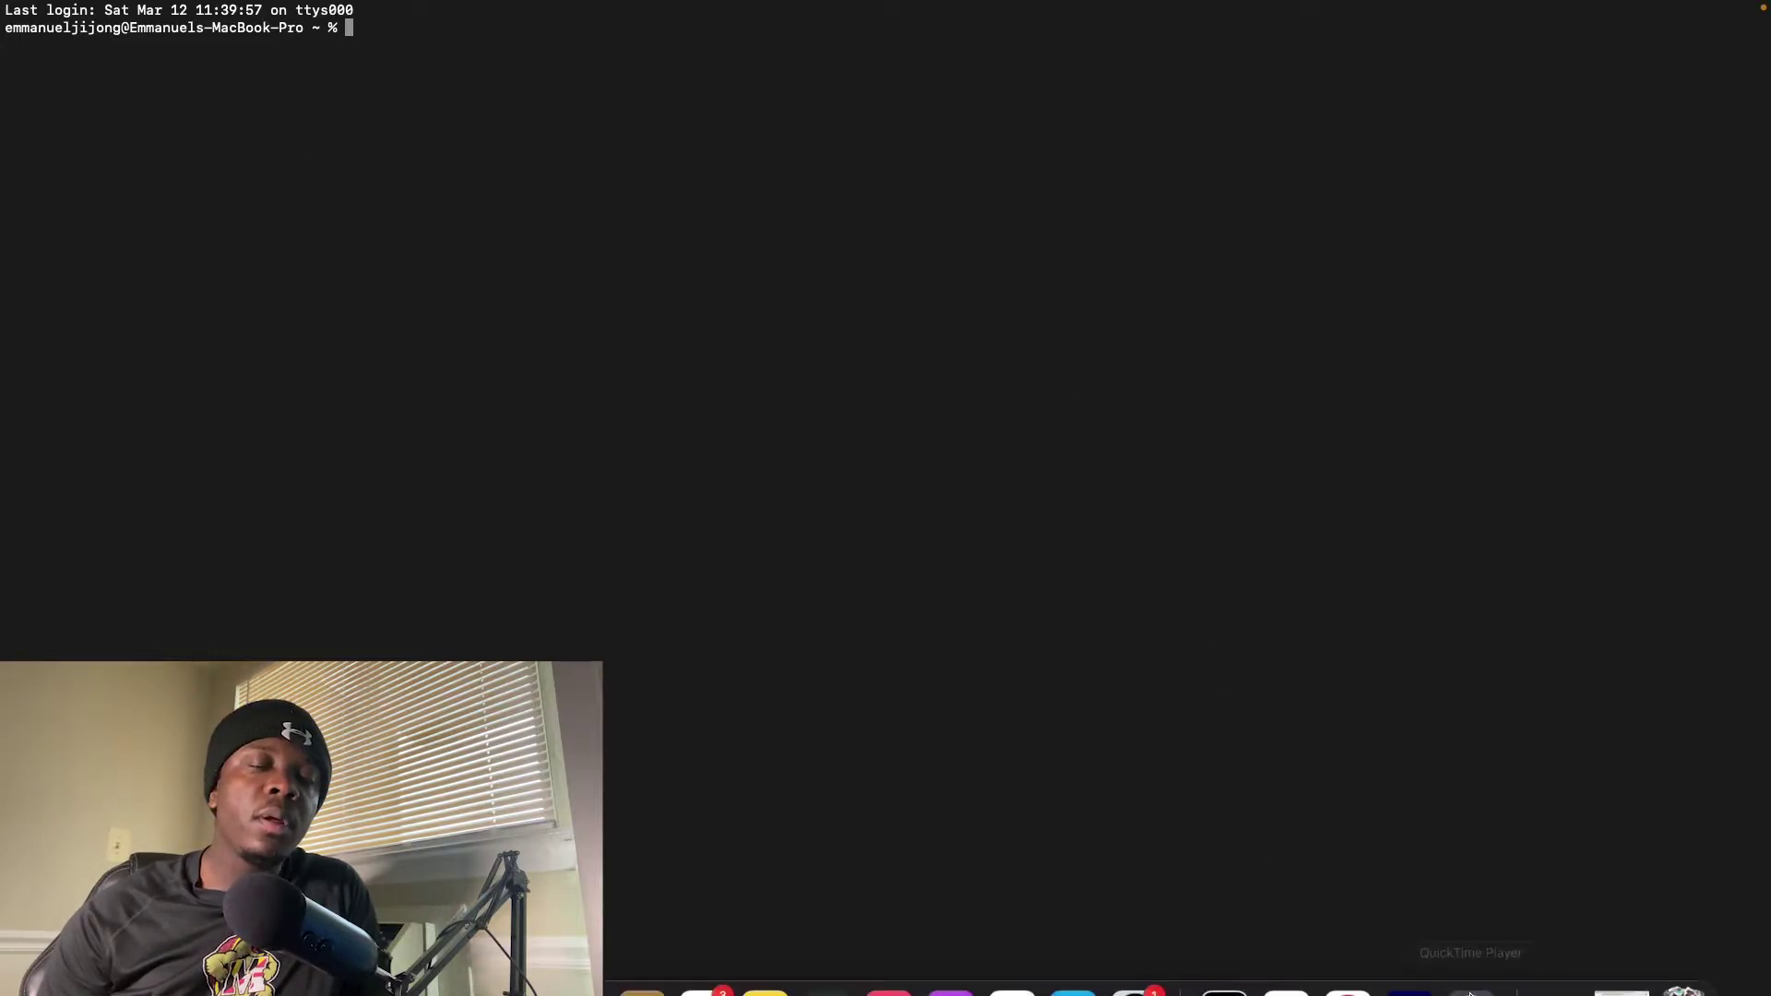
click(1347, 959)
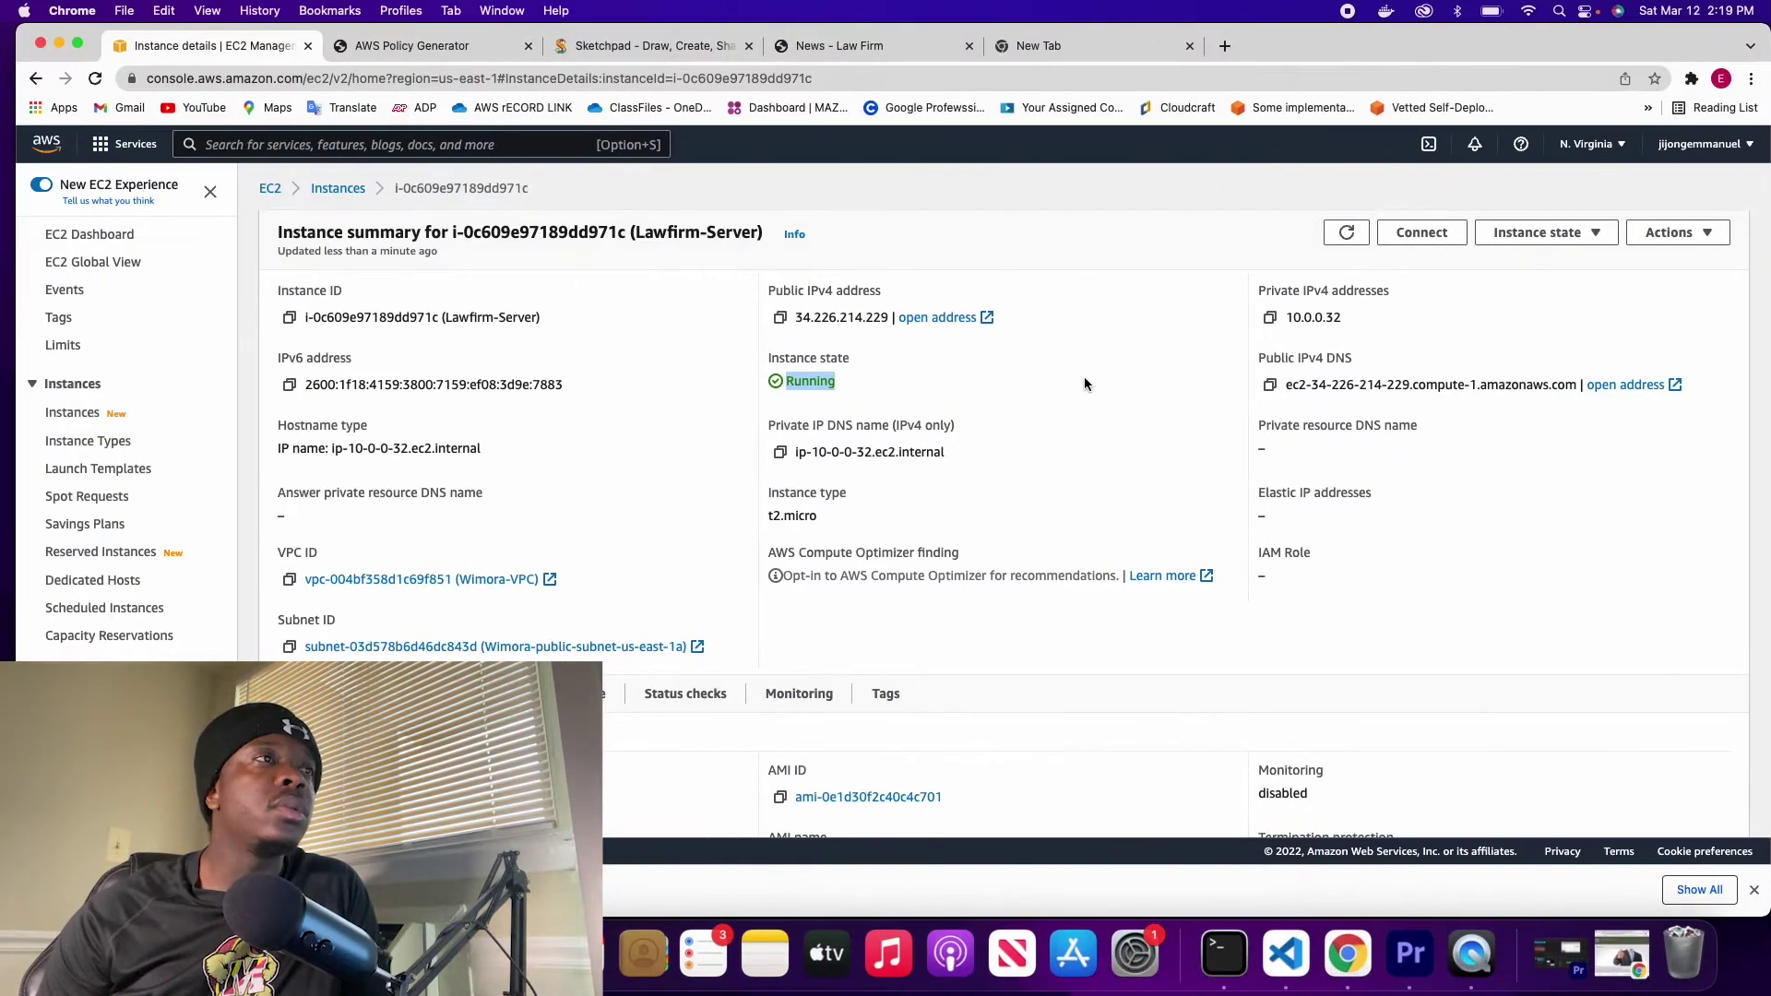
click(1429, 236)
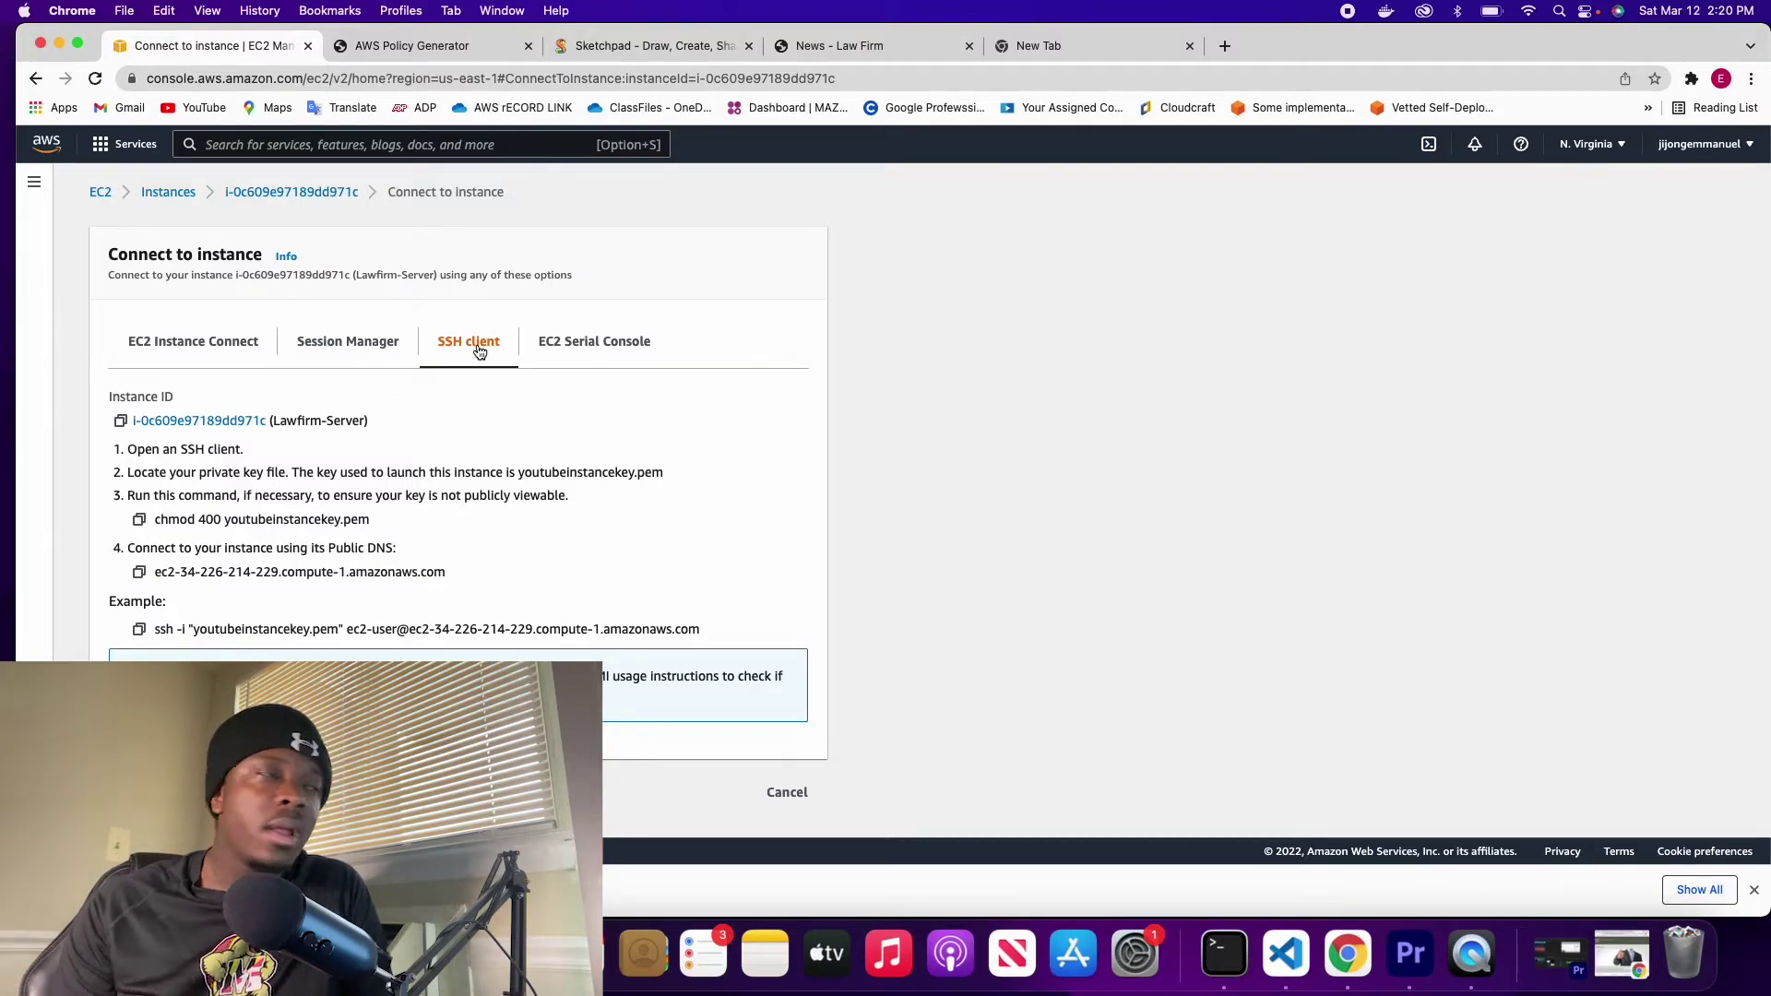
click(140, 634)
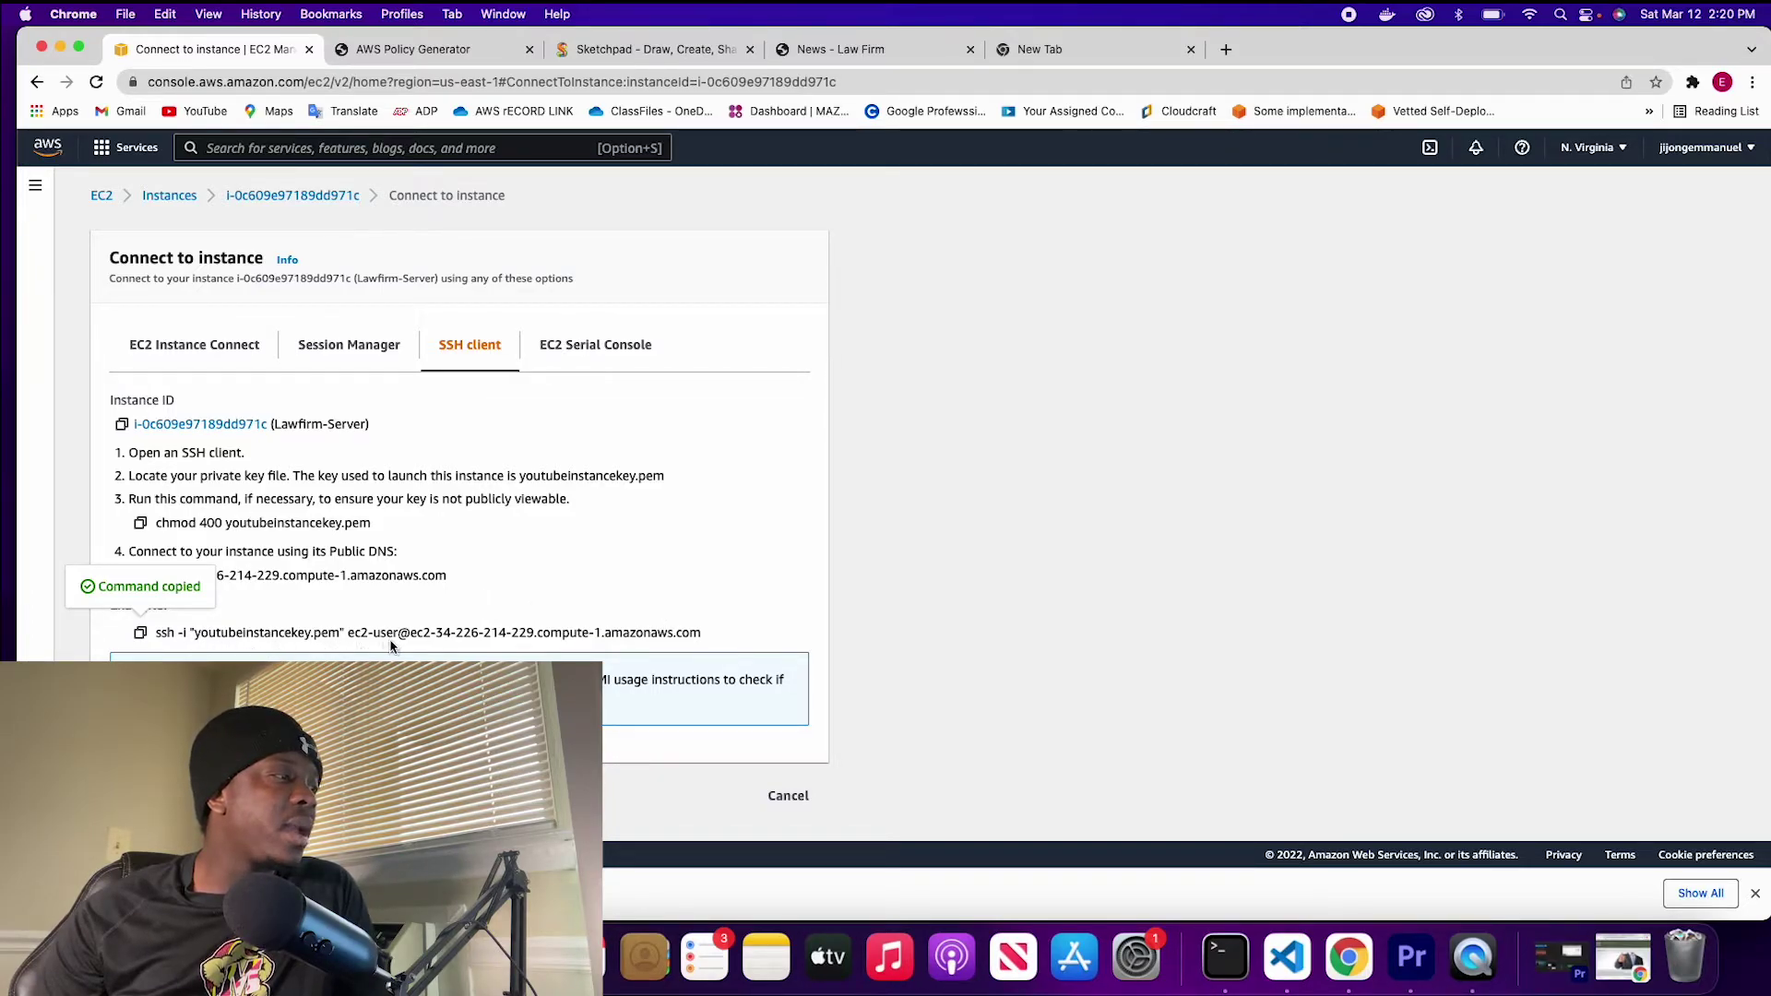
drag(533, 635, 417, 634)
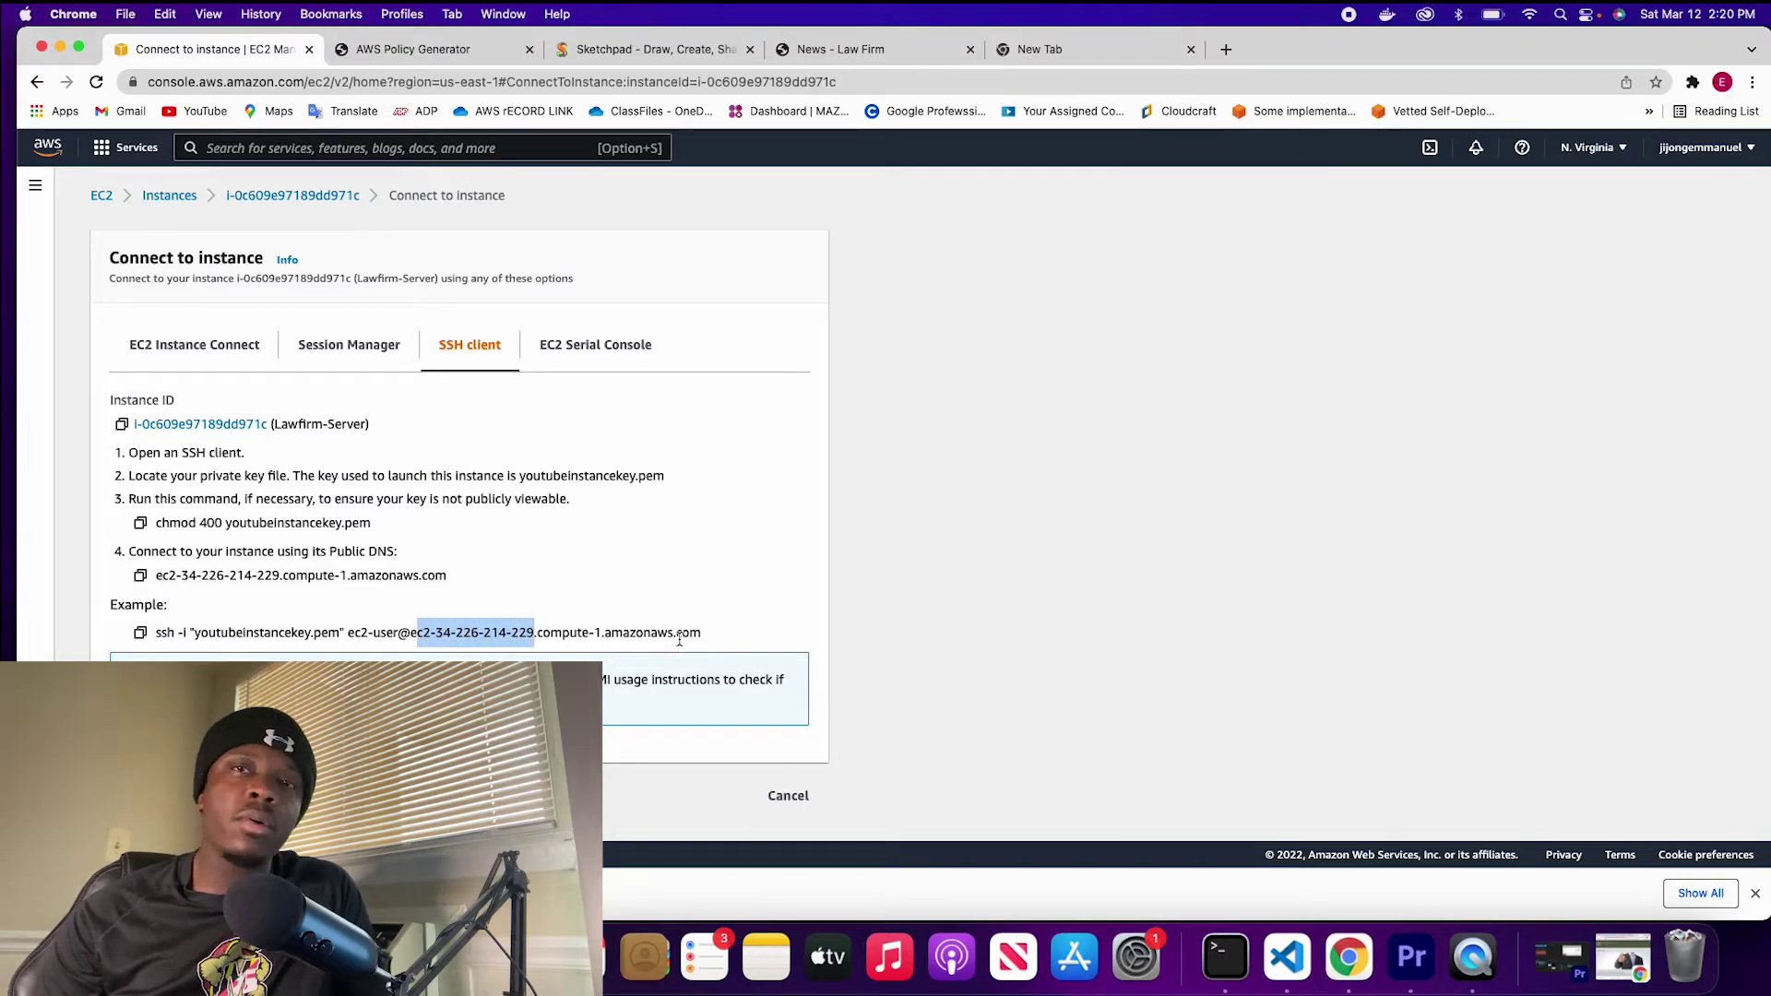
Step: Switch to Terminal, try to connect from the home folder with the copied ssh command, and accept the host's key with yes
click(1225, 957)
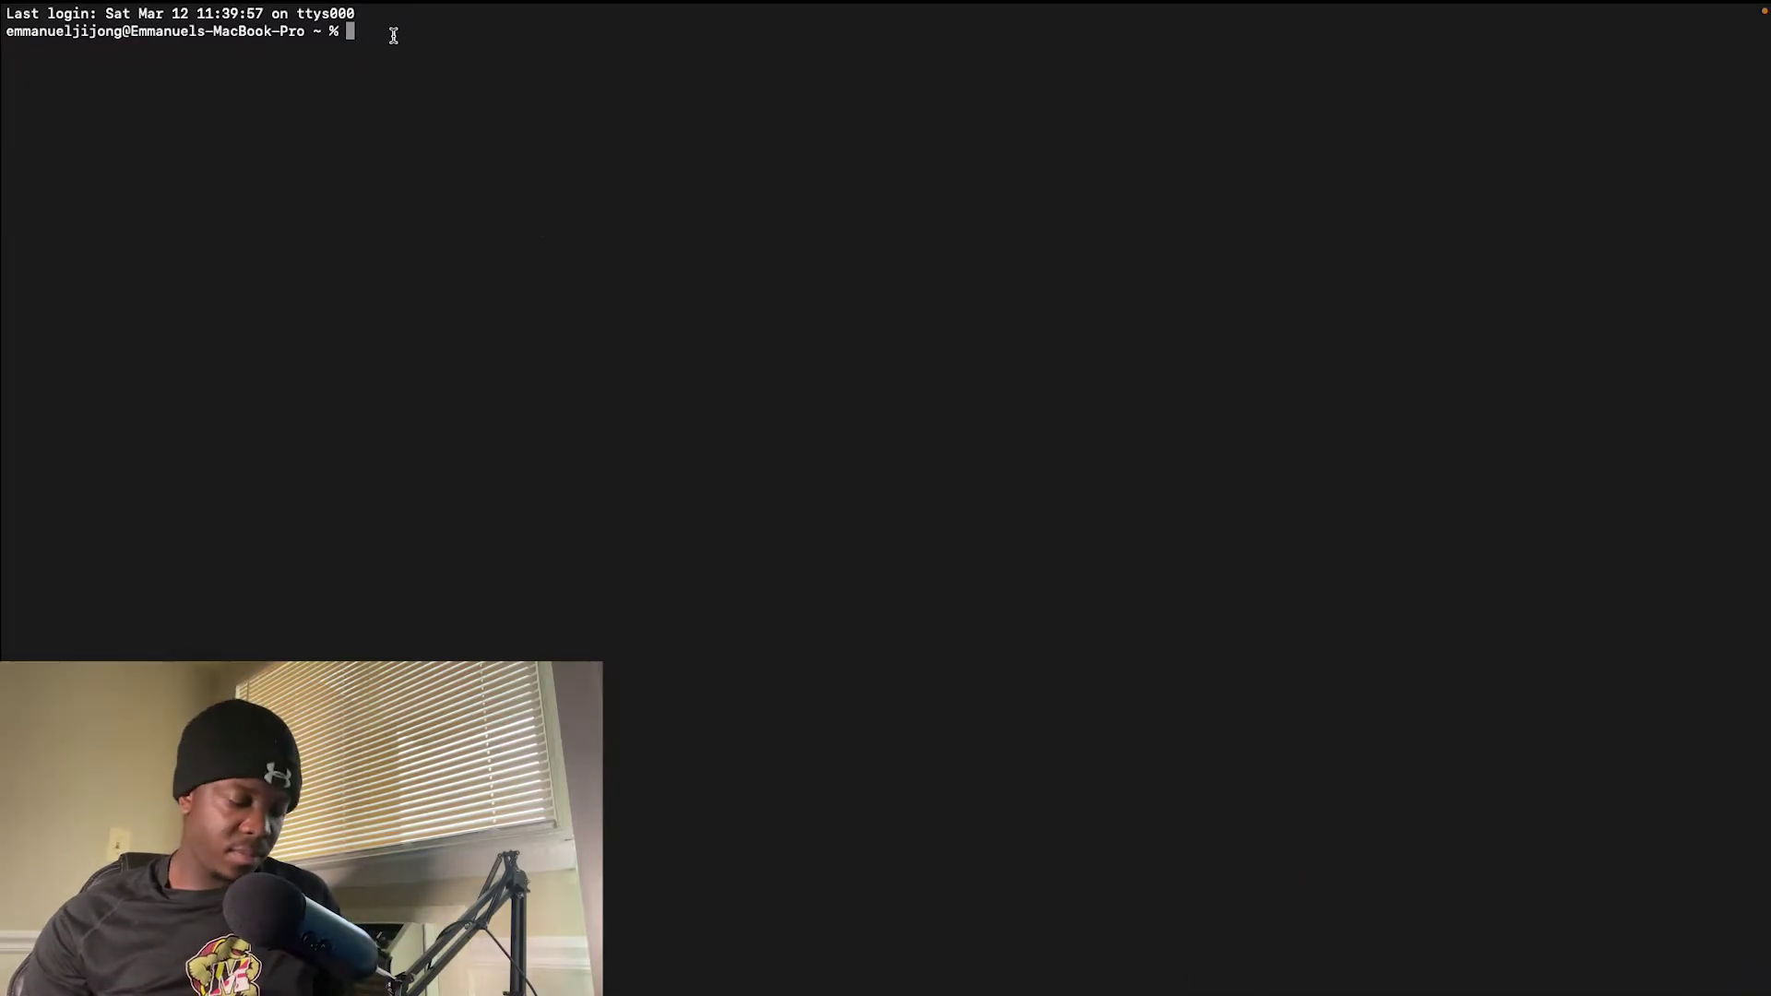
key(super+v)
key(Return)
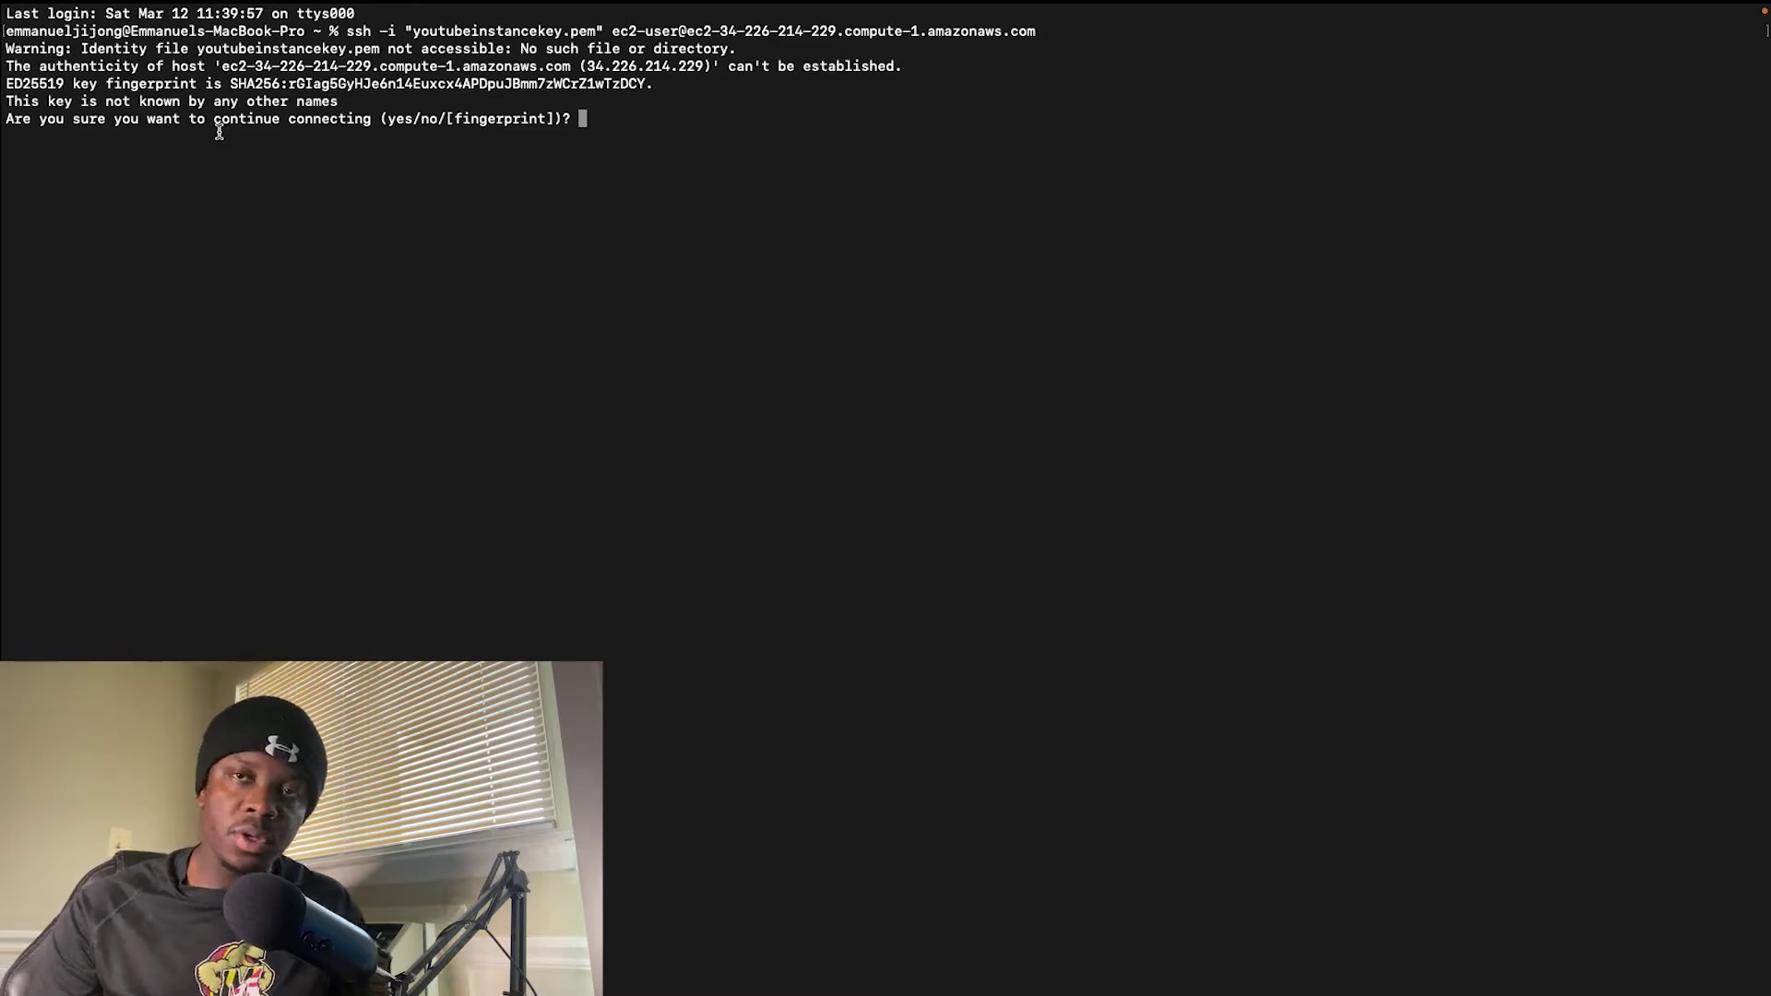
text(yes)
key(Return)
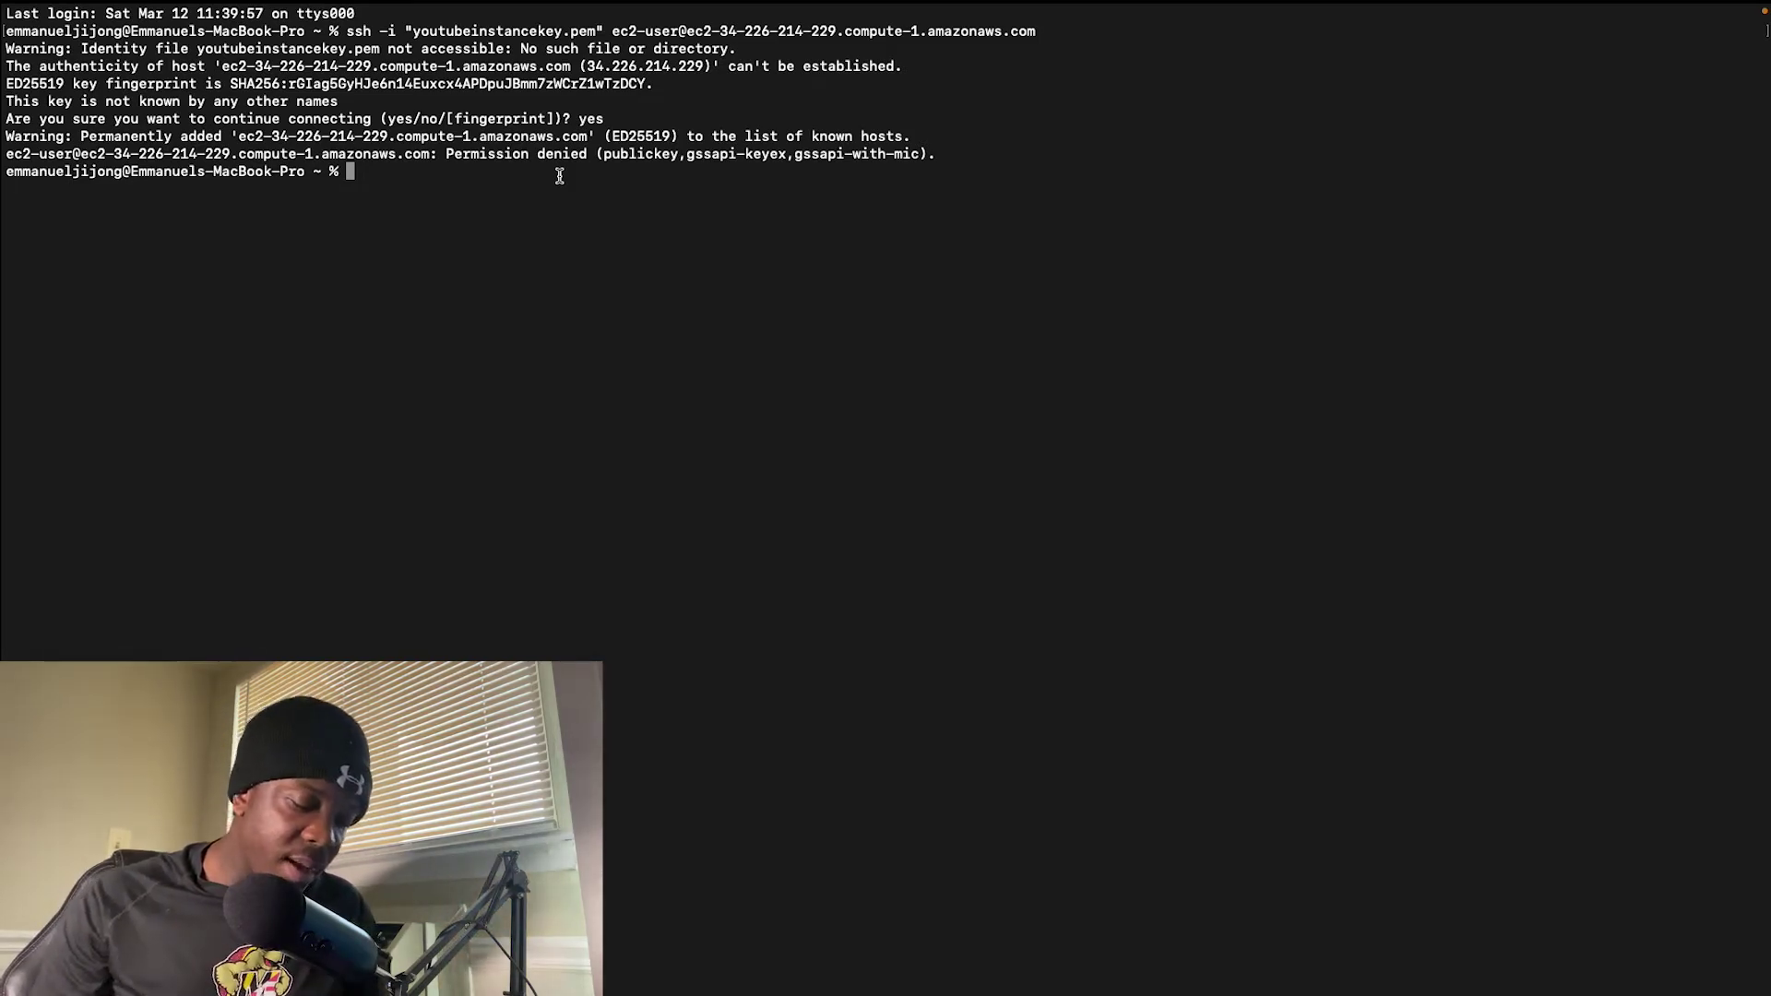
Step: List the home folder's contents with ls and check the Mac desktop for the file youtubeinstancekey.pem, returning to the full-screen Terminal
text(ls)
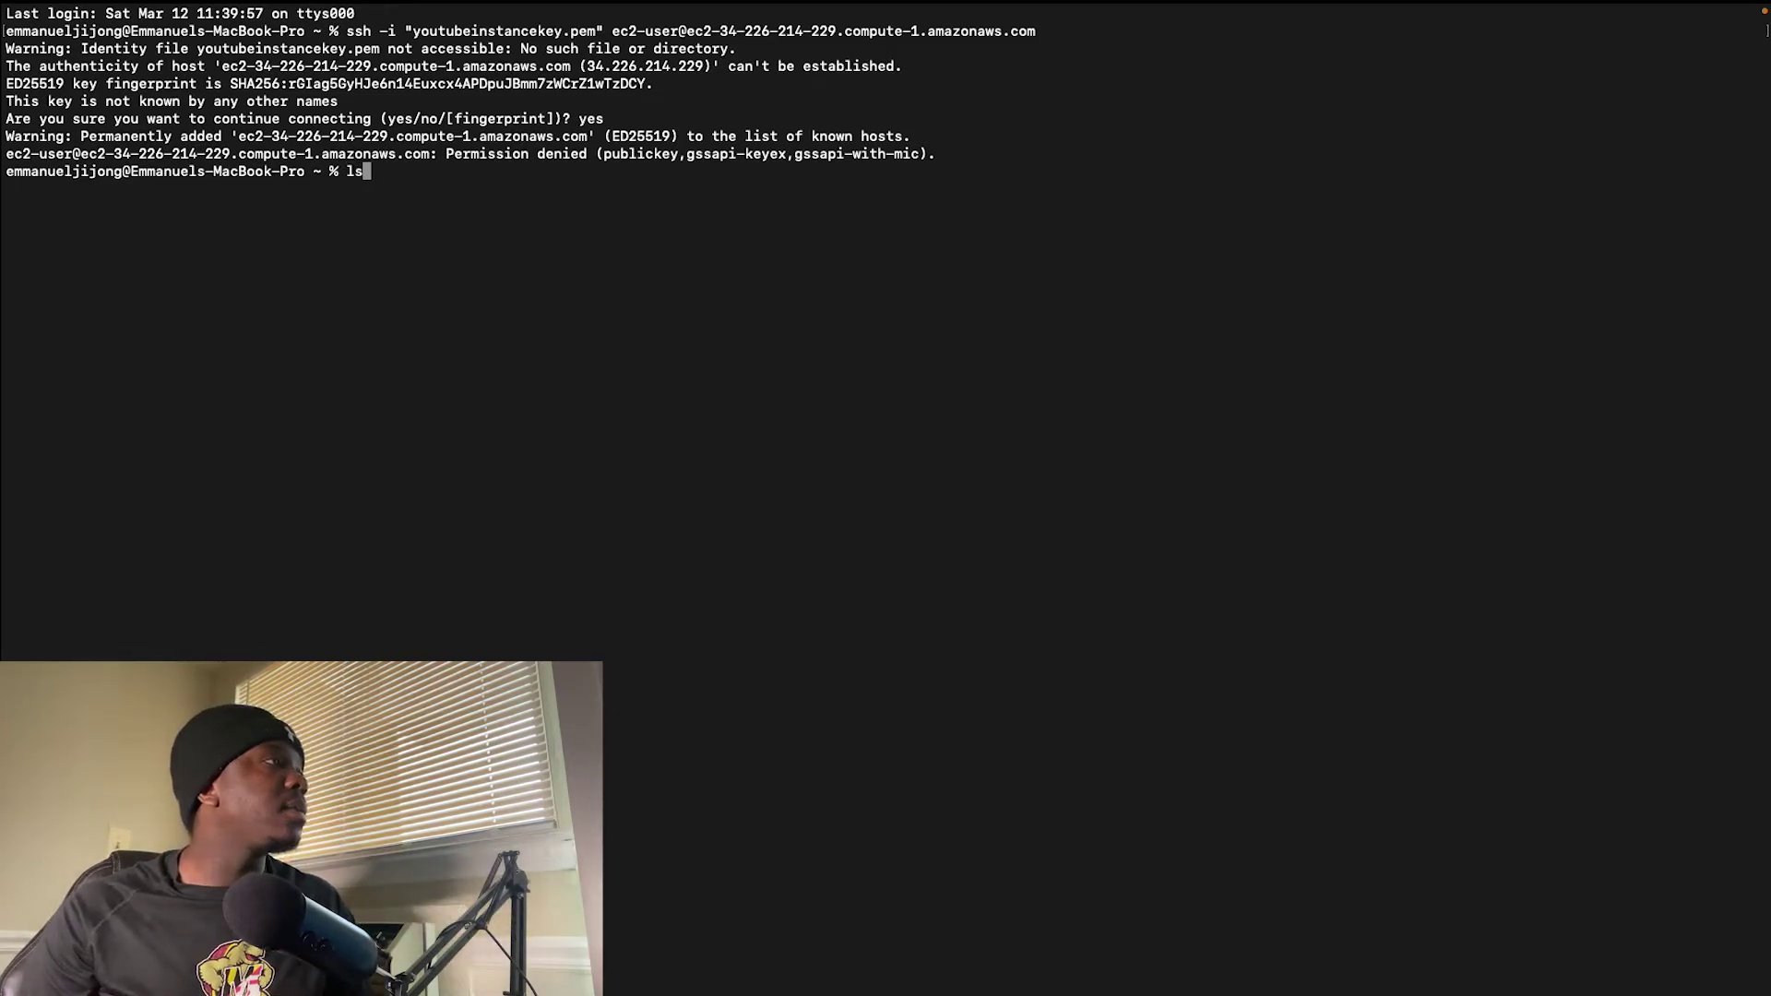
key(Return)
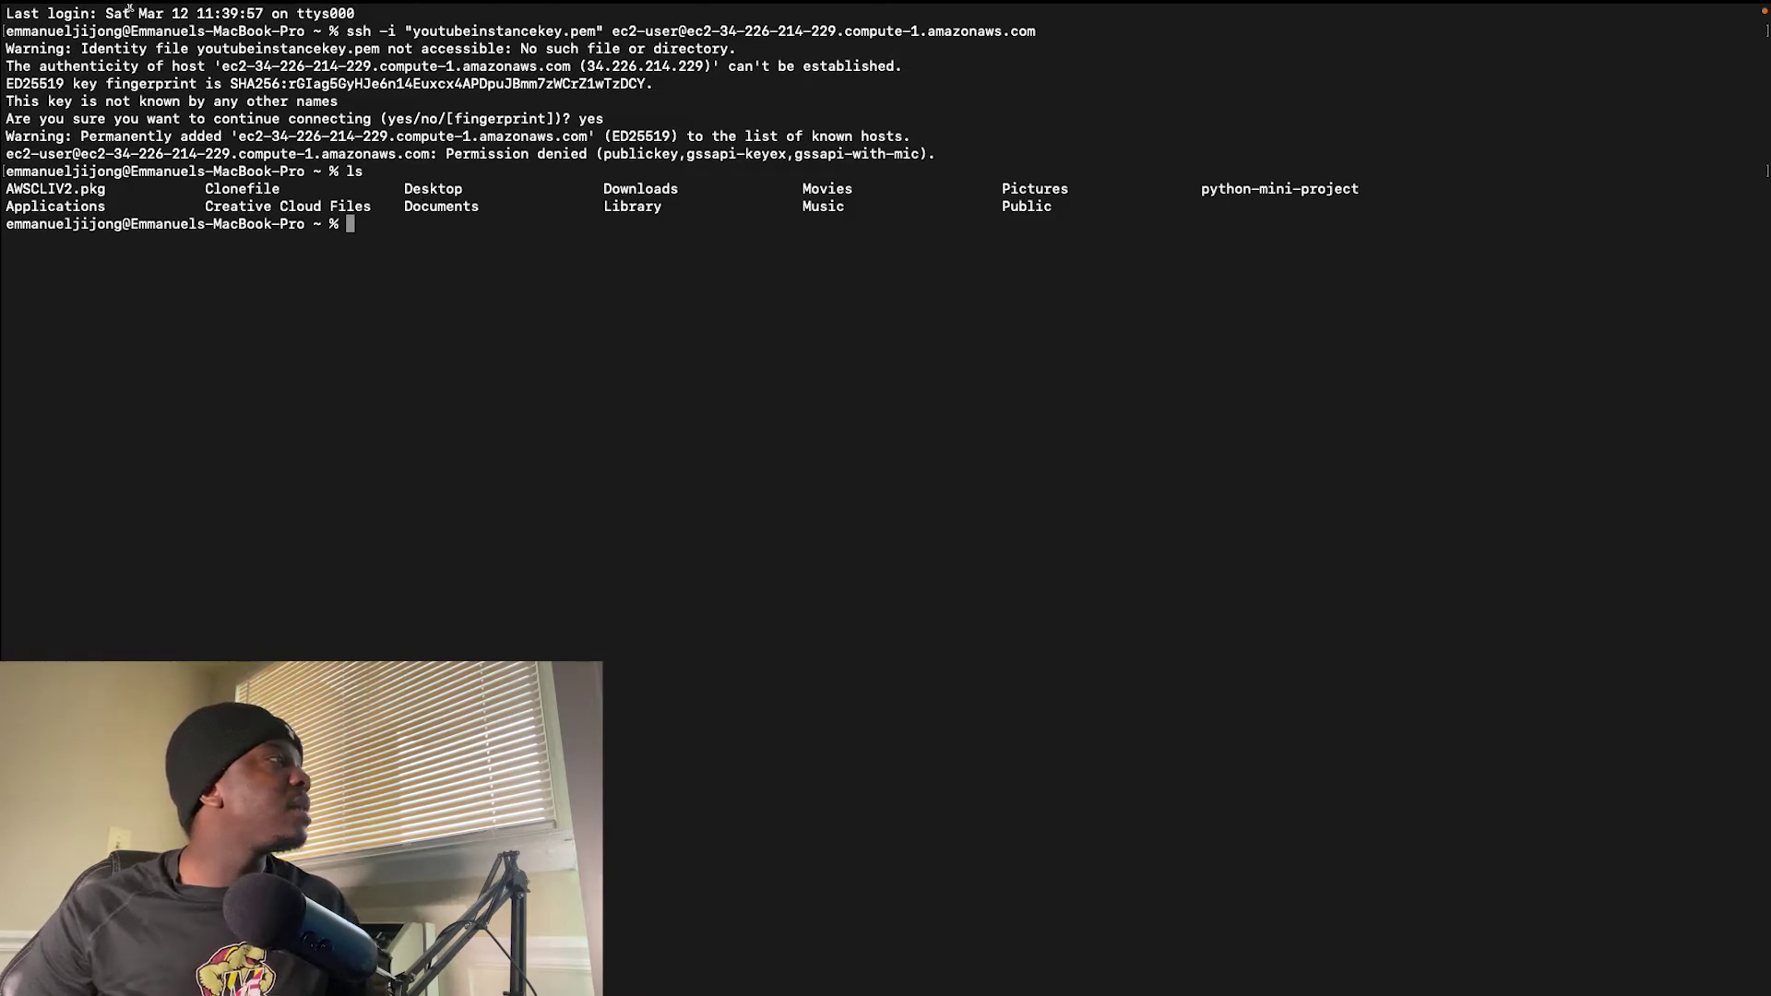
click(53, 40)
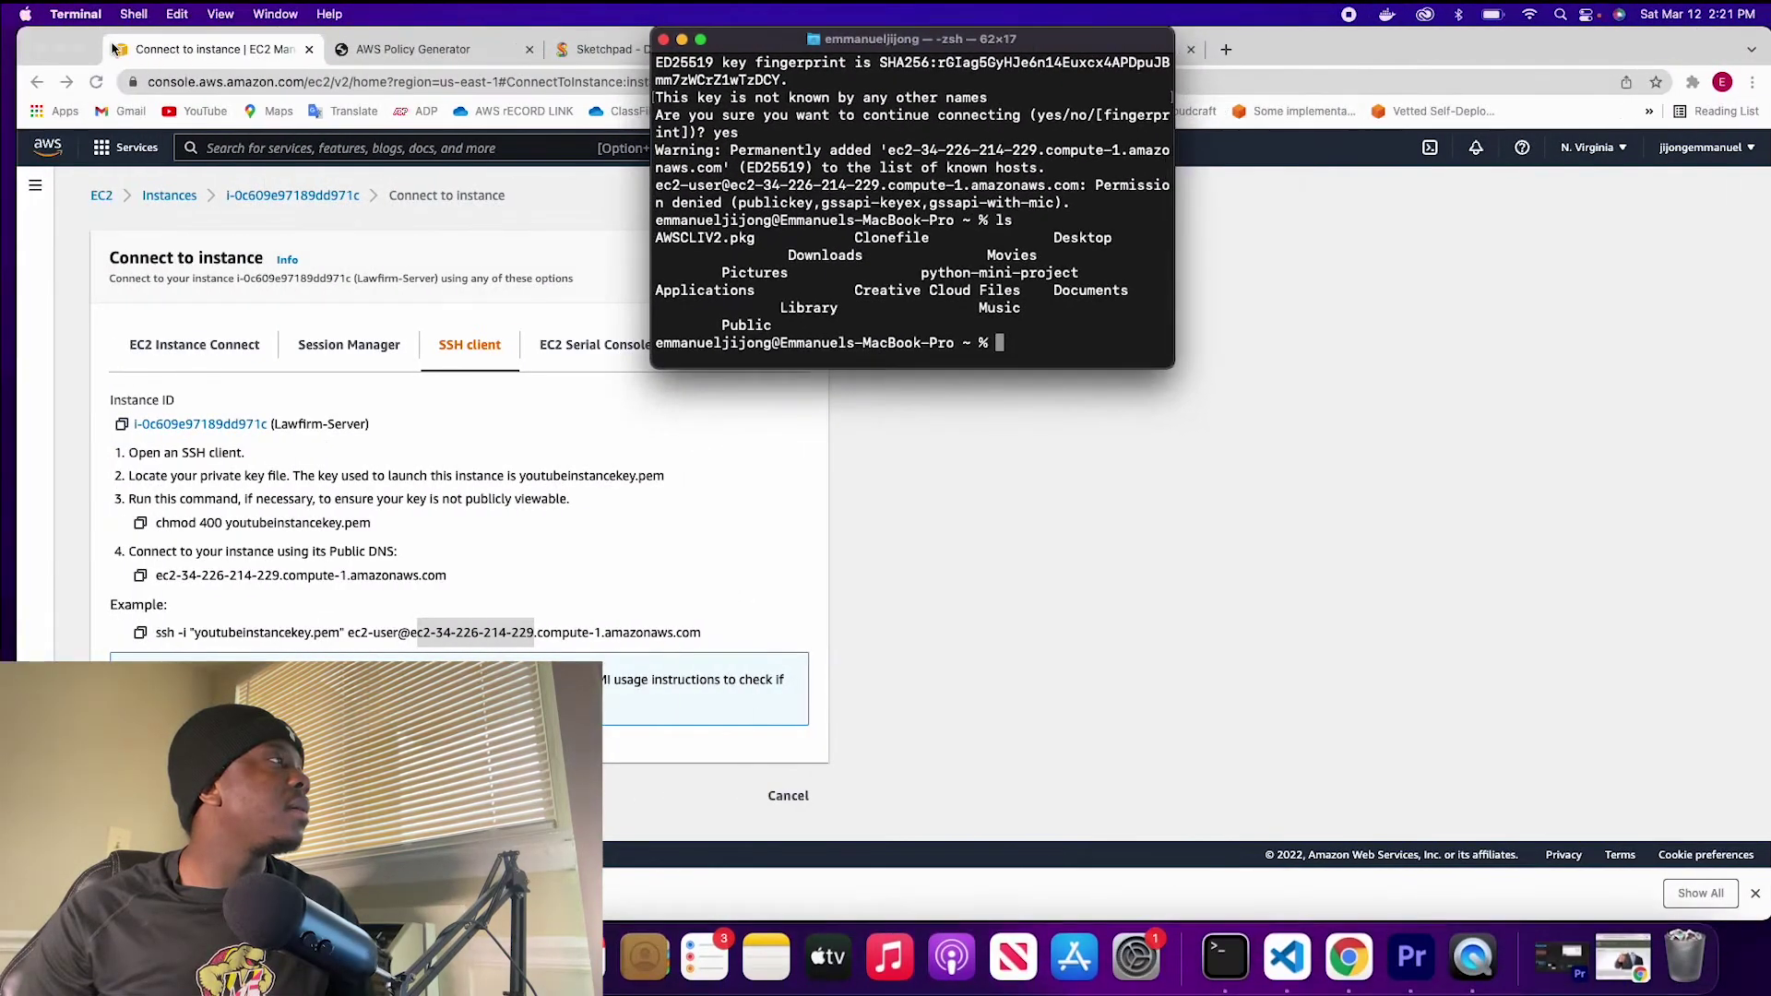
click(59, 48)
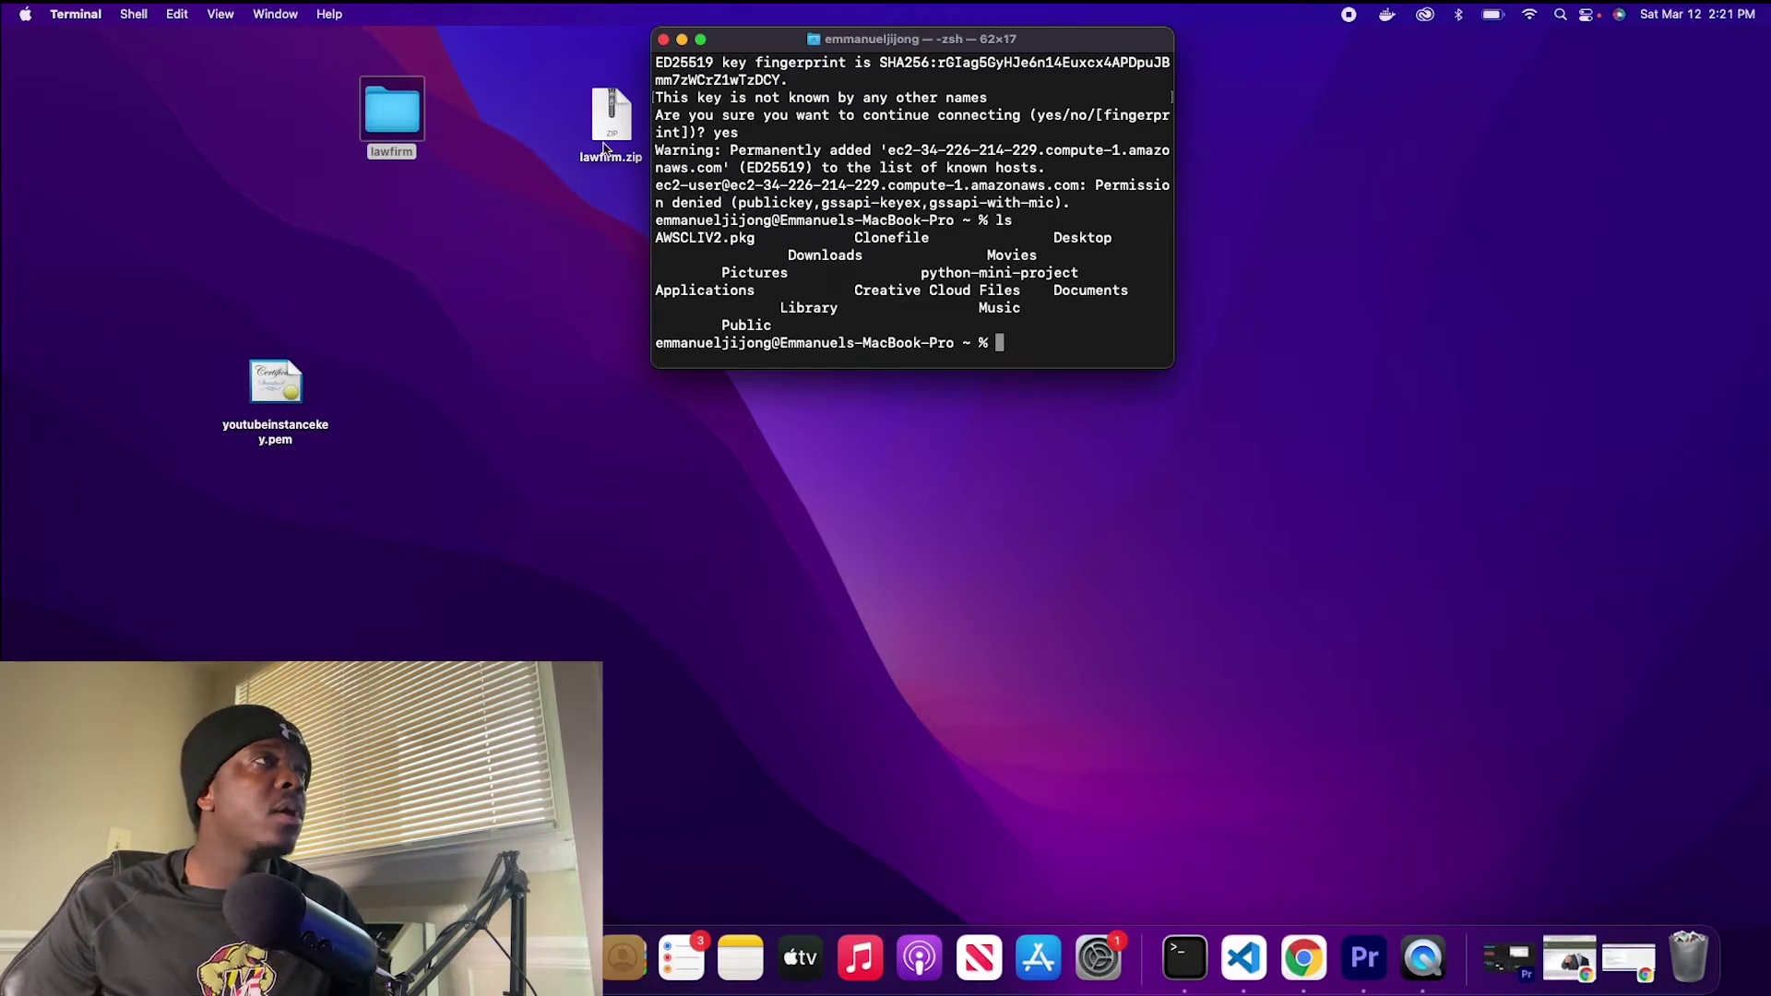
click(700, 41)
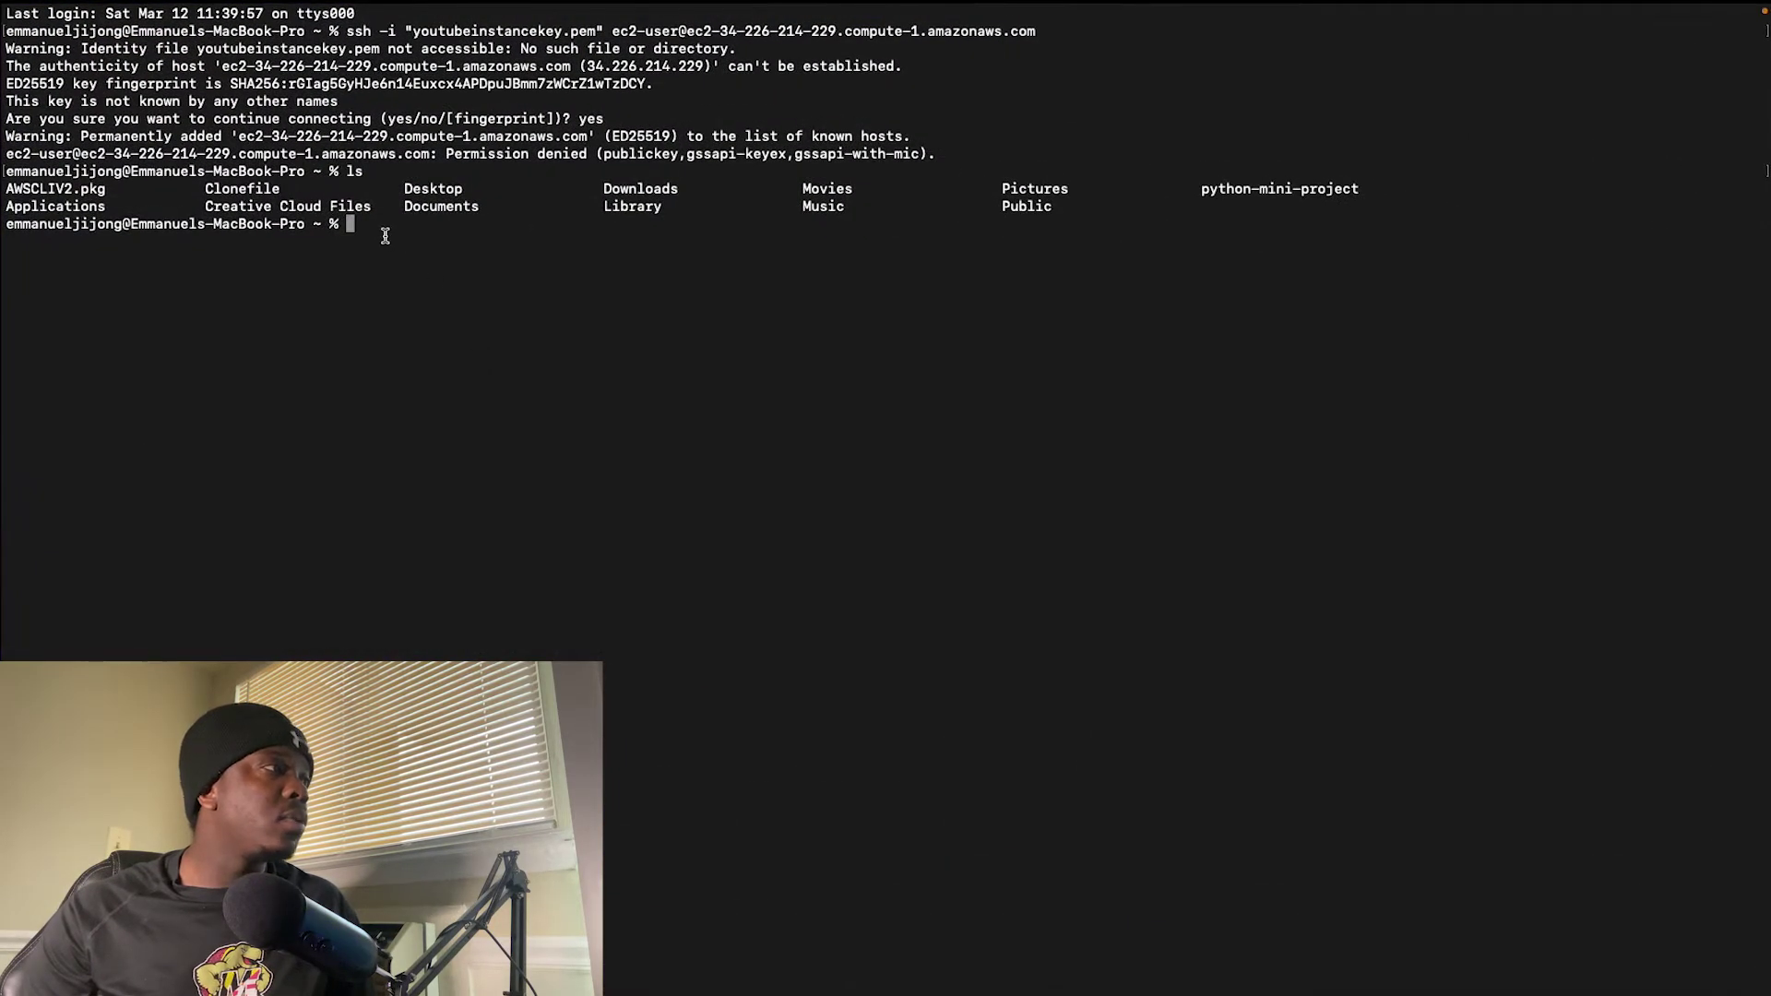
Step: Change to the desktop directory and connect to the instance with the copied ssh command using youtubeinstancekey.pem
text(cd )
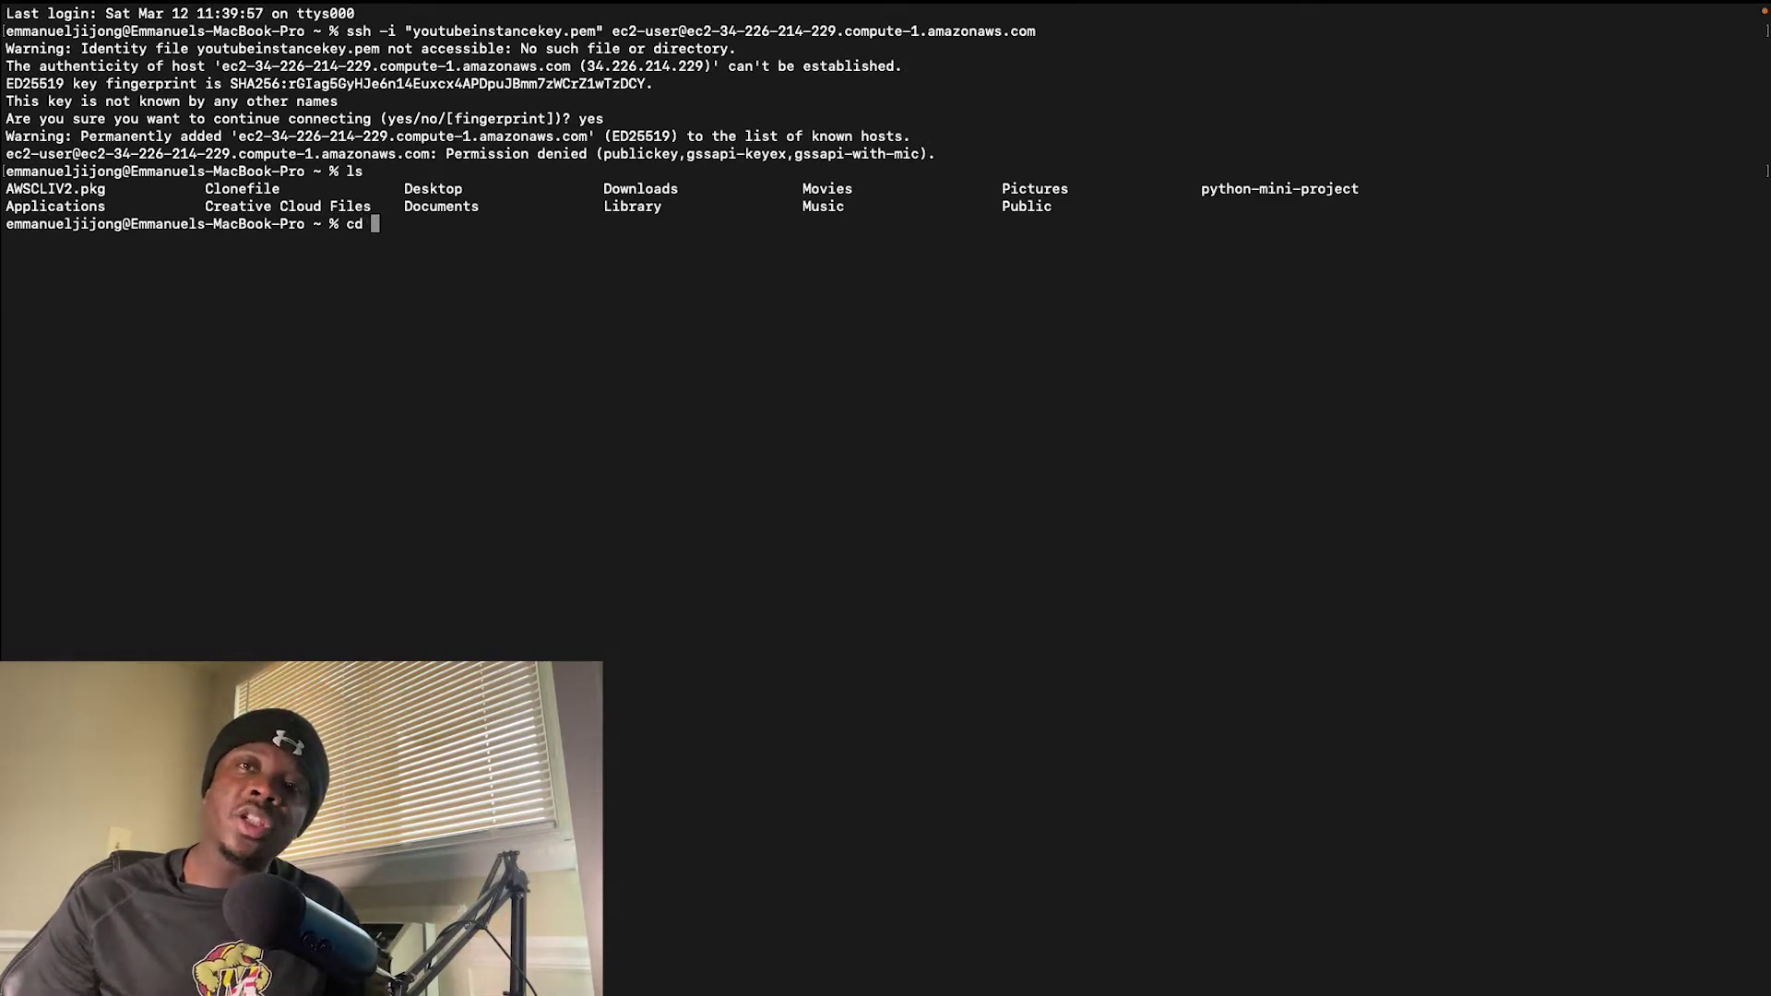
text(desktop)
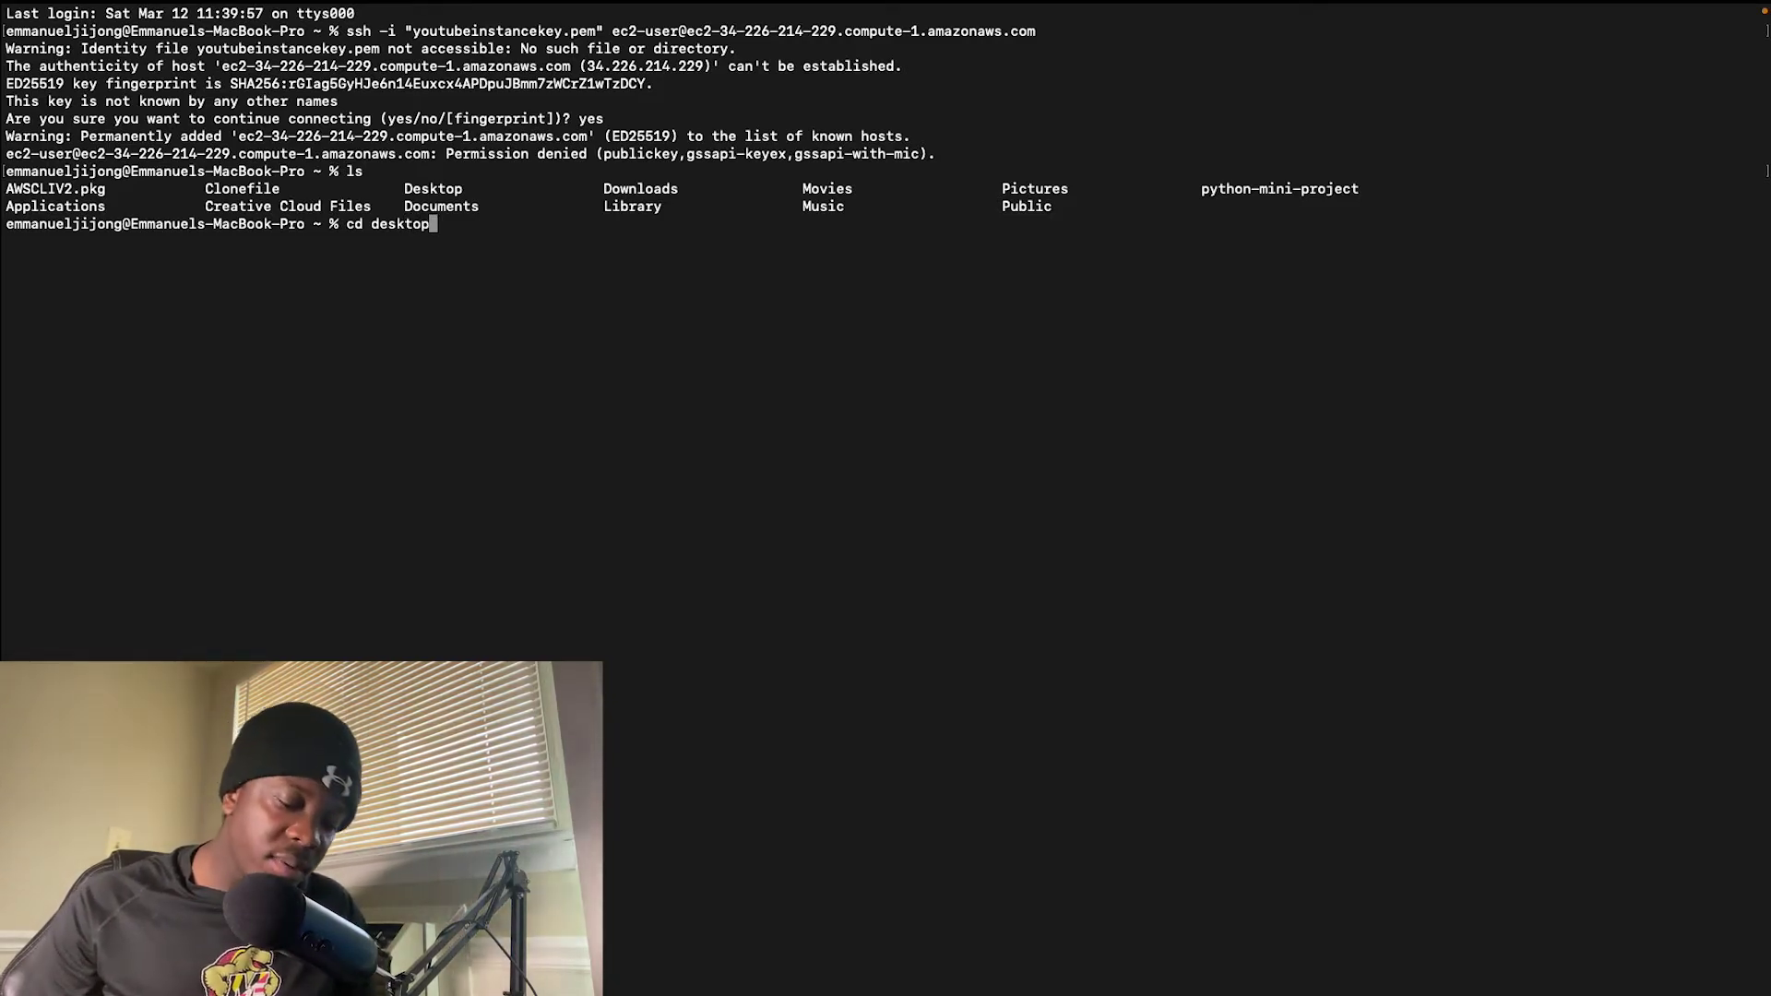
key(Return)
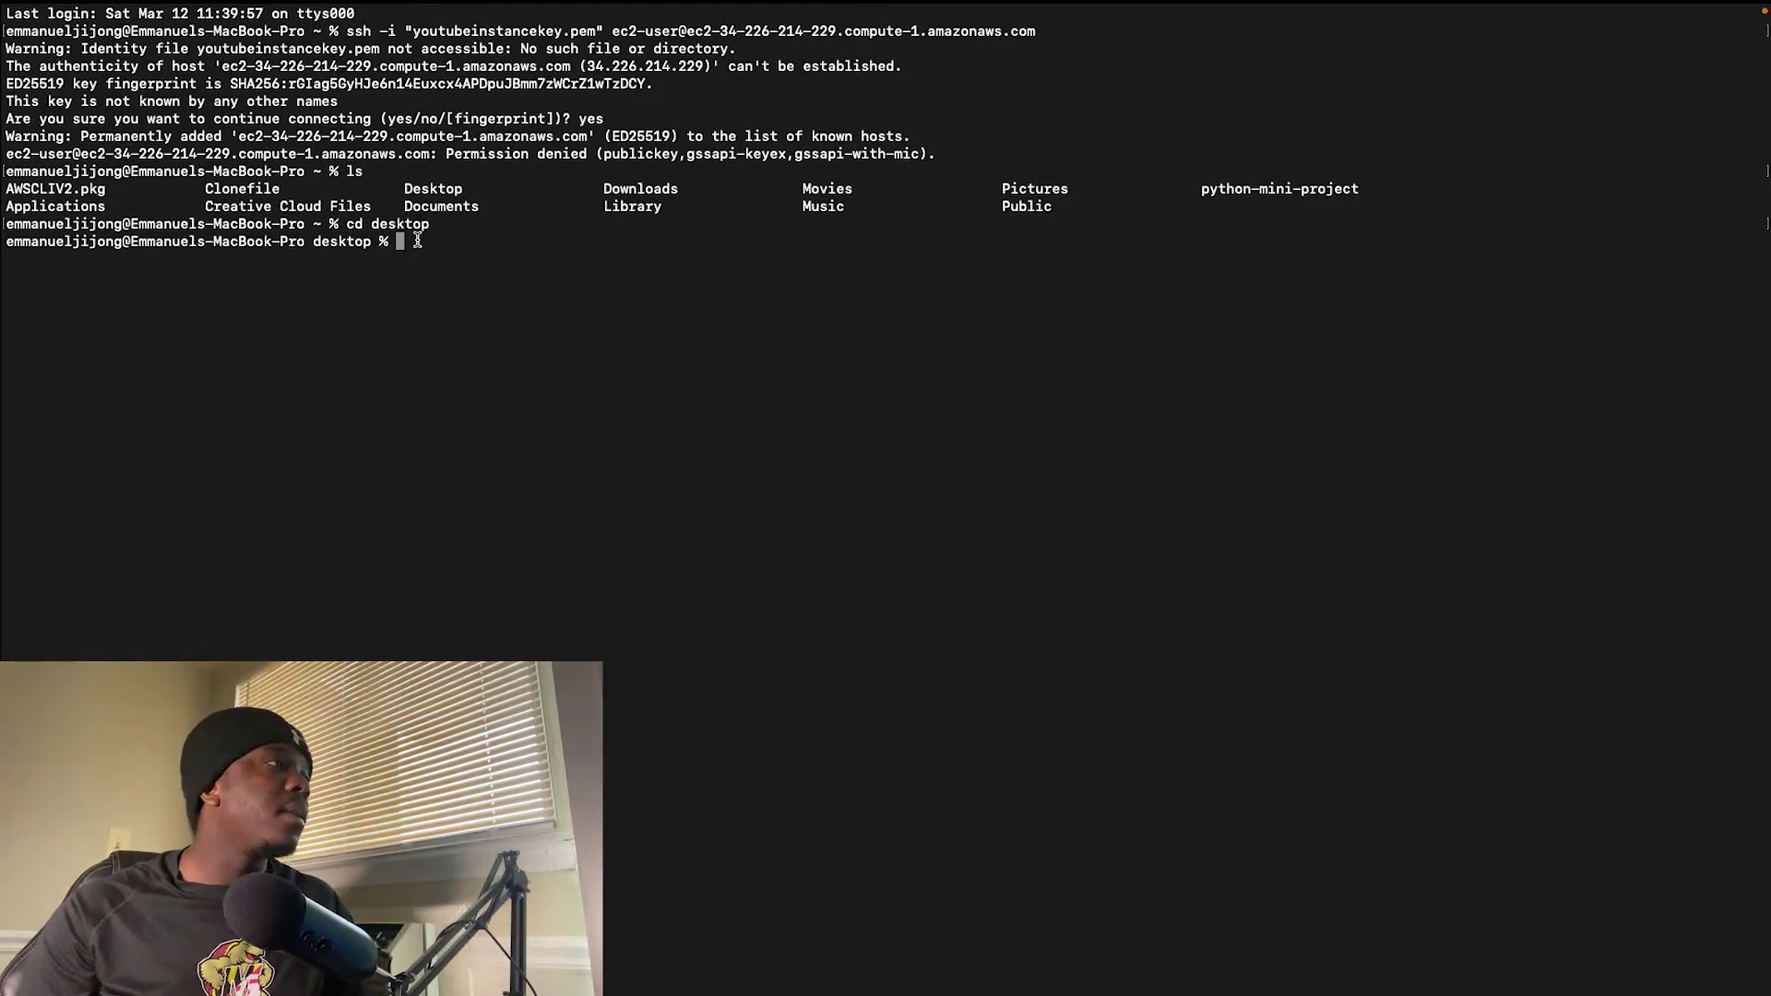
key(super+v)
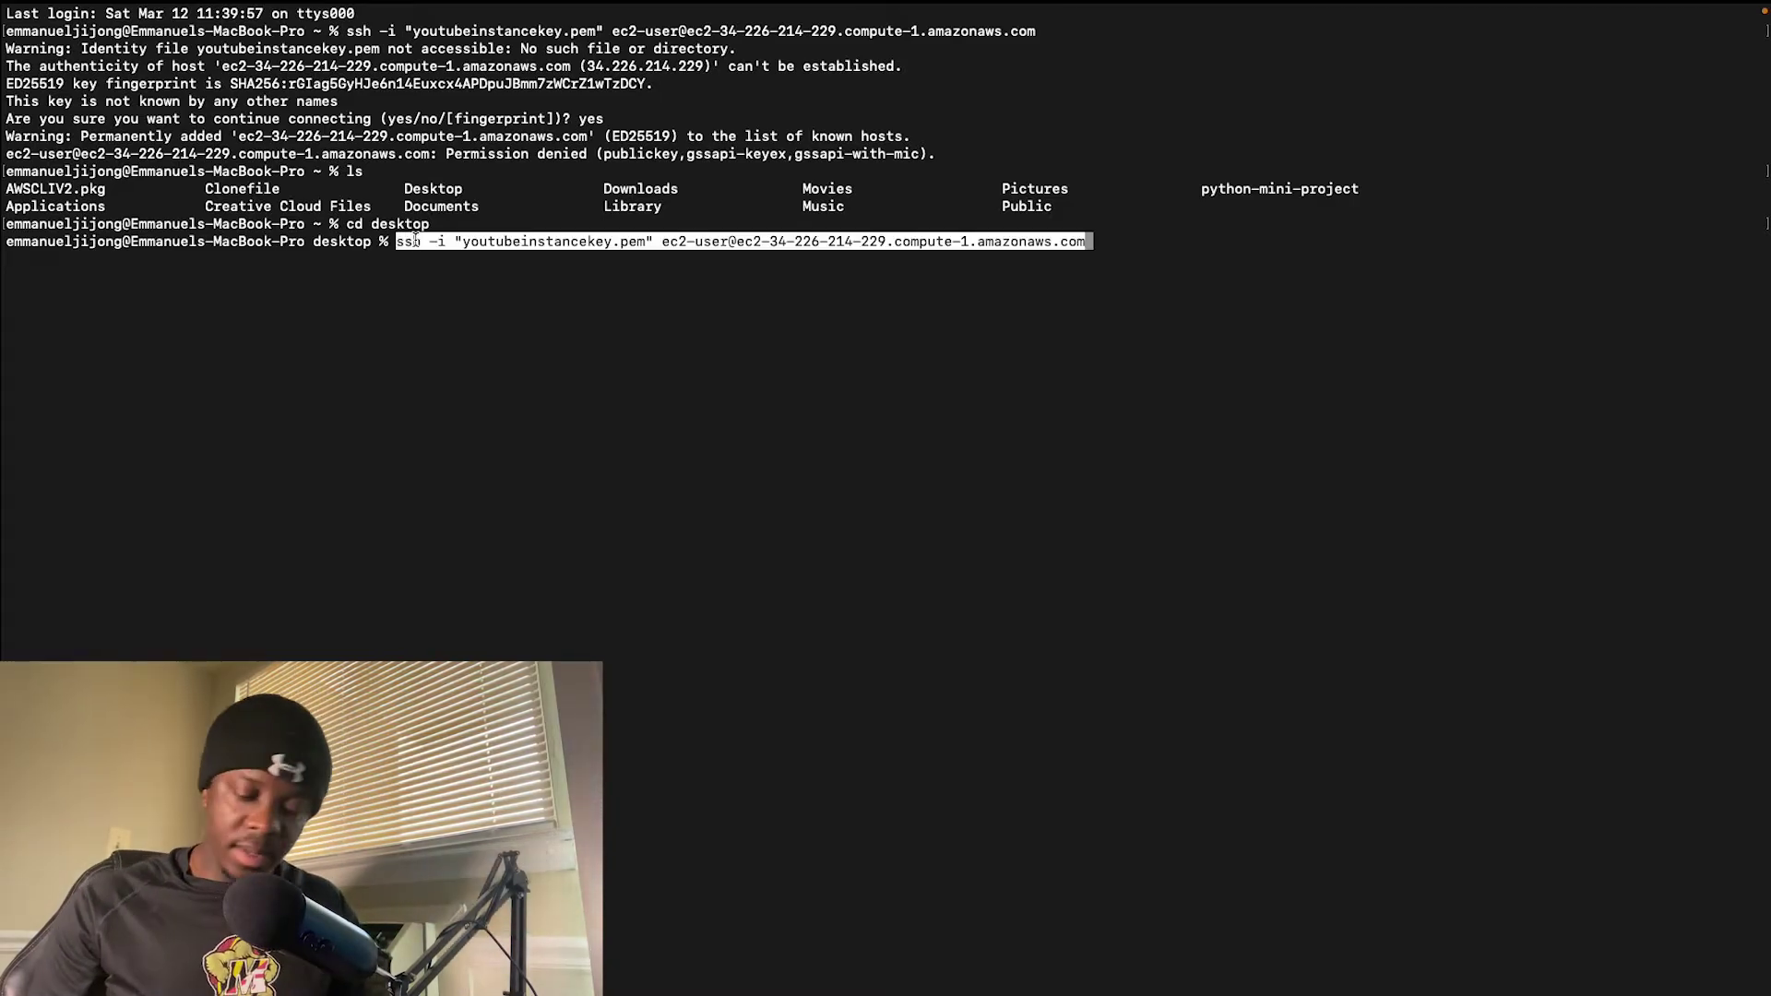
key(Return)
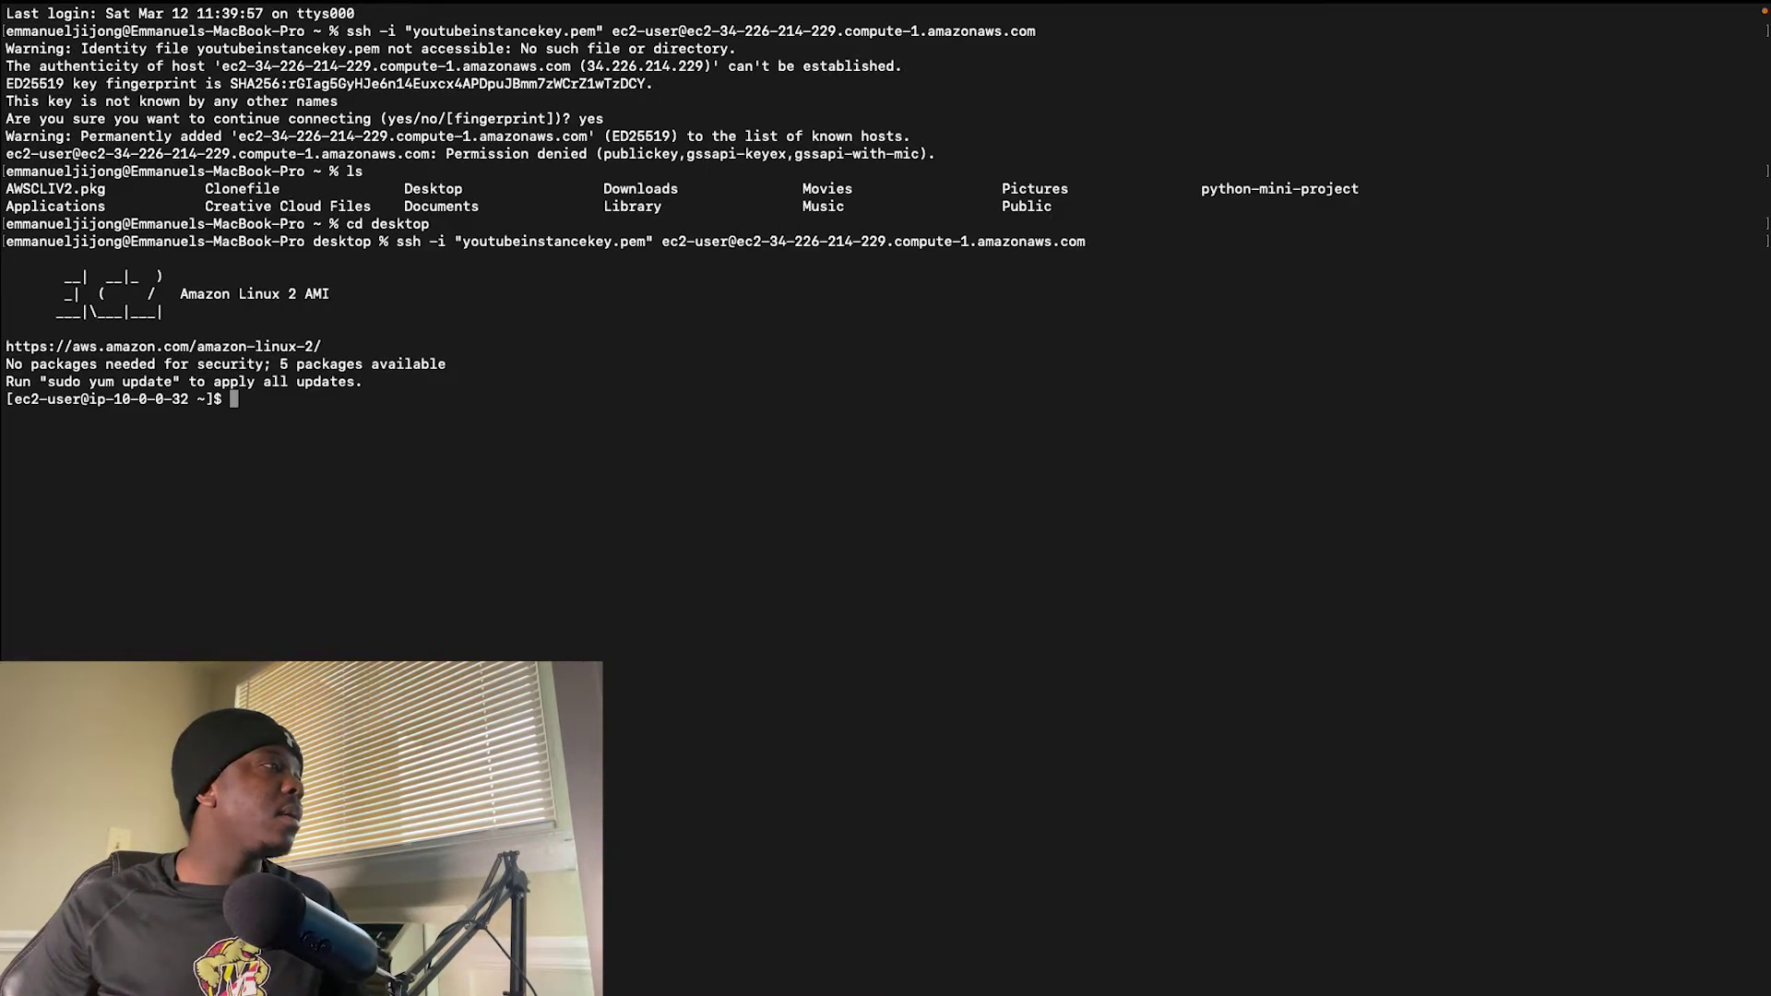
Step: Switch from ec2-user to the root user on the instance with sudo su
drag(286, 417, 4, 12)
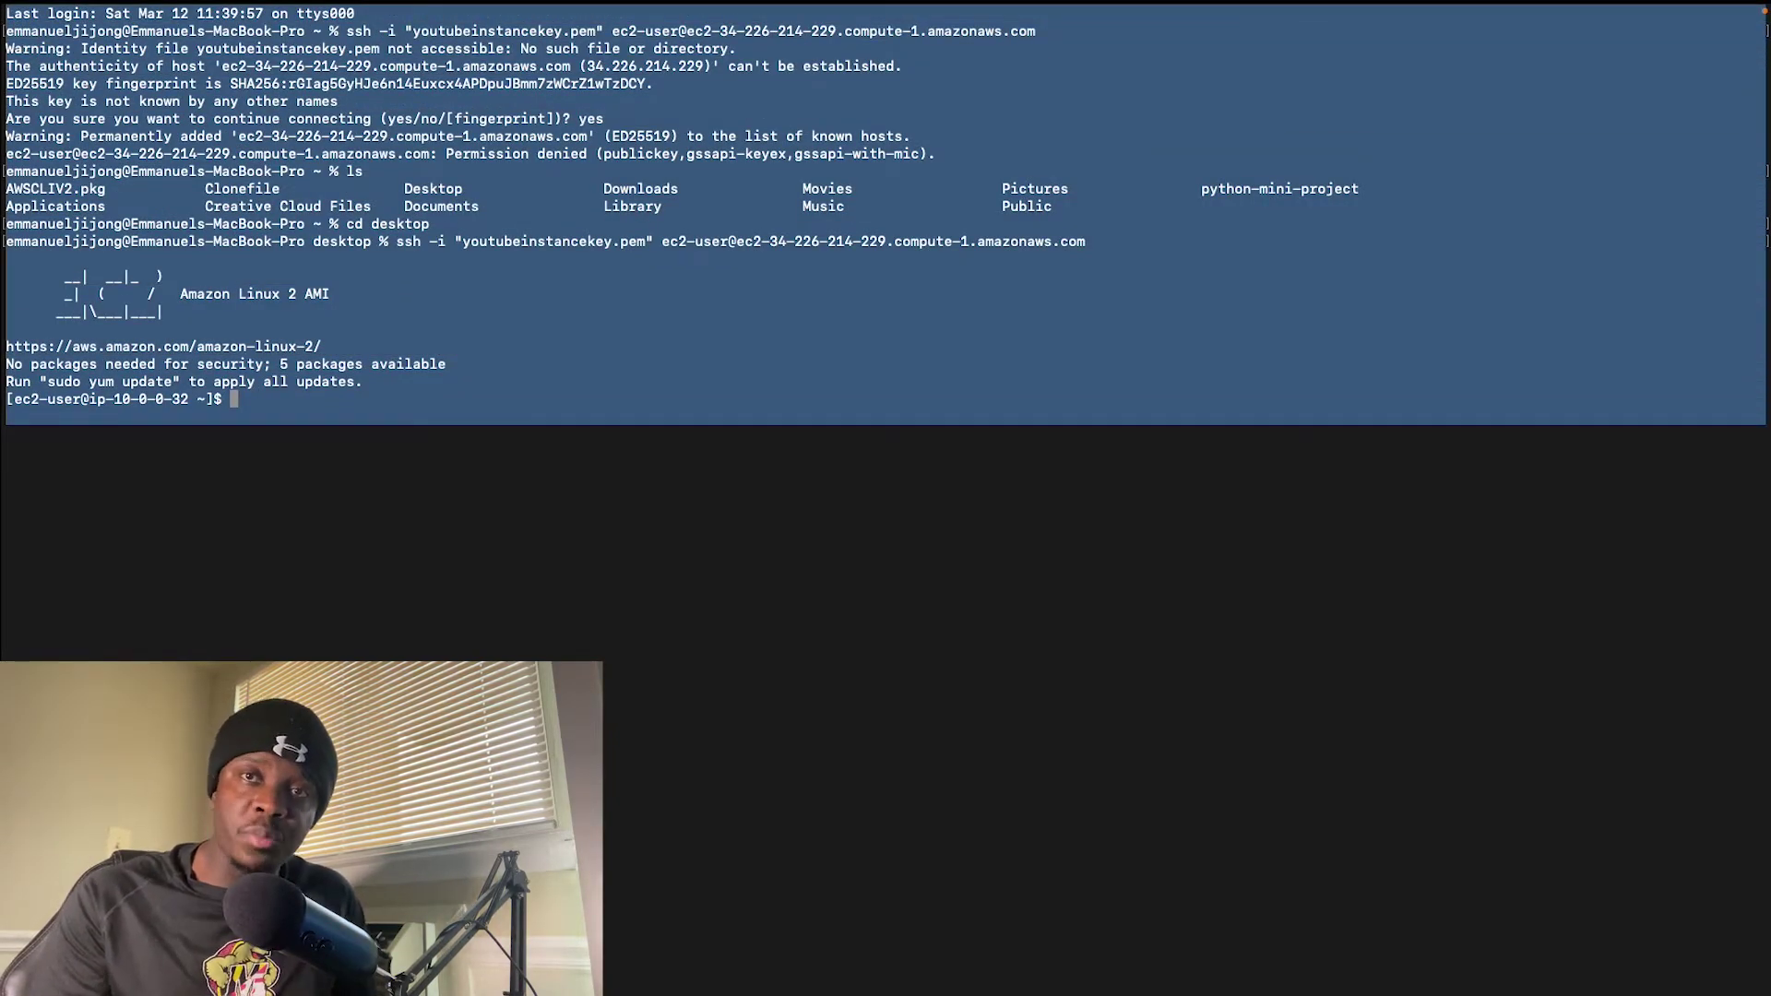
click(261, 407)
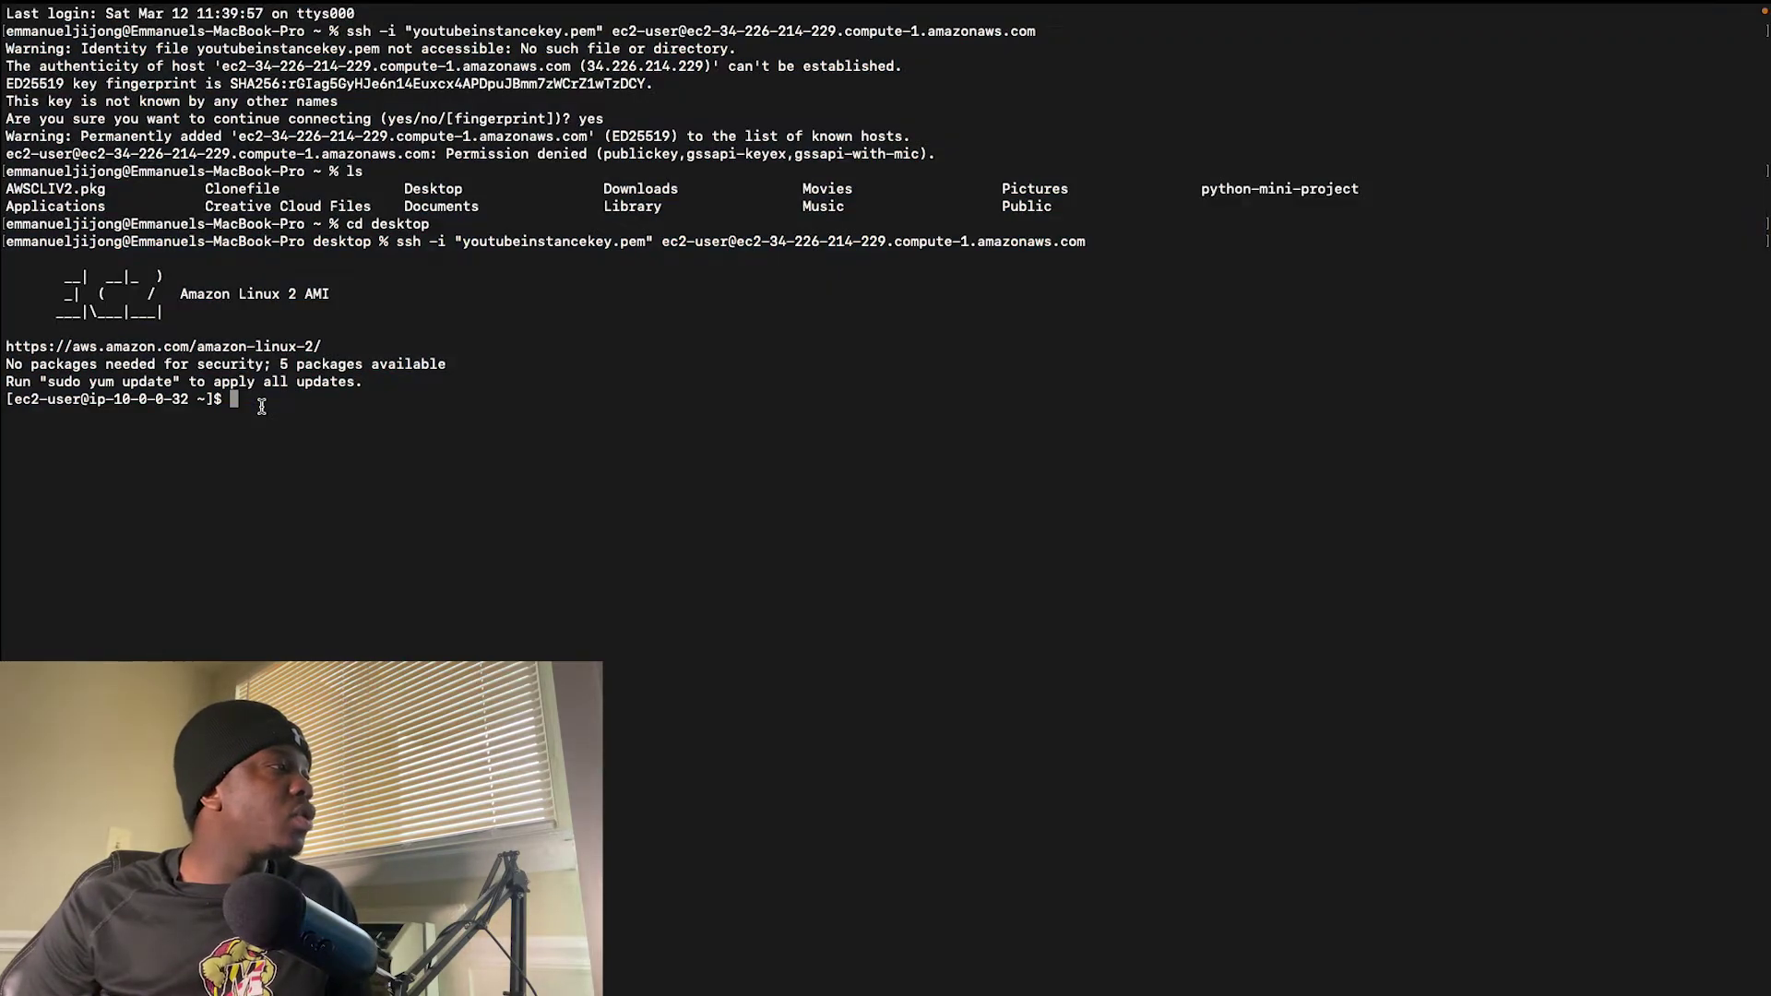
drag(80, 399, 63, 399)
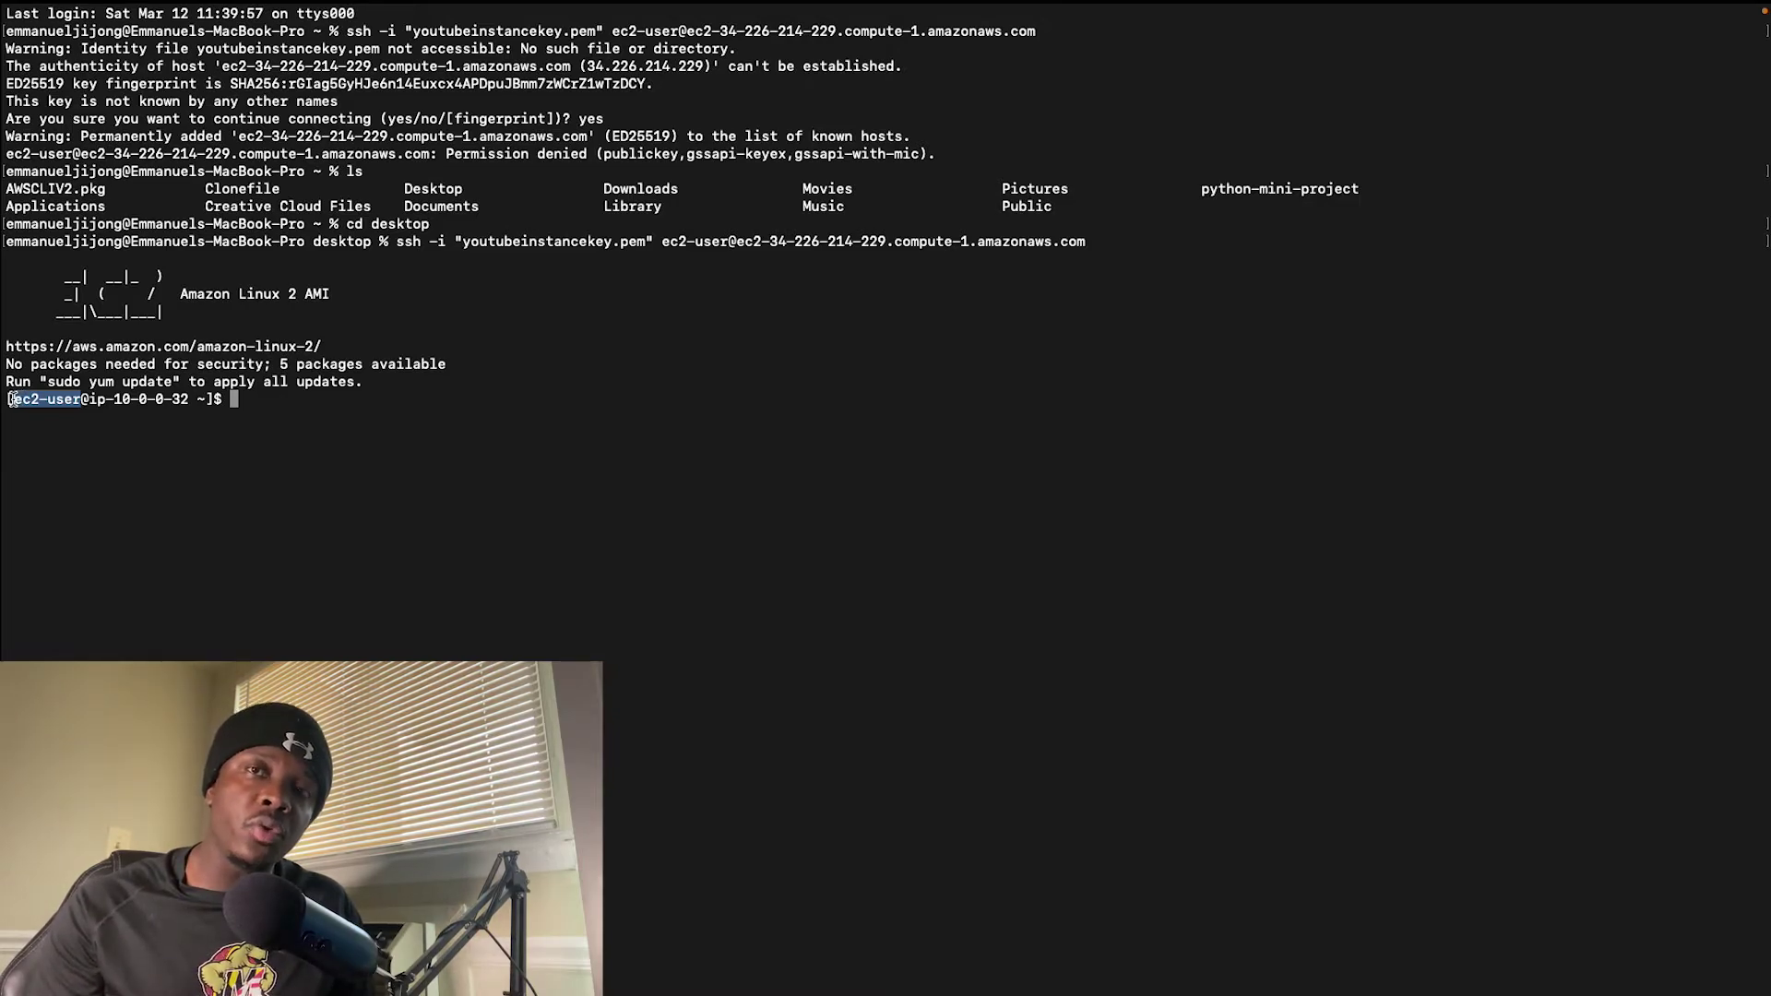
text(s)
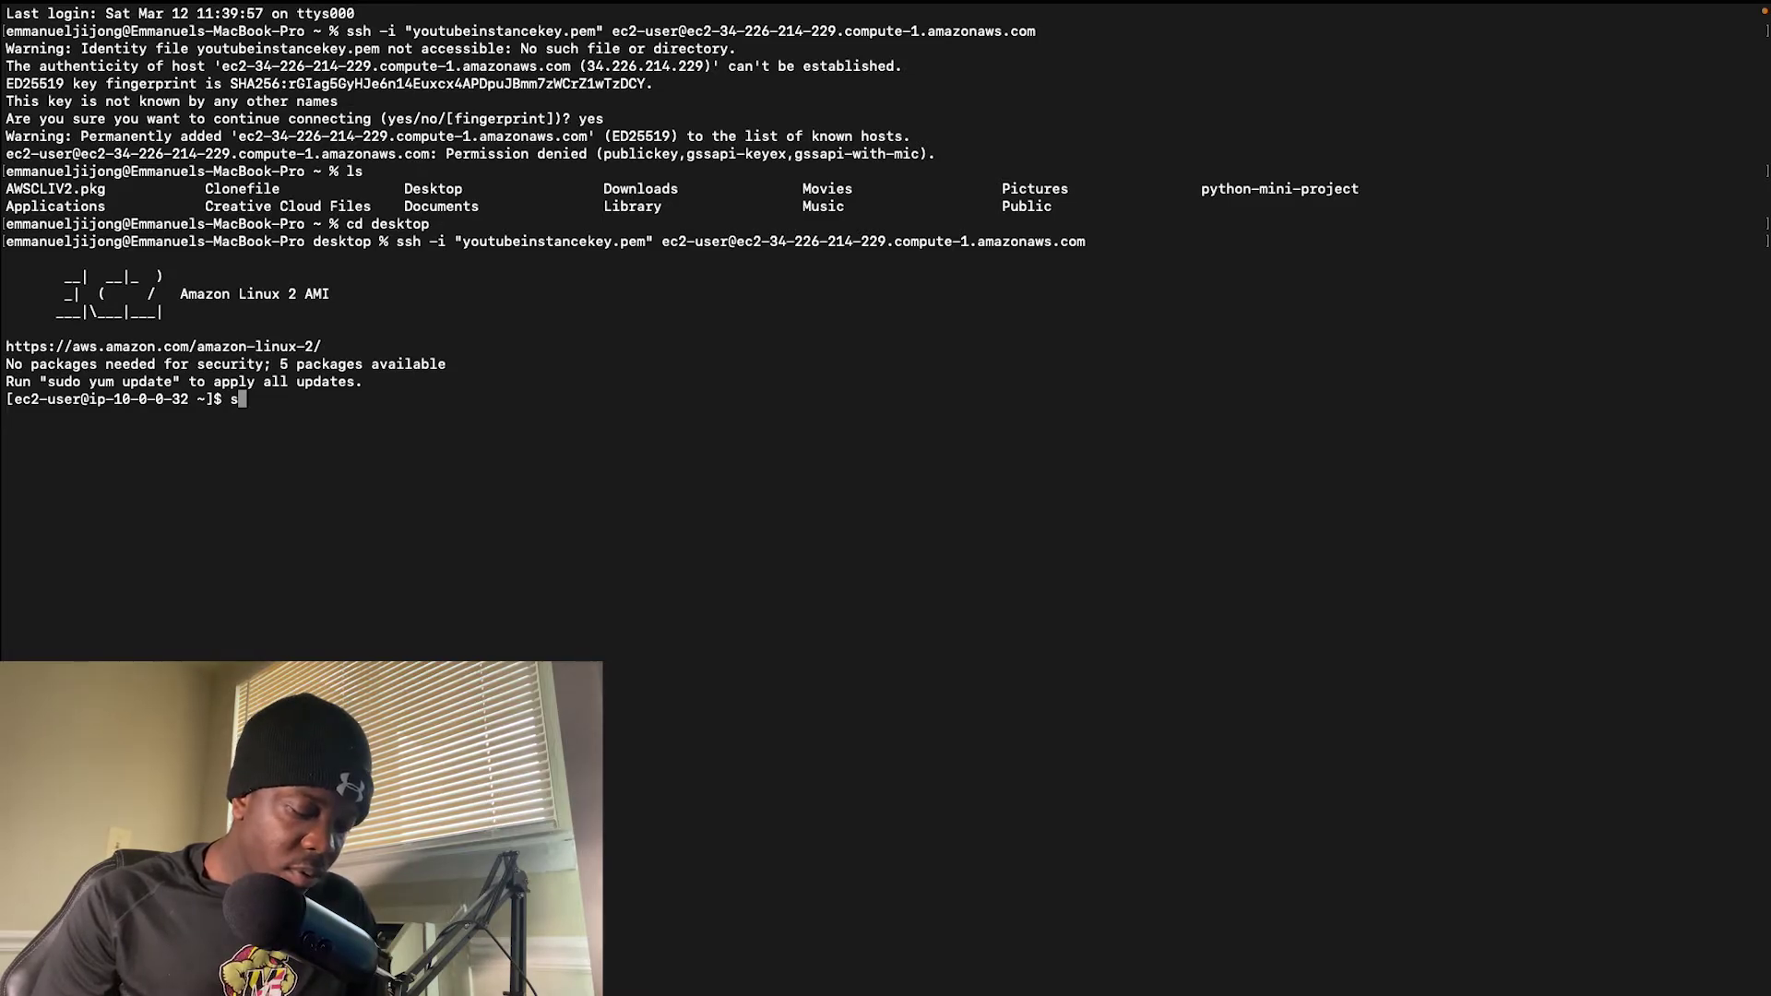
text(udo su)
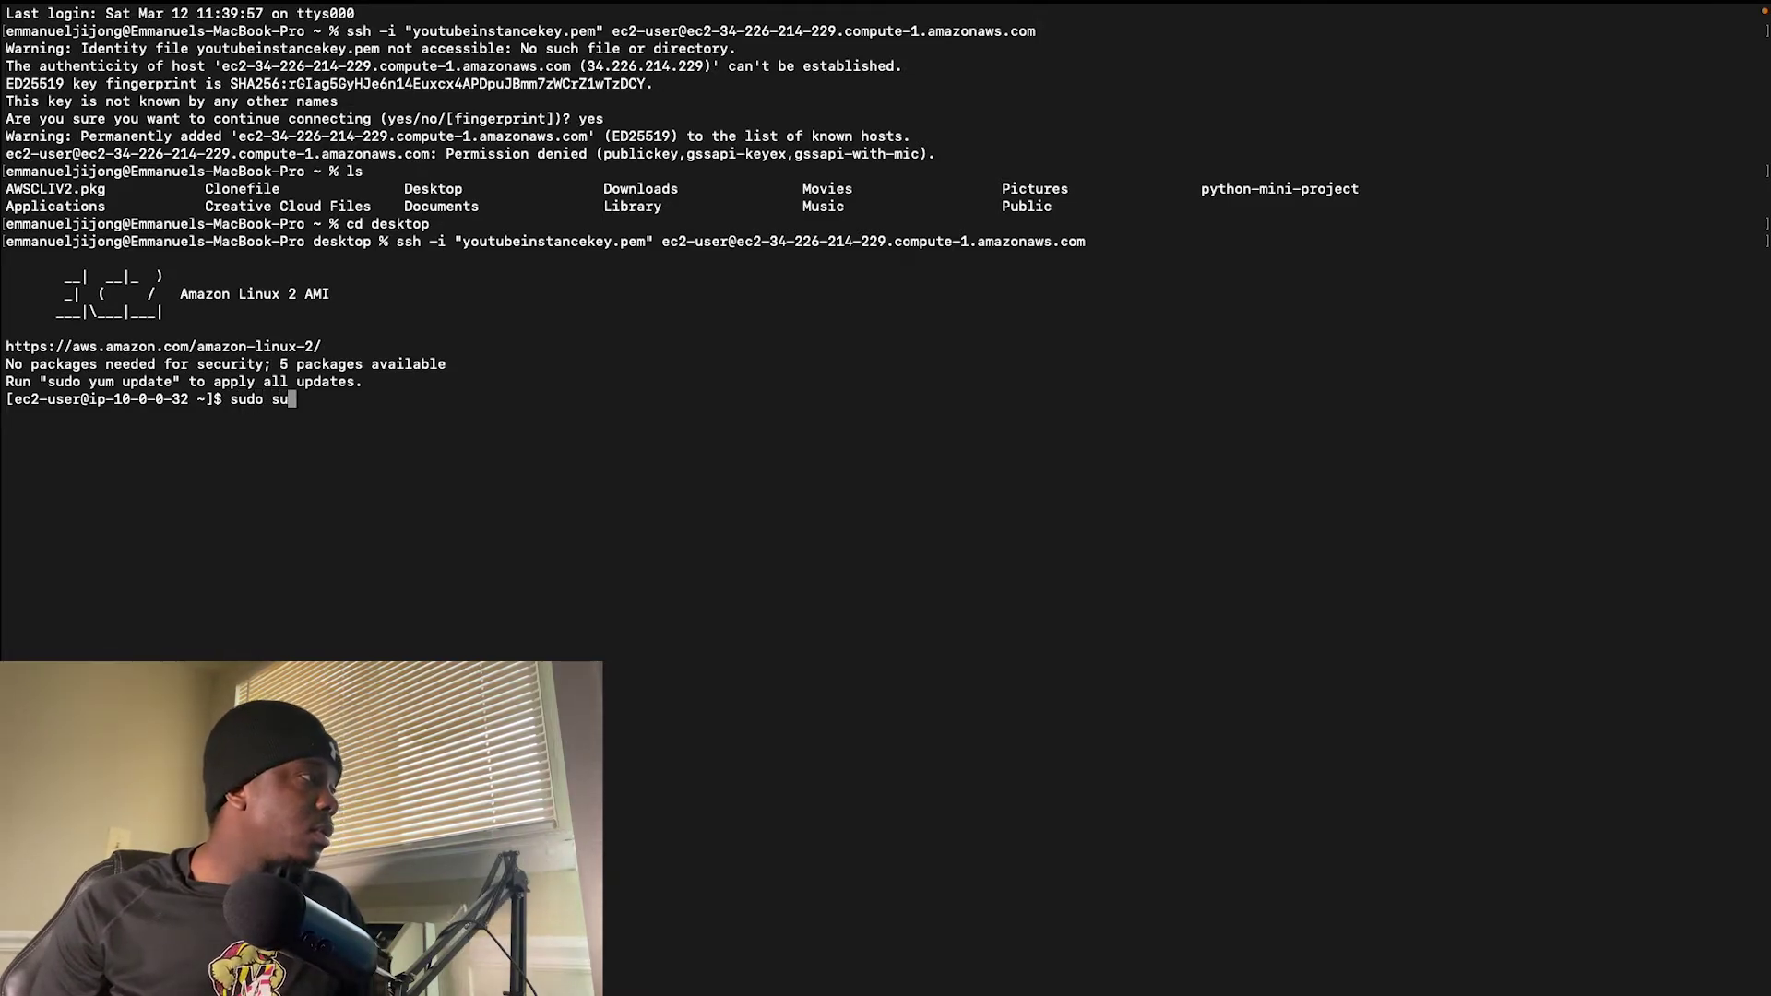
key(Return)
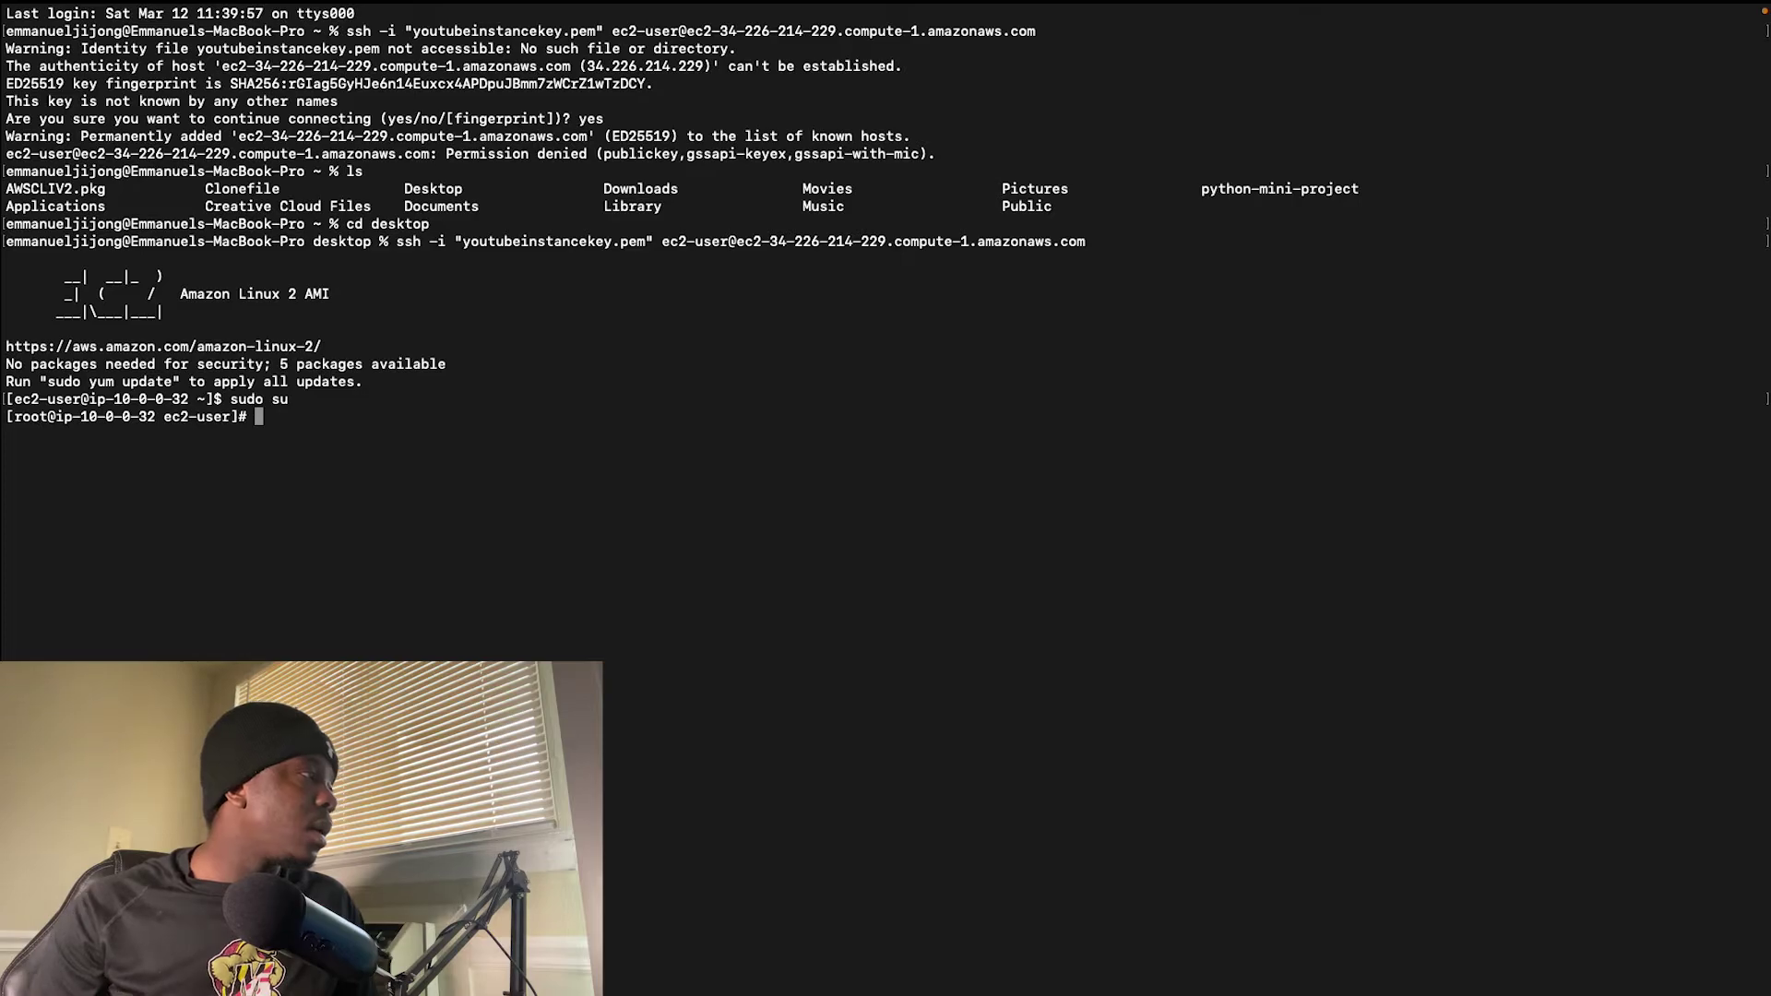
drag(48, 416, 8, 416)
click(269, 422)
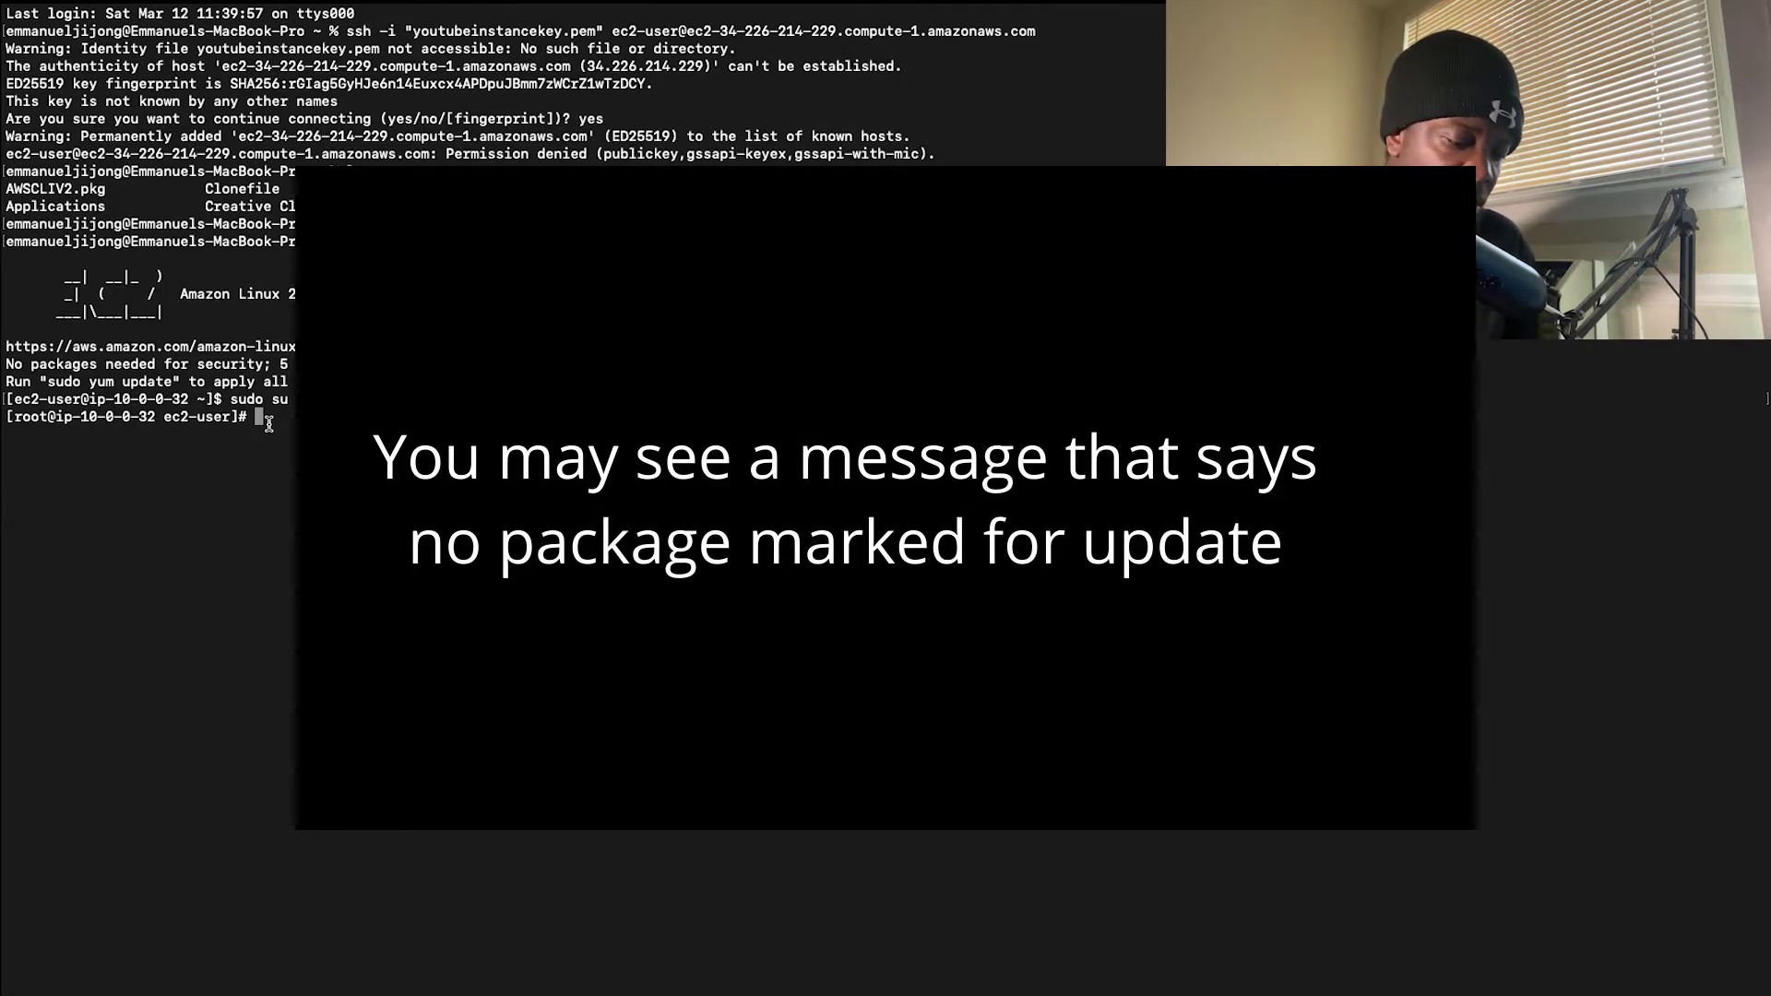
Step: Update the instance's packages with sudo yum update, answer yes to the download, and clear the terminal output
text(sudo yum )
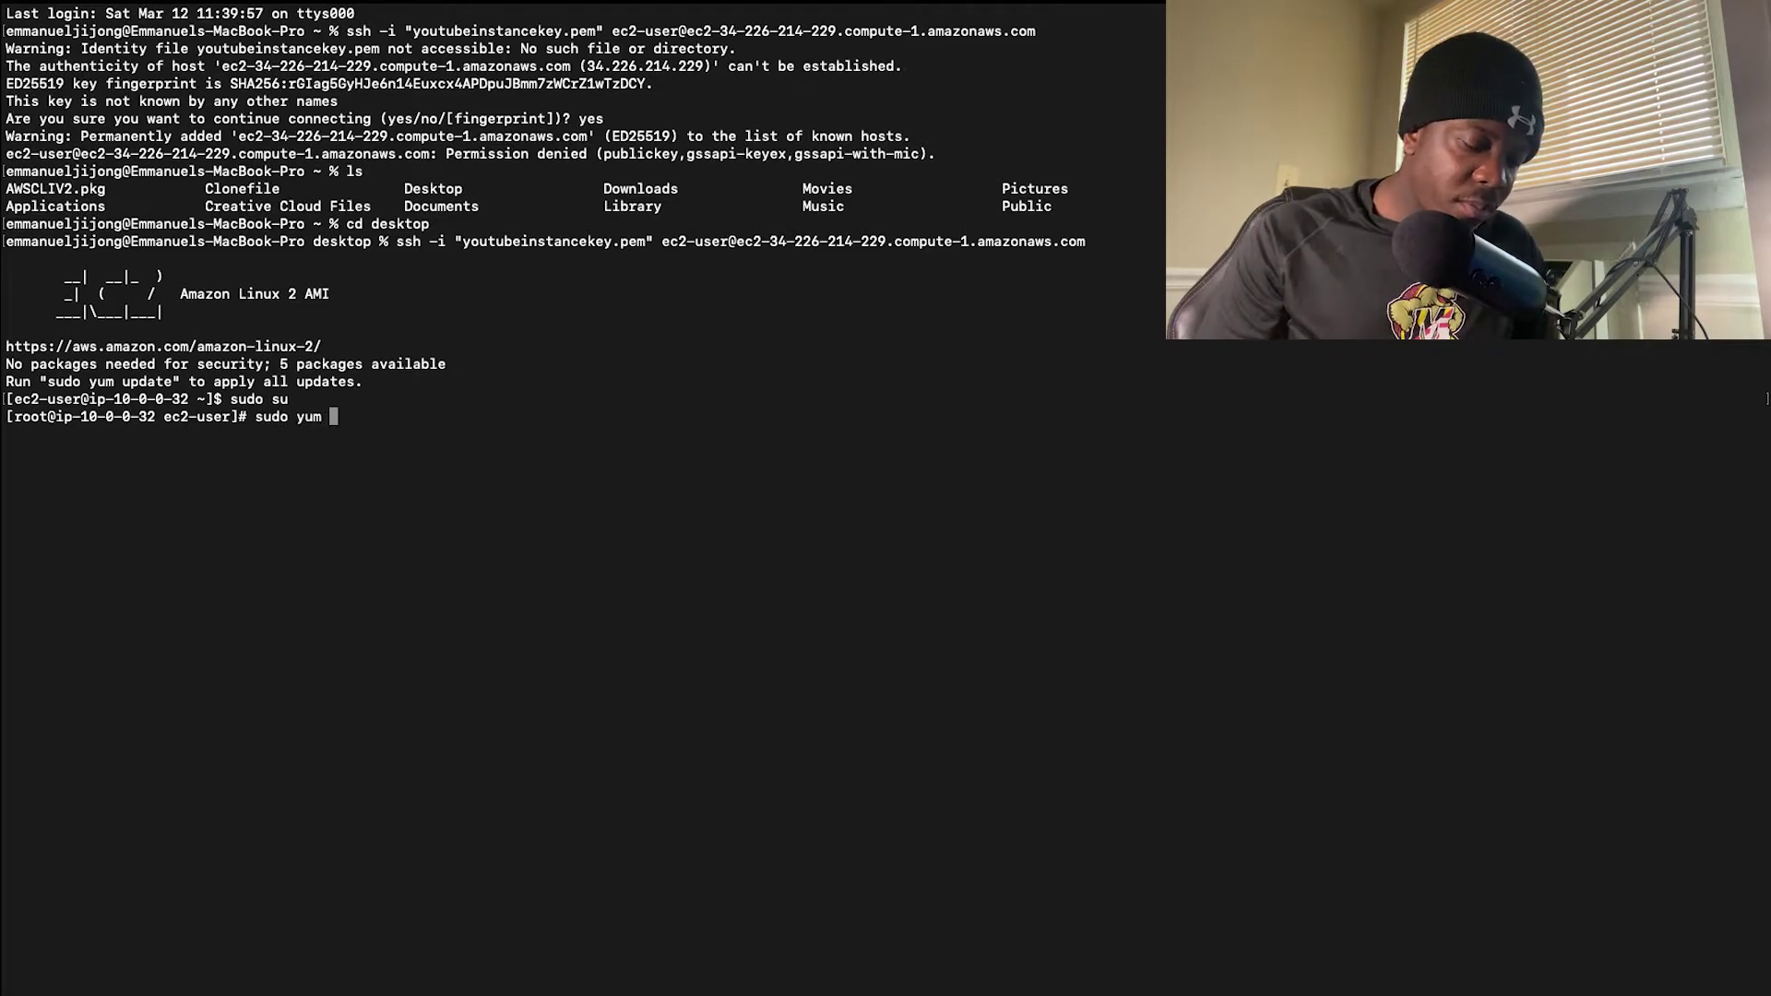
text(update)
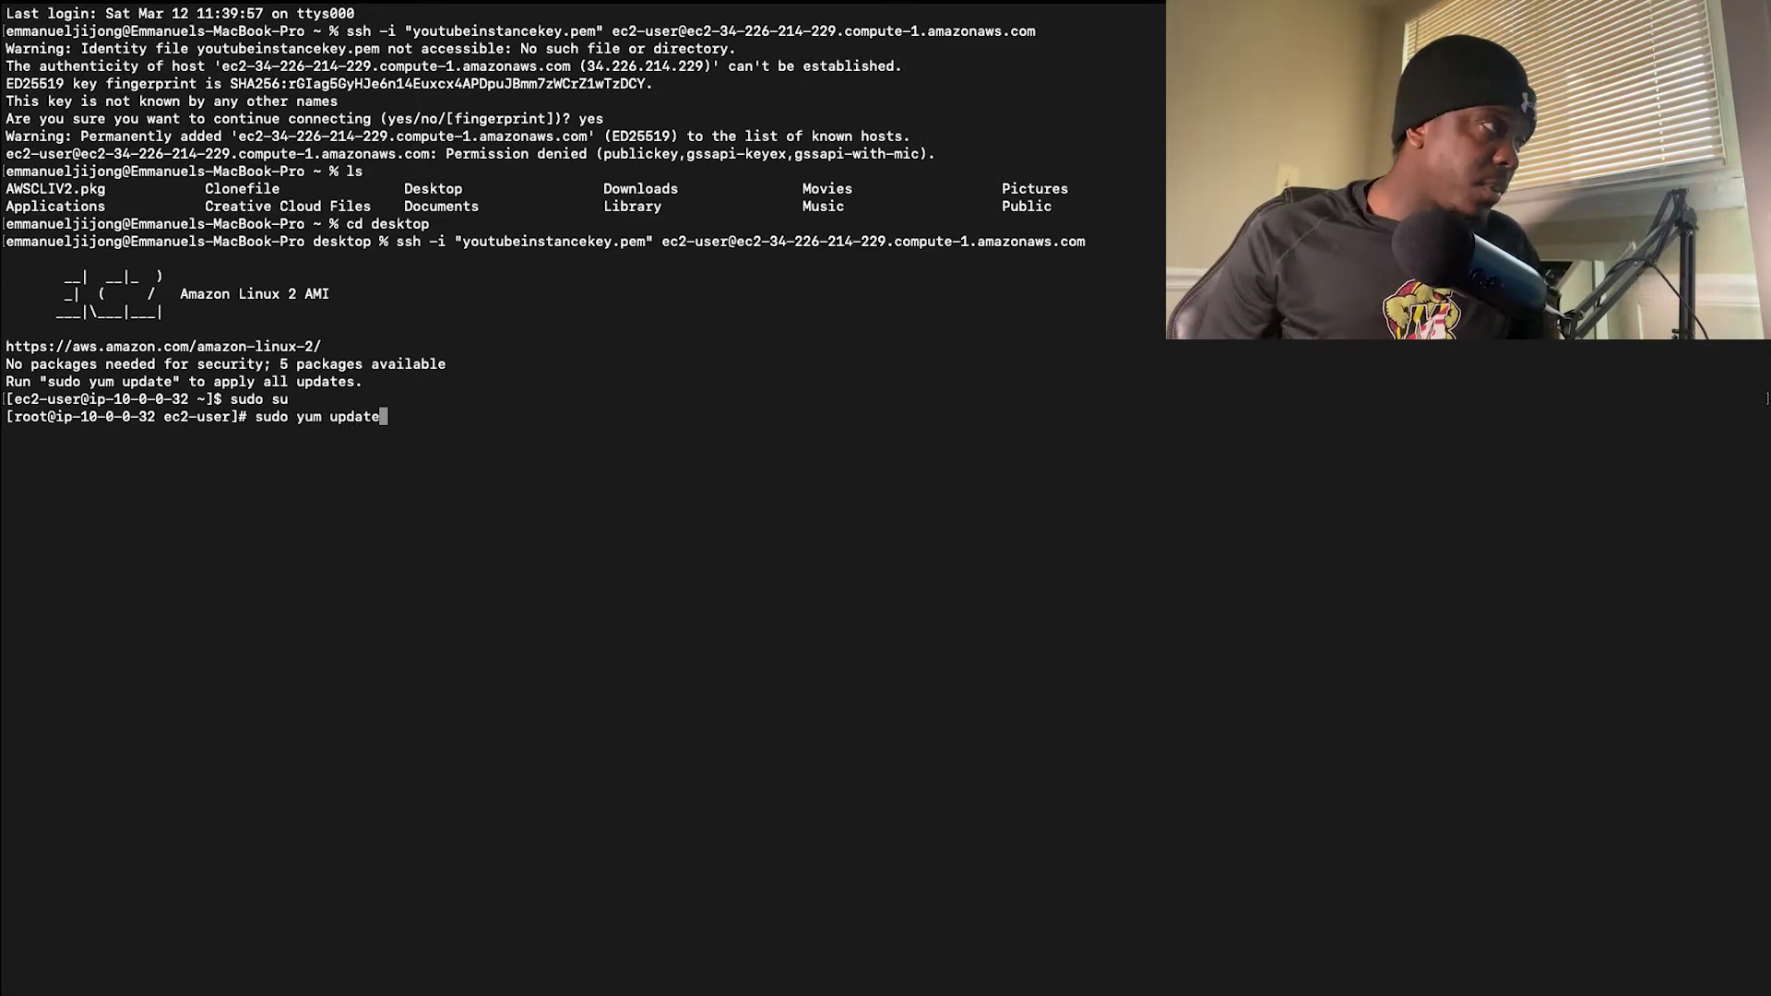
key(Return)
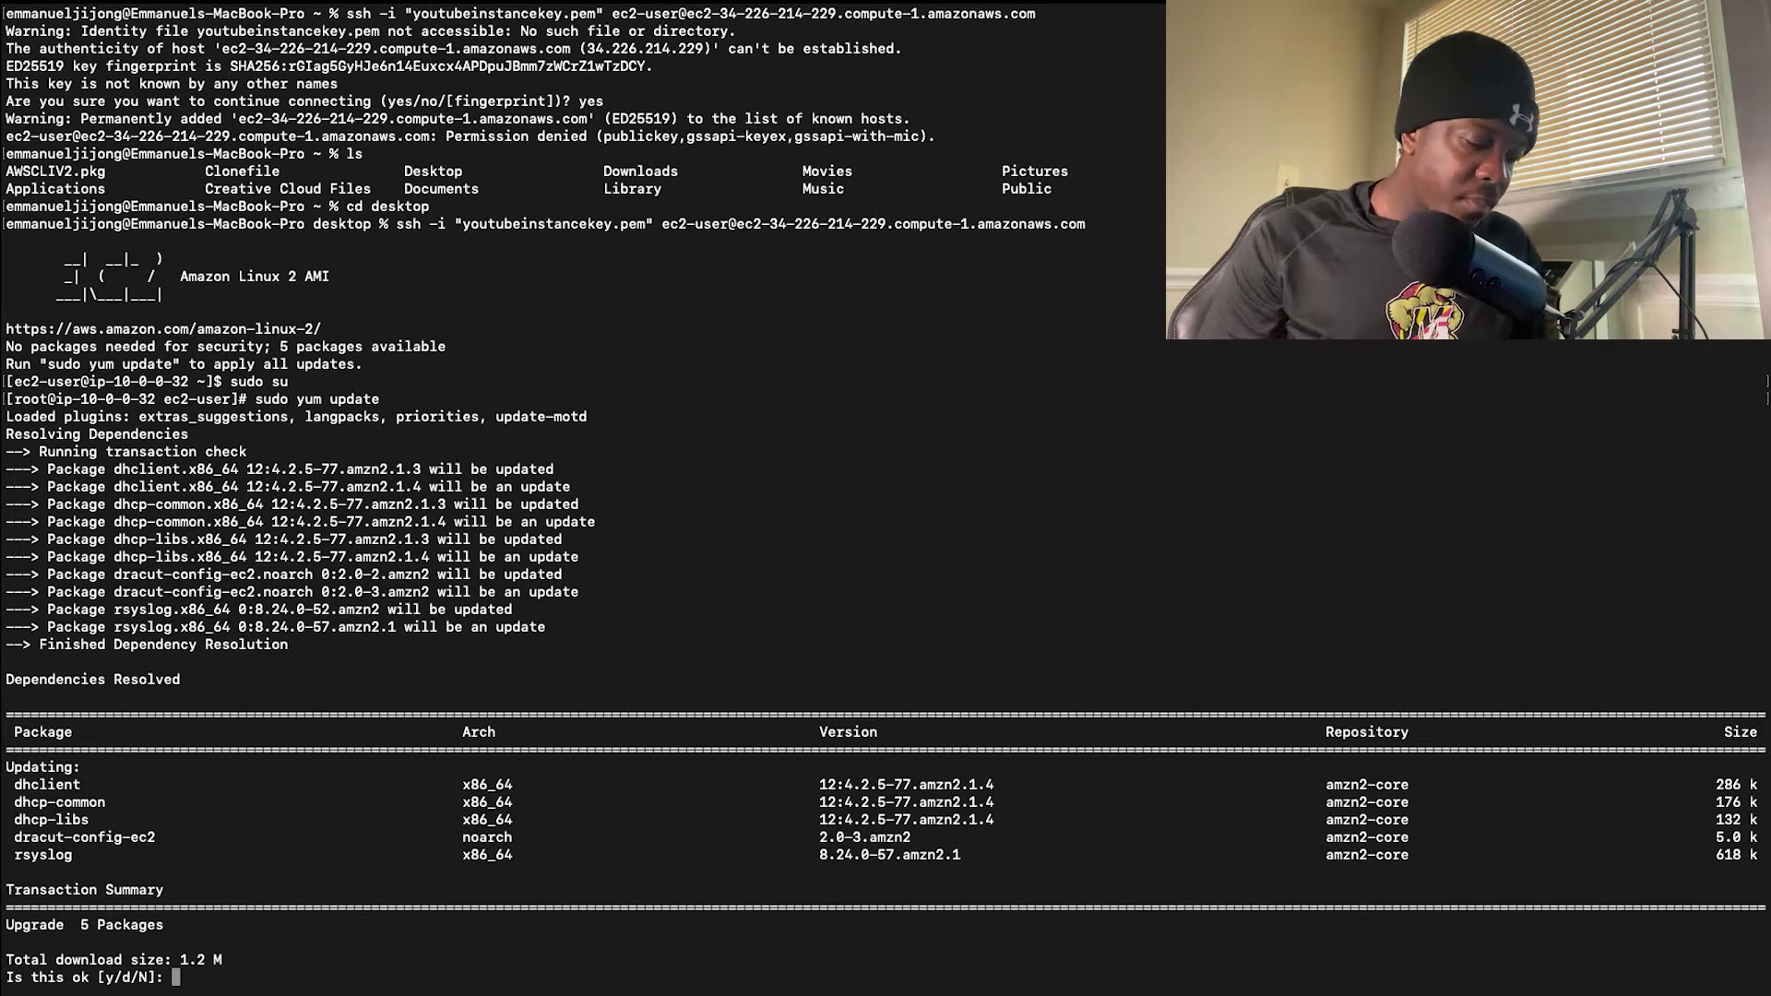
text(yes)
key(Return)
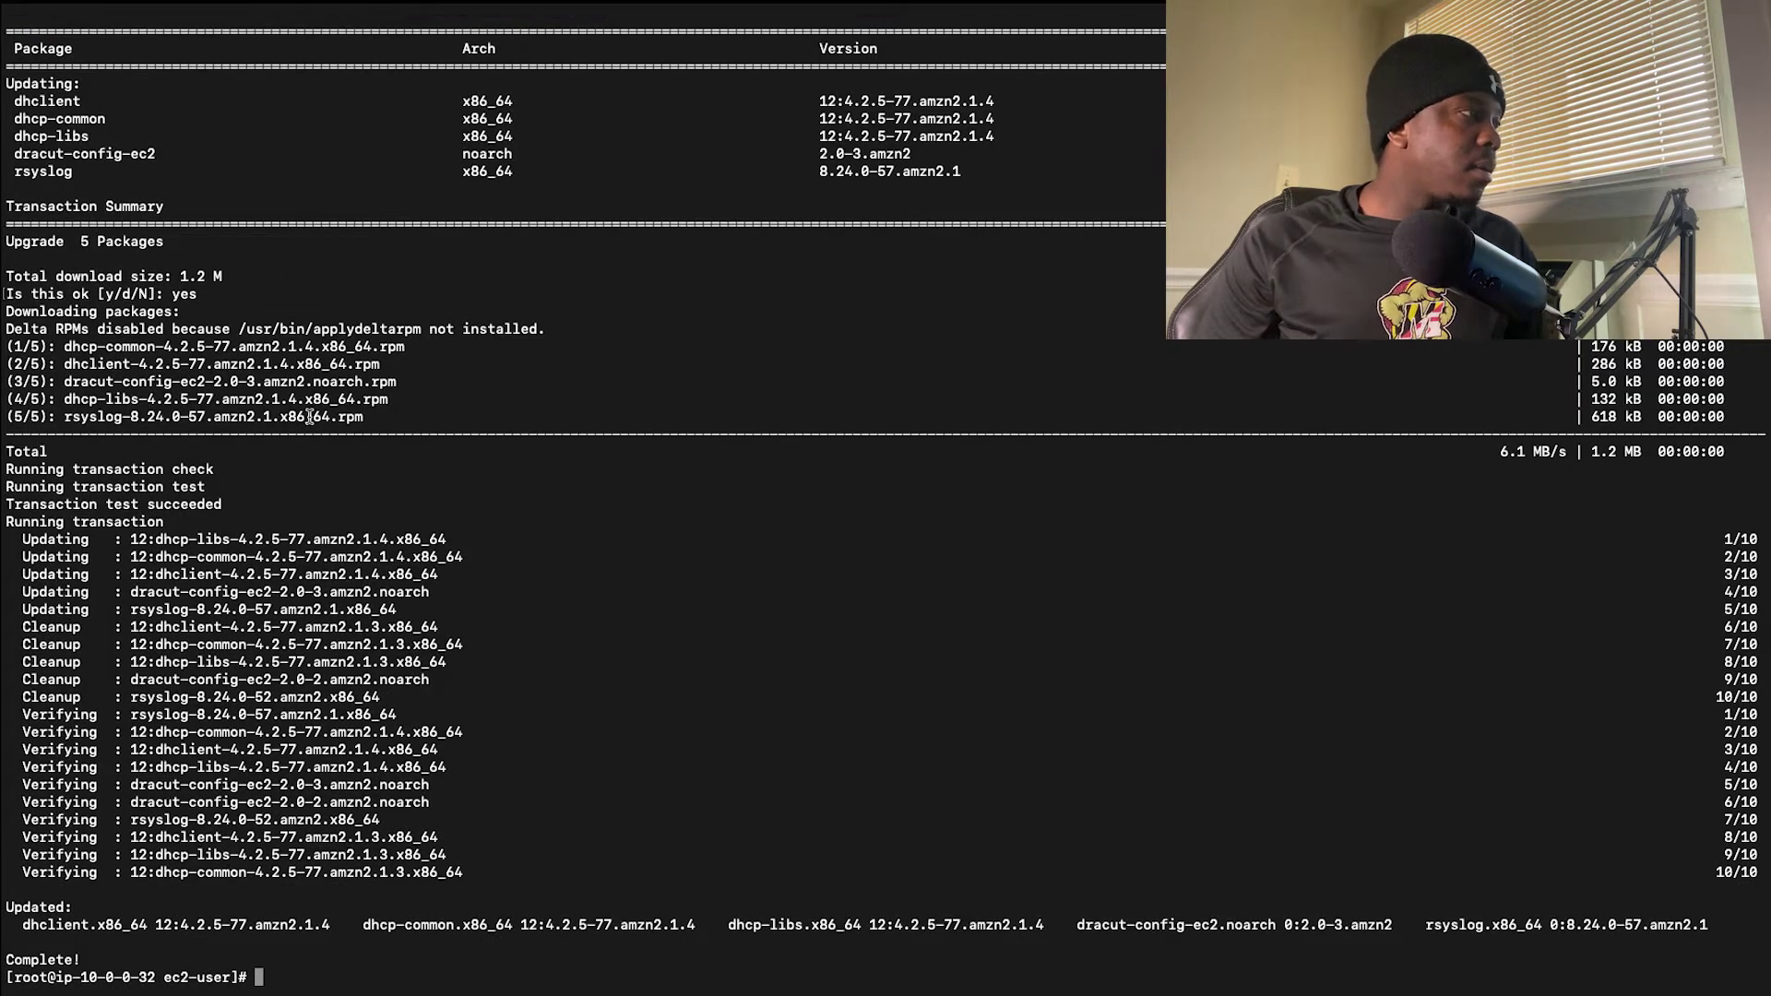
text(clear)
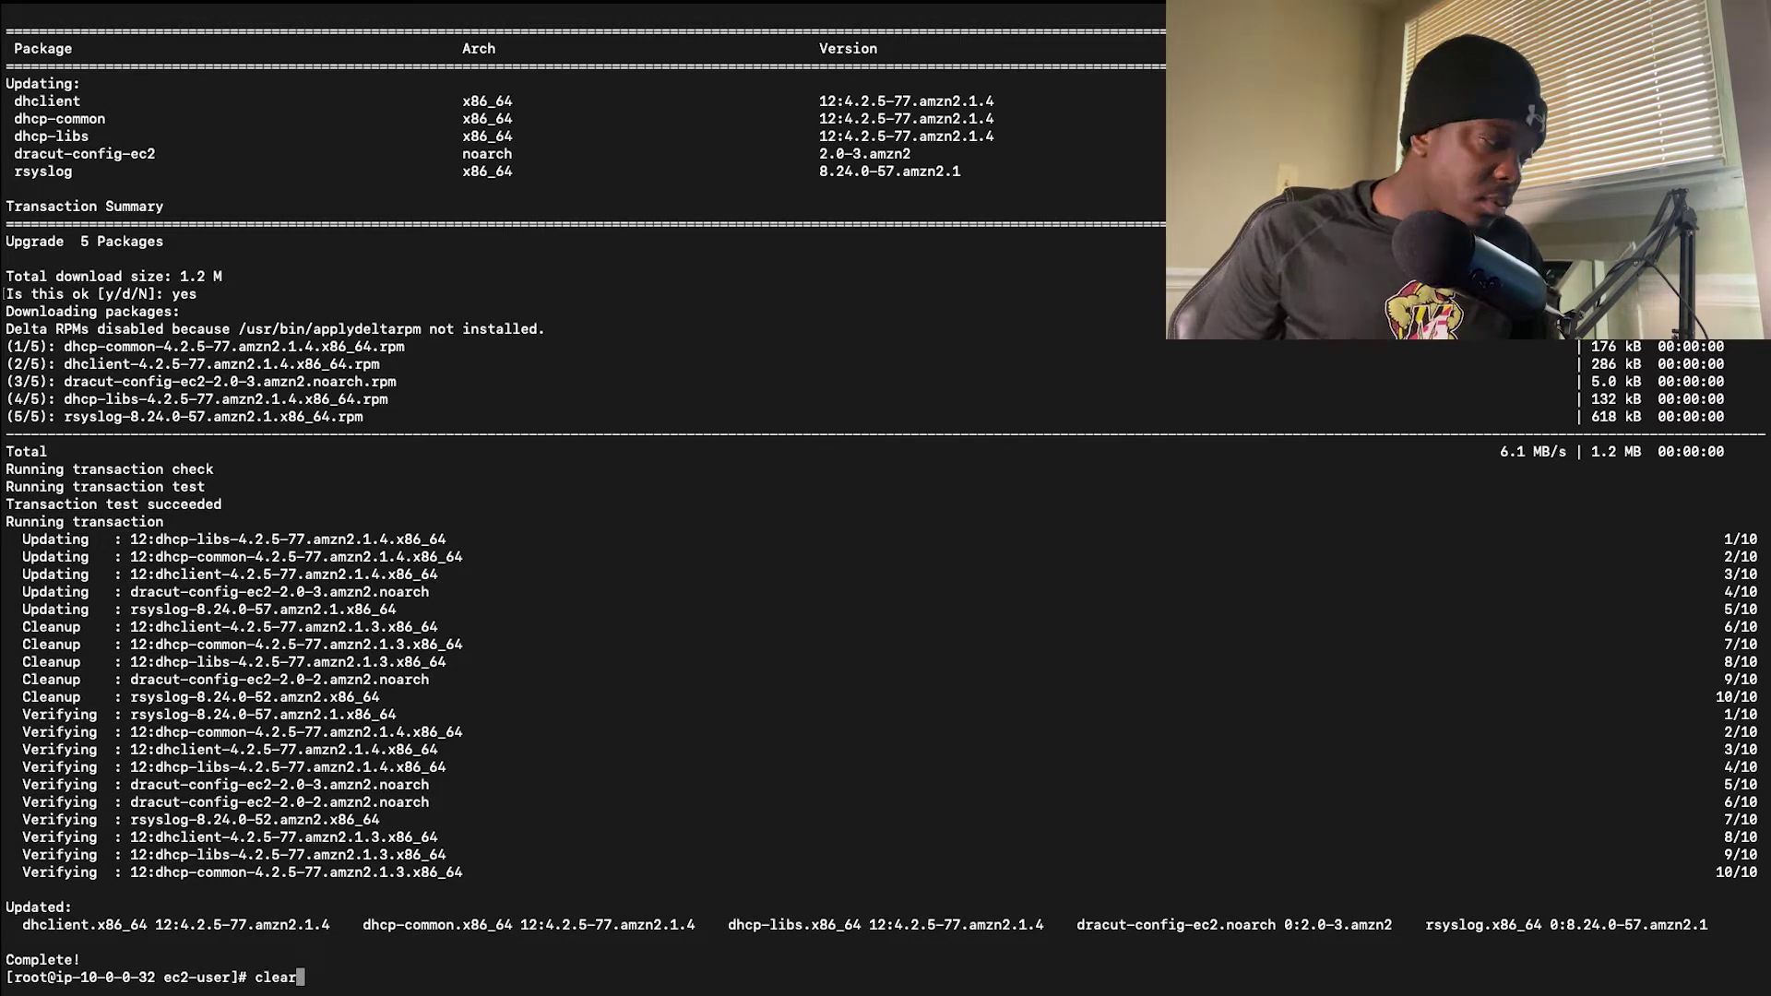
key(Return)
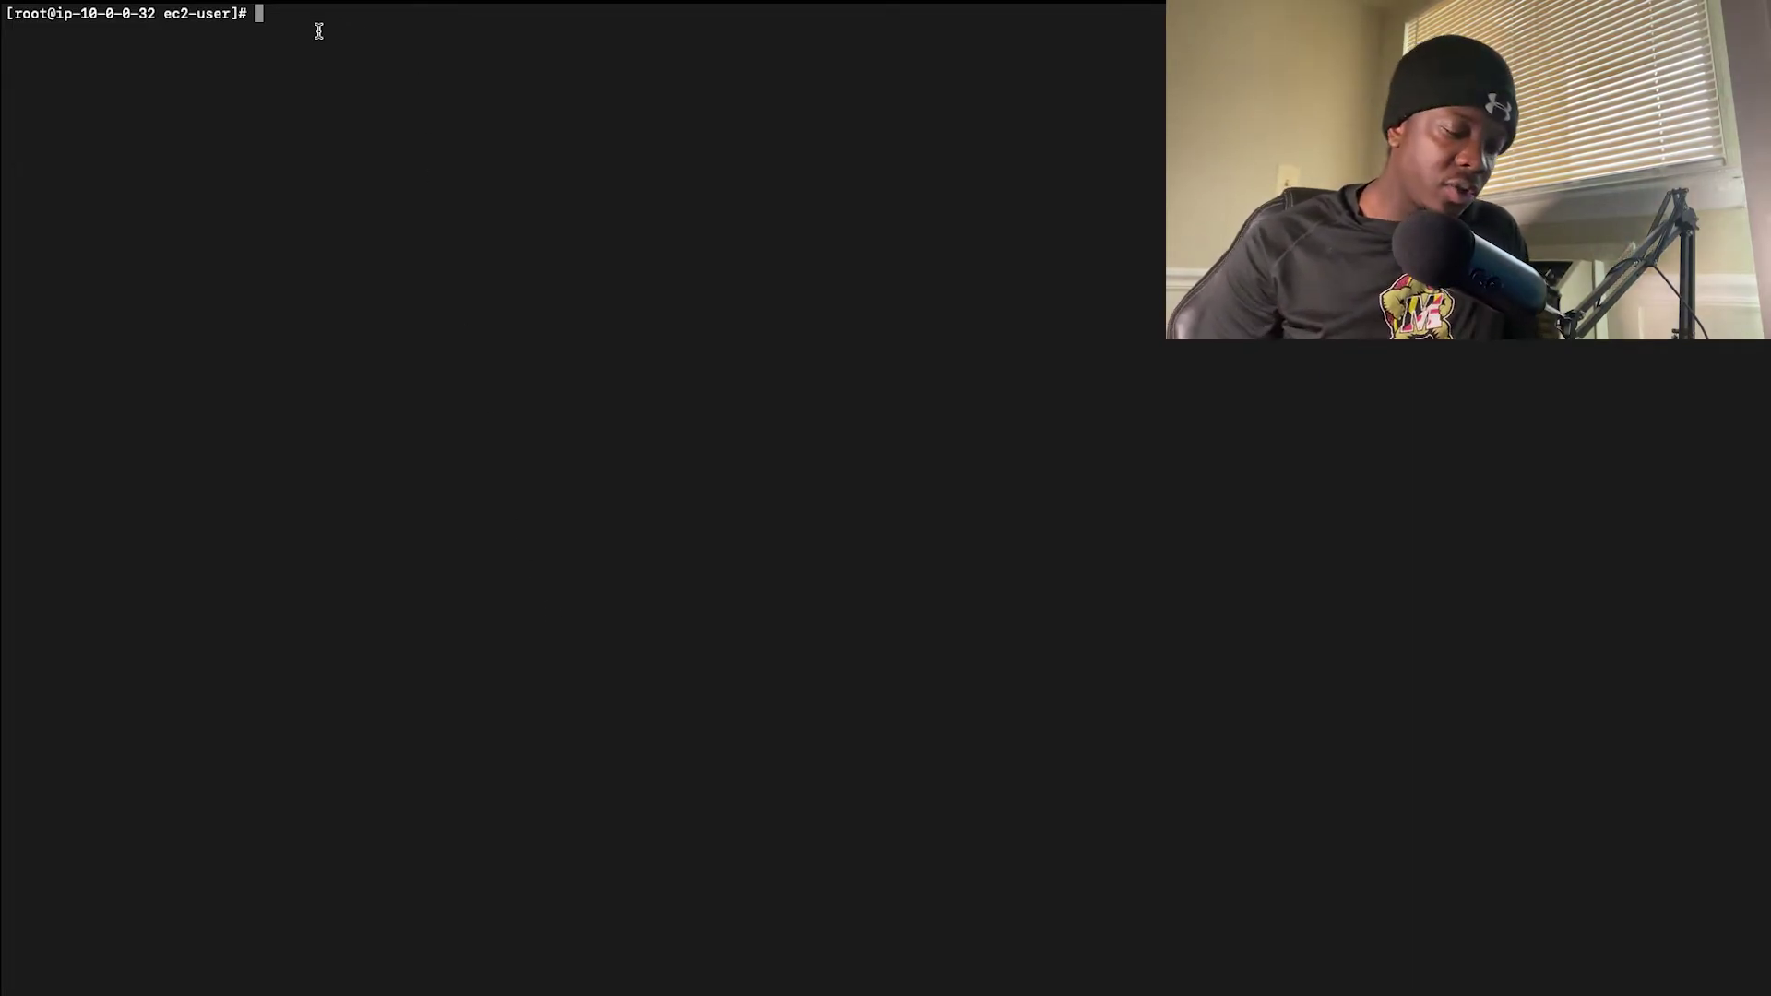
Step: Install the Apache web server with sudo yum install httpd, answer yes to the download, and clear the terminal output
text(sudo y)
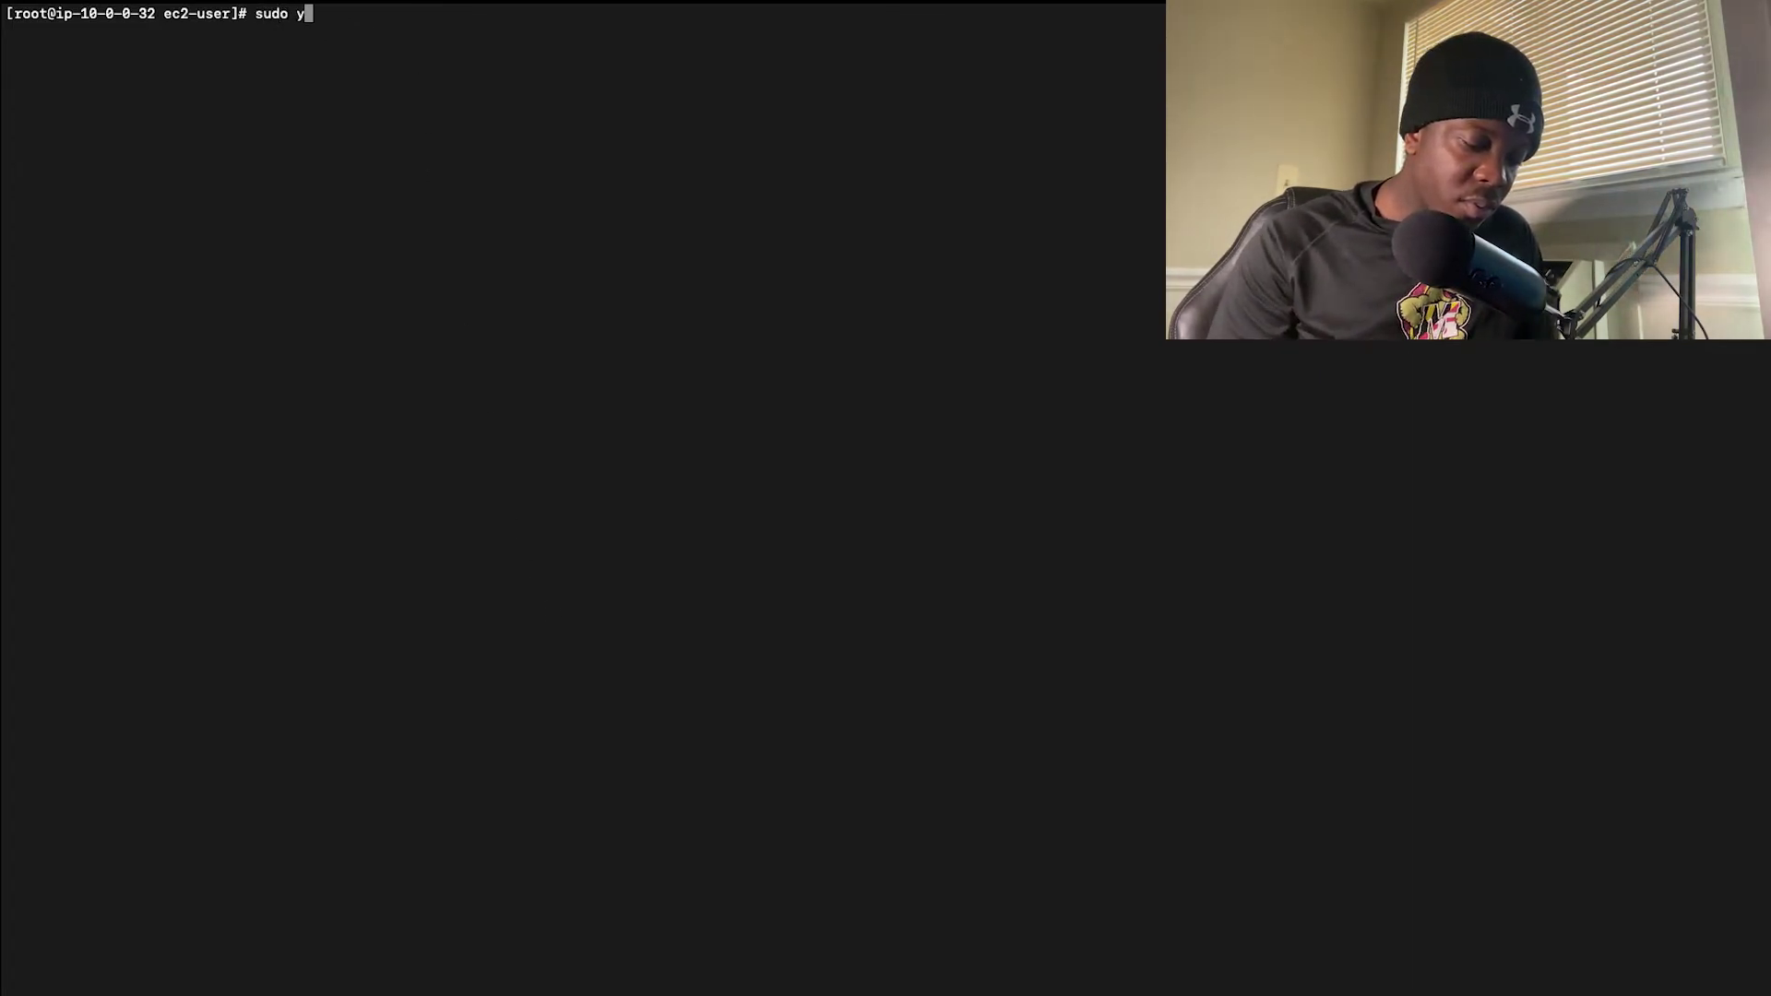
text(um install htt)
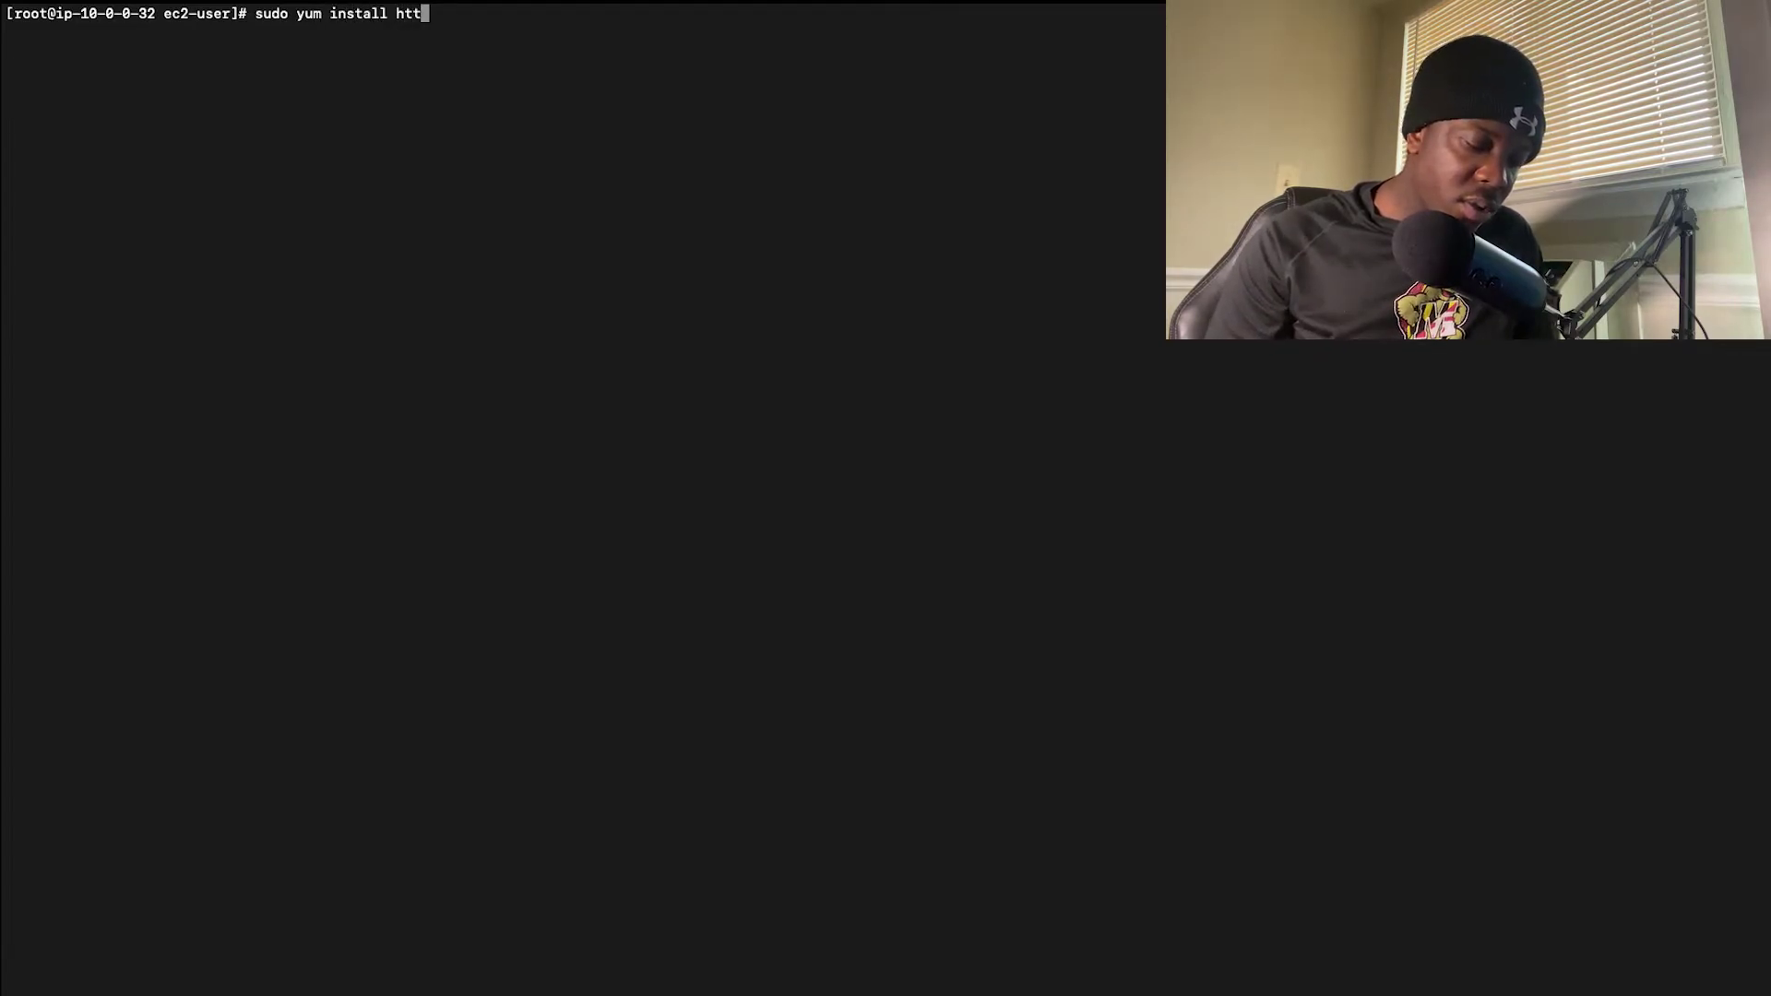
text(pd)
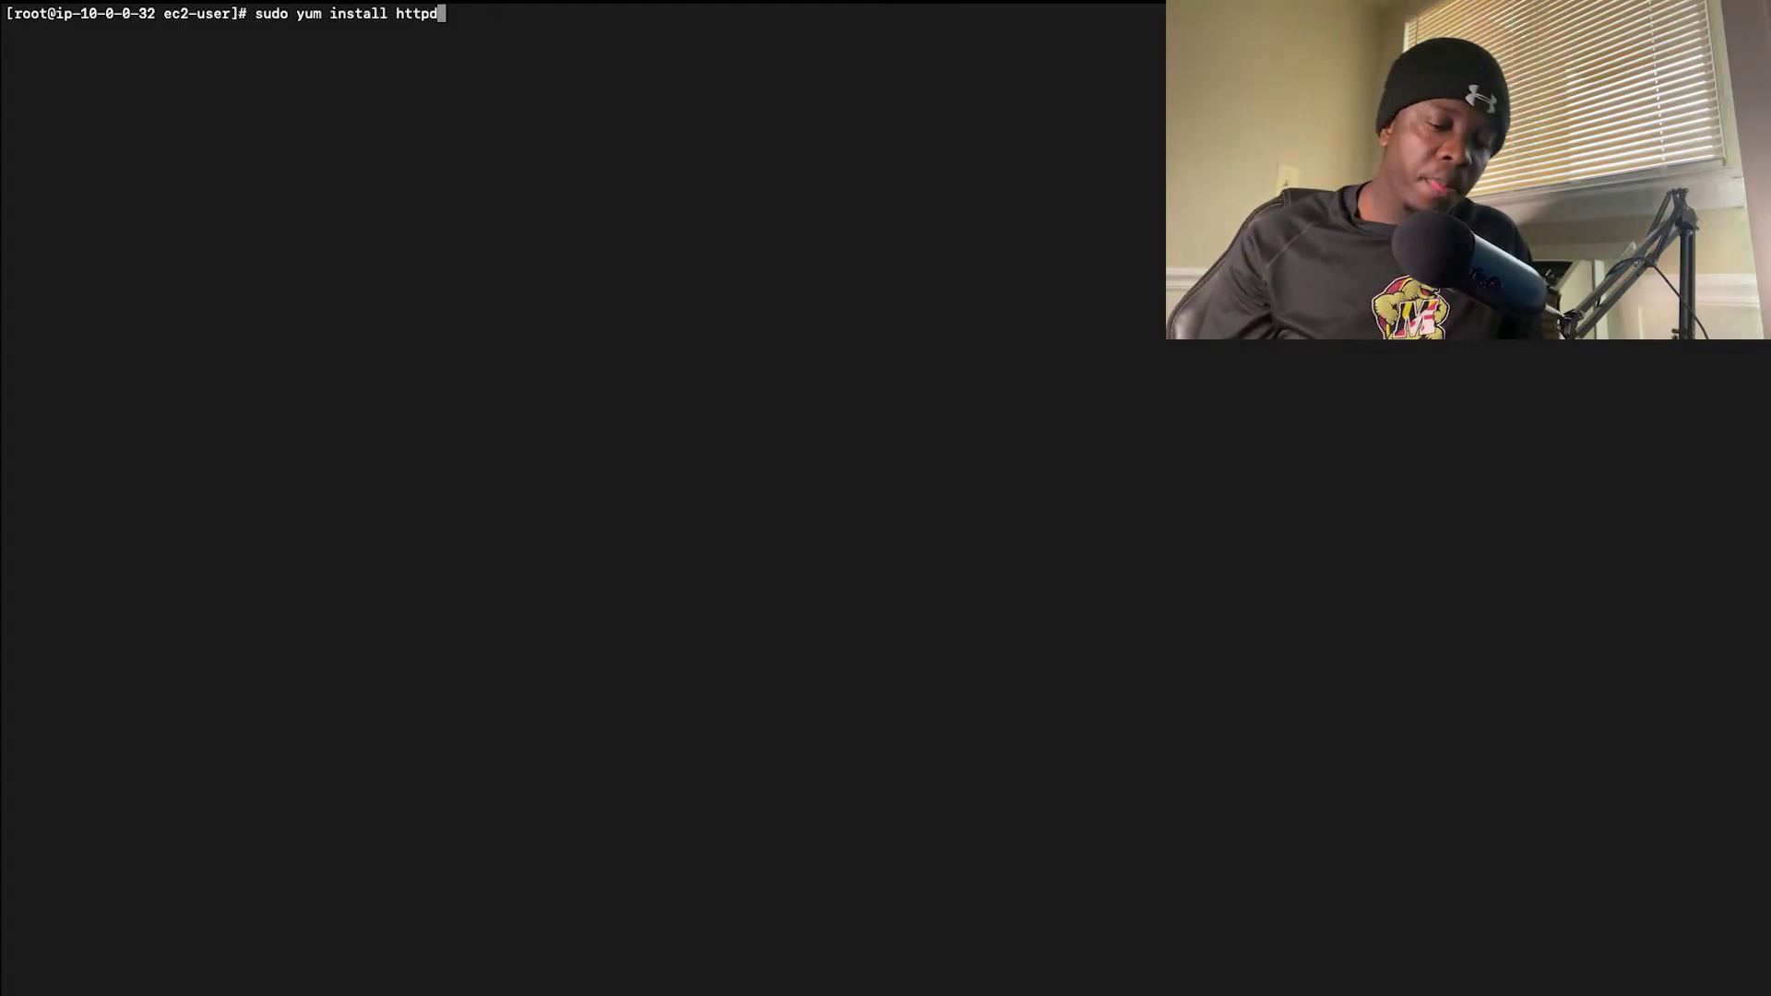
key(Return)
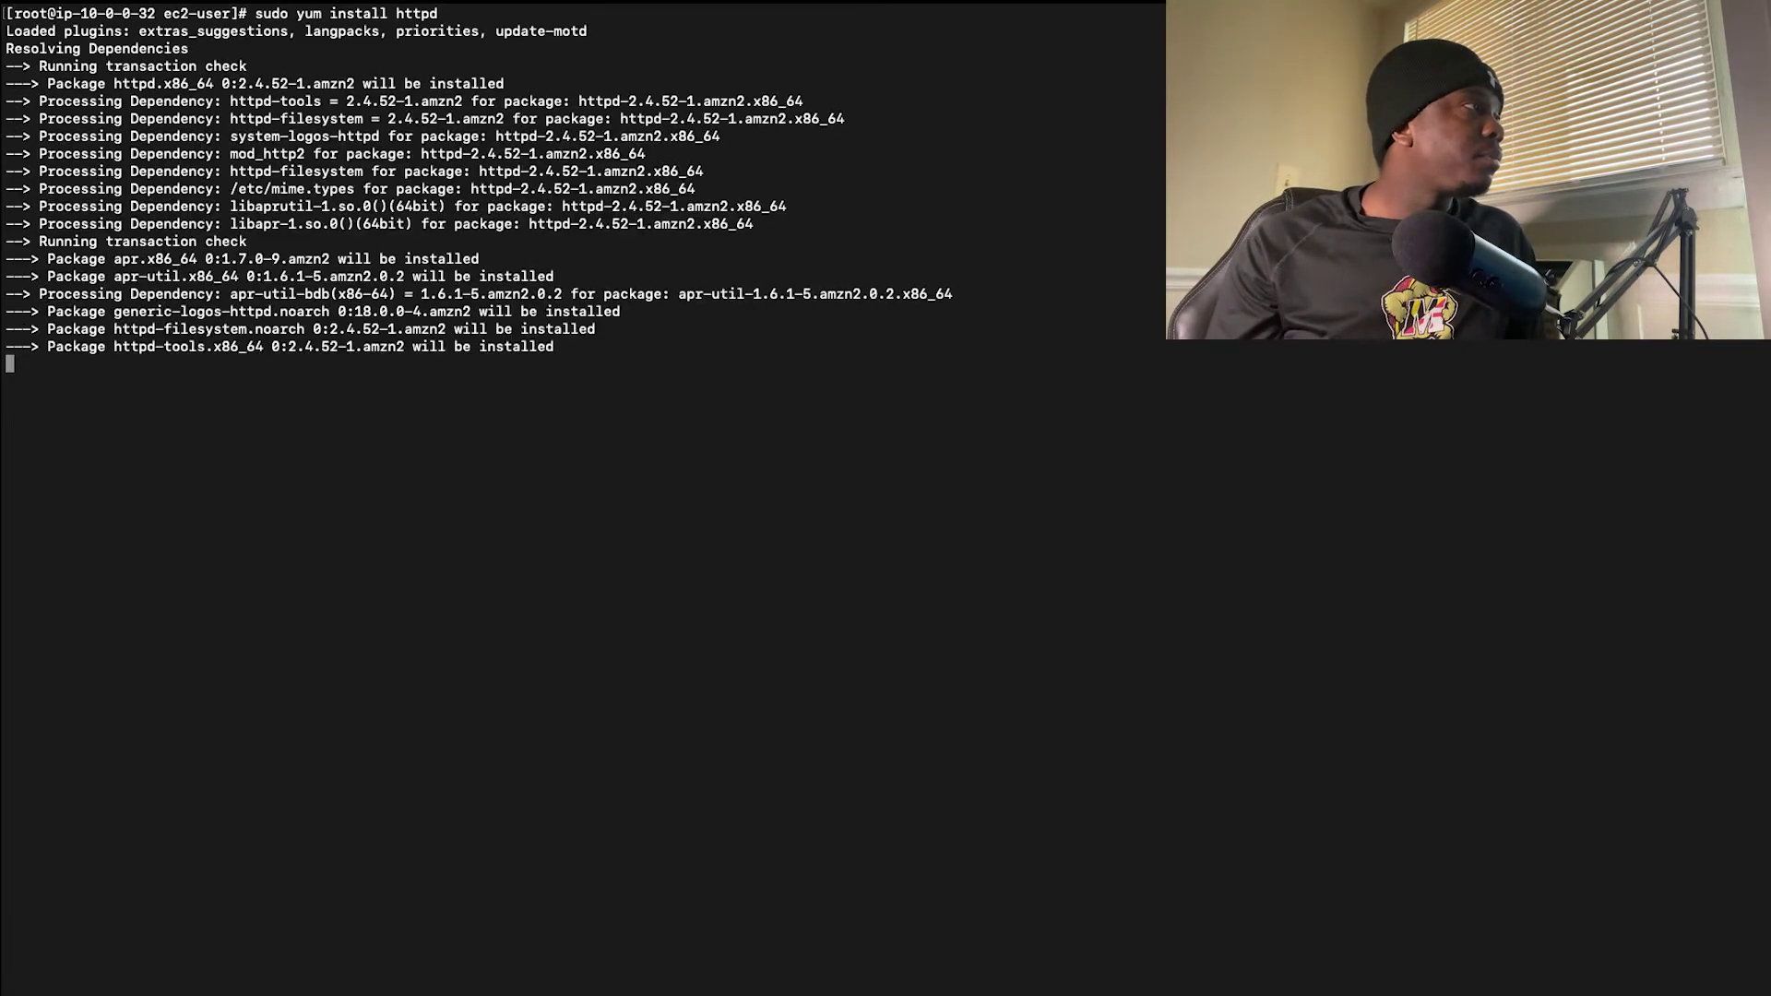
text(yes)
key(Return)
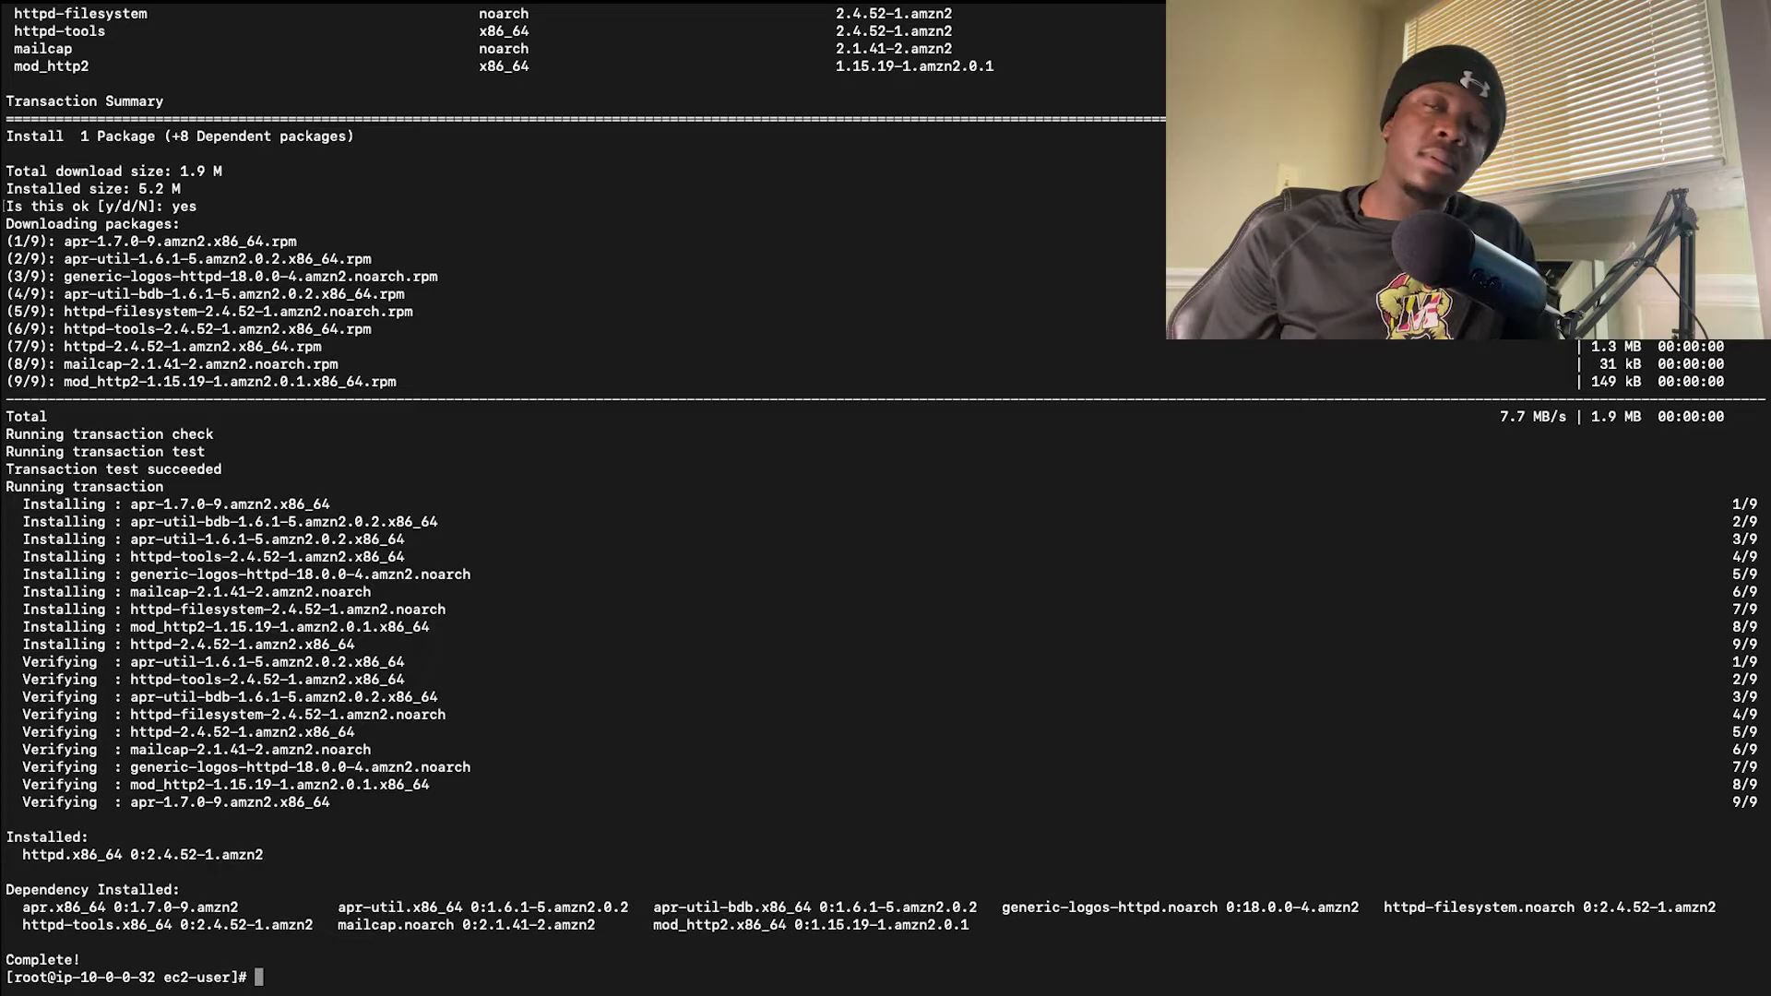
text(clear)
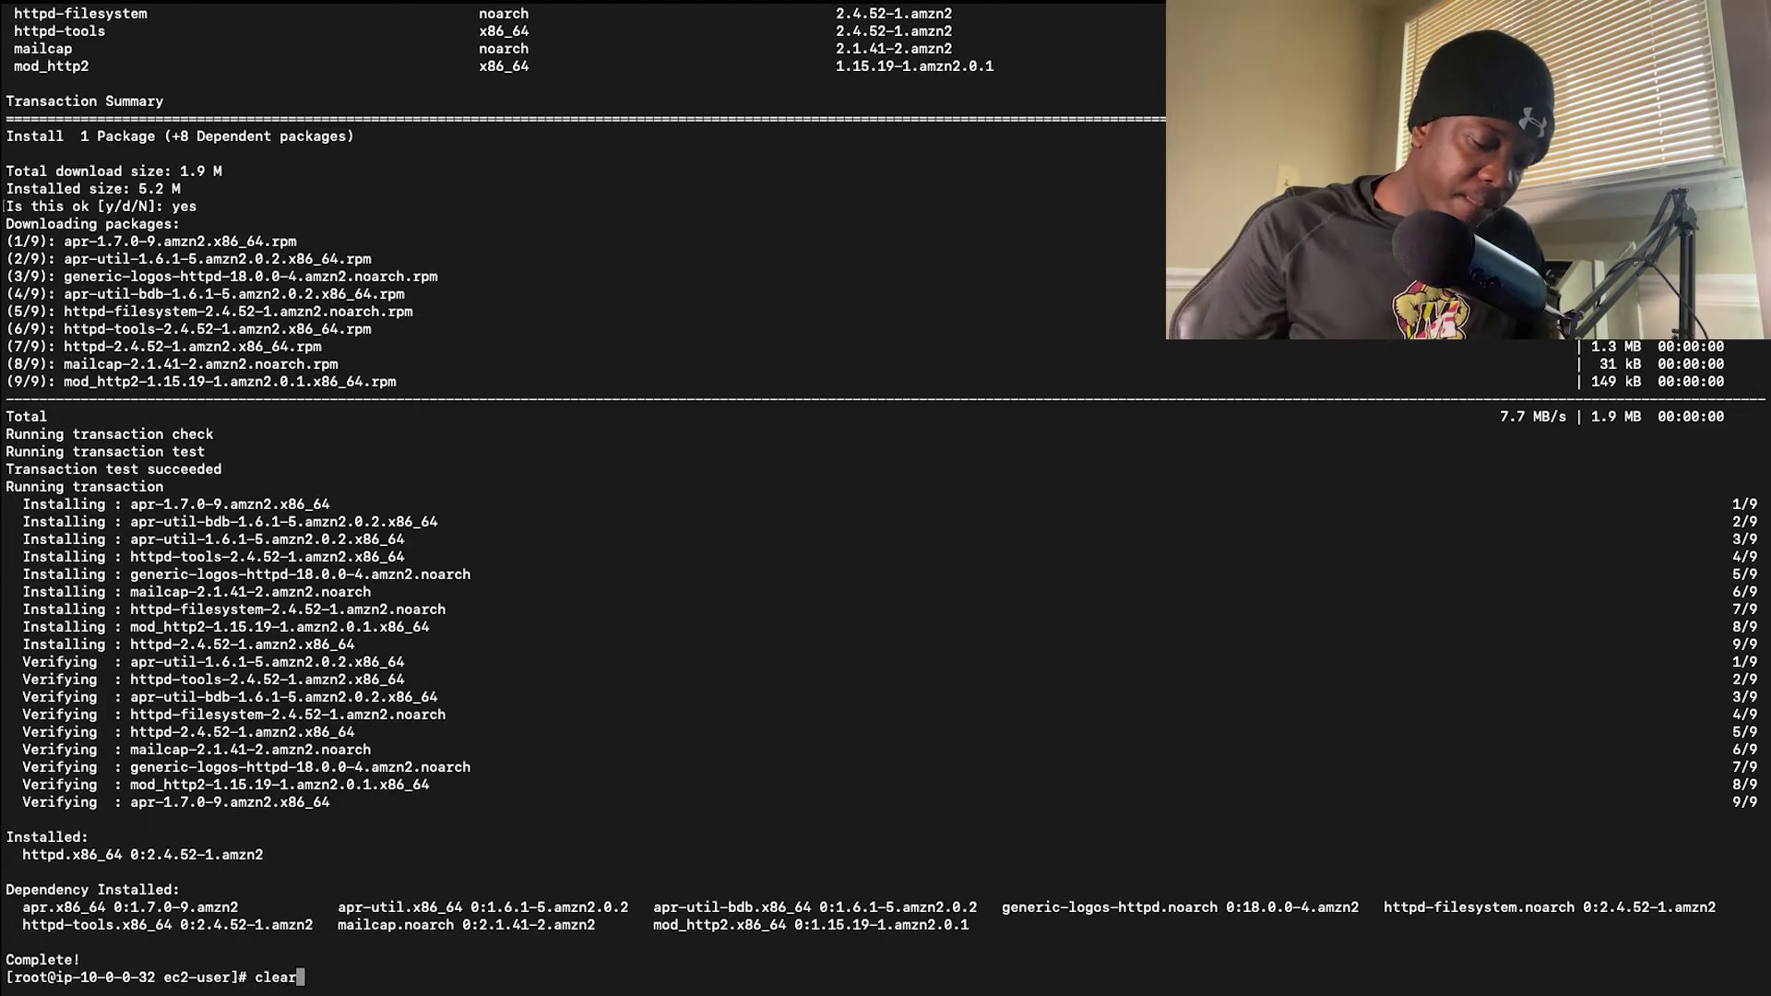
key(Return)
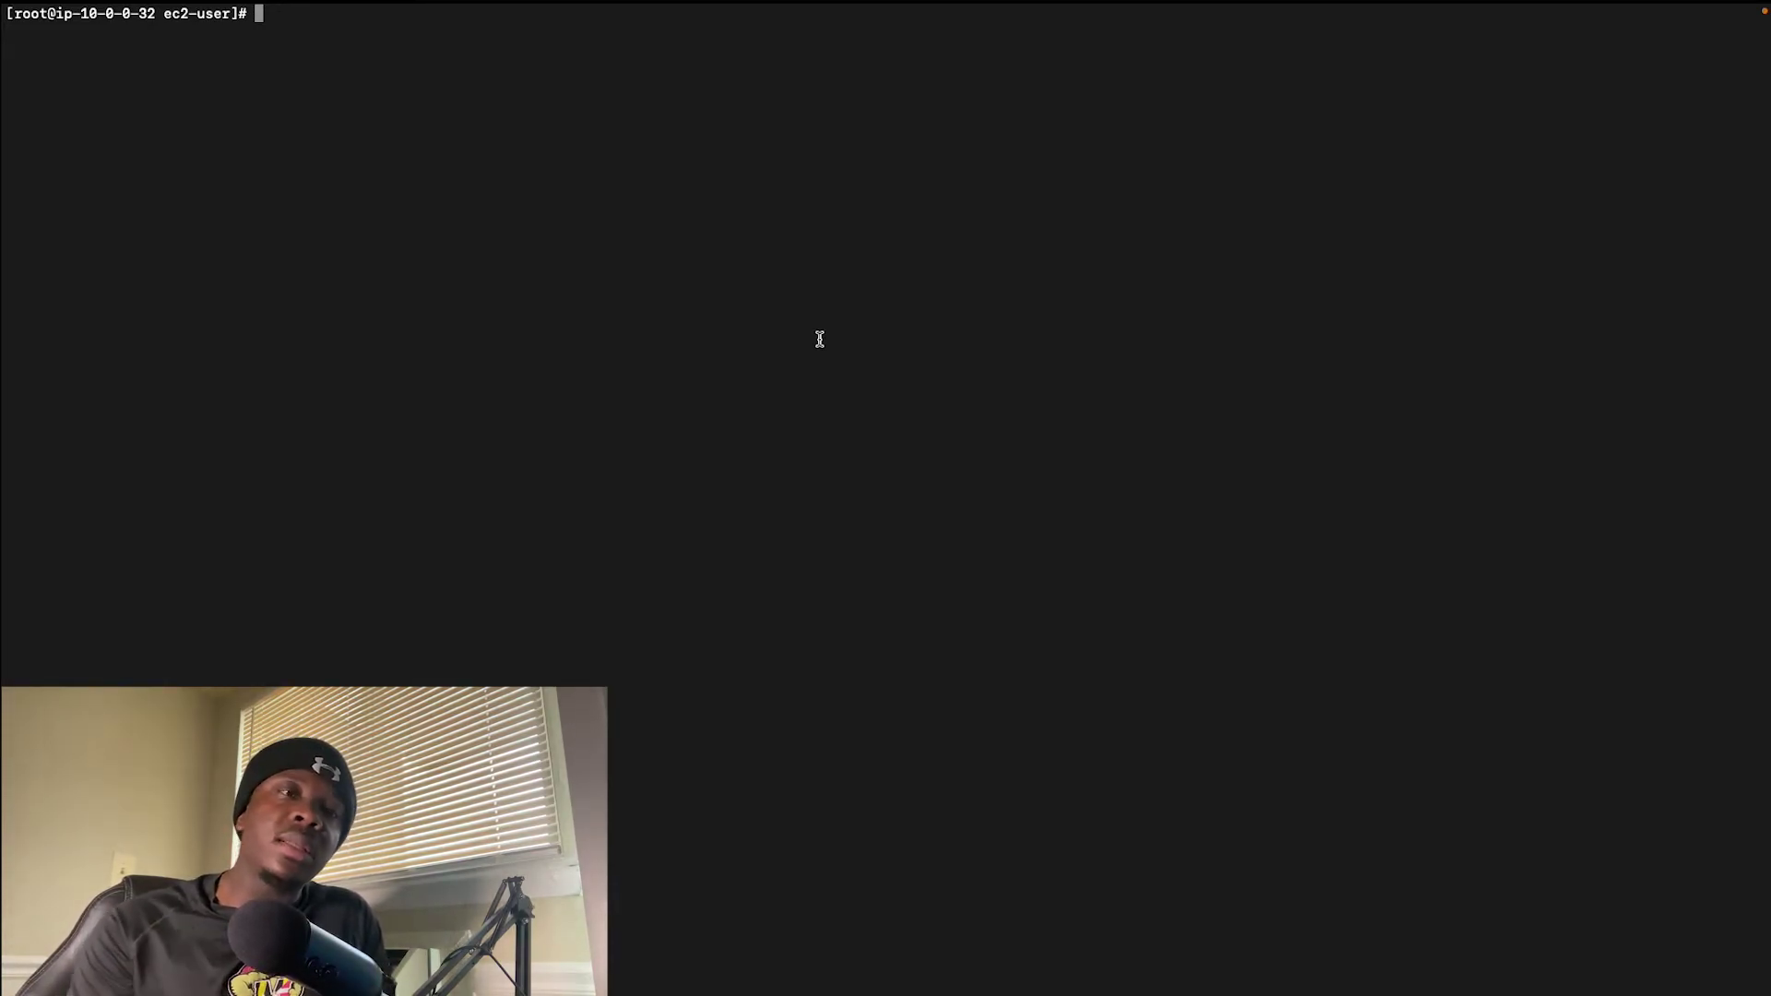
Step: Switch to Chrome, open the Lawfirm-Server instance's details from the EC2 instances list, and copy its public IPv4 address
mouse_move(1509, 992)
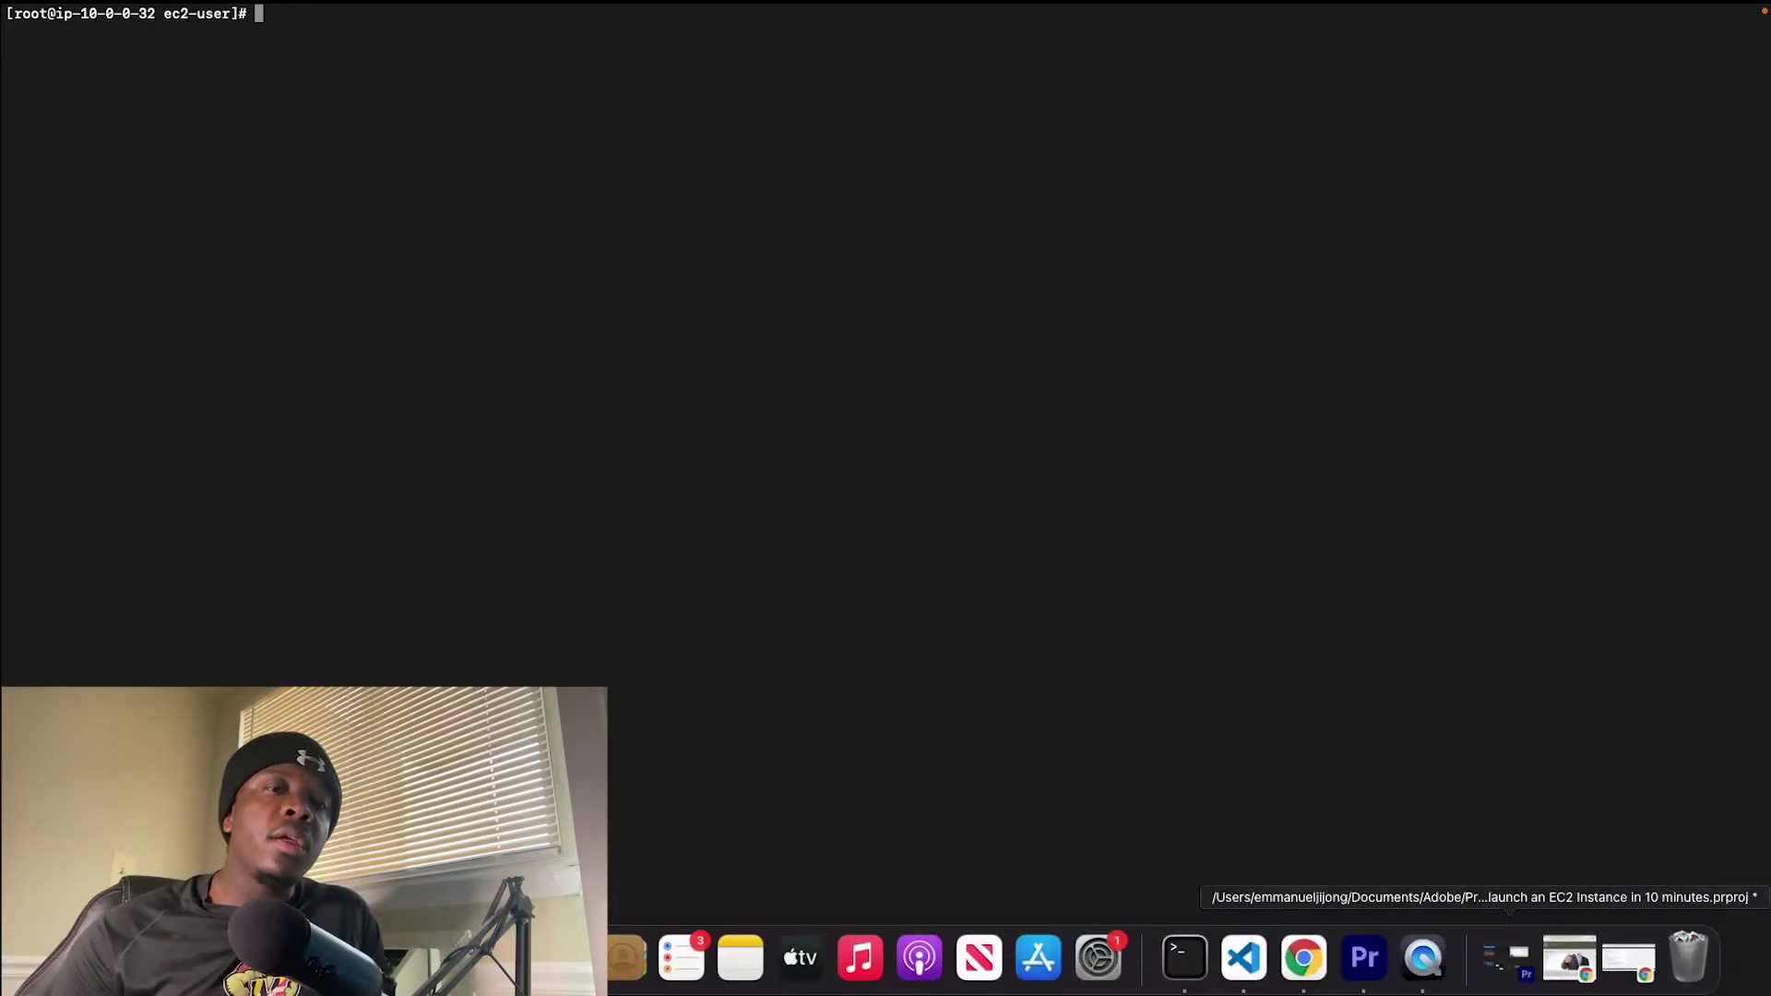
click(1303, 958)
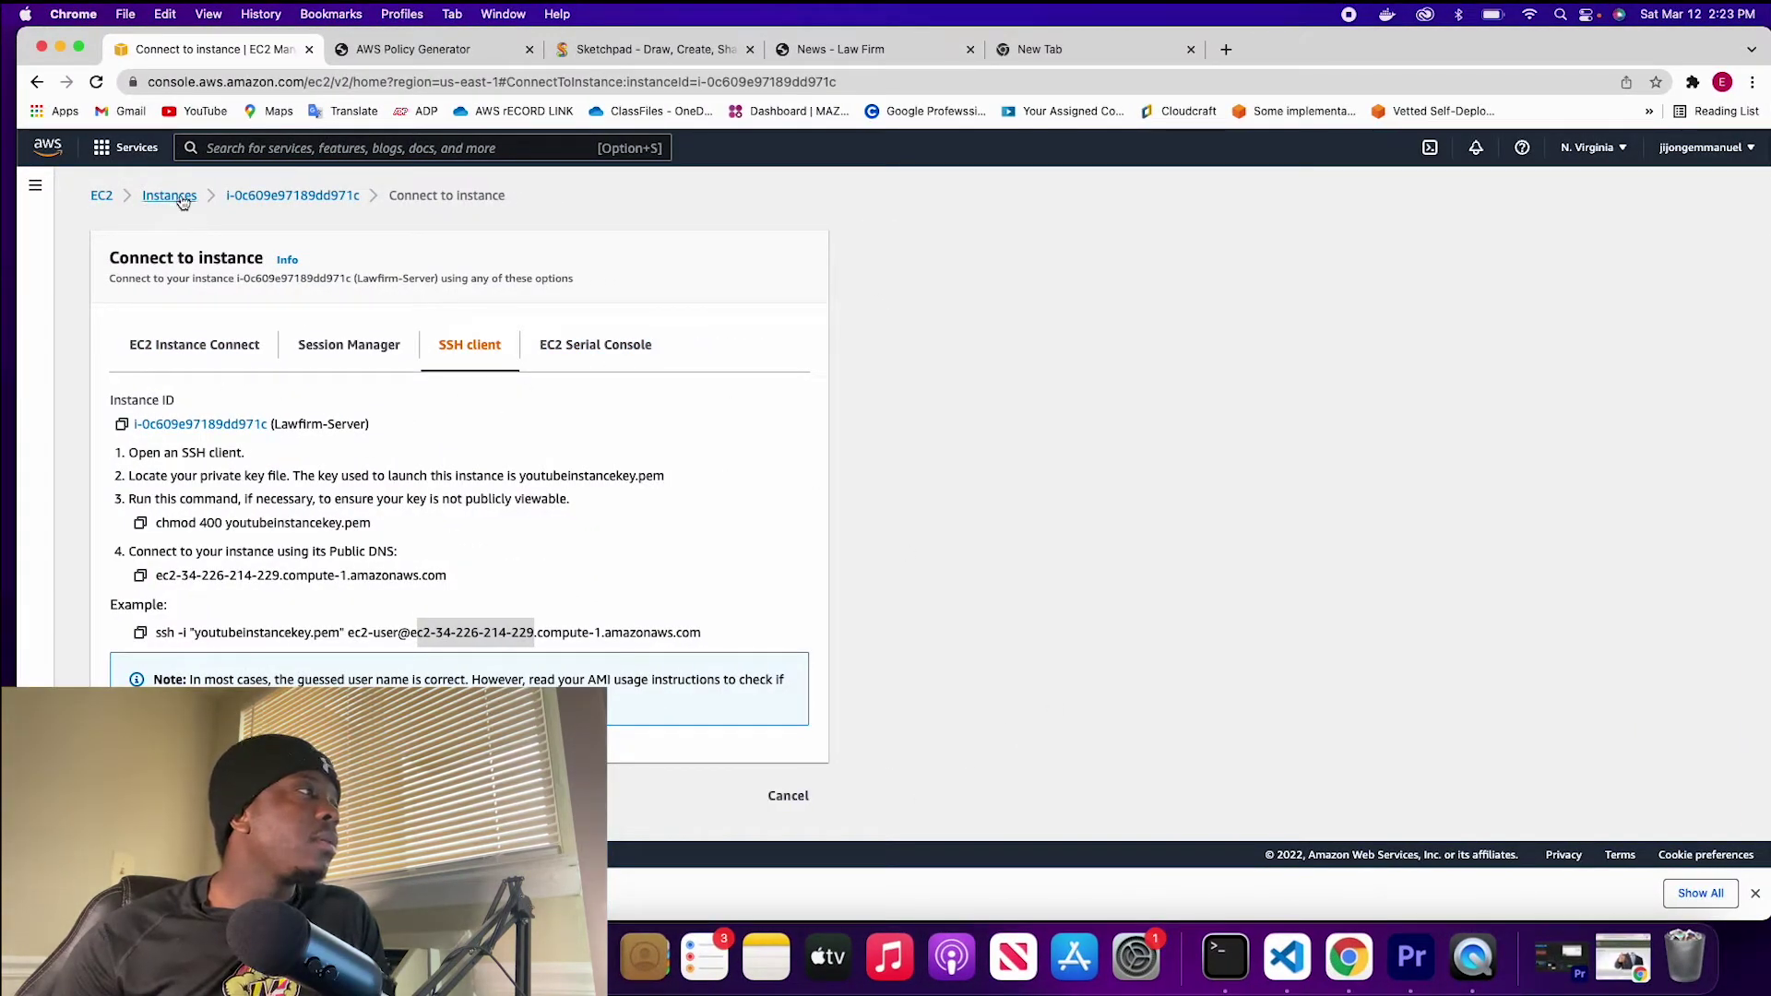
click(183, 202)
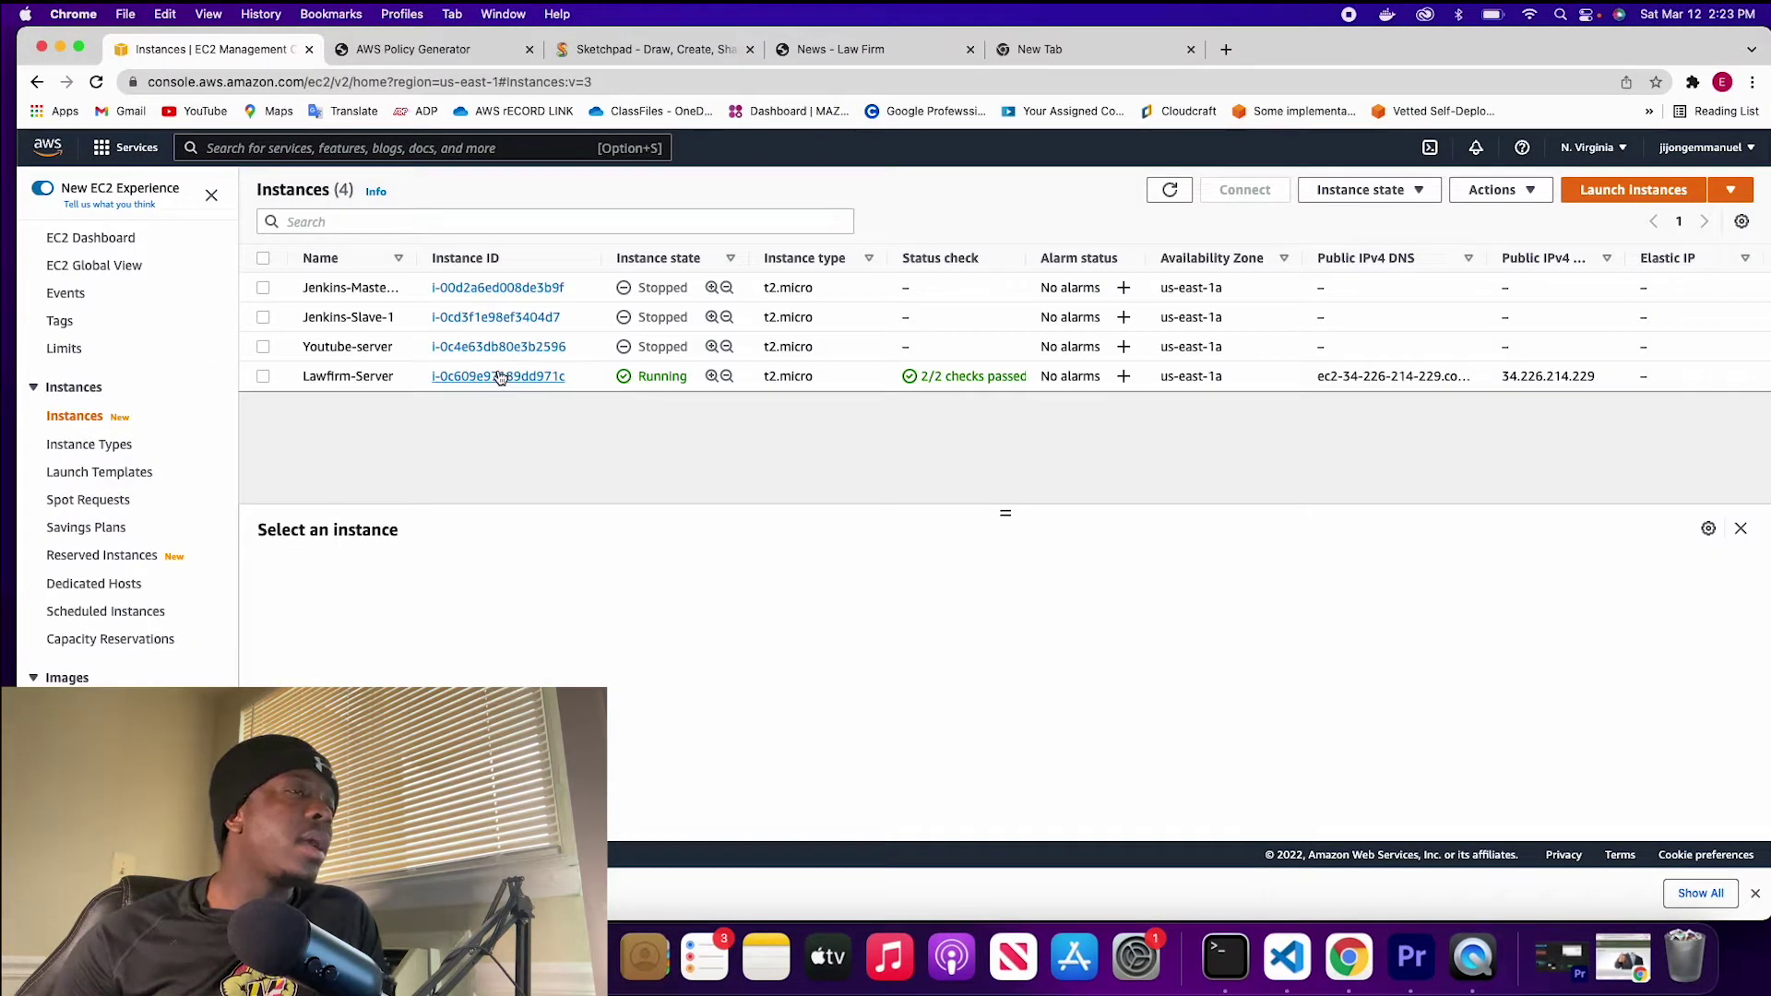
click(499, 377)
click(782, 321)
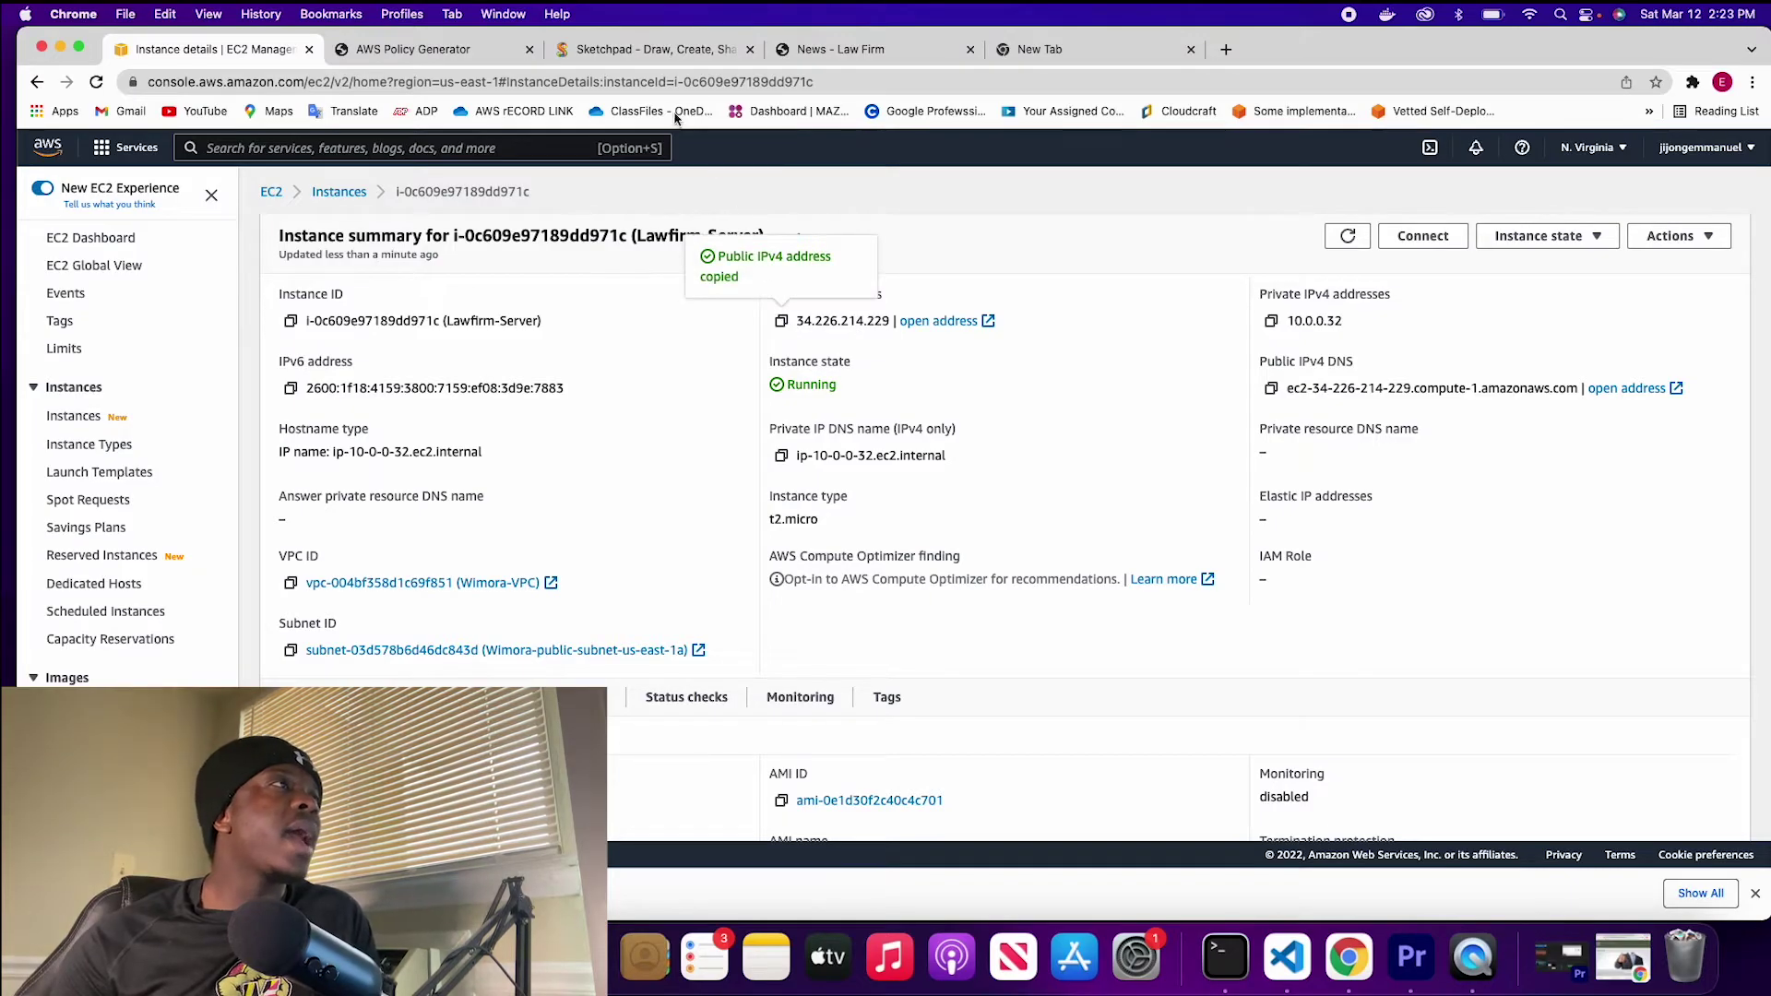
Step: Load the copied address 34.226.214.229 in the browser tab holding the AWS Policy Generator to test the server, and return to Terminal
click(486, 59)
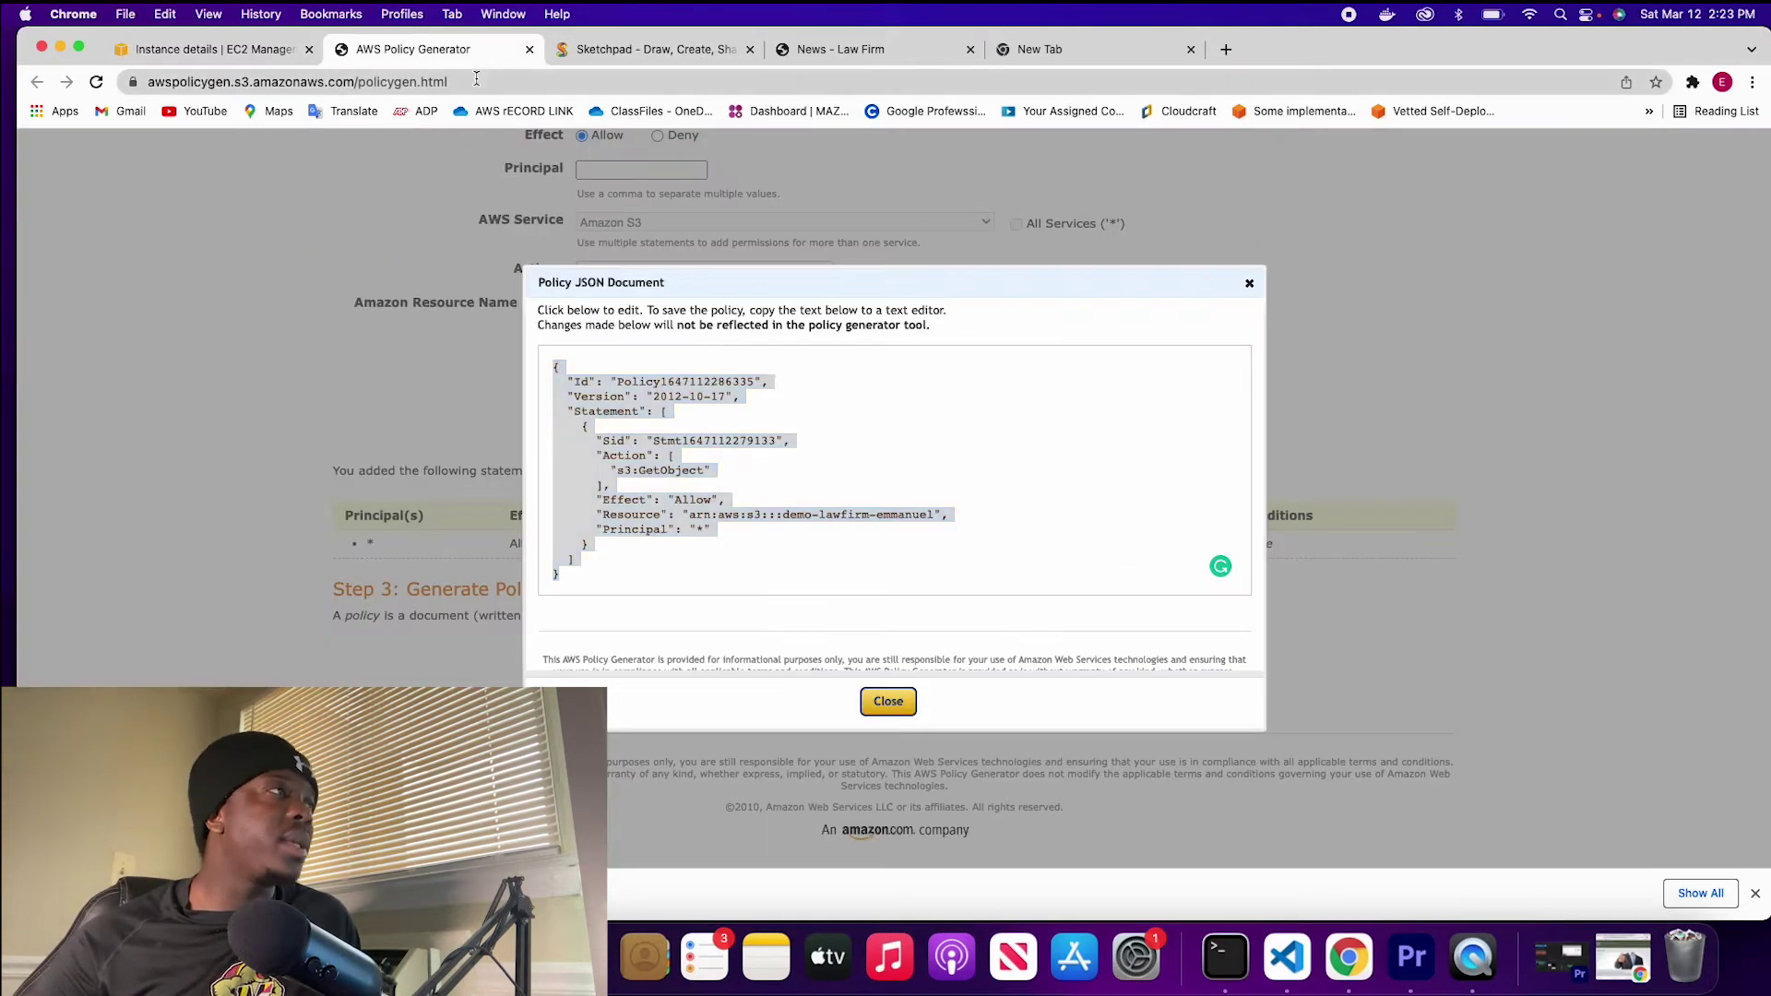
click(476, 79)
key(cmd+v)
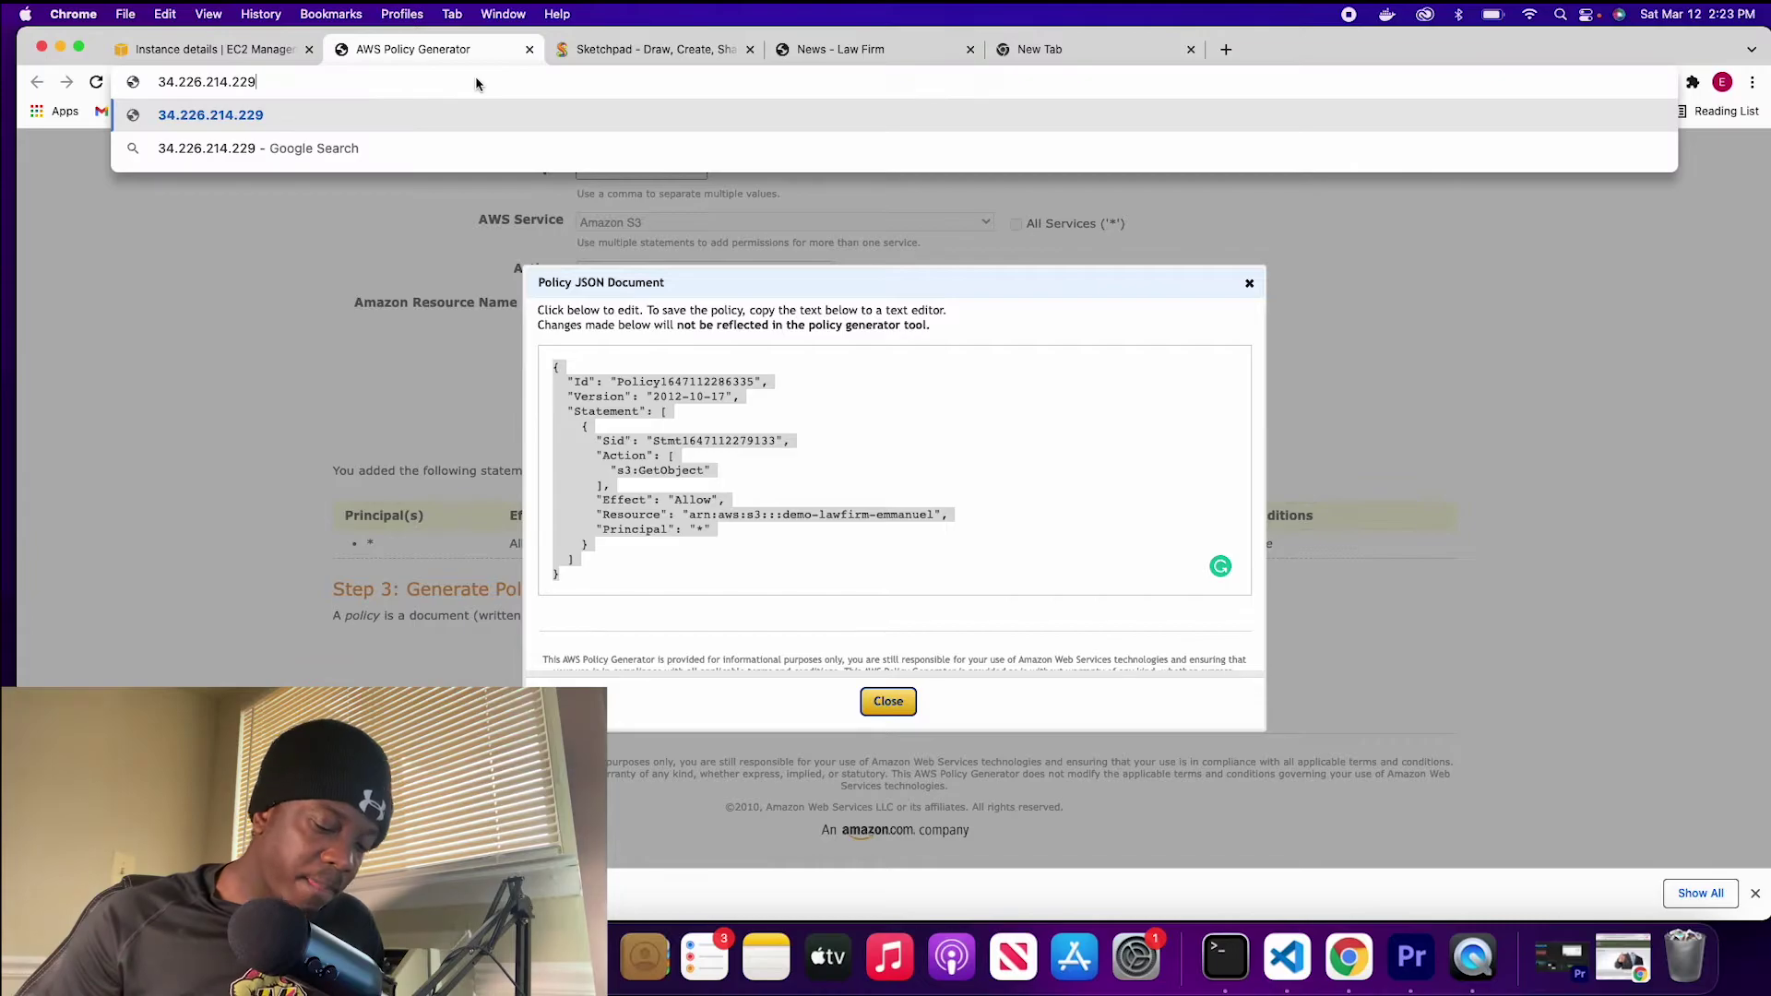
key(Return)
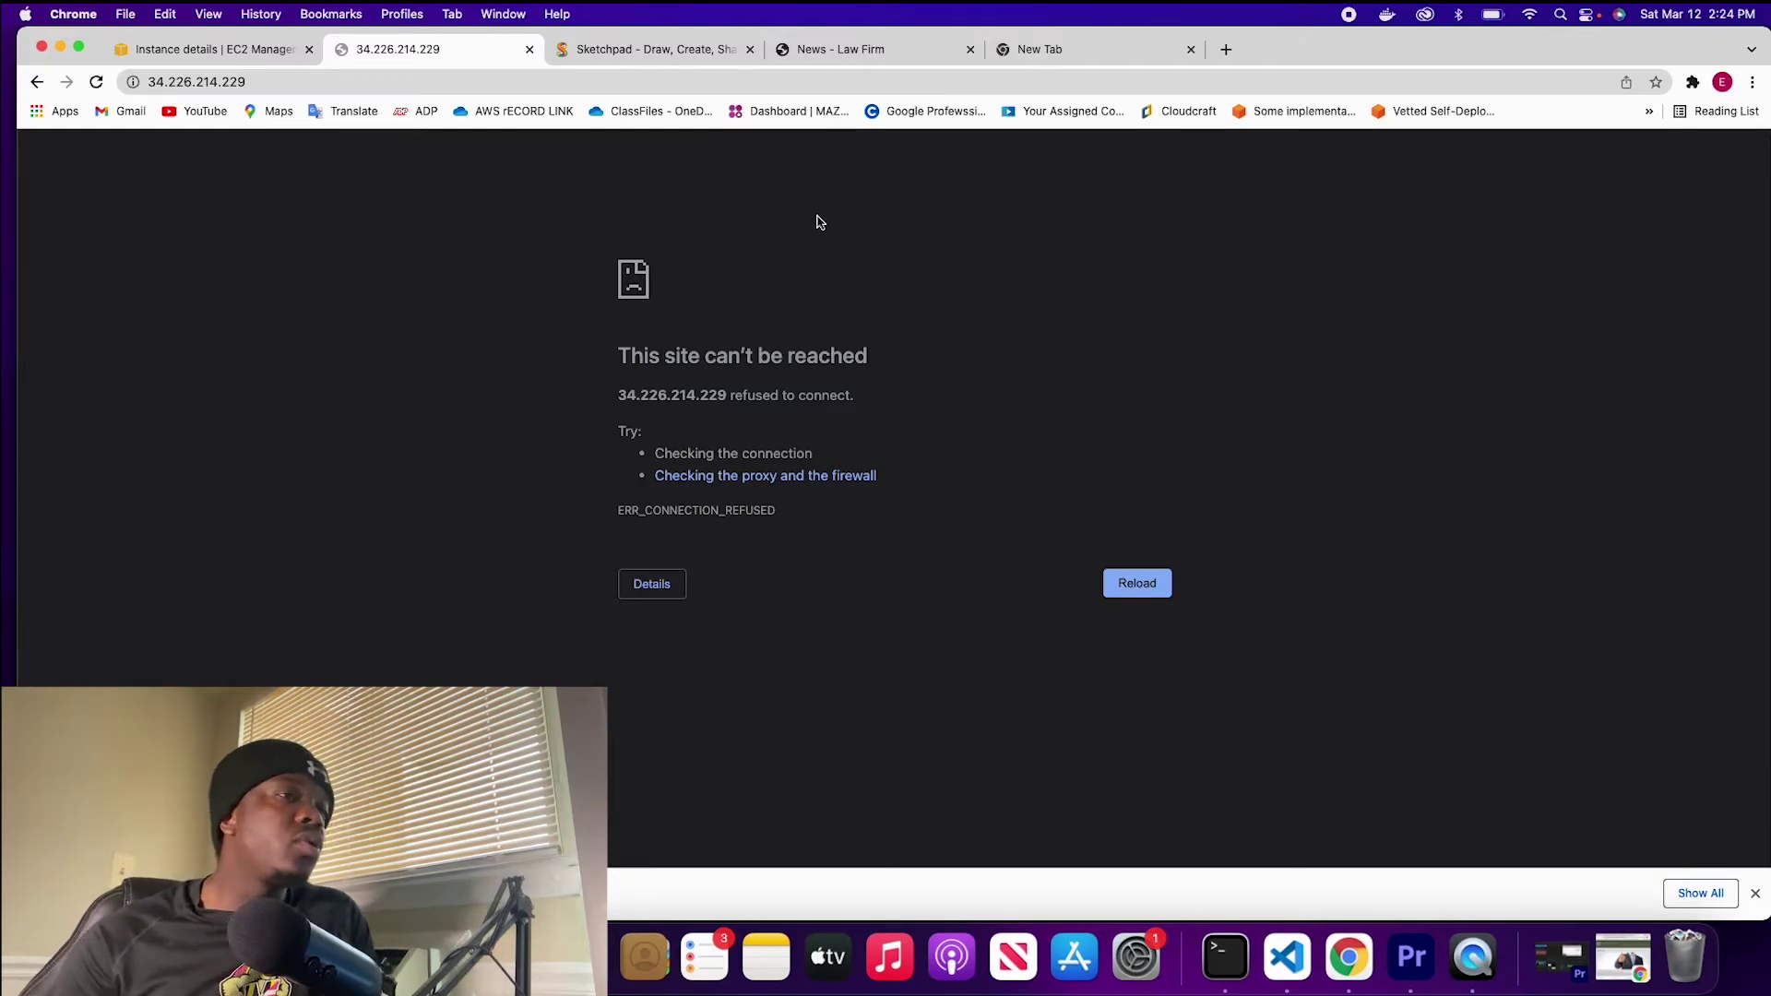
click(1225, 956)
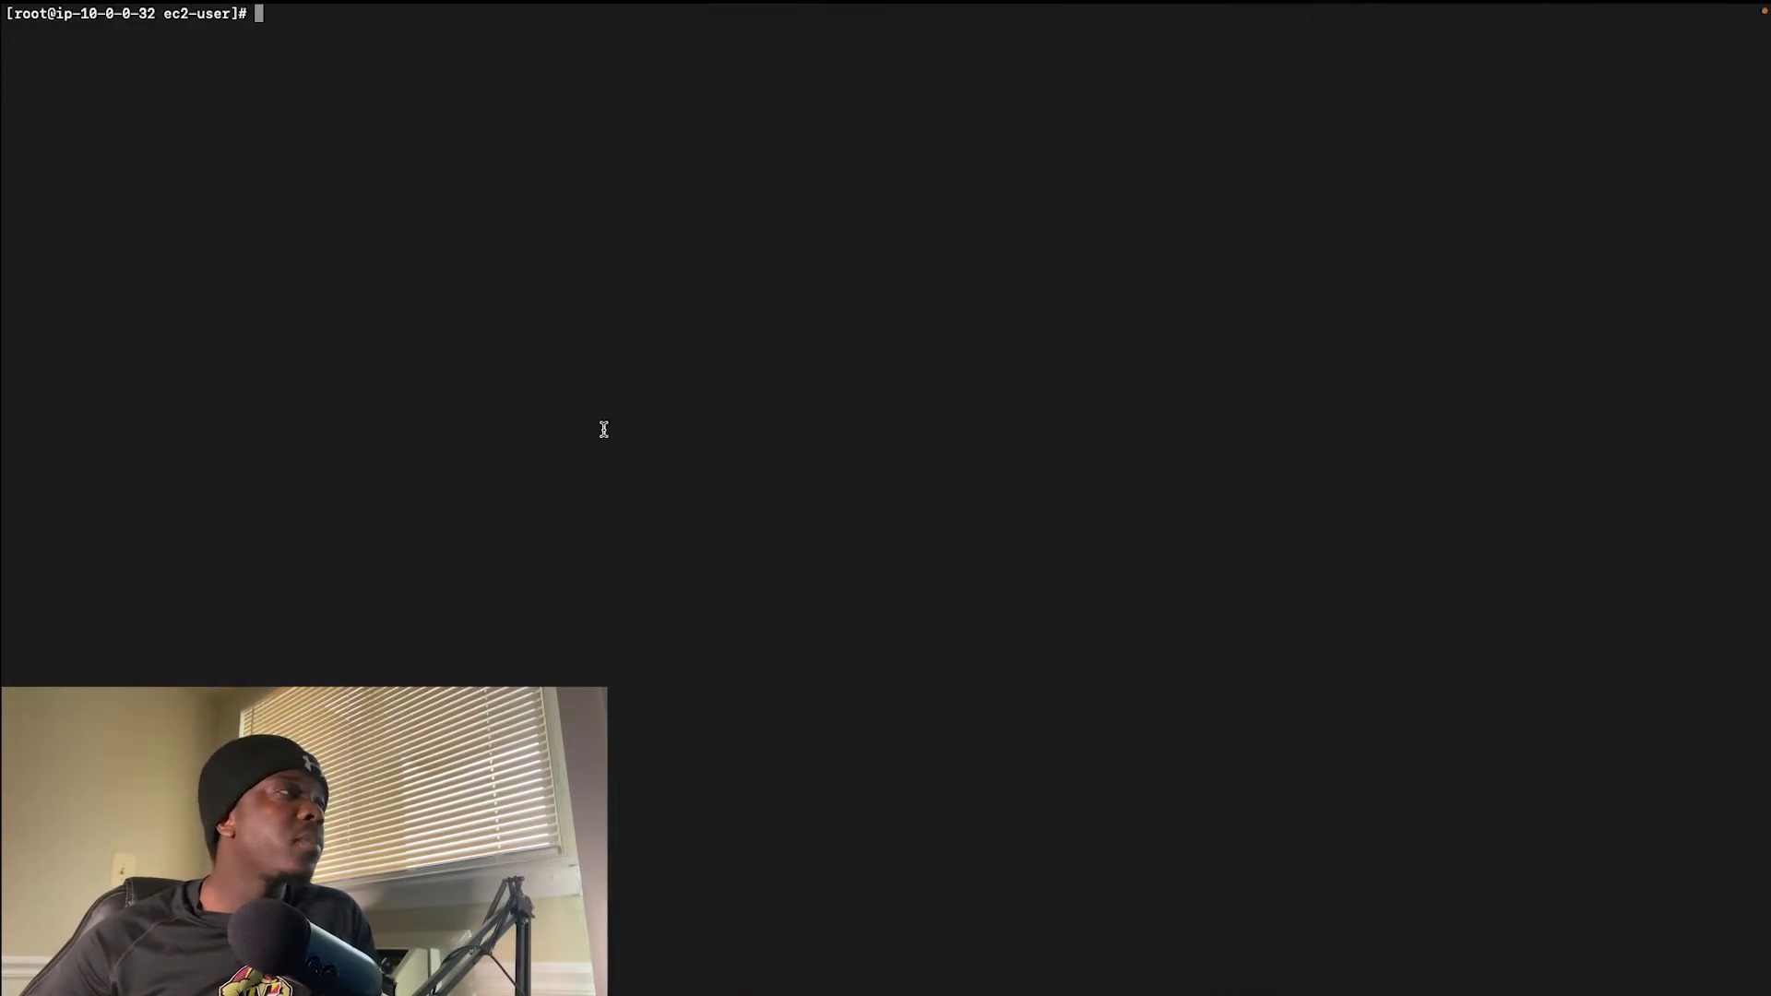